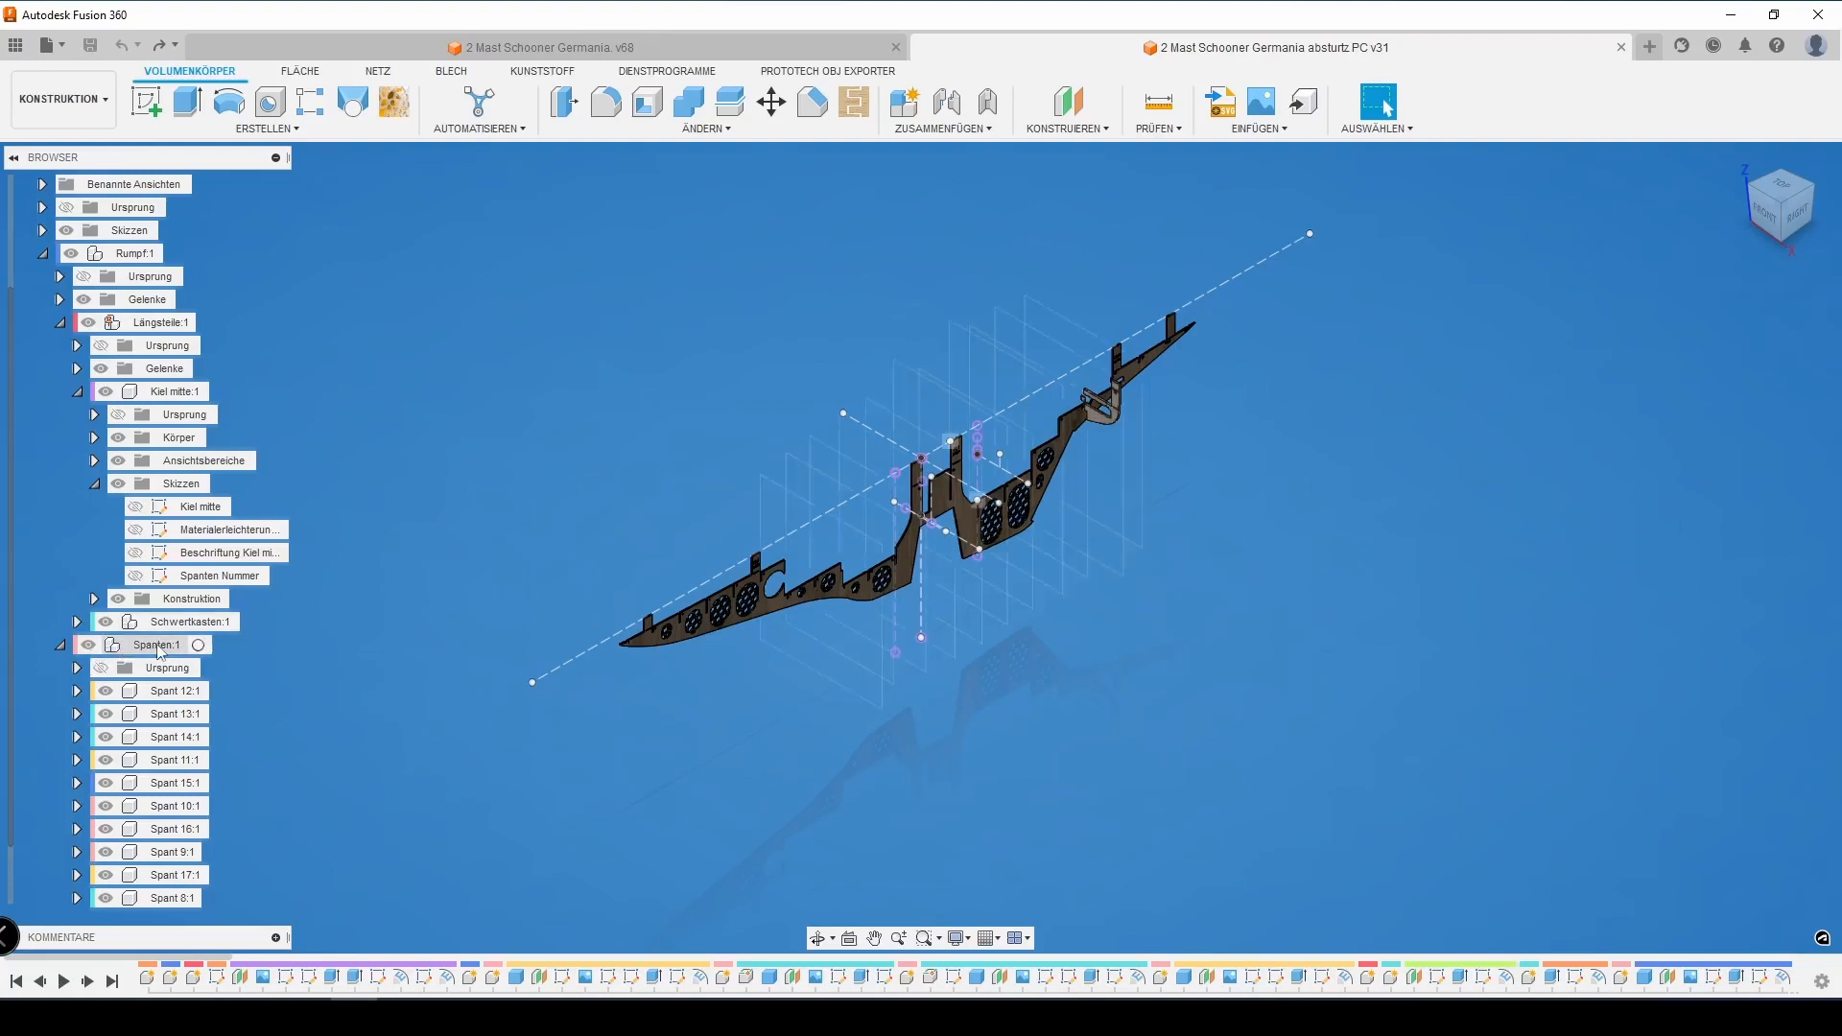
Create a new internal component named "Spant 7" inside the Spanten component
left_click(203, 646)
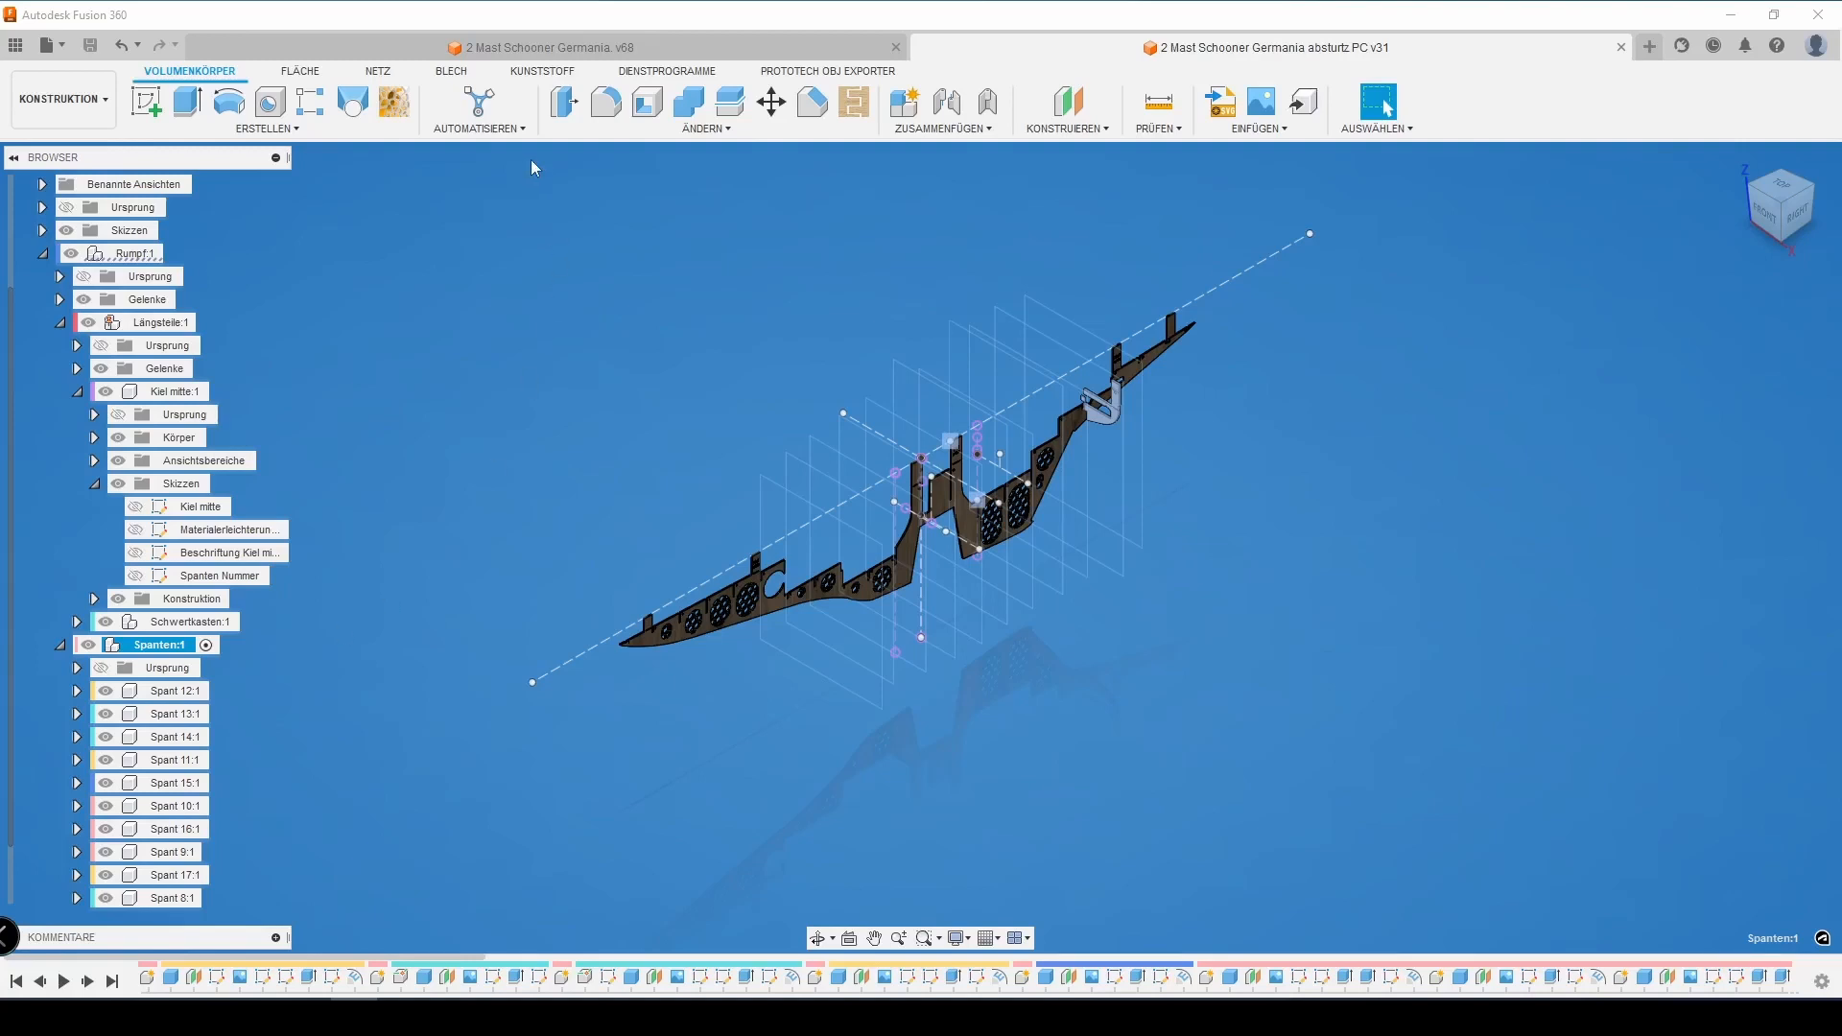
left_click(899, 103)
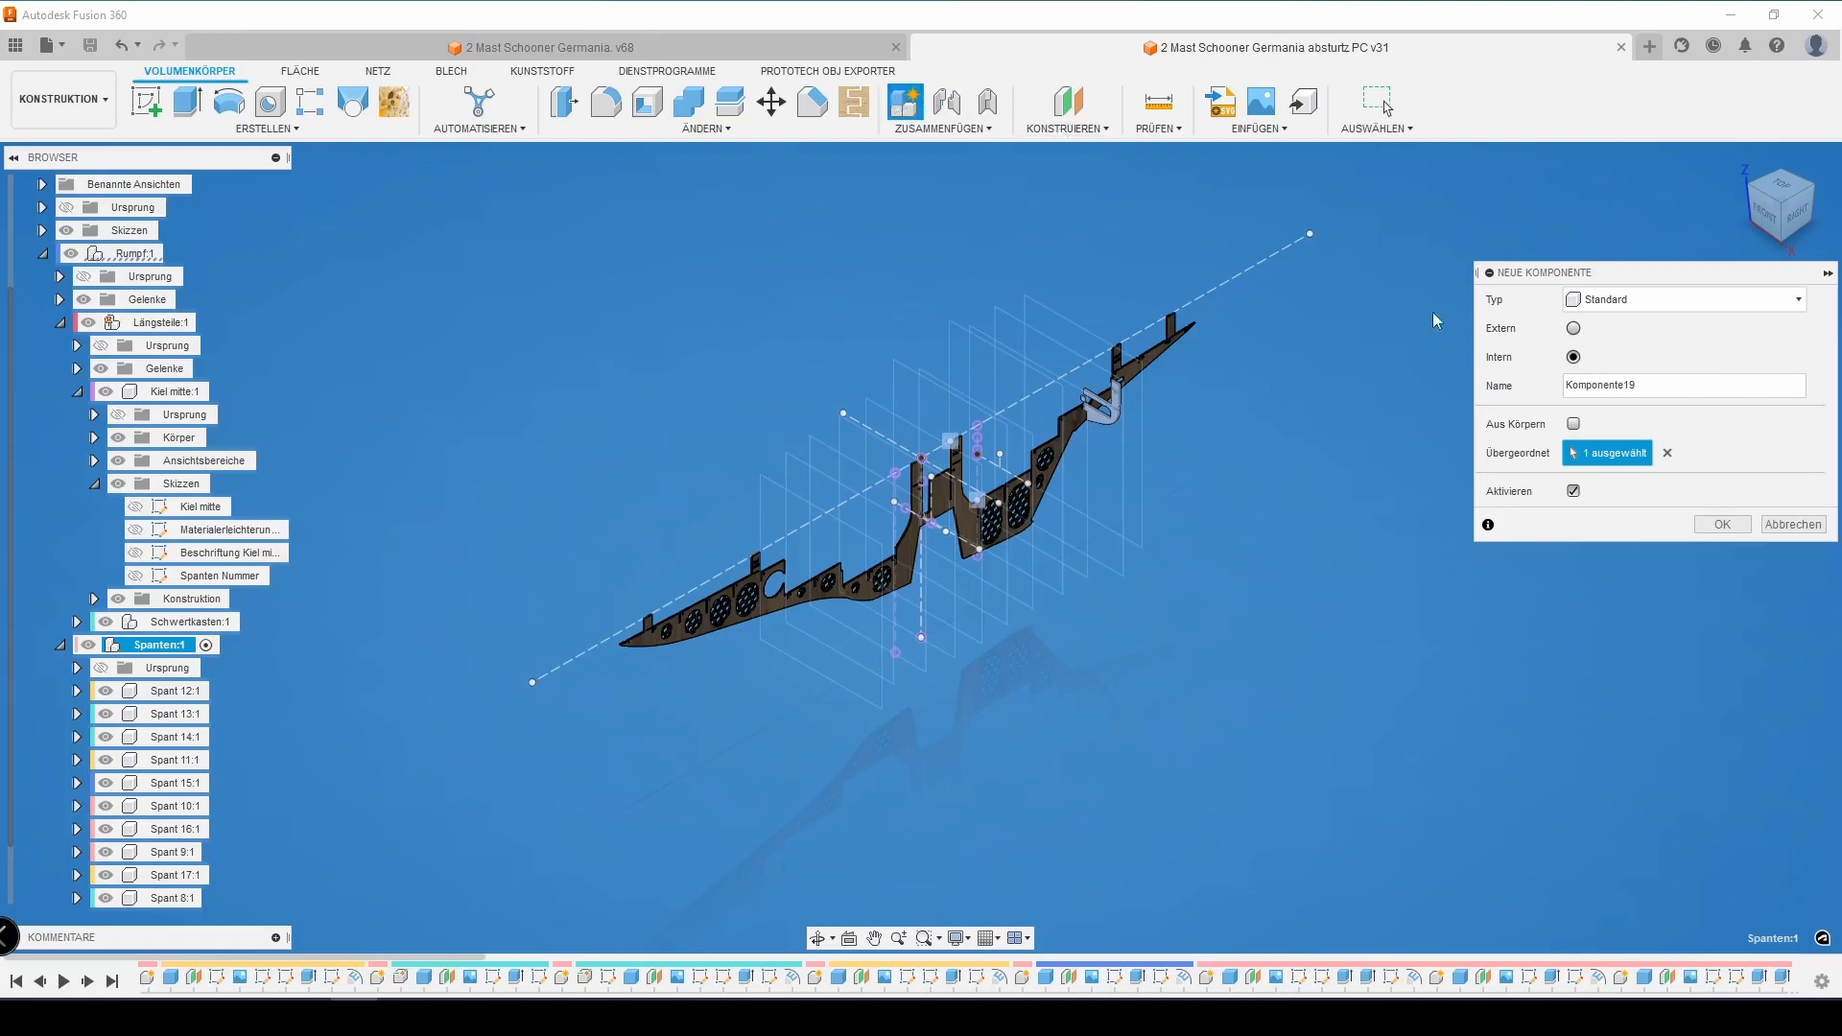
left_click_drag(1638, 393, 1560, 387)
type("Spant 7")
left_click(1731, 537)
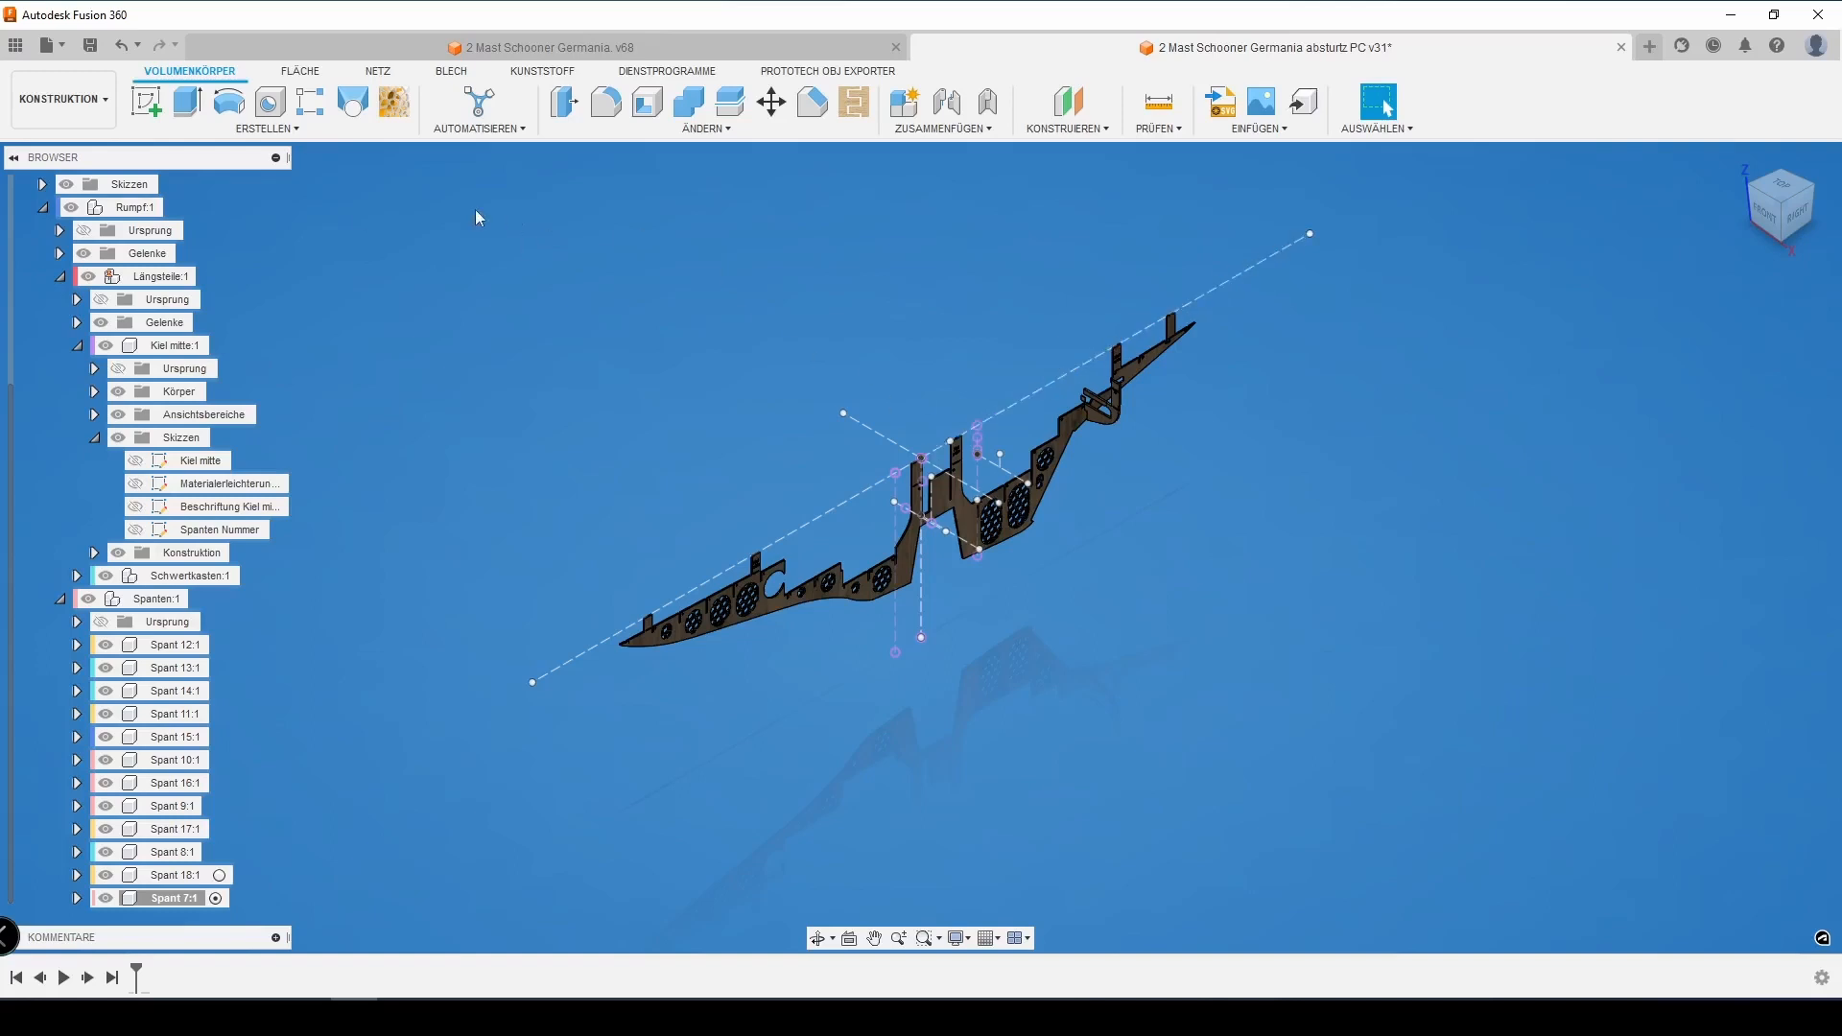
left_click(269, 129)
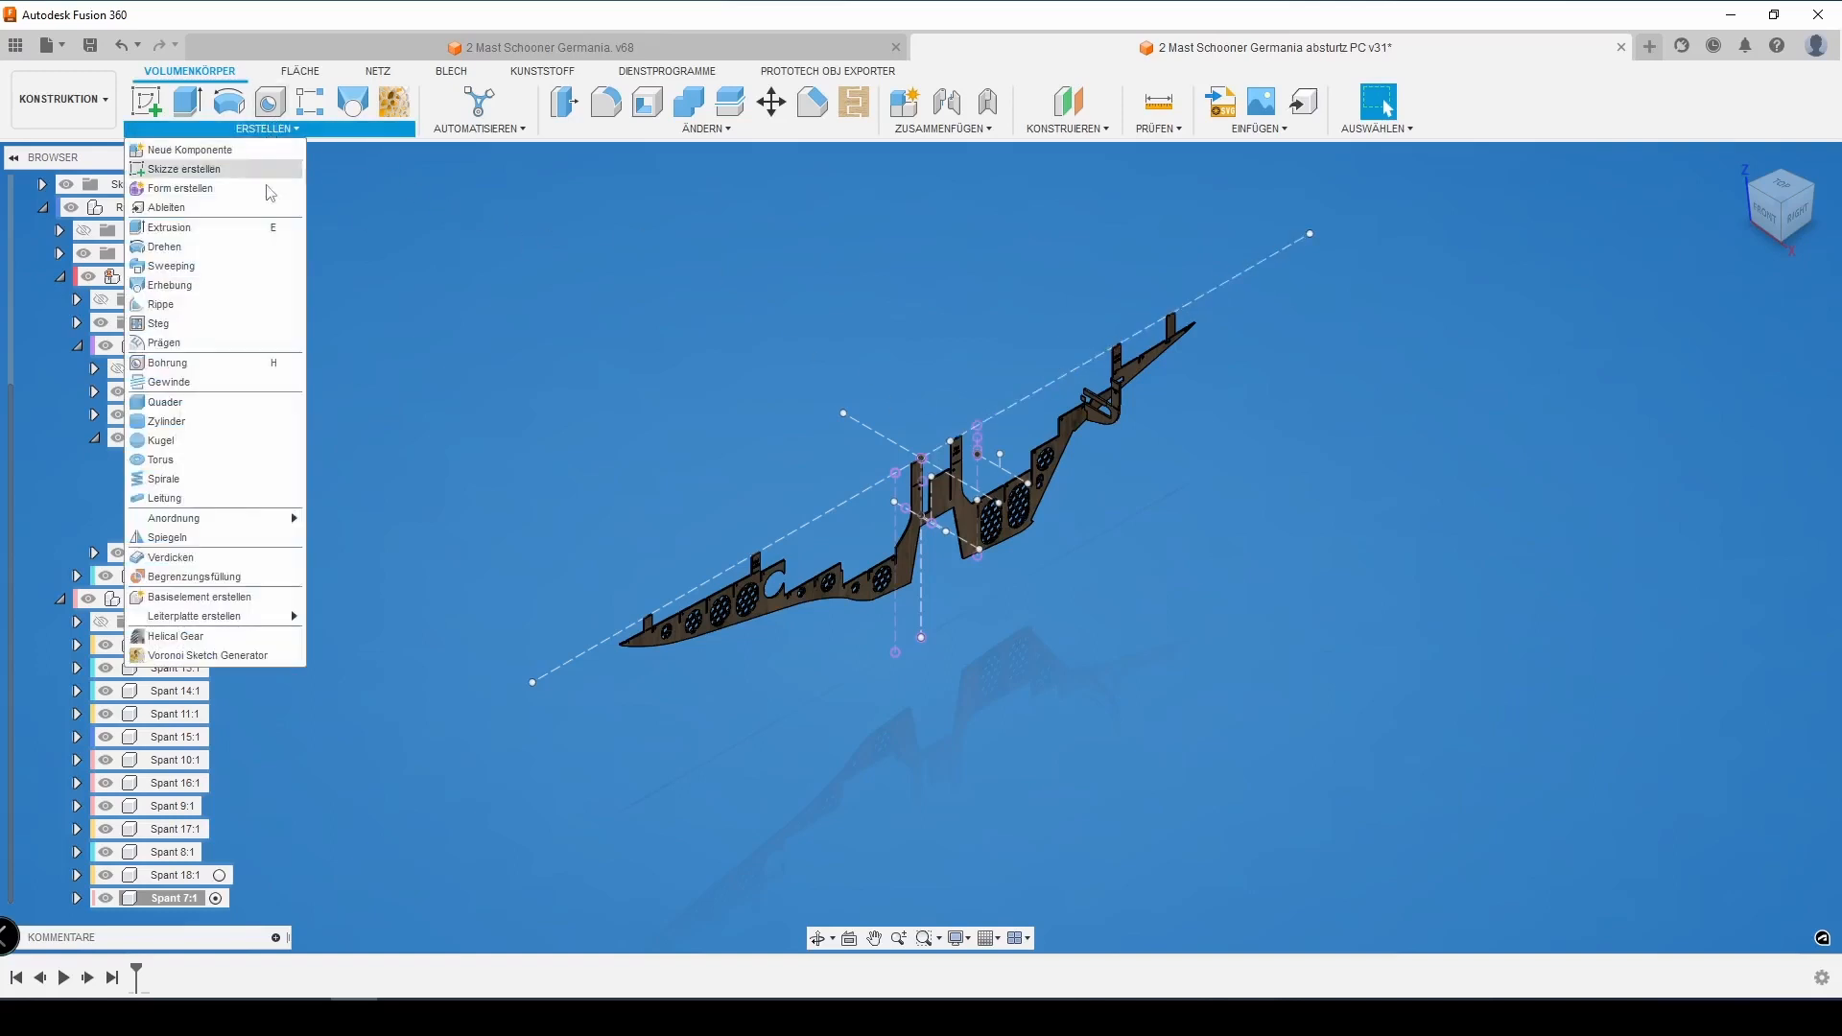
left_click(214, 407)
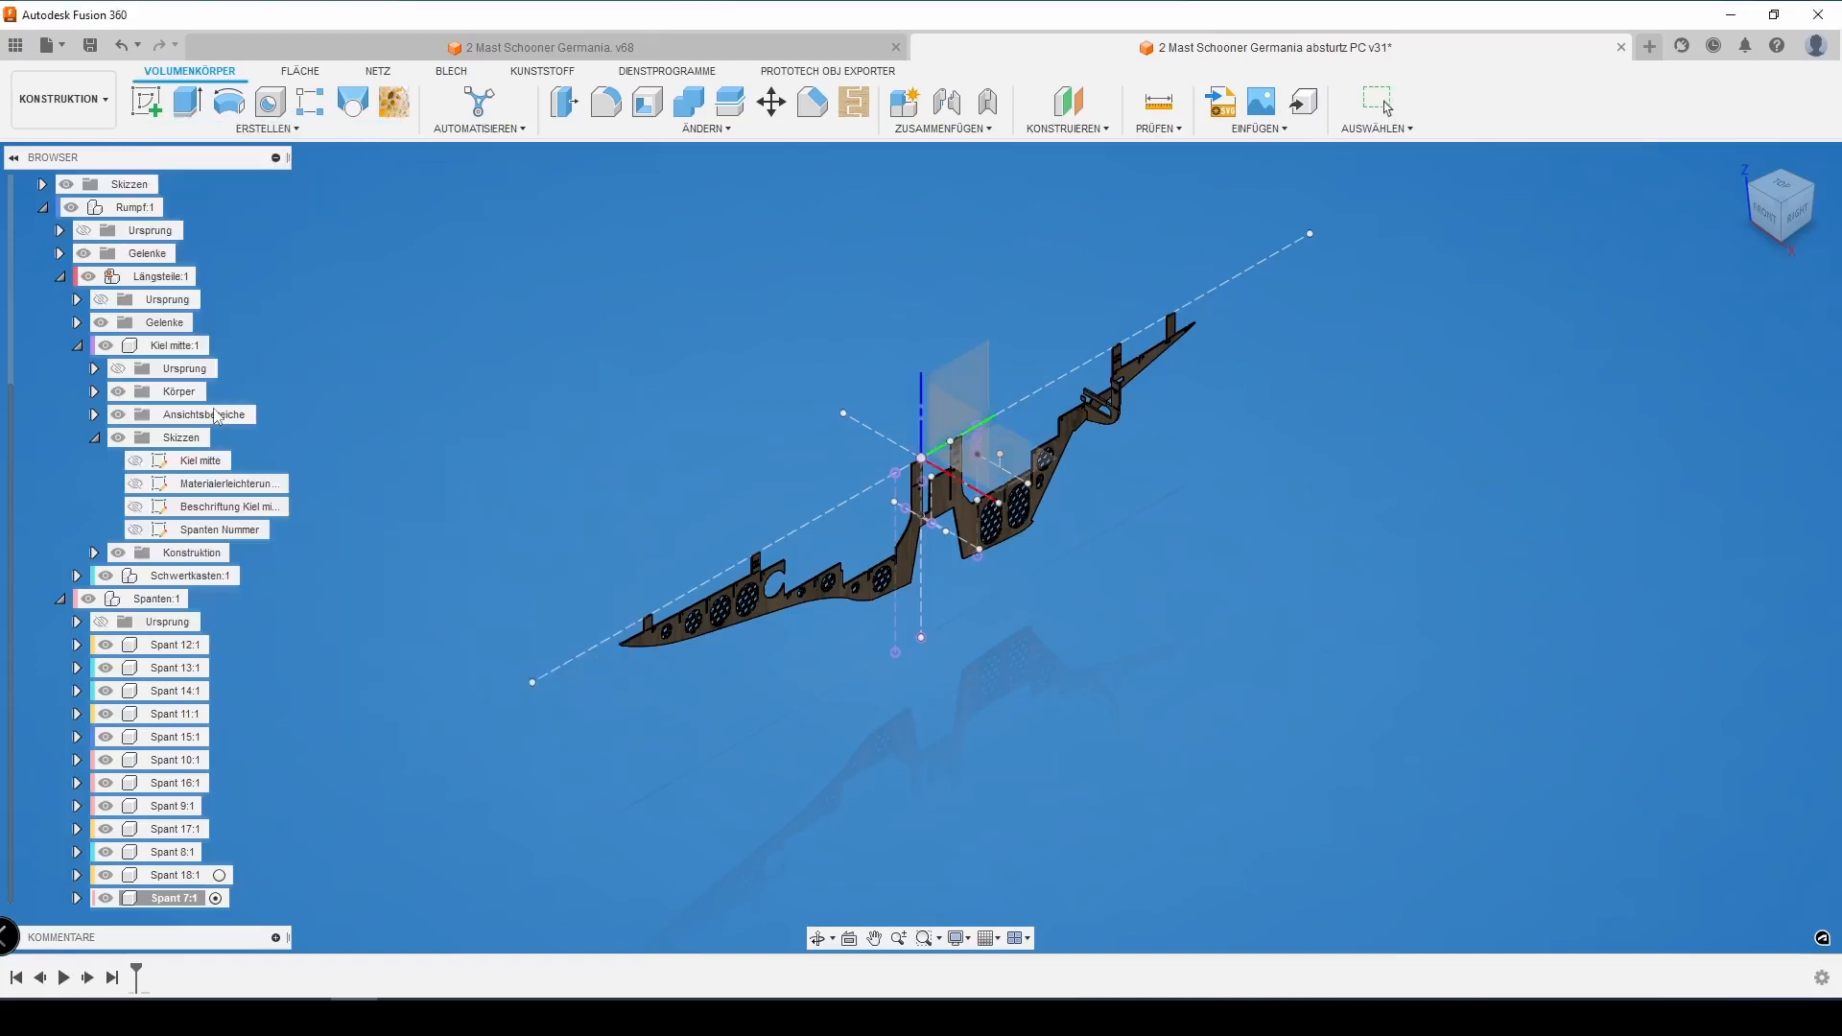
scroll(751, 618, "up", 8)
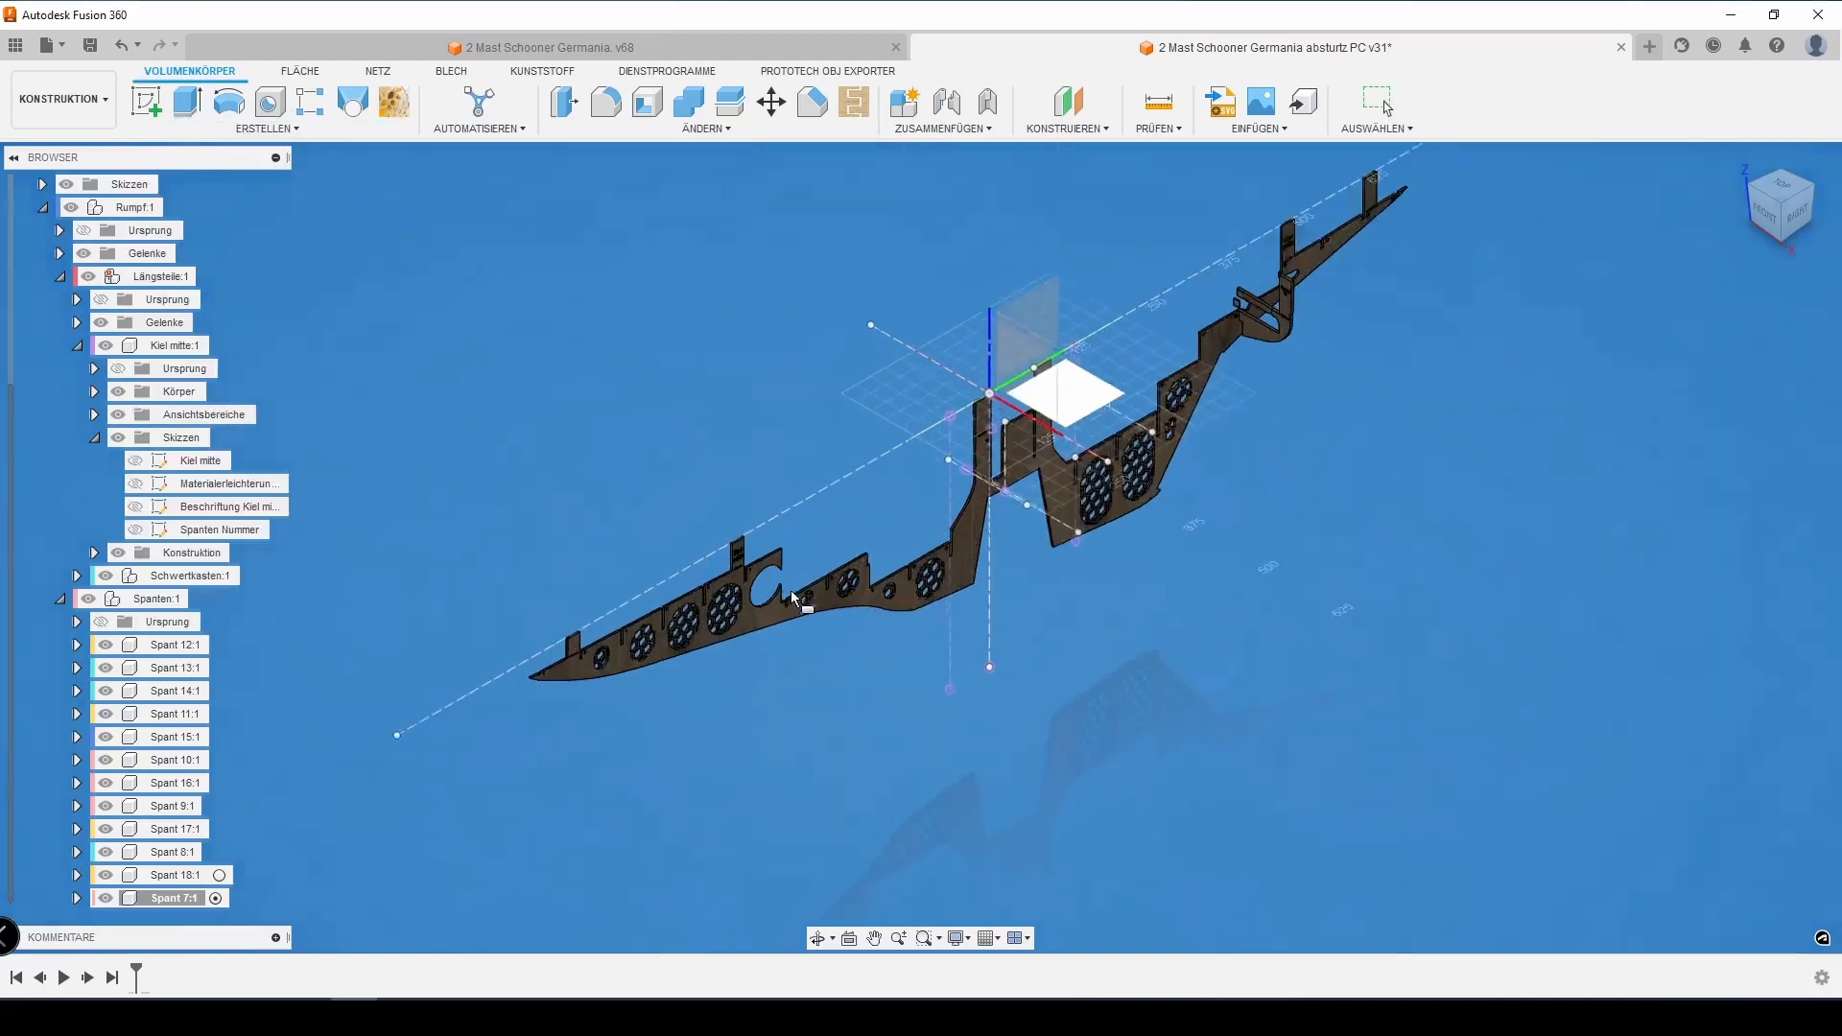
scroll(793, 611, "up", 10)
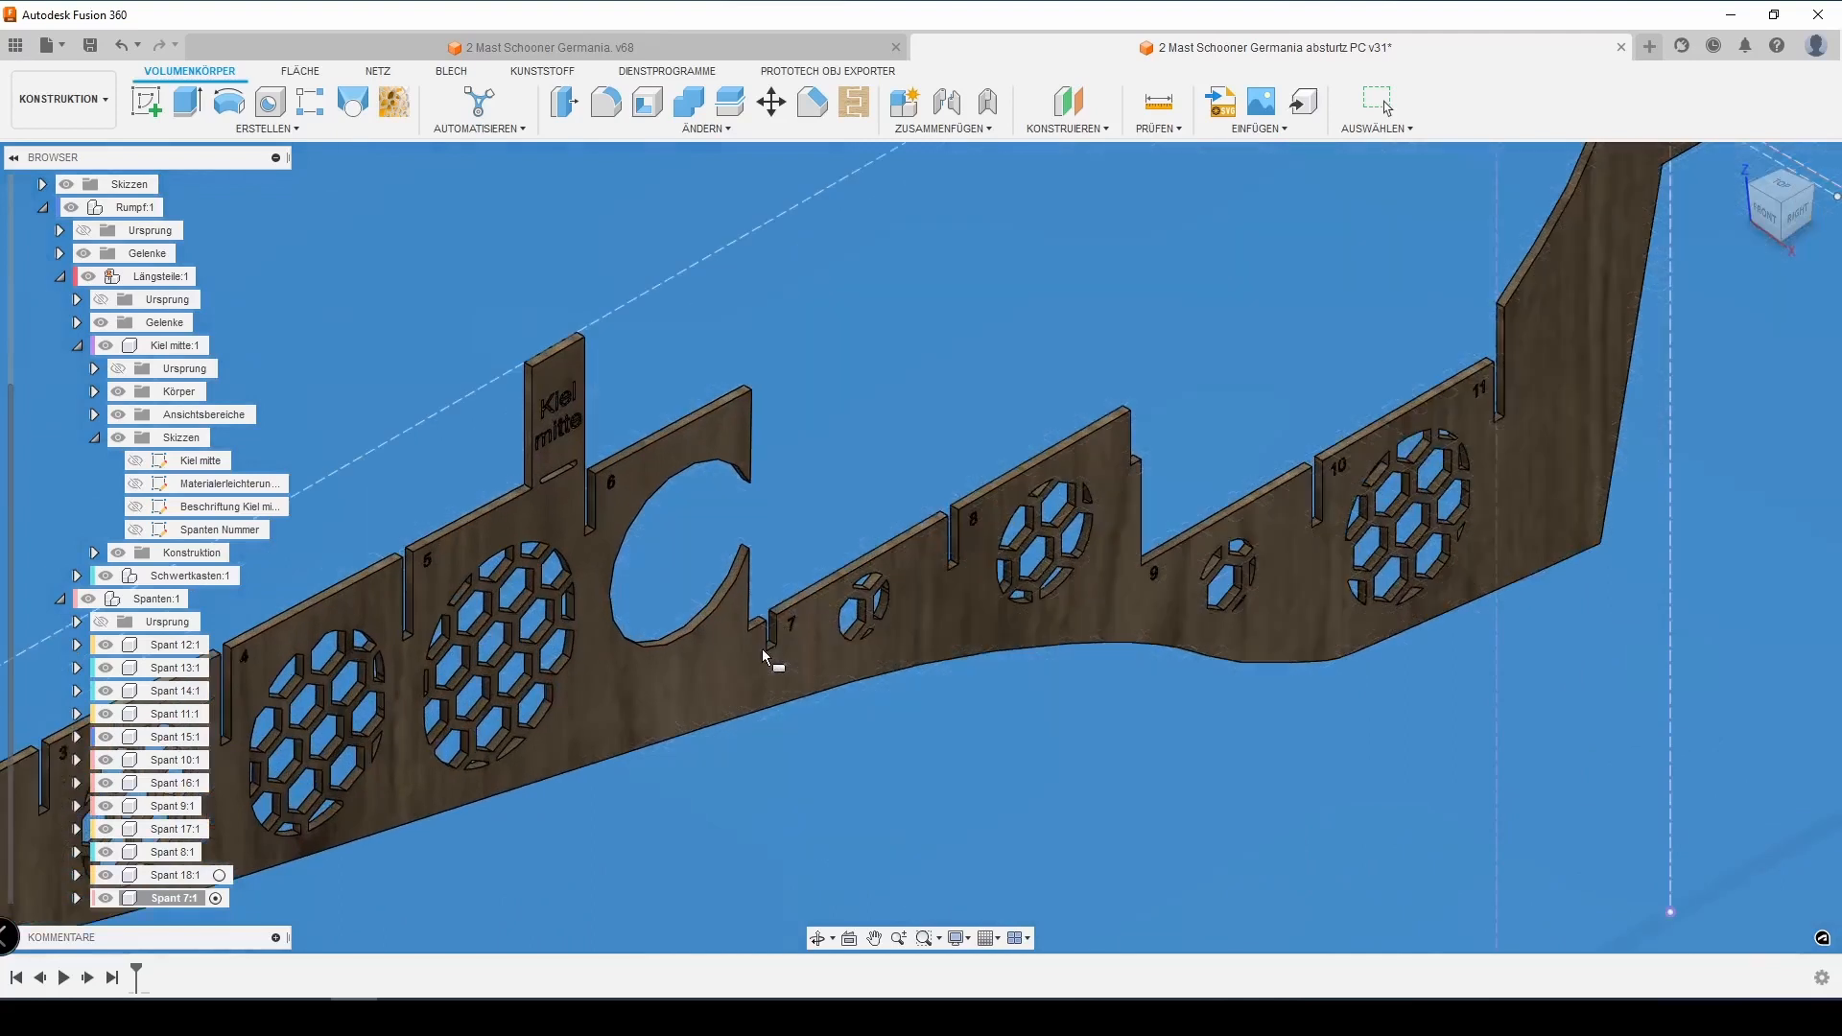
left_click(778, 597)
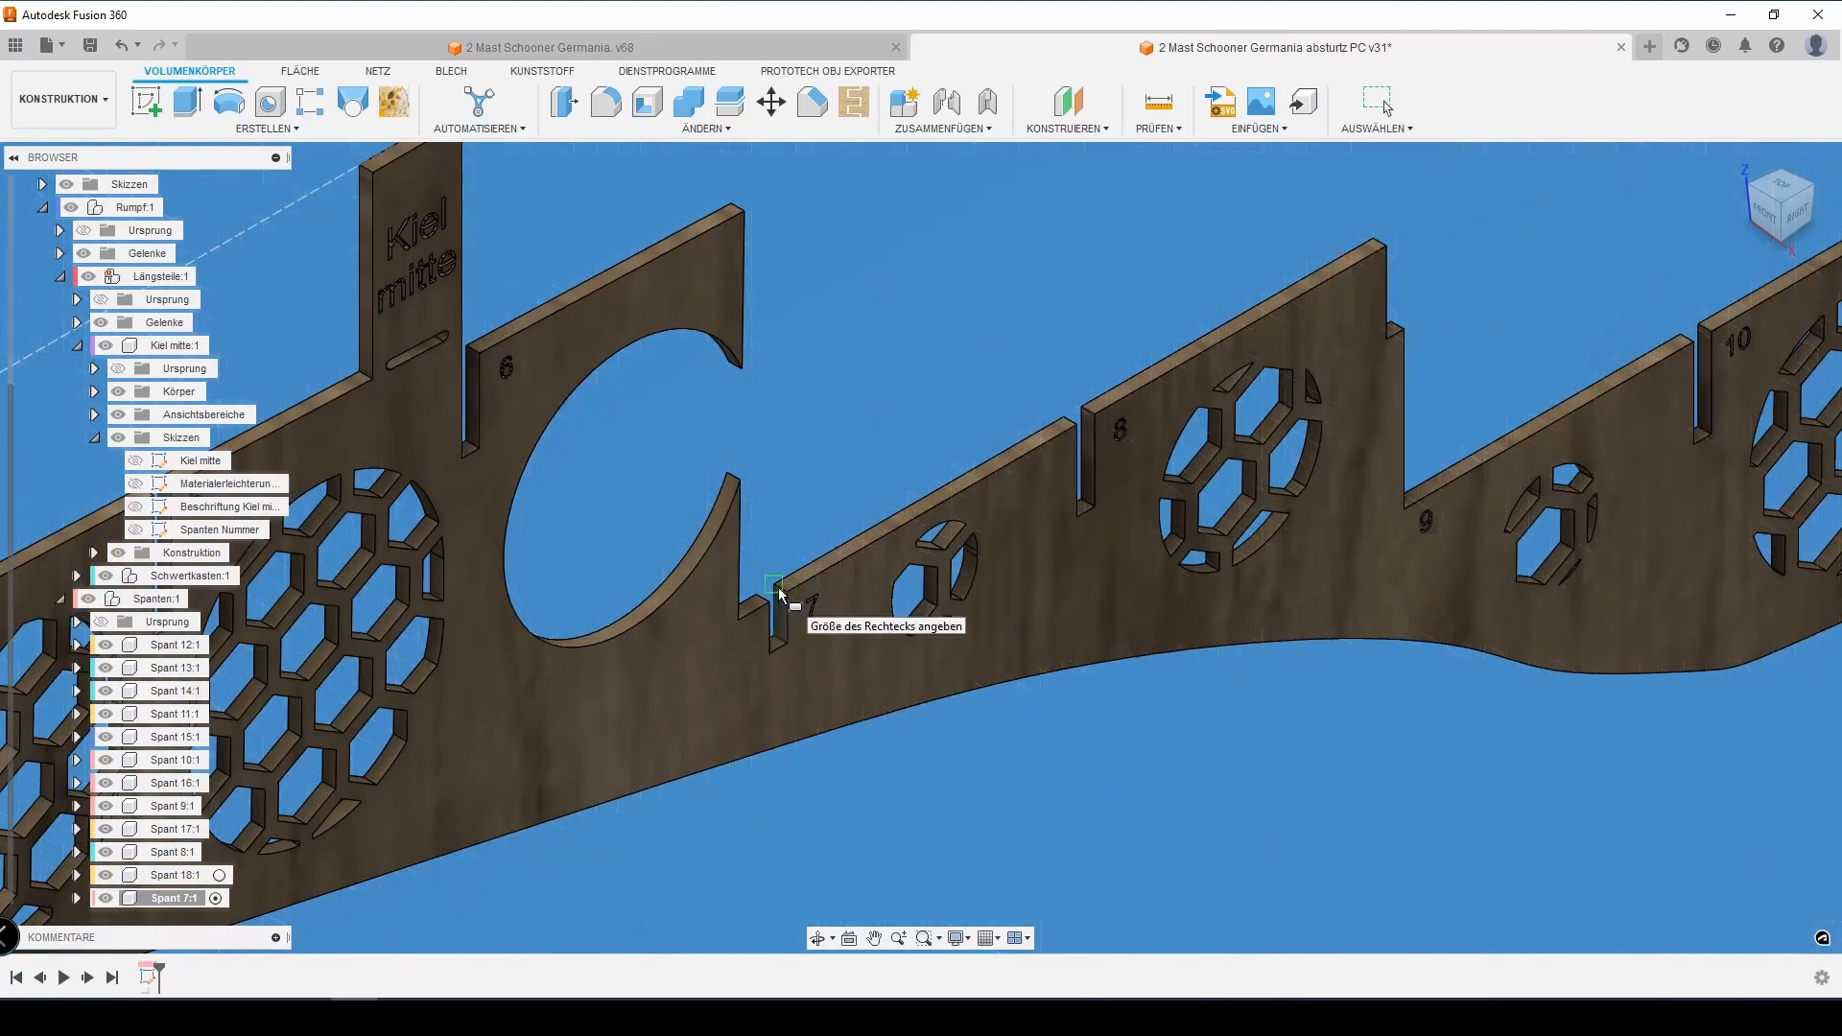
left_click(779, 587)
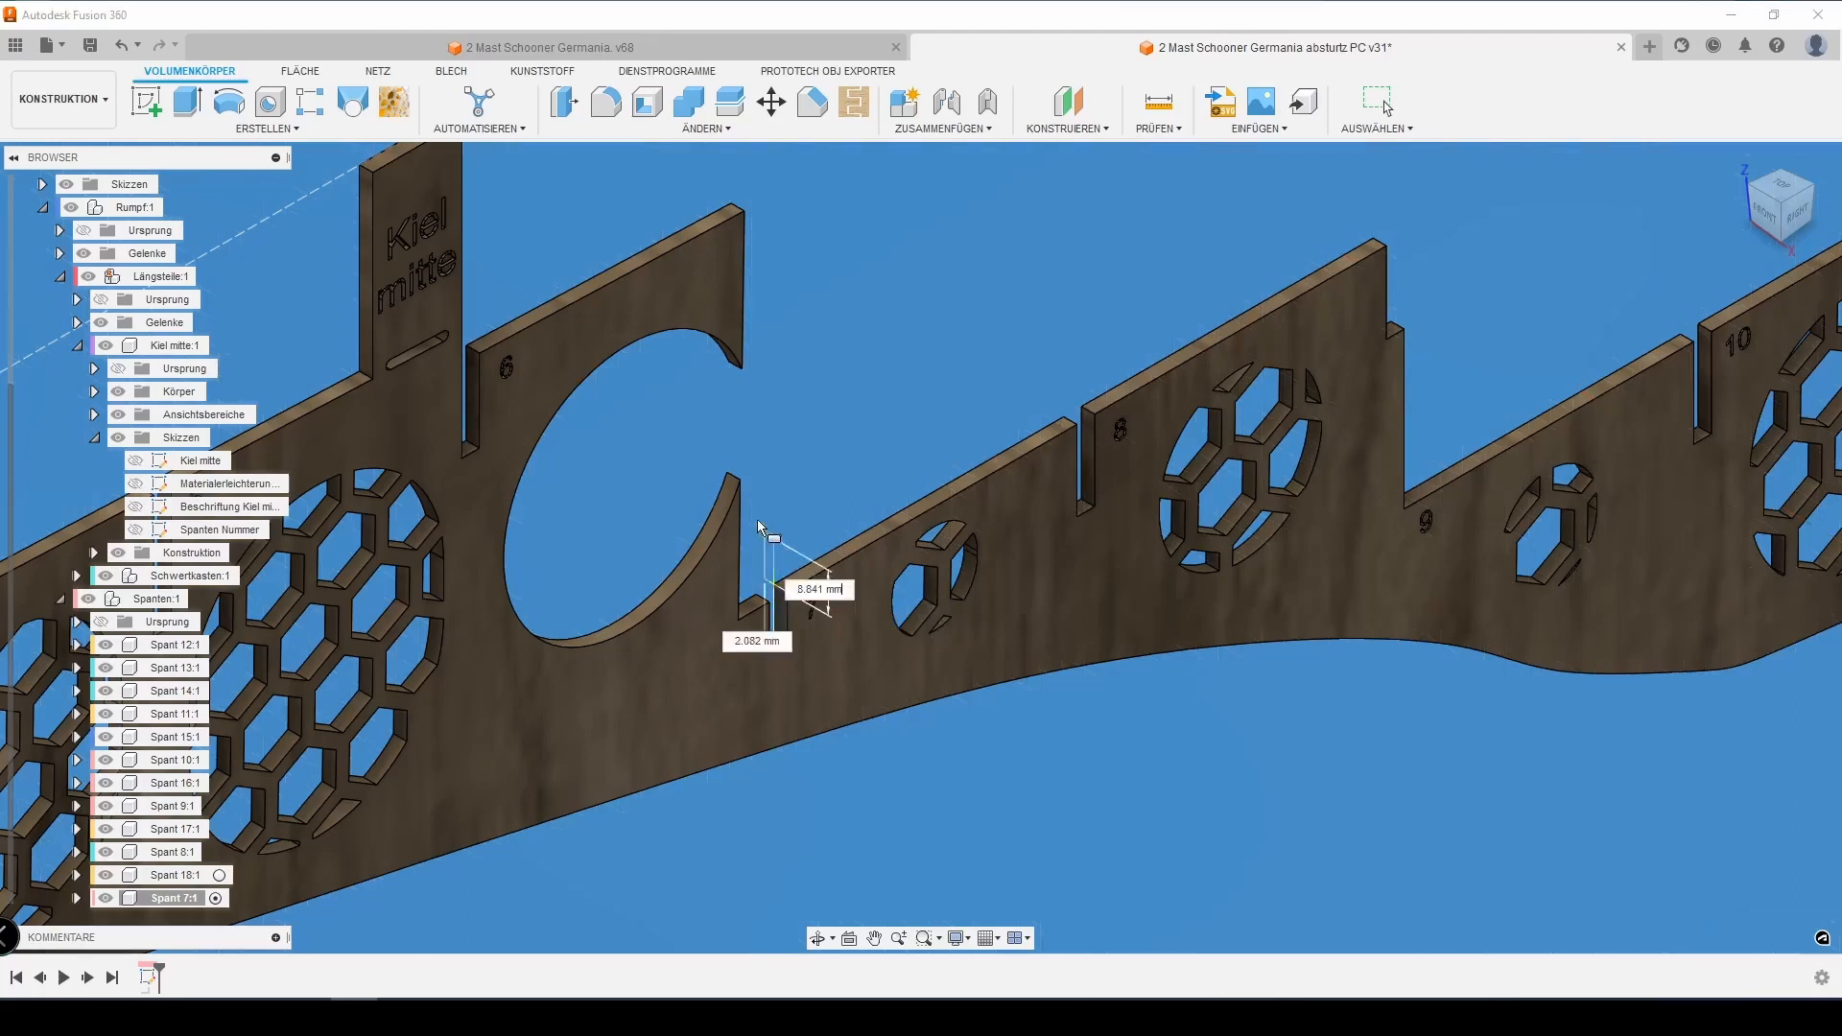
type("10")
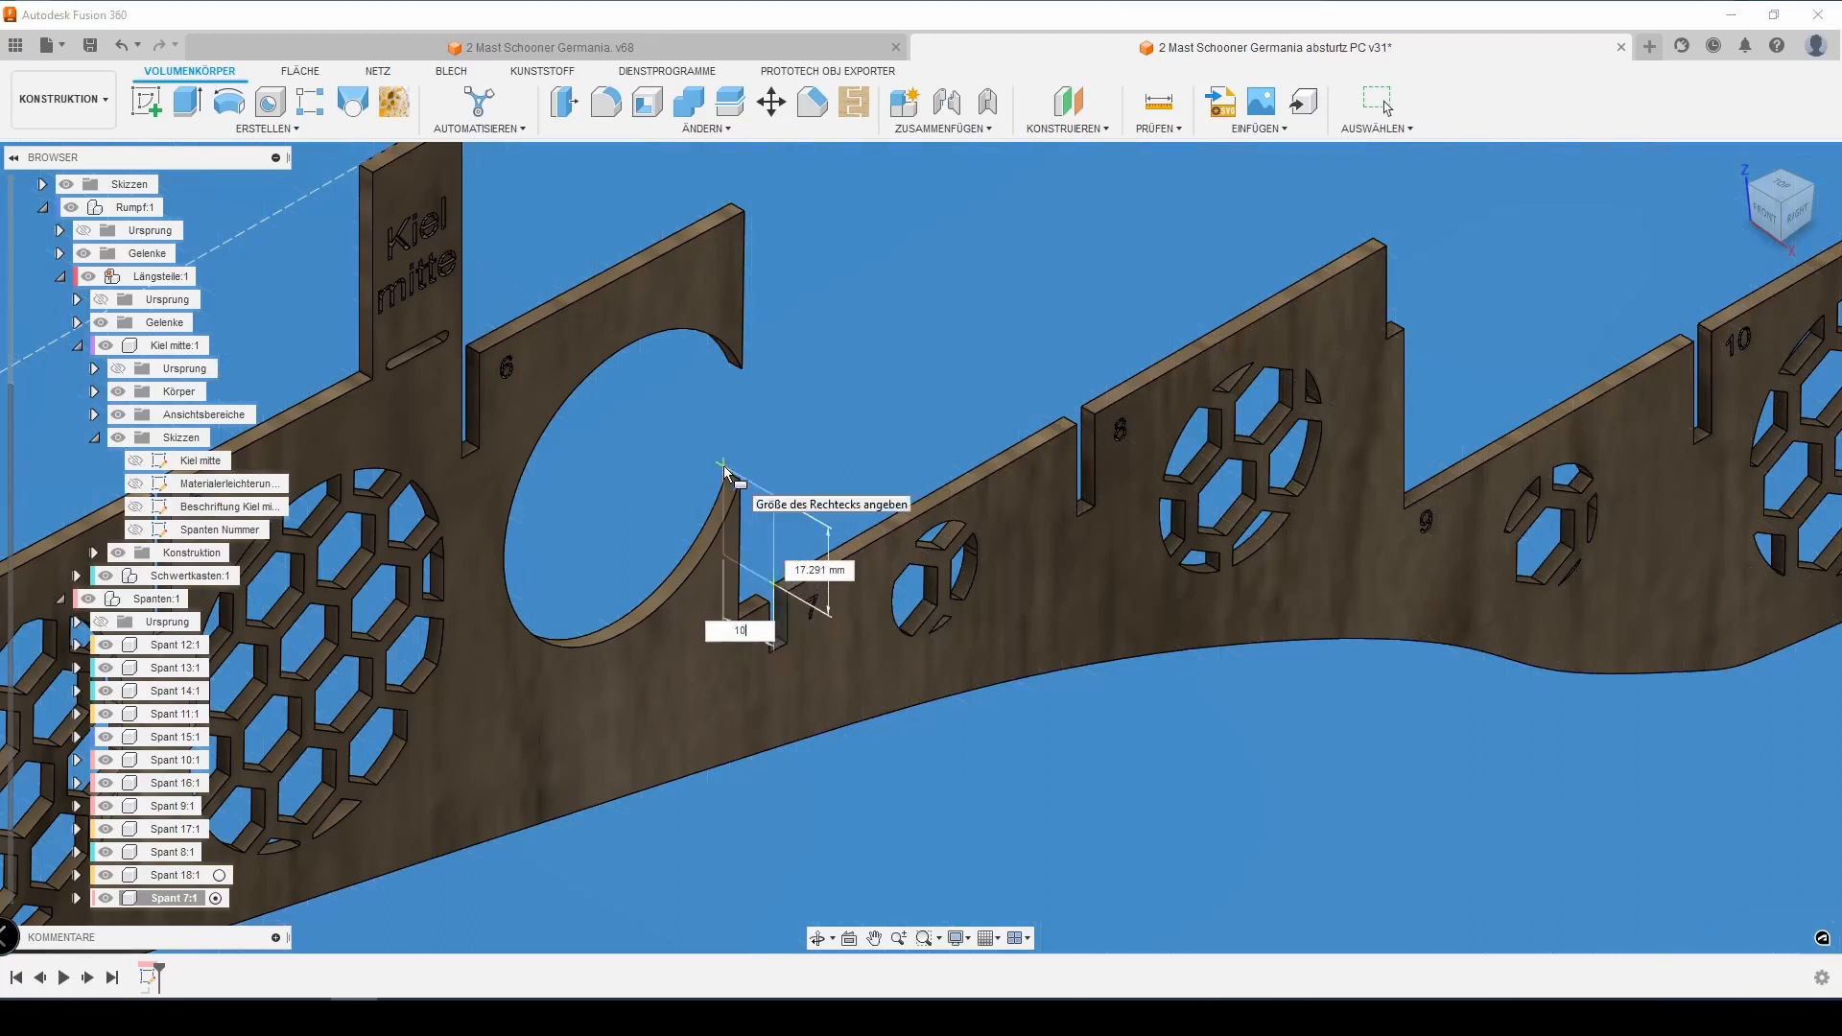
key("Tab")
type("10")
key("Return")
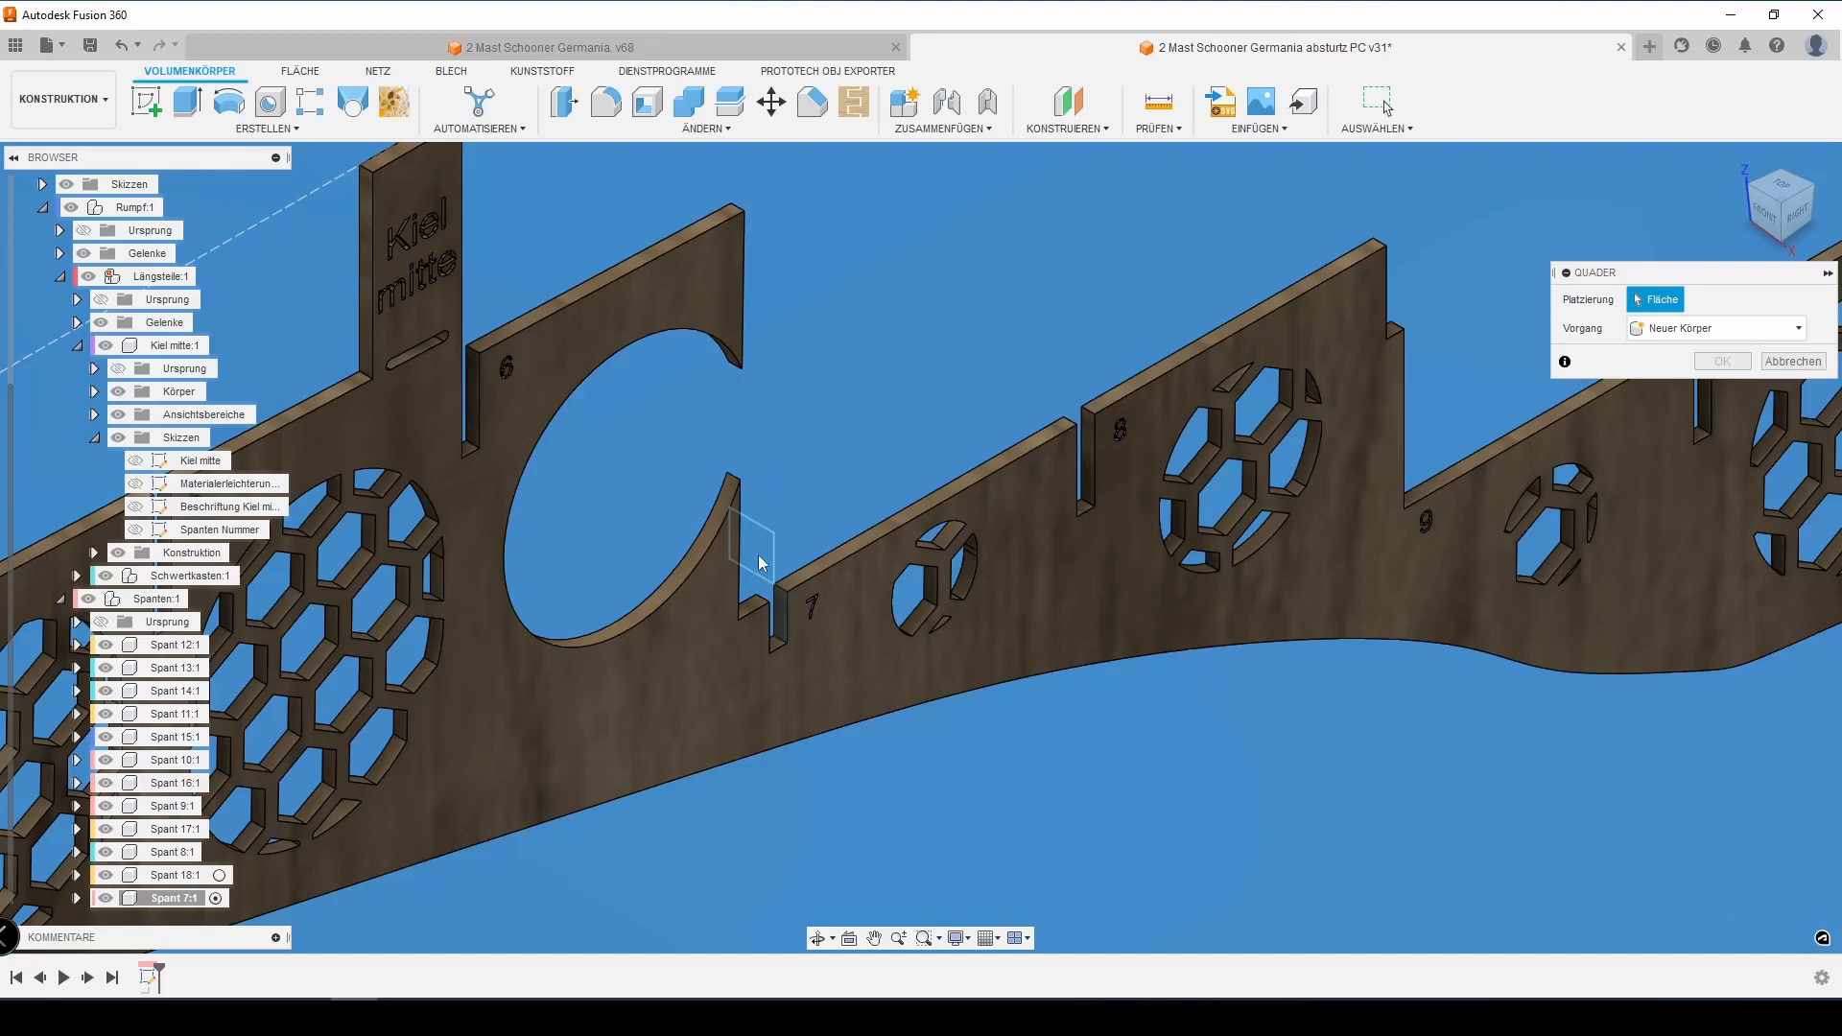
left_click(1793, 361)
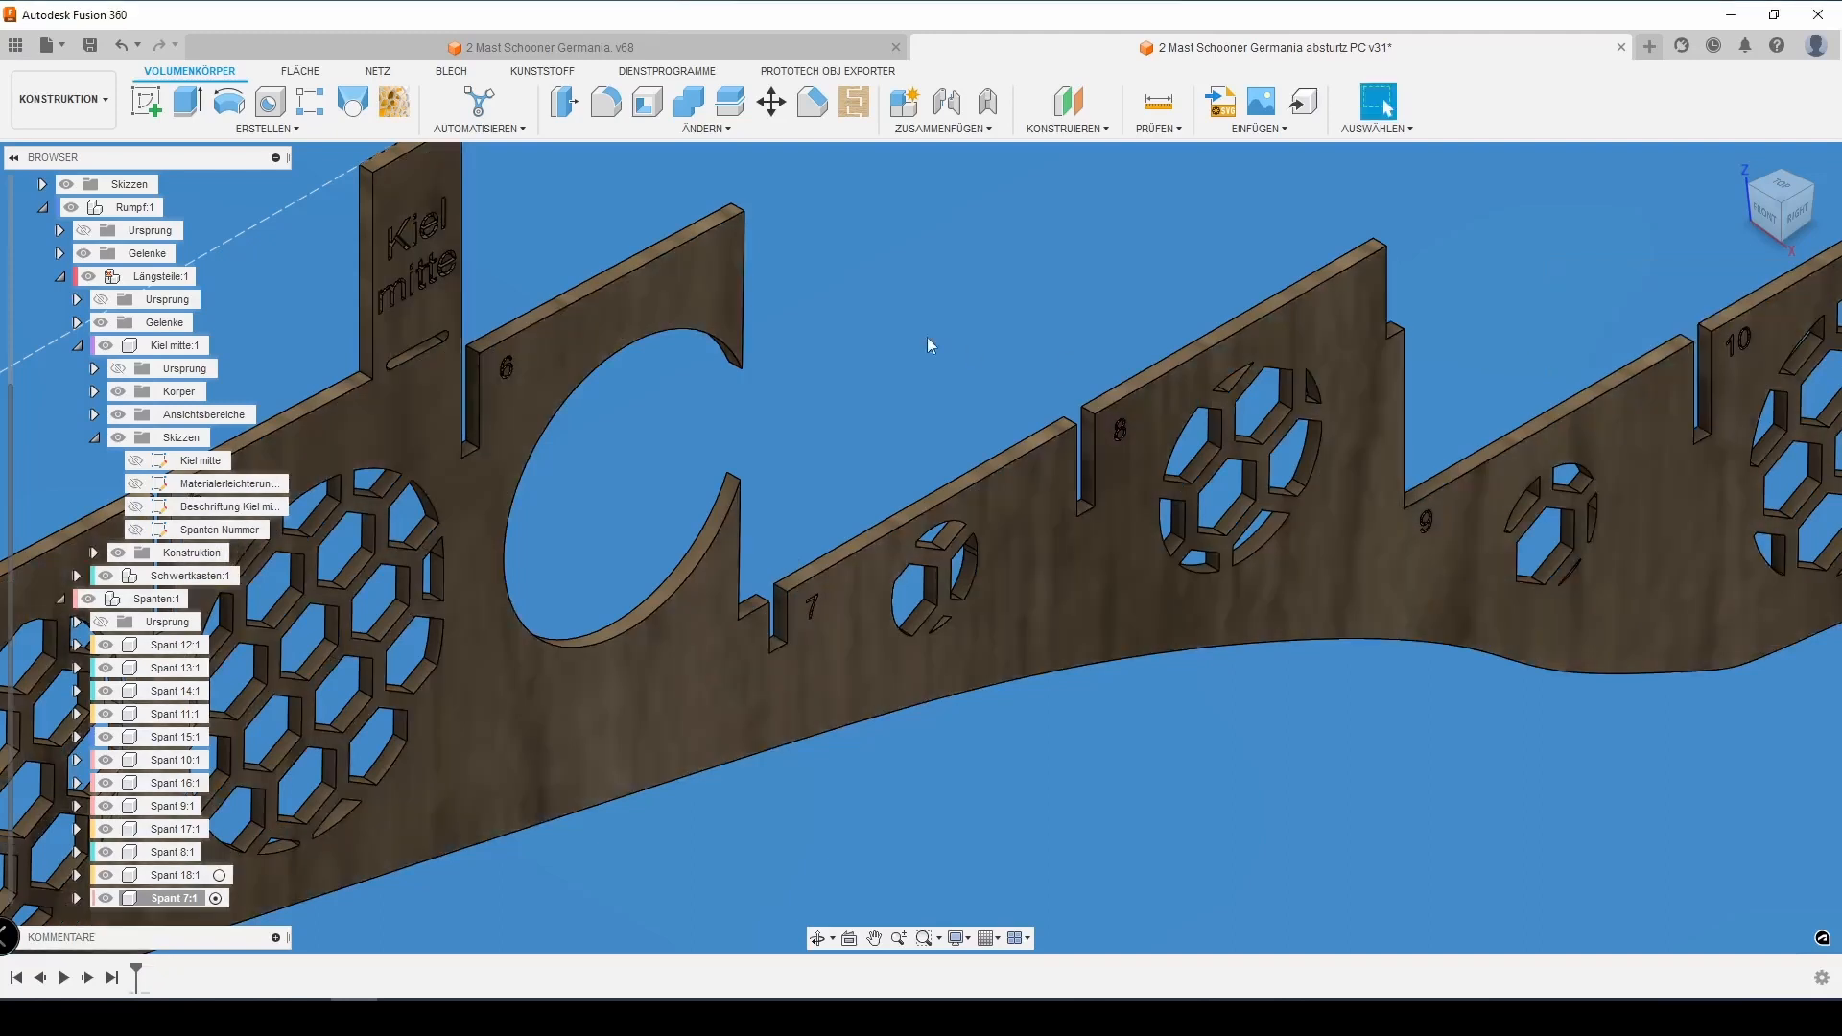
Create a 10 × 10 mm box with a height of -1 mm as a new body from the corner of keel notch 7
left_click(268, 128)
left_click(165, 402)
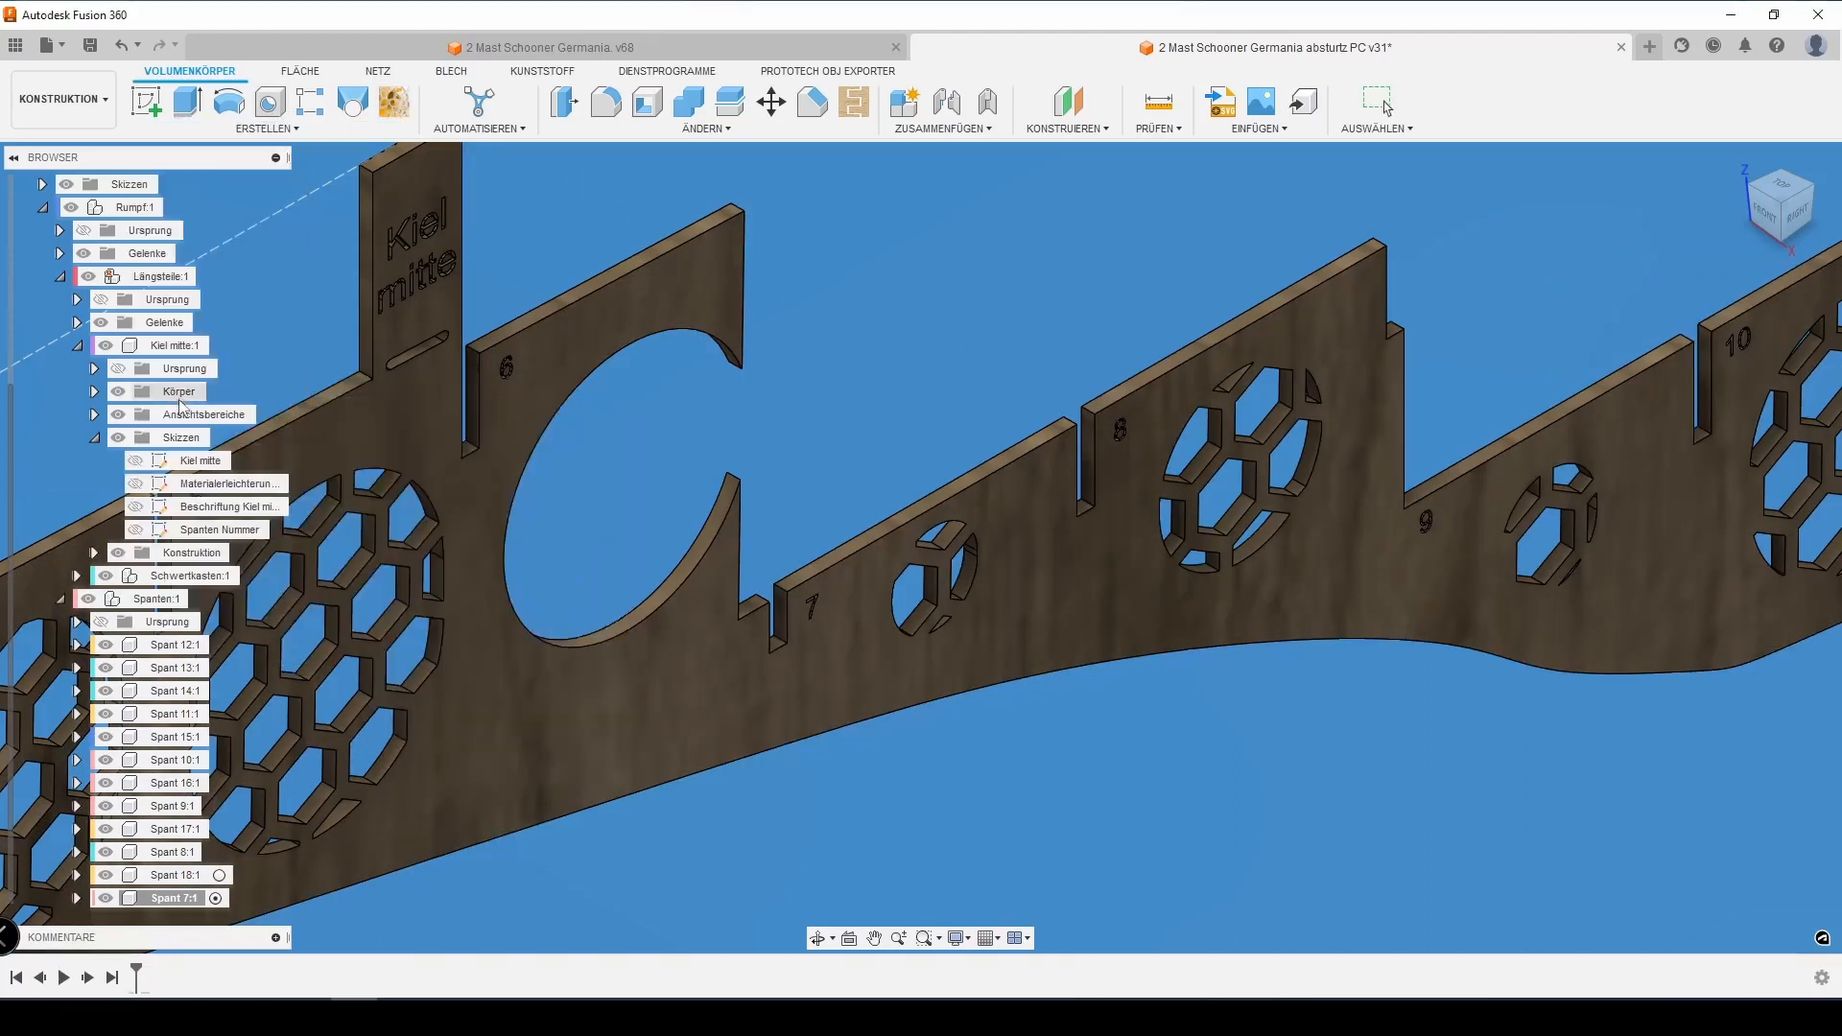
left_click(777, 606)
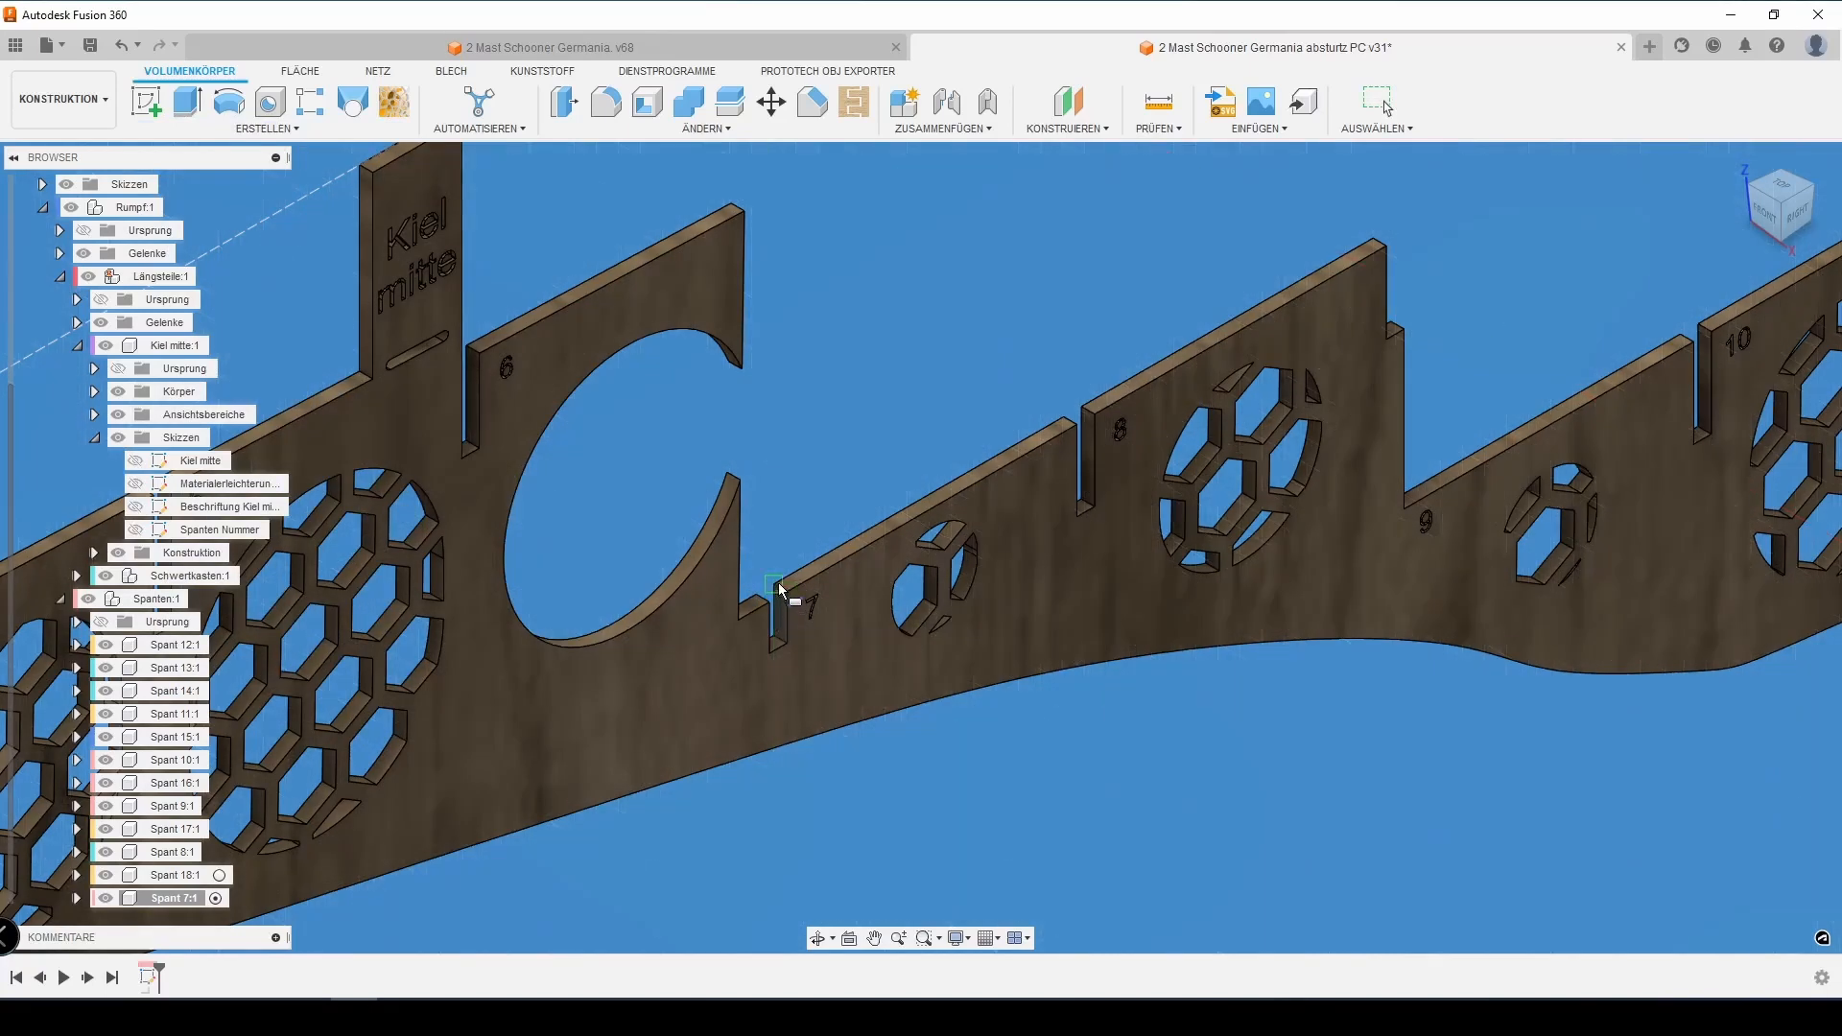
left_click(779, 583)
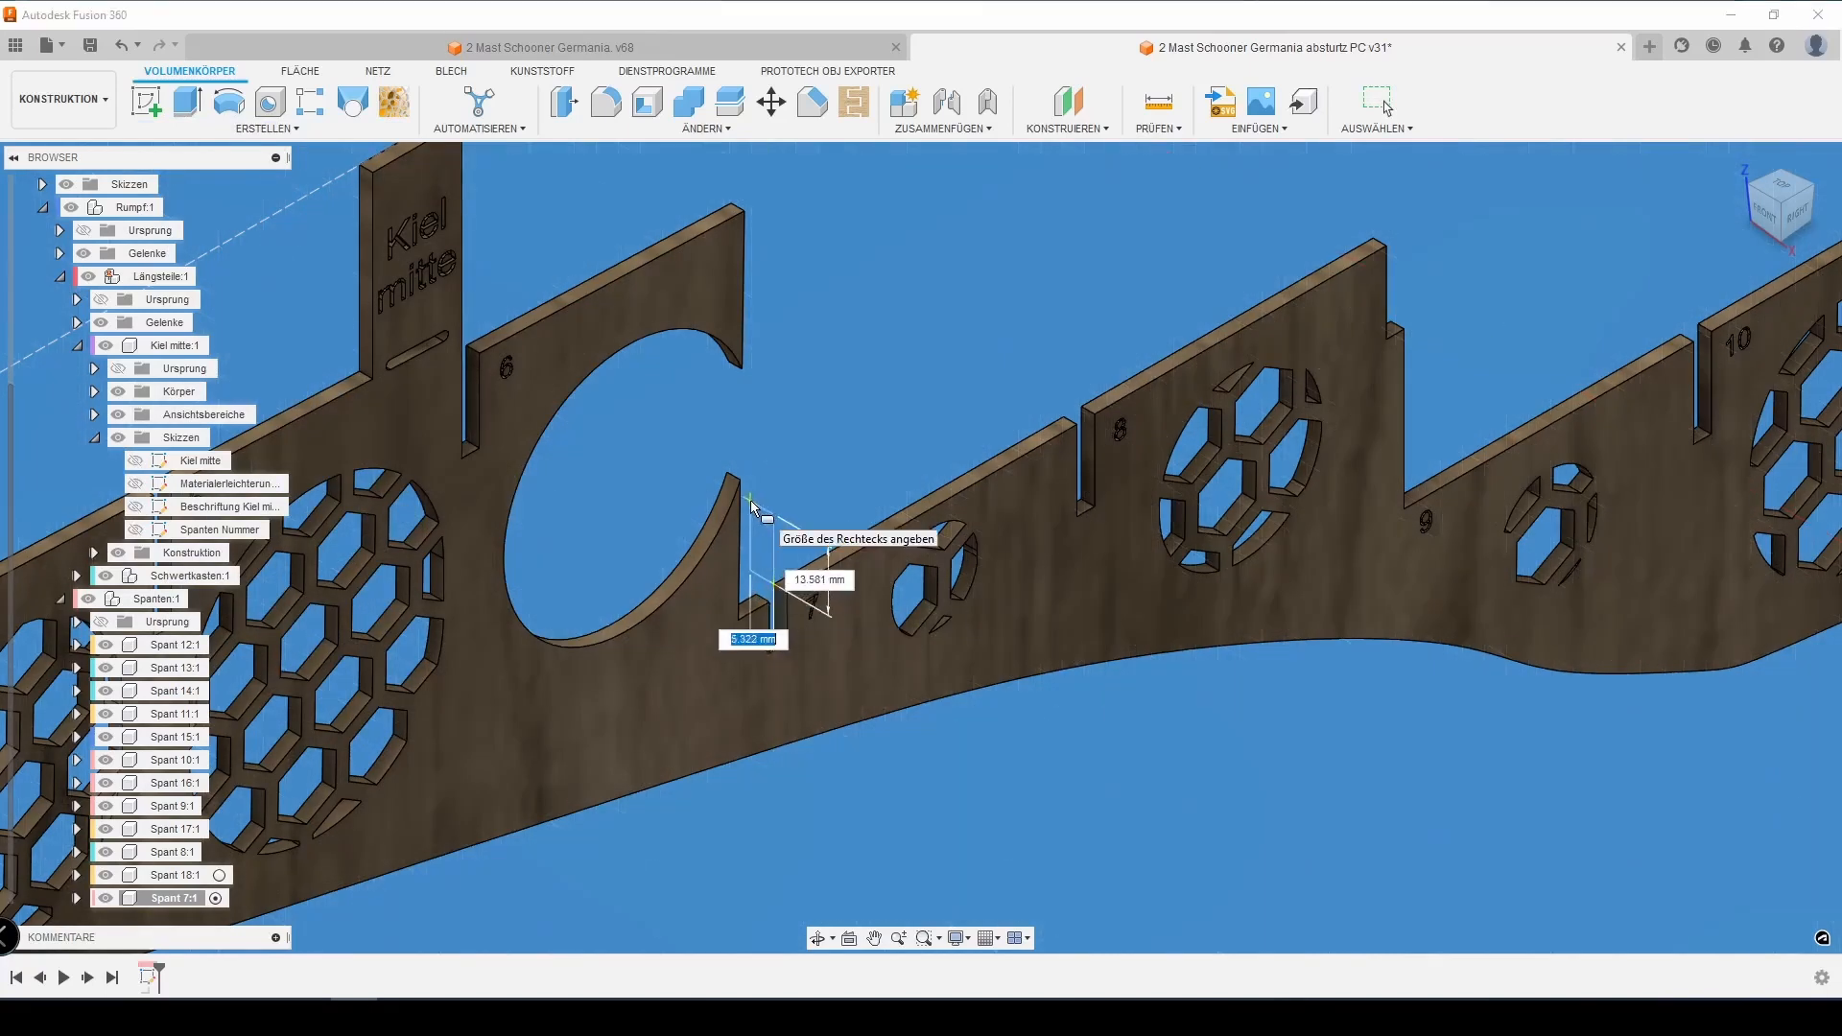
type("10")
key("Tab")
type("10")
key("Tab")
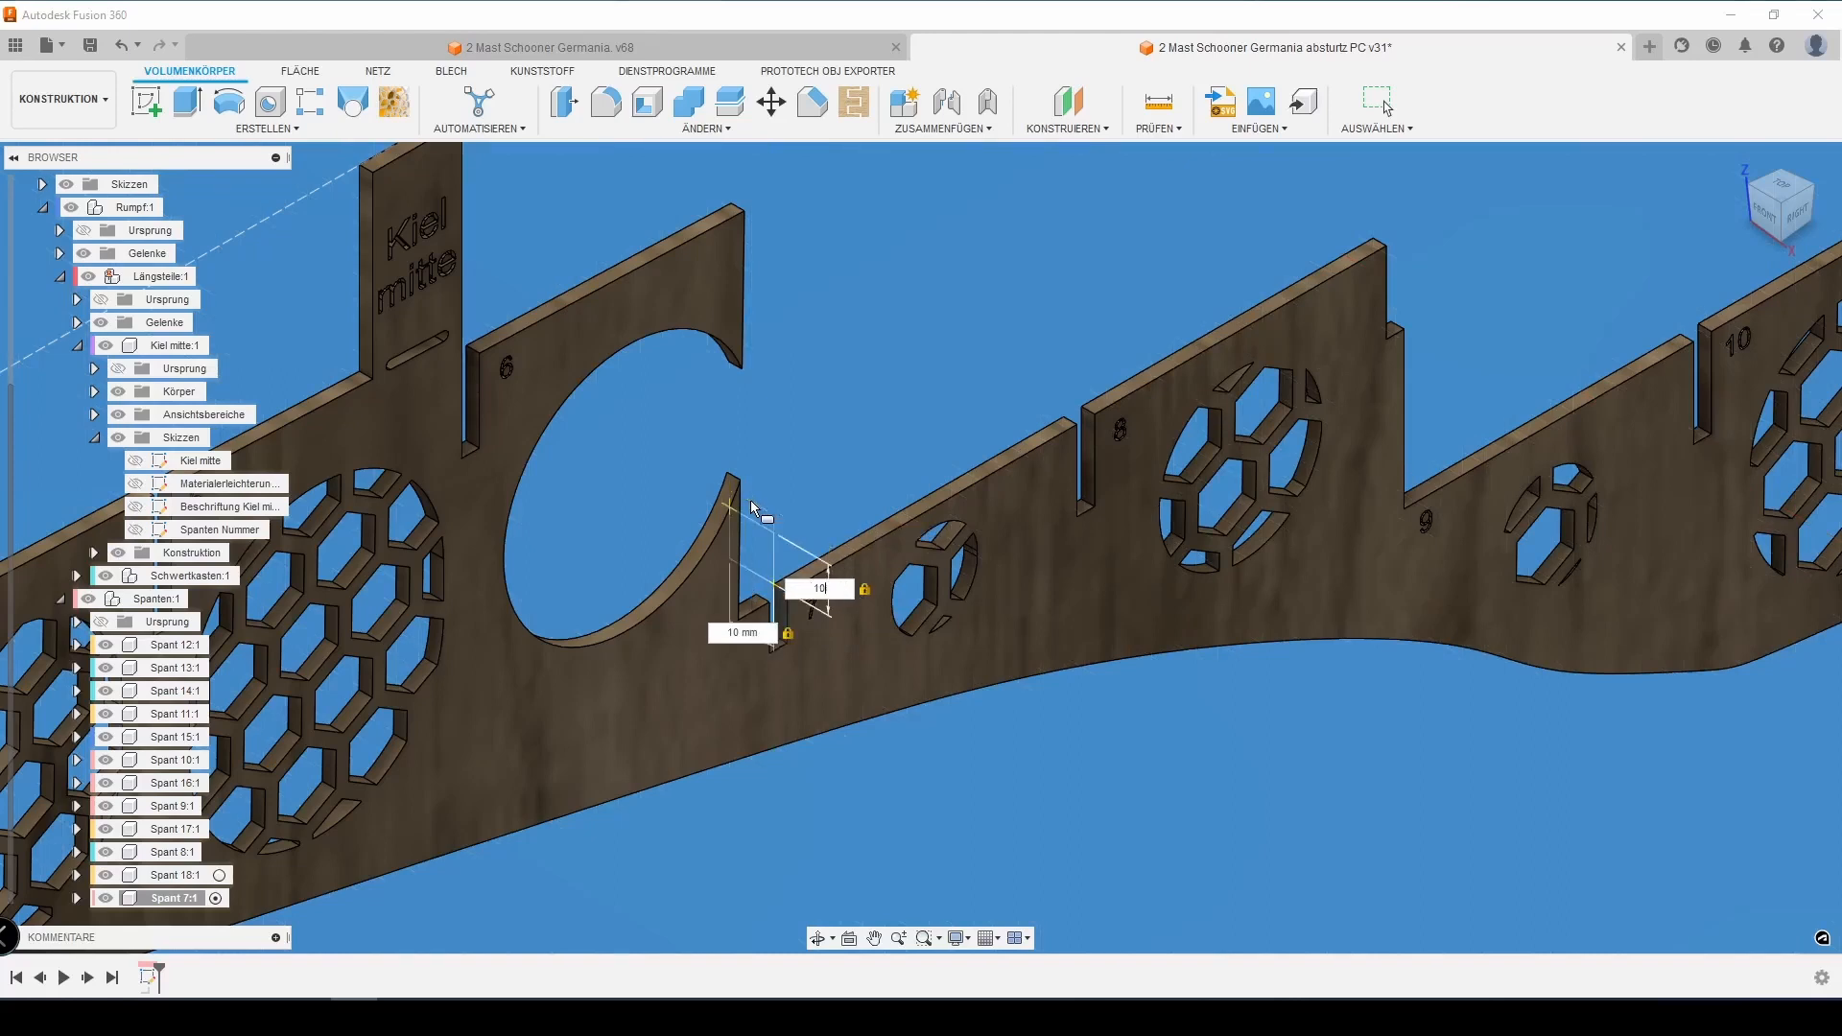
key("Return")
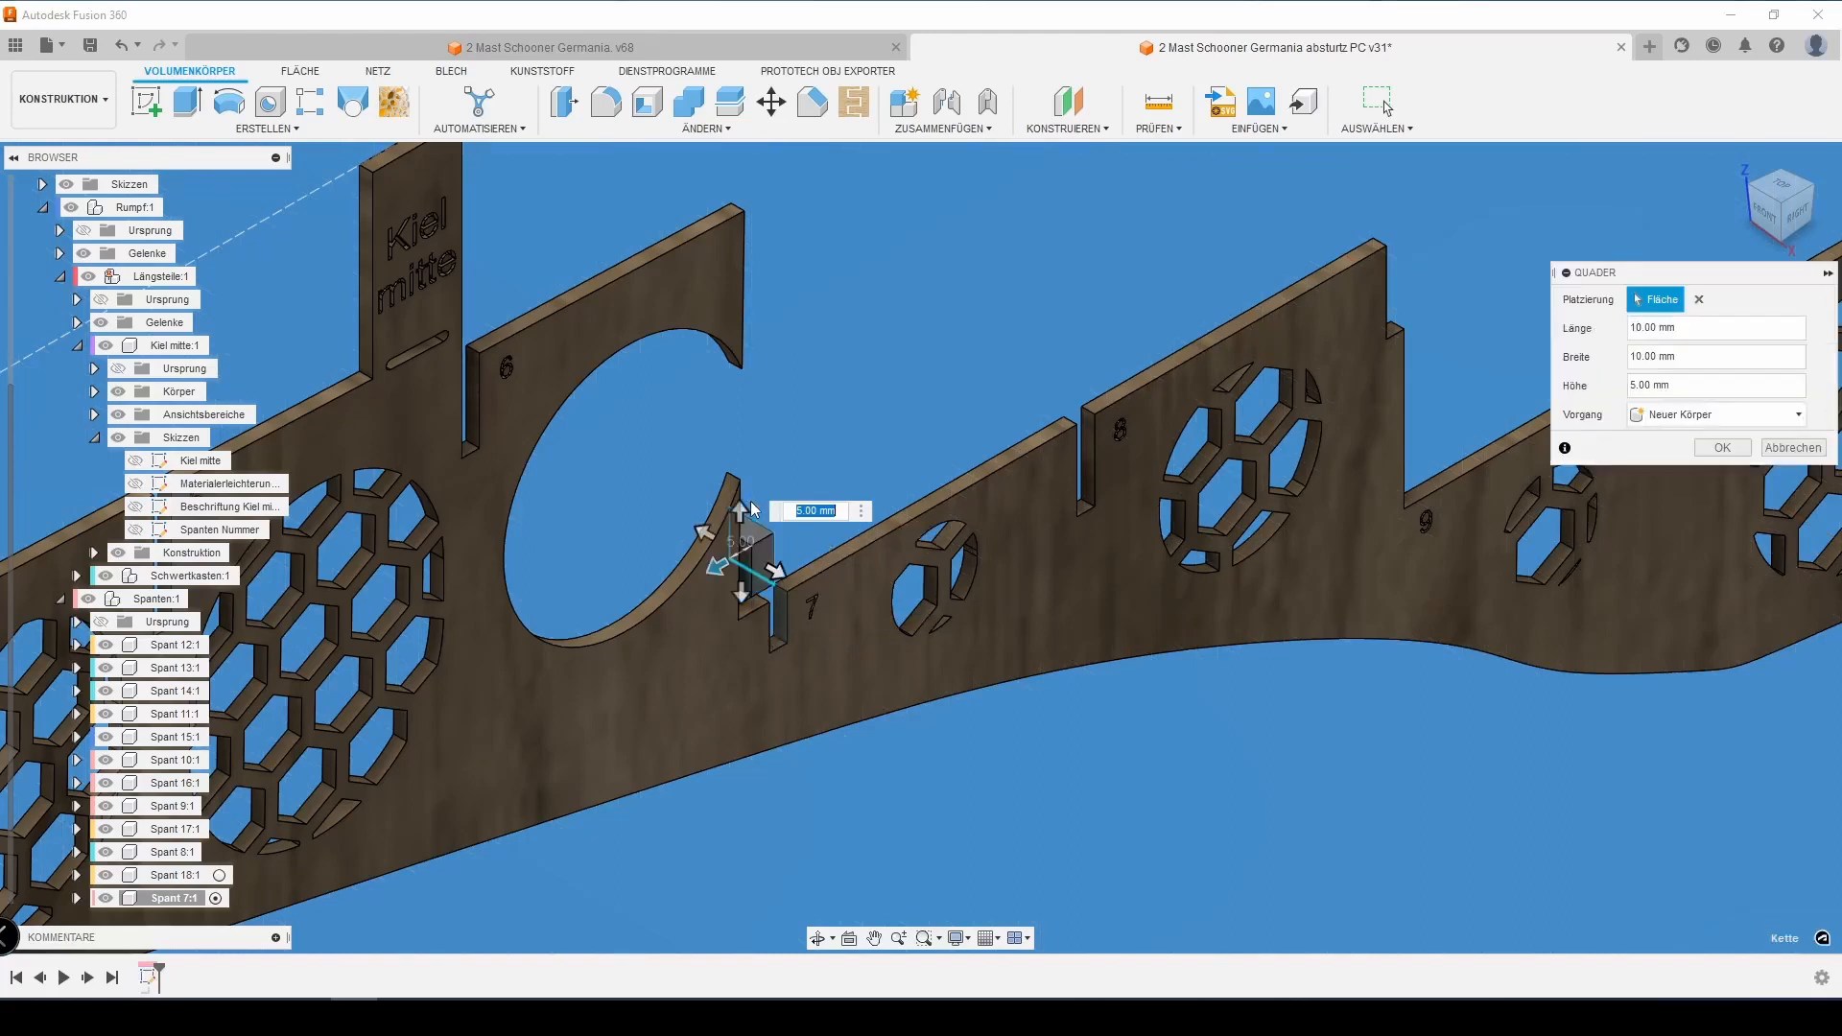
type("10")
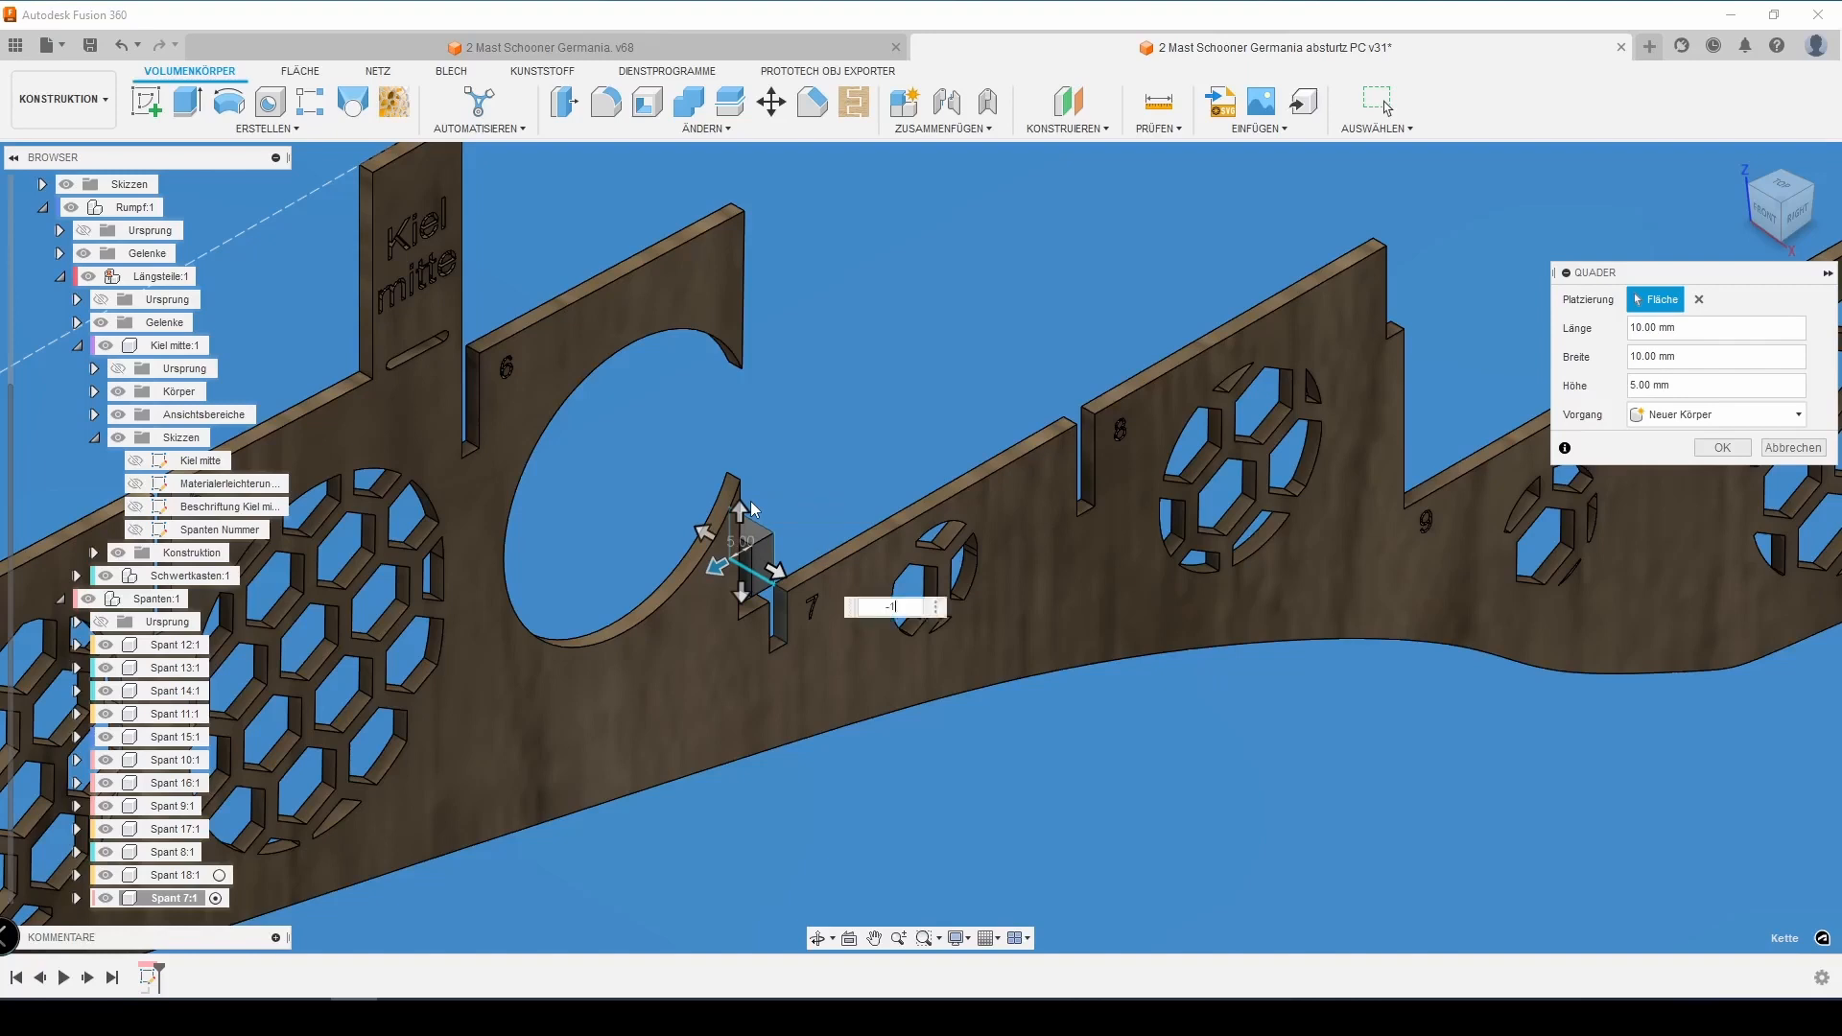
key("Return")
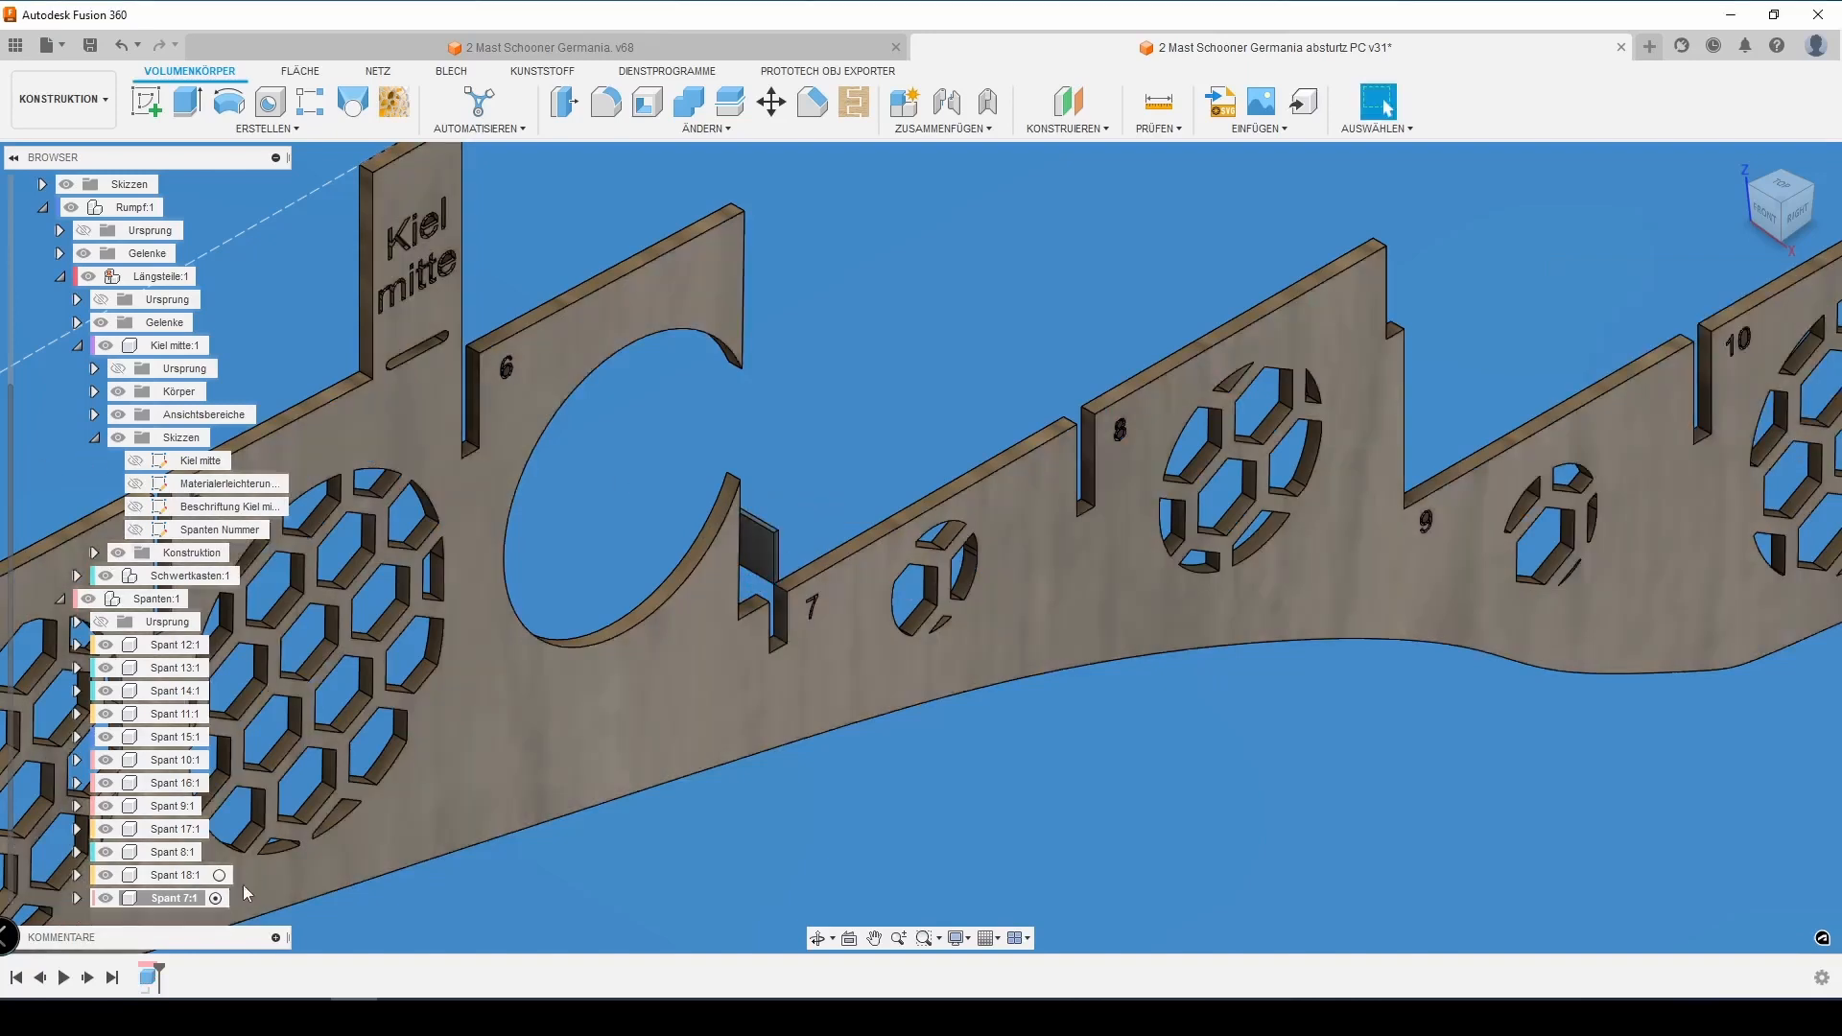
Rename the box body in component Spant 7 as "Hilfskörper Spant 7"
left_click(76, 898)
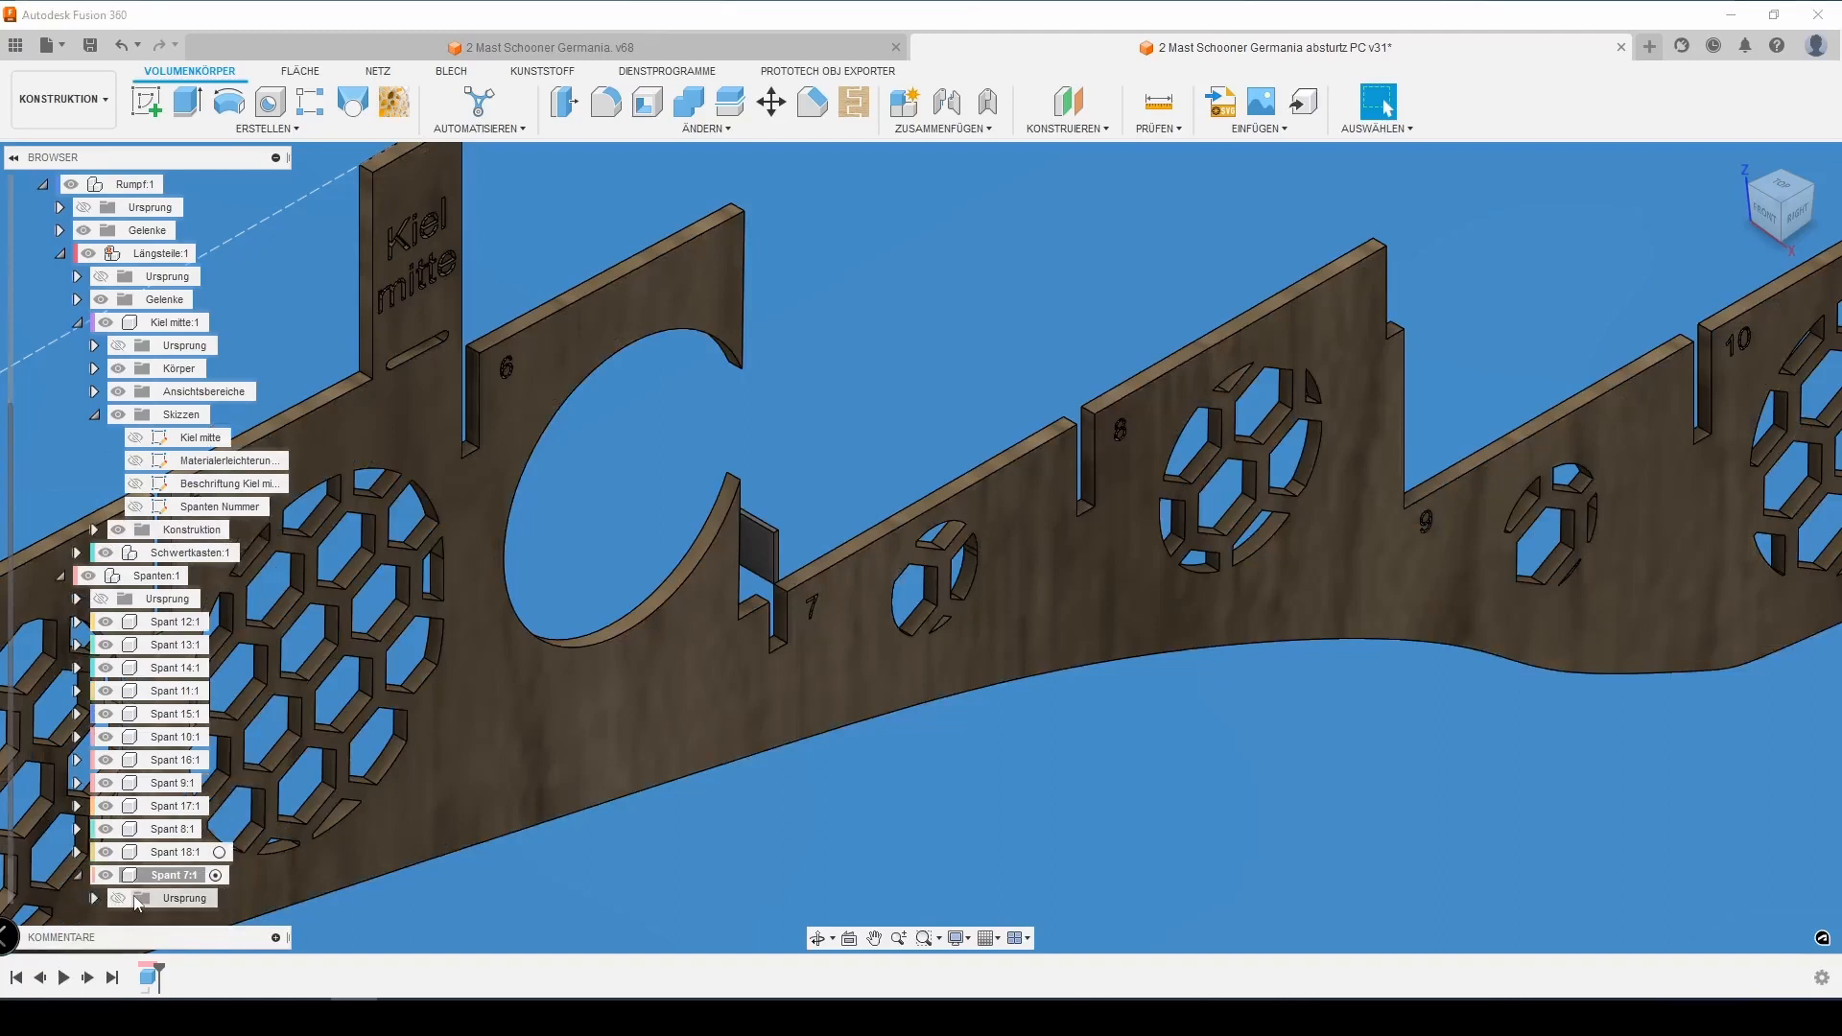
left_click(94, 899)
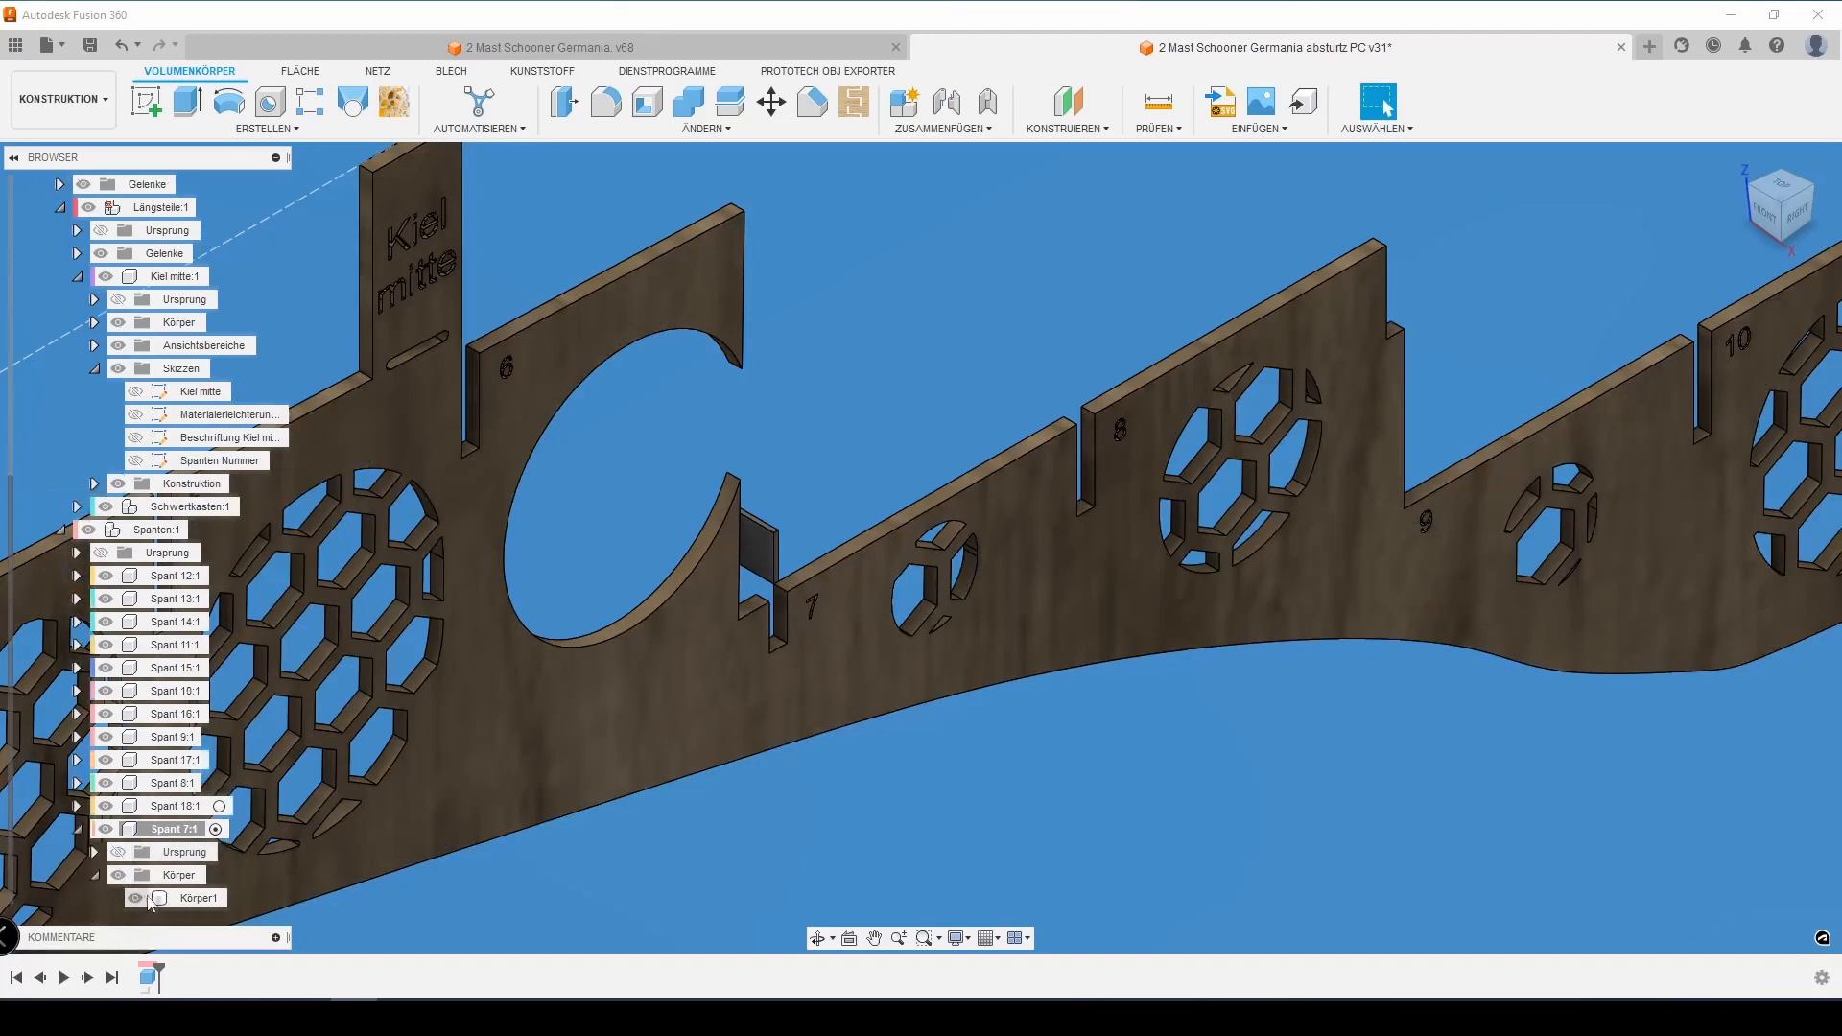
left_click(184, 897)
double_click(188, 899)
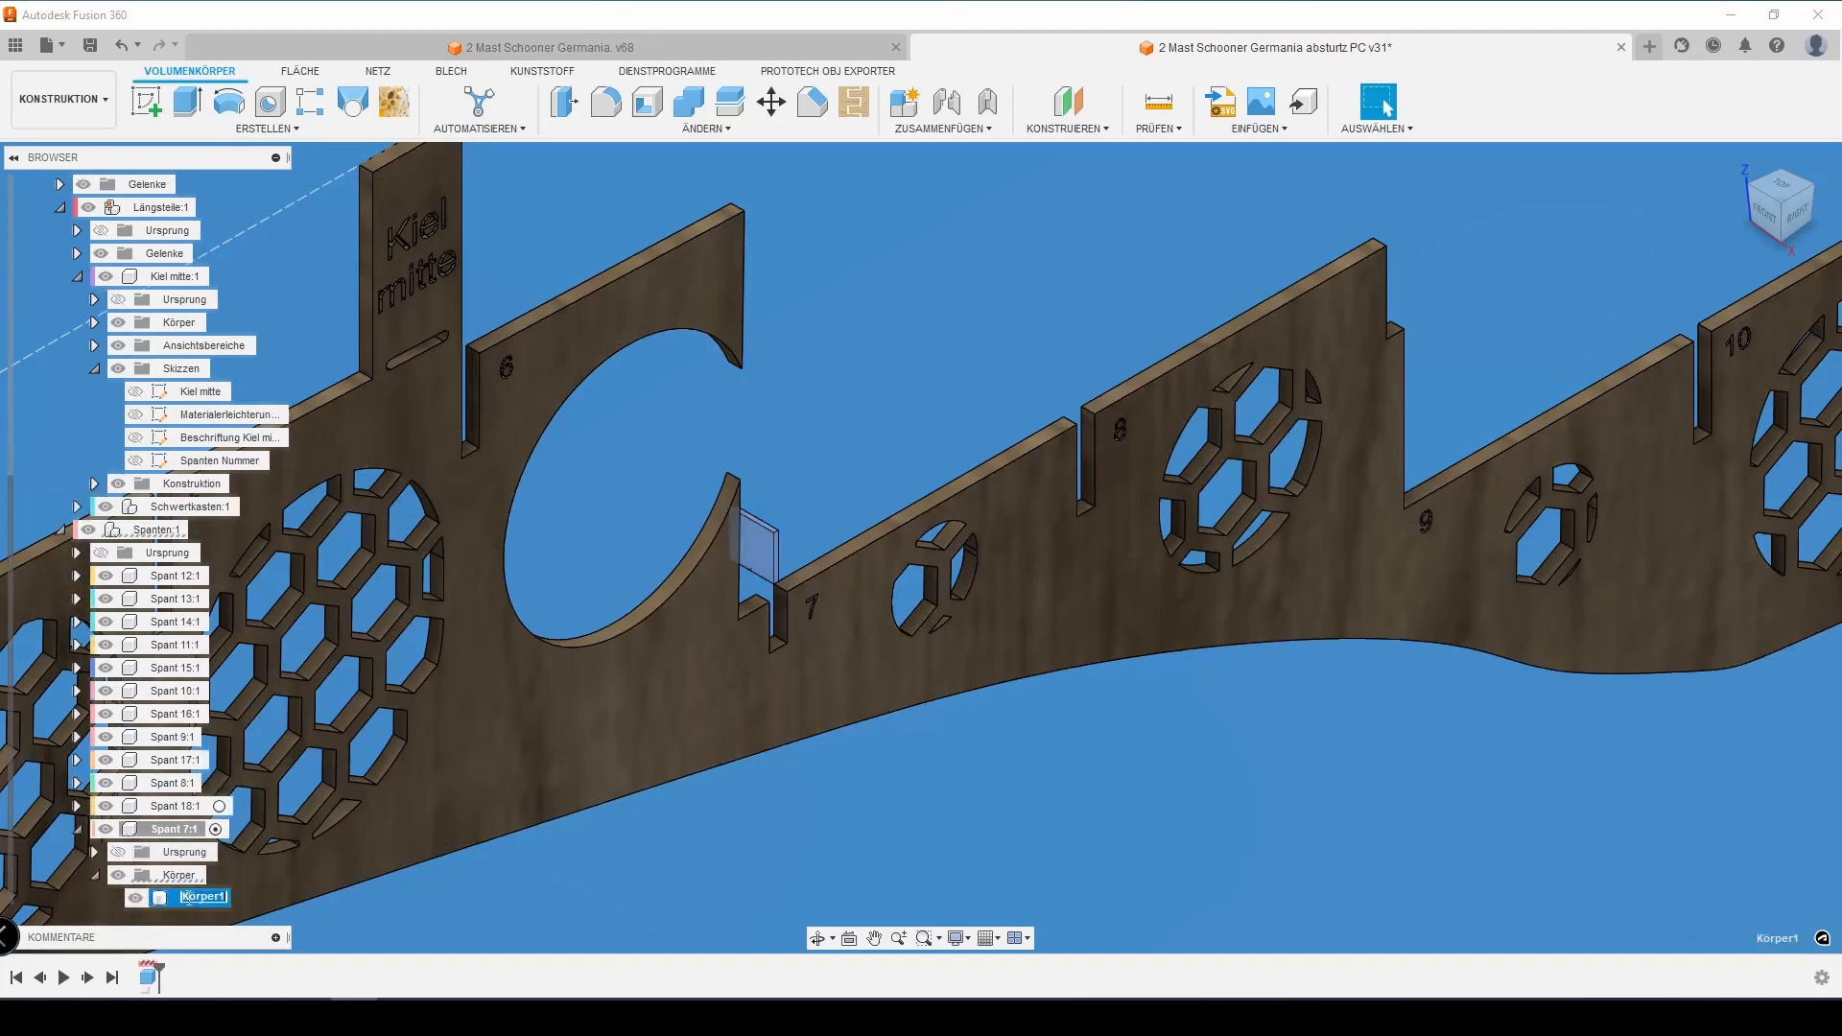
type("Hilfs")
type("korper")
type(" Spant")
type(" 7")
key("Return")
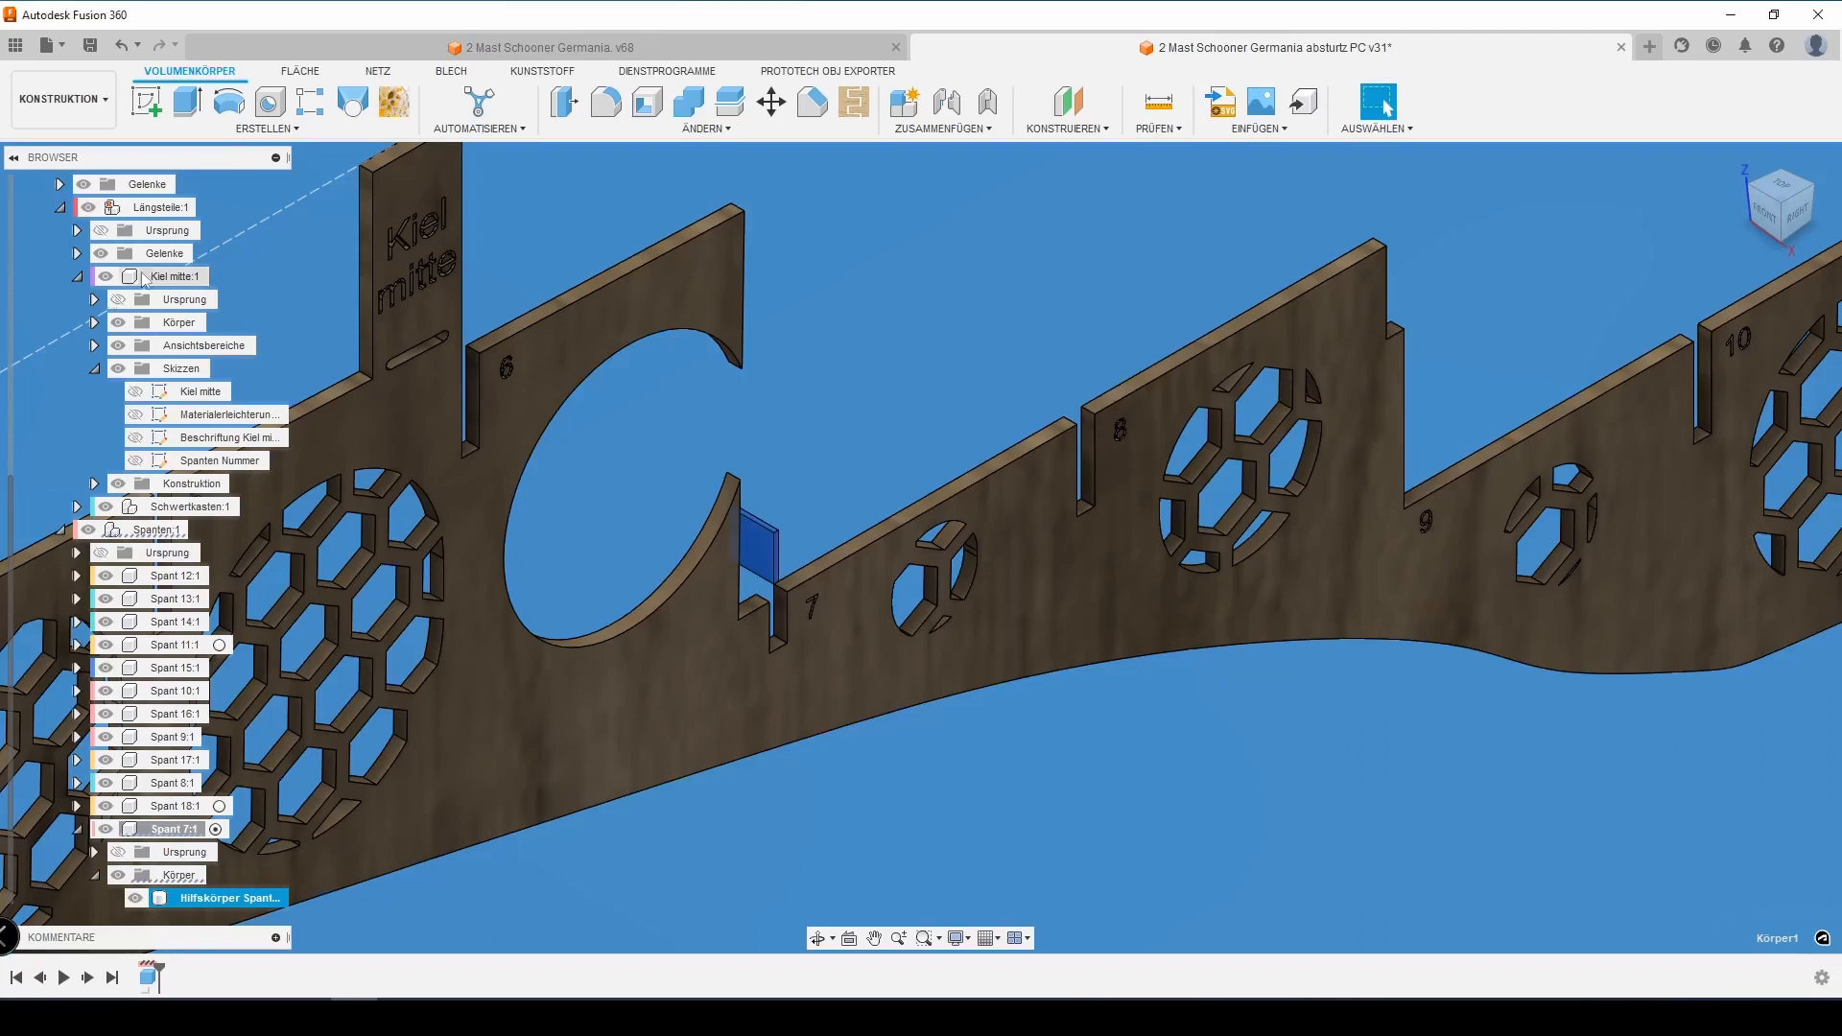
Construct an offset plane at 0 mm distance on the square face of the helper body
left_click(1069, 110)
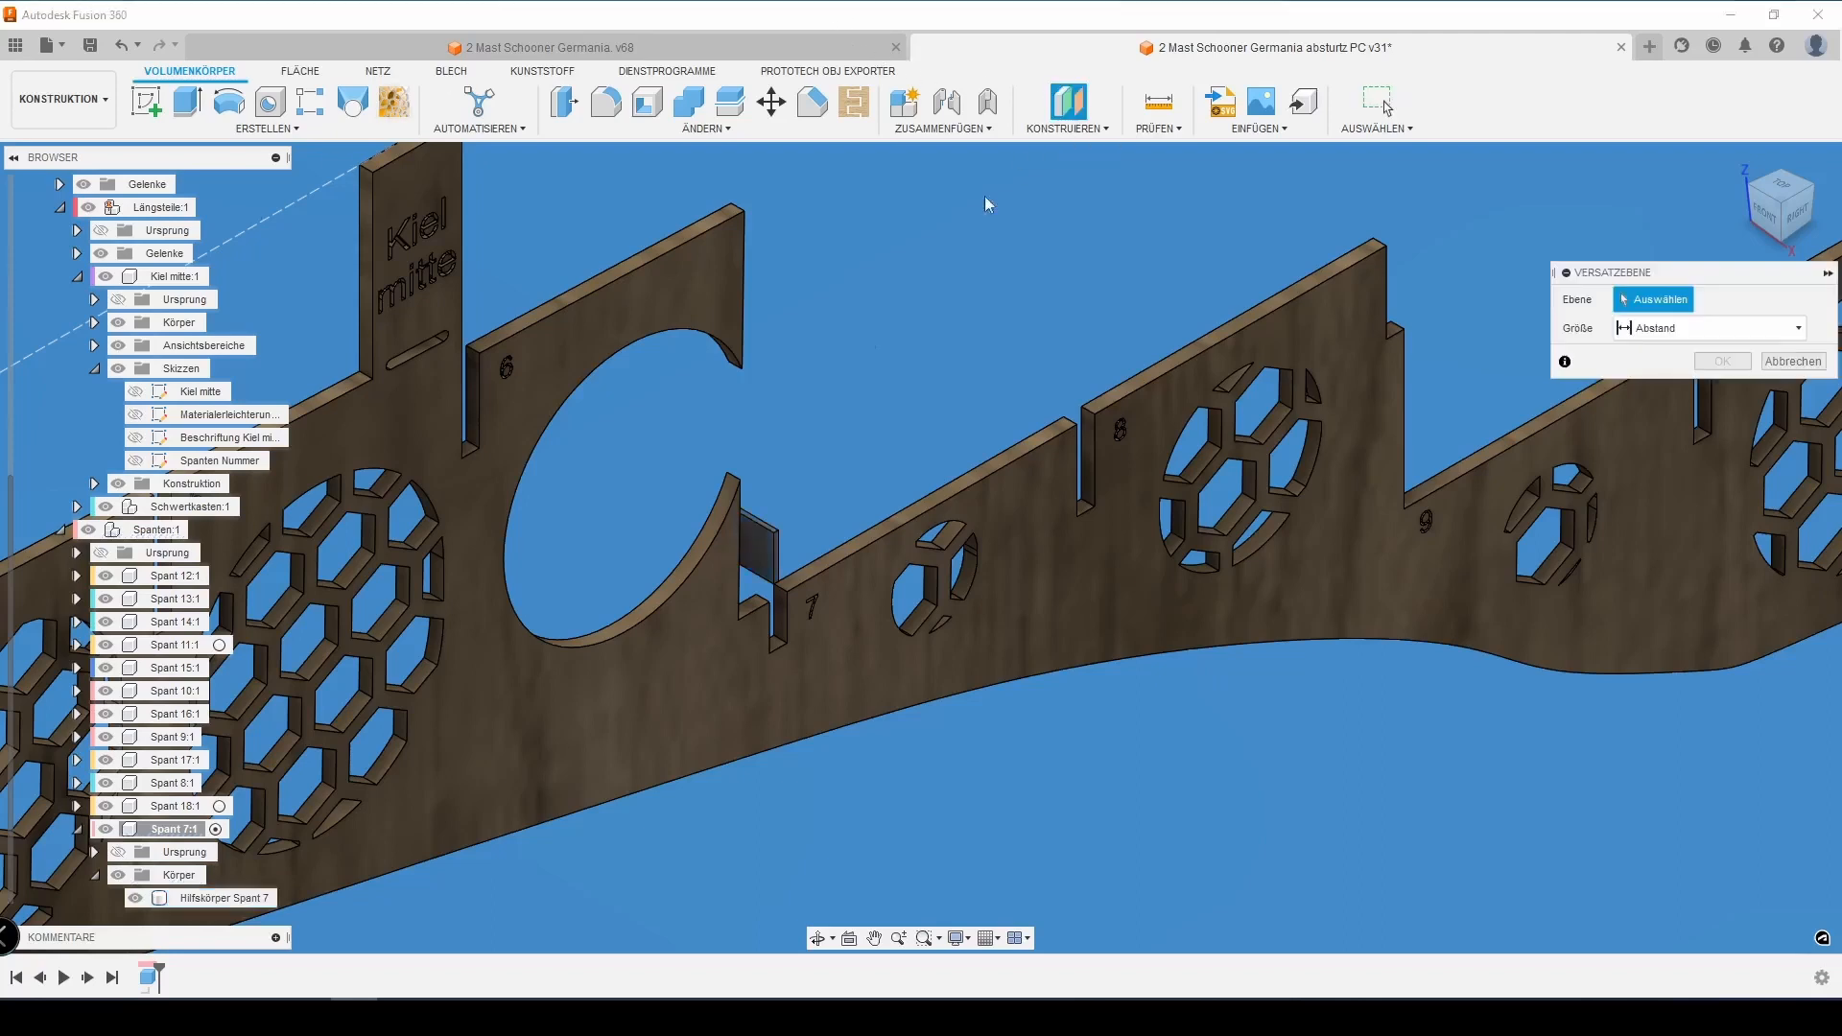
left_click(759, 557)
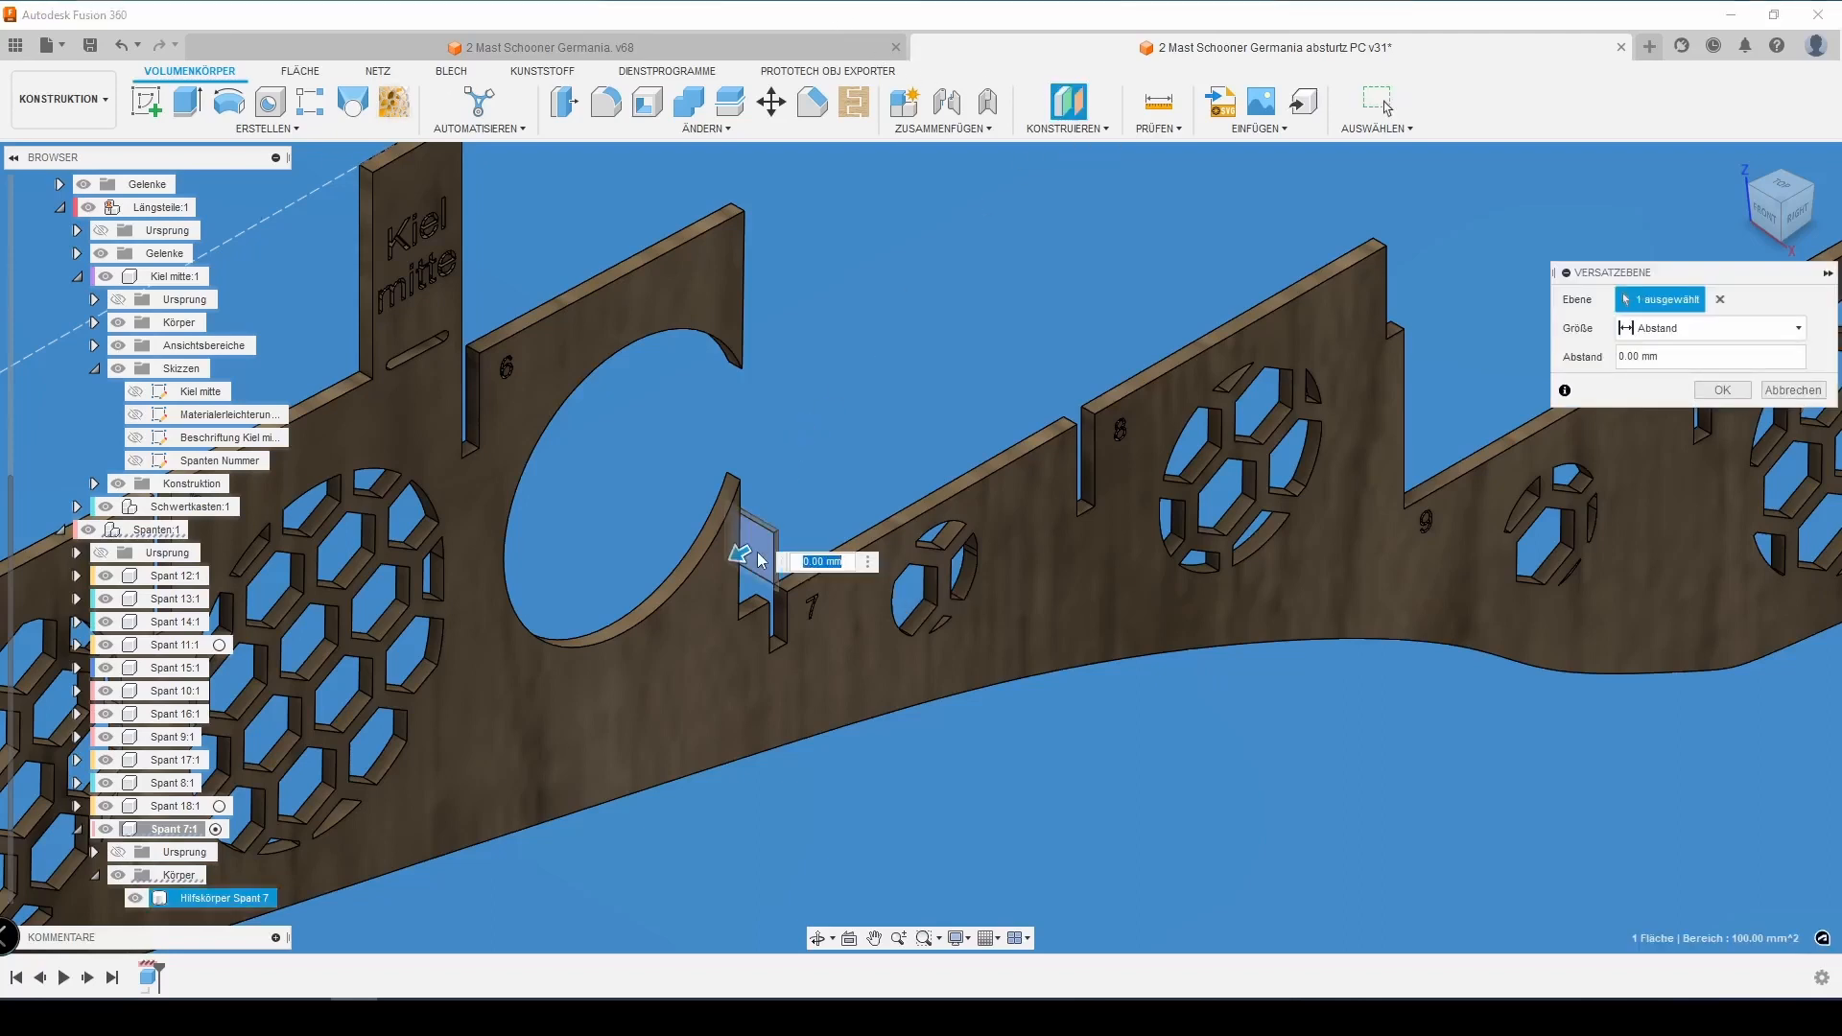
left_click(1723, 390)
Rename the new construction plane as "Spant 7" and save the design with the default version description
scroll(122, 891, "down", 1)
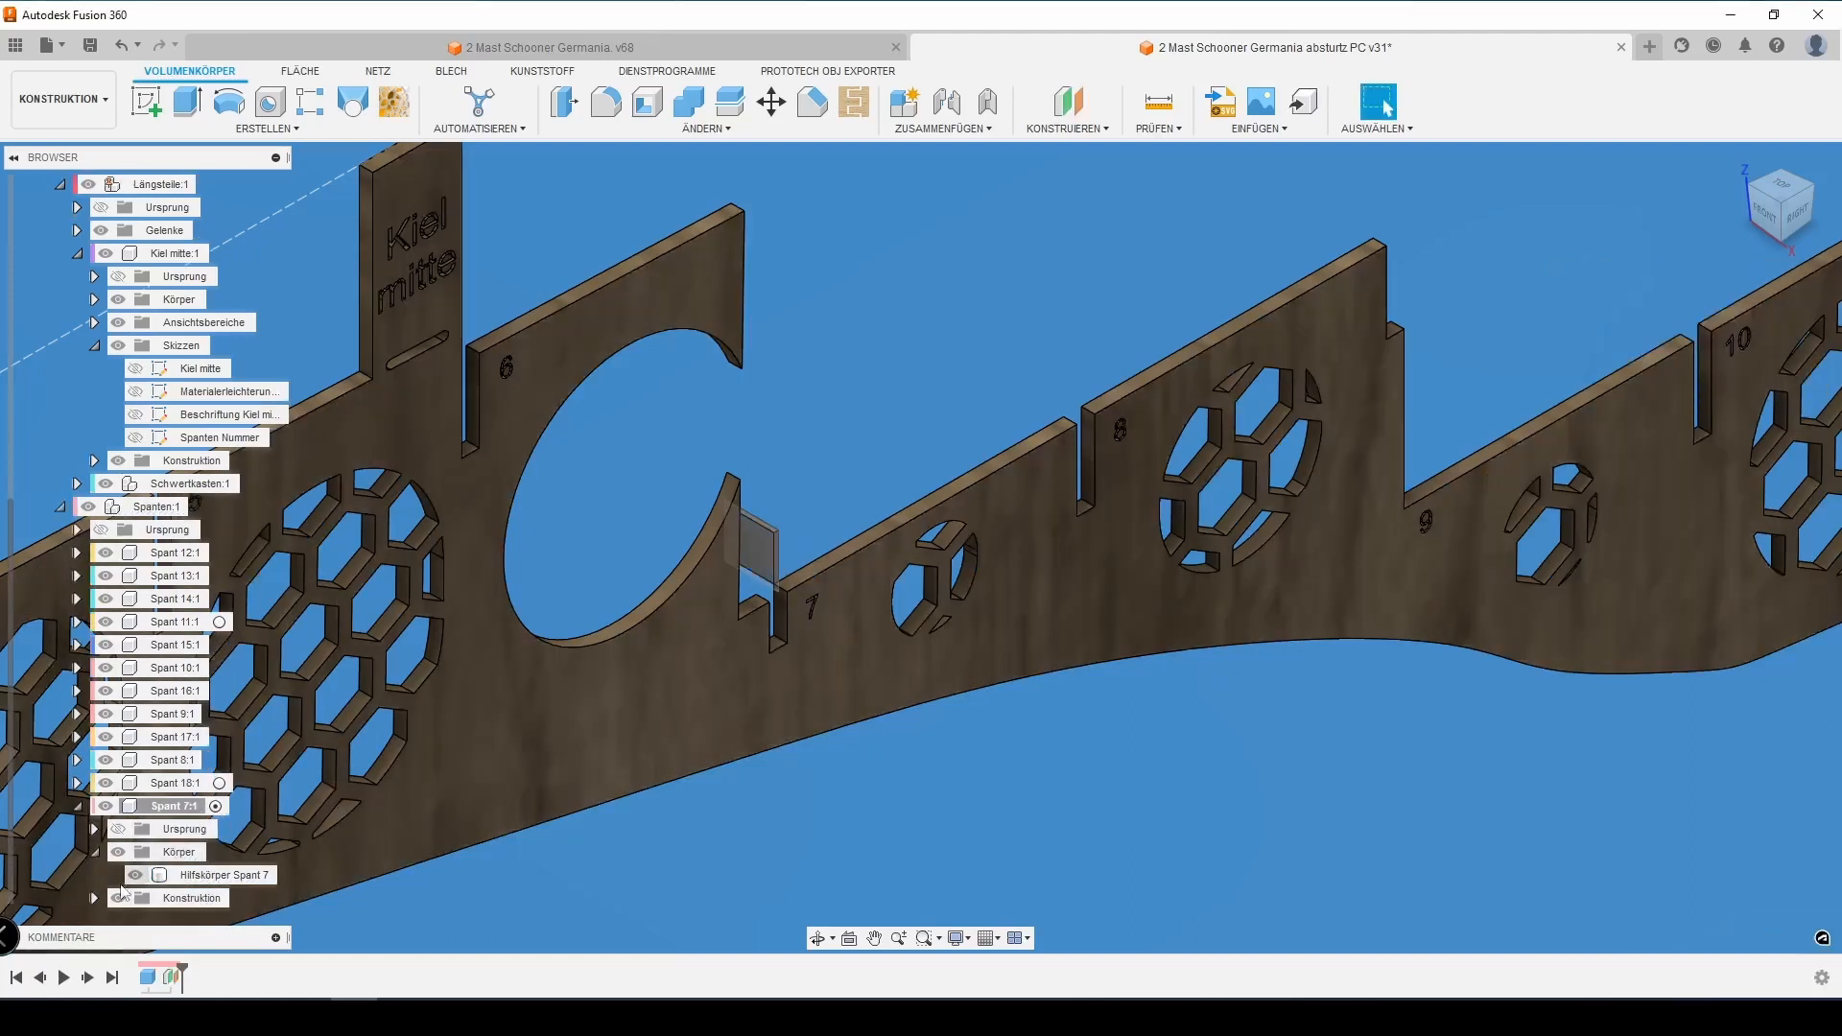
left_click(94, 898)
scroll(144, 902, "down", 1)
left_click(200, 900)
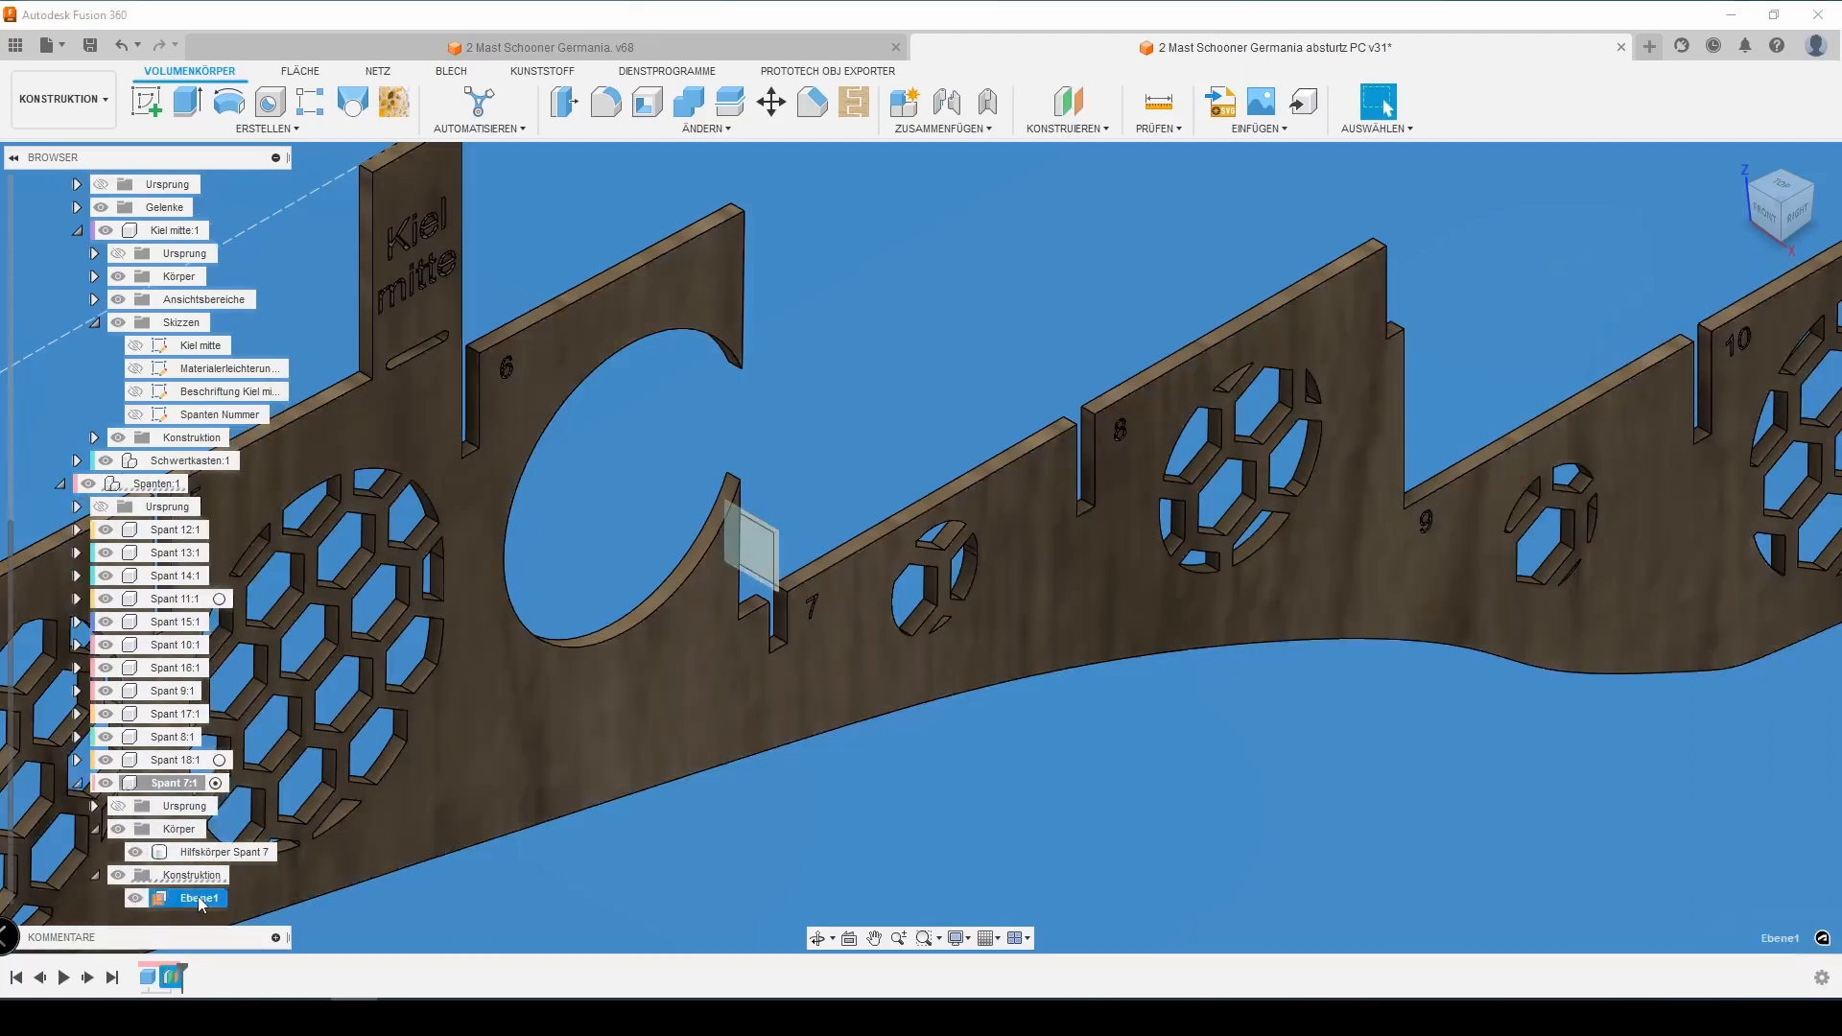
double_click(200, 899)
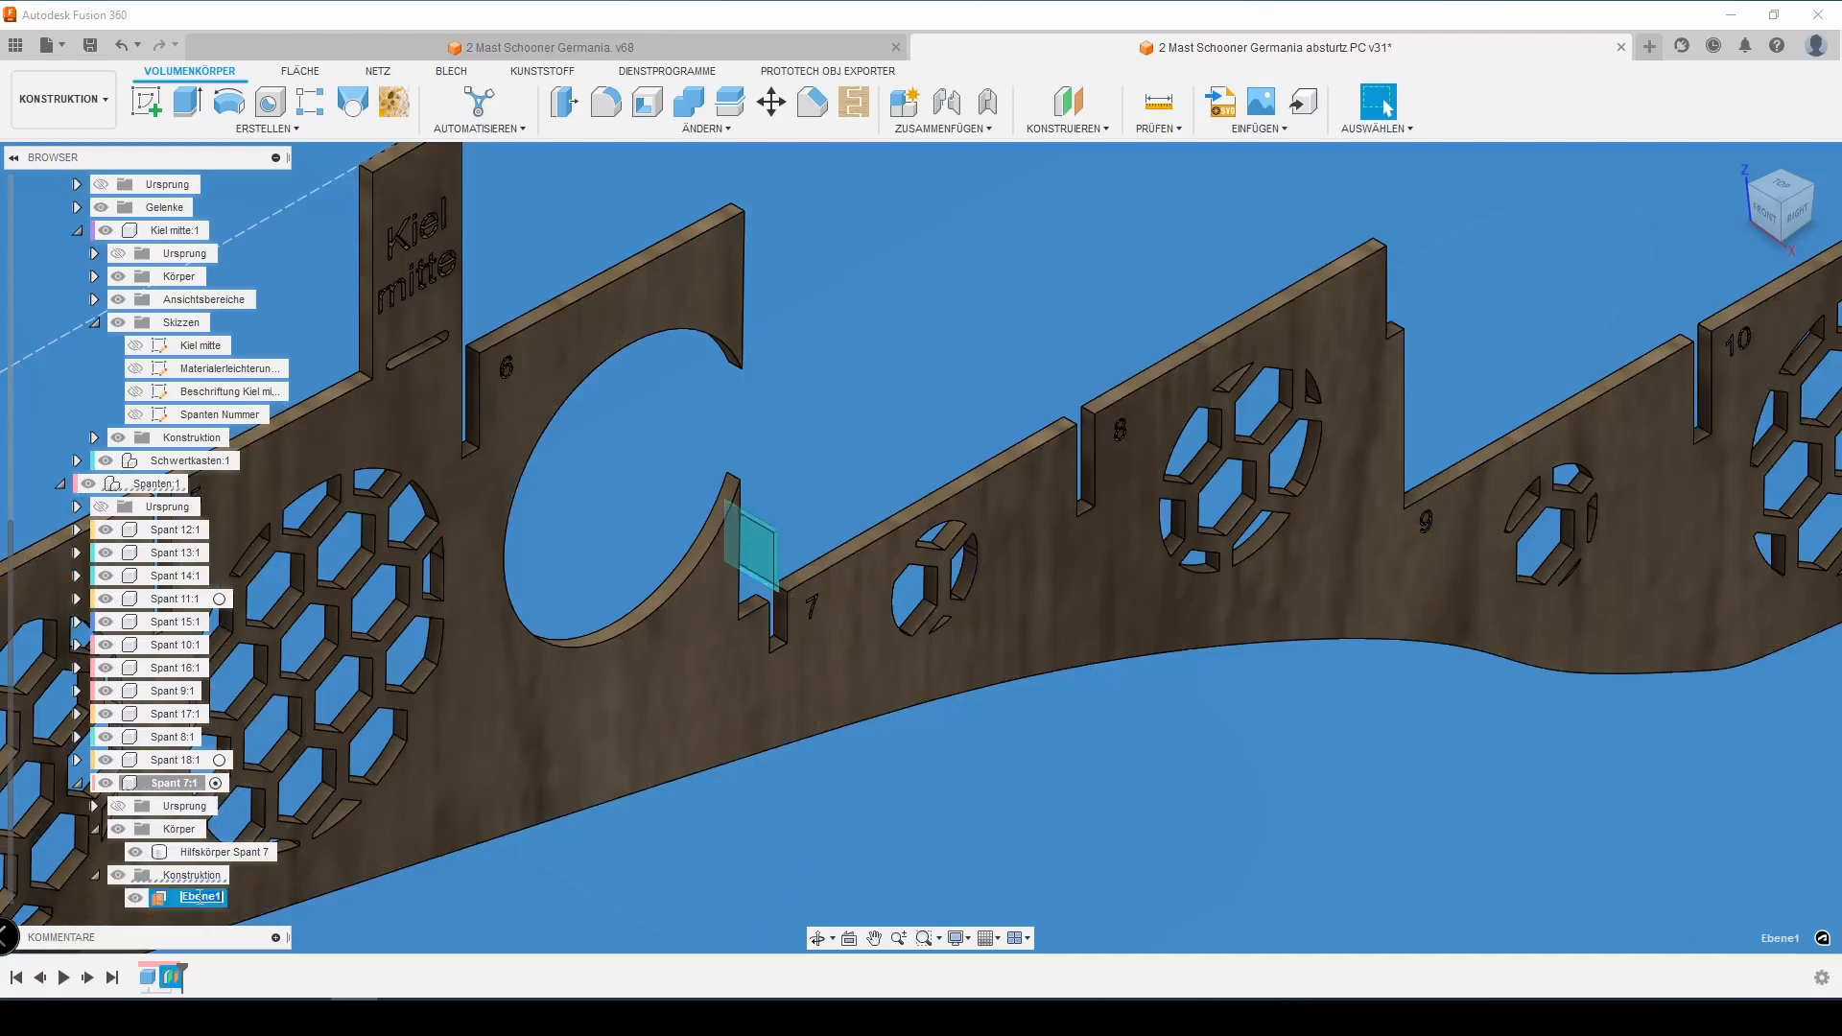
type("Spant 7")
key("Return")
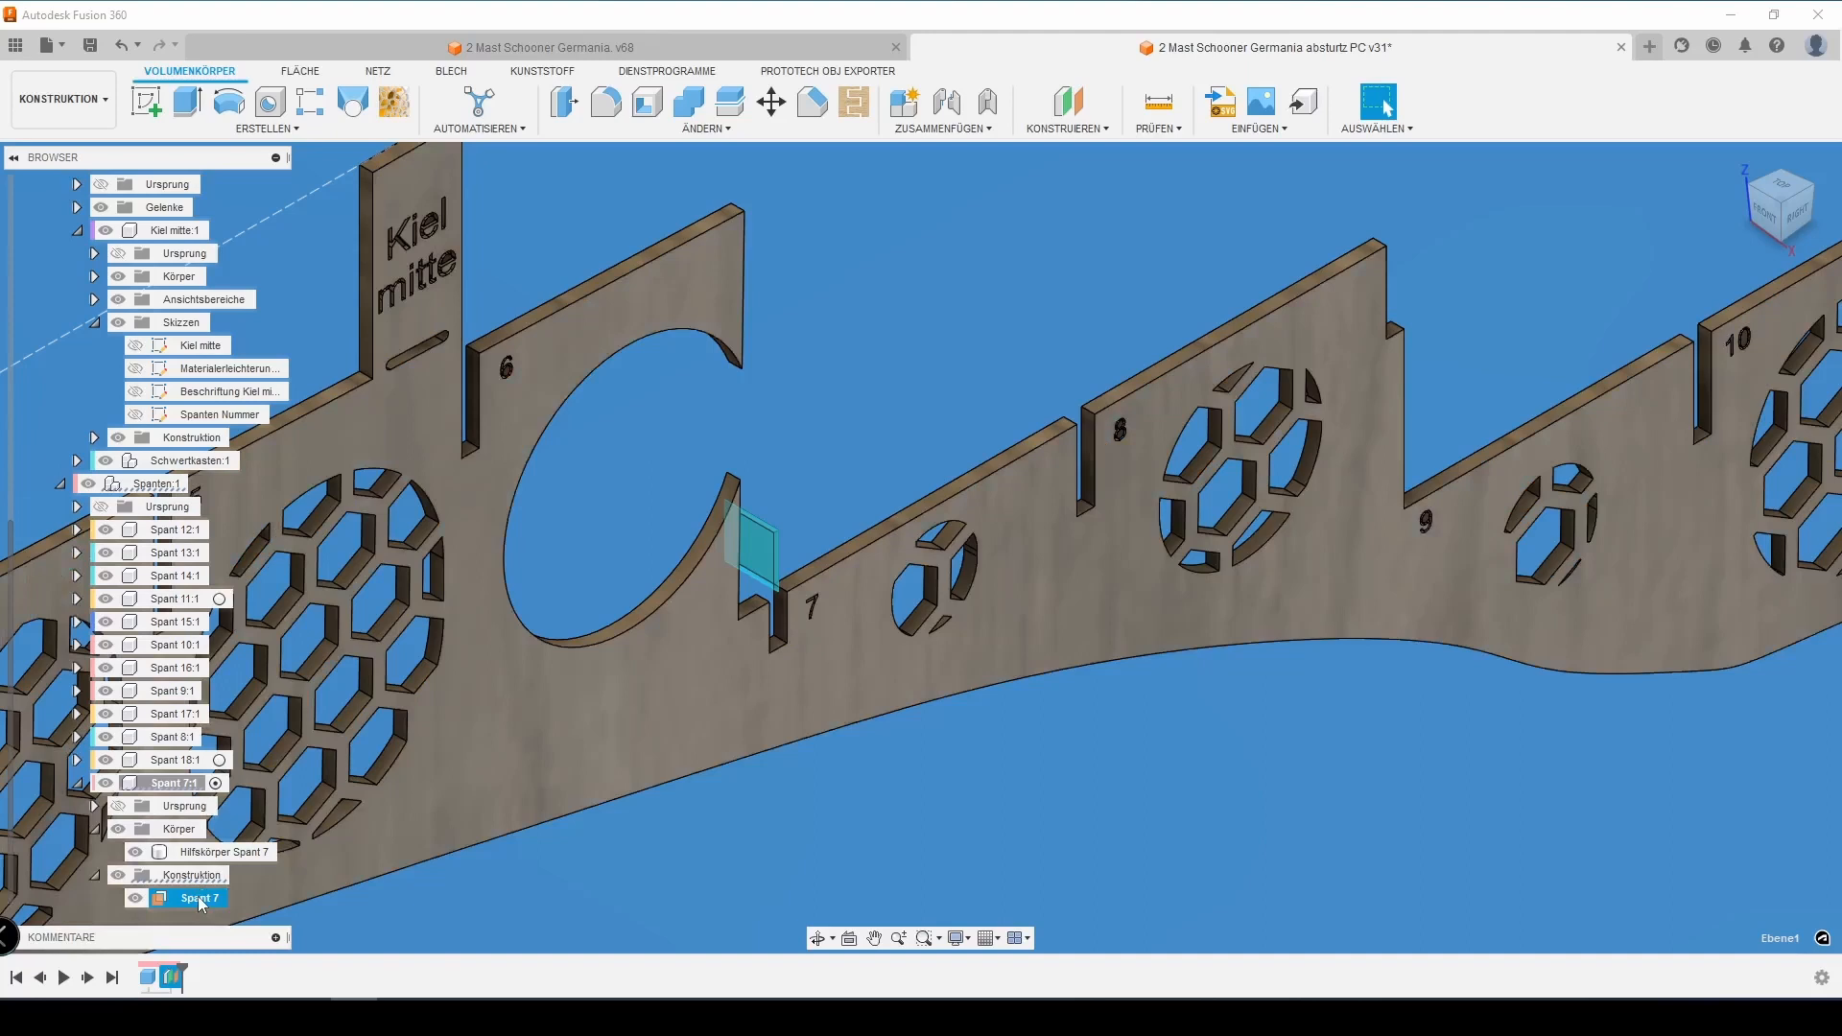
left_click(90, 46)
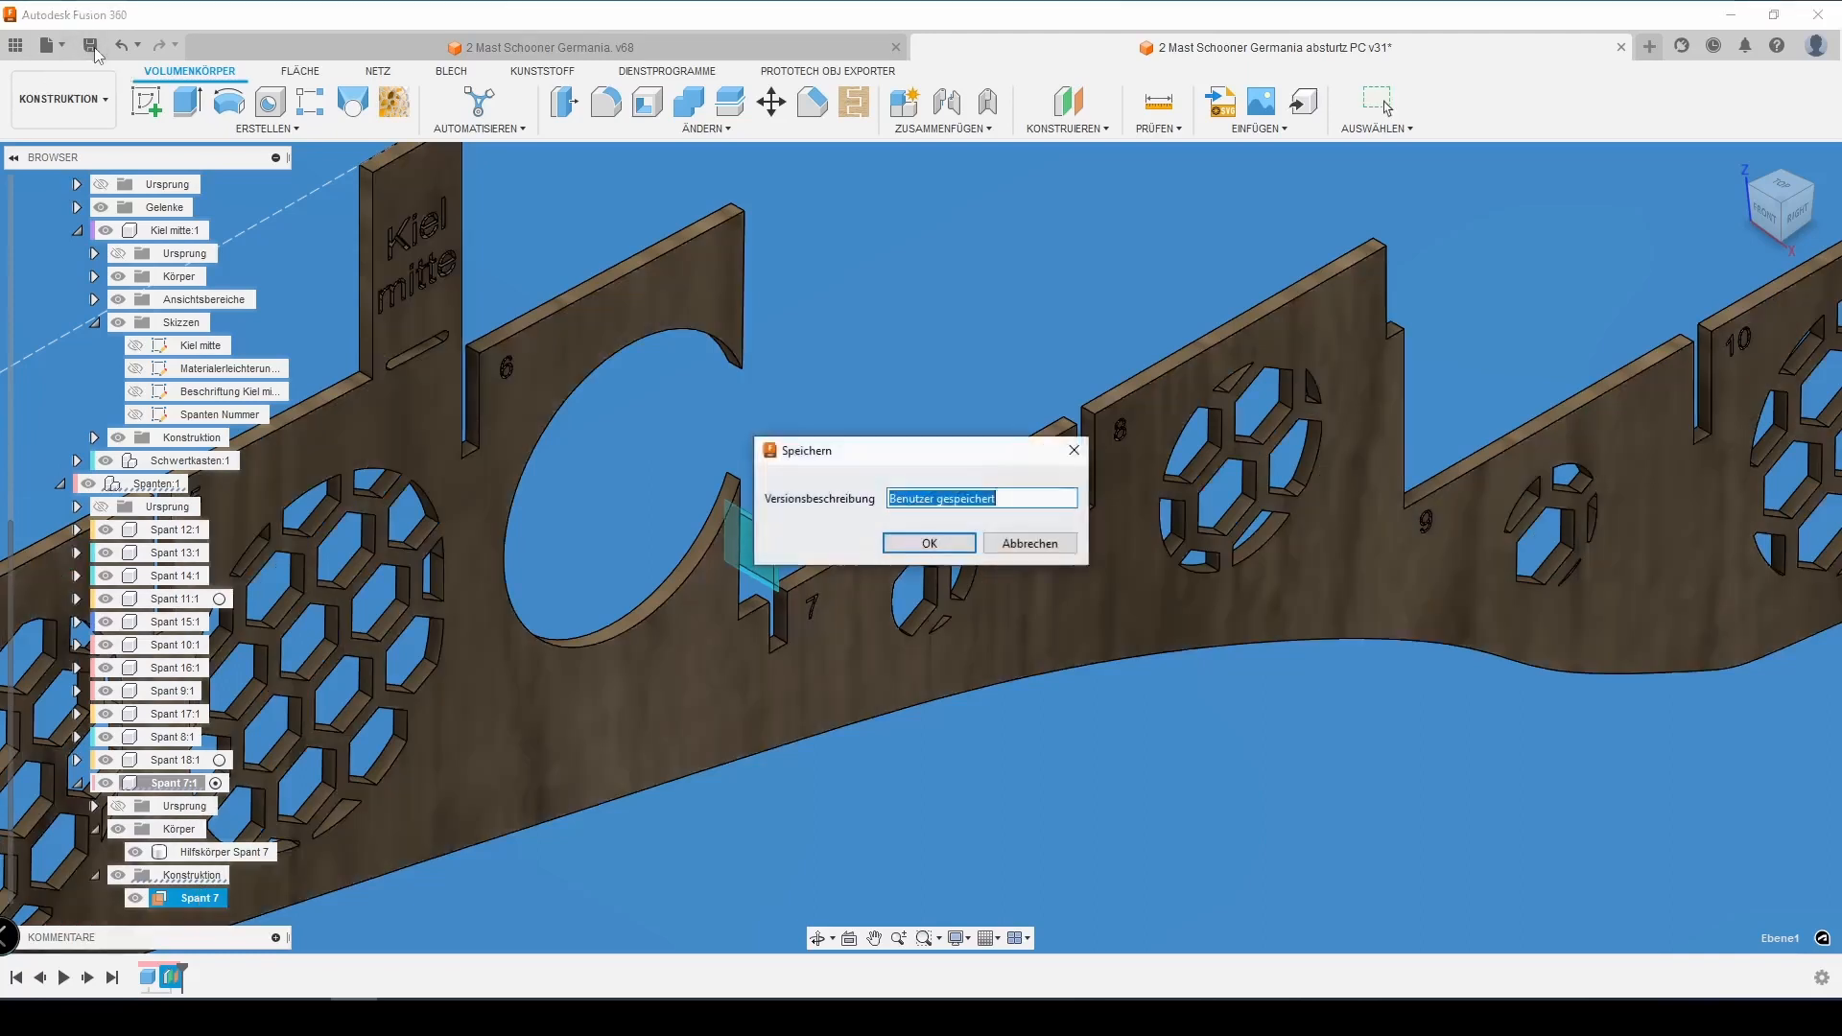
key("Return")
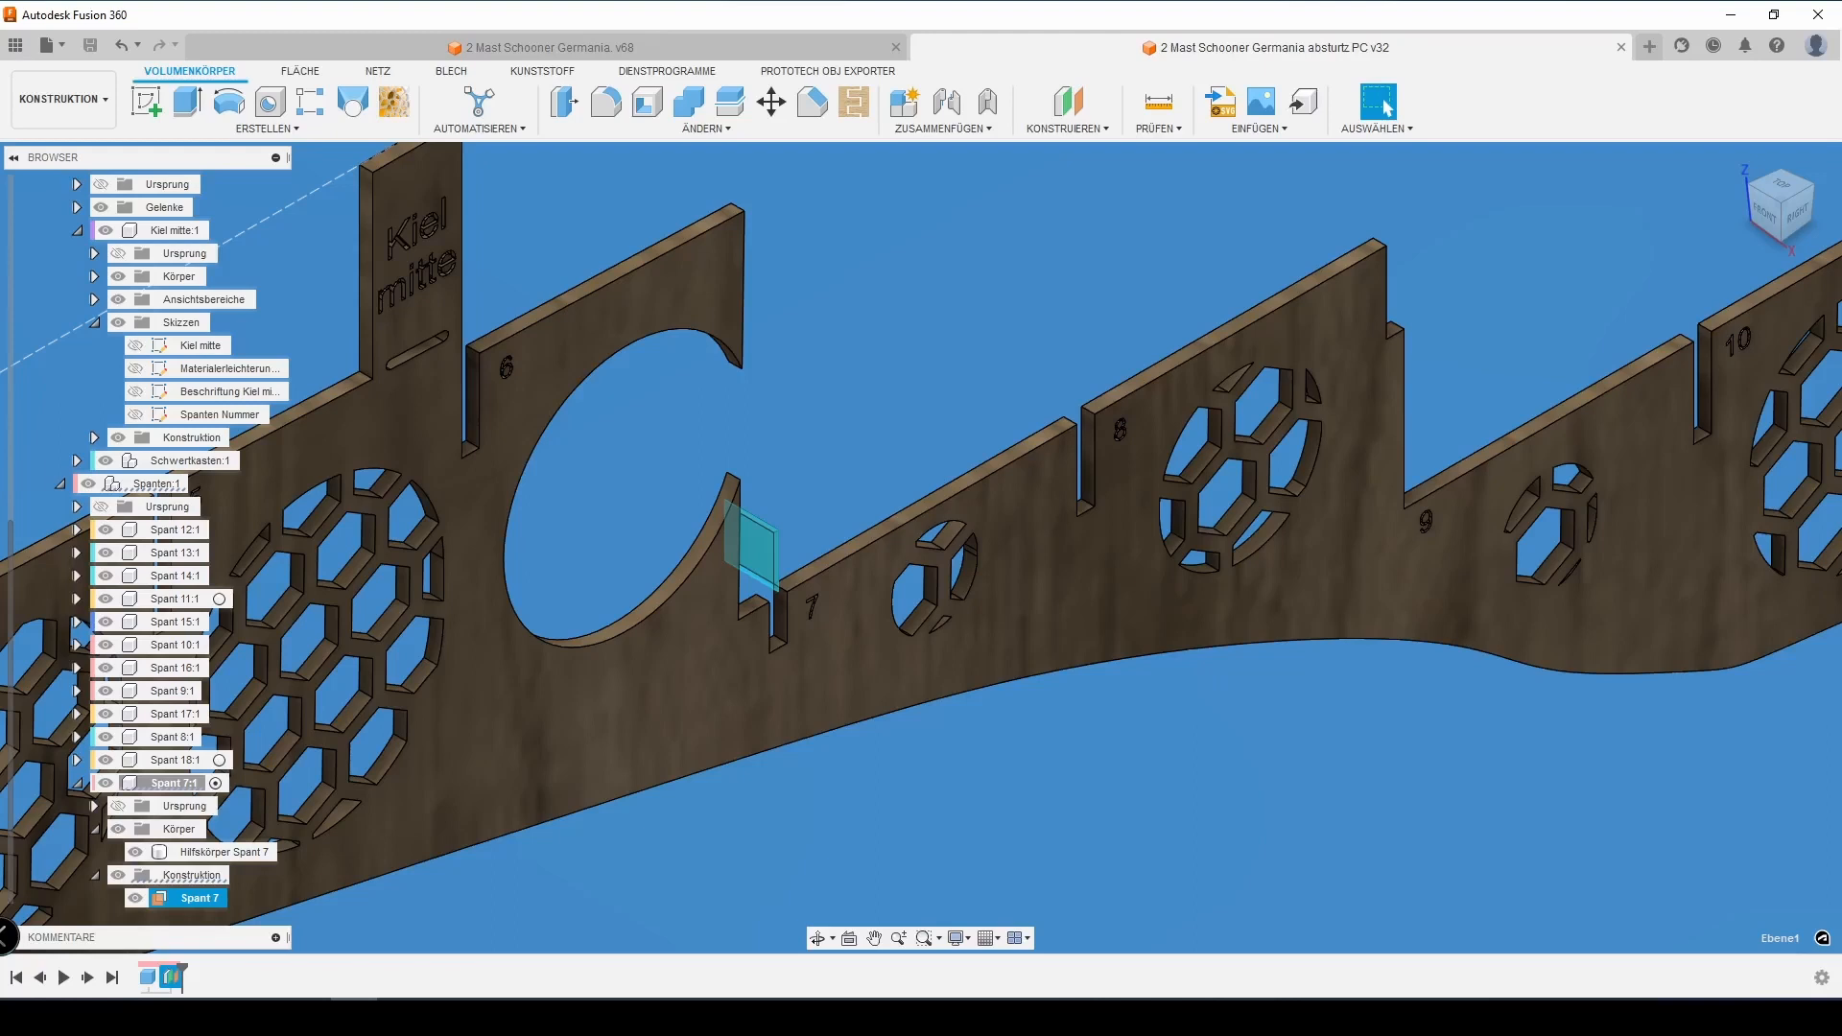
Load the image "Plan 03 Spant2-007" from the folder "13 Projekt Spant 7" as a canvas on the Spant 7 plane
left_click(1223, 101)
left_click(717, 706)
left_click(431, 79)
double_click(235, 432)
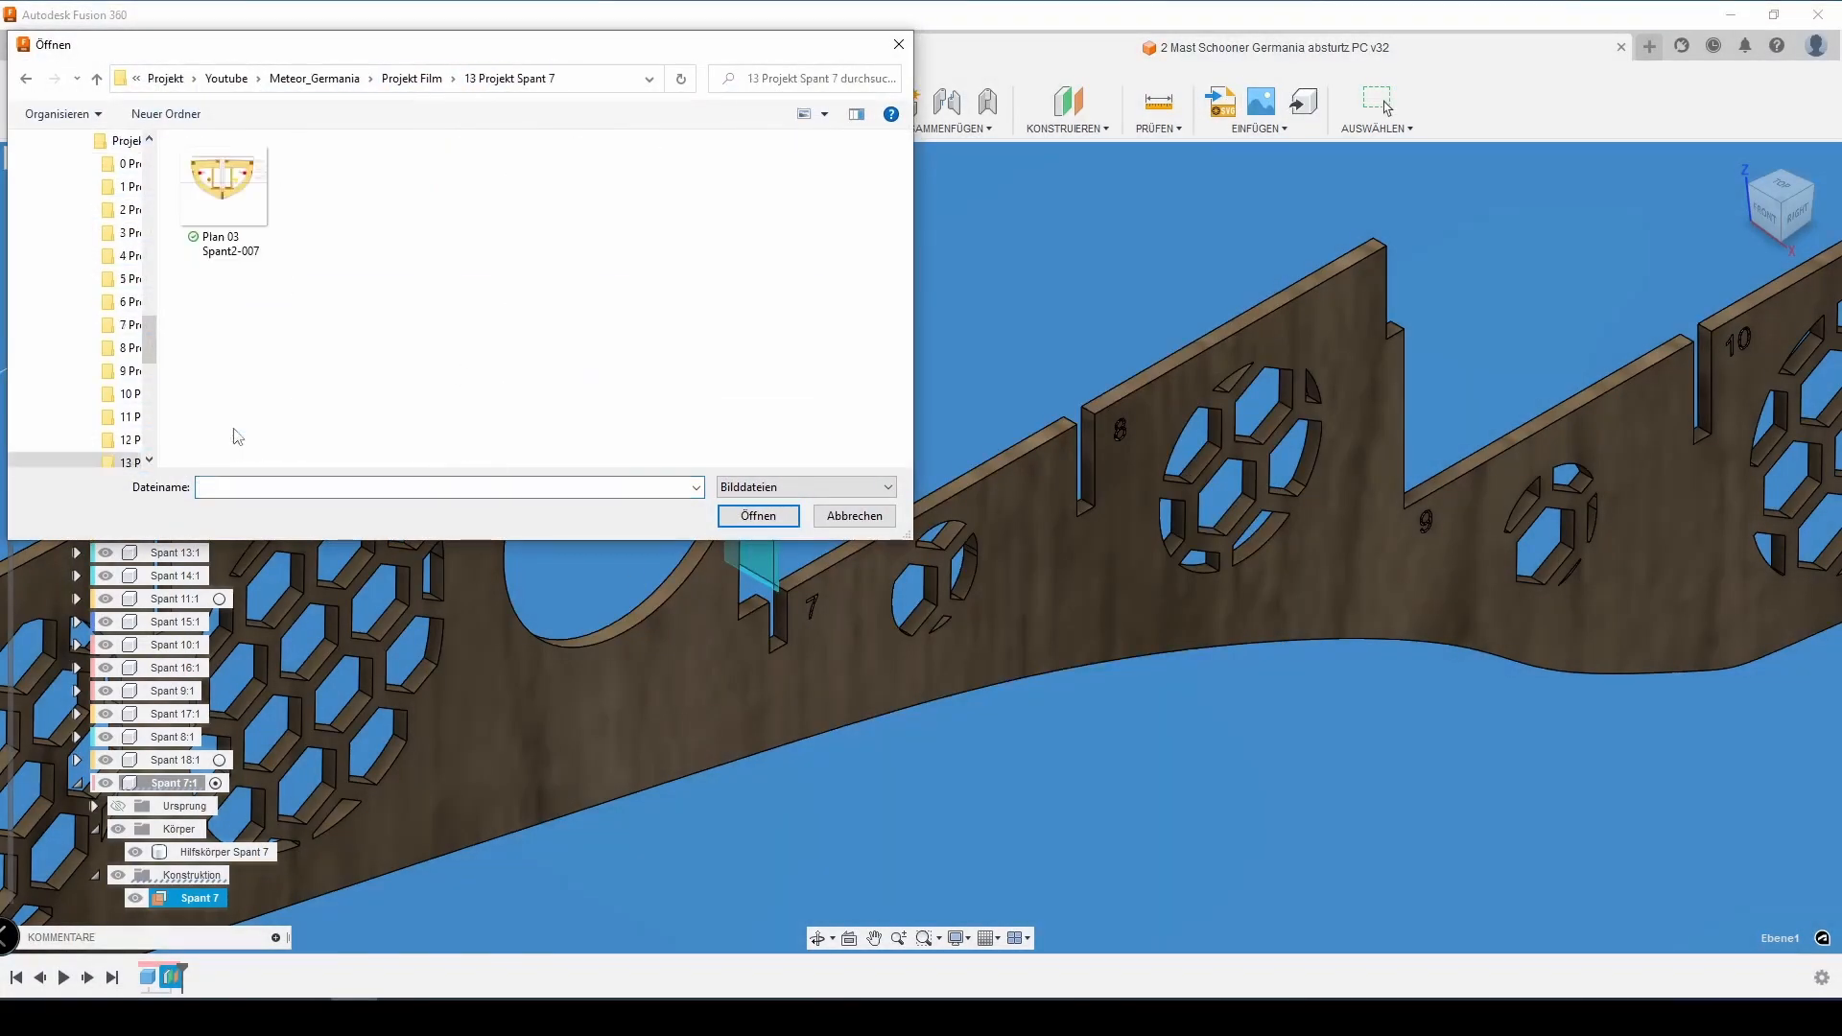
double_click(225, 197)
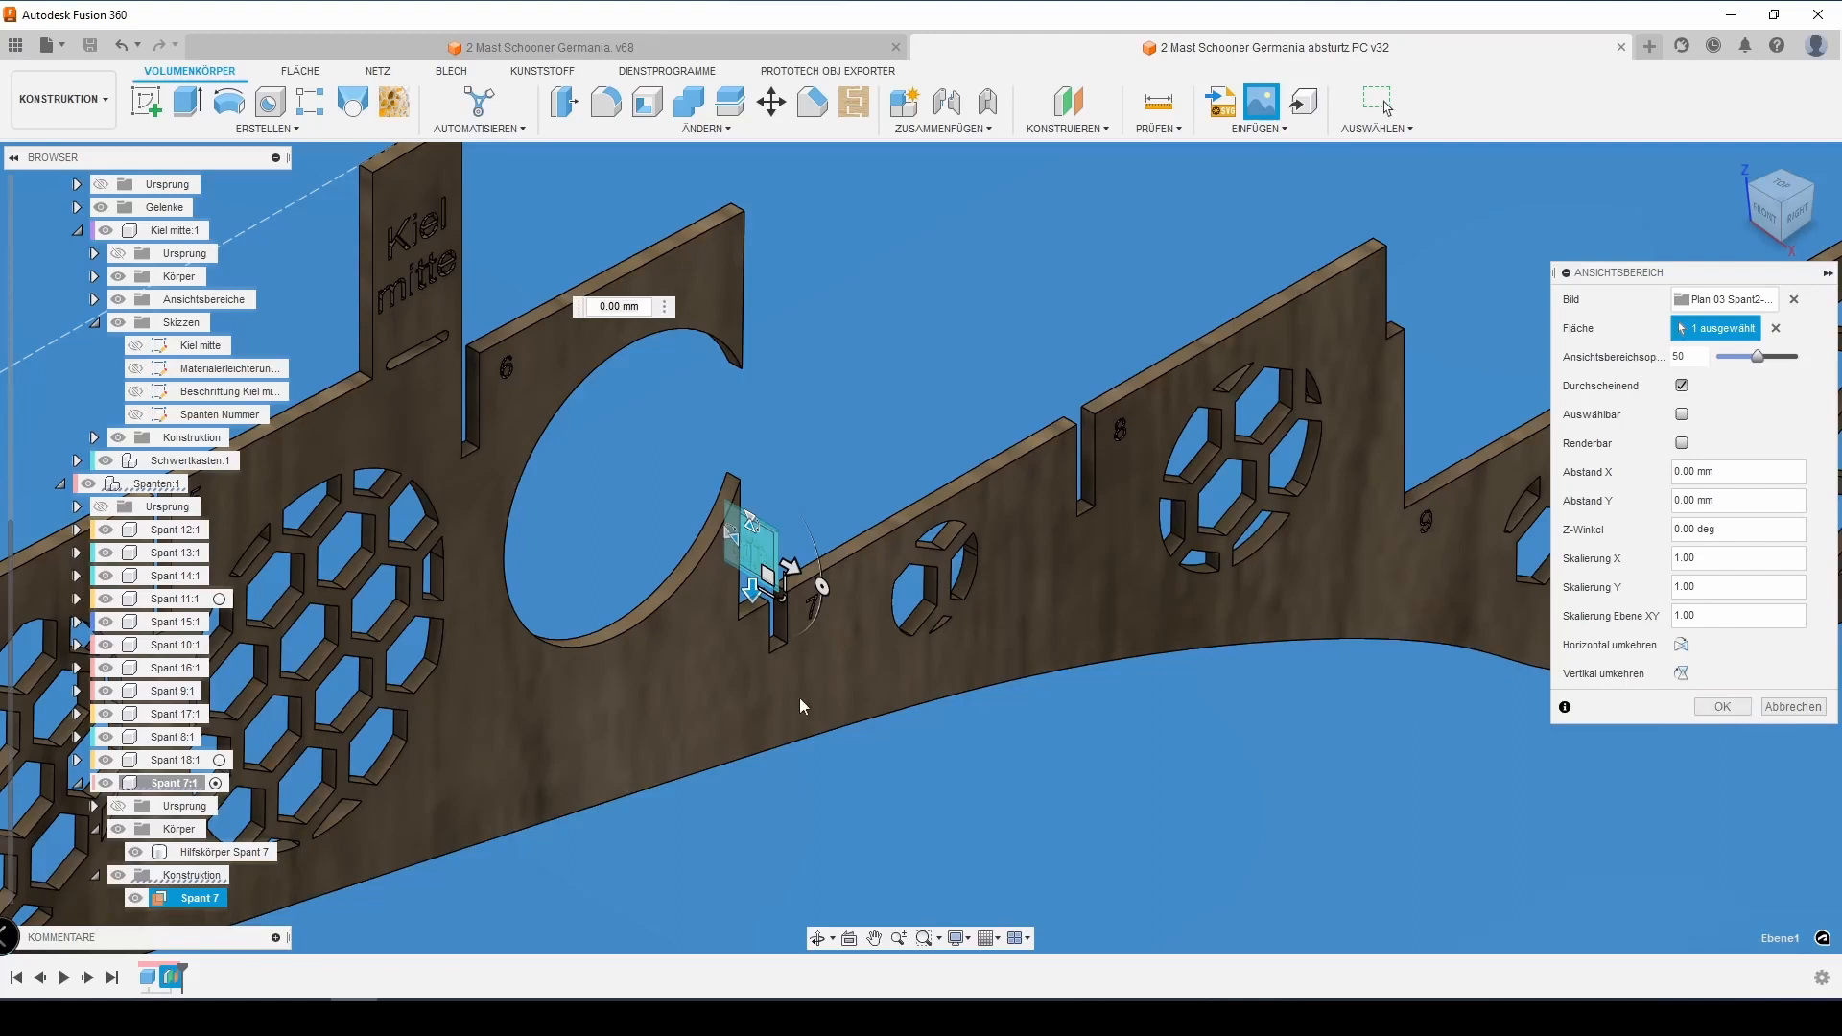
Rotate the canvas to a Z angle of 180° and finish inserting it, with the model seen from the front
scroll(755, 557, "up", 9)
left_click_drag(799, 496, 801, 477)
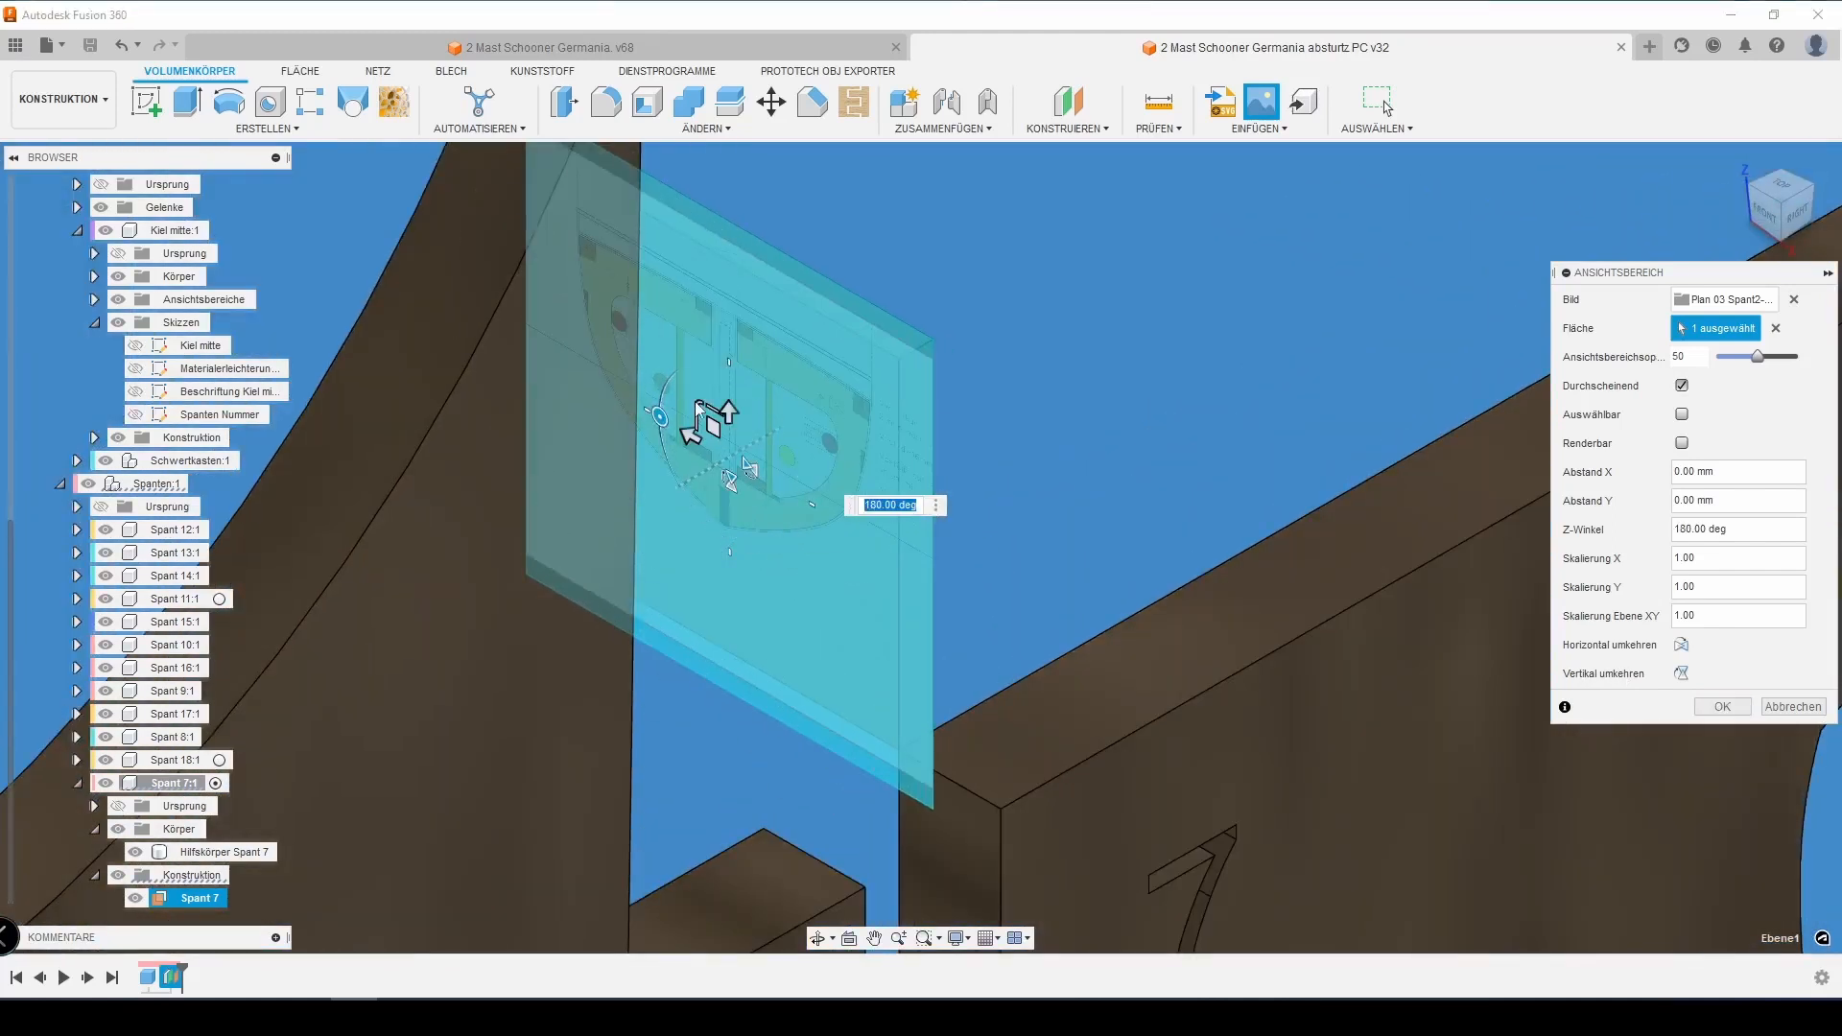
key("Return")
scroll(599, 548, "down", 5)
left_click(1765, 214)
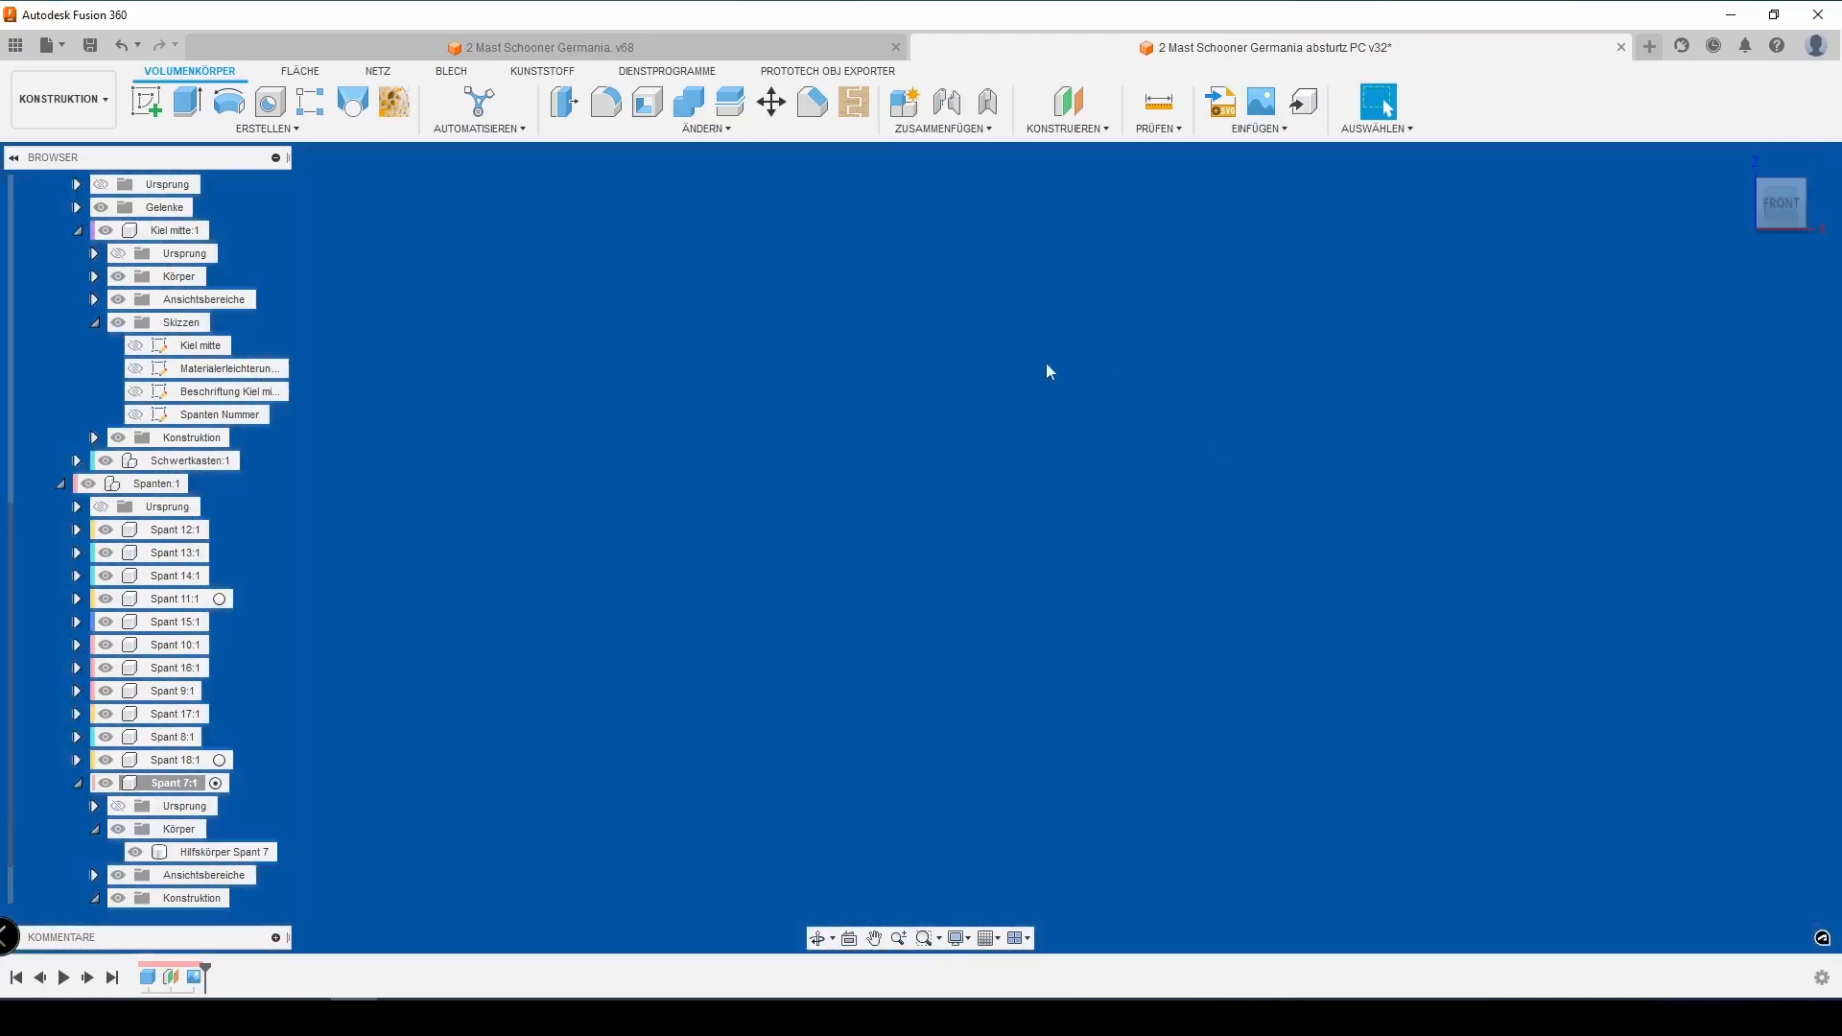
Show the keel sketch "Kiel mitte" and hide the bodies of the component Kiel mitte
scroll(1046, 364, "down", 9)
middle_click_drag(1045, 363, 813, 508)
scroll(814, 525, "up", 2)
left_click(118, 276)
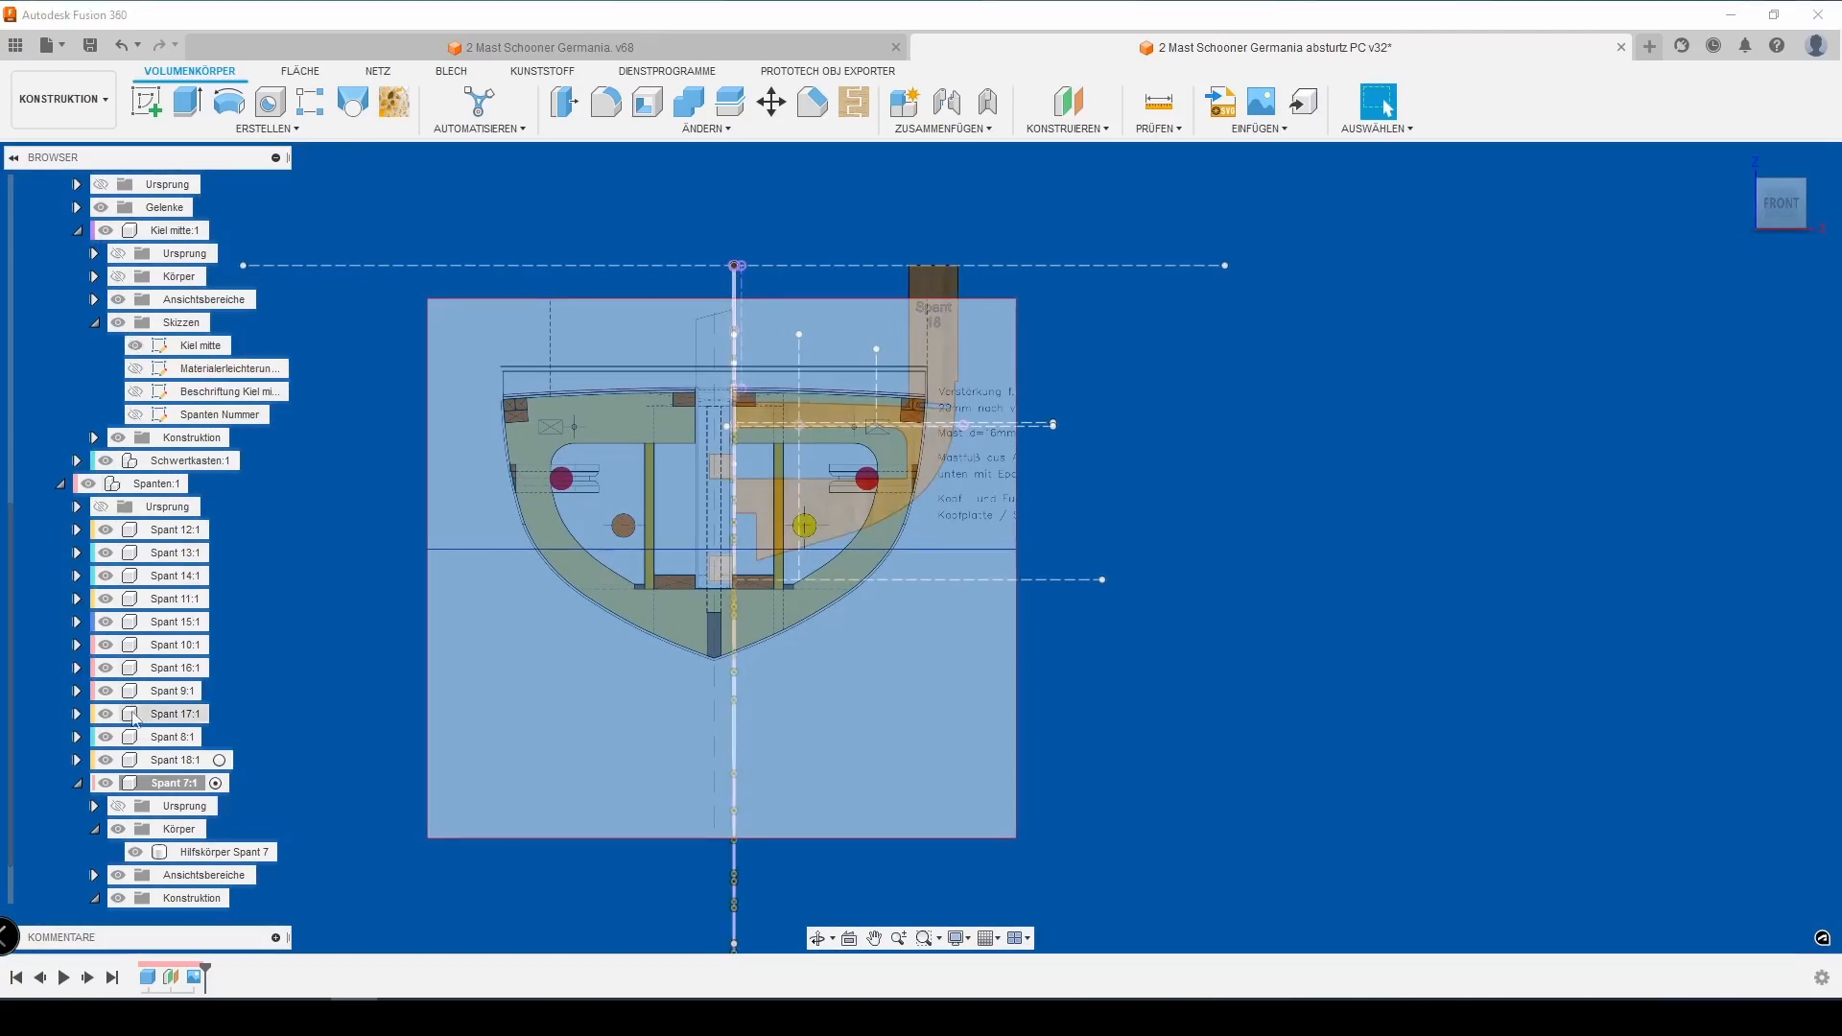
Hide the body "Spant 18" inside the component Spant 18, keeping its helper body shown
left_click(77, 759)
left_click(135, 691)
scroll(194, 899, "down", 1)
Calibrate the canvas "Plan 03 Spant2-007" by setting the width of the keel section at the hull's bottom to 6 mm
left_click(94, 851)
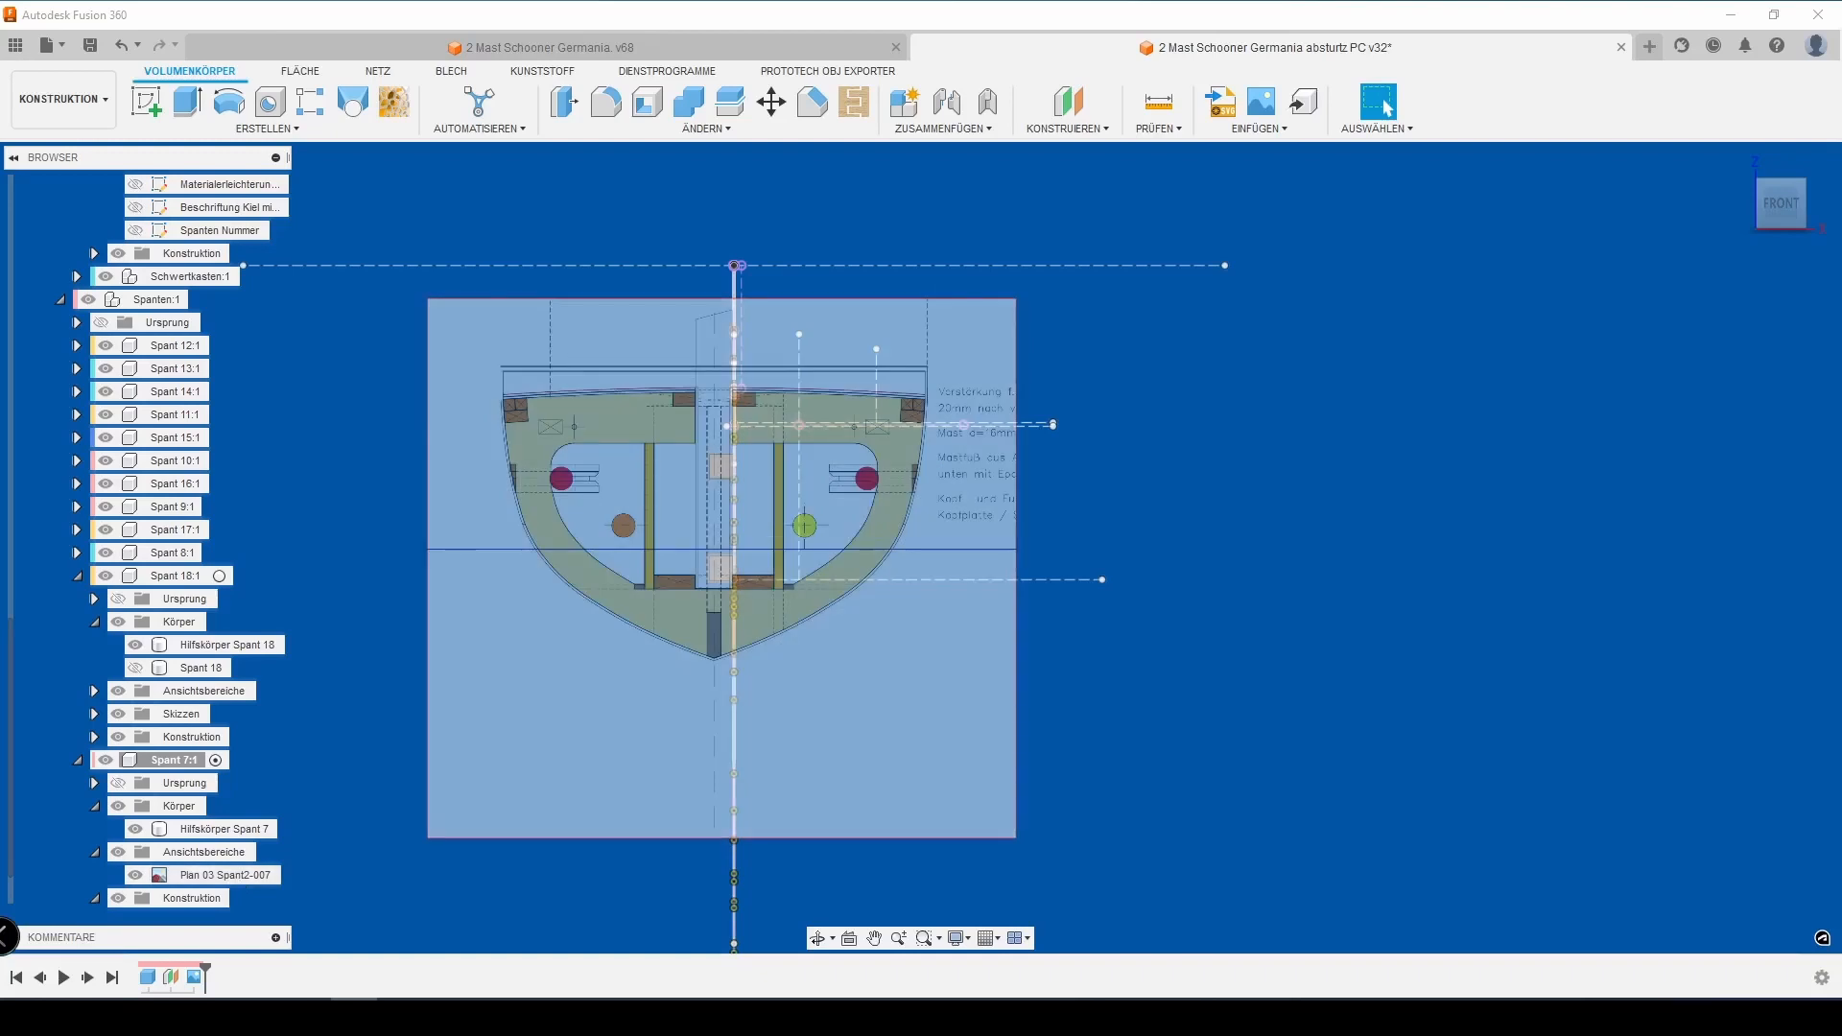
right_click(216, 875)
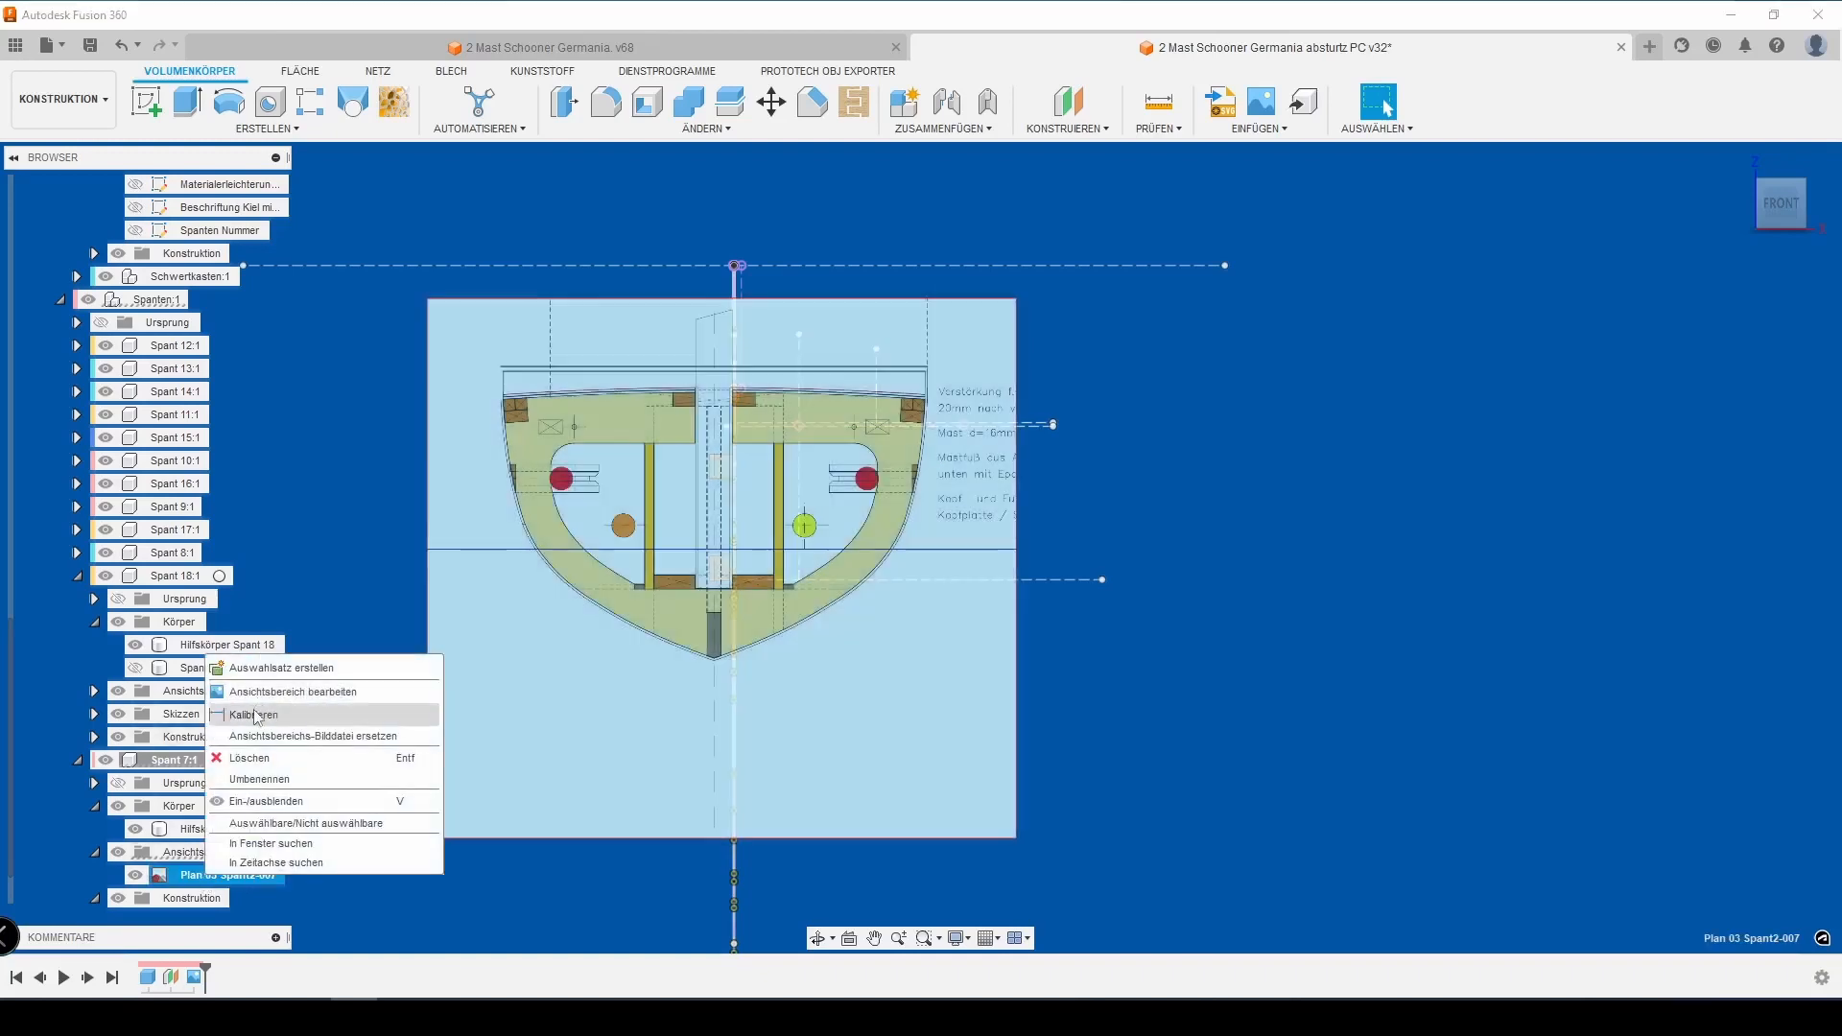
left_click(288, 715)
scroll(658, 626, "up", 2)
left_click(662, 624)
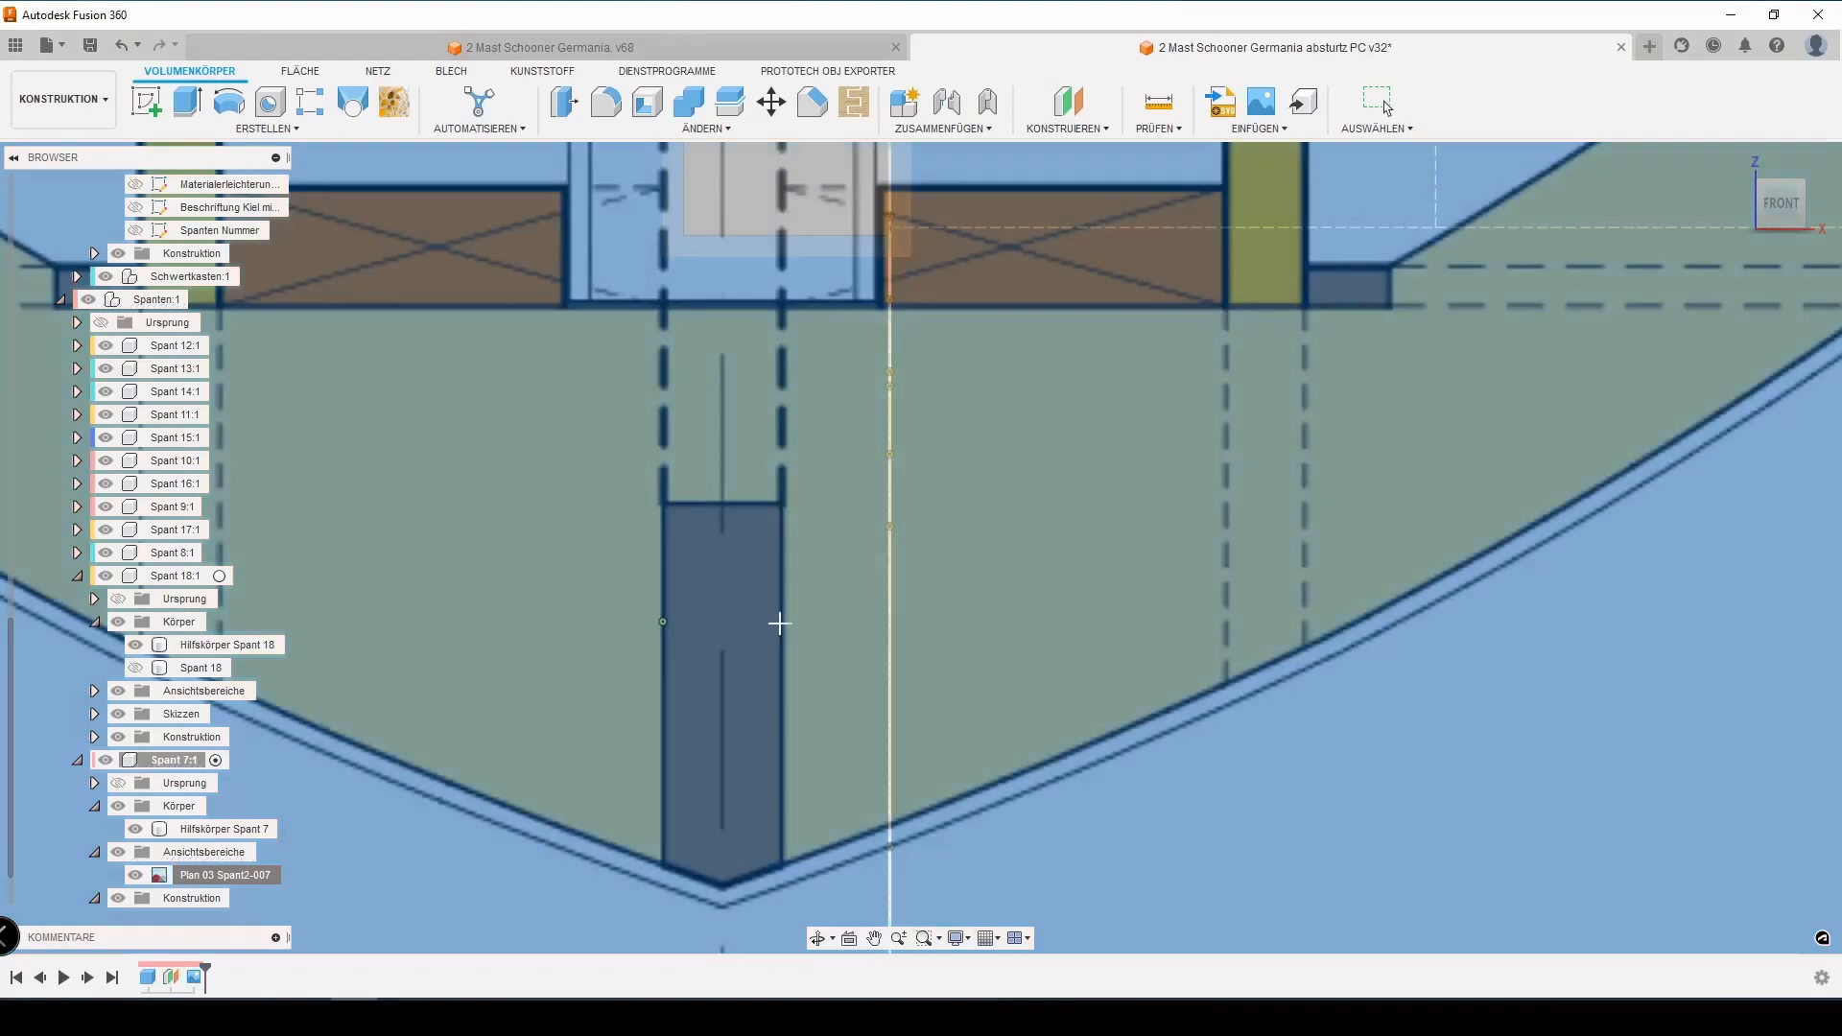
left_click(781, 624)
type("6")
key("Return")
Edit the Spant 7 canvas and set its Y offset to 8.25 mm to centre it on the keel line
scroll(781, 624, "down", 5)
scroll(710, 635, "down", 4)
right_click(216, 875)
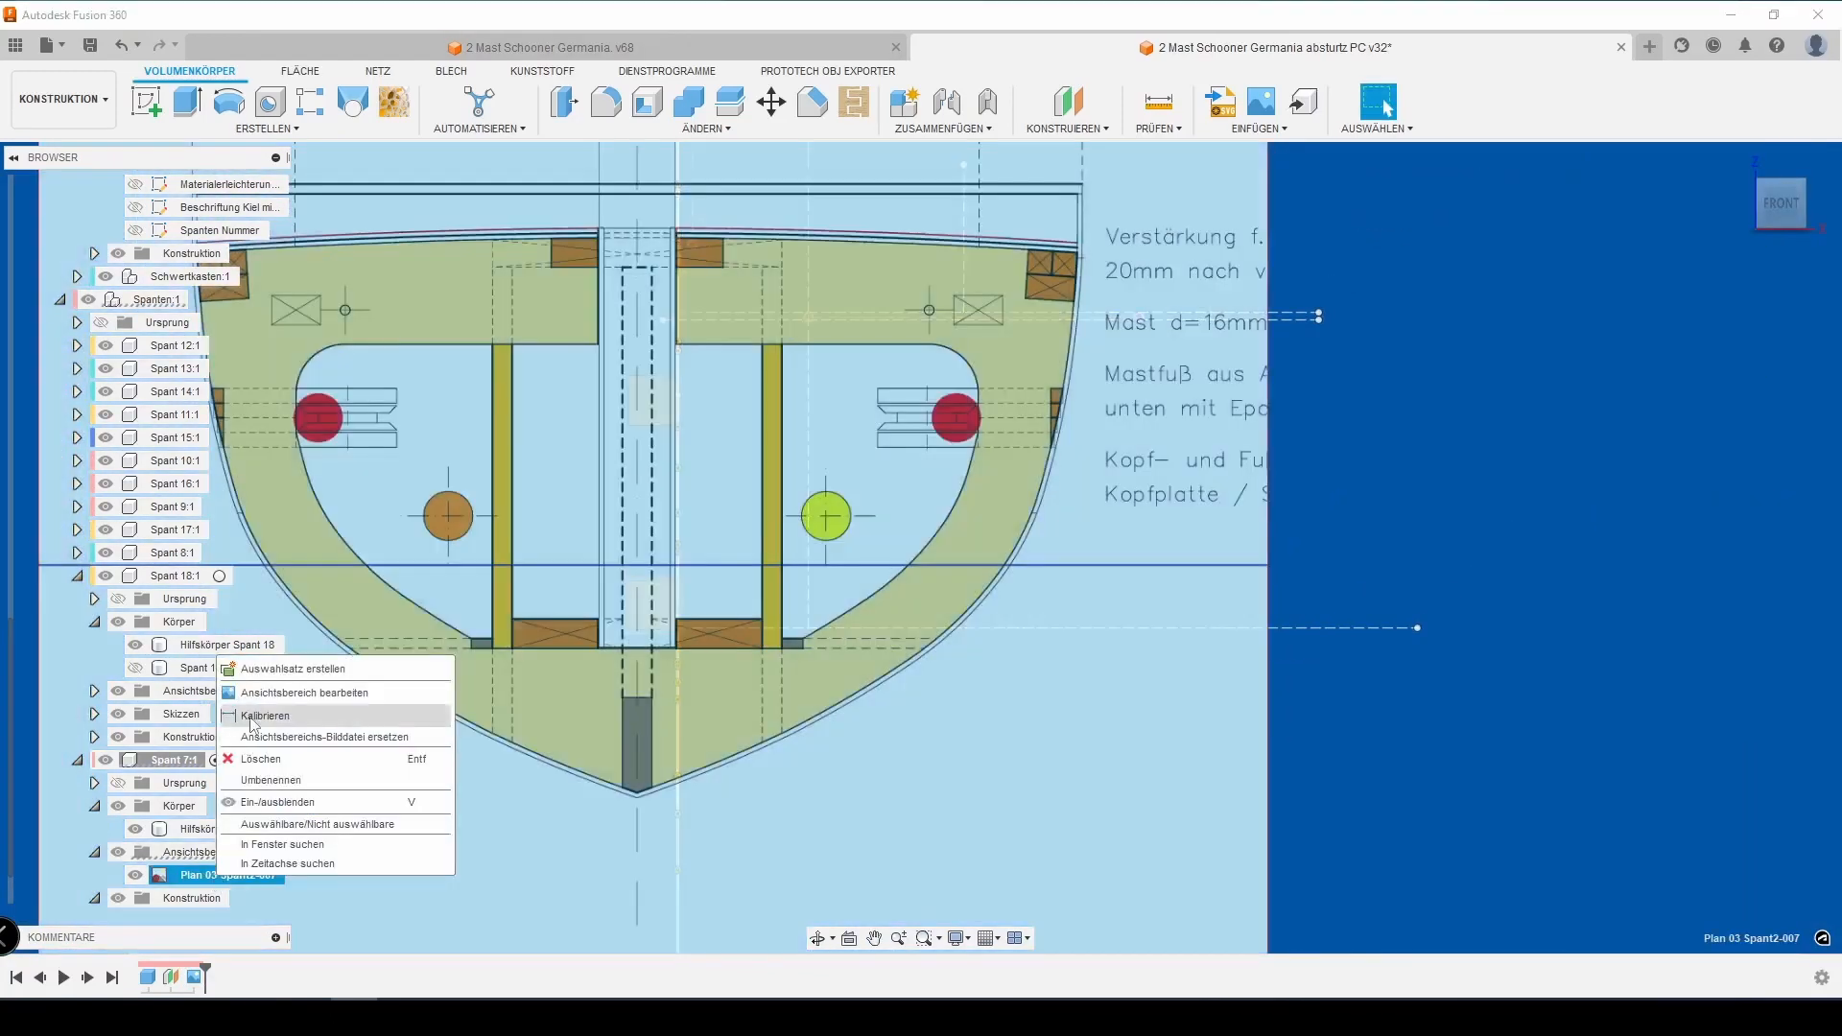
left_click(259, 695)
scroll(427, 778, "down", 2)
middle_click_drag(554, 844, 608, 818)
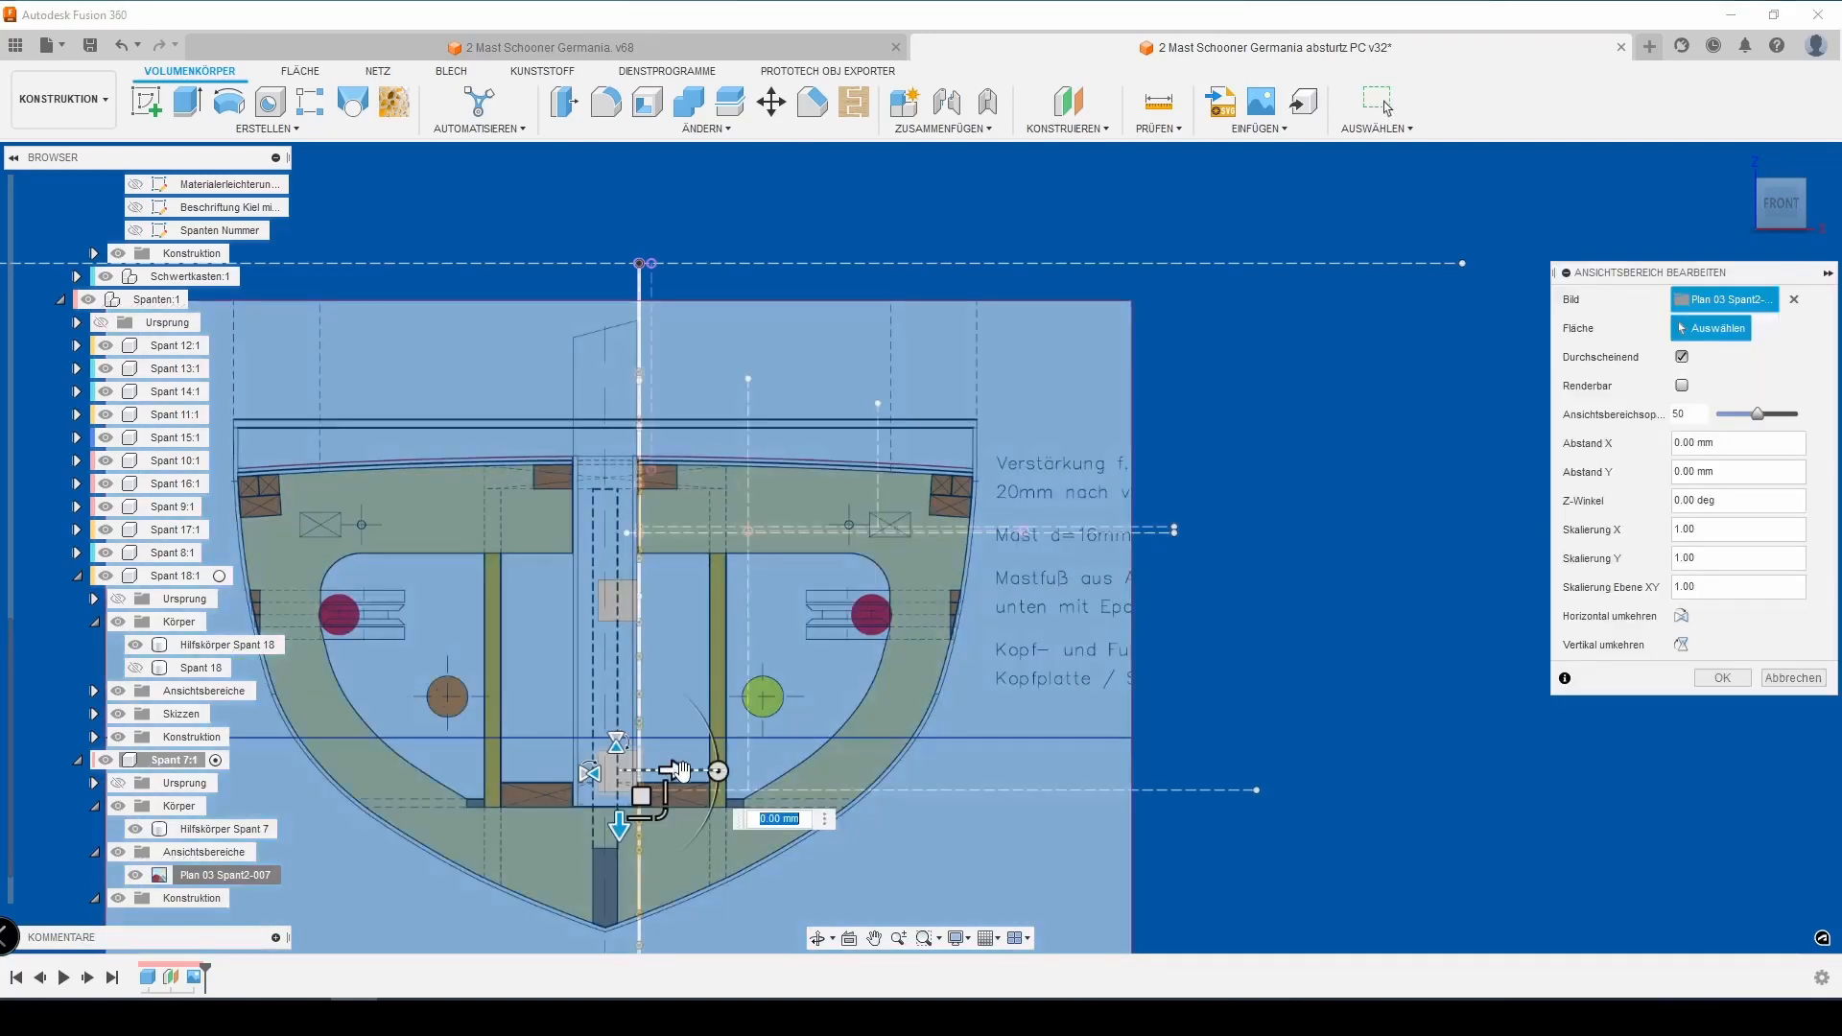
type("8.5")
scroll(619, 612, "up", 5)
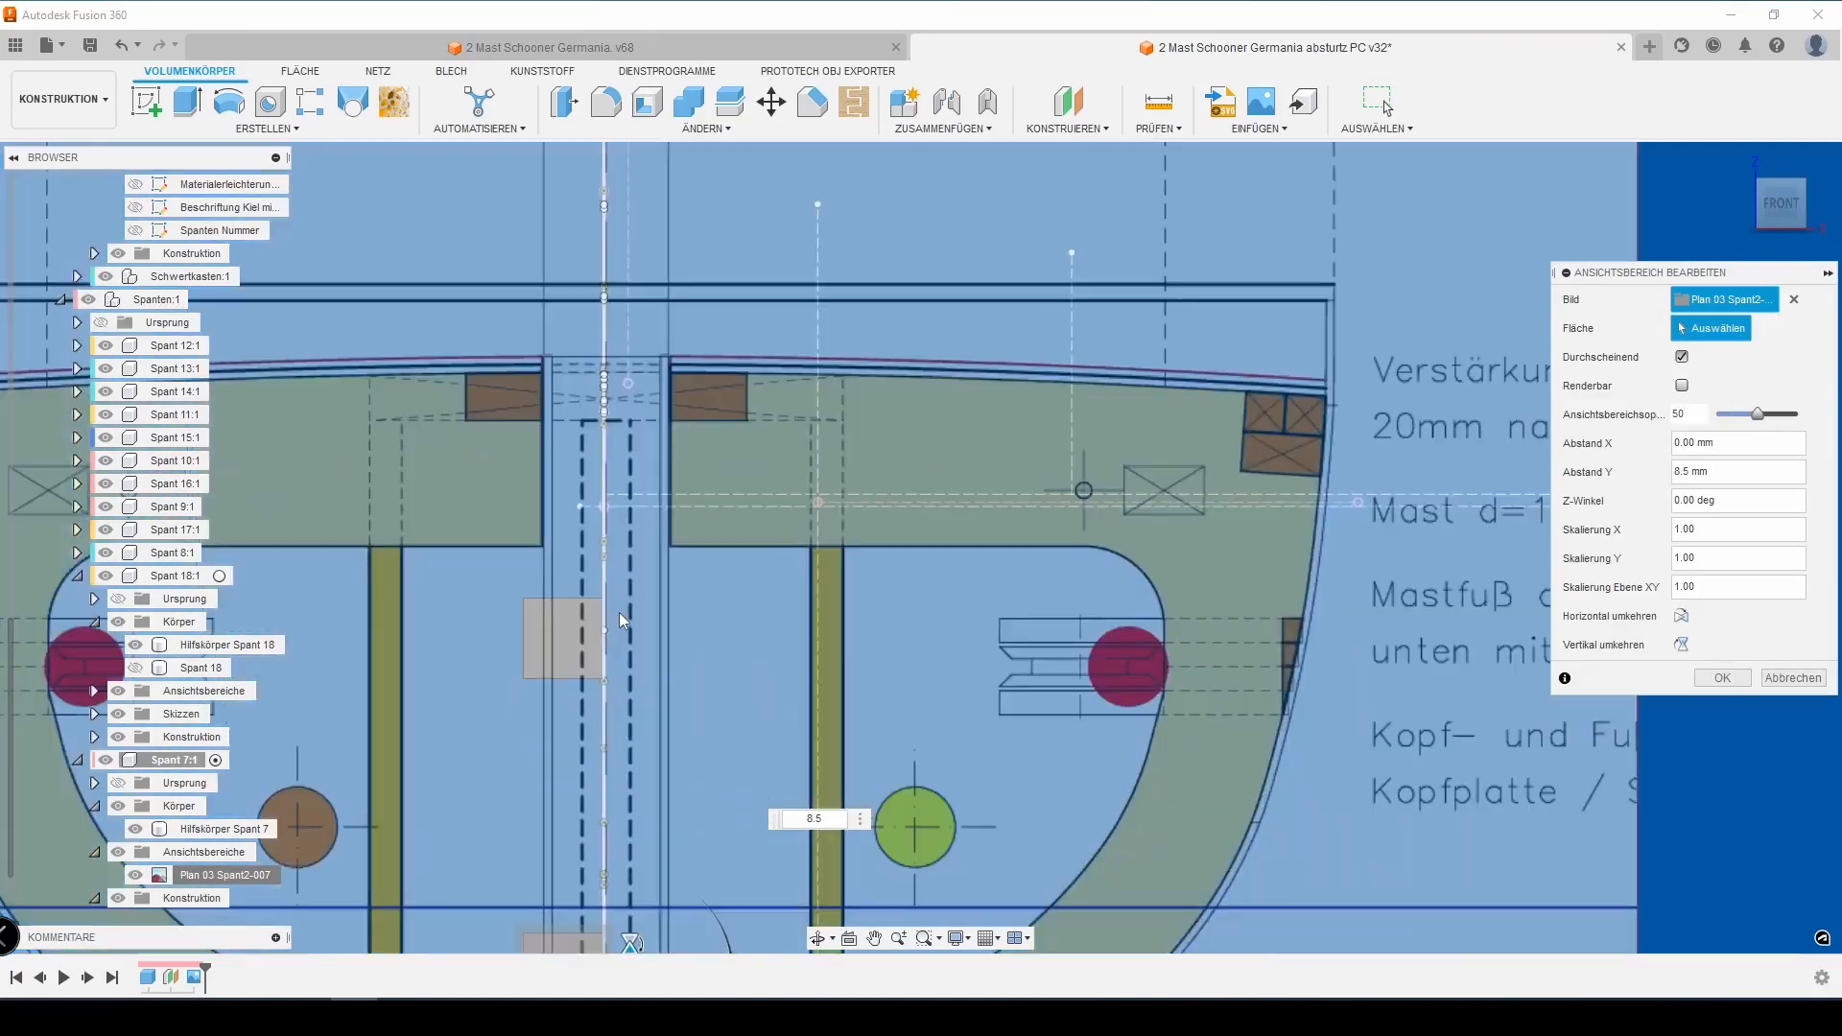
type(".25")
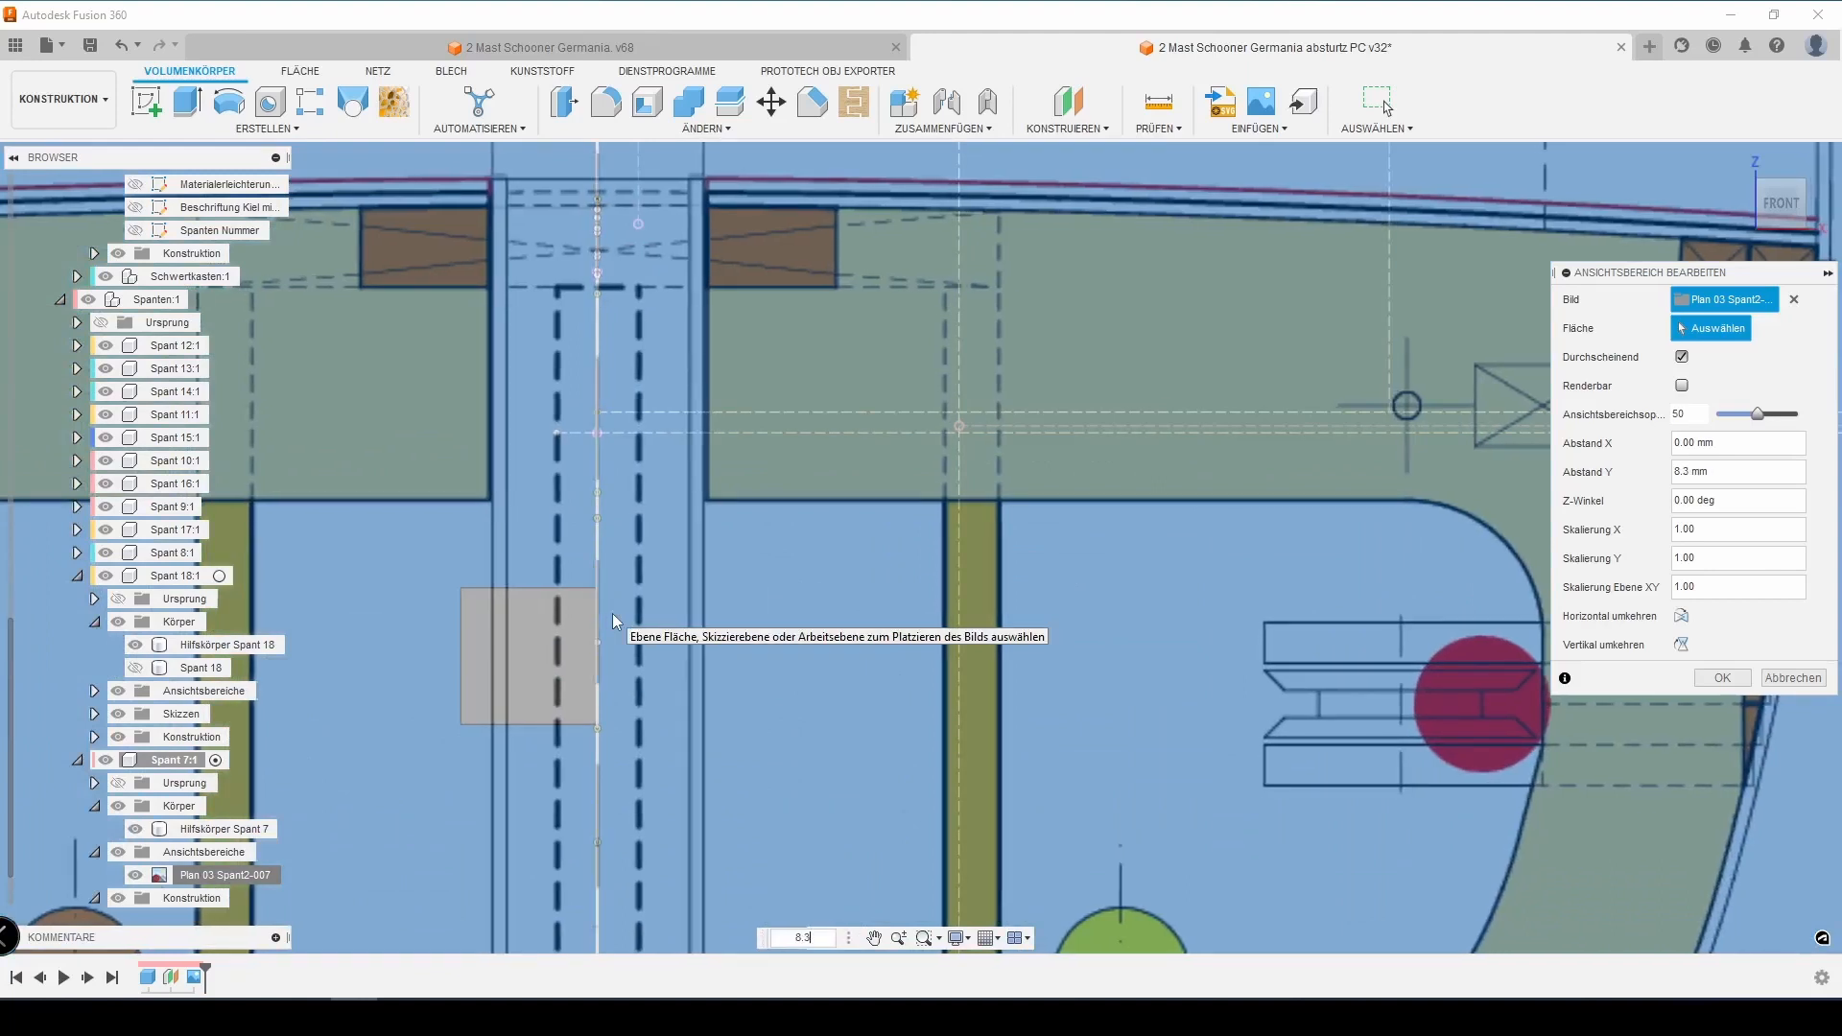
key("Return")
Set the canvas X offset to -4.2 mm, check it against the keel sketch at an angle, and accept the edit
scroll(612, 613, "down", 5)
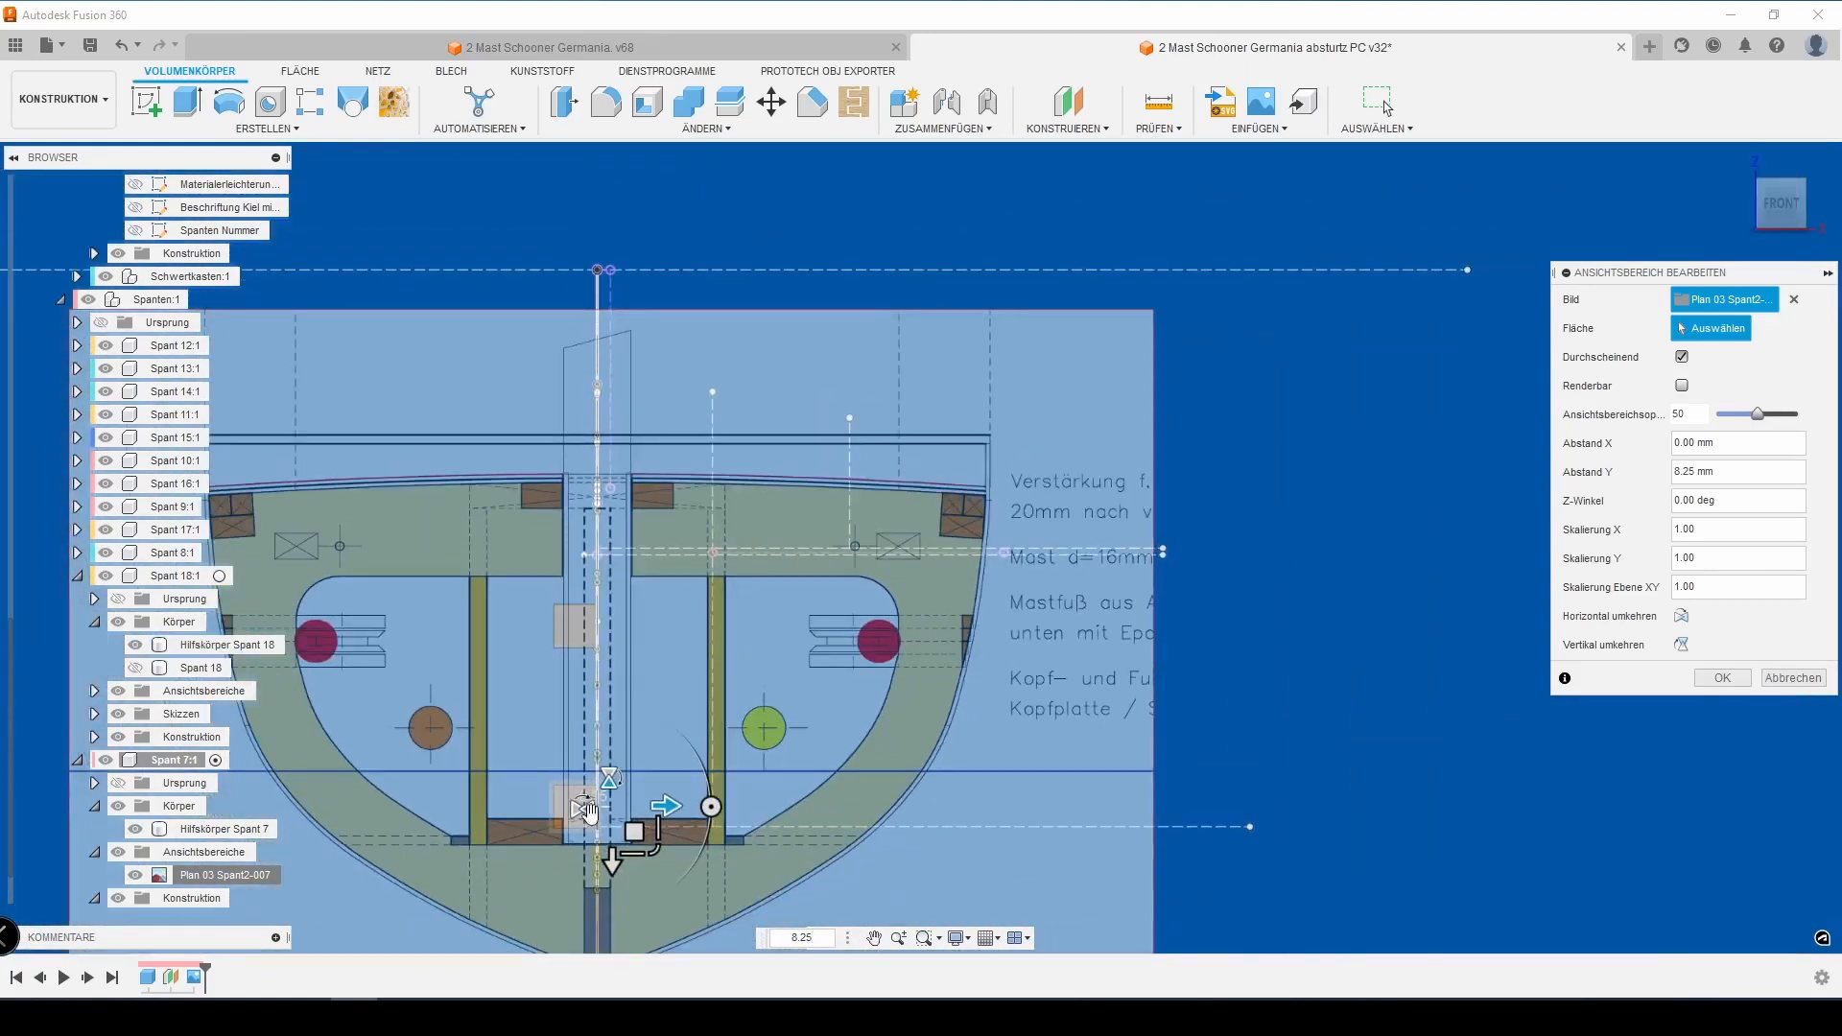
scroll(611, 857, "up", 3)
type("-4")
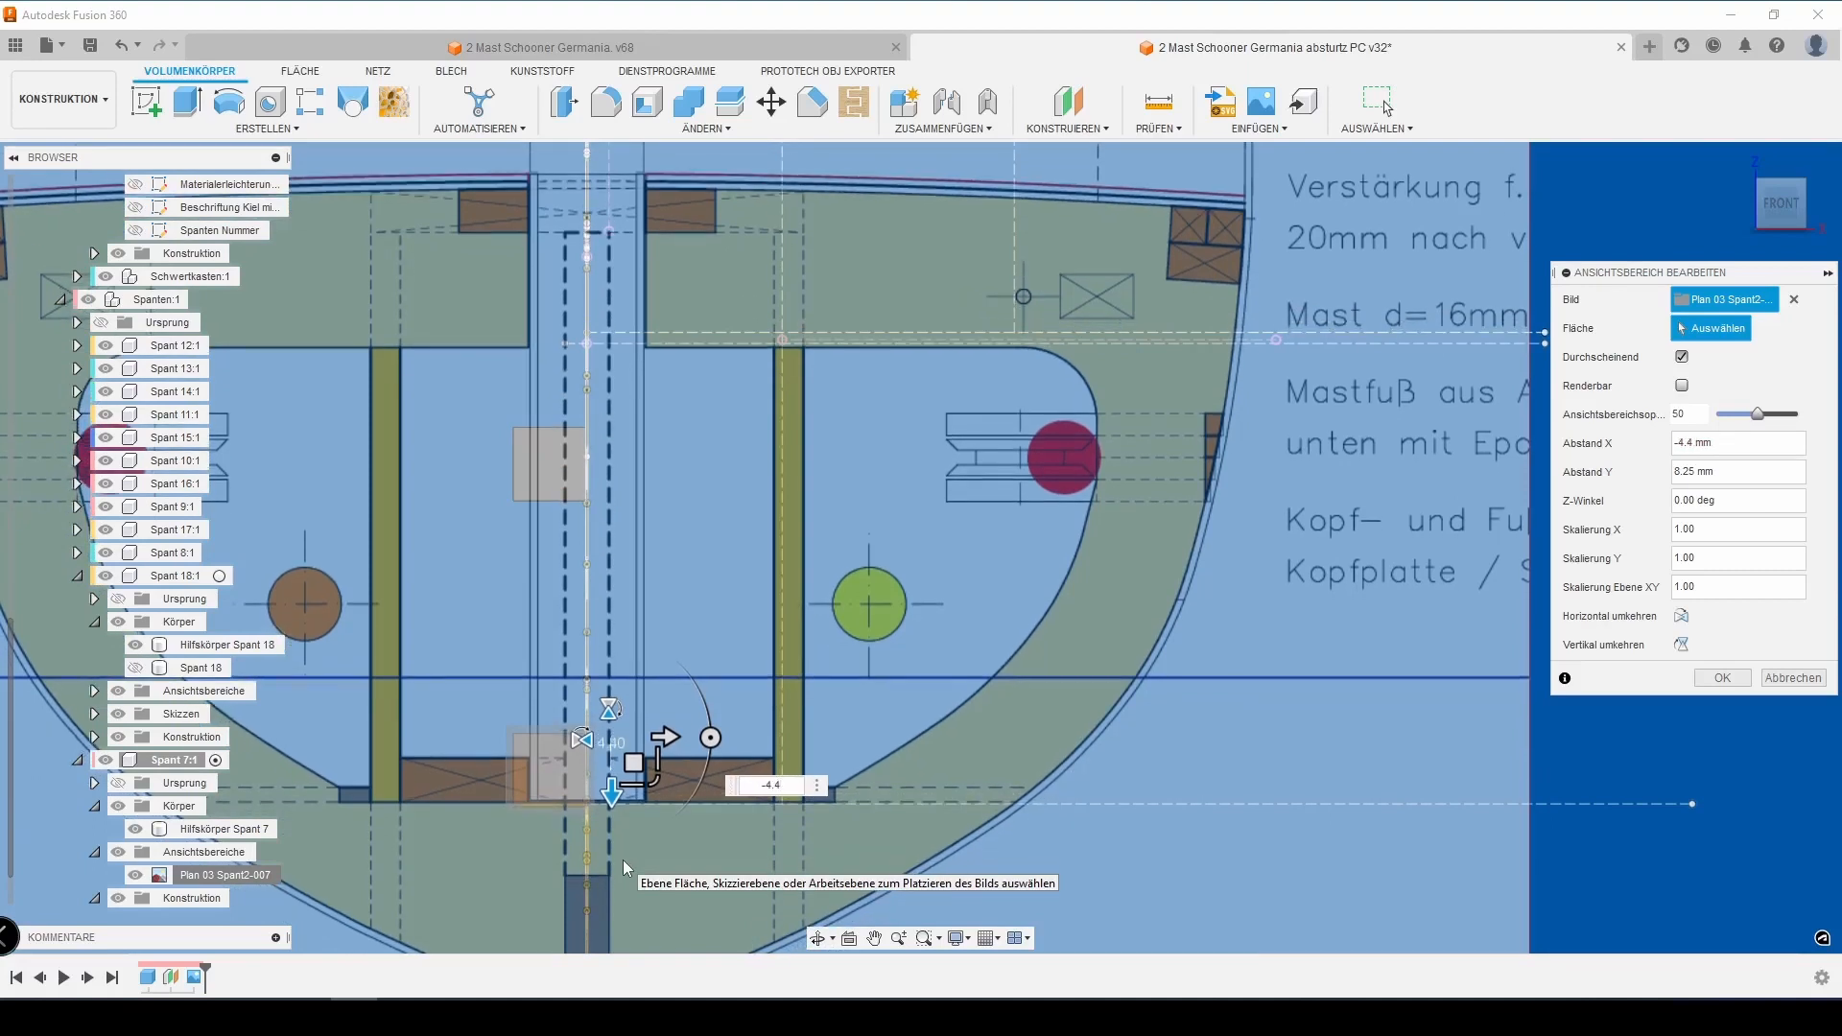
type(".2")
scroll(590, 832, "down", 5)
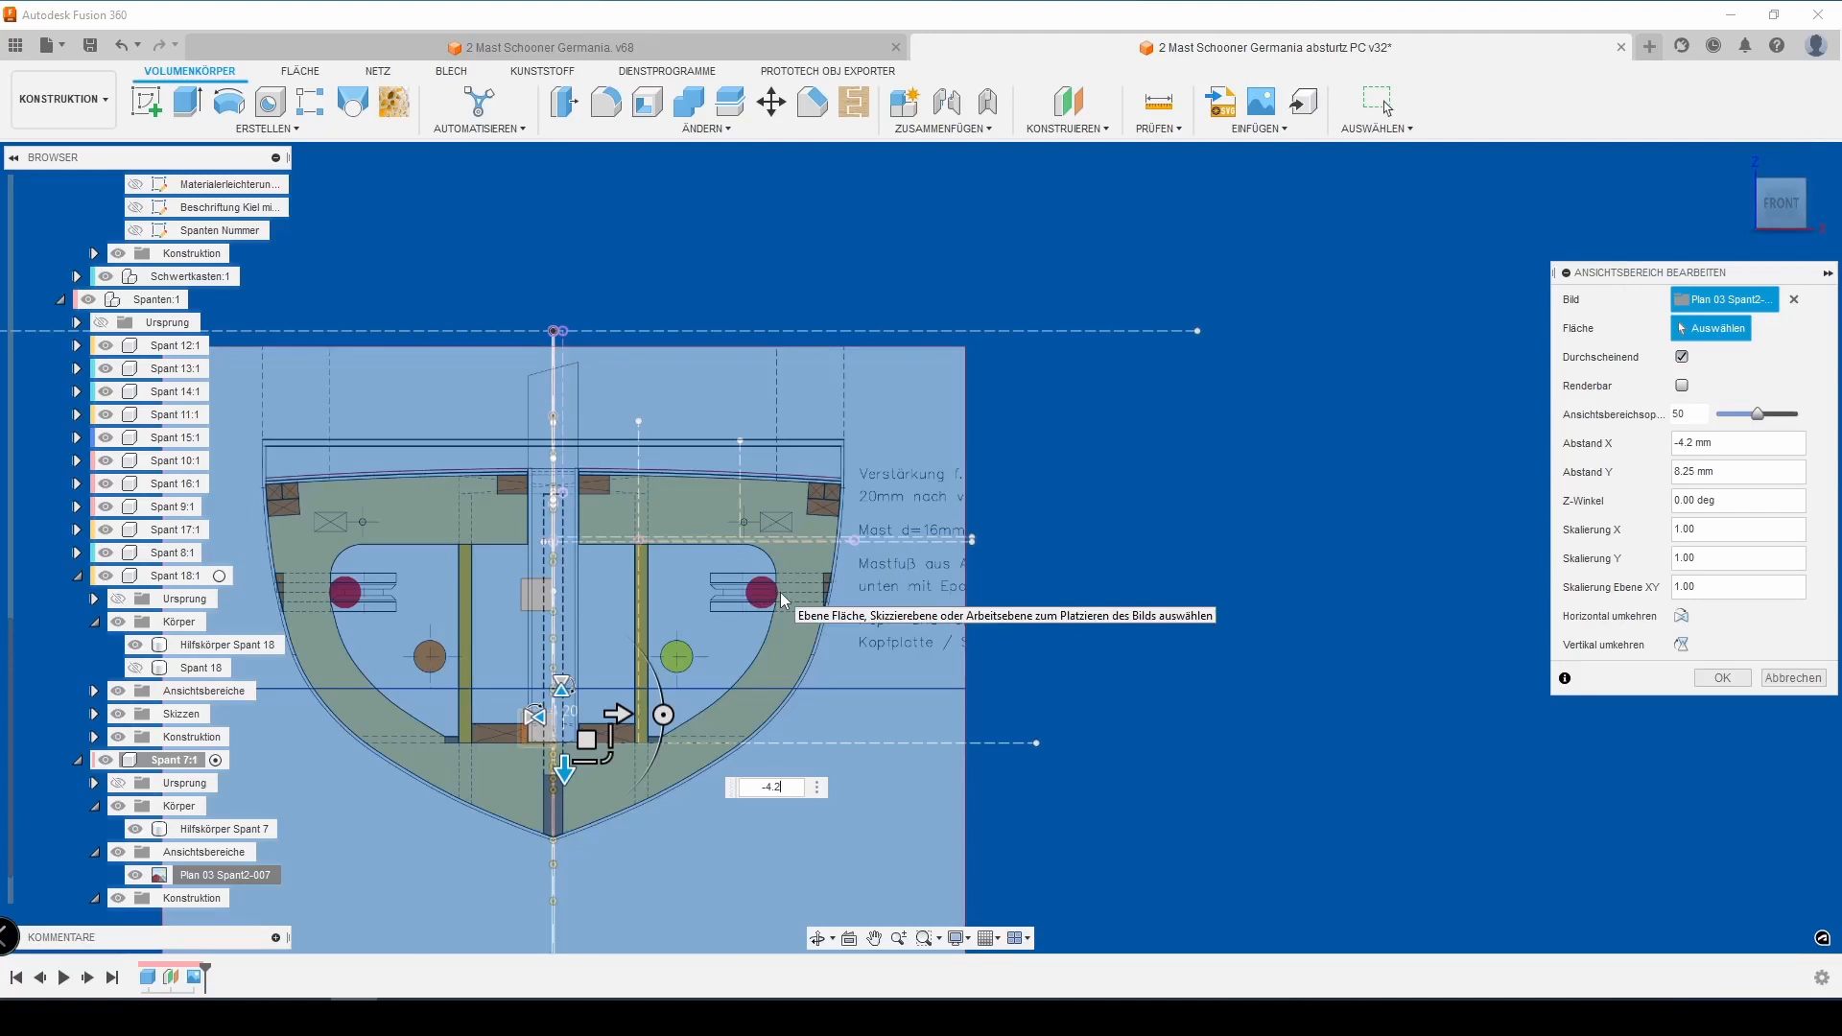
left_click(1803, 204)
scroll(548, 712, "up", 5)
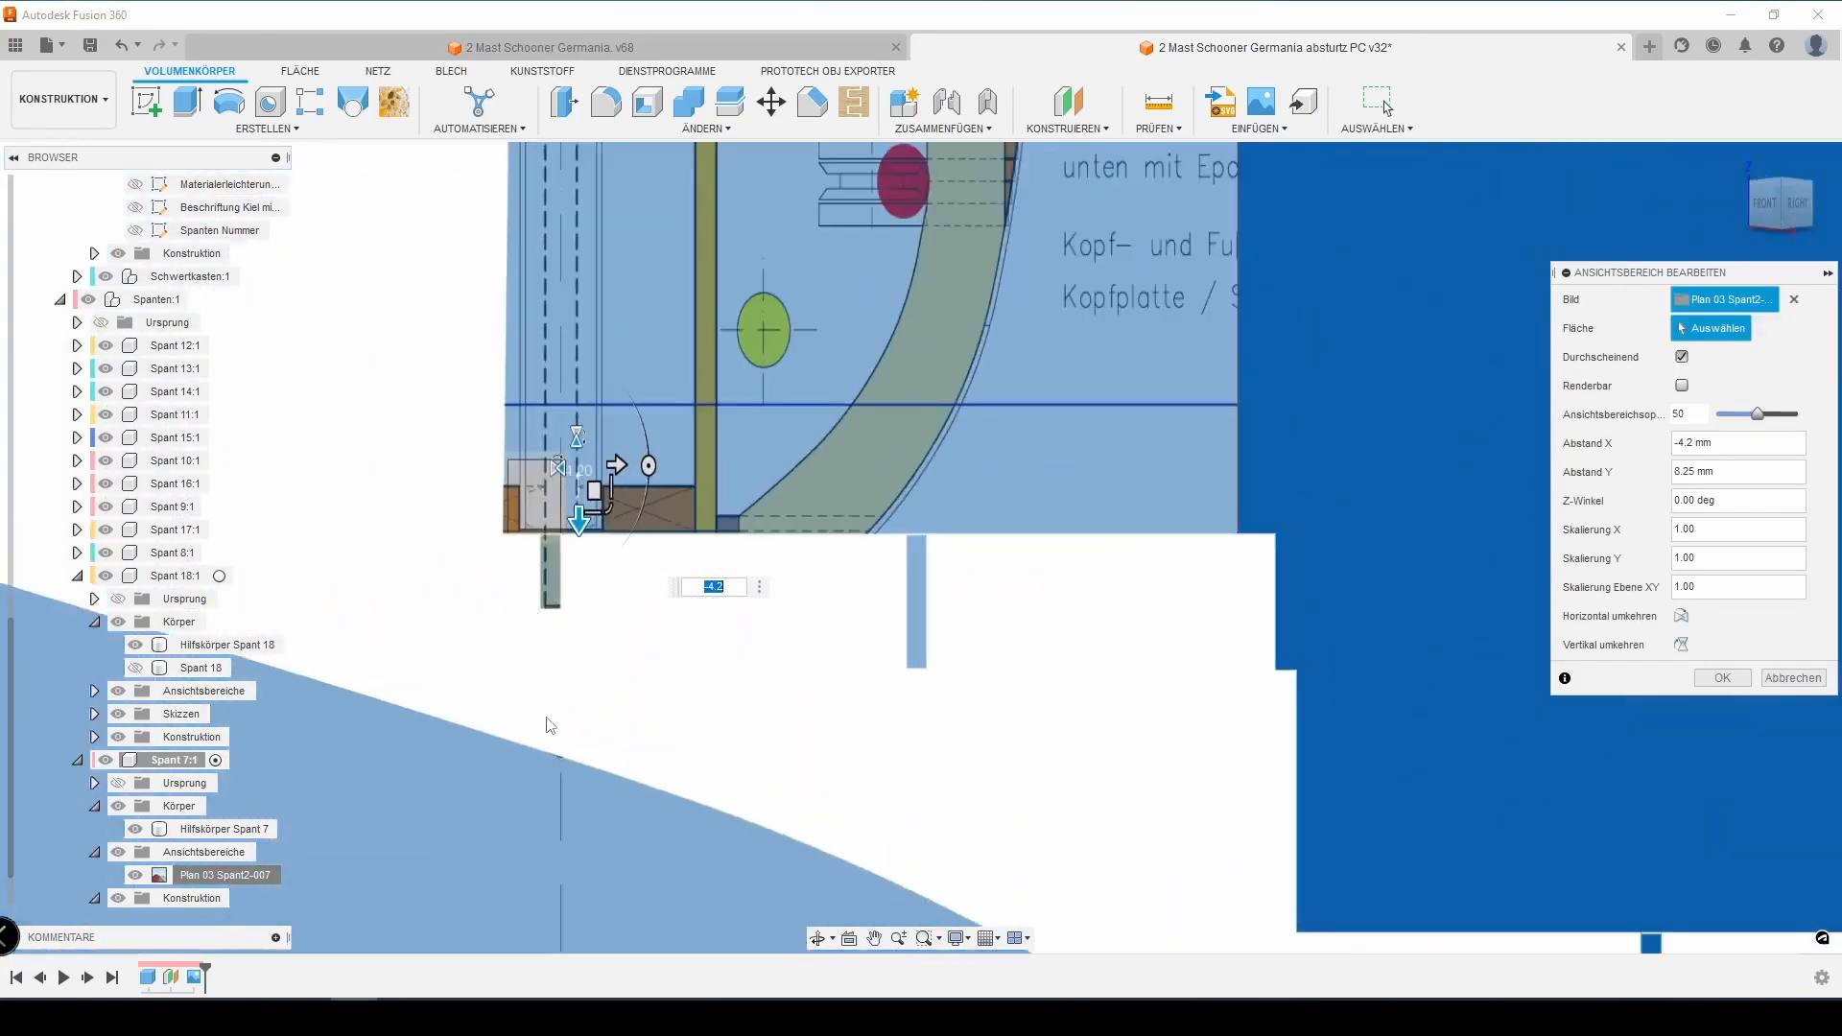
key("Return")
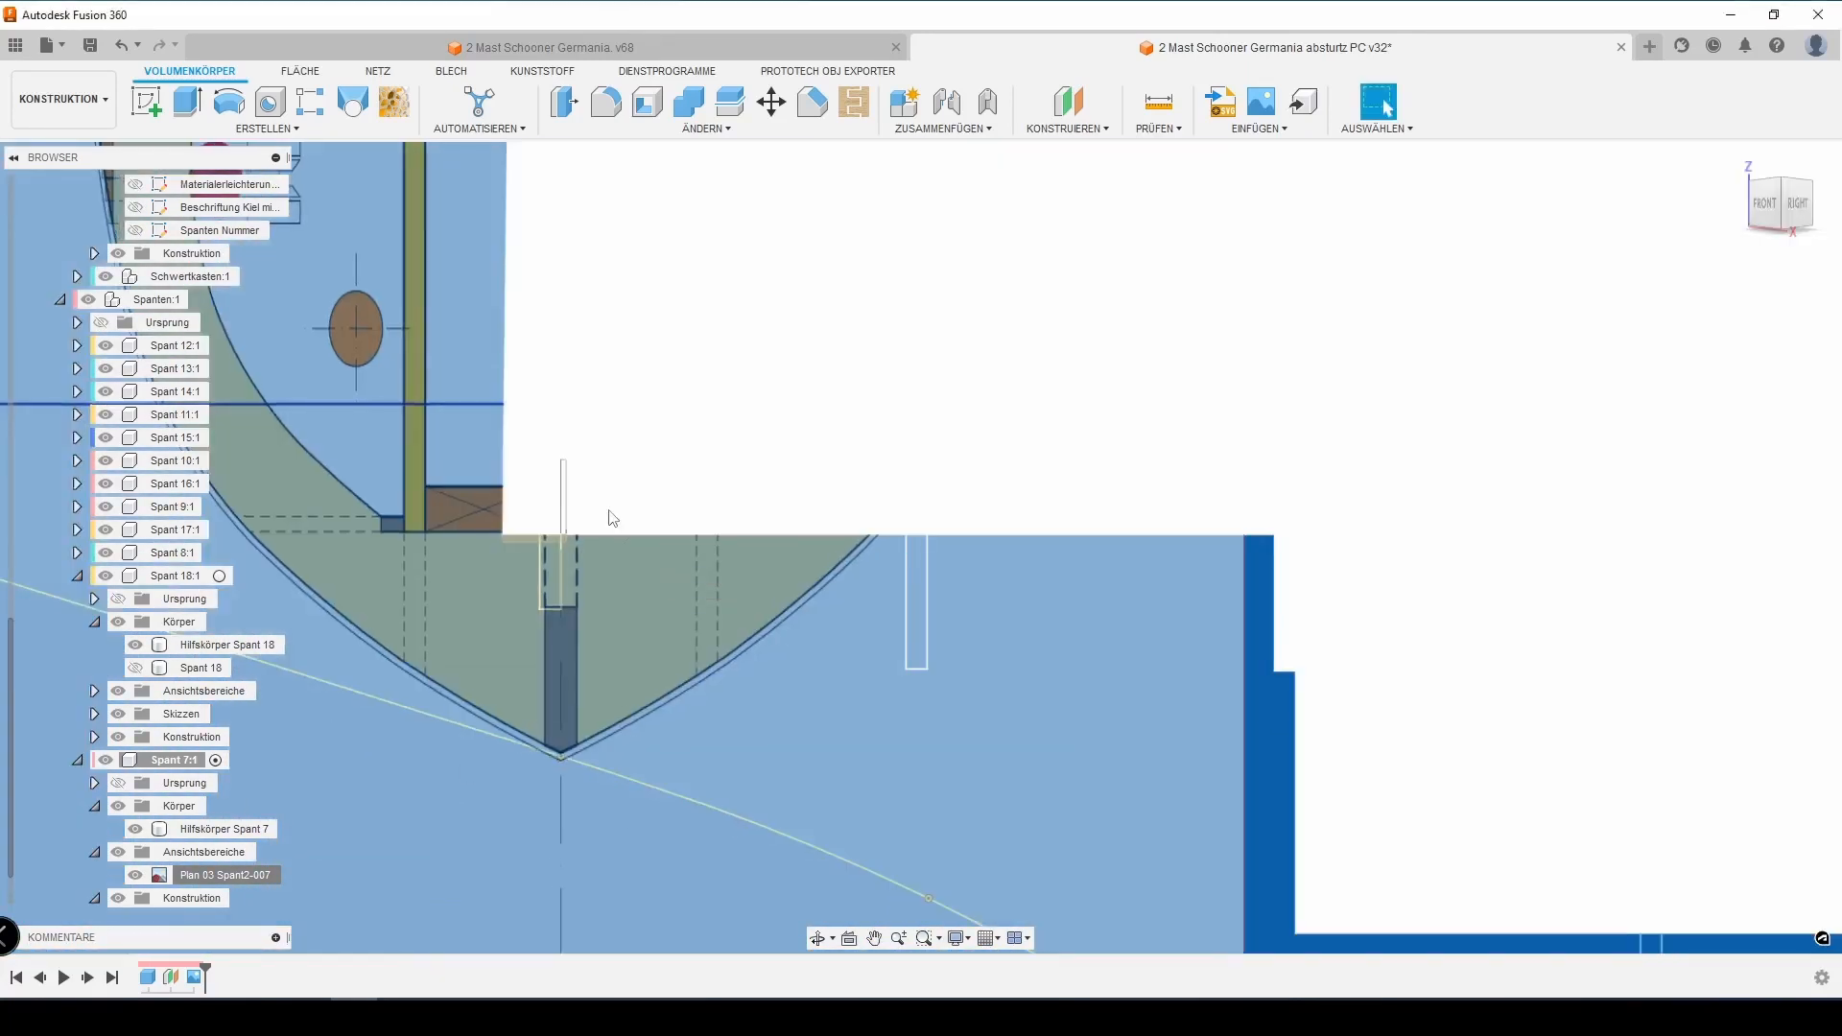
Edit the canvas position again and shift it by an X offset of 0.3 mm
right_click(240, 874)
left_click(413, 873)
type(".5")
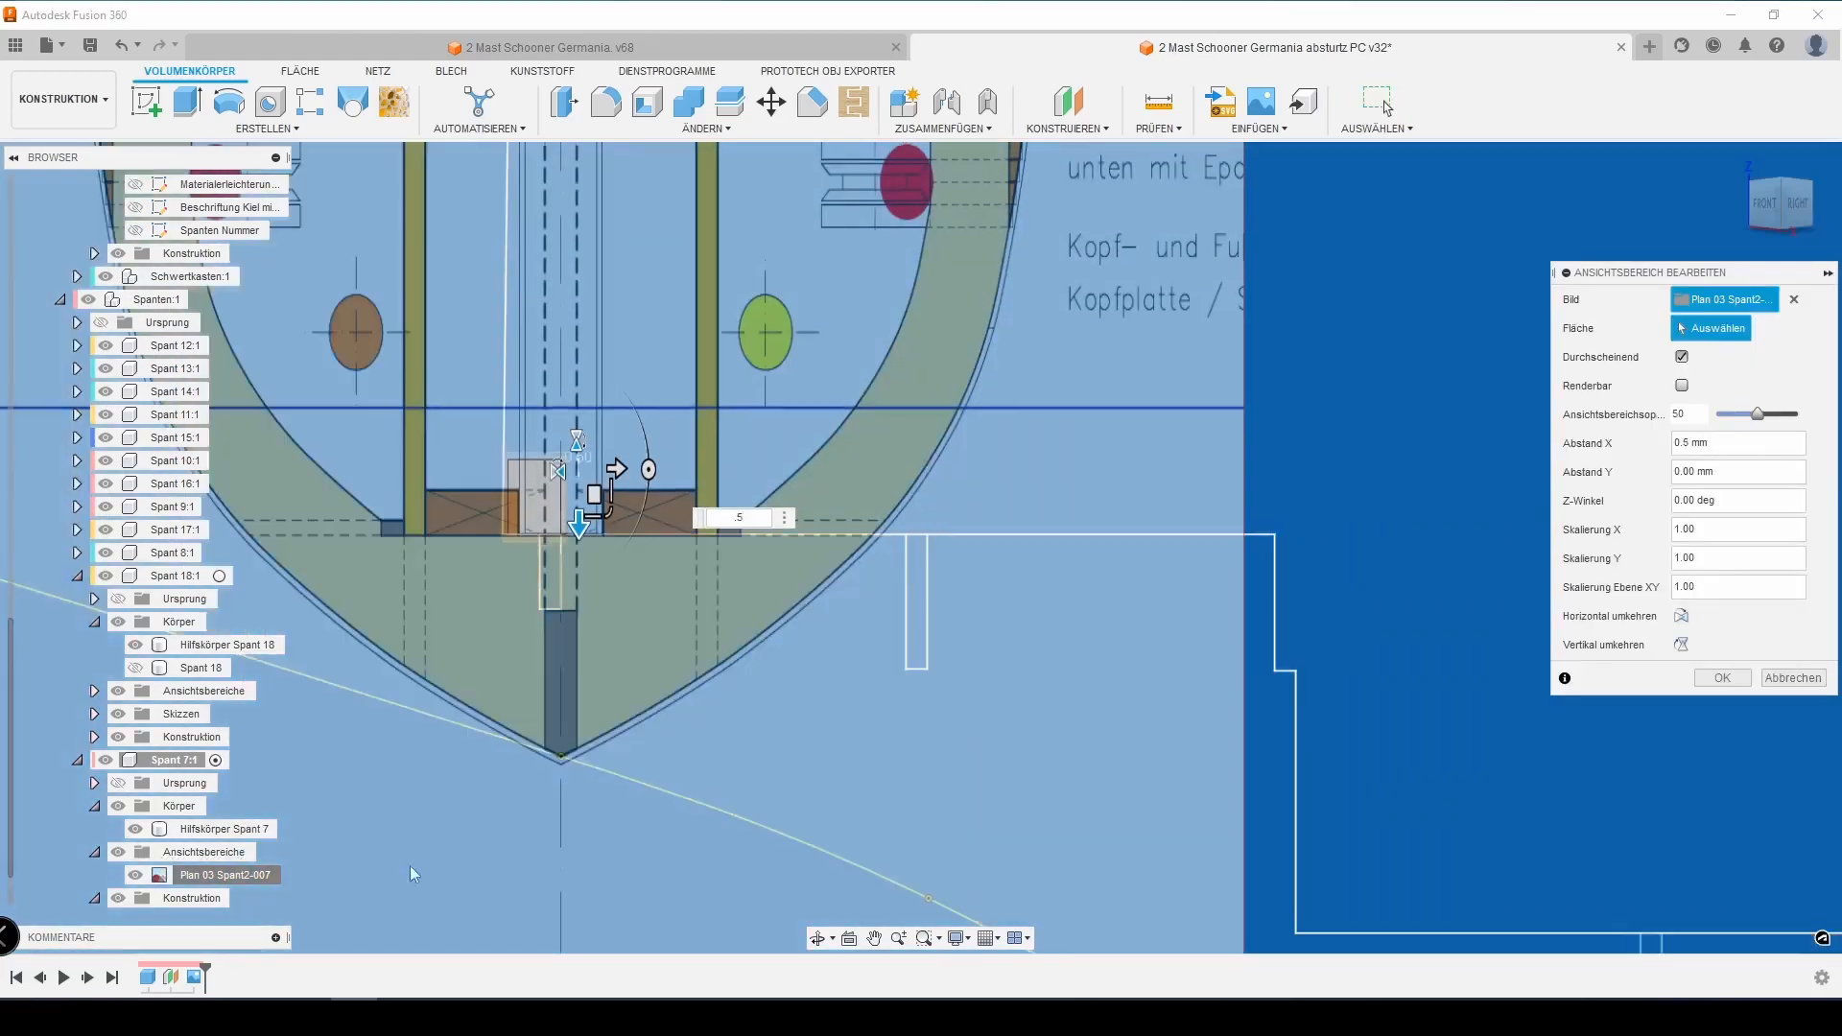
key("BackSpace")
type("3")
scroll(293, 949, "down", 3)
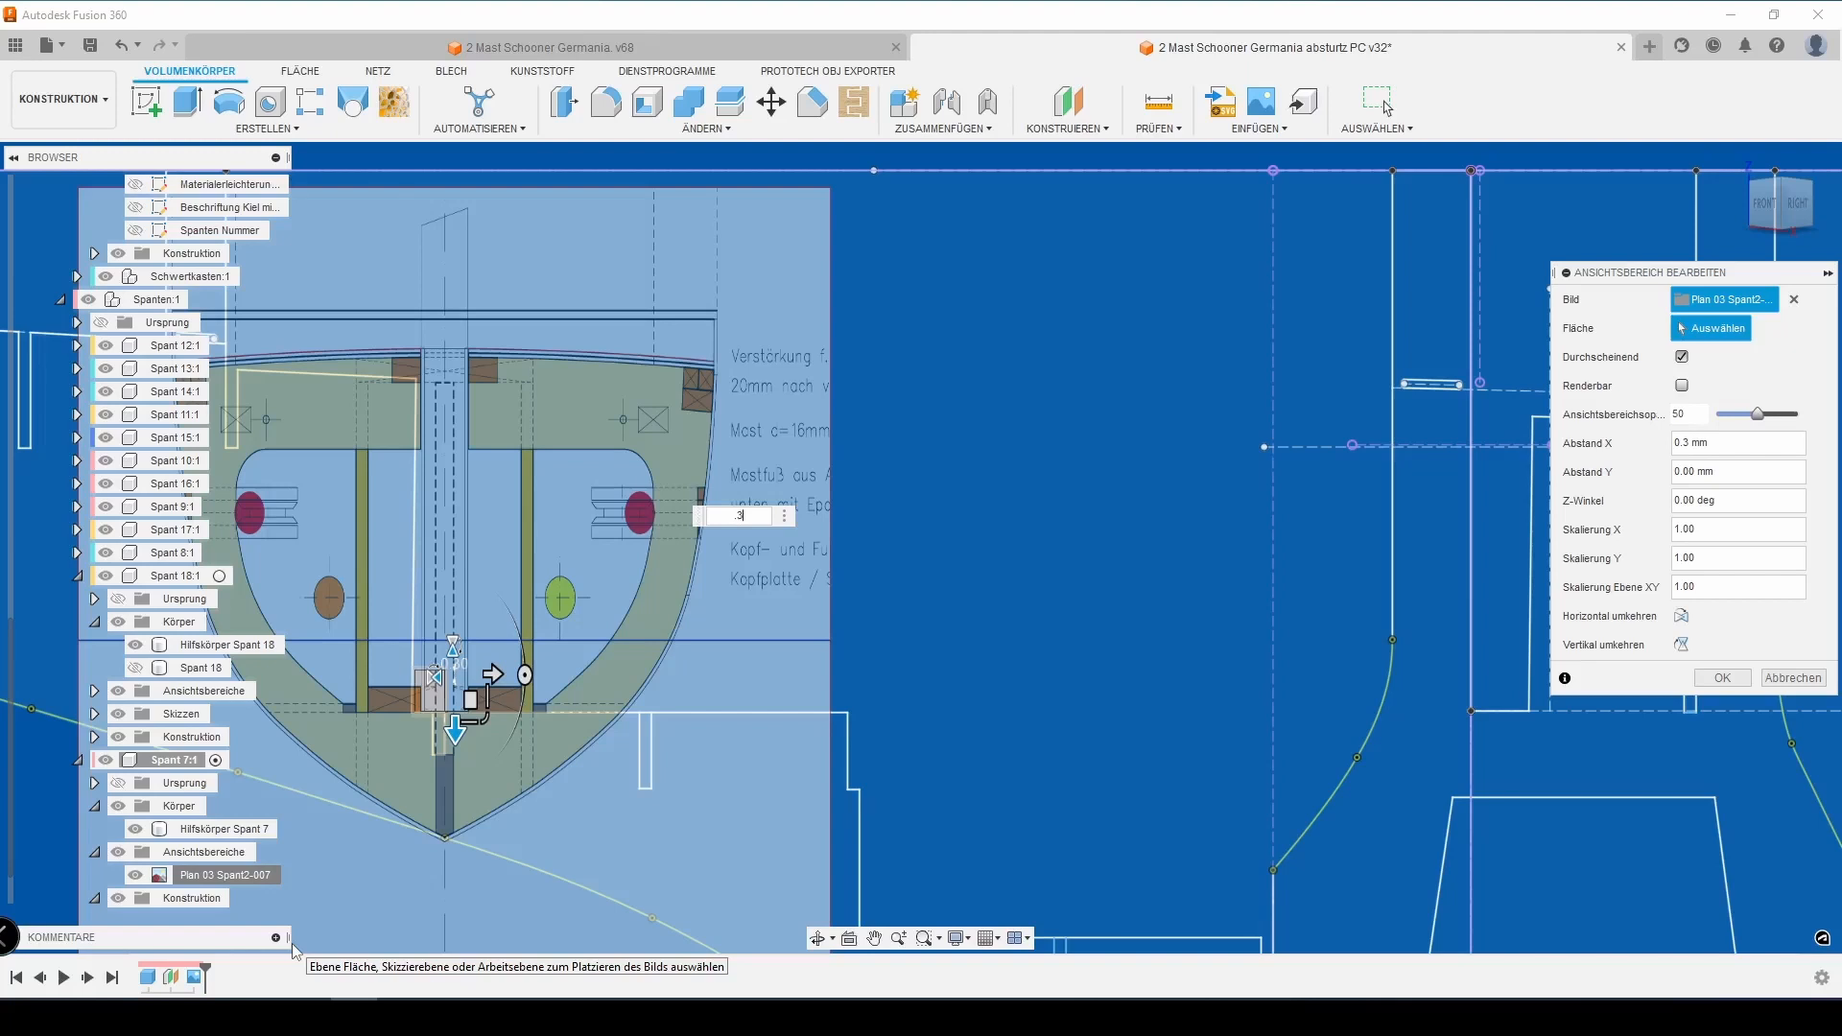
key("Return")
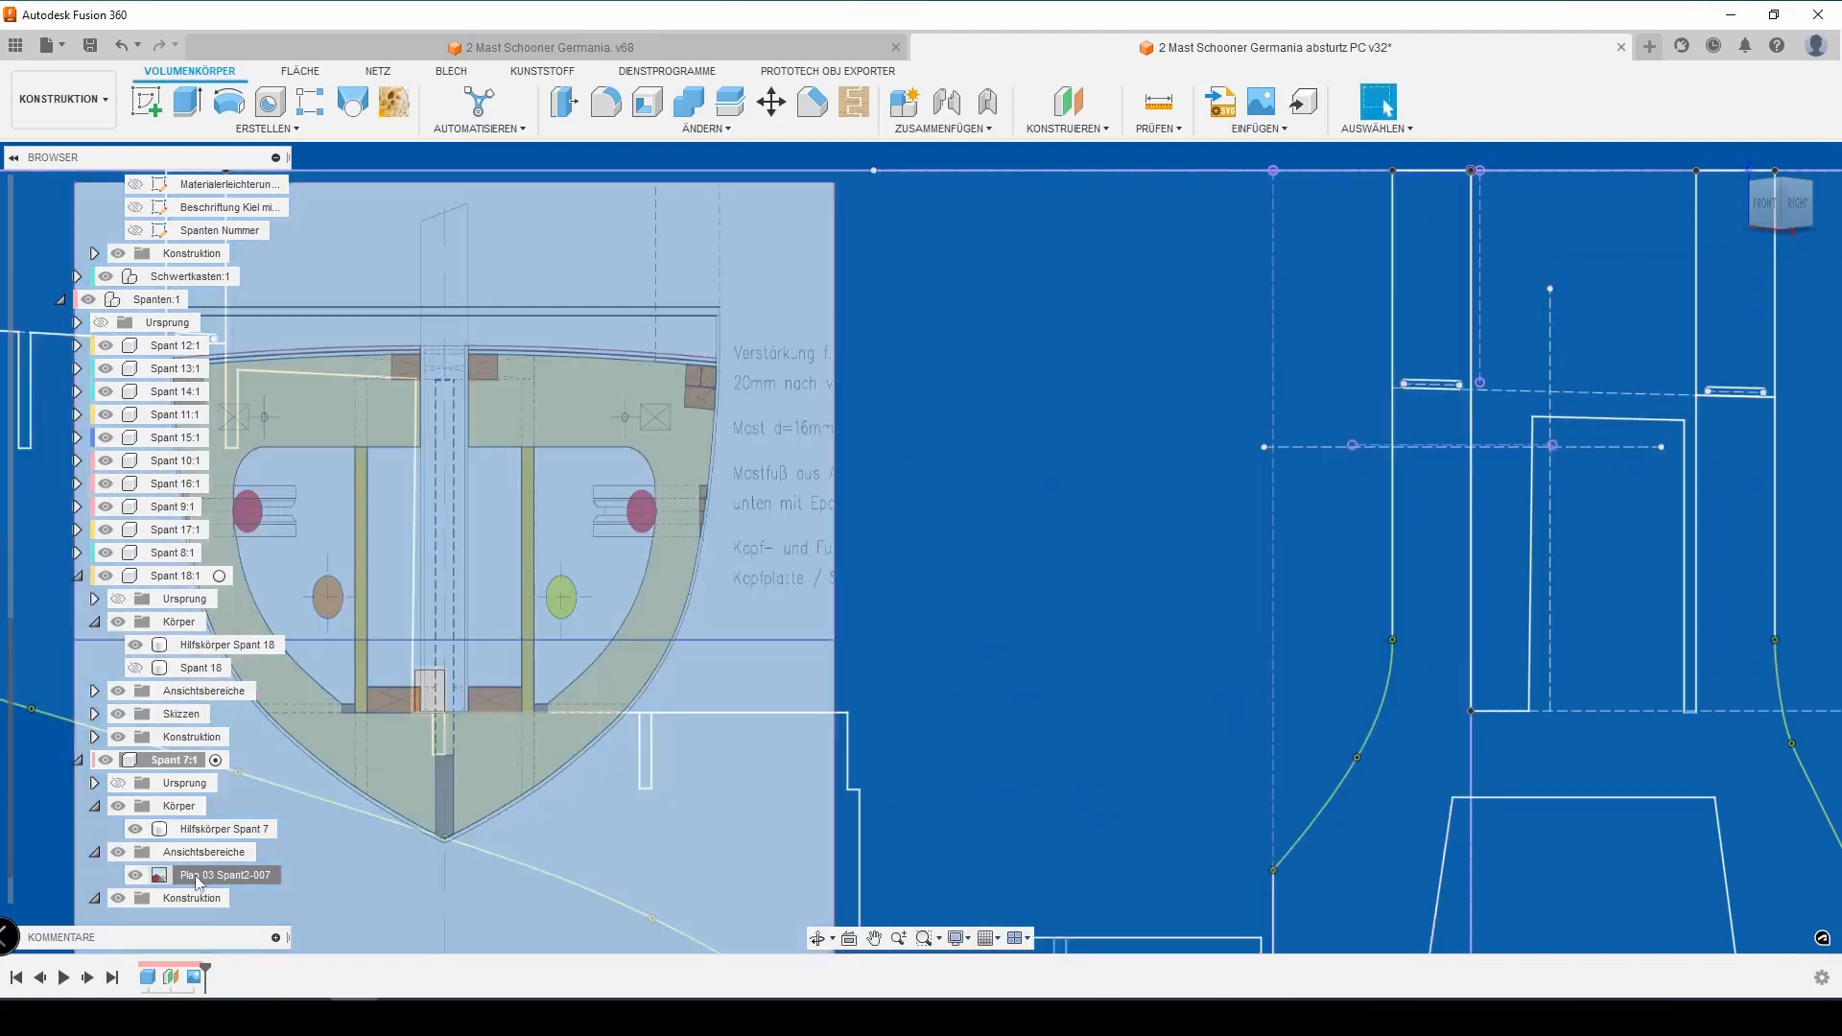
Check the canvas alignment from the front and save the design with the default version description
double_click(198, 874)
scroll(432, 825, "up", 5)
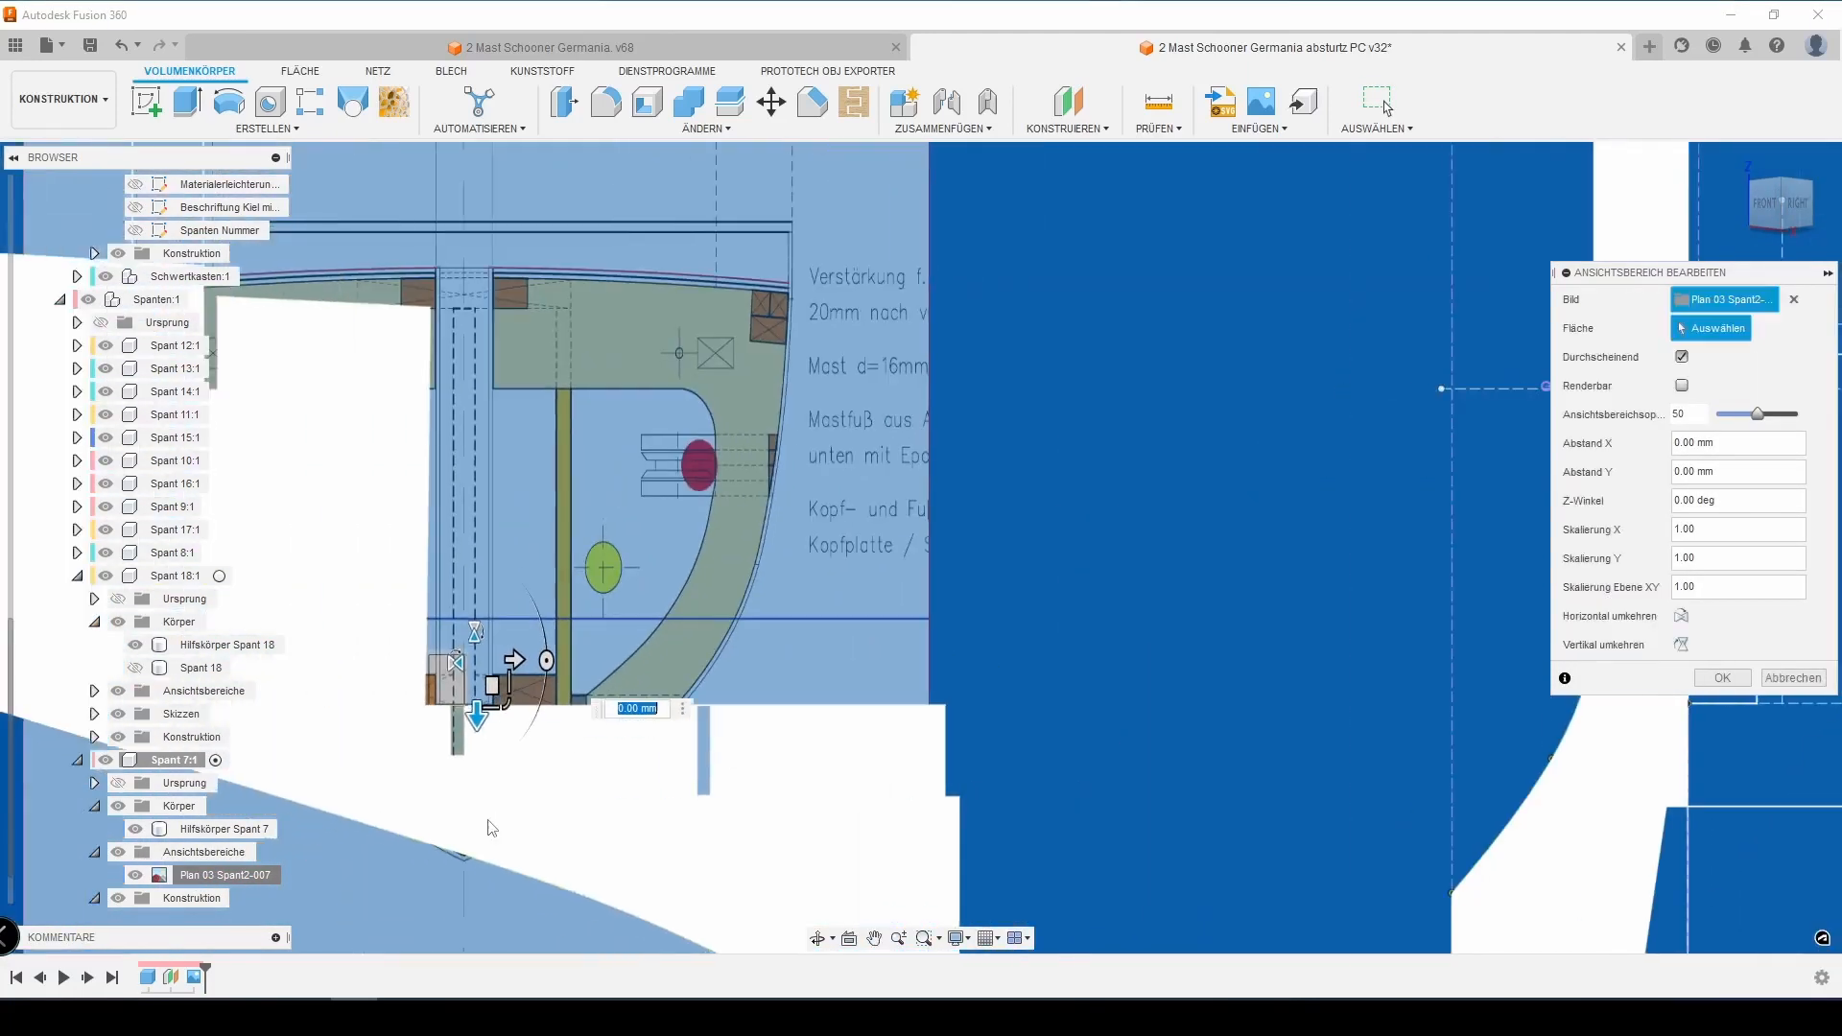
scroll(490, 829, "down", 1)
scroll(650, 800, "down", 2)
left_click(1765, 204)
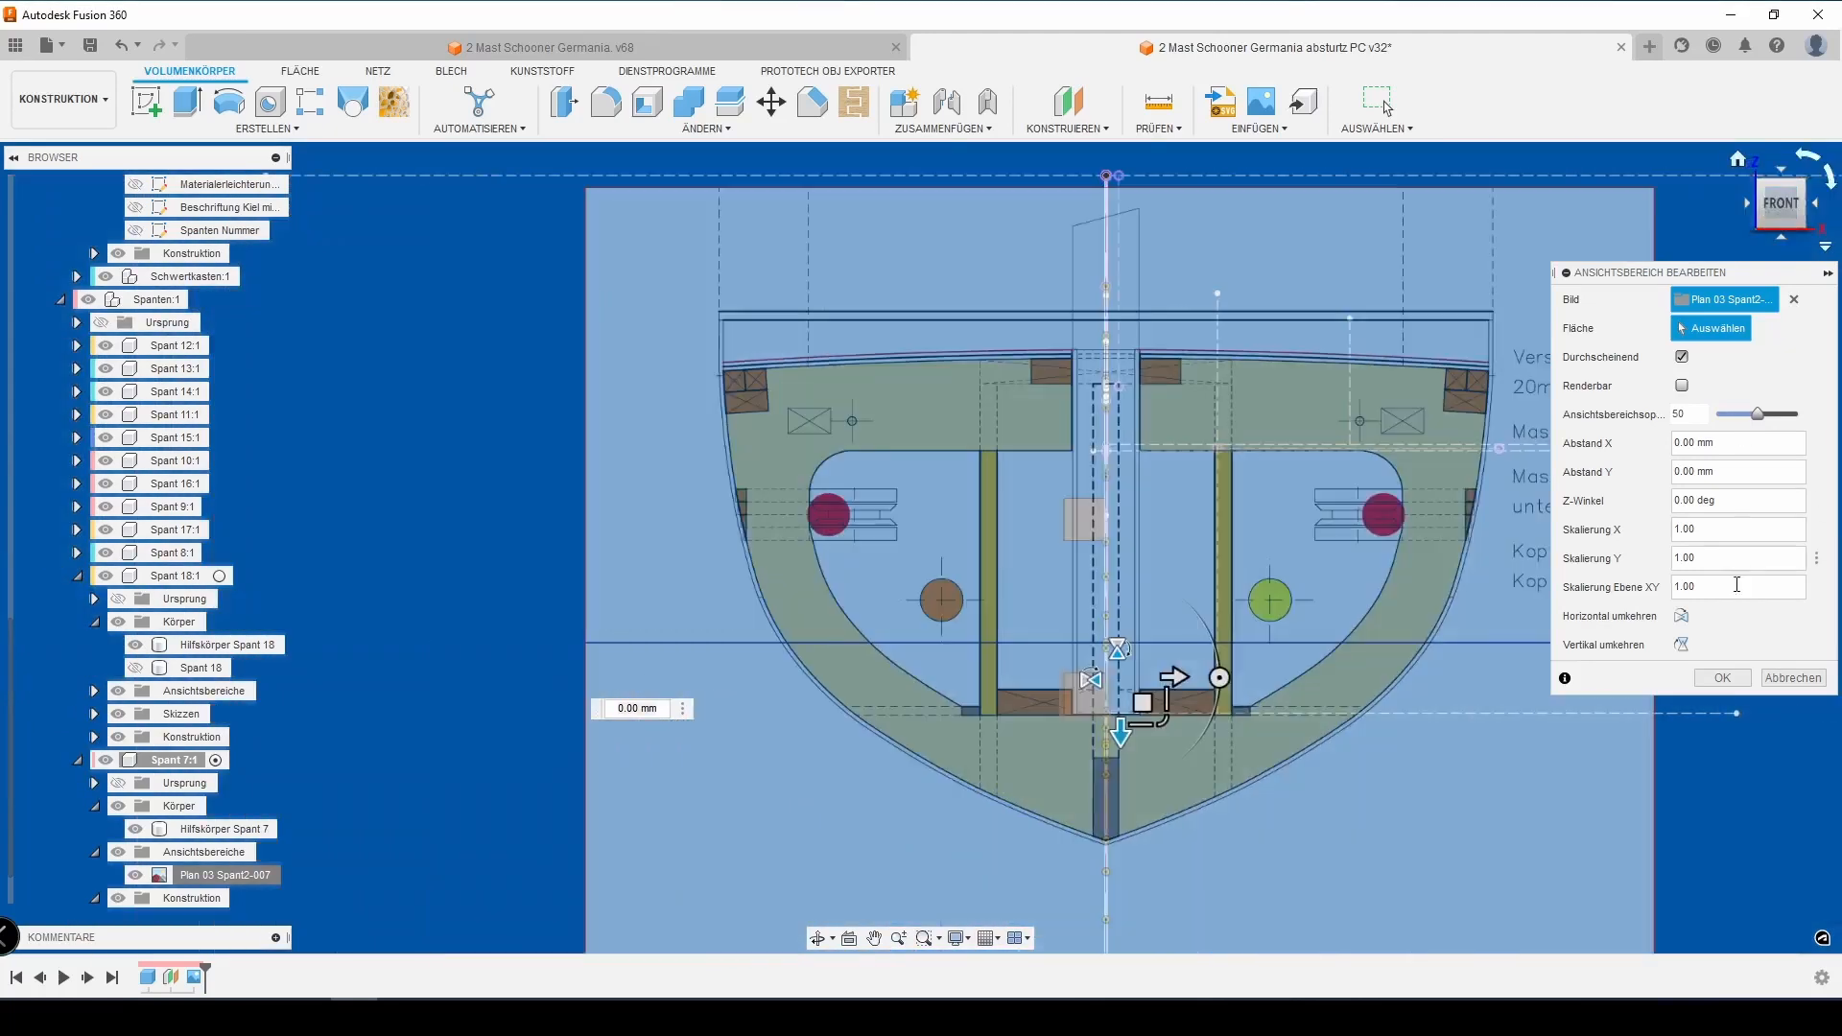
left_click(1723, 679)
key("ctrl+s")
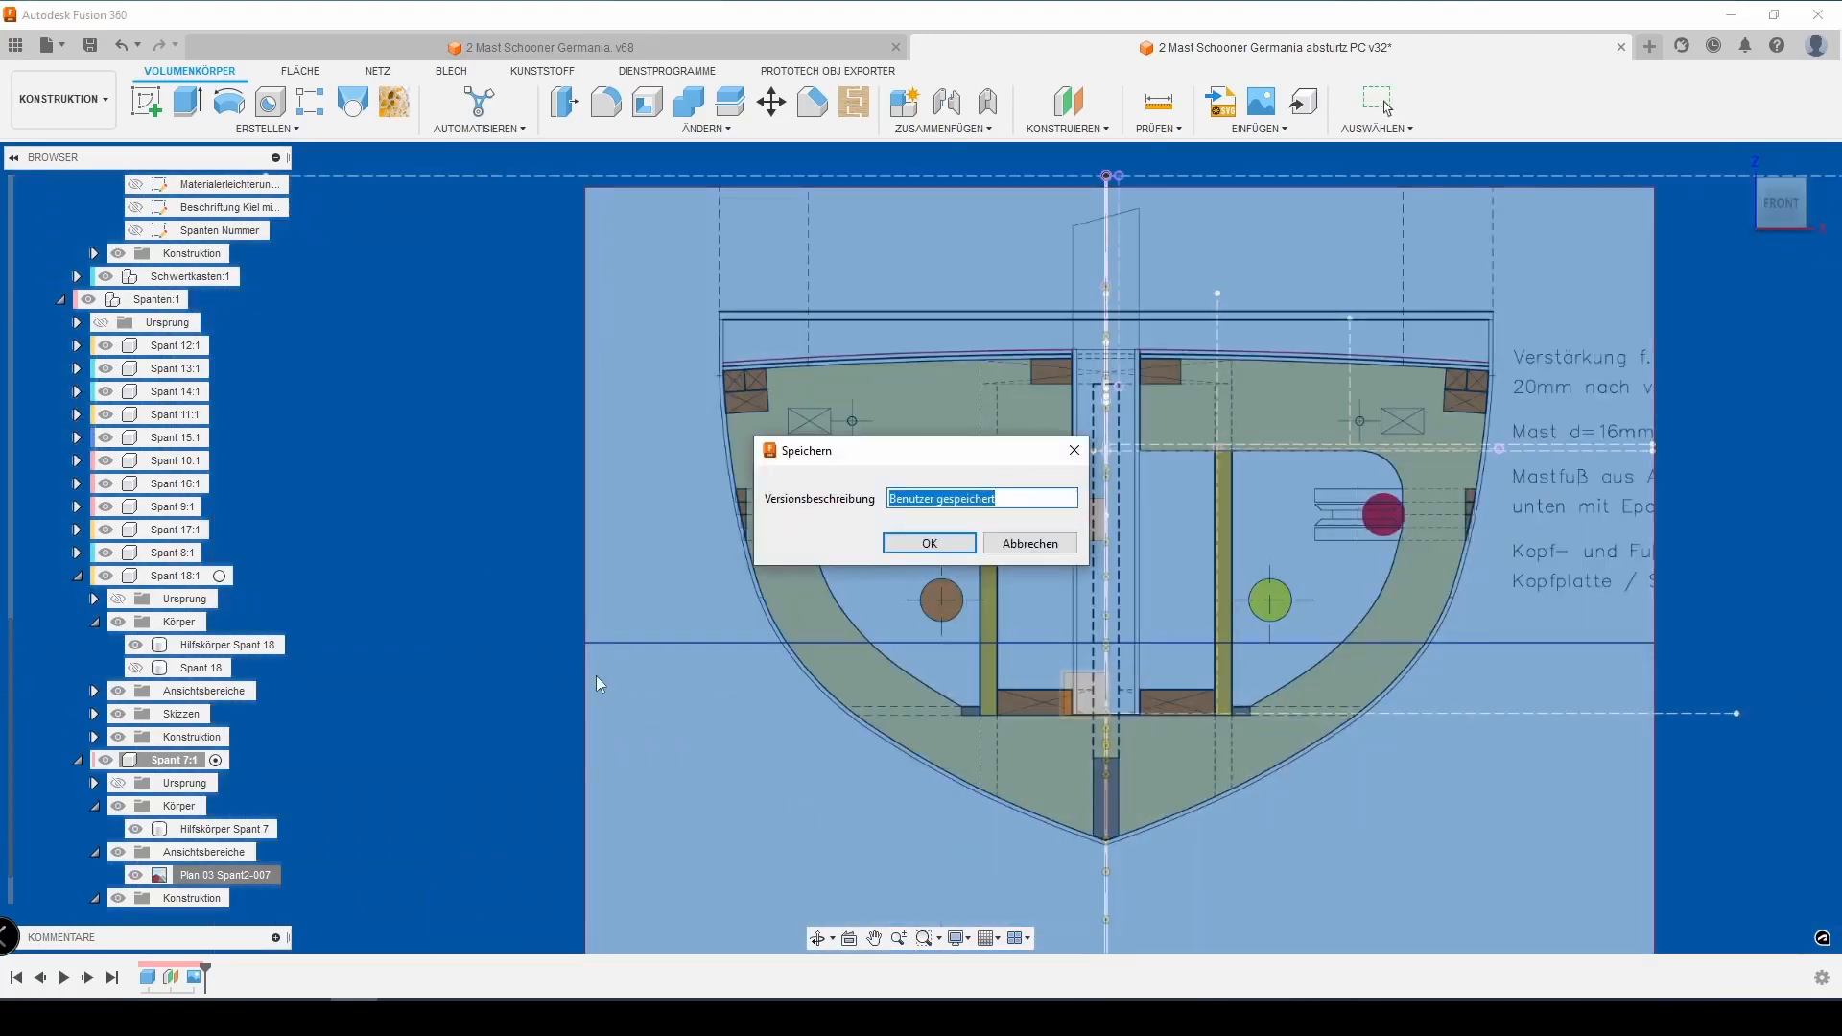
key("Return")
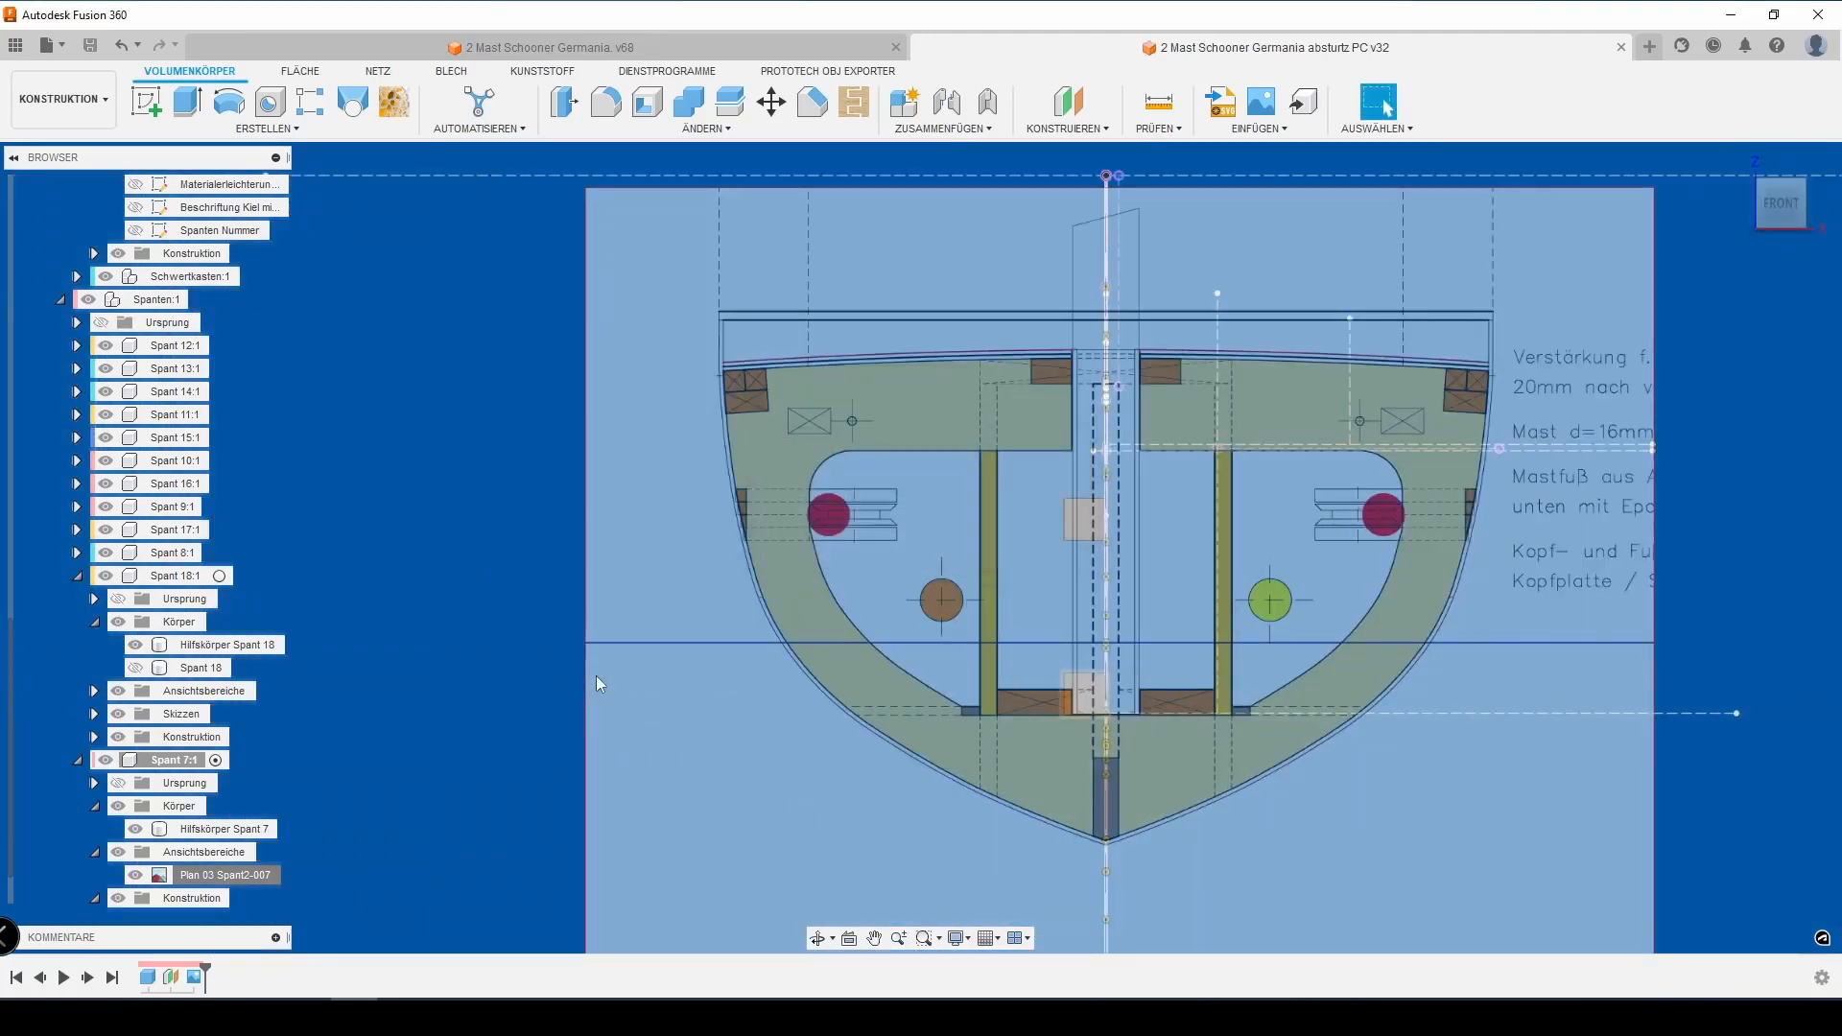
scroll(143, 657, "down", 1)
left_click(147, 101)
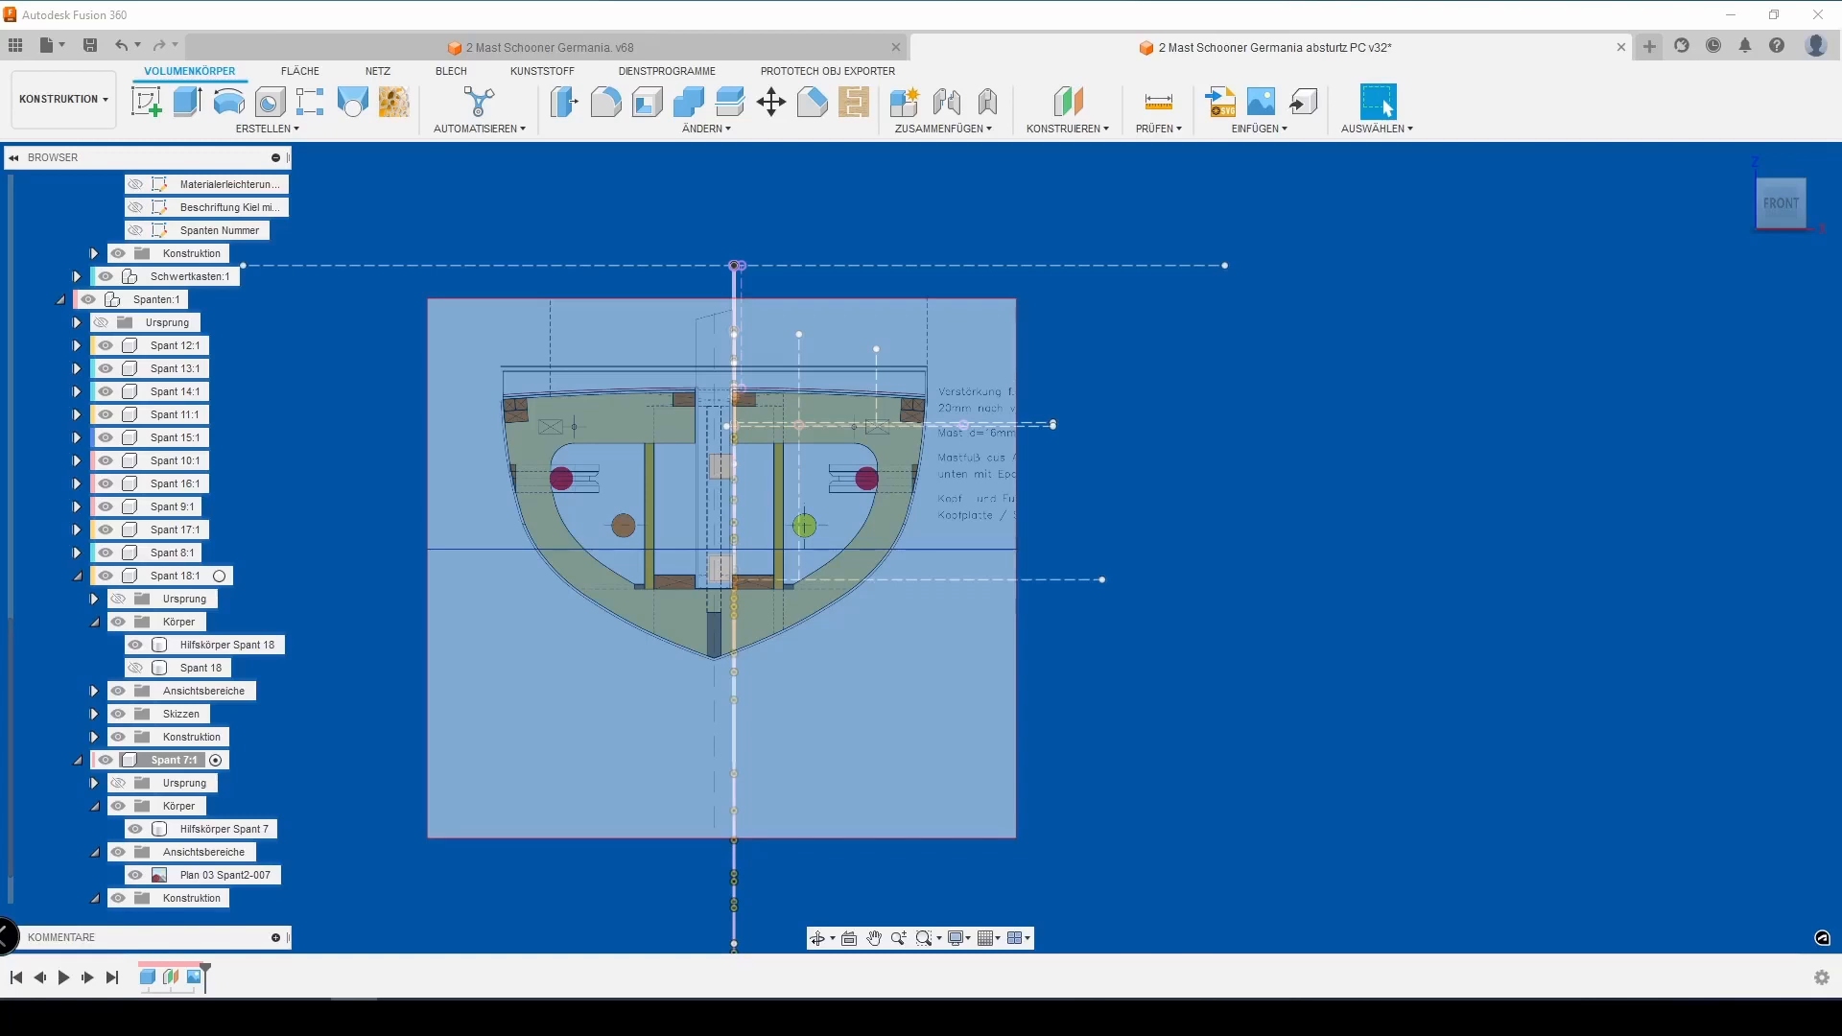
Calibrate the Spant 7 canvas between the two side edges of the keel section to 6 mm
right_click(200, 873)
left_click(253, 715)
scroll(722, 614, "up", 3)
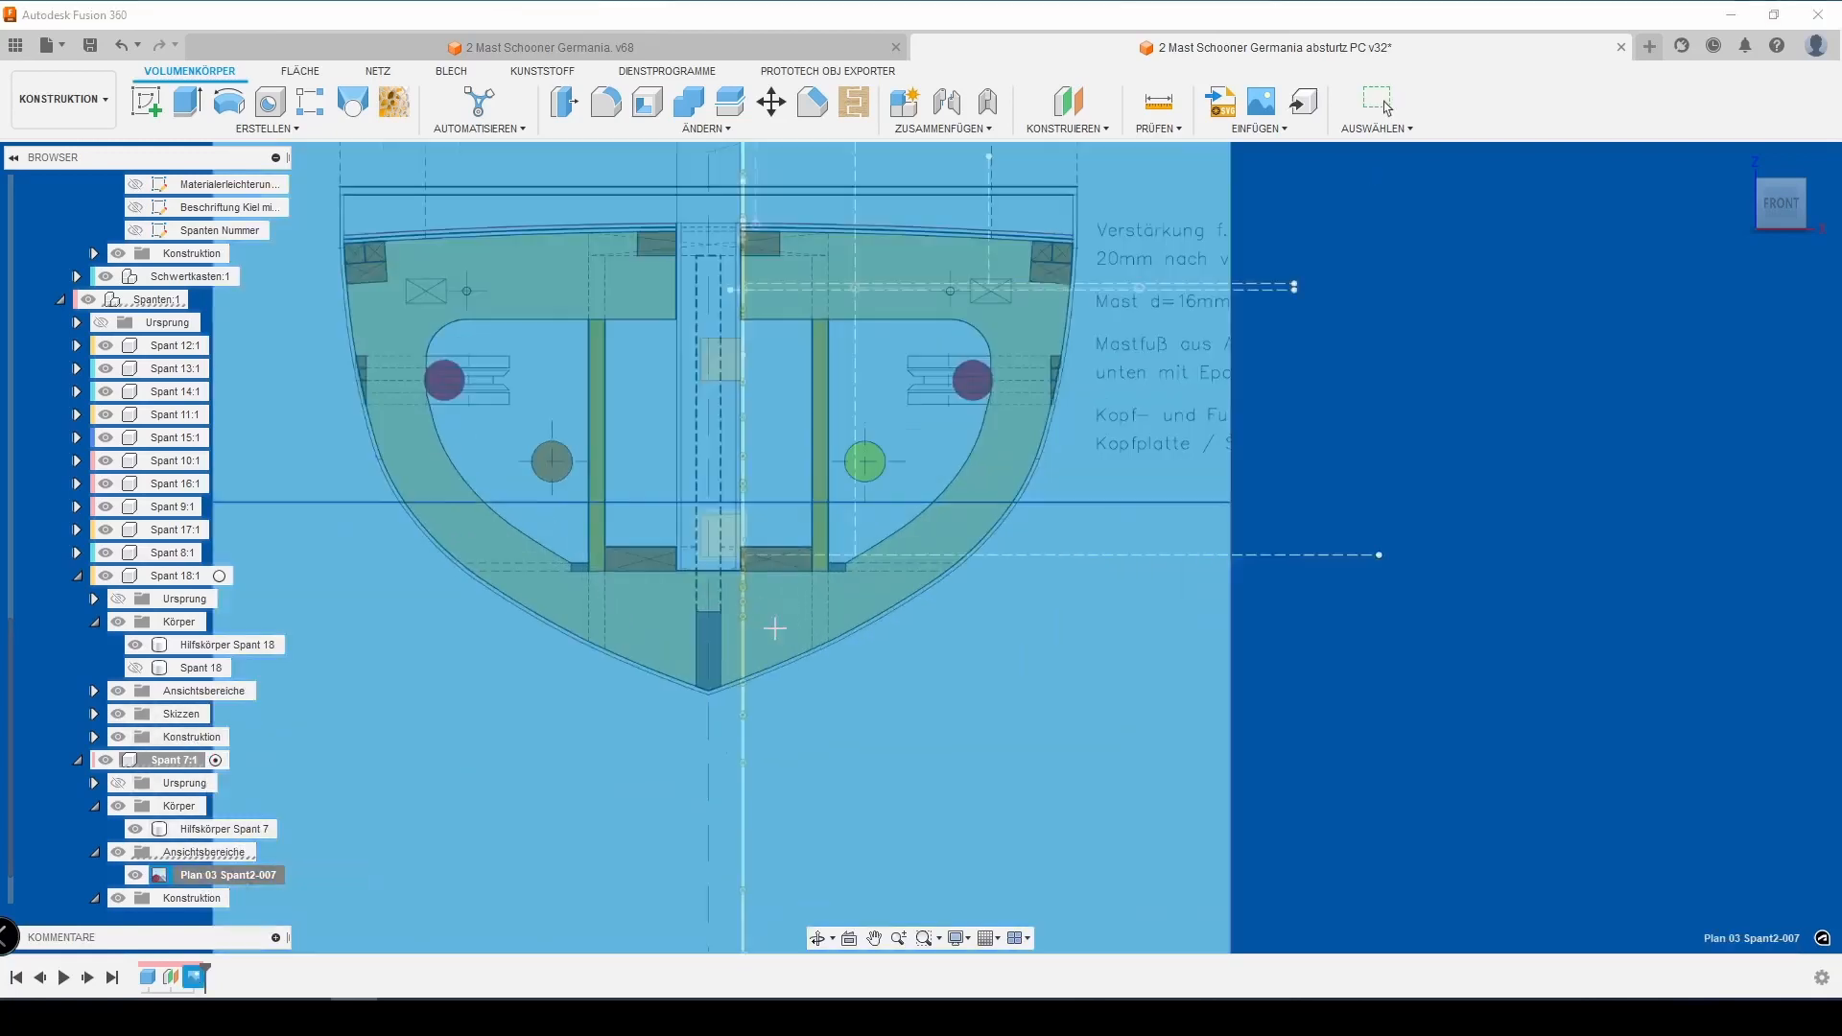
scroll(776, 628, "up", 5)
left_click(662, 621)
left_click(780, 621)
type("6")
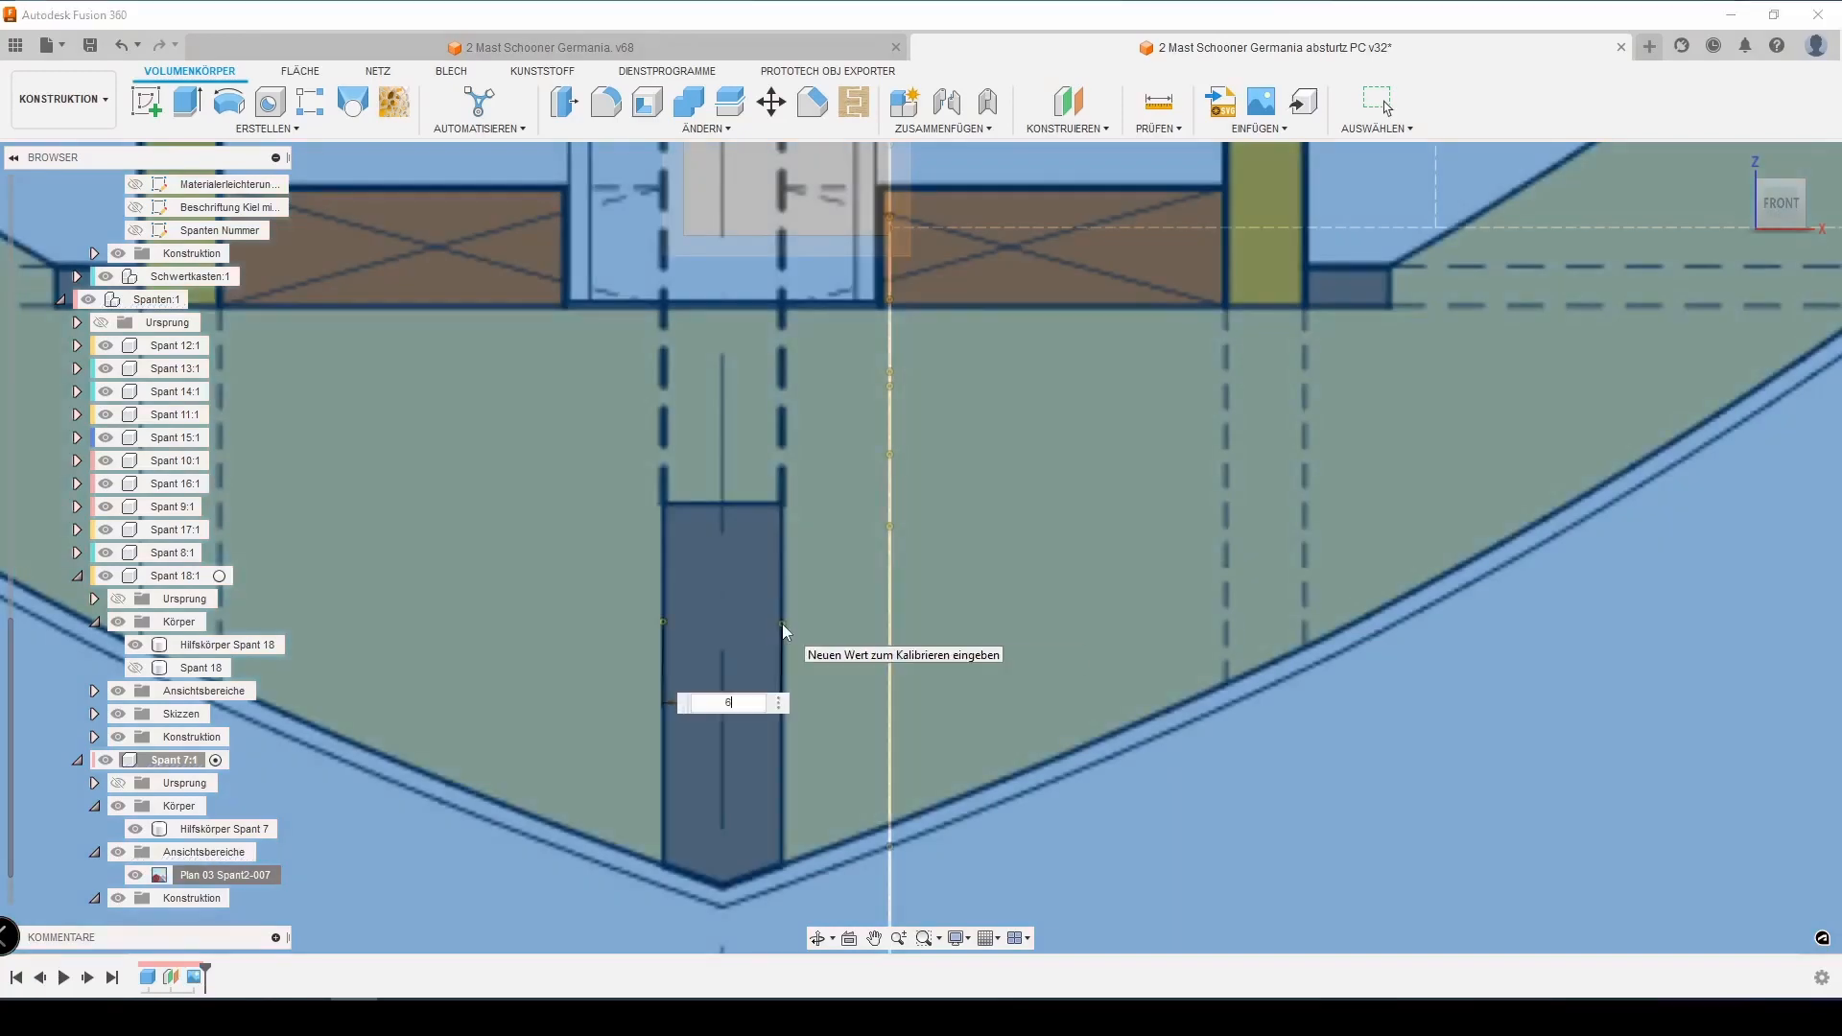
key("Return")
Move the calibrated canvas sideways onto the keel centre line with a Y offset of 8.25 mm
right_click(219, 875)
left_click(261, 705)
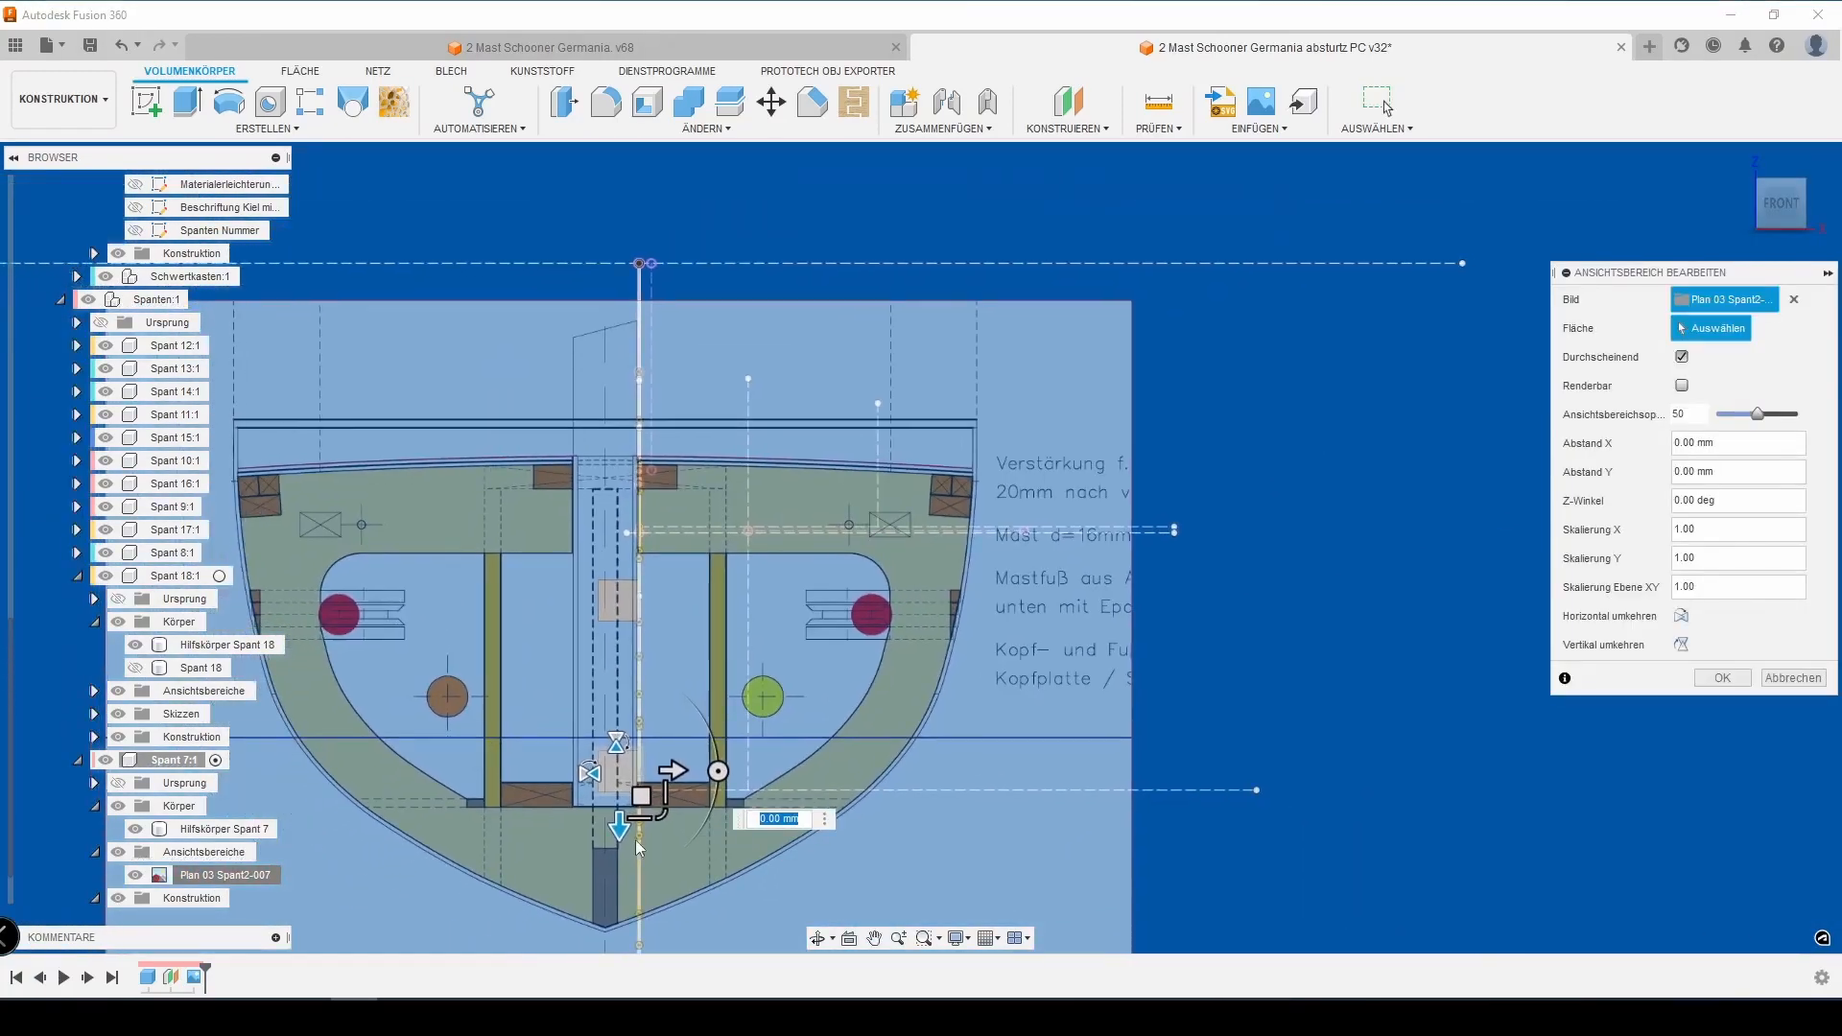
left_click_drag(672, 772, 689, 773)
type("9")
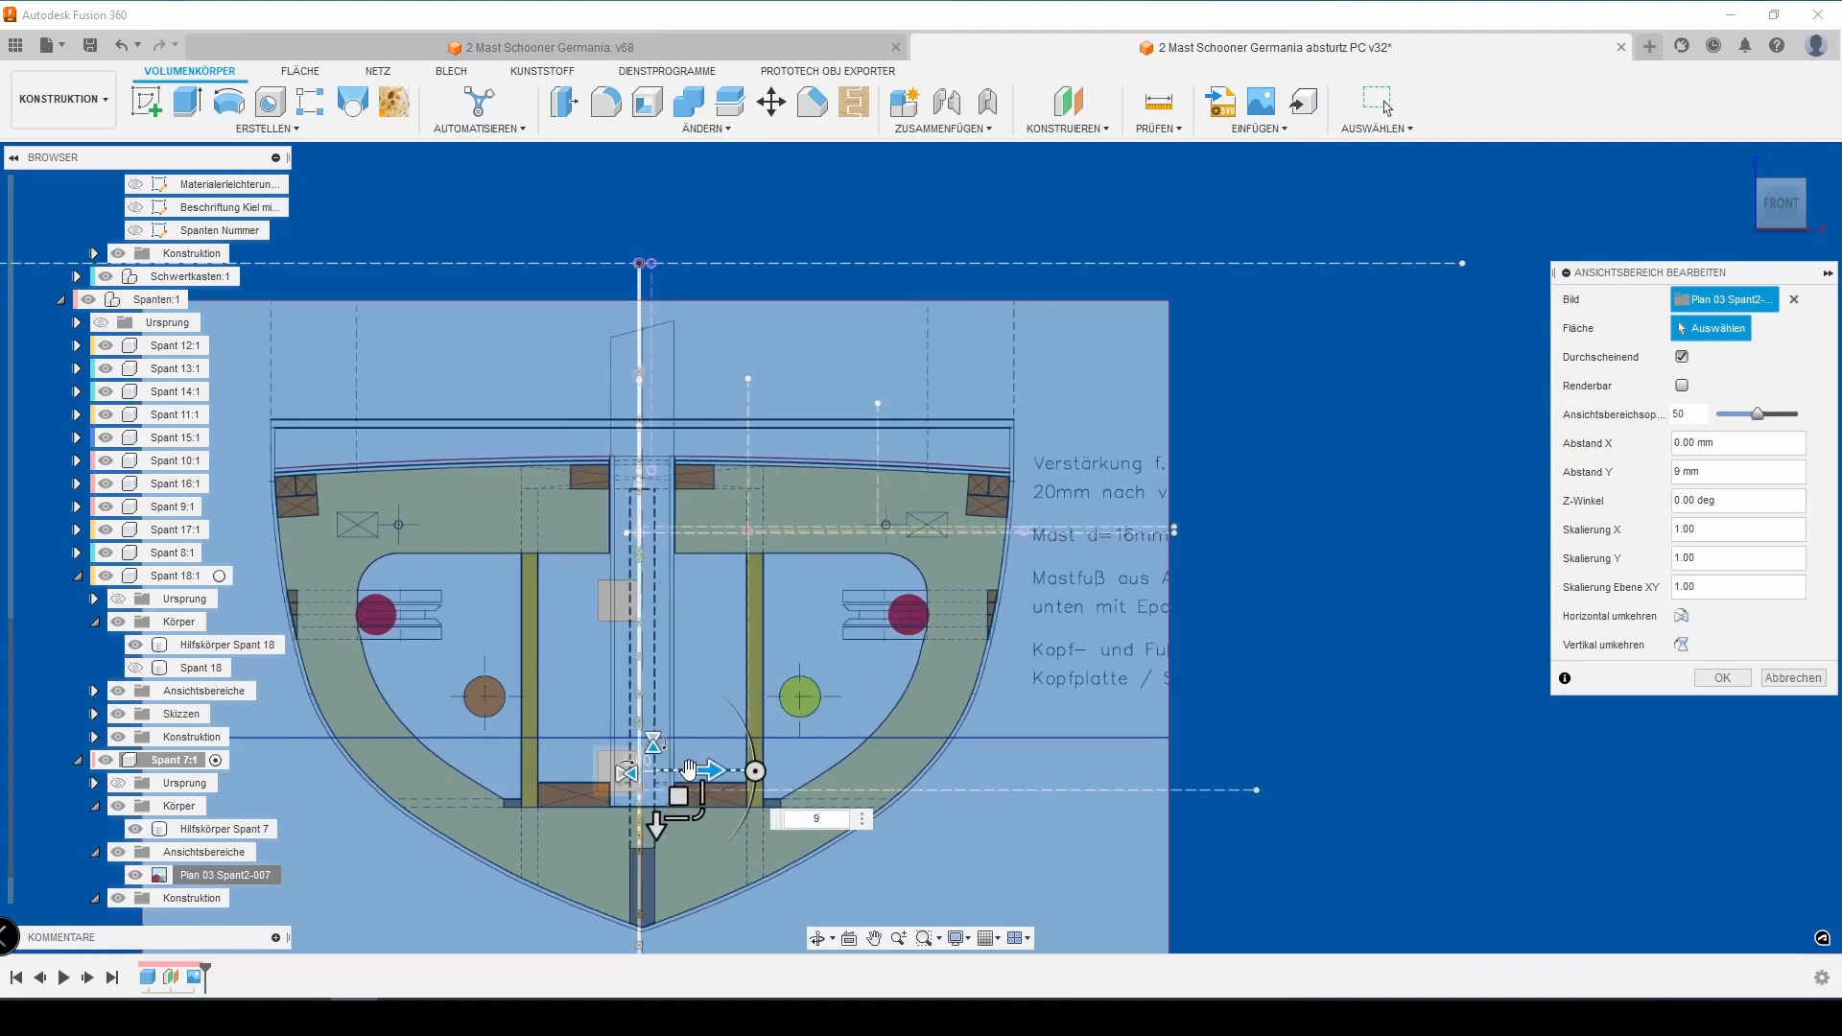
key("Return")
right_click(219, 875)
left_click(261, 703)
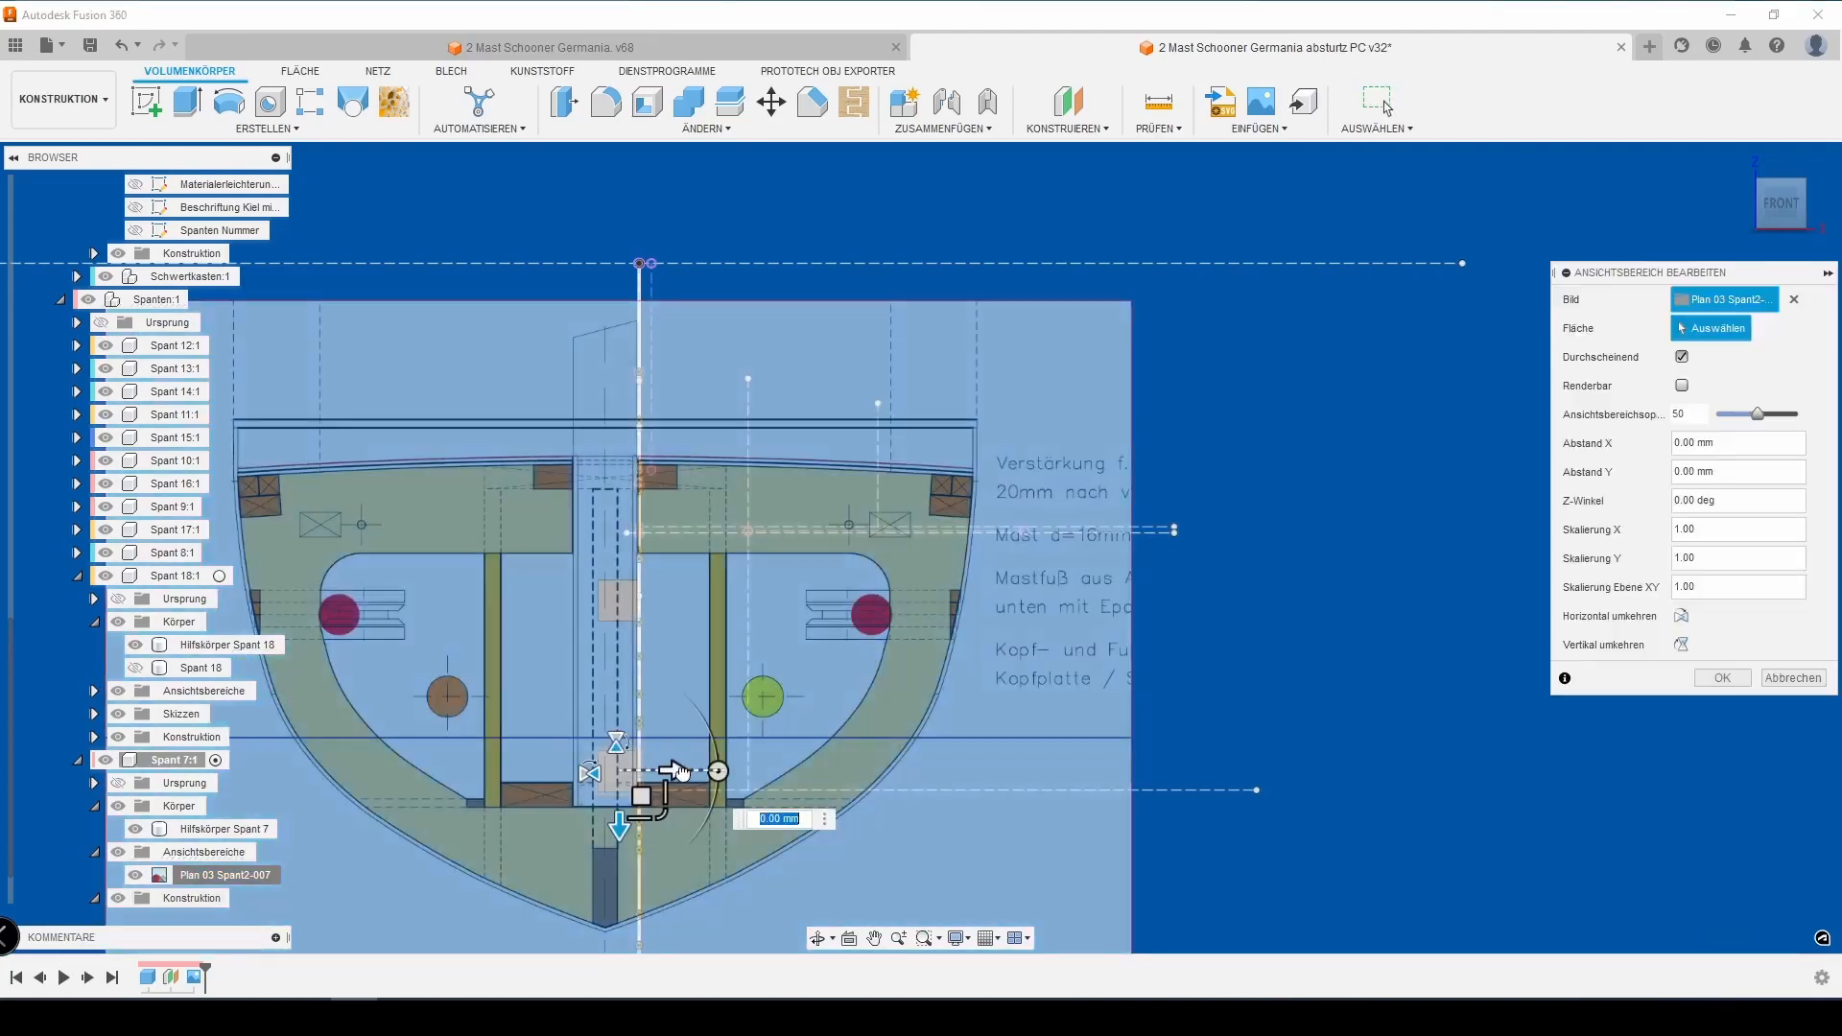
type("8")
scroll(613, 613, "up", 5)
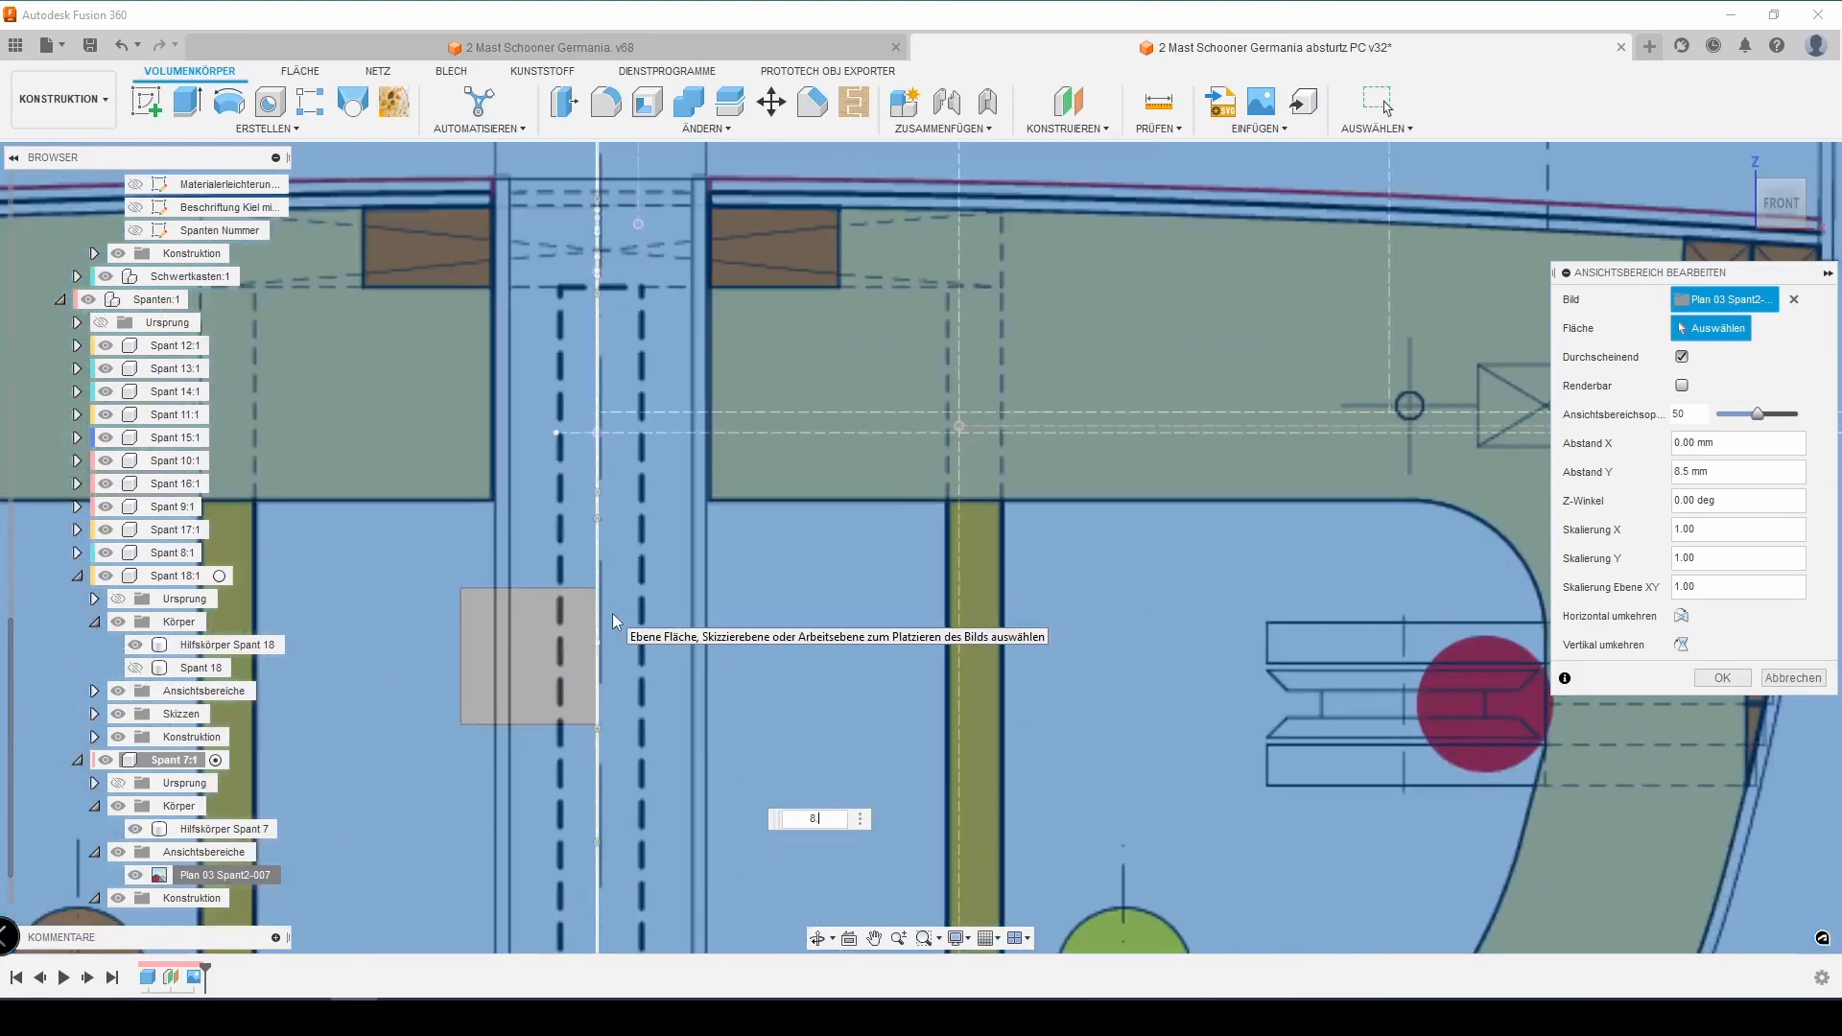
type(".25")
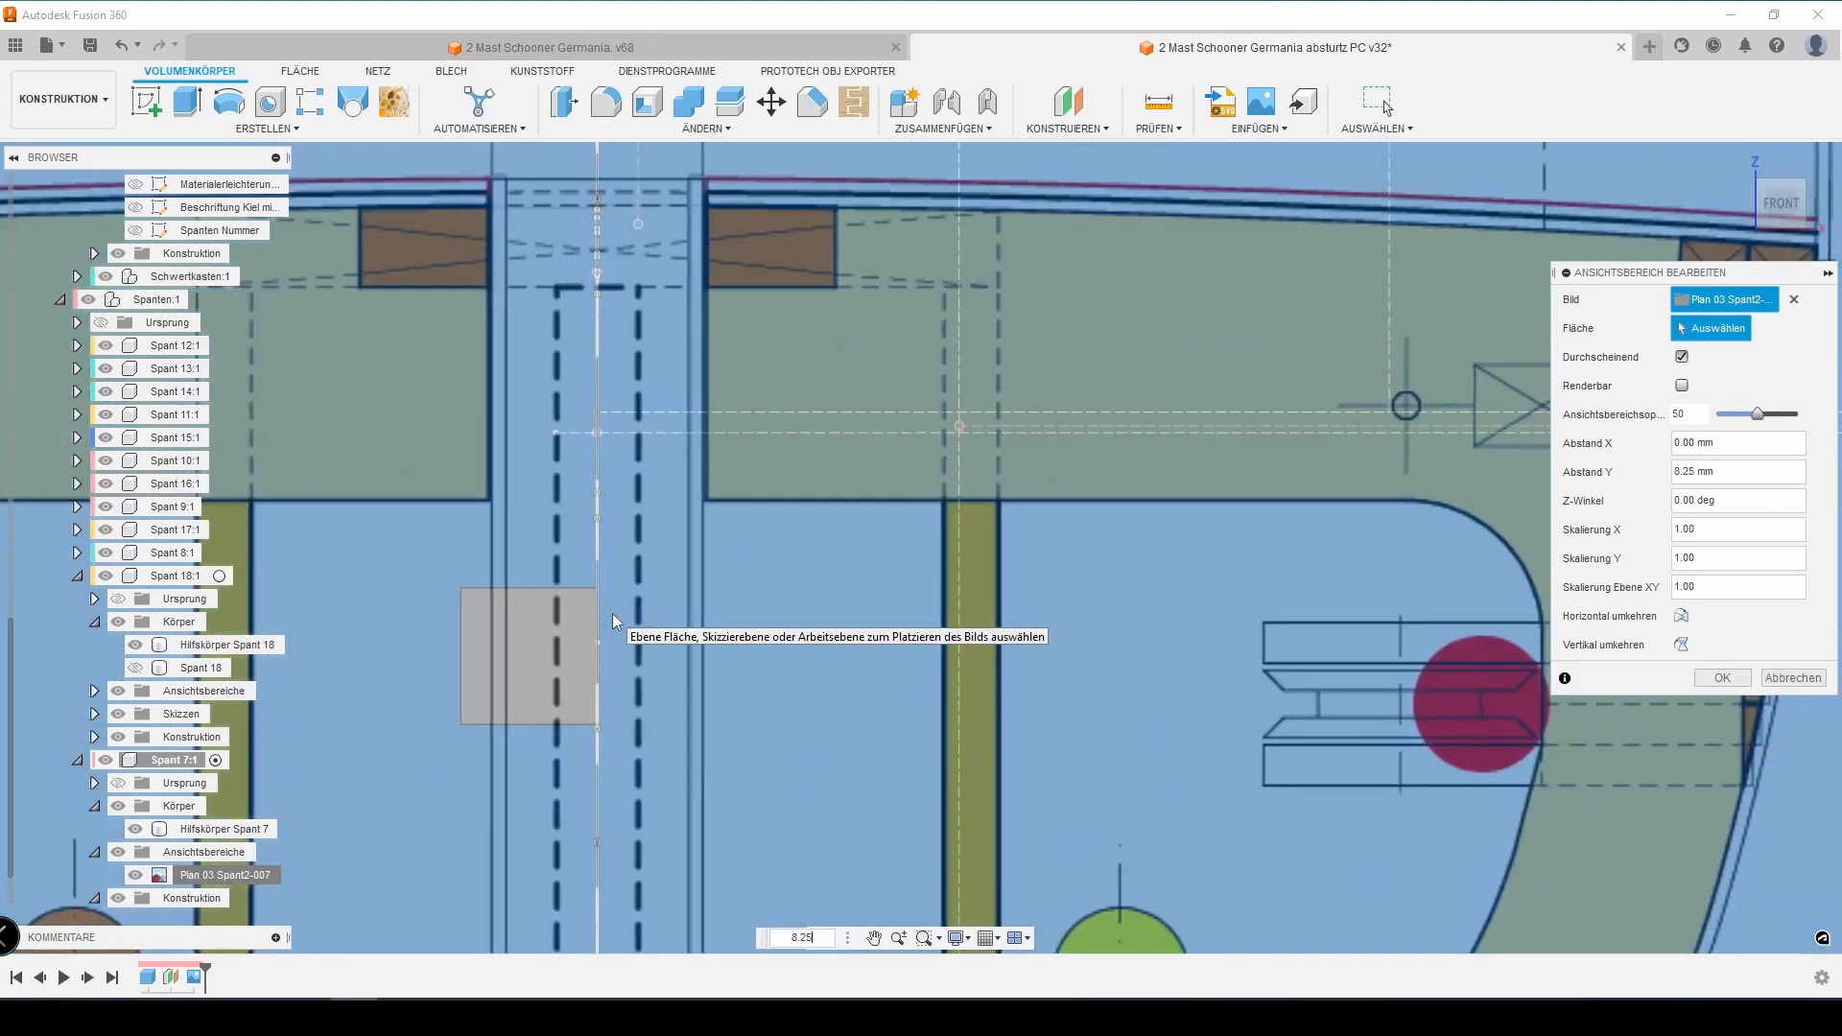
Set the canvas X offset to -4.2 mm to align the plan vertically with the keel notch
scroll(595, 617, "down", 5)
key("Tab")
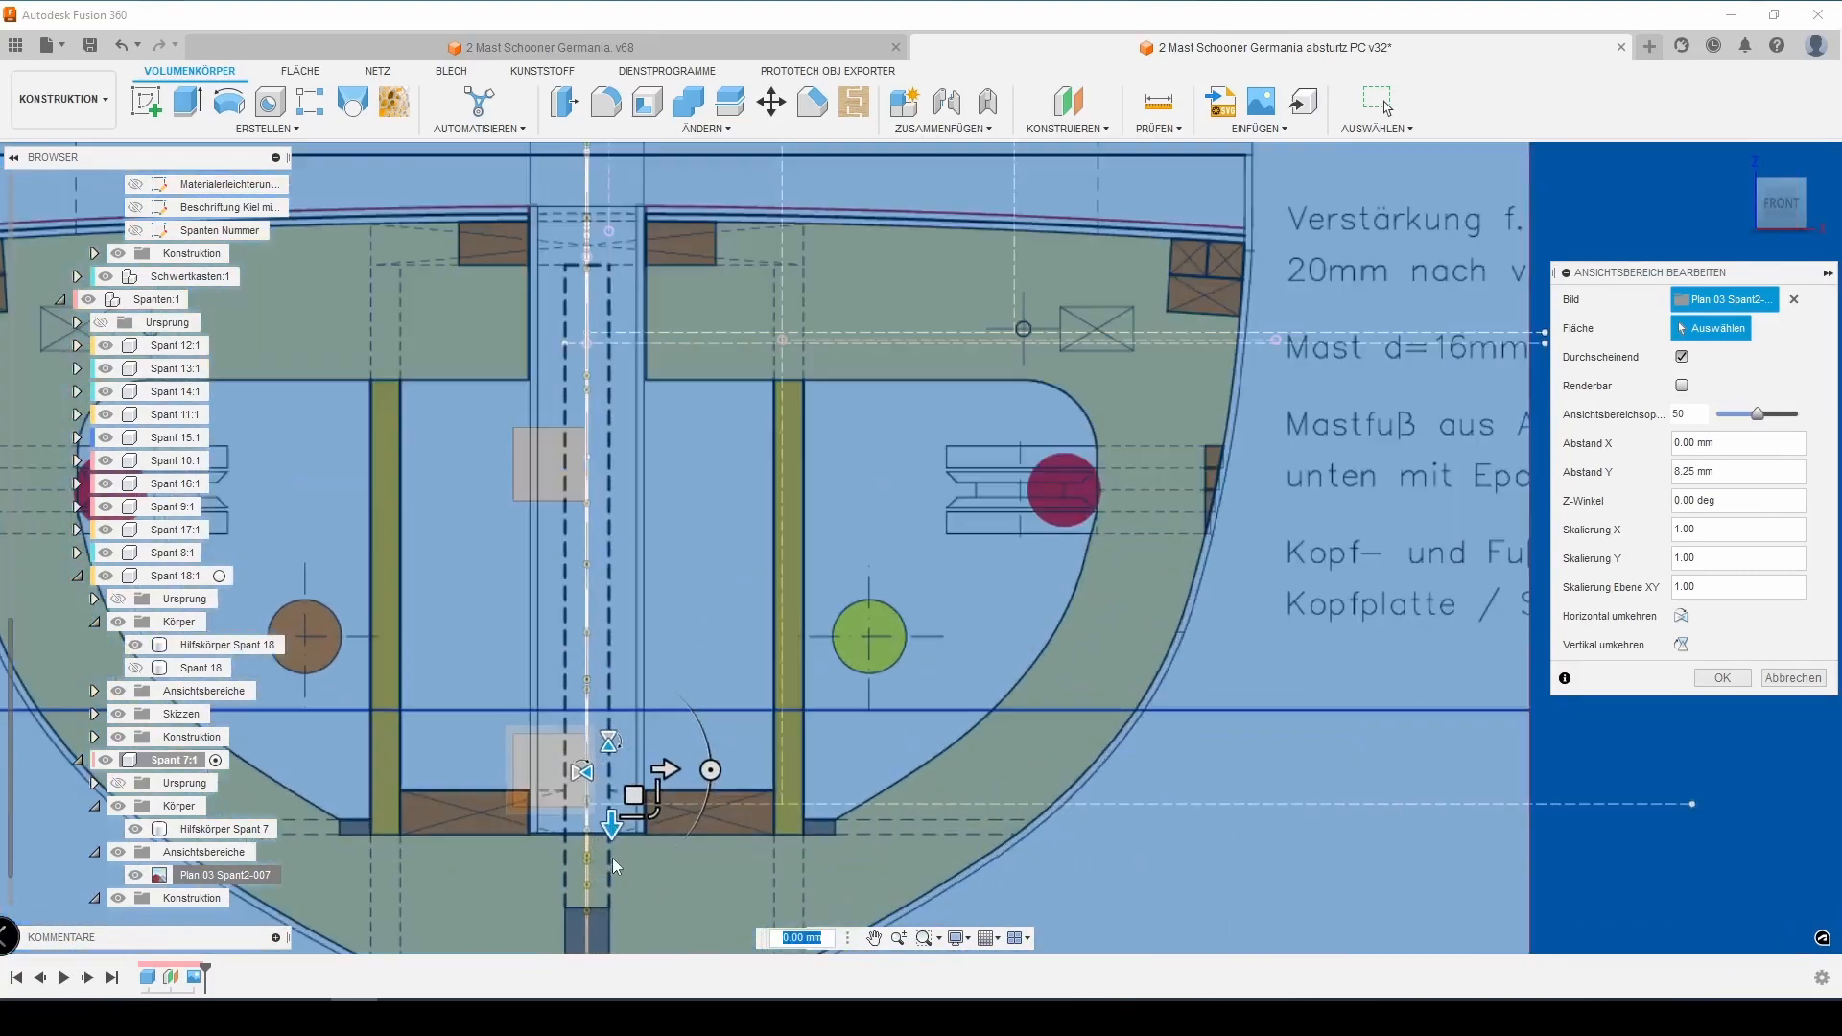
scroll(612, 857, "up", 2)
type("-4.5")
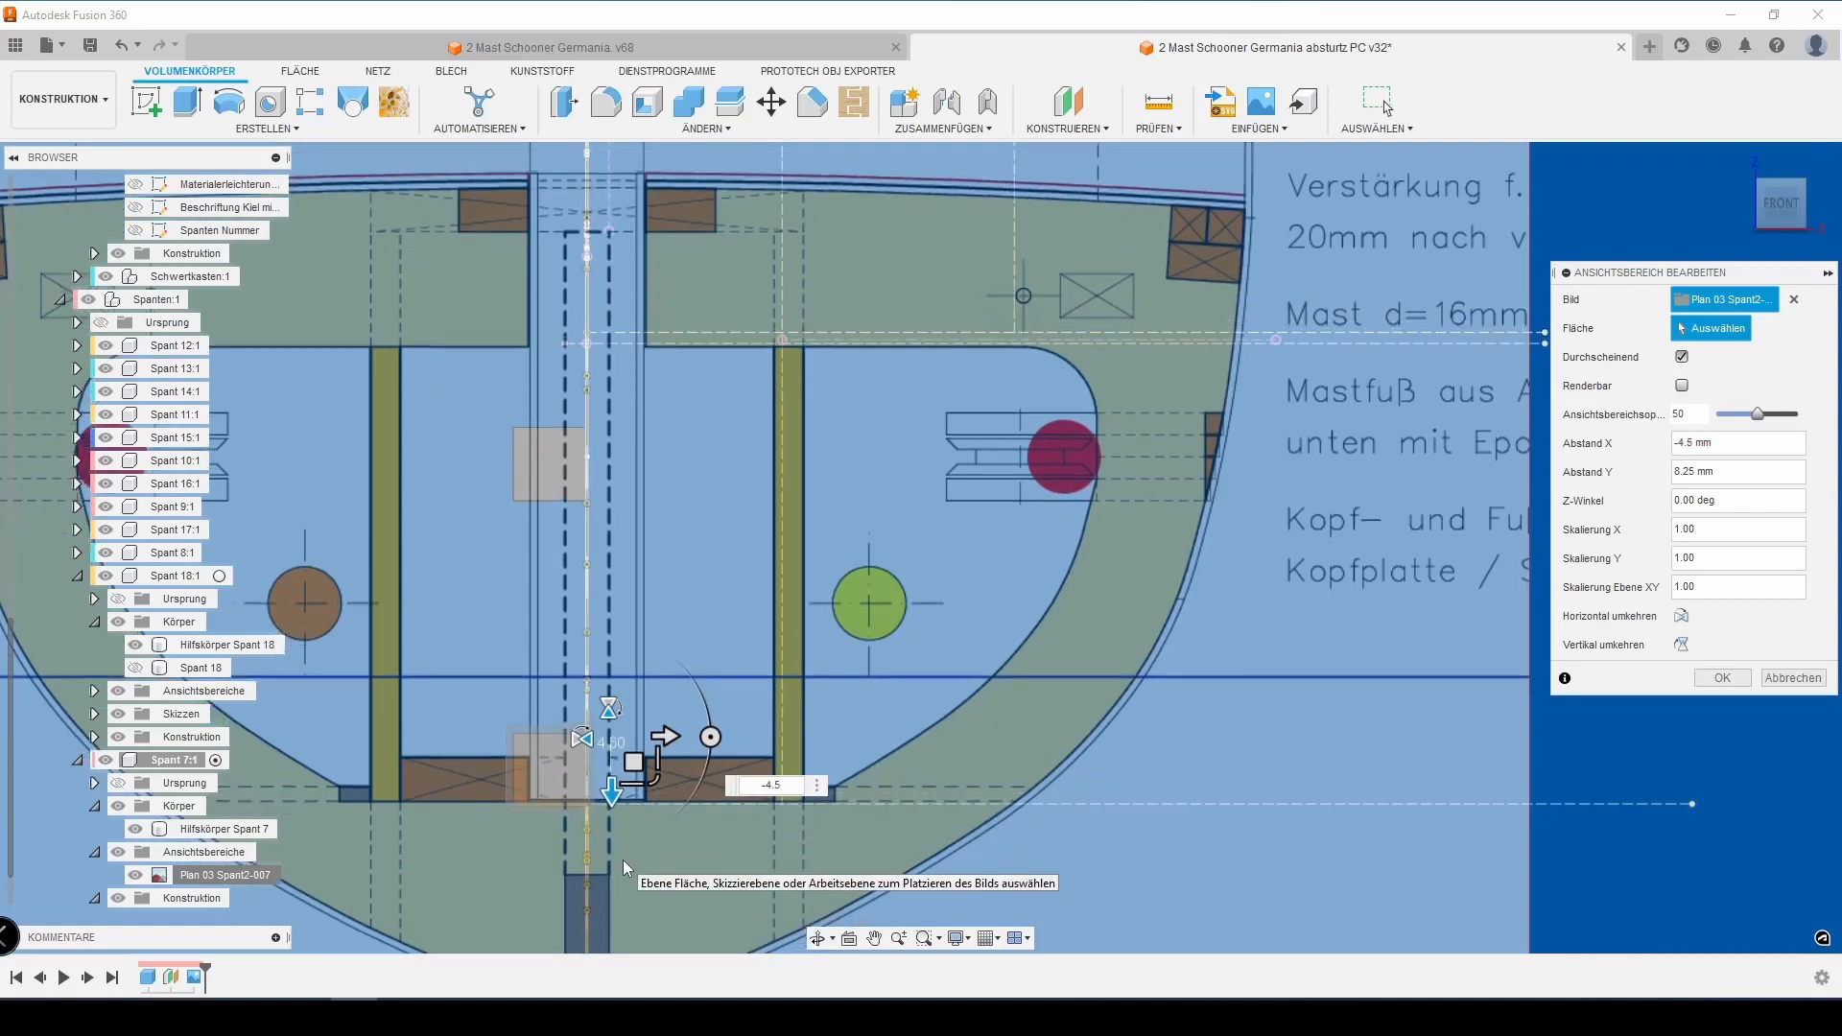
key("BackSpace")
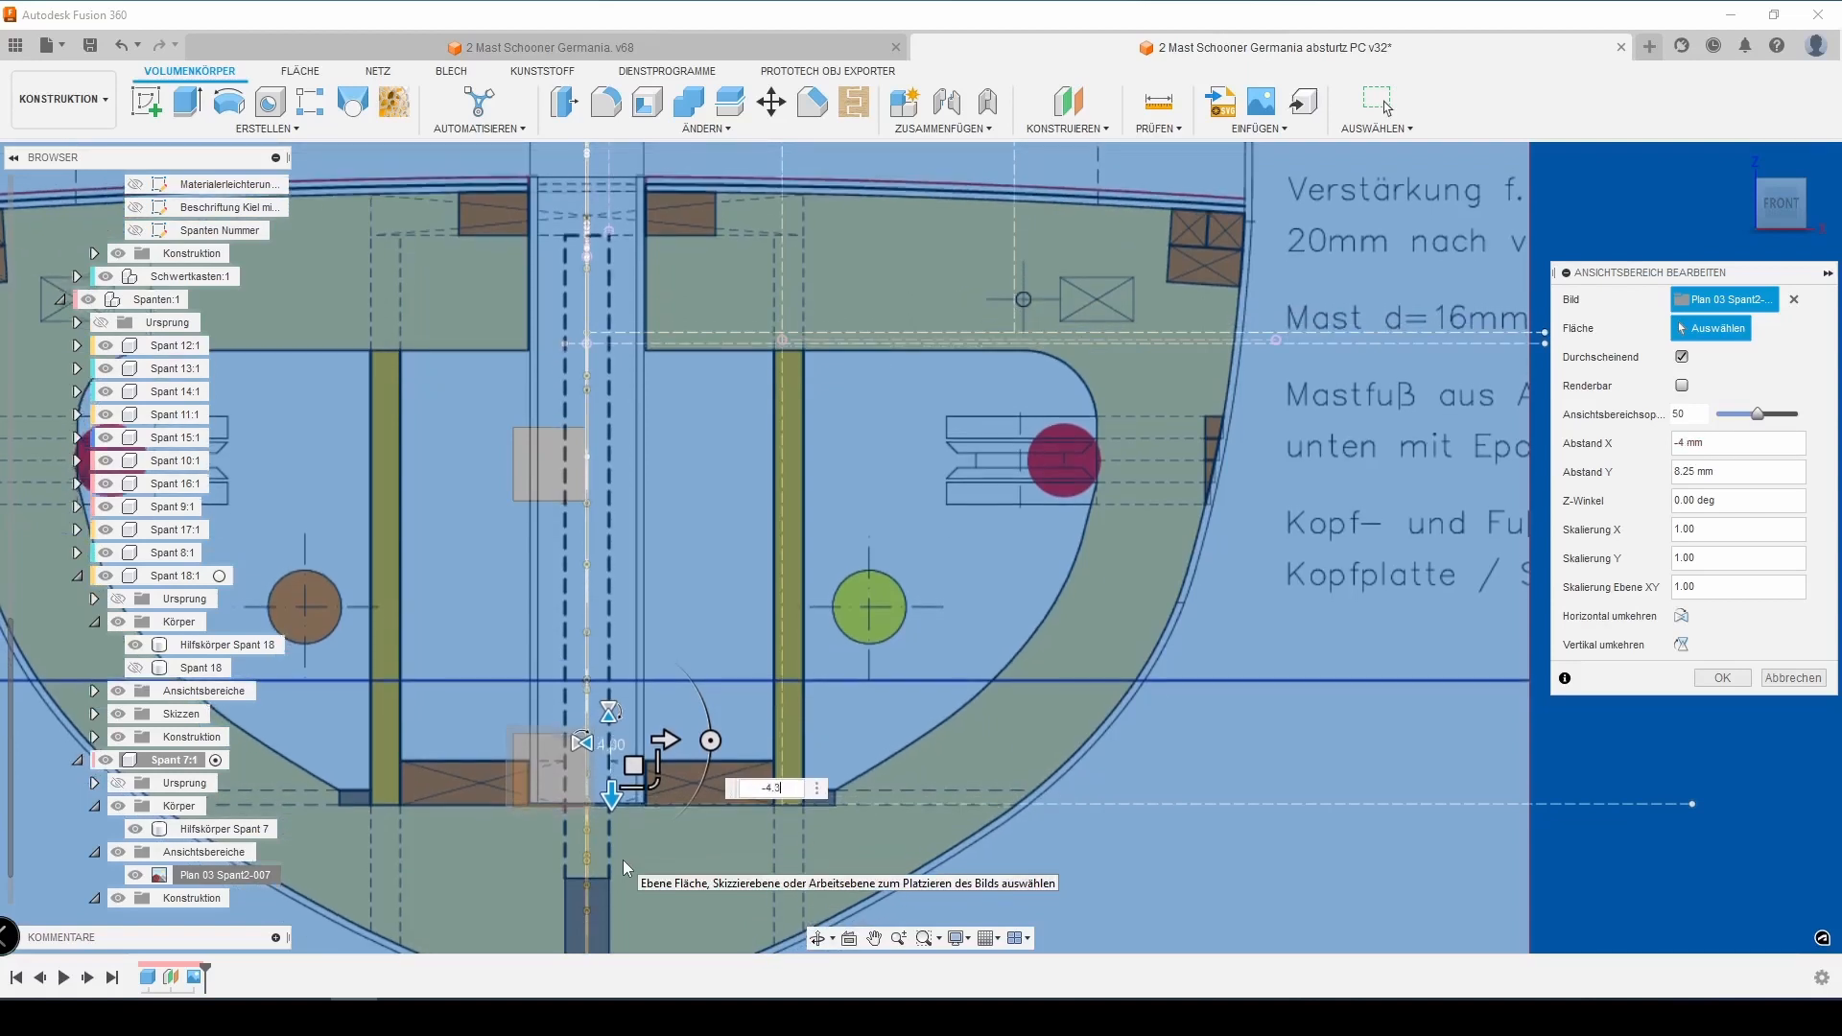
type("2")
scroll(557, 750, "down", 4)
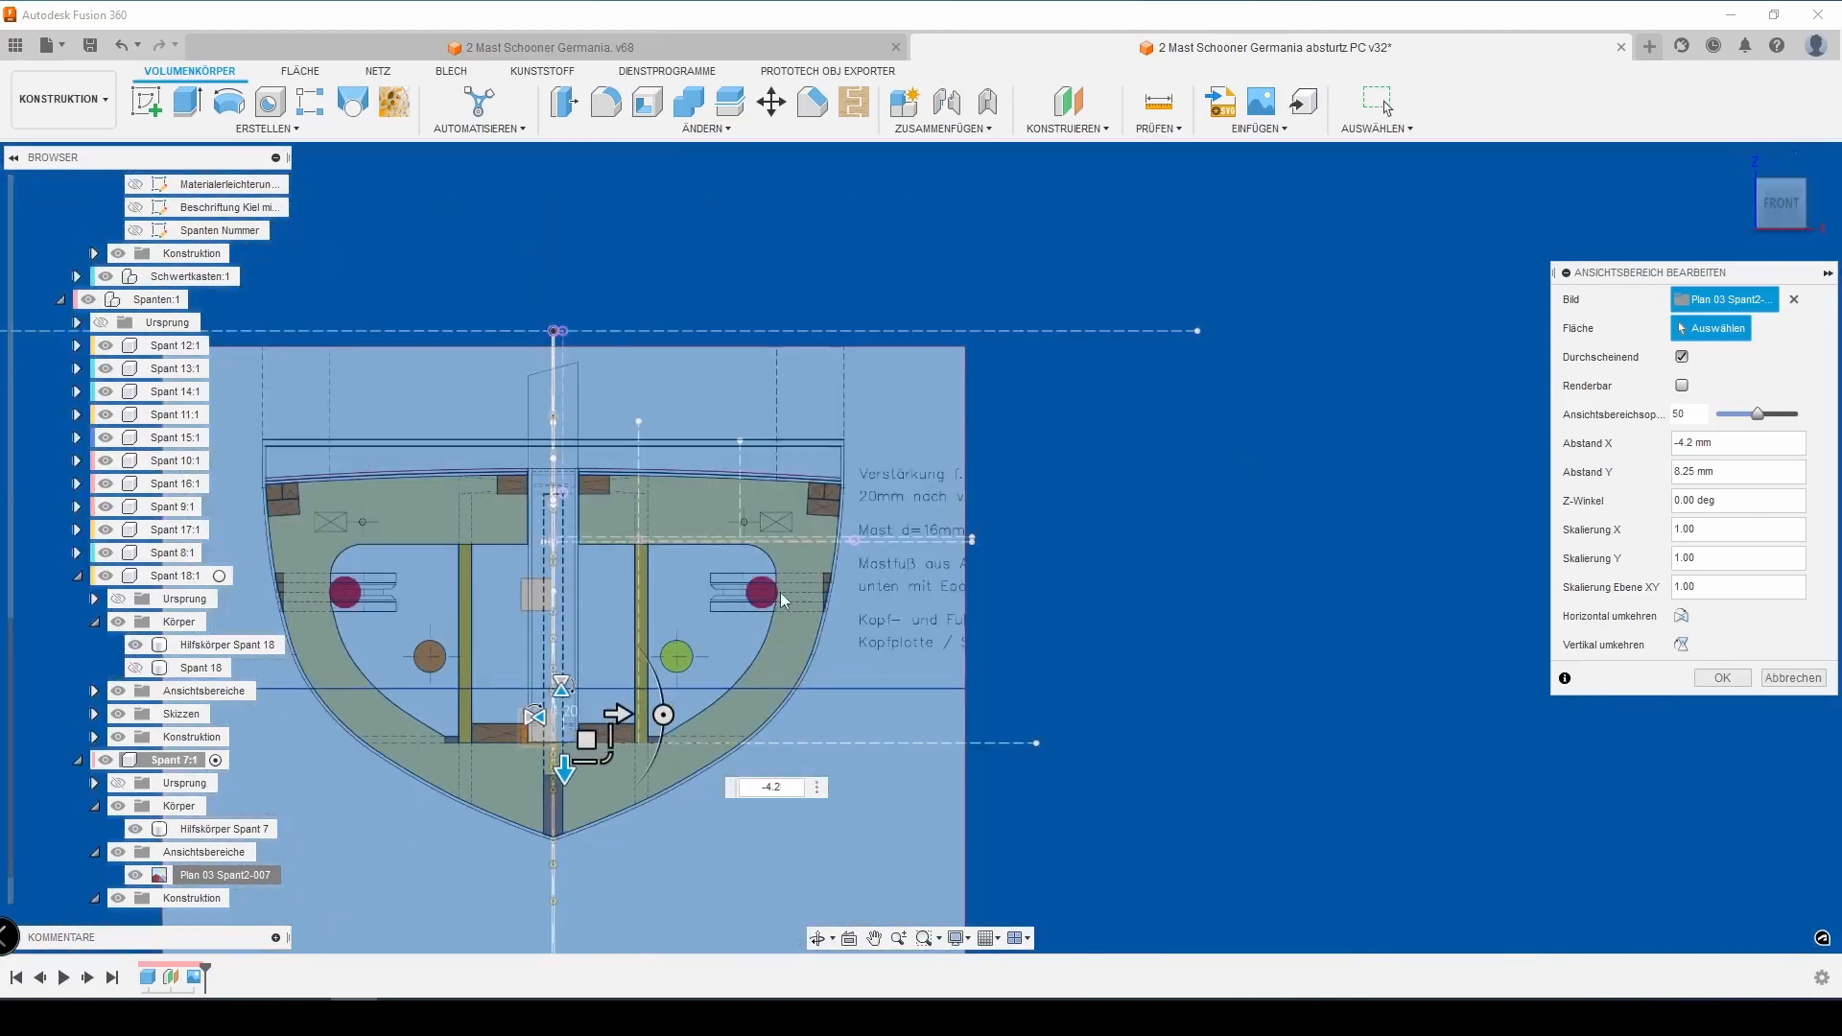
Compare the canvas with the keel sketch from an angled view, scale it to 1.01, and accept the edit
left_click(1804, 204)
scroll(1286, 490, "down", 4)
scroll(761, 566, "up", 4)
scroll(536, 595, "up", 4)
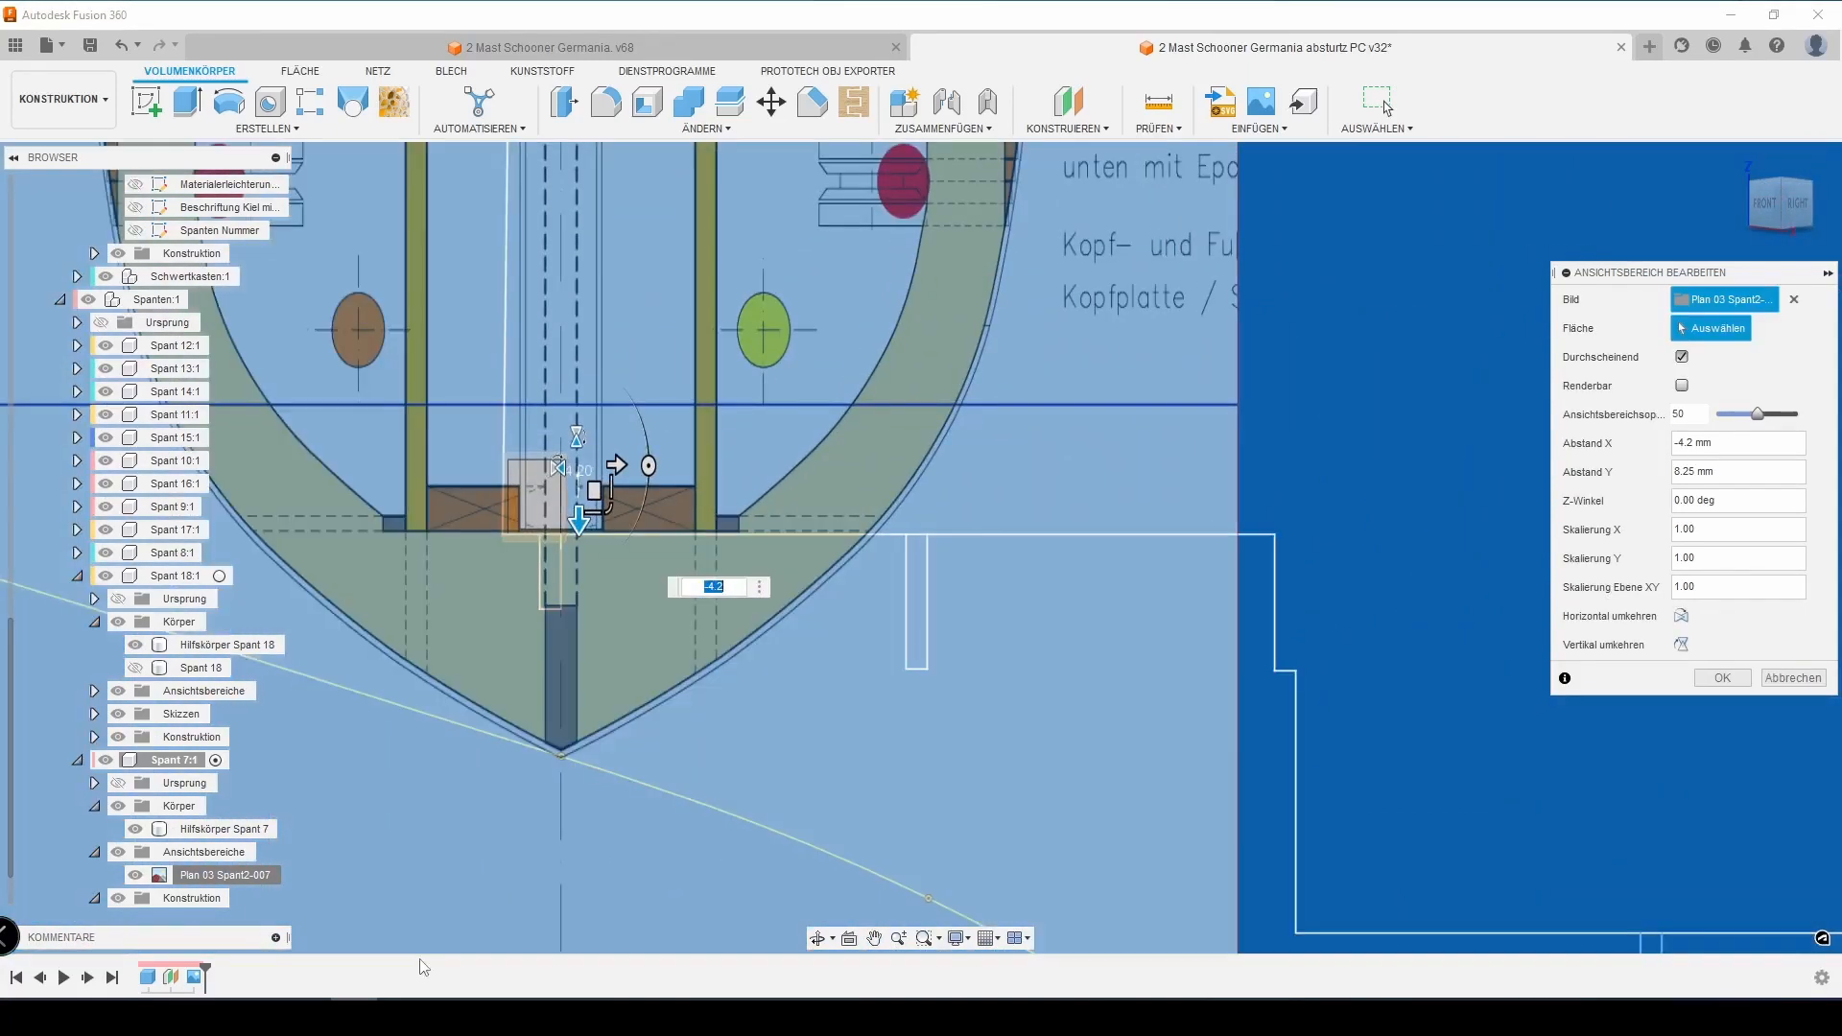
type("1.01")
key("Return")
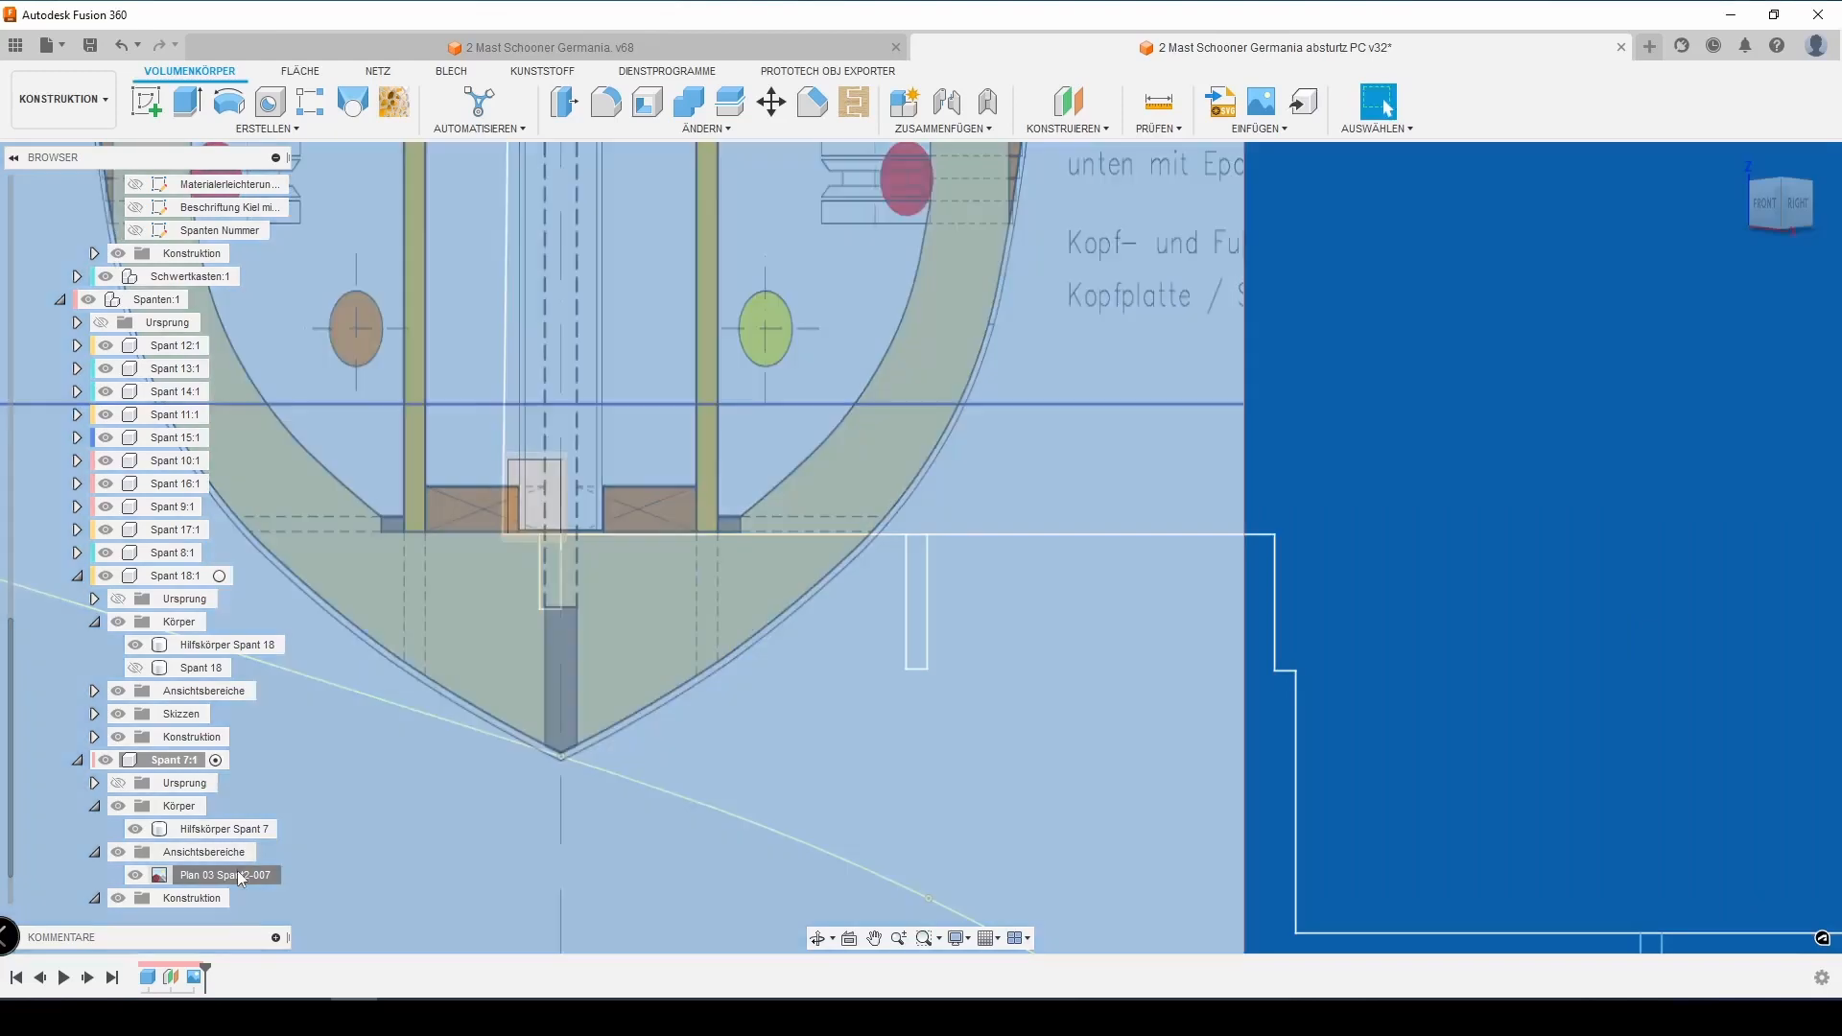
Edit the Spant 7 plan canvas with an X offset of 0.3 mm and accept the change
right_click(237, 874)
left_click(297, 682)
type(".3")
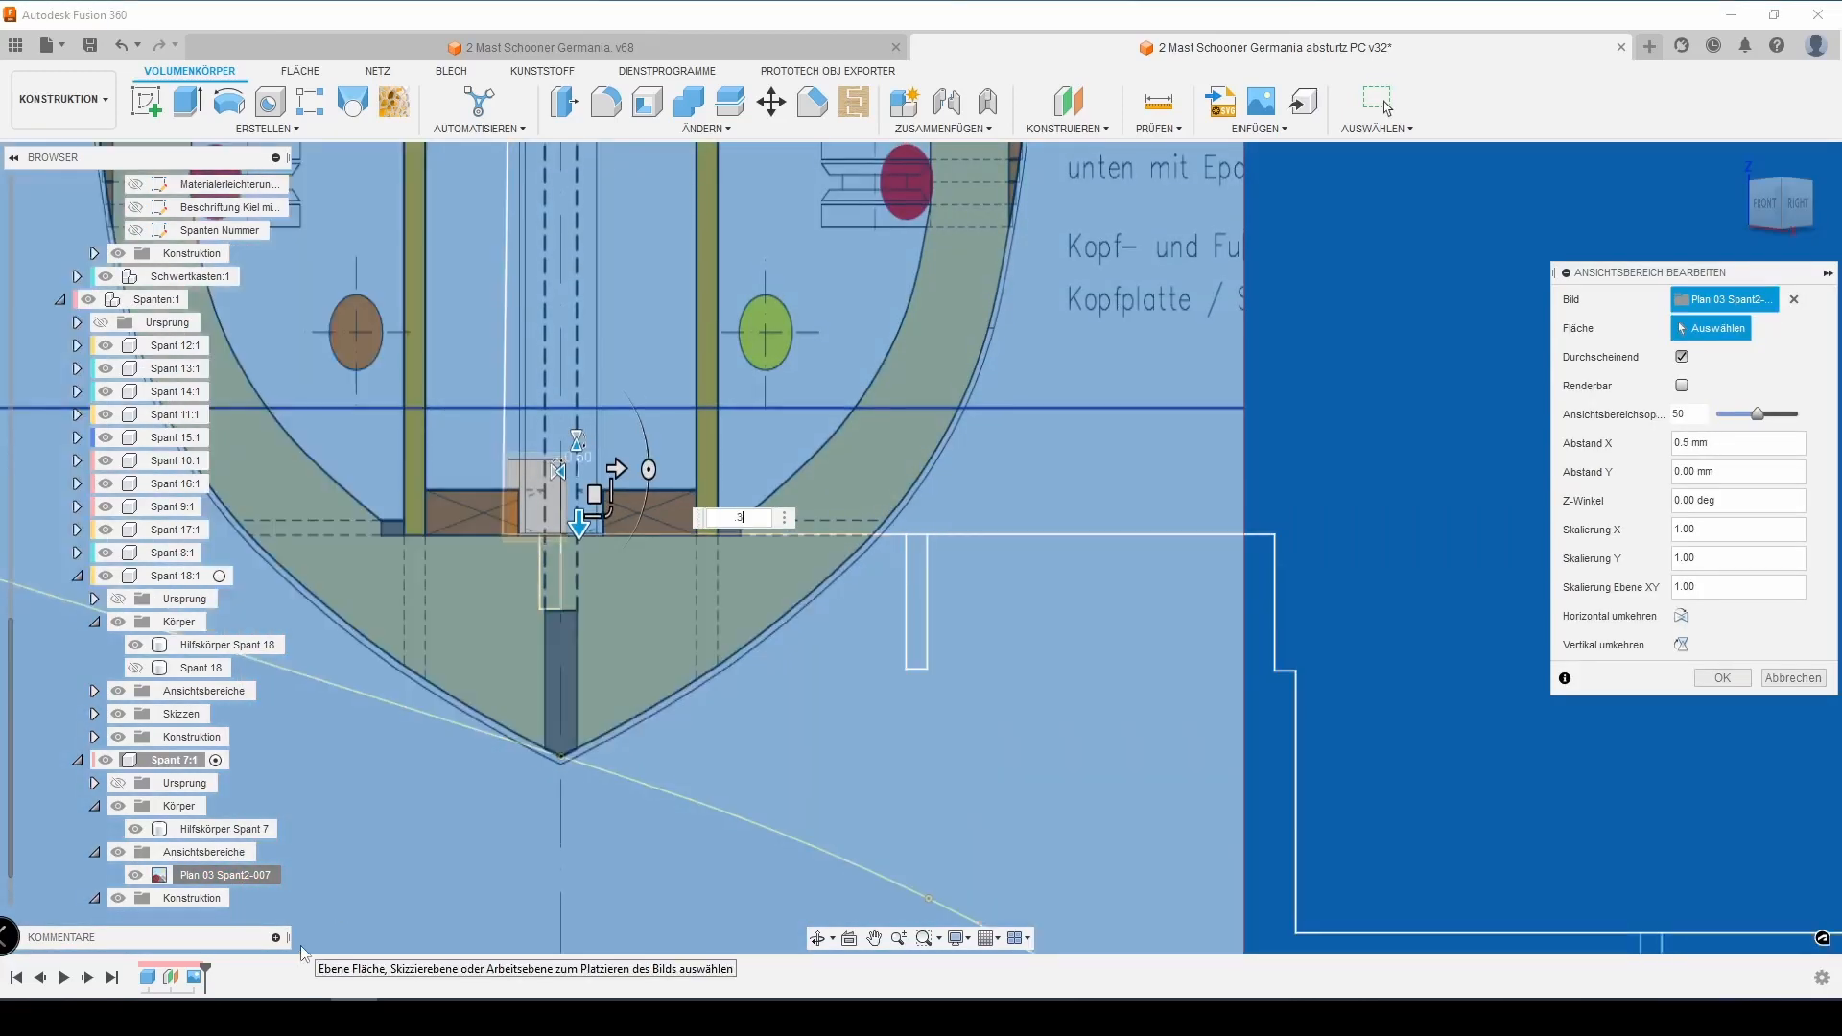
scroll(293, 945, "down", 3)
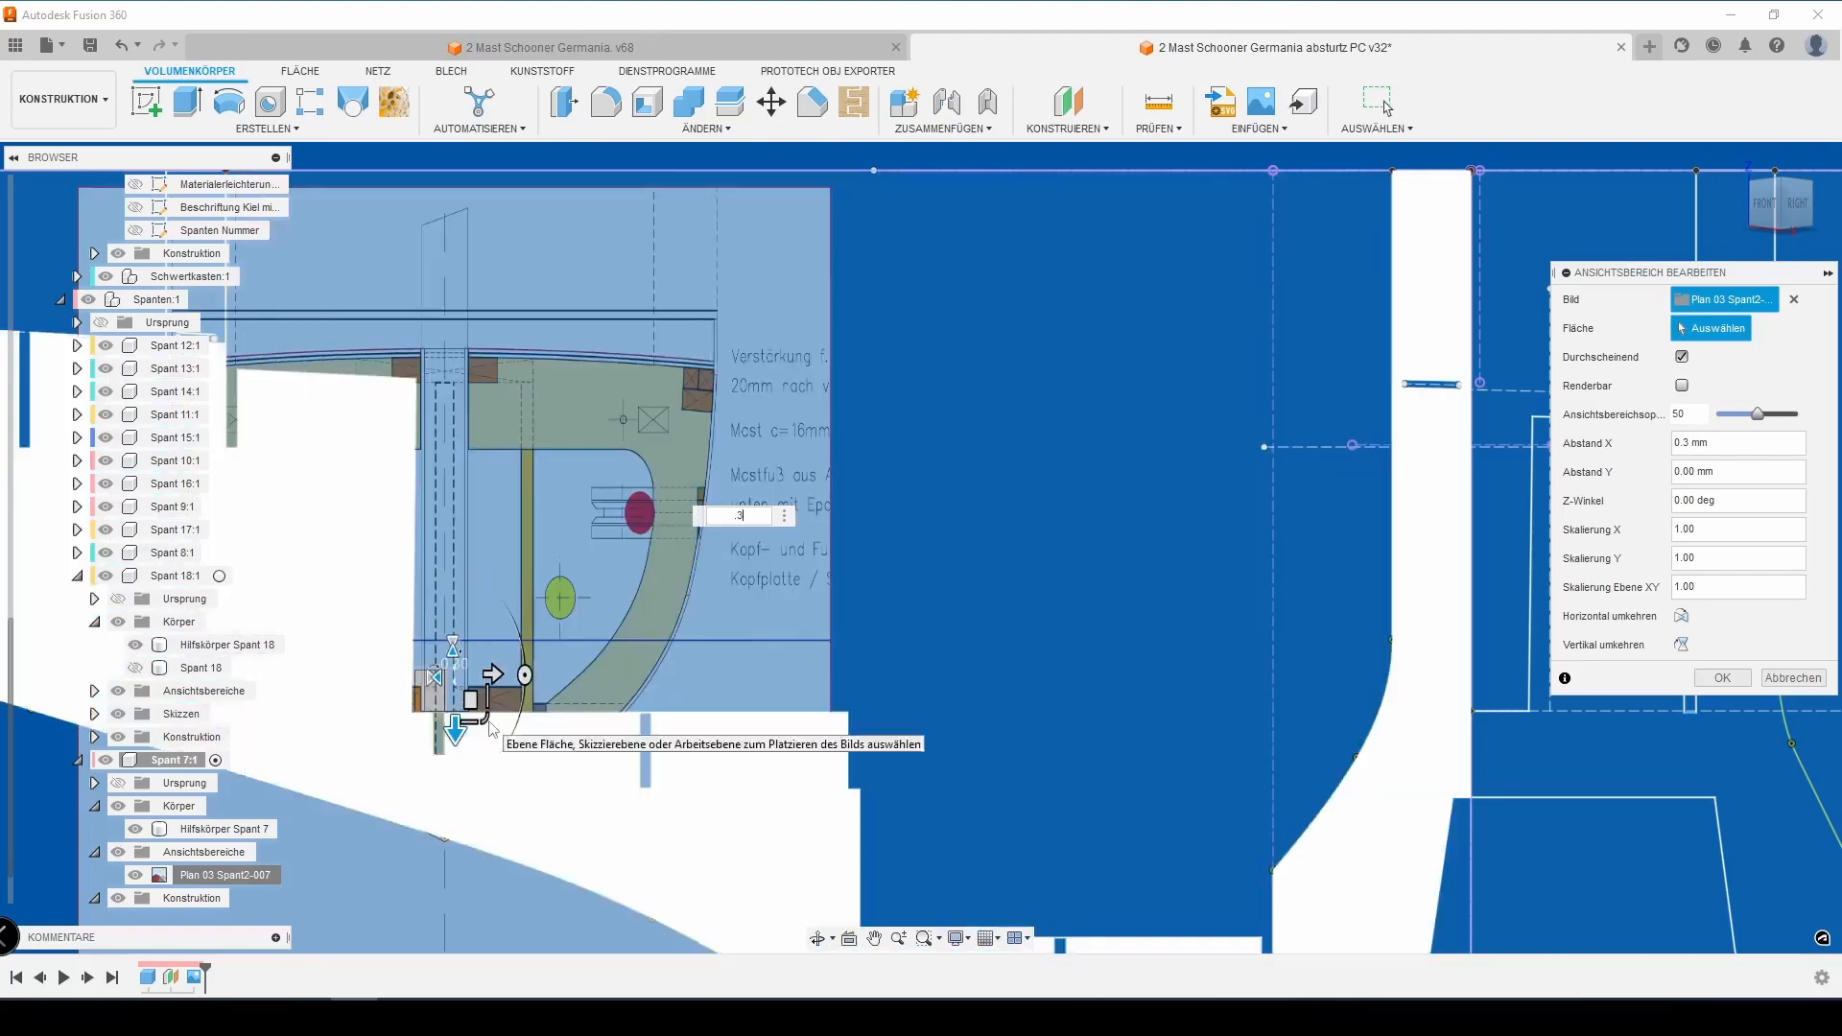
key("Return")
Reopen the canvas settings to check the alignment from the angled and front views, accept them unchanged, and save the design
right_click(196, 876)
left_click(257, 682)
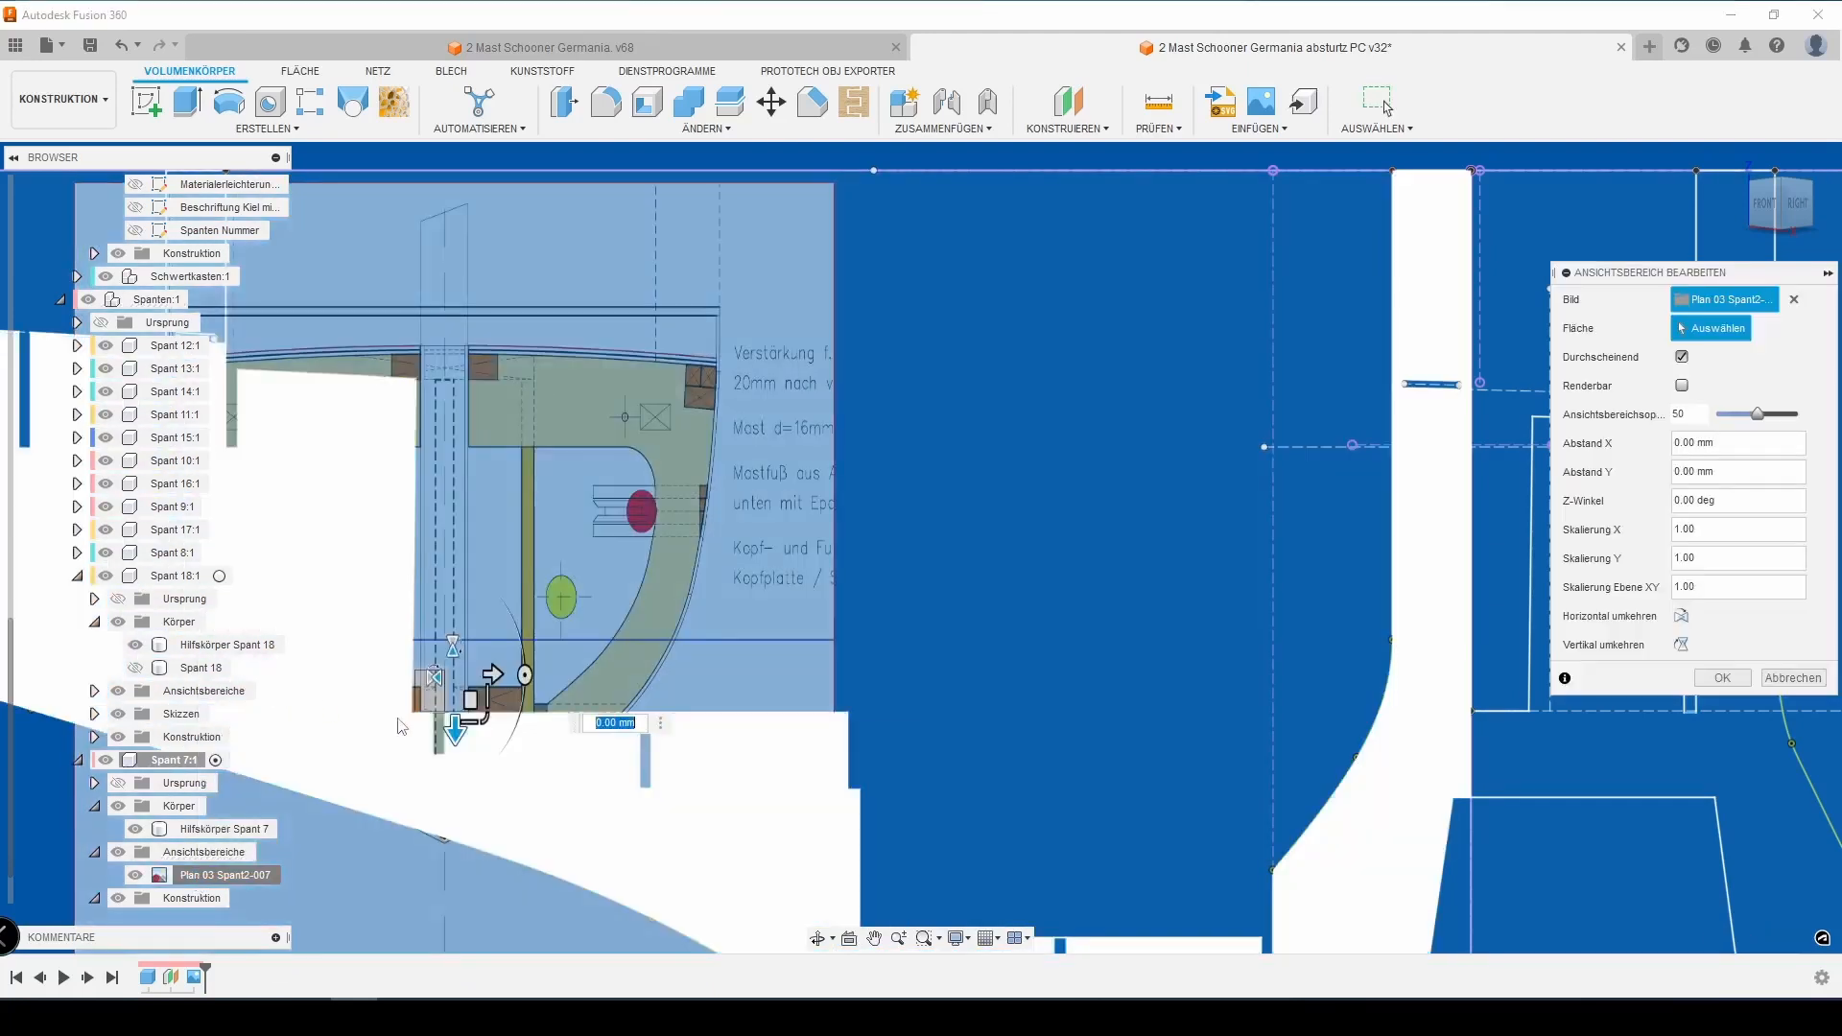
scroll(566, 793, "up", 3)
scroll(374, 850, "down", 5)
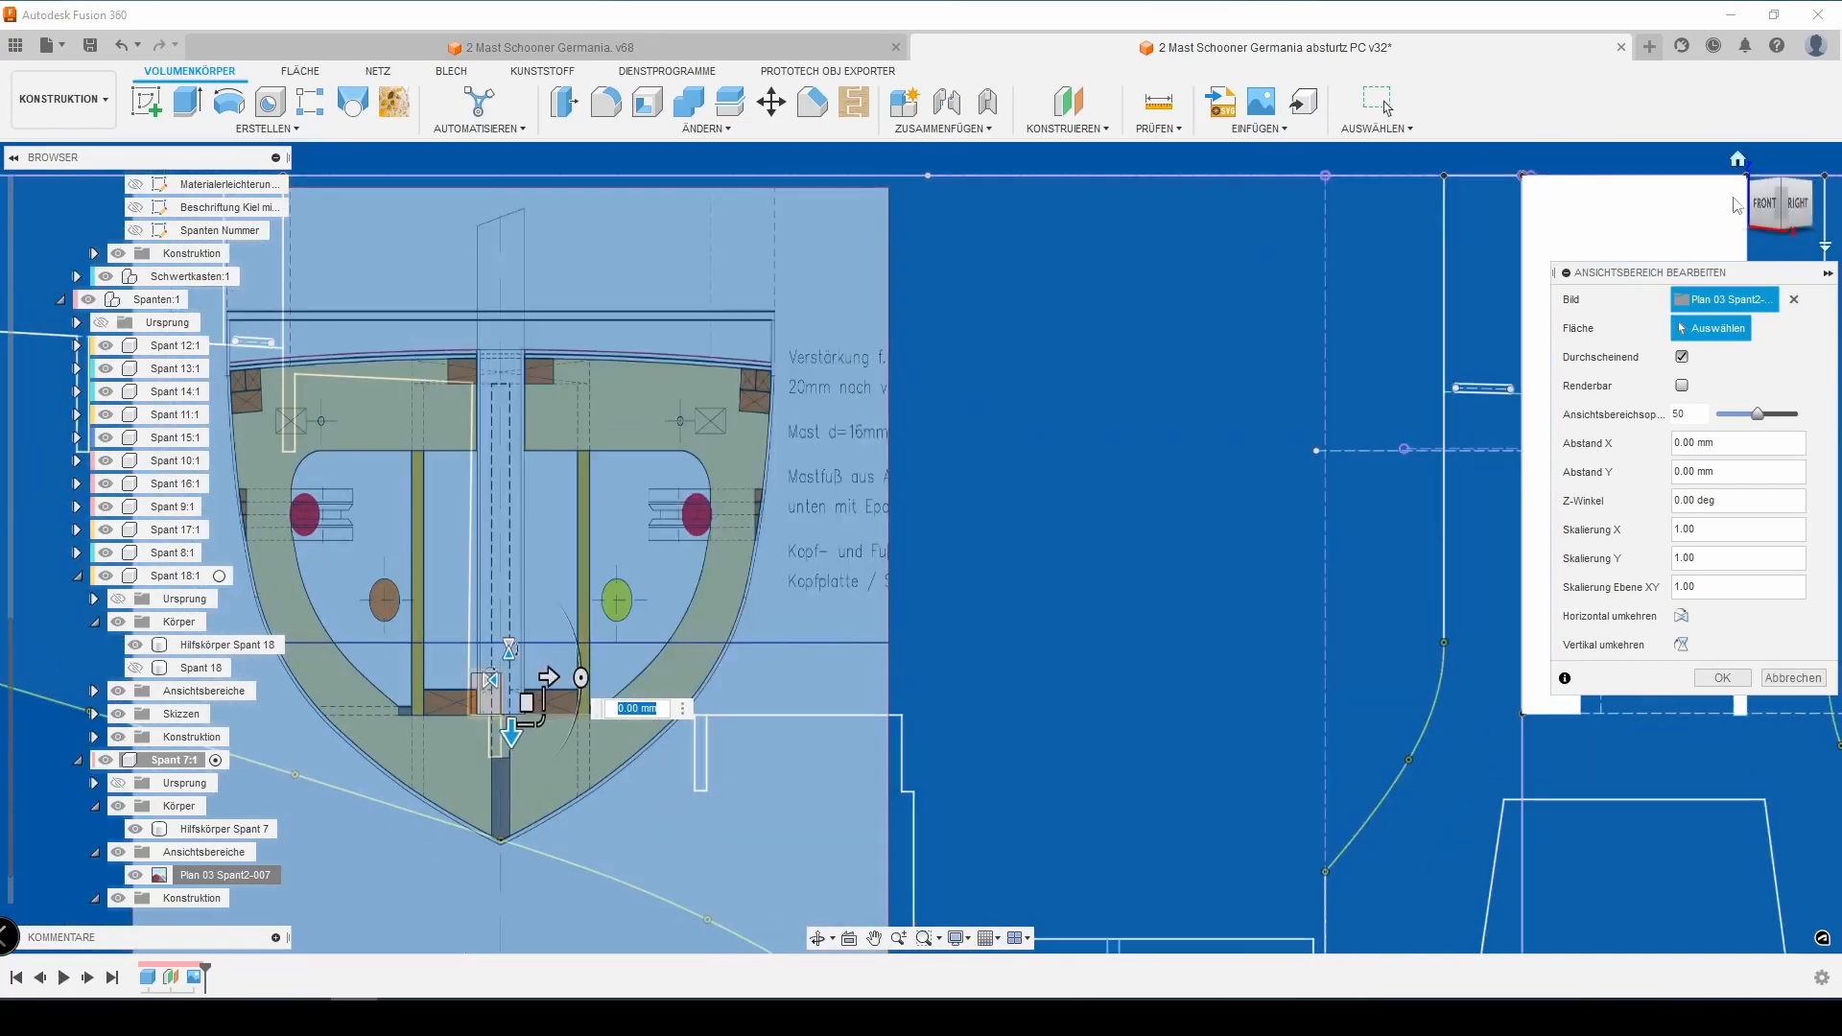
left_click(1762, 204)
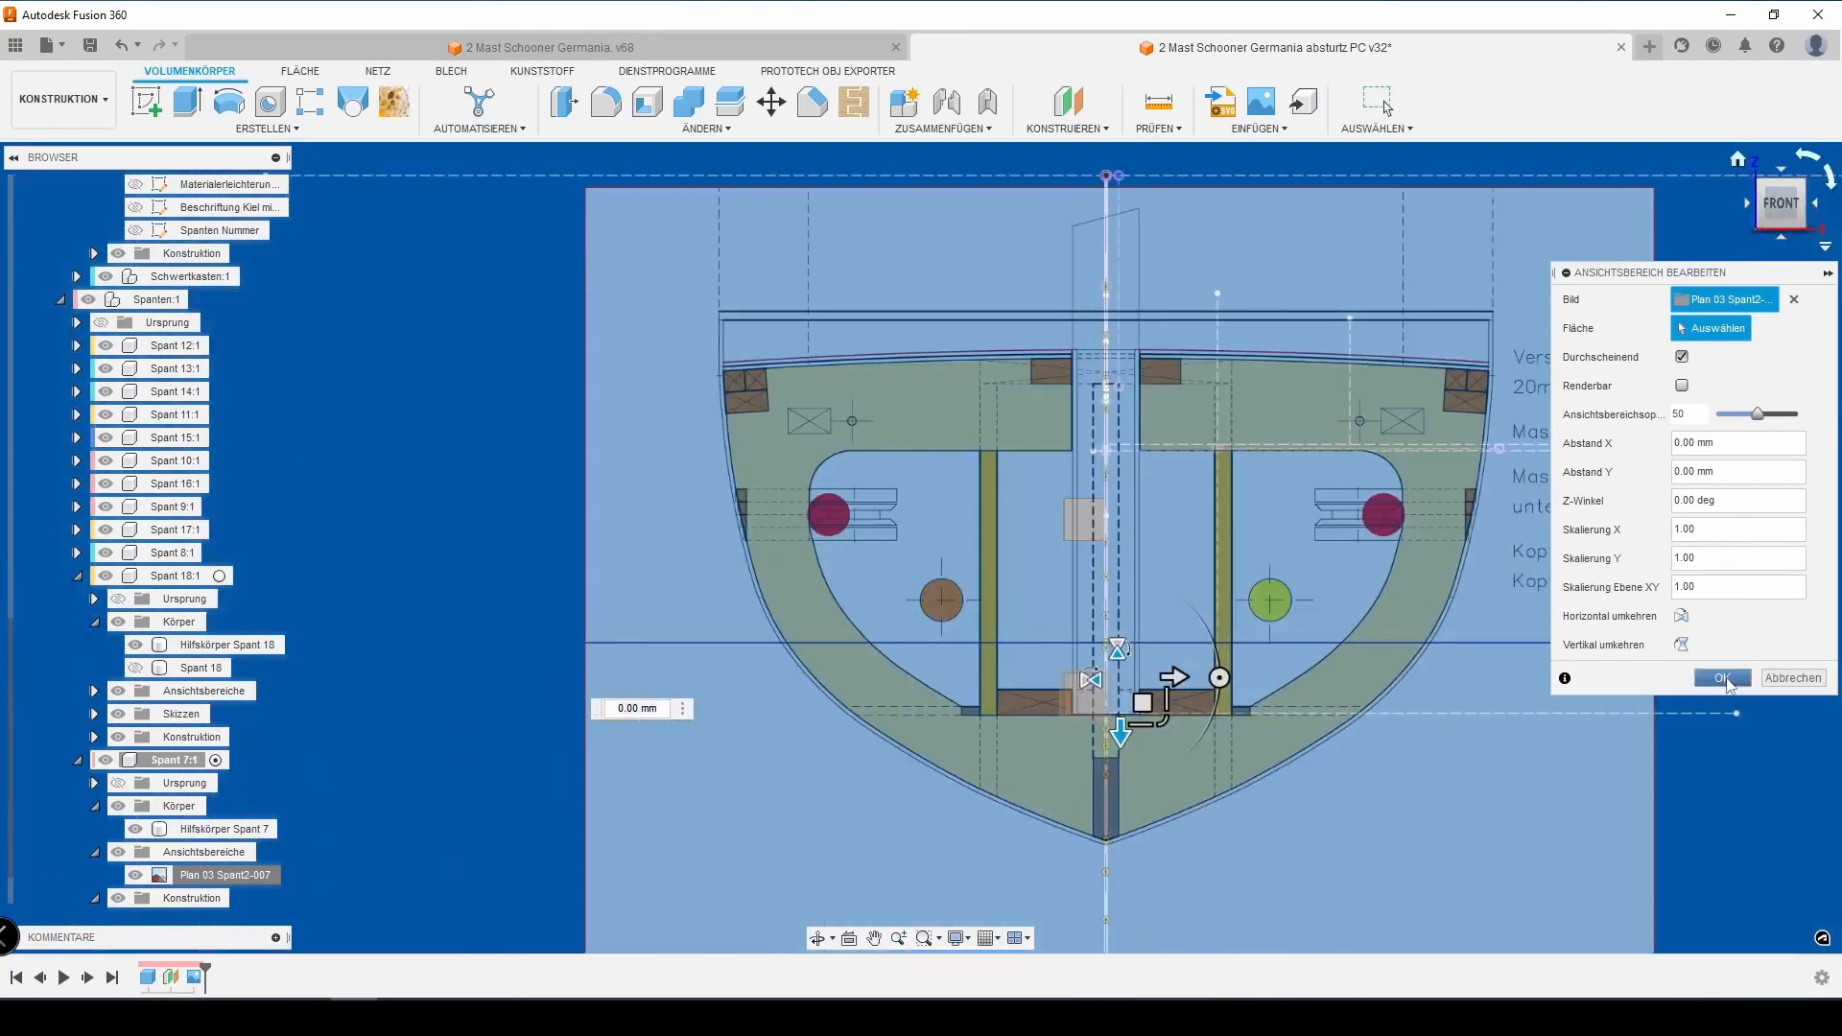
left_click(1722, 678)
key("ctrl+s")
key("Return")
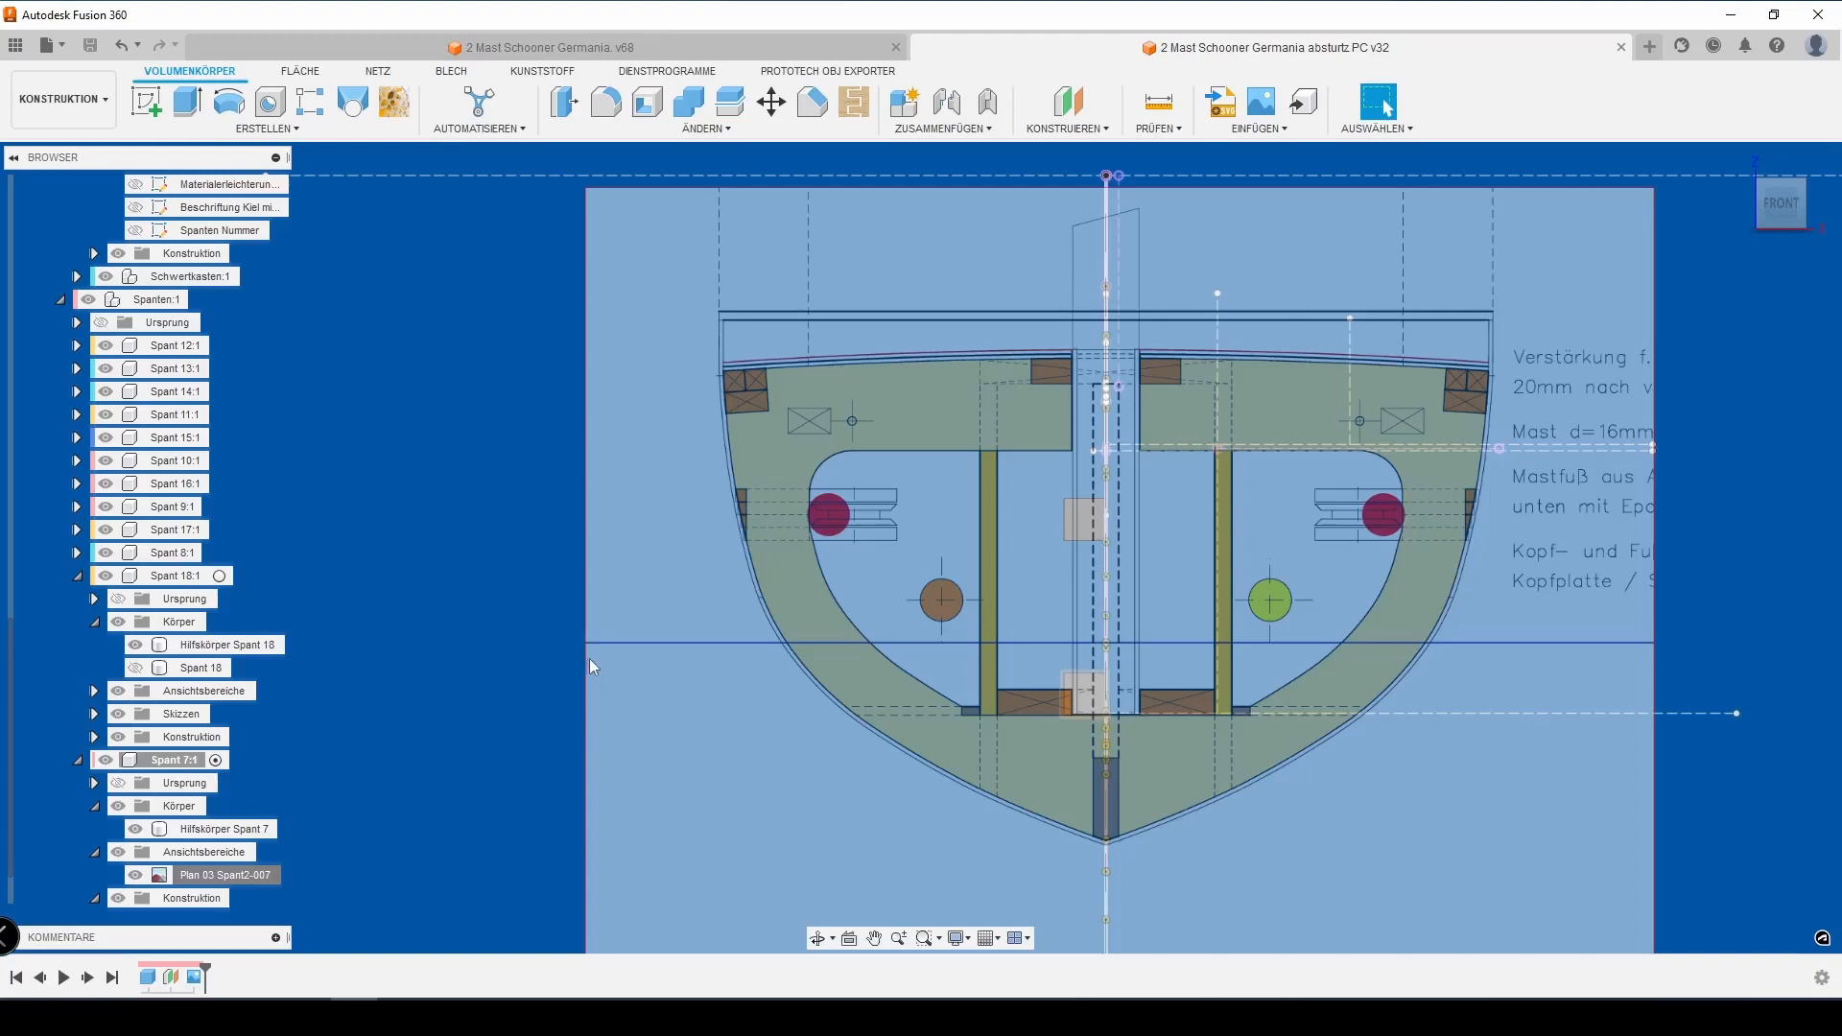
Start a new sketch in Spant 7 and intersect the lower keel curve, the notch line and the keel's upper edge with its plane
left_click(142, 110)
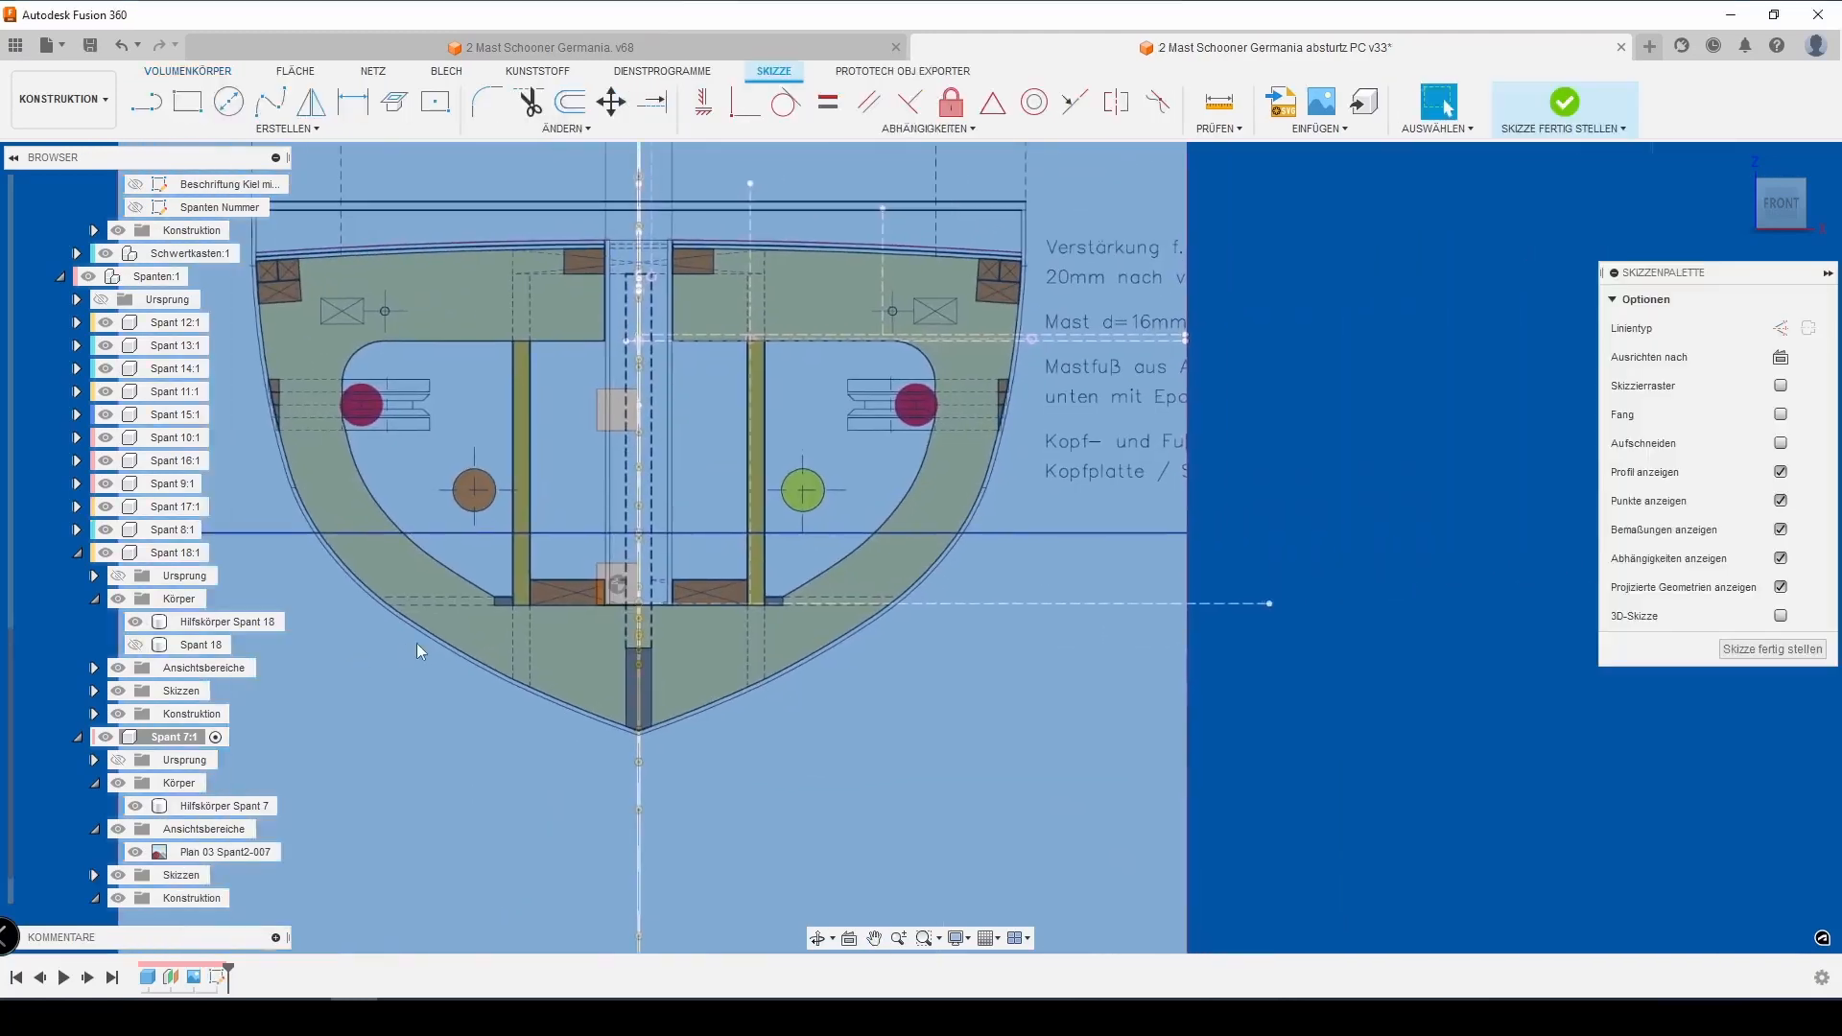
left_click(1804, 203)
left_click(394, 101)
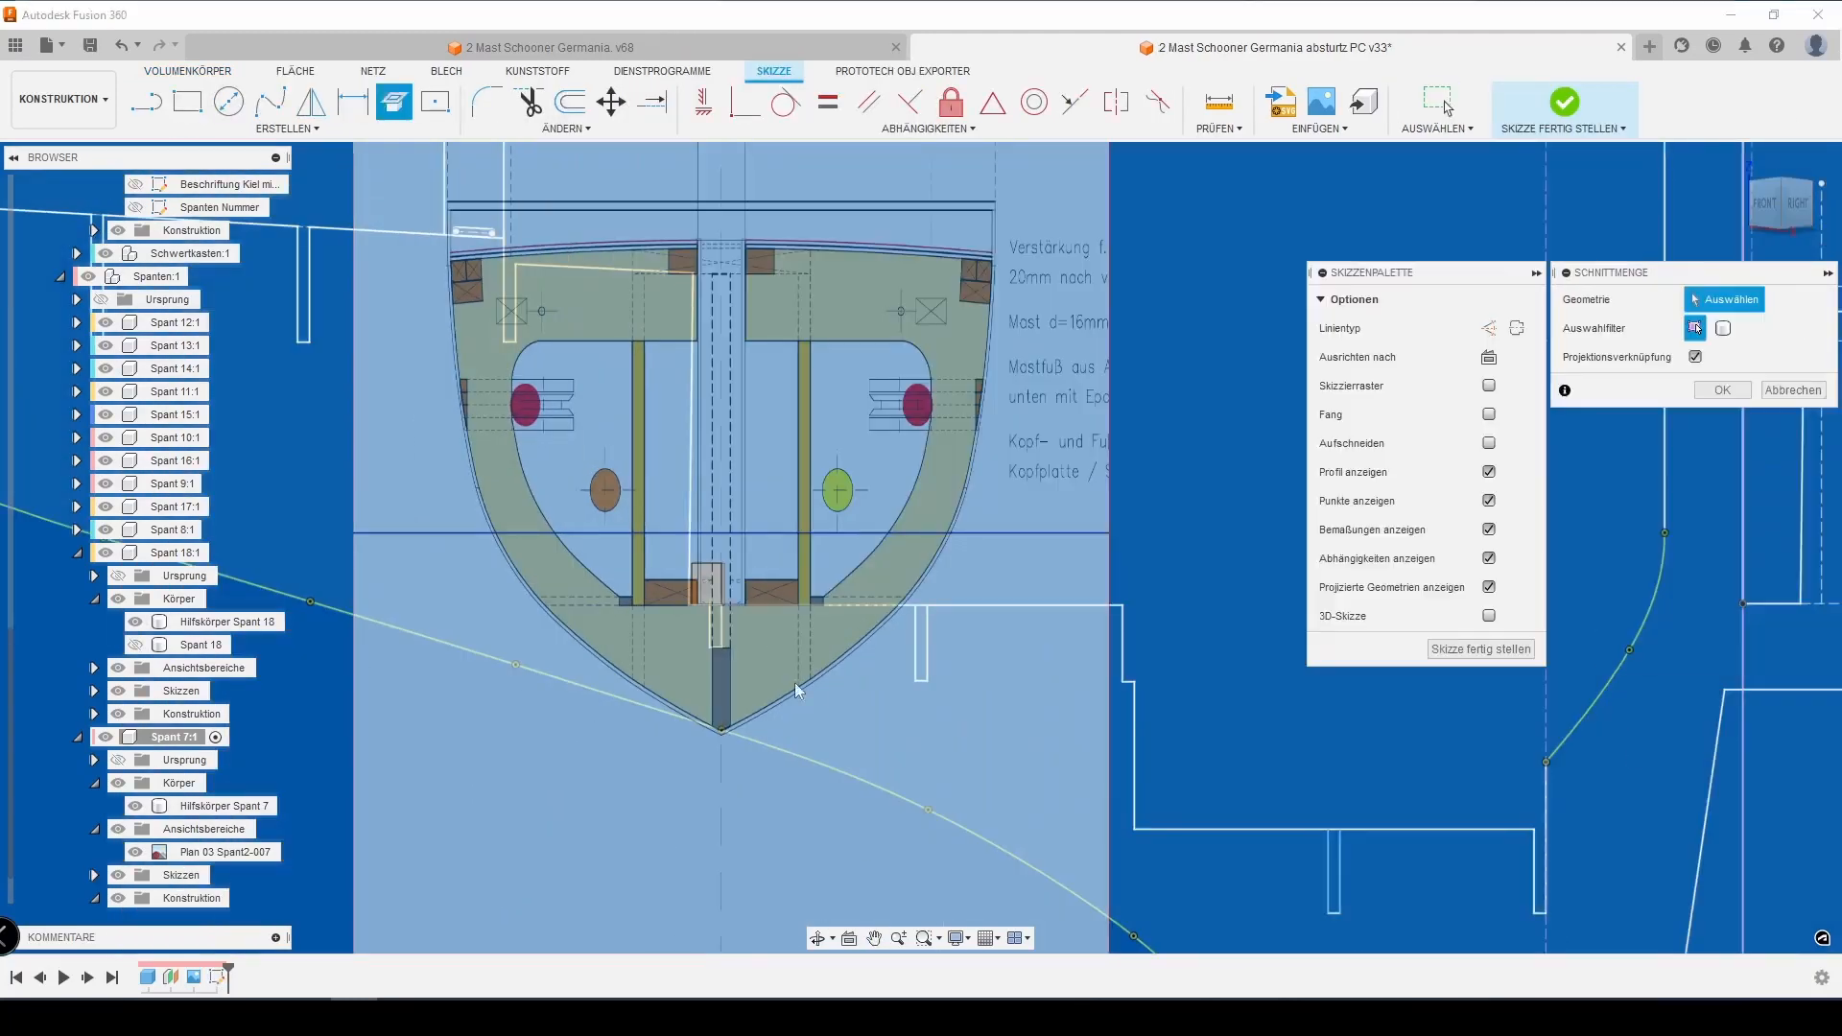
left_click(768, 748)
scroll(717, 649, "up", 5)
left_click(723, 650)
left_click(718, 563)
scroll(717, 562, "down", 4)
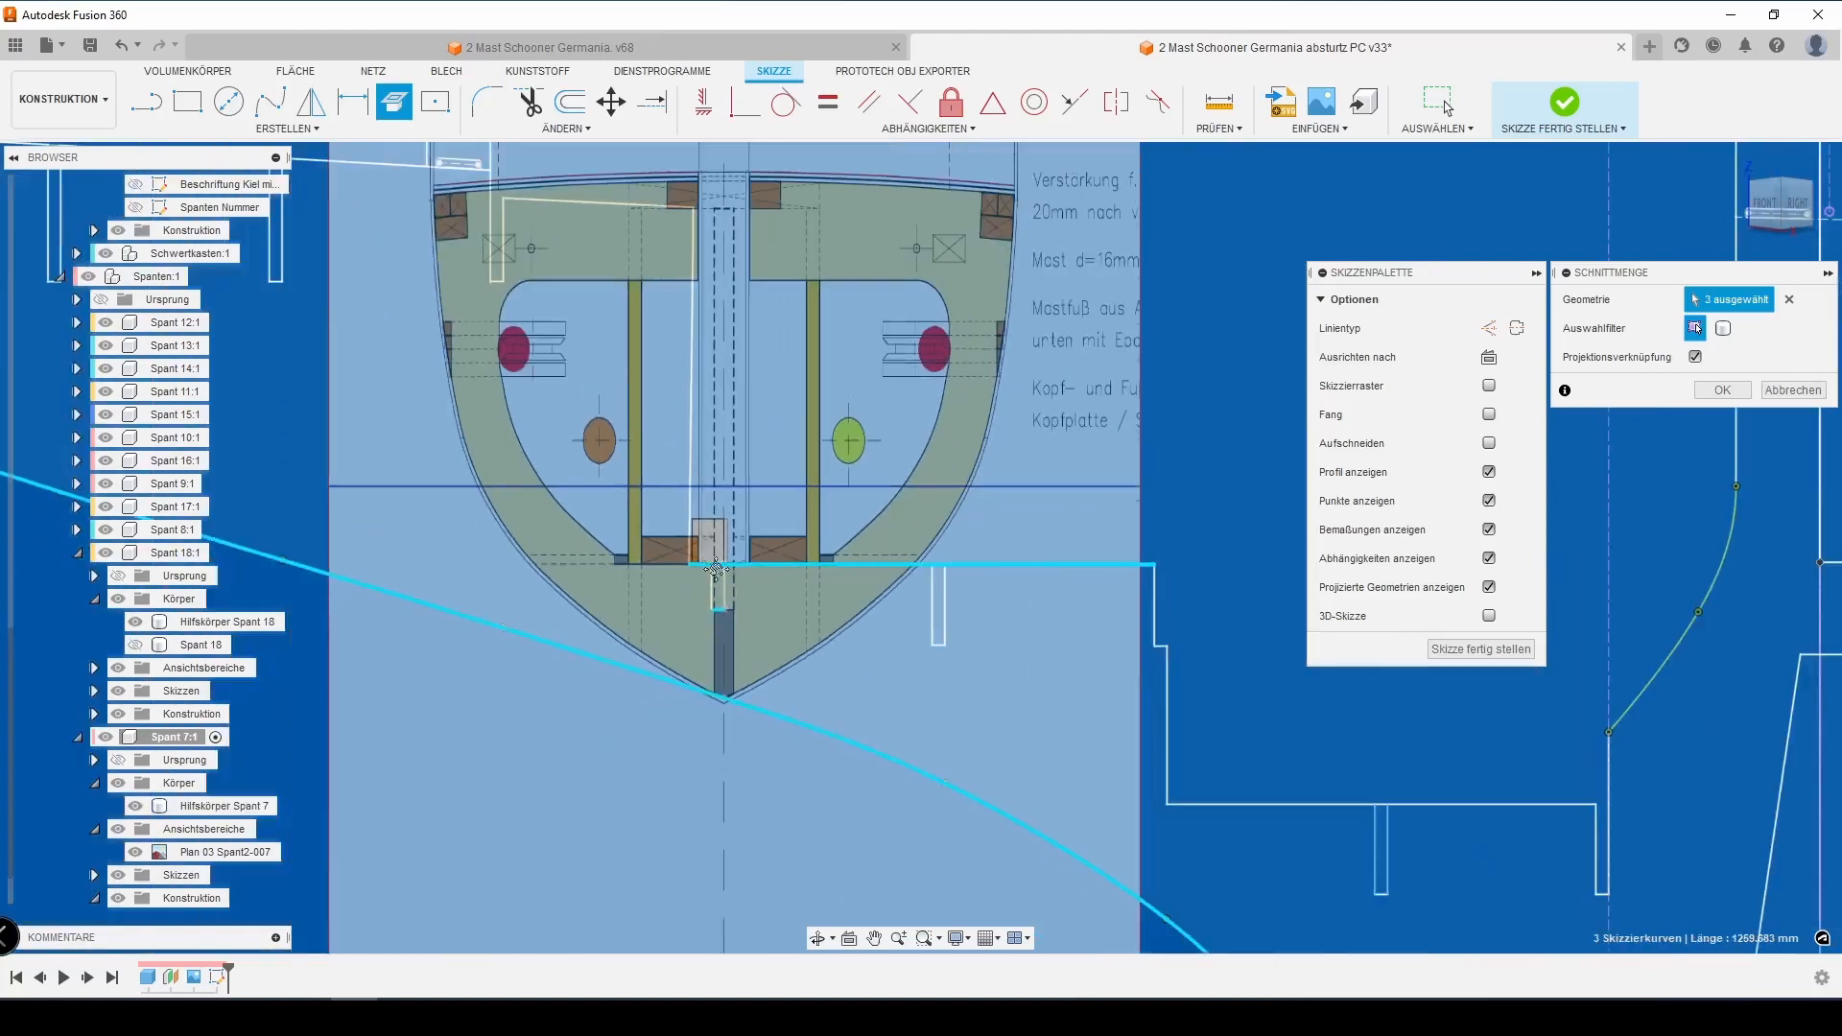
middle_click_drag(718, 564, 722, 685)
left_click(1721, 389)
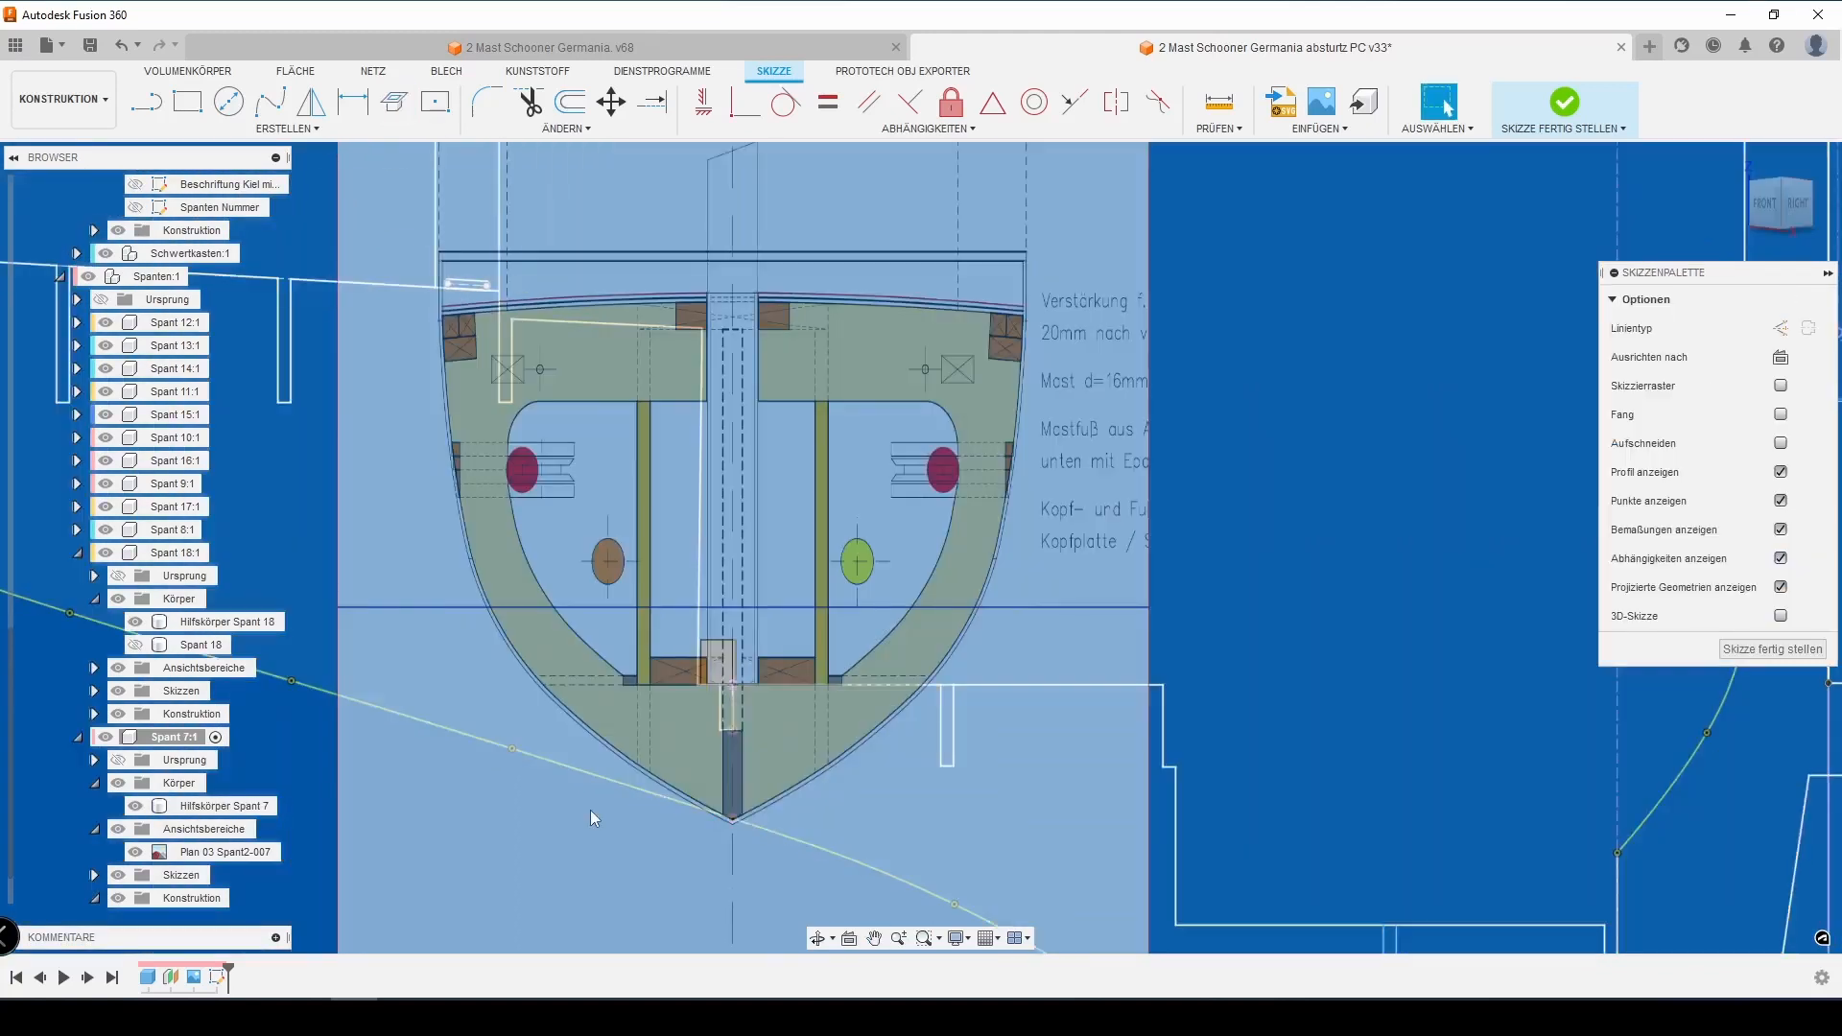
Draw a horizontal line from the notch's centre point with the length (Material6mm/2)+.1
key("l")
left_click(733, 731)
type("(Material6mm")
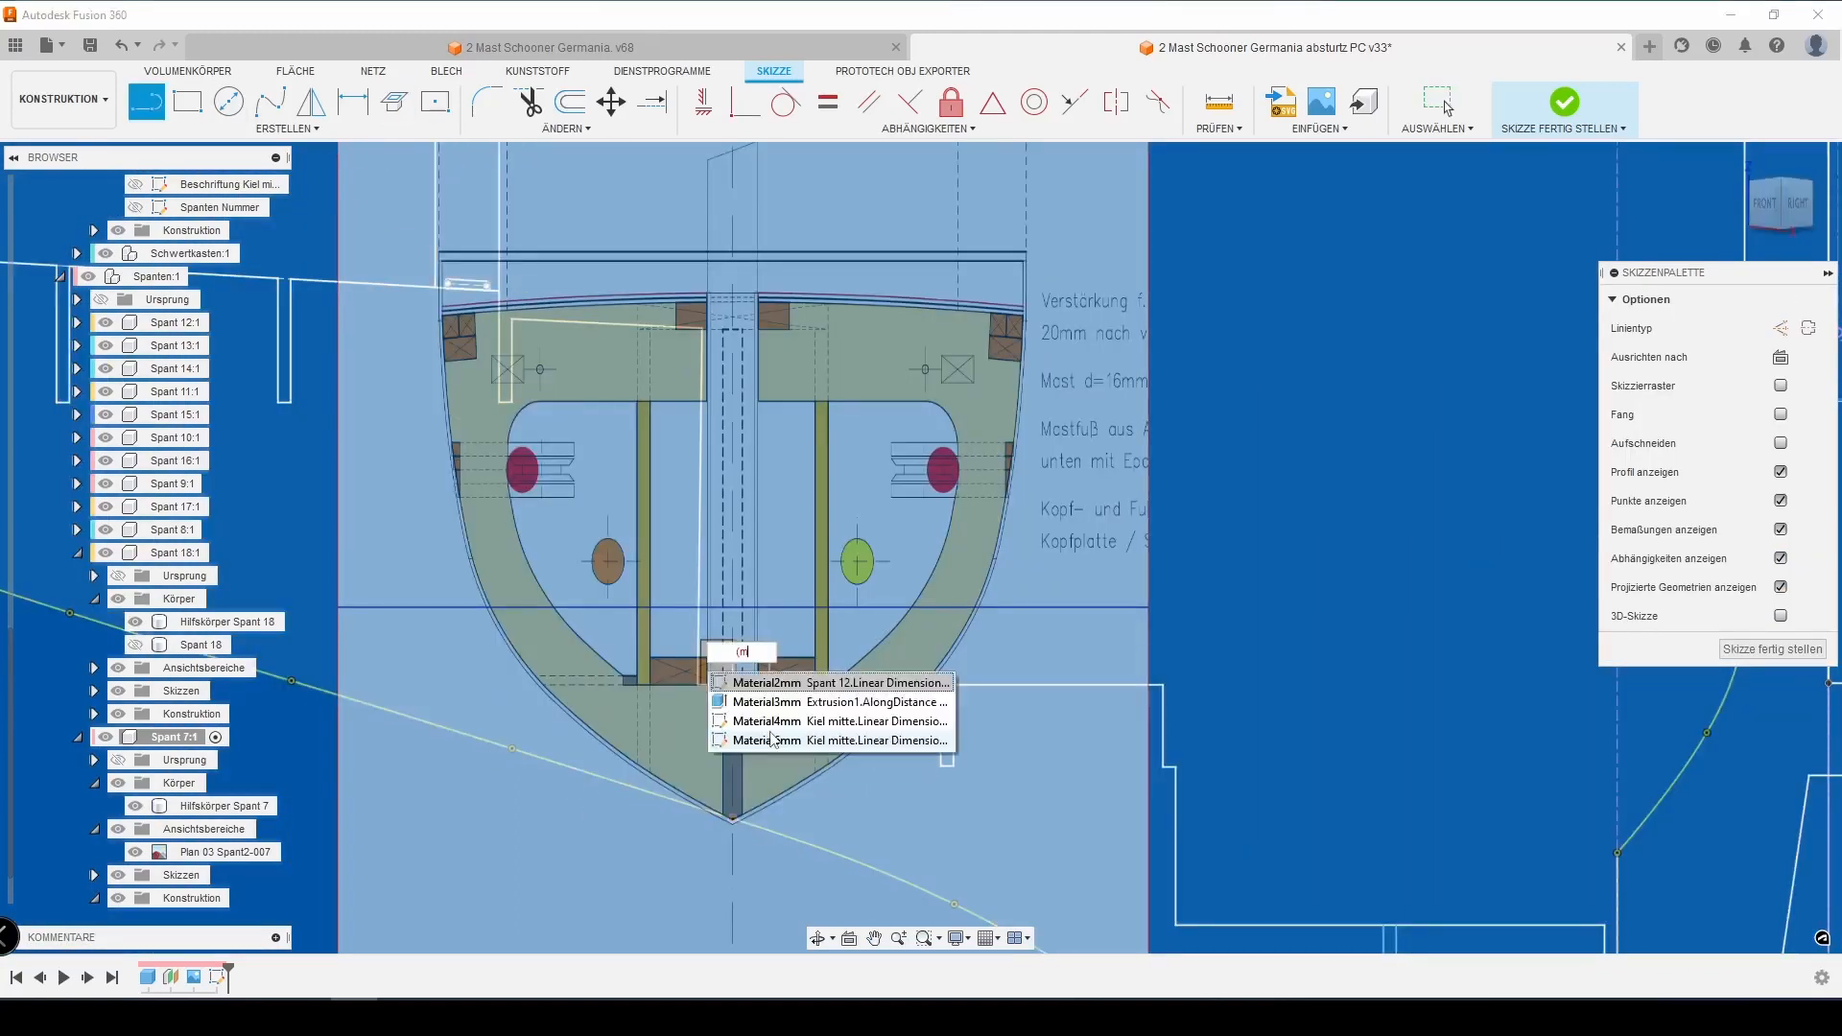
key("Down")
key("Down")
key("Down")
key("Return")
type("/2")
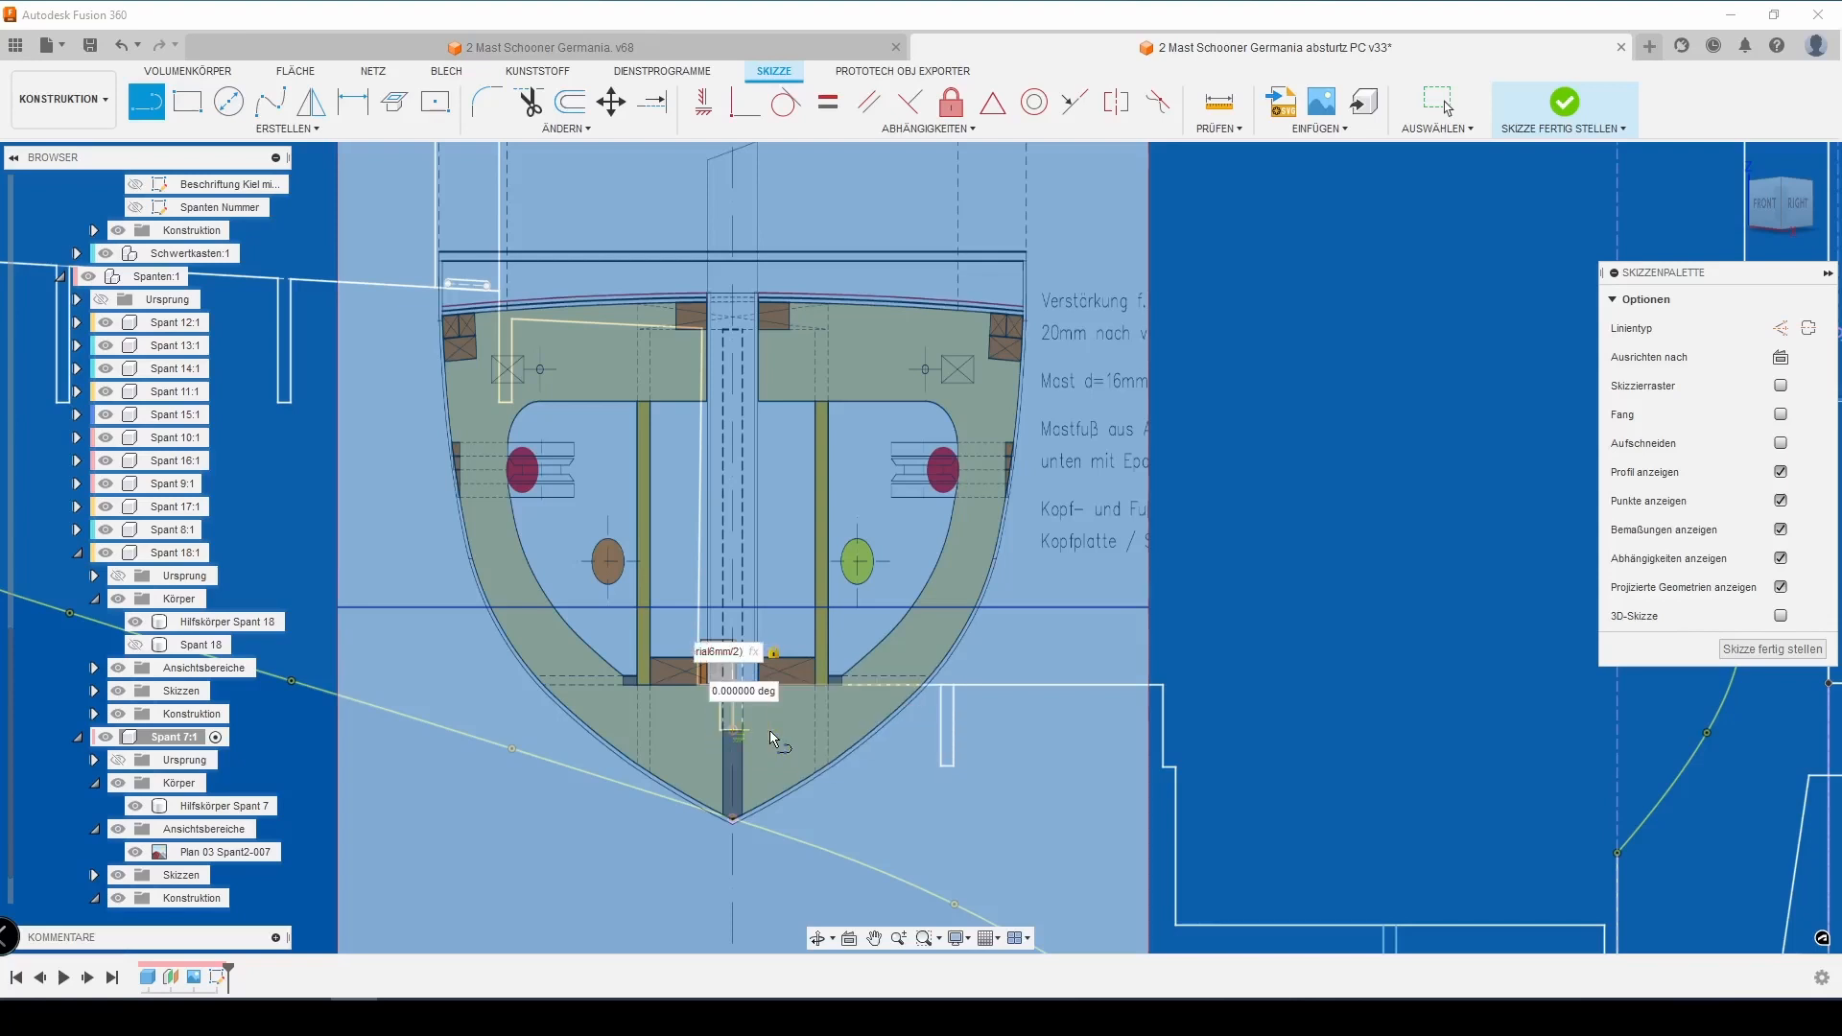
type(")+.1")
key("Return")
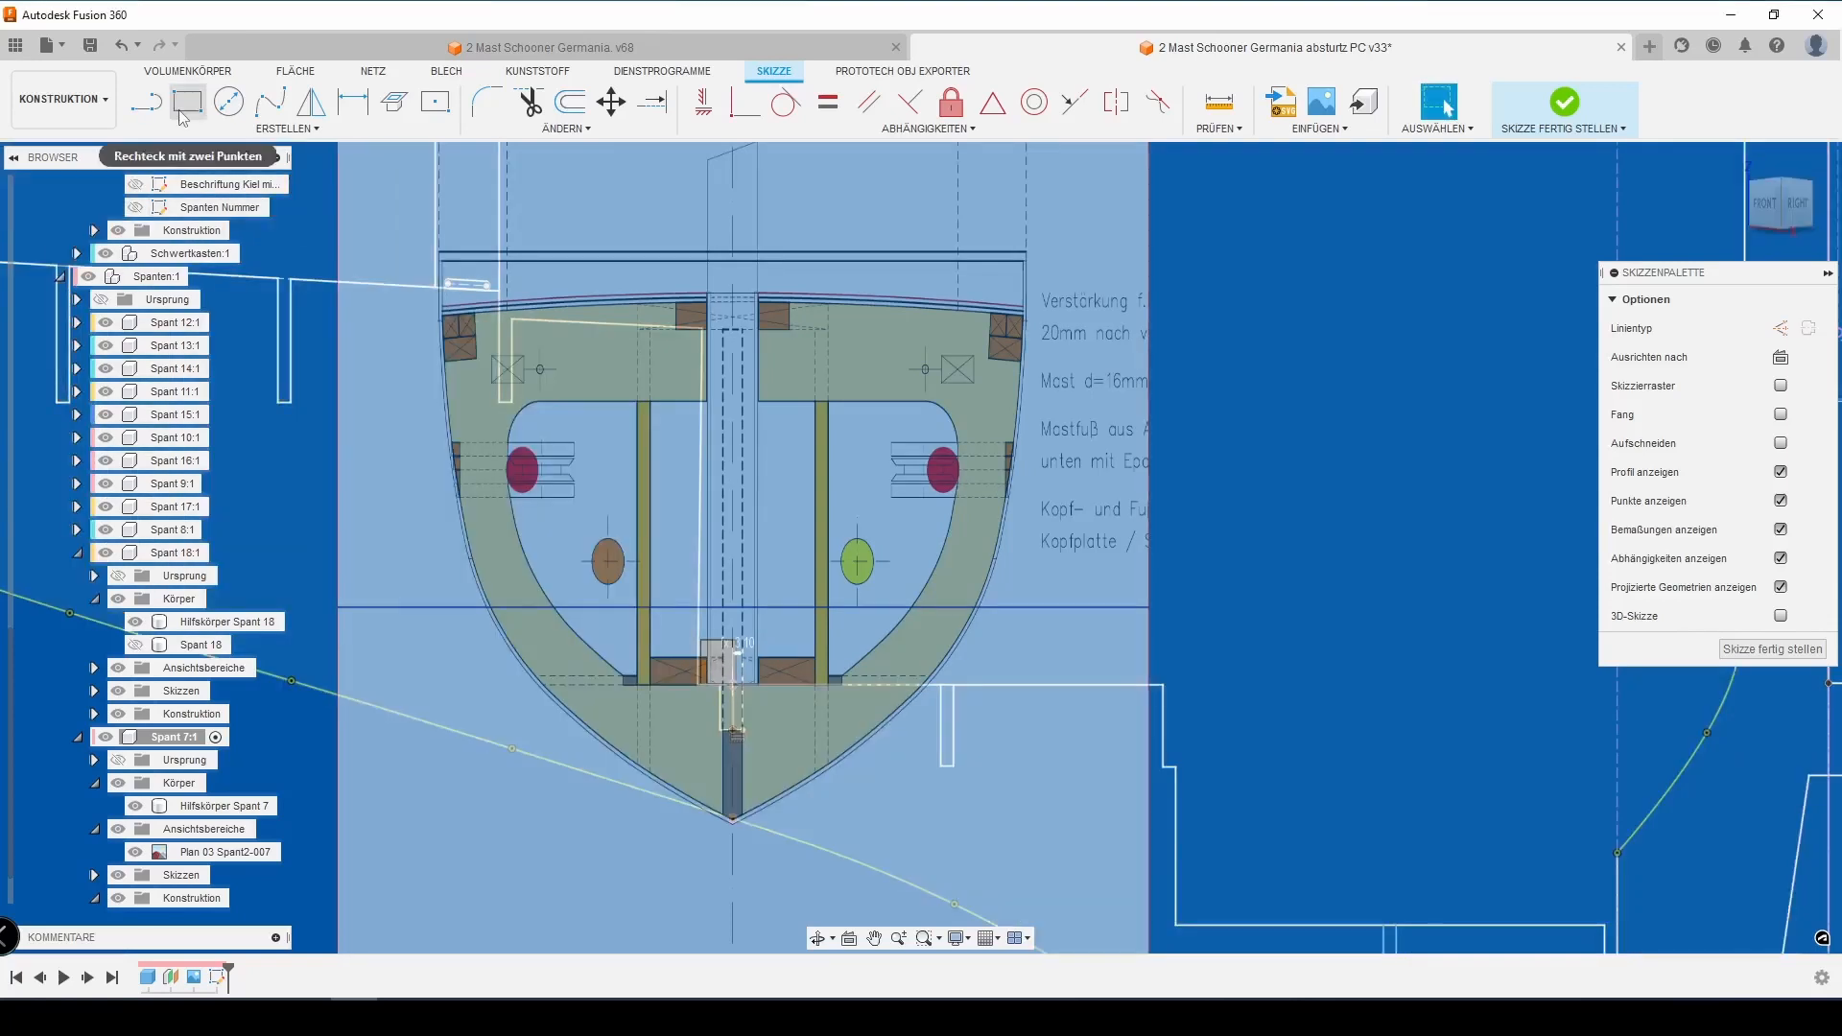
Draw the vertical side of the keel slot 23 mm downward from the end of the short horizontal line
scroll(733, 734, "up", 4)
scroll(737, 771, "up", 4)
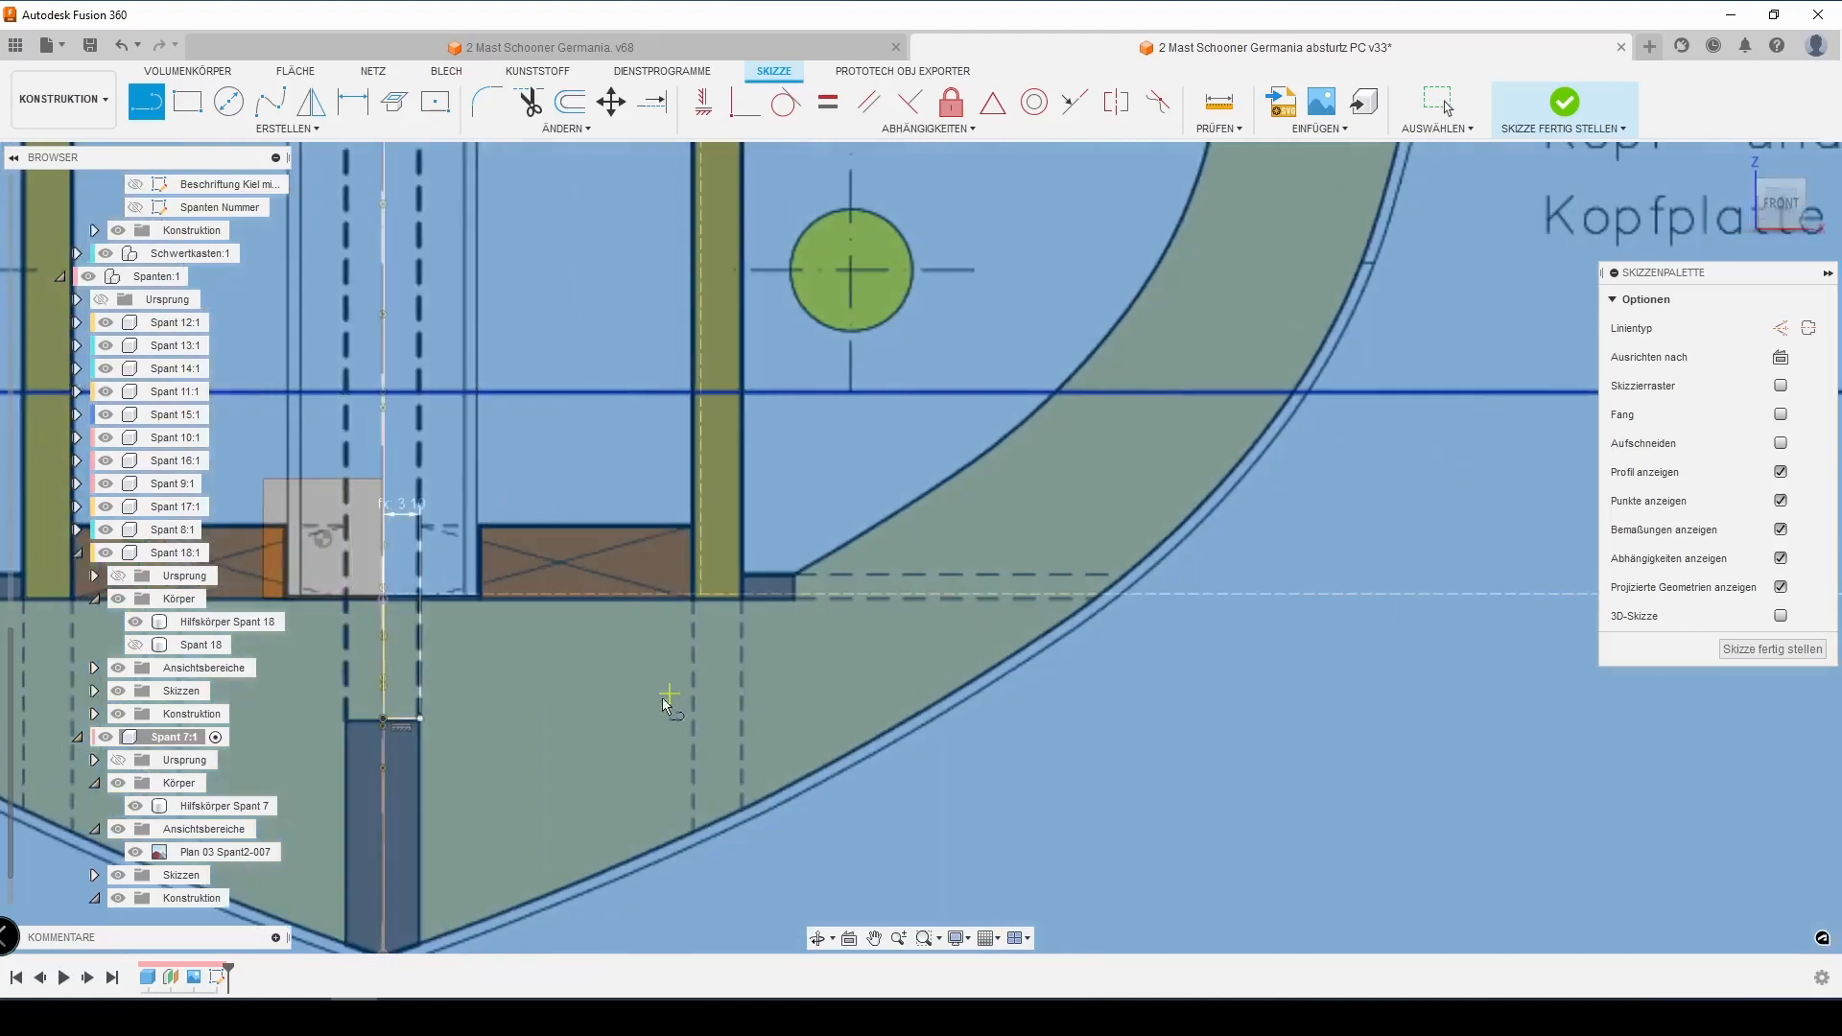
type("23")
key("Return")
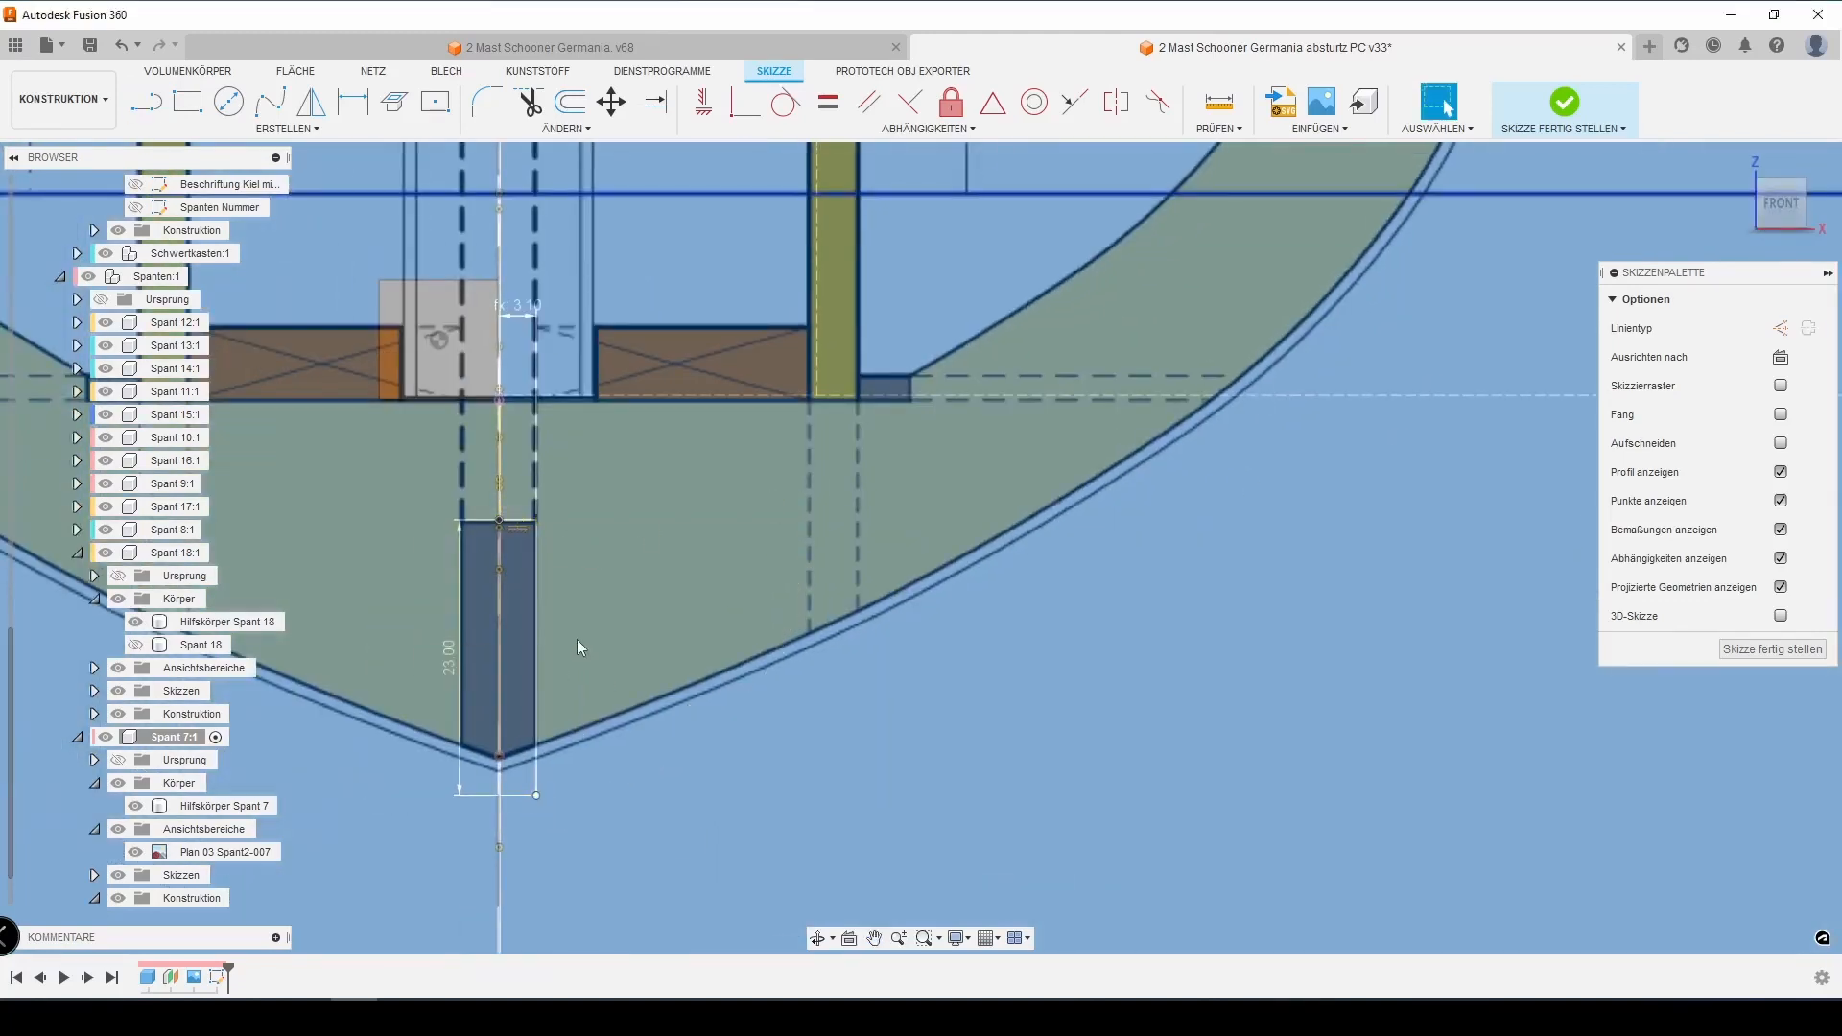
Connect the slot to the keel's upper edge along the centre line and draw a horizontal line from there, dimensioned 34.5 mm
middle_click_drag(577, 639, 564, 733)
scroll(489, 498, "up", 5)
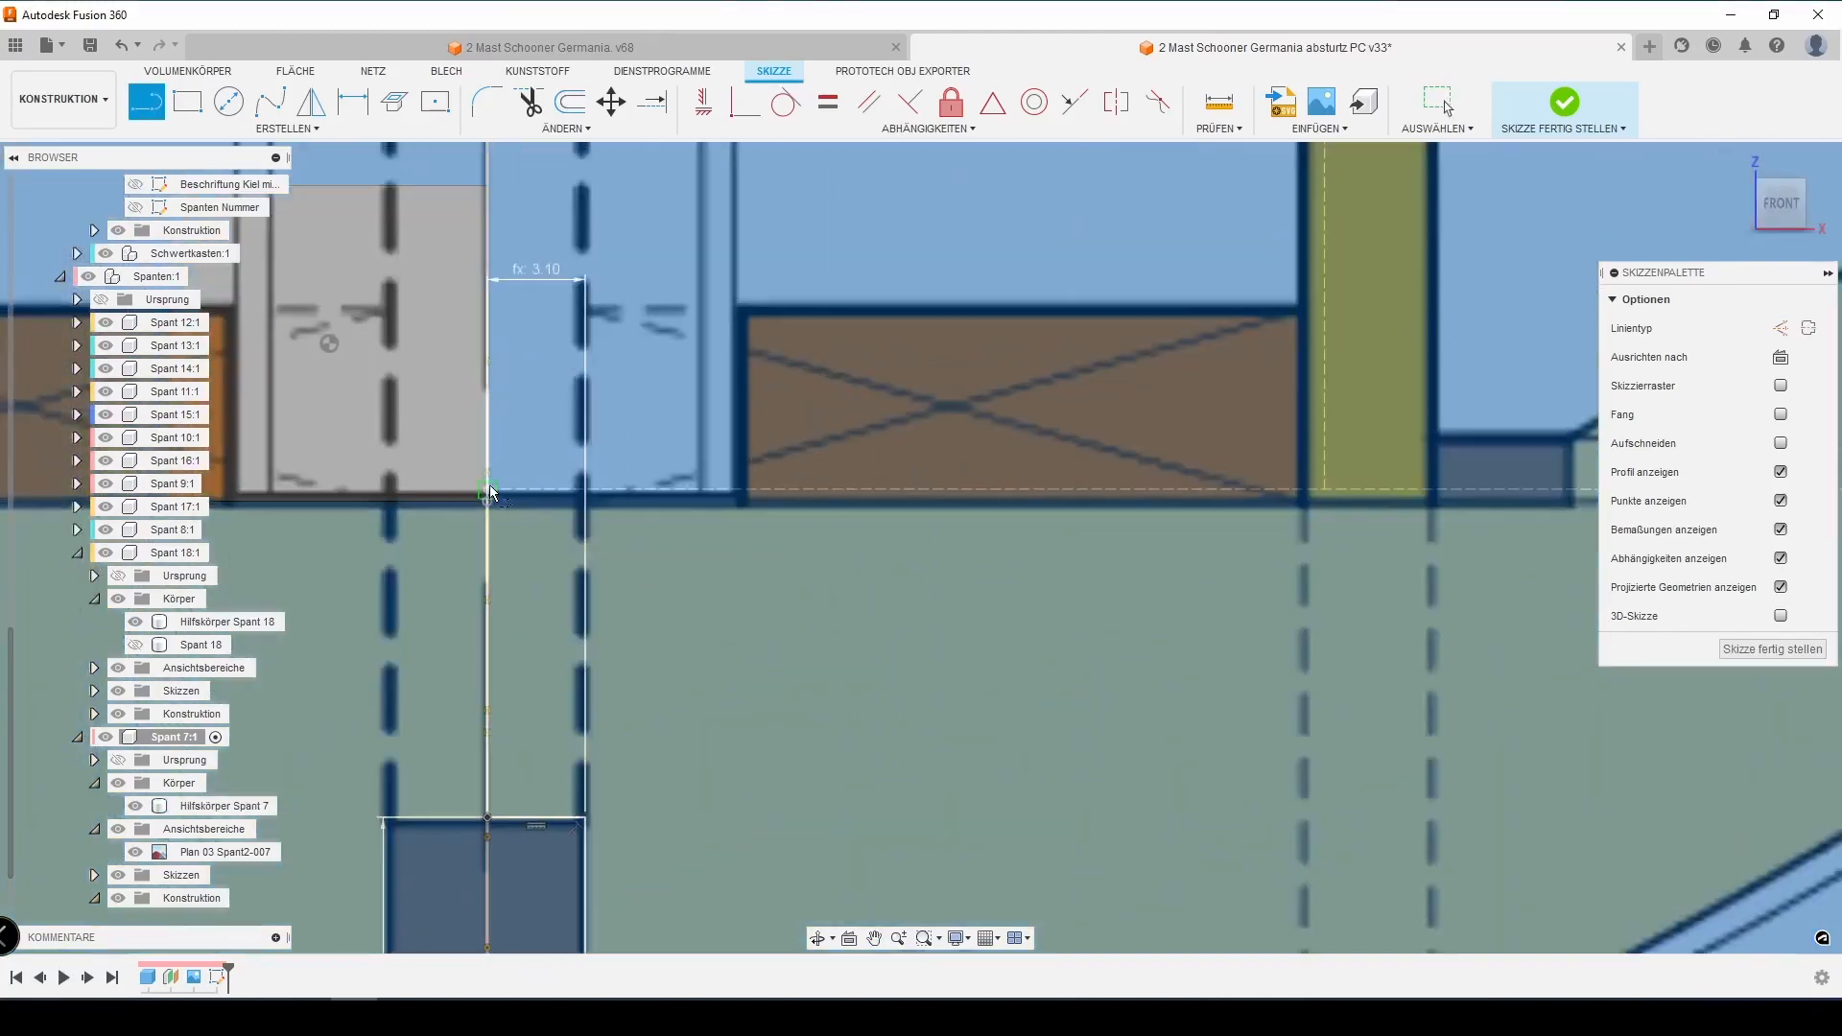
left_click(489, 499)
left_click(487, 818)
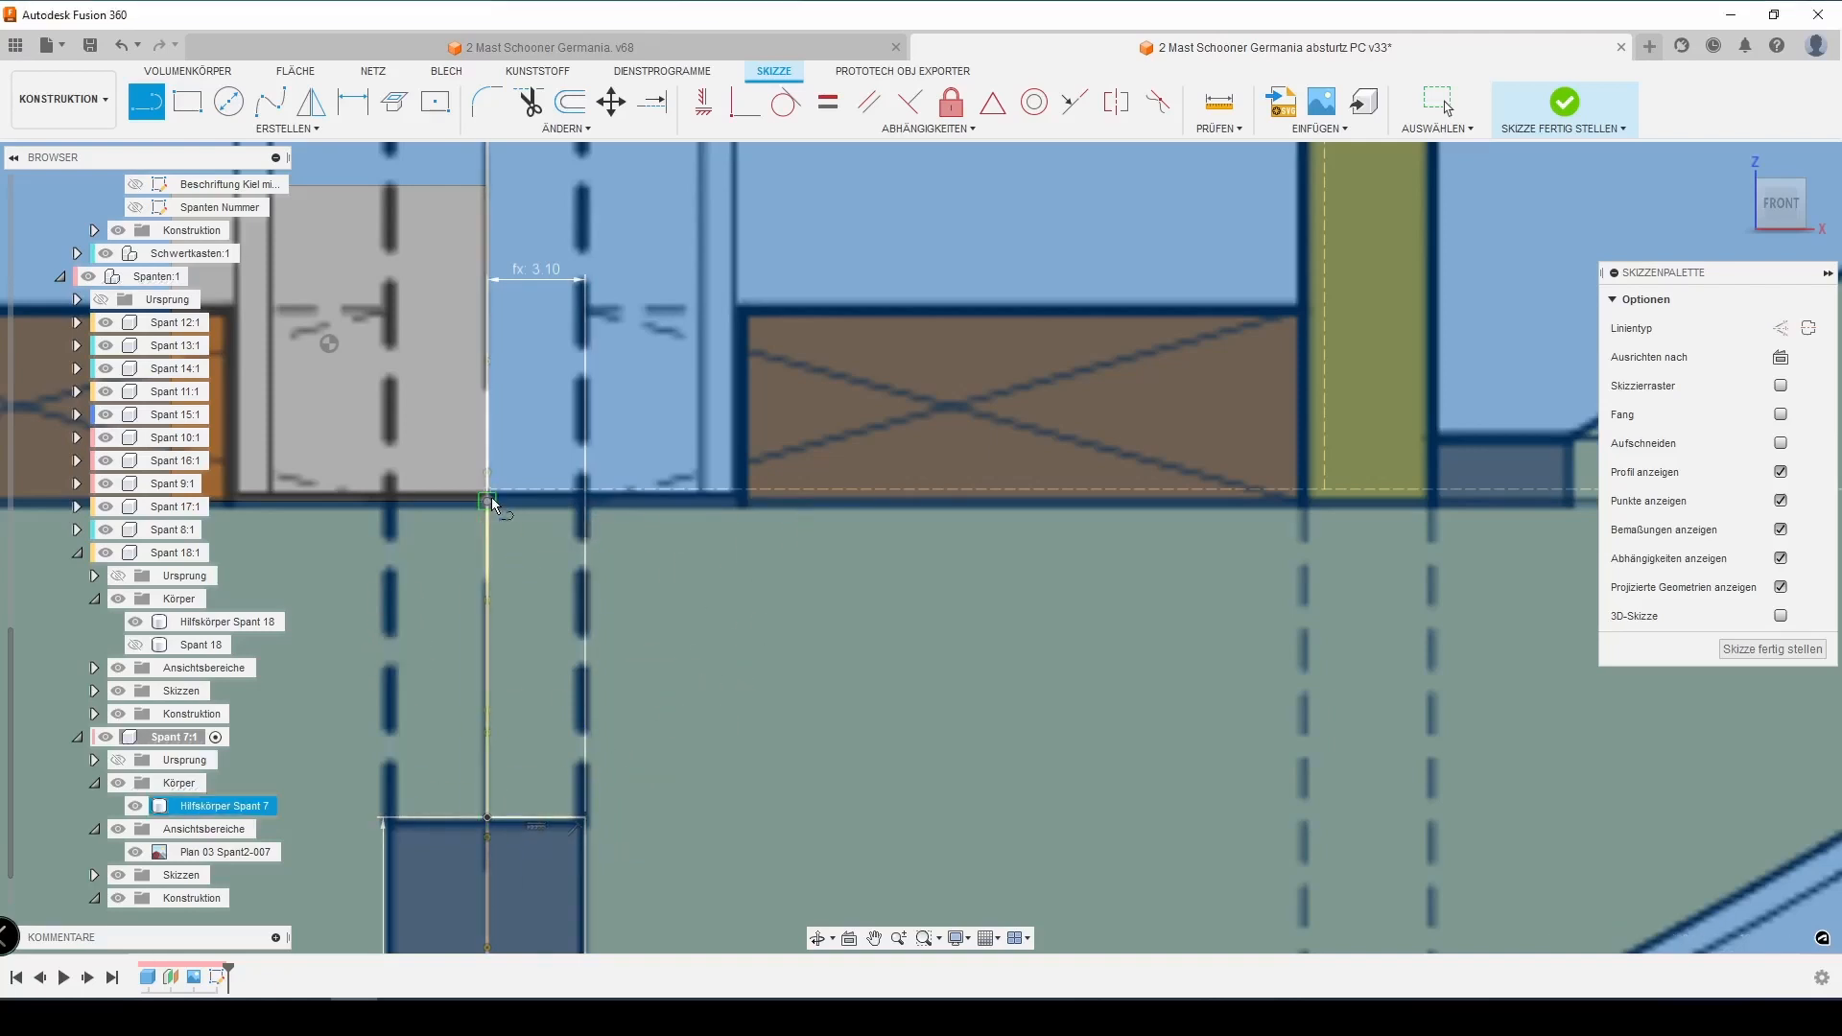
left_click(490, 500)
scroll(843, 522, "down", 3)
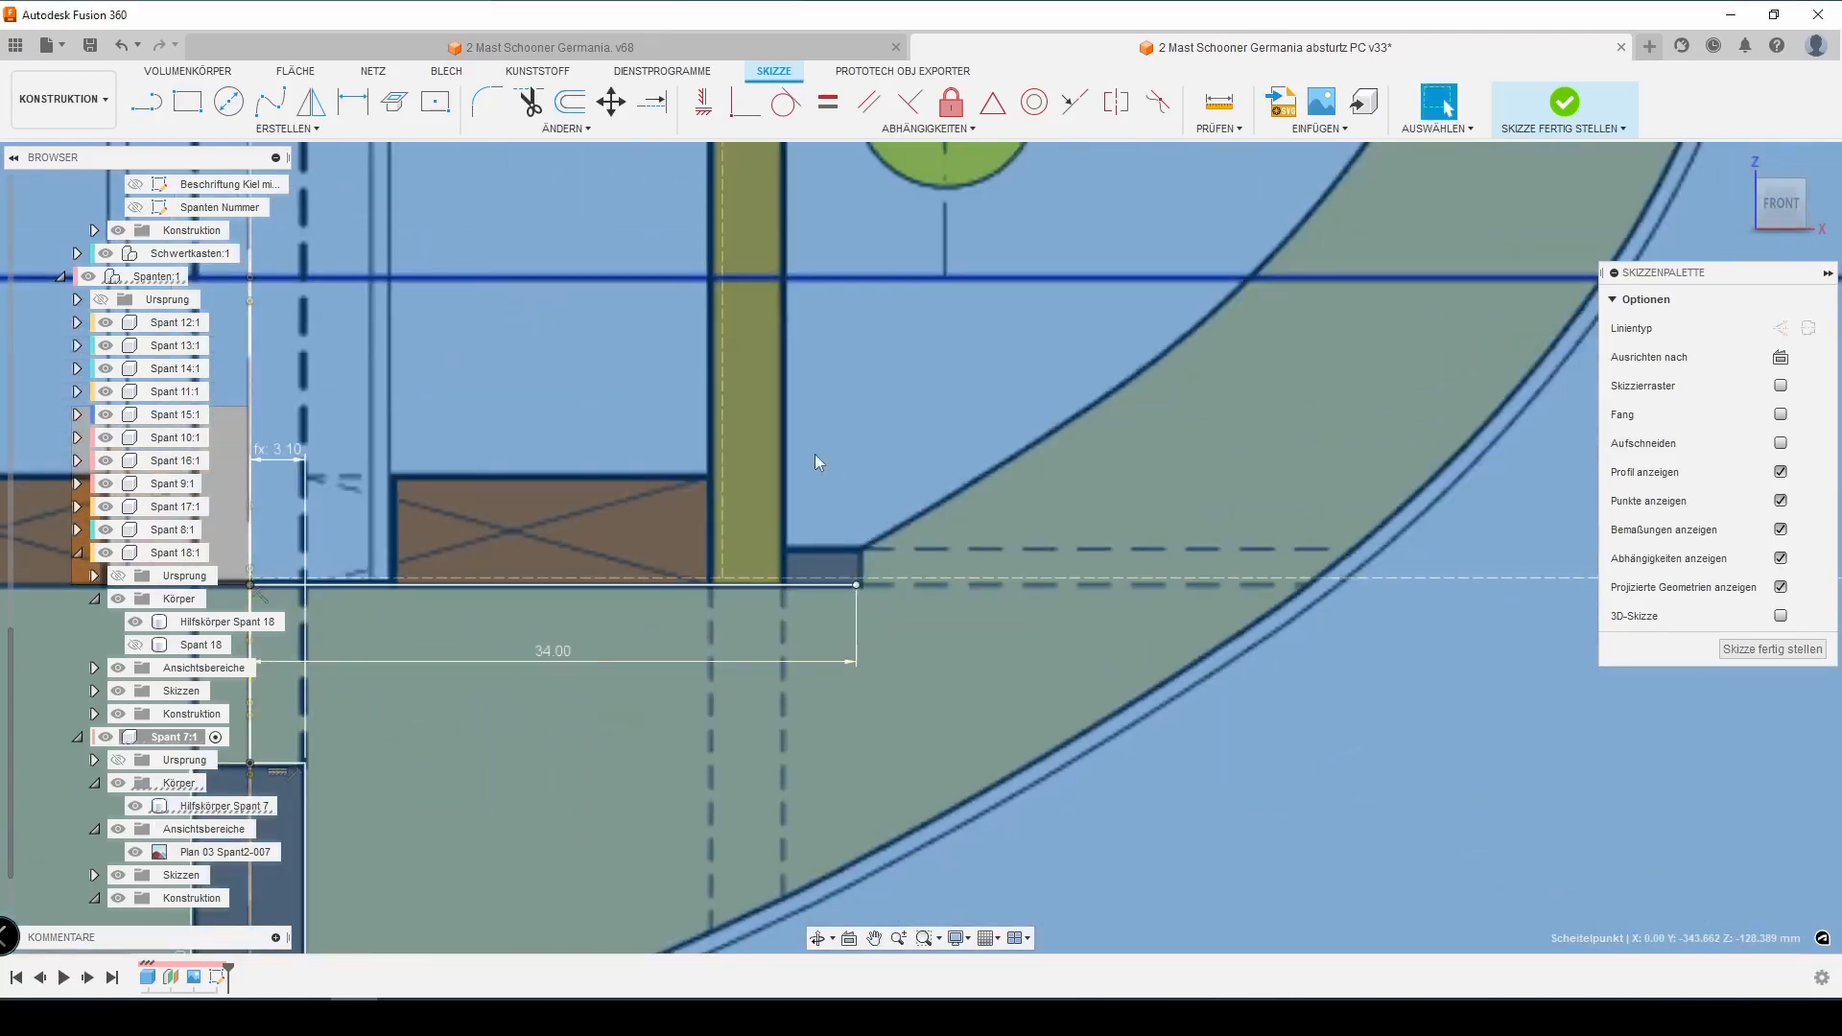
scroll(844, 585, "up", 5)
left_click(646, 624)
type("34.5")
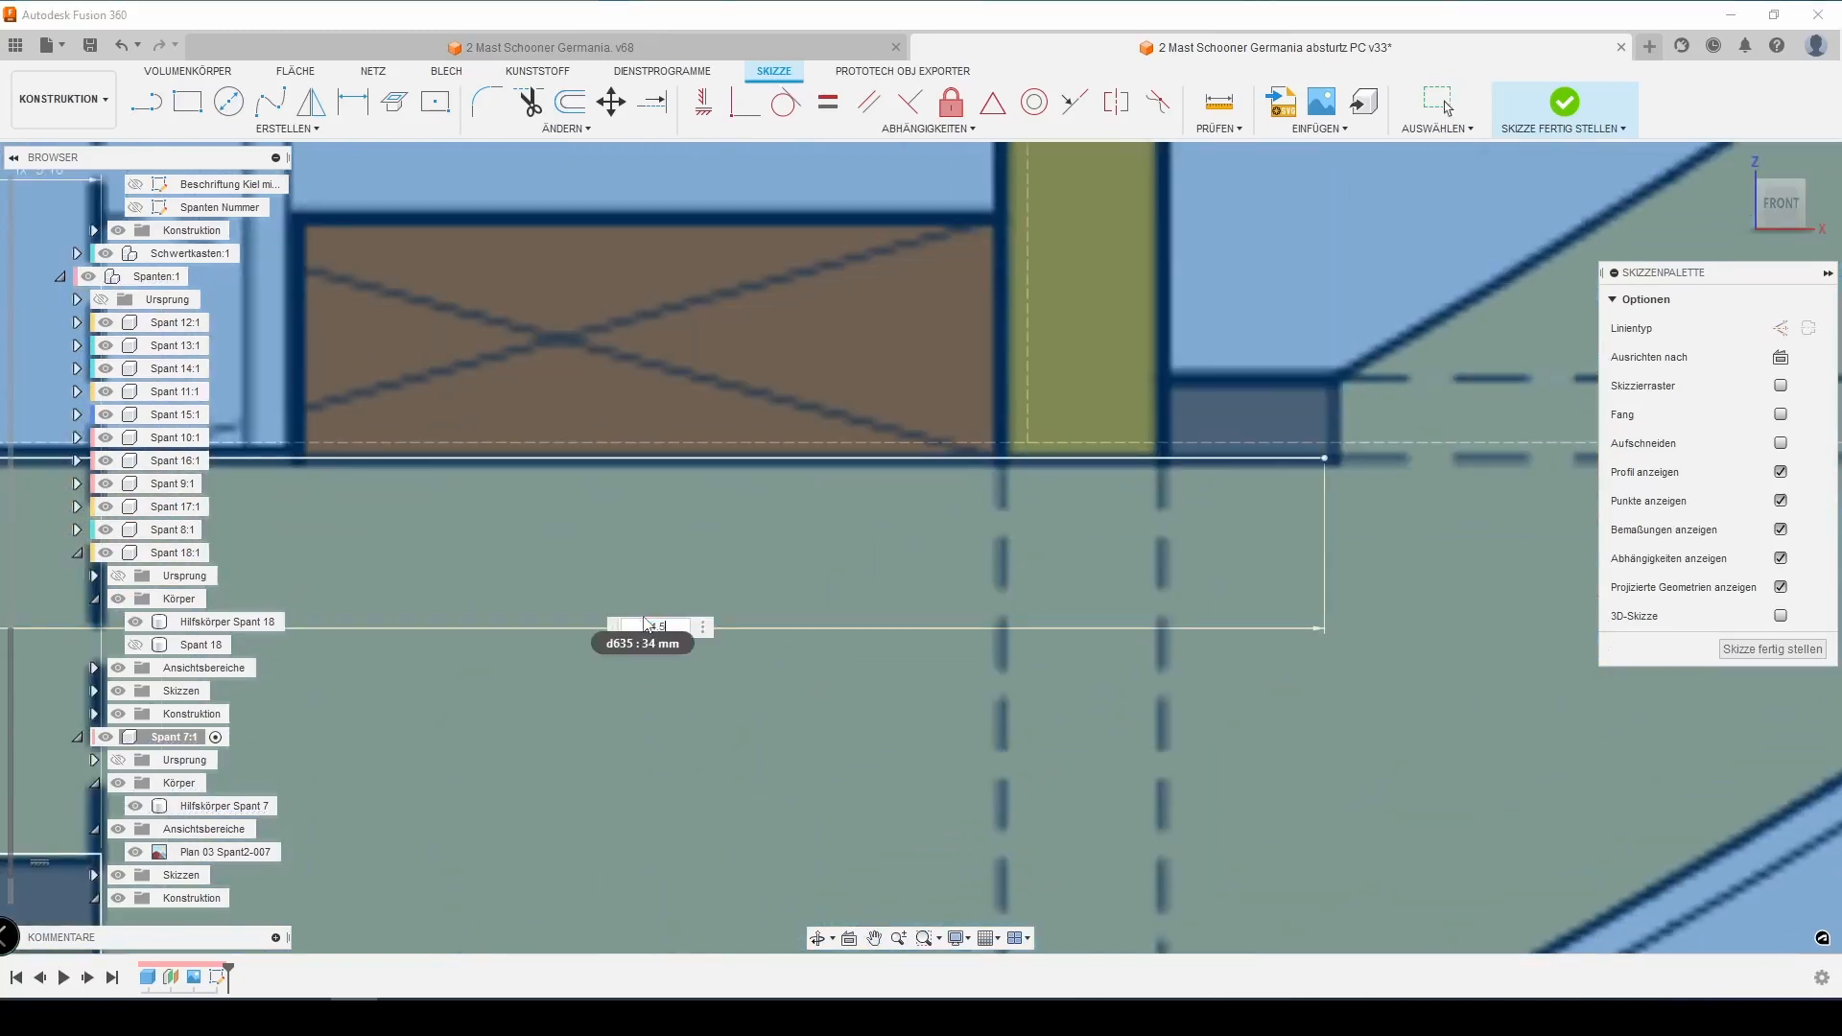
key("Return")
Draw a vertical line upward from the end of the 34.5 mm line using the Material2mm parameter as its length
type("m")
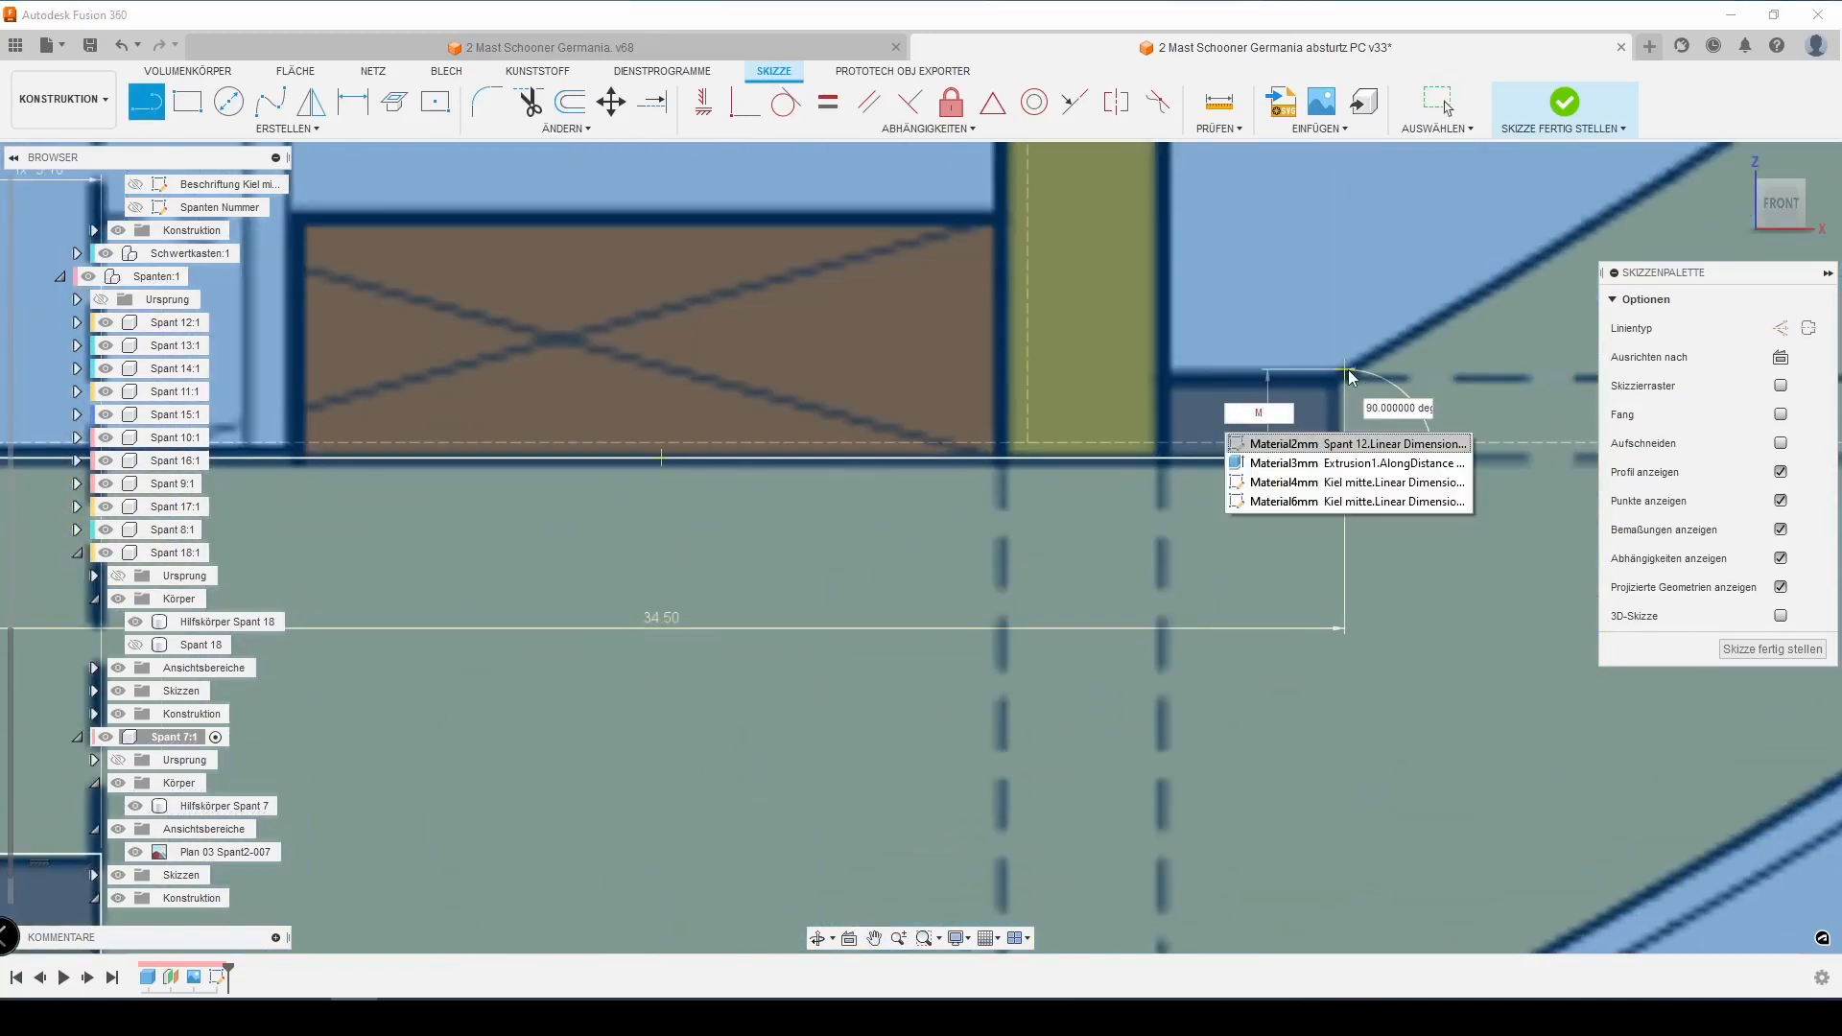
key("Return")
key("Return")
scroll(839, 865, "down", 3)
left_click(1200, 565)
scroll(1199, 568, "up", 1)
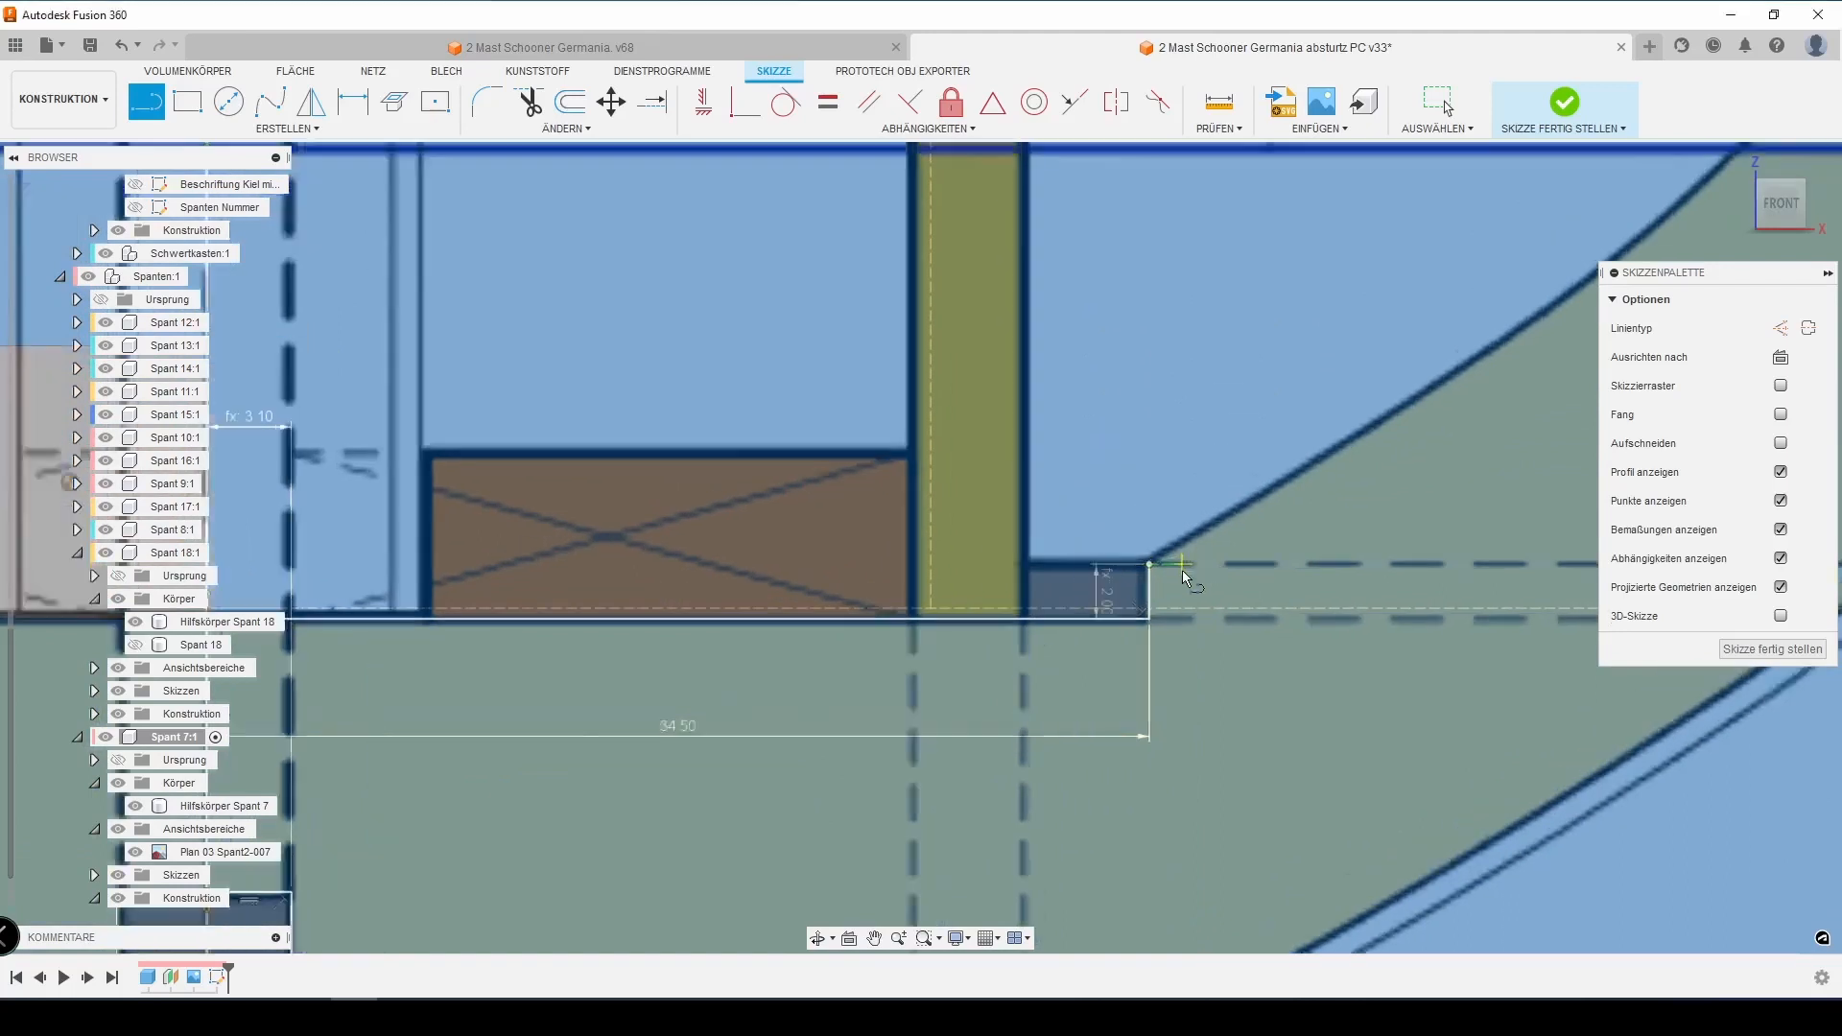
Project the two vertical reference lines and the horizontal line along the deck beam's lower edge into the sketch as construction geometry
scroll(1186, 570, "down", 4)
middle_click_drag(923, 693, 564, 806)
scroll(1211, 306, "down", 3)
middle_click_drag(1210, 305, 704, 740)
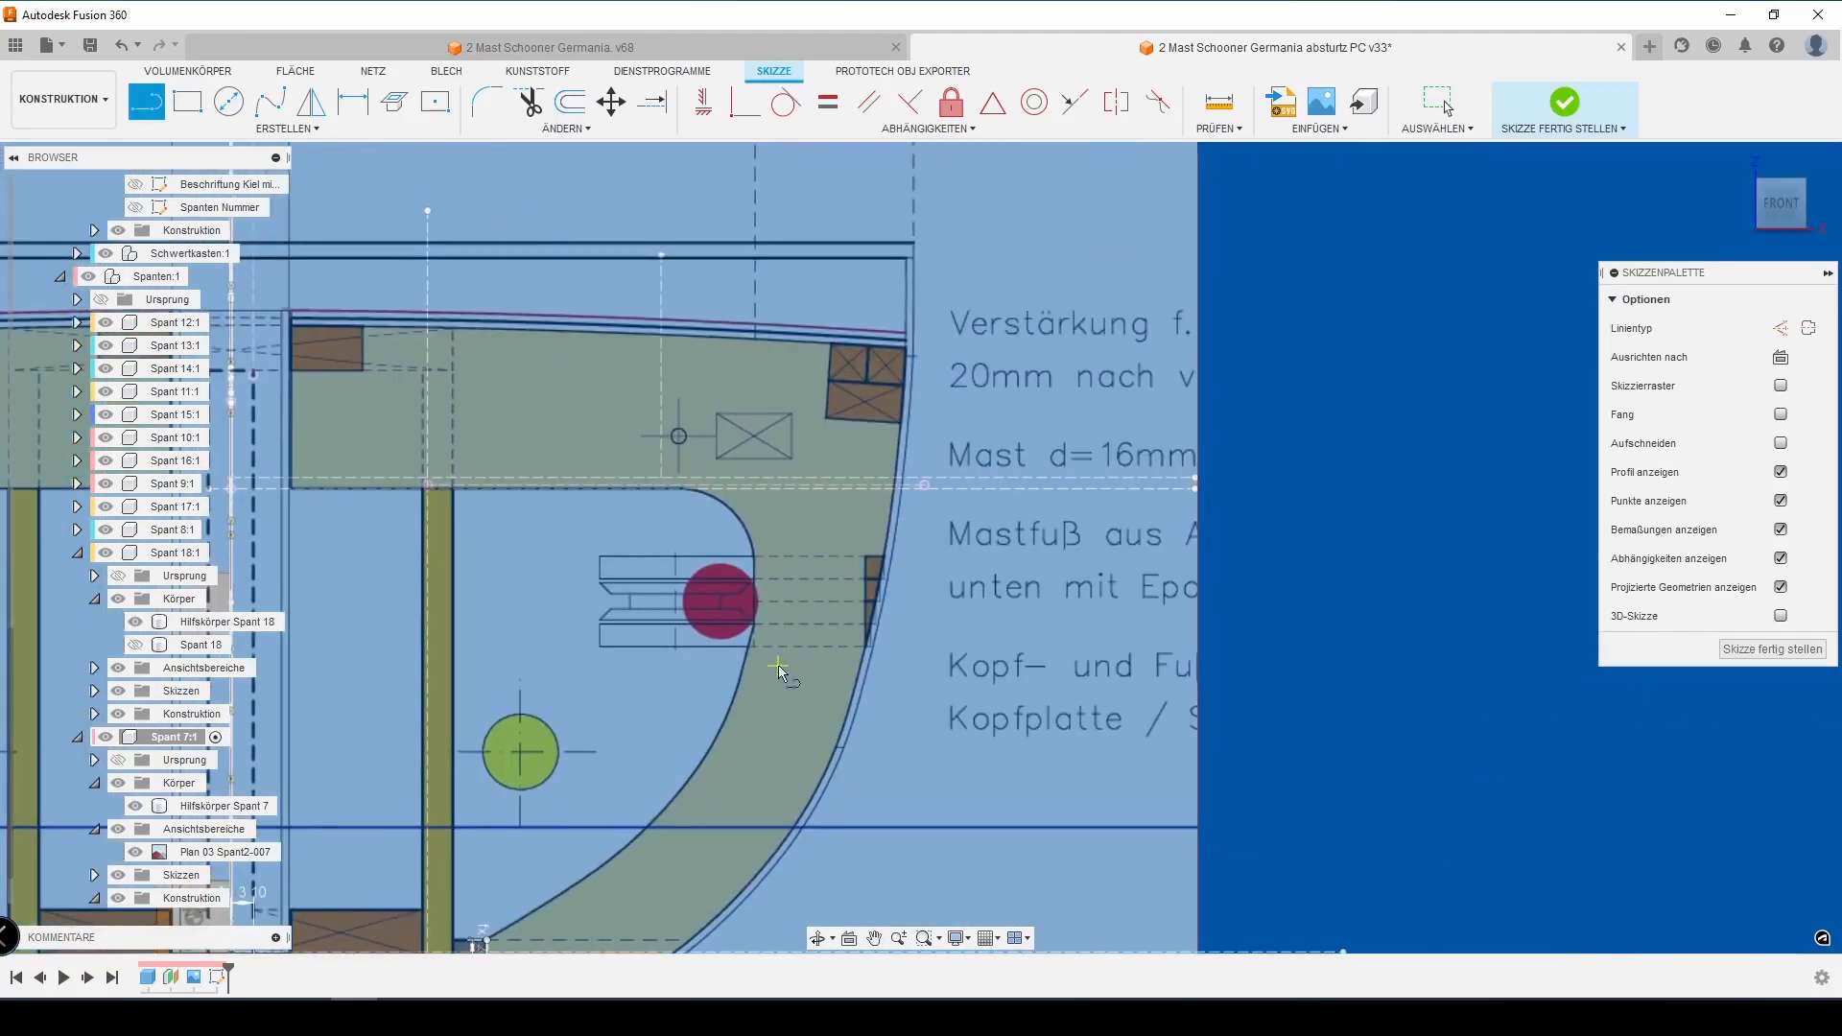
key("p")
left_click(660, 396)
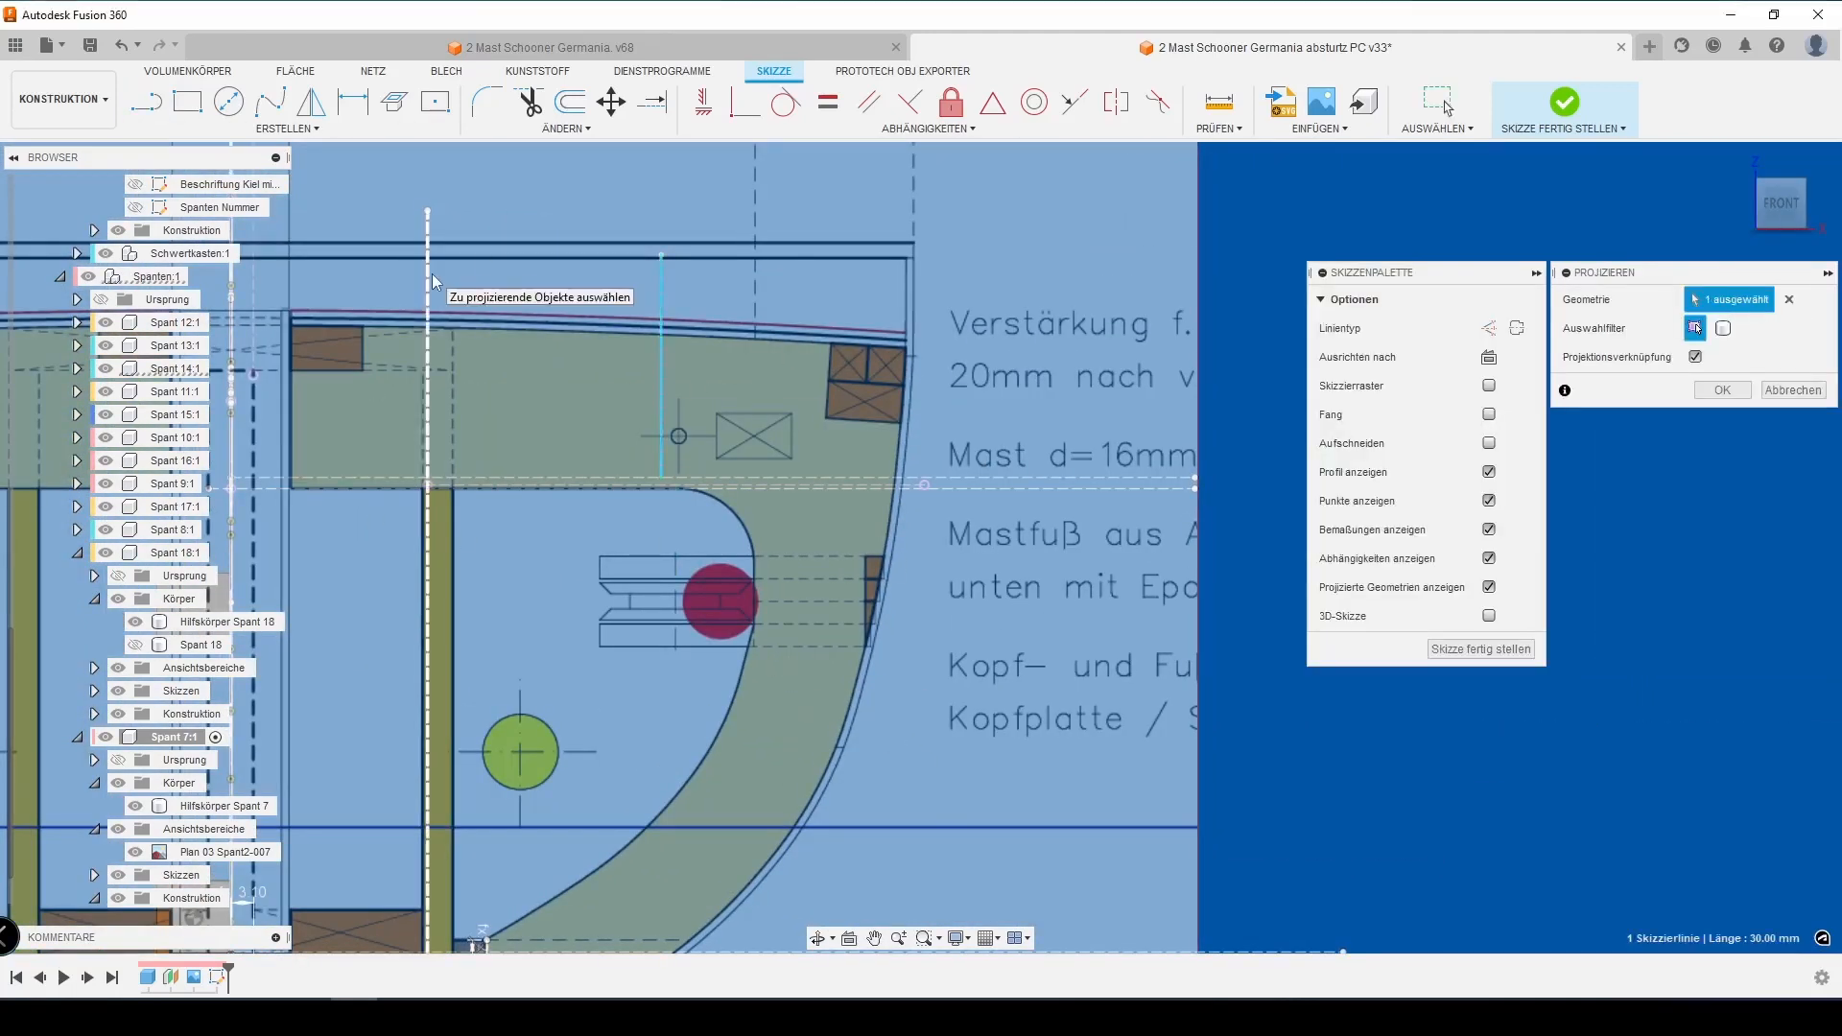
left_click(1489, 328)
left_click(426, 281)
middle_click_drag(609, 945, 654, 708)
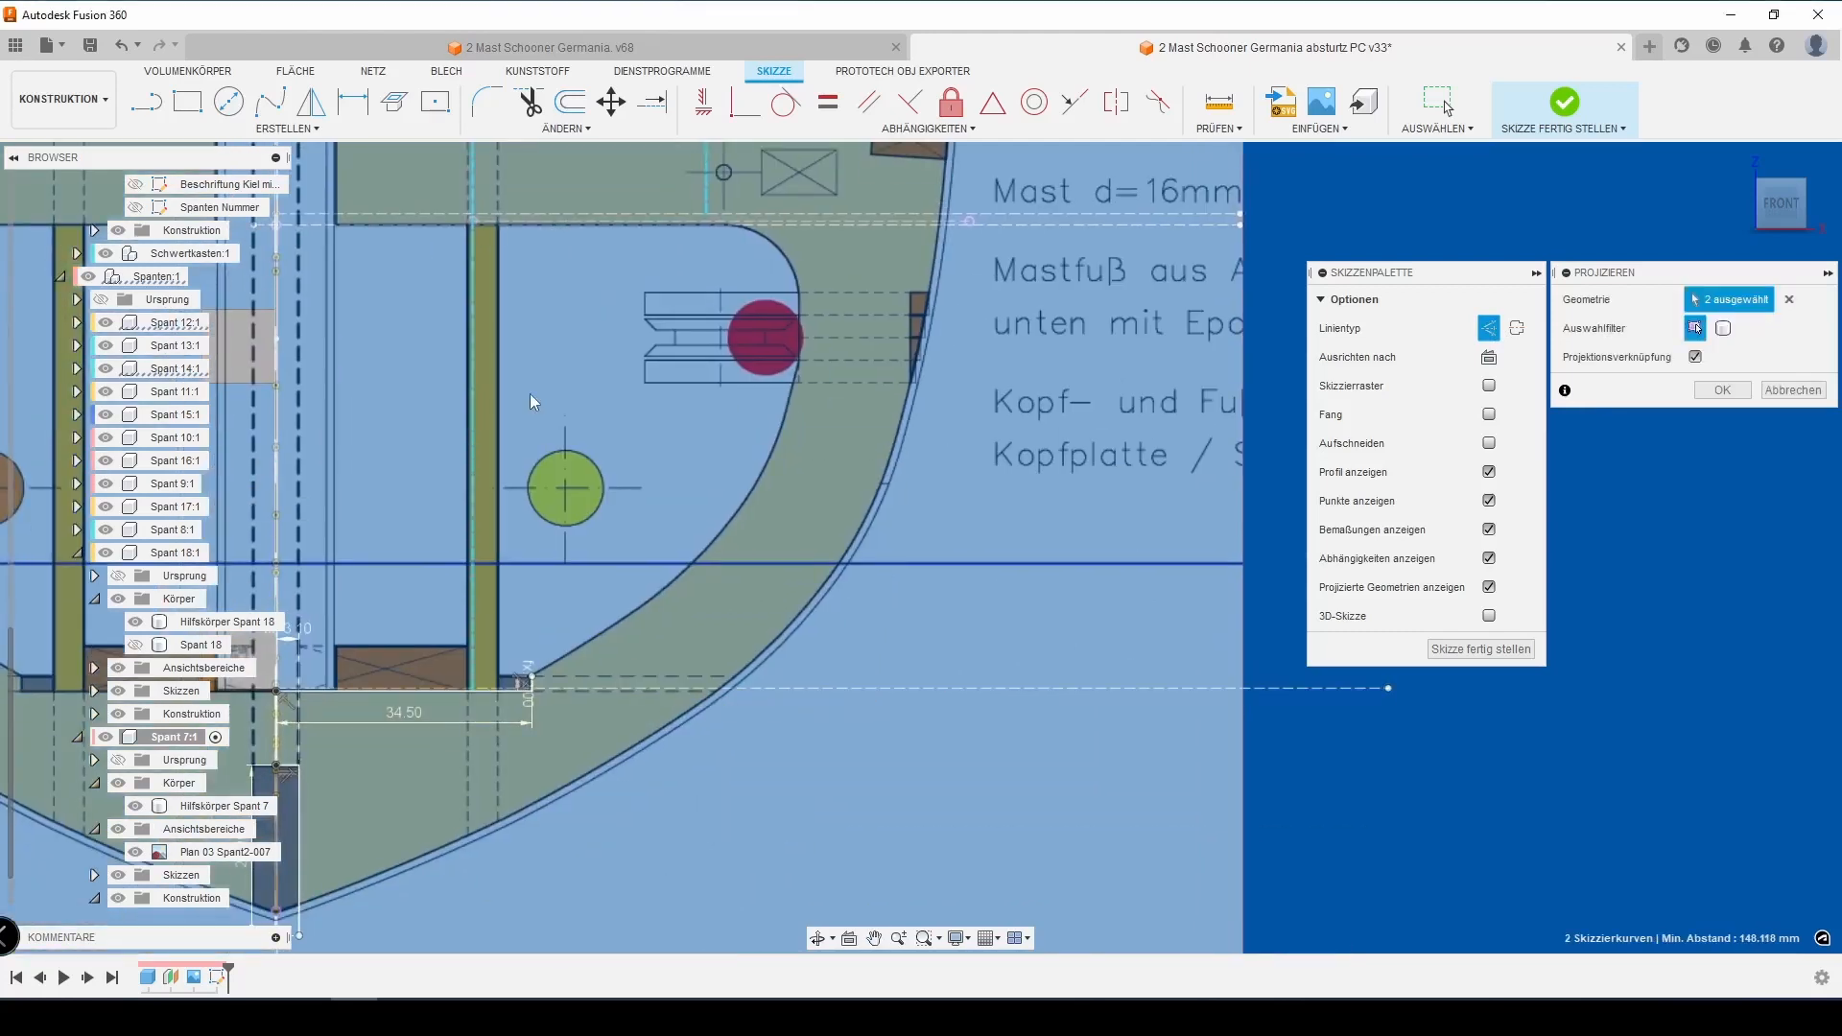
middle_click_drag(535, 400, 566, 652)
left_click(599, 476)
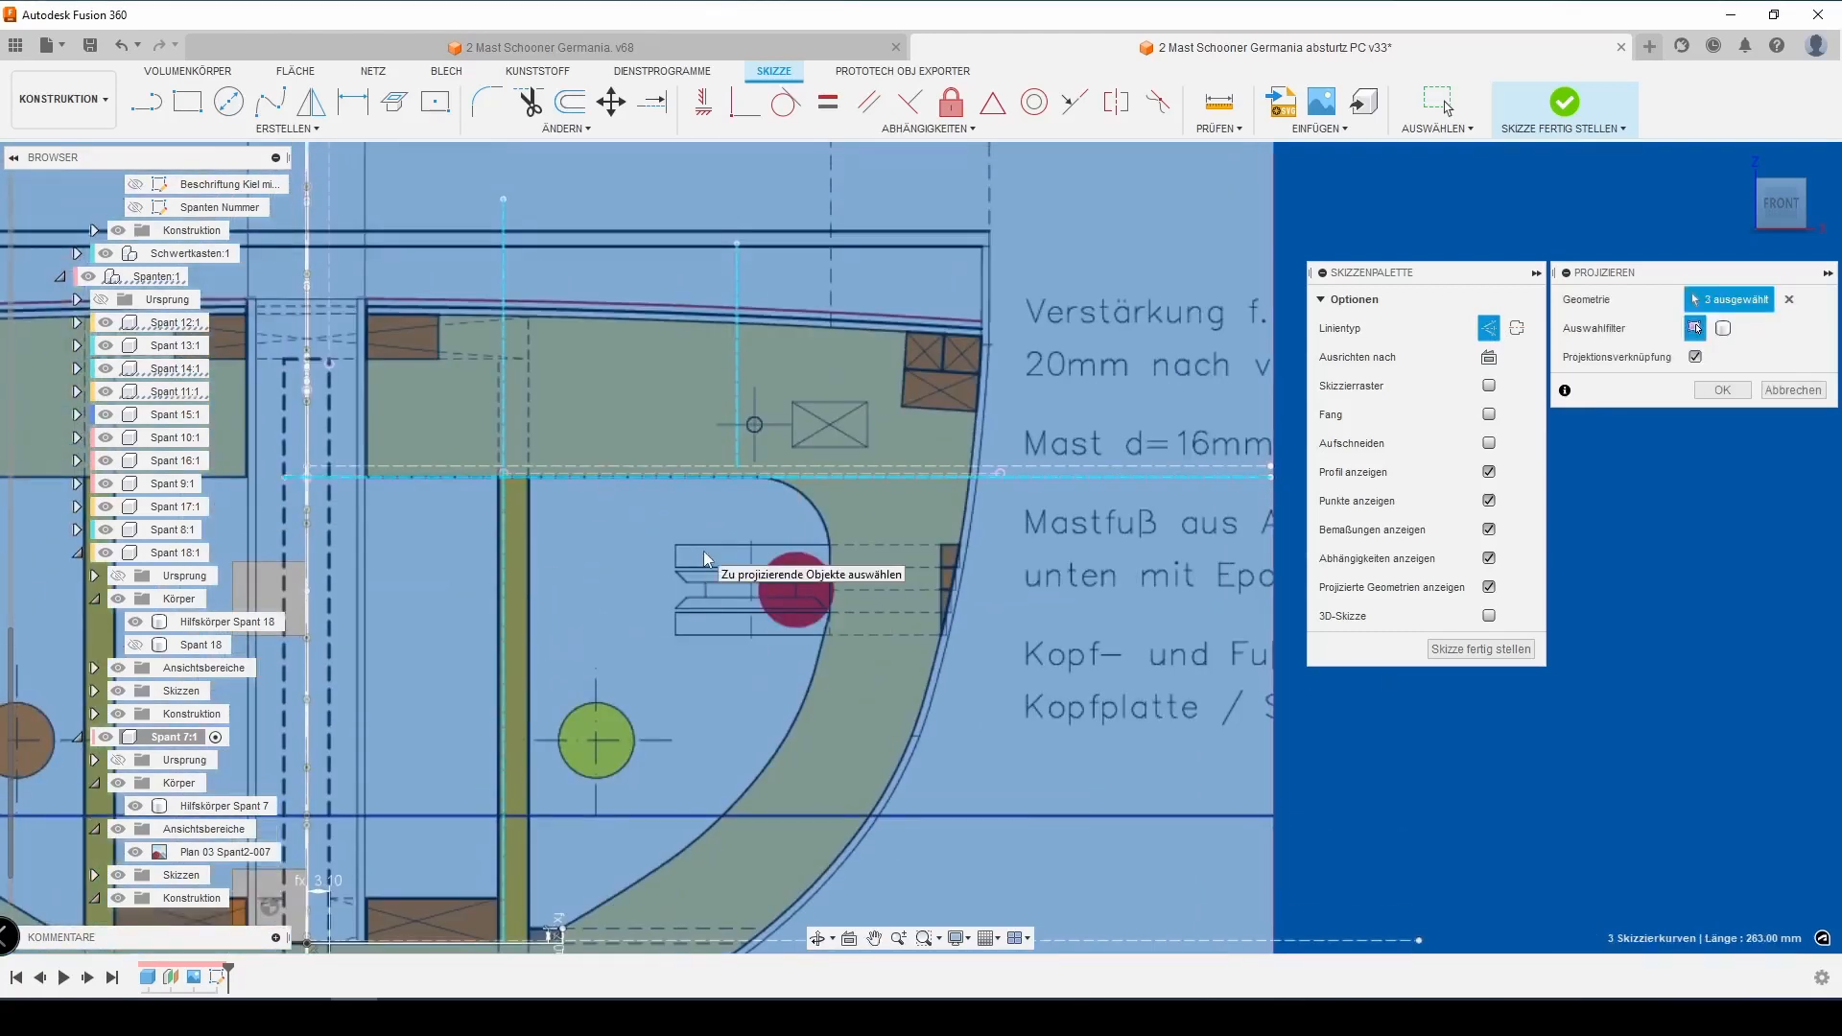
left_click(1723, 390)
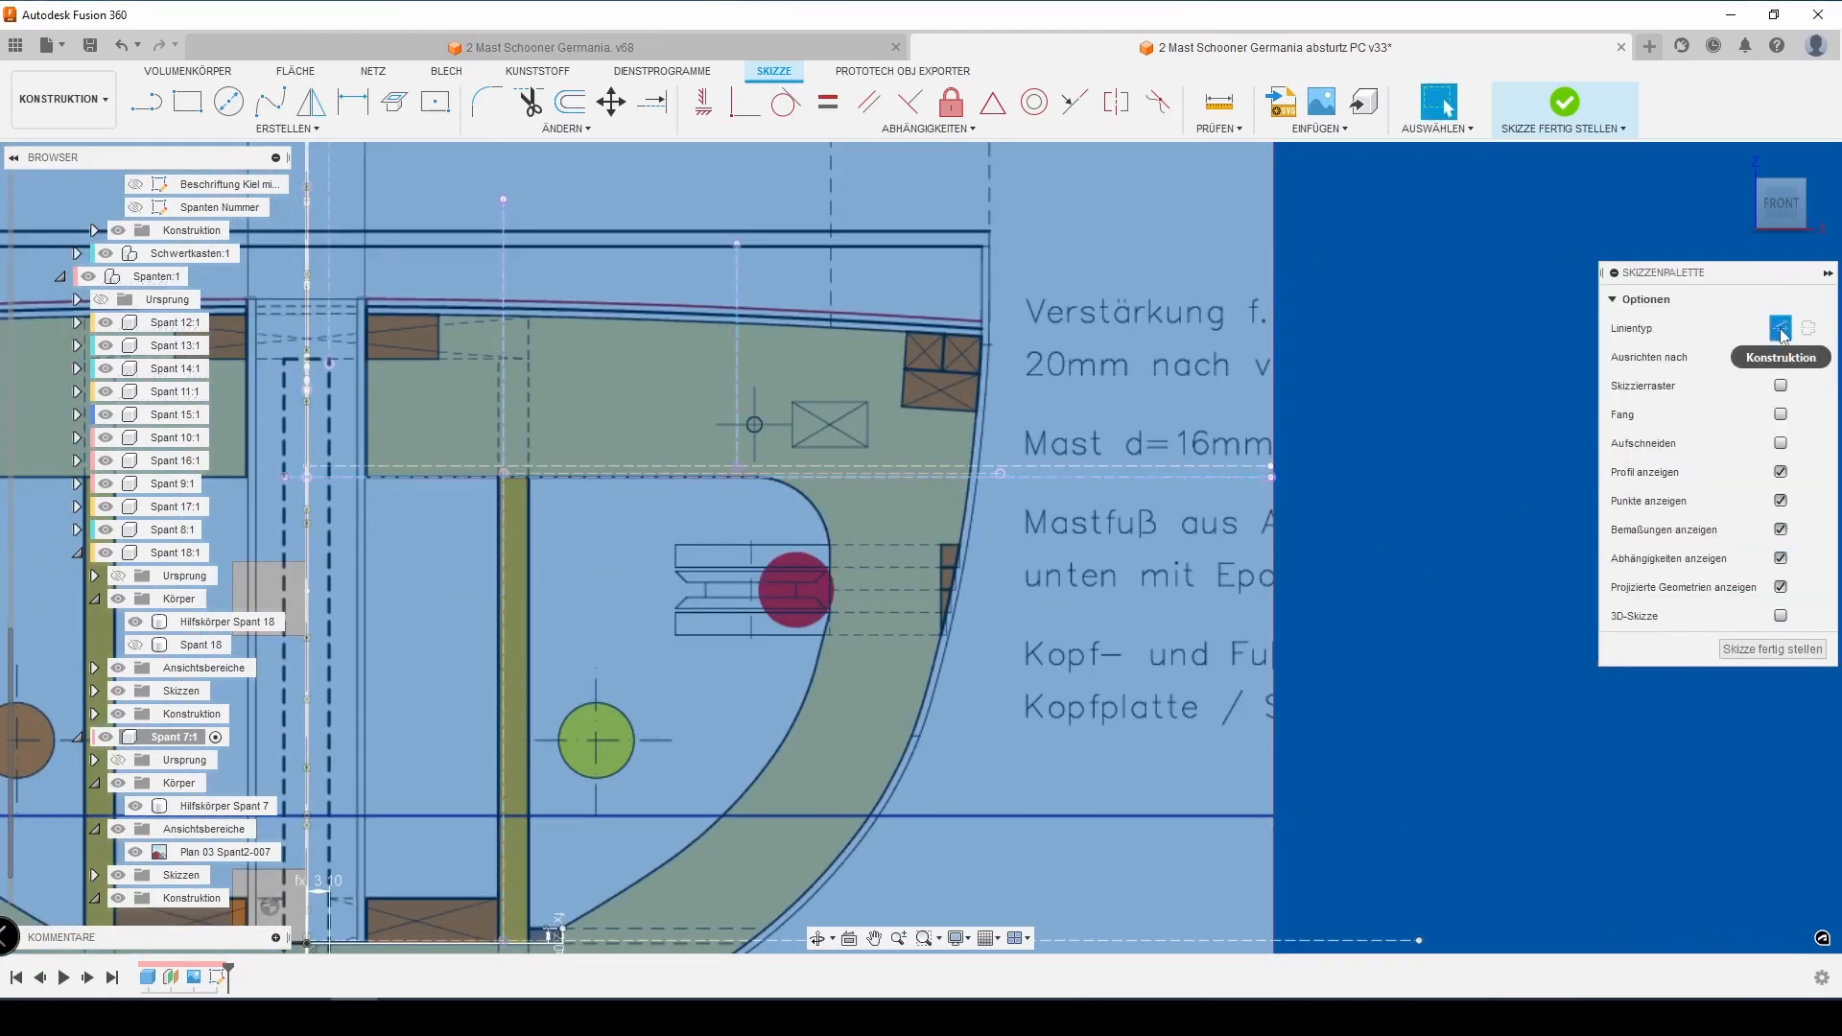
Draw a vertical line up along the frame's inner edge beside the red circle and delete the extra horizontal segment at its upper end
key("l")
scroll(815, 641, "up", 3)
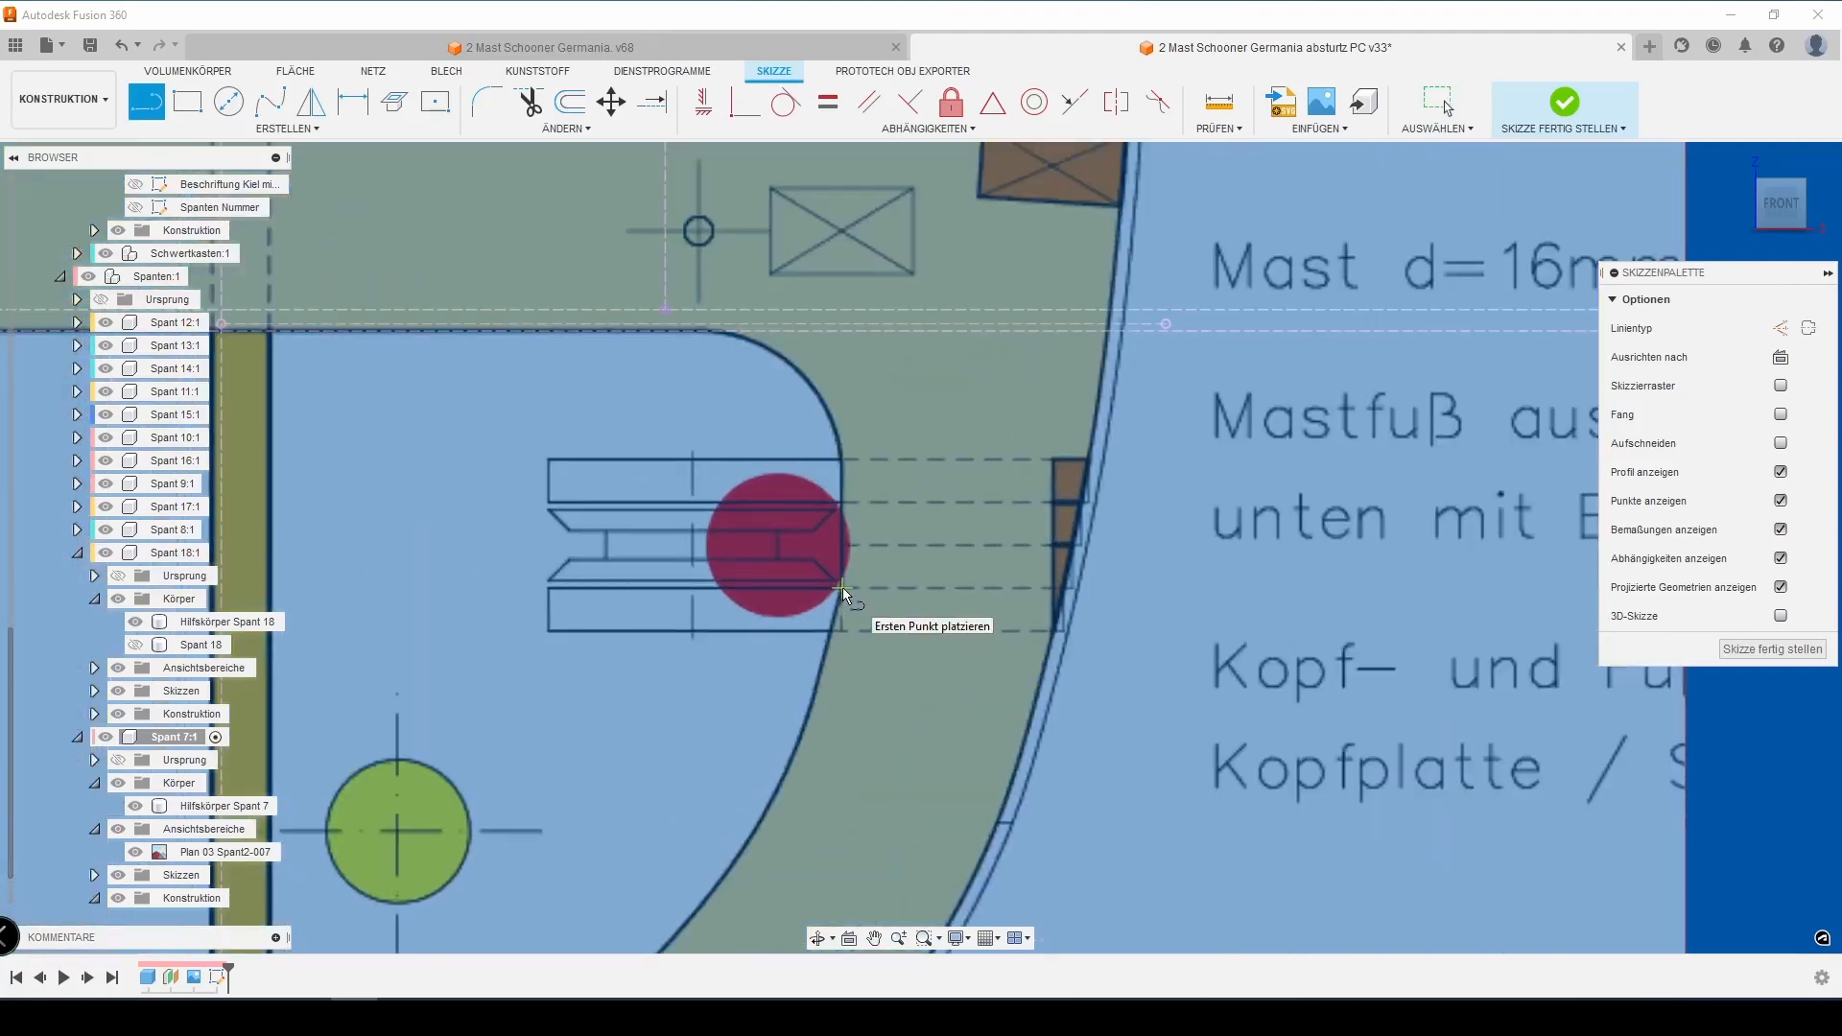
left_click(842, 587)
left_click(843, 276)
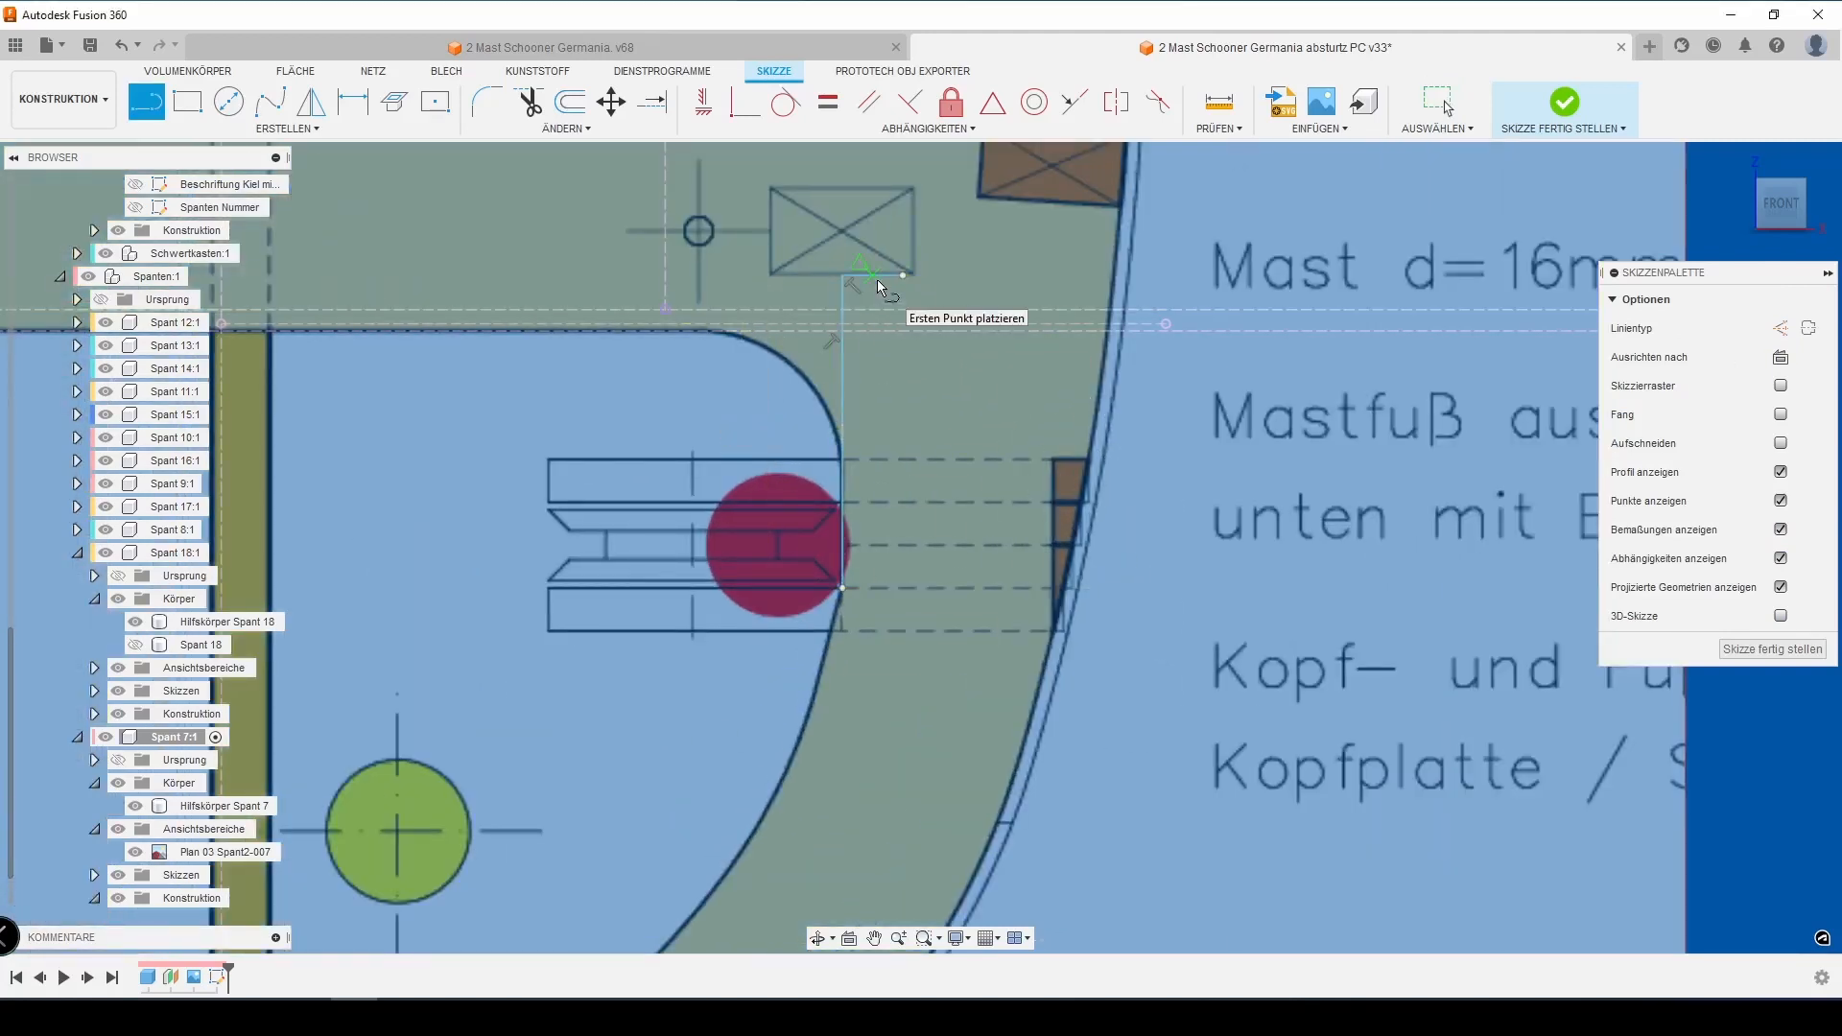
key("Escape")
left_click(876, 277)
key("Delete")
key("l")
scroll(485, 394, "up", 1)
middle_click_drag(149, 376, 788, 409)
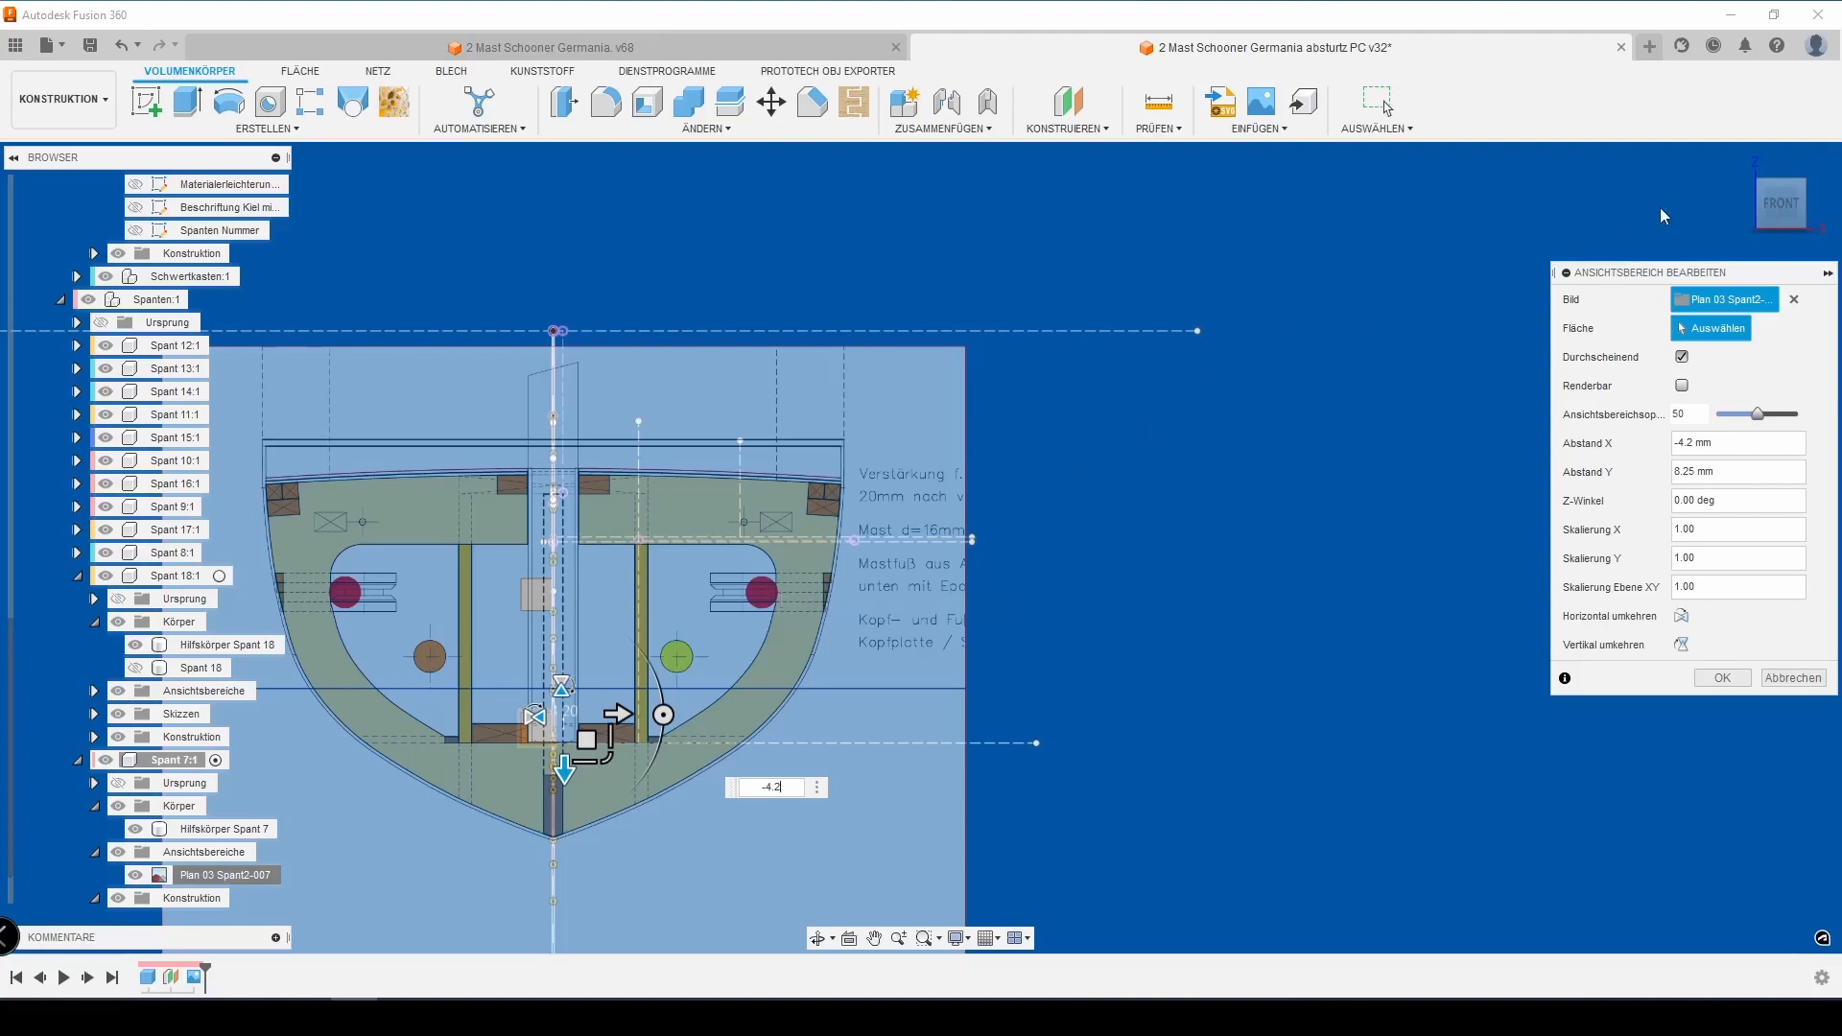
Compare the Spant 7 canvas with the keel sketch from an angled view, adjust its scale, and accept the edit
left_click(1804, 203)
middle_click_drag(693, 745, 1320, 580)
scroll(537, 595, "up", 2)
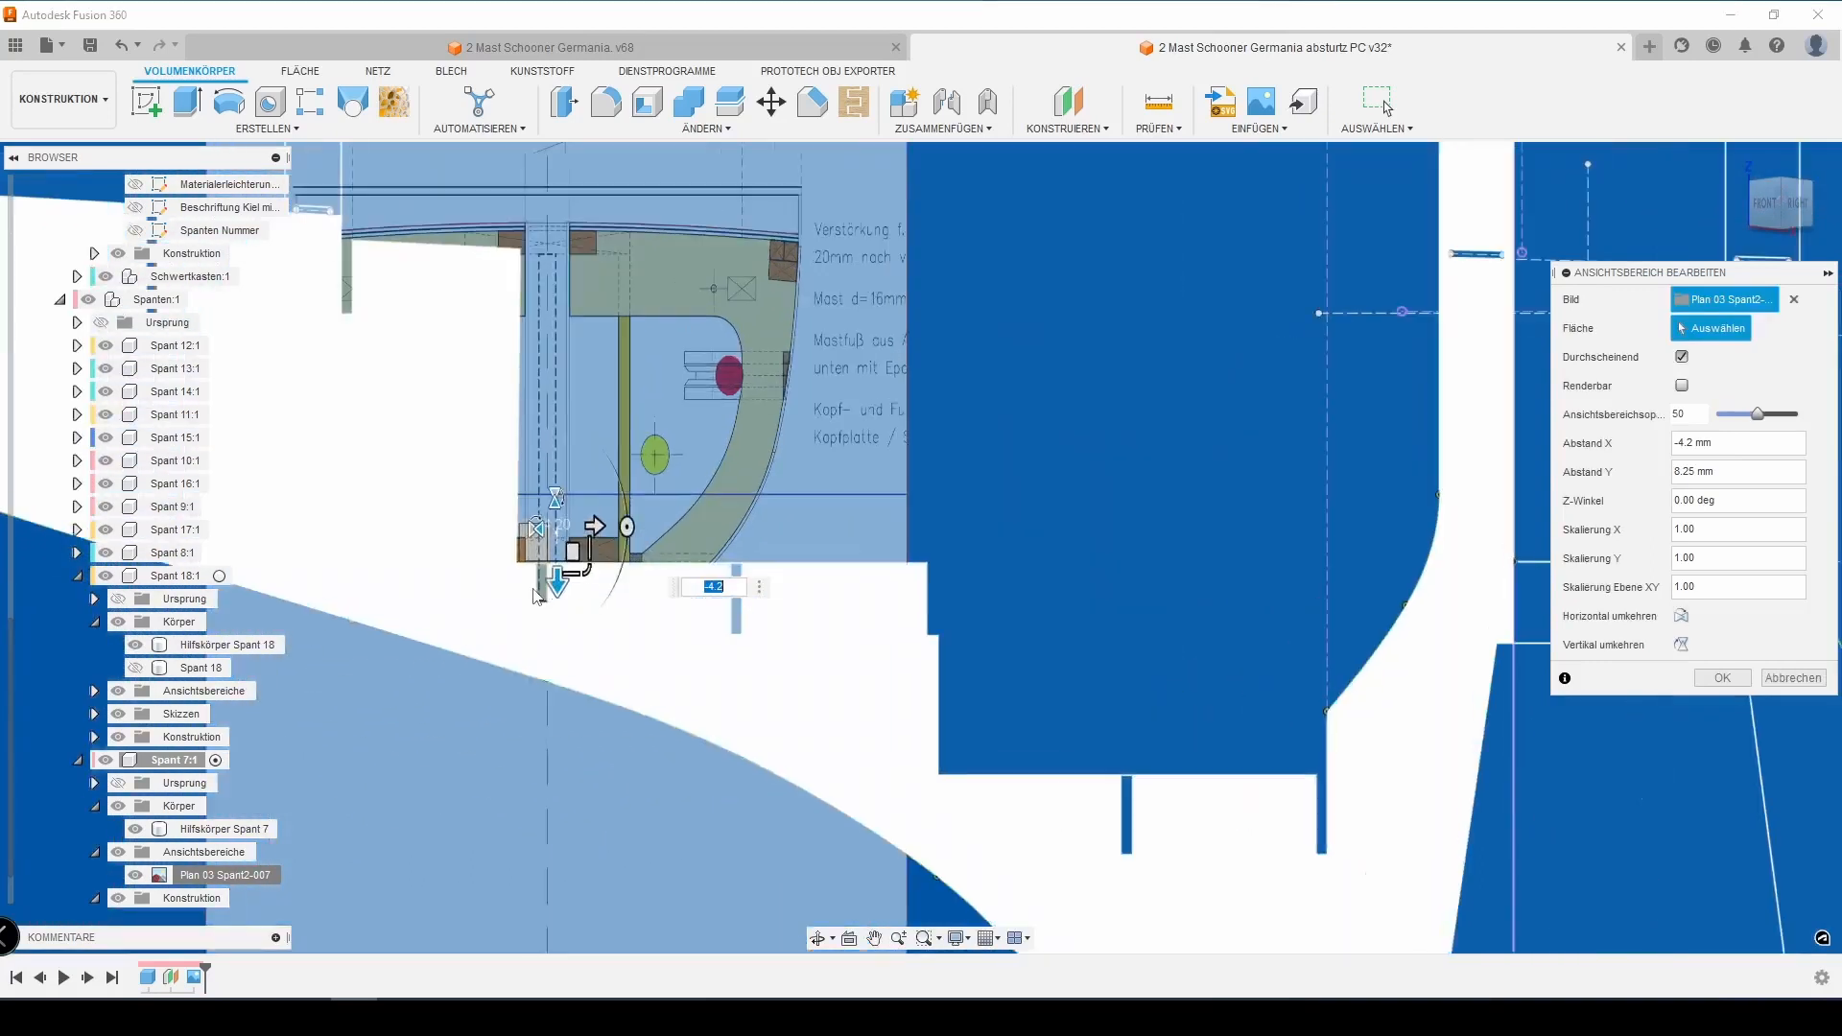
scroll(537, 595, "up", 3)
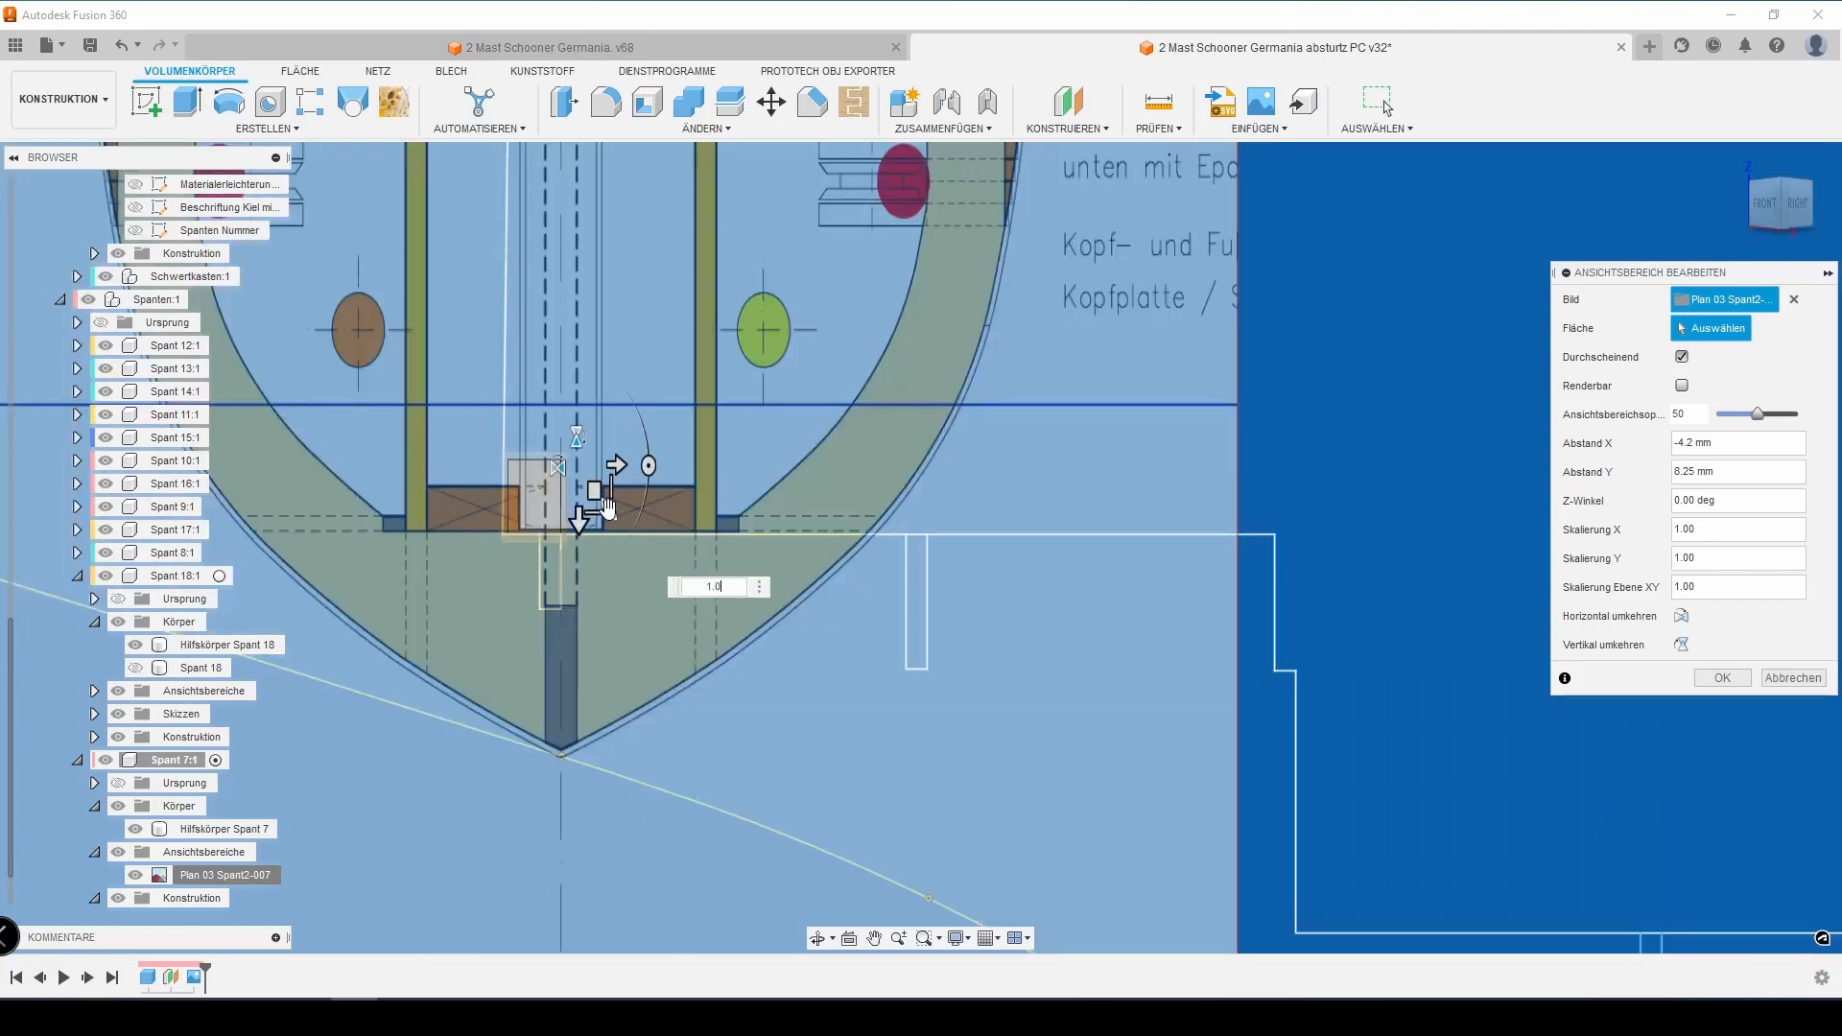
key("Return")
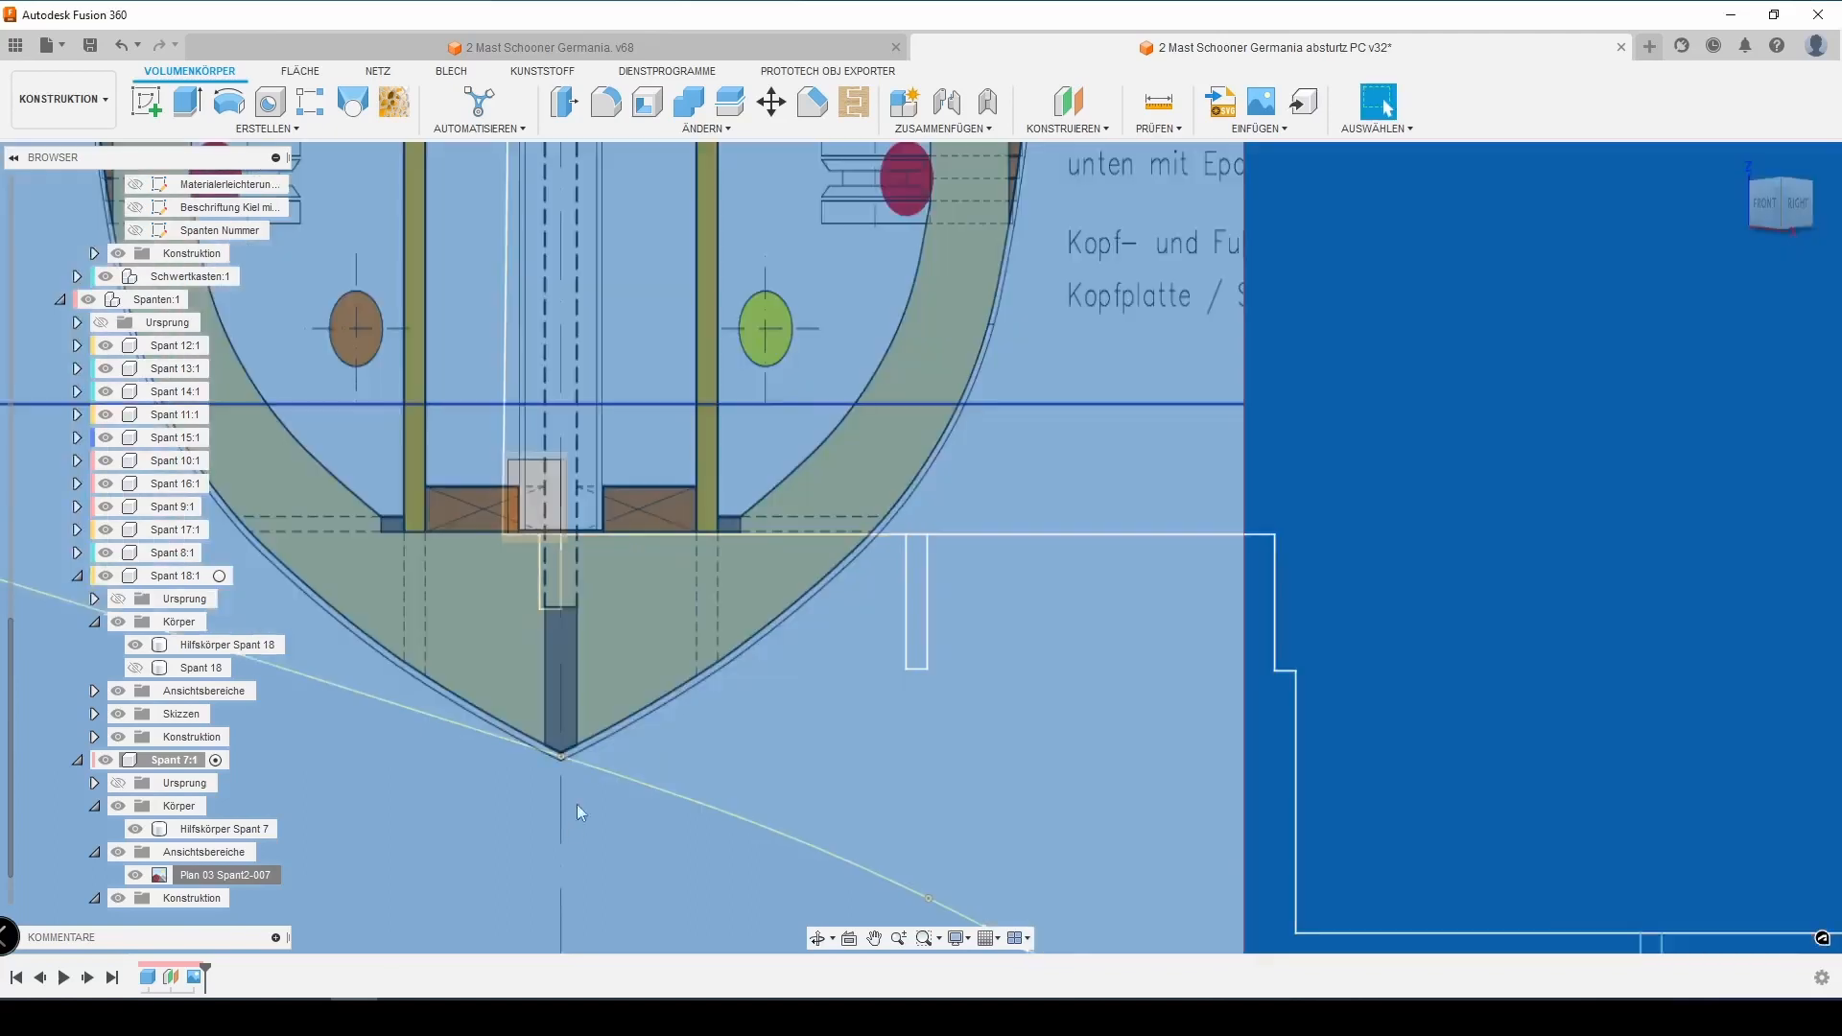
Edit the Spant 7 plan canvas, shifting it 0.3 mm in X and scaling it by 1.01
right_click(225, 875)
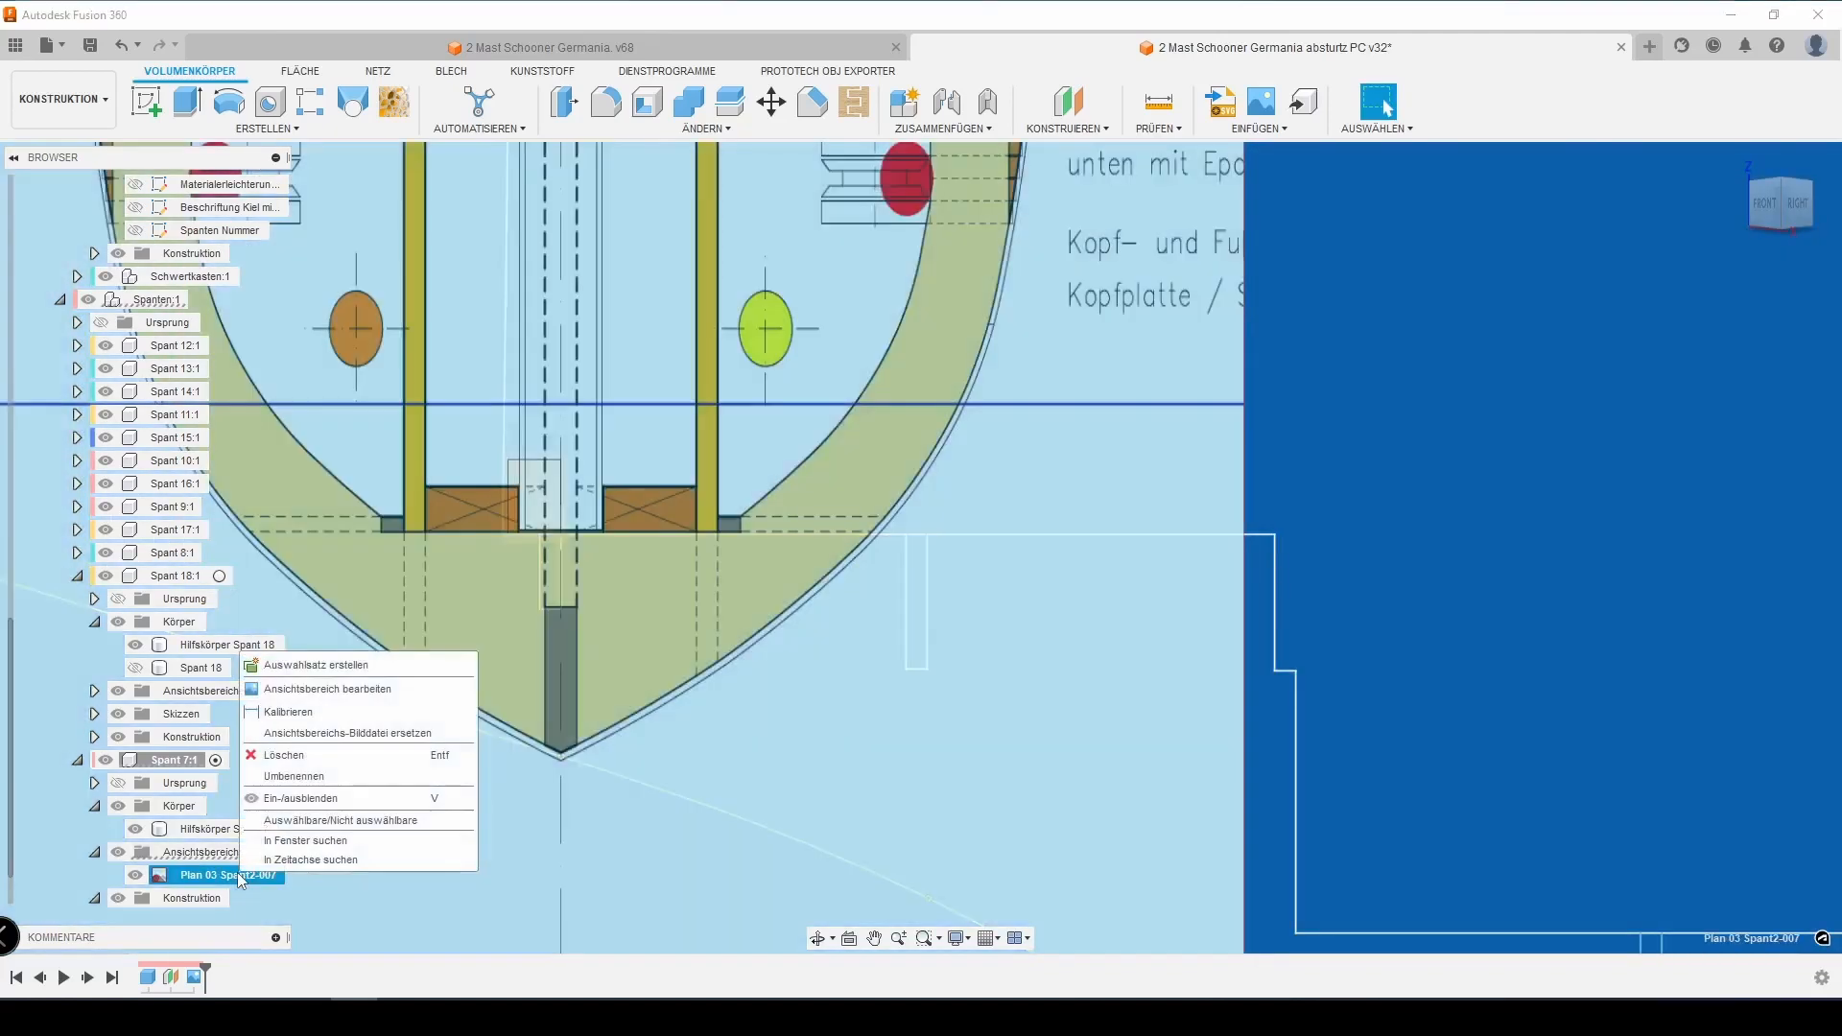
left_click(298, 688)
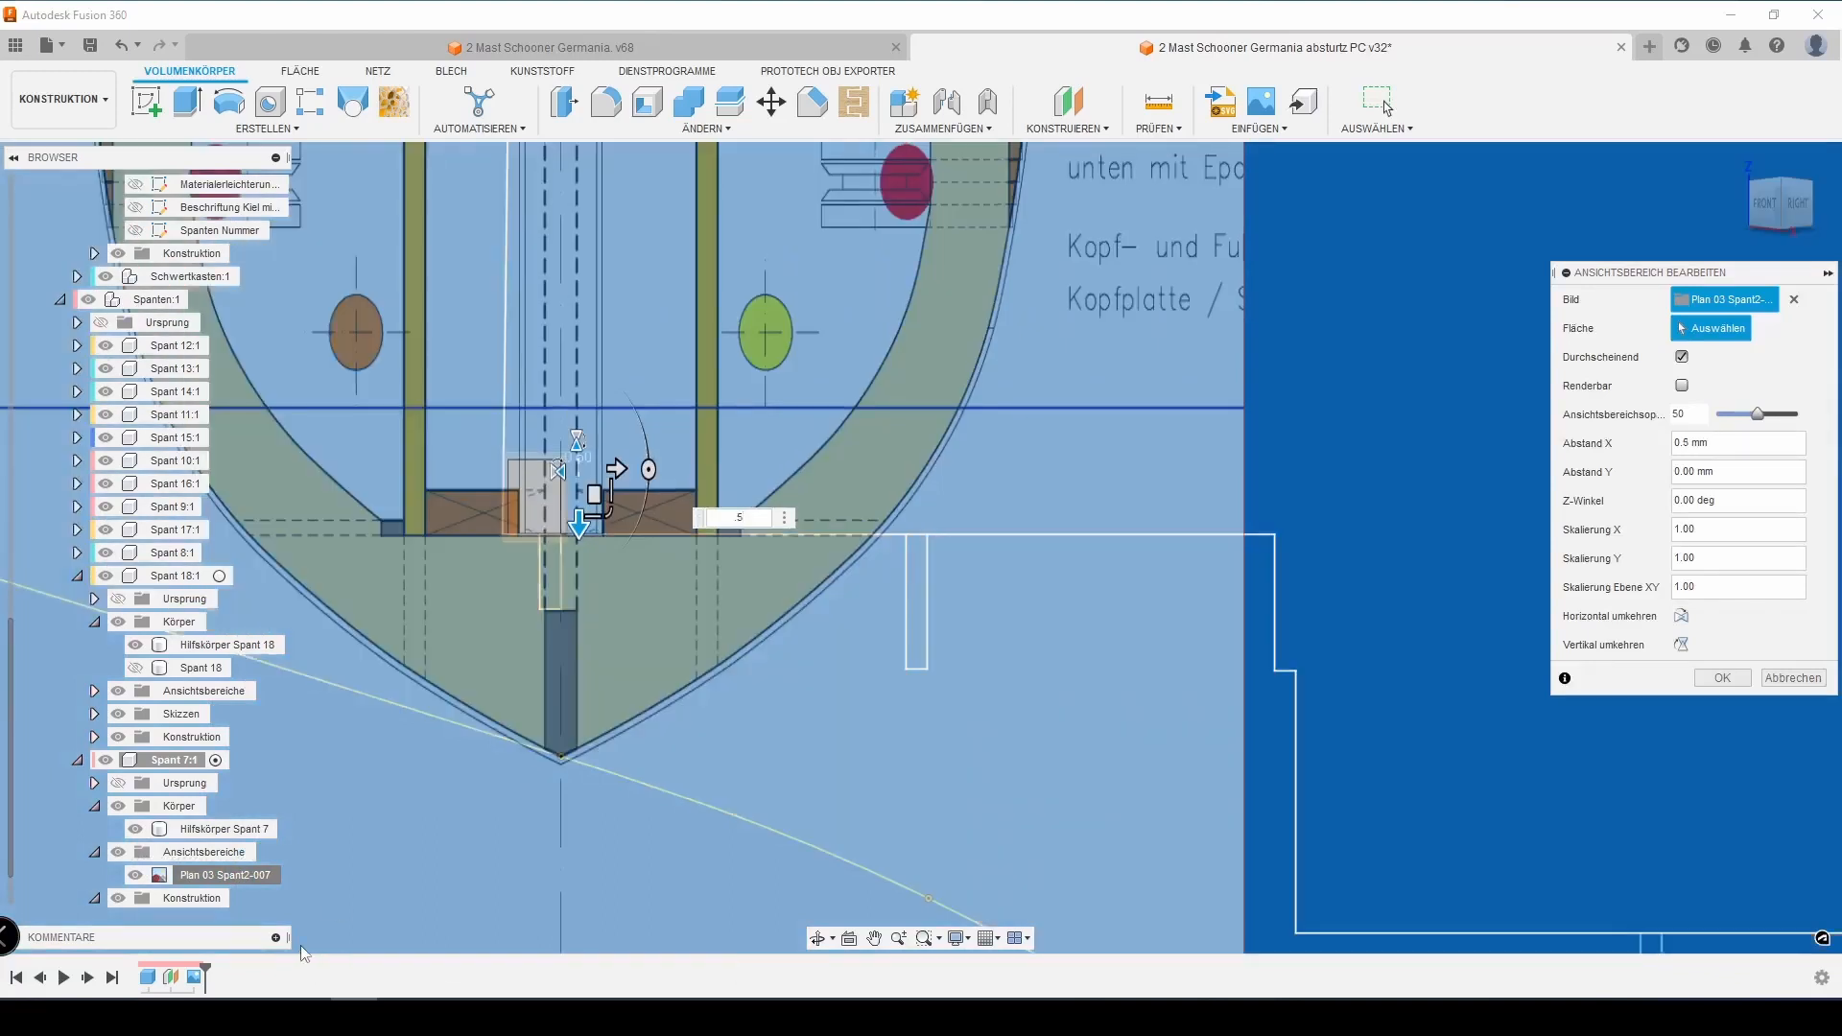
type(".3")
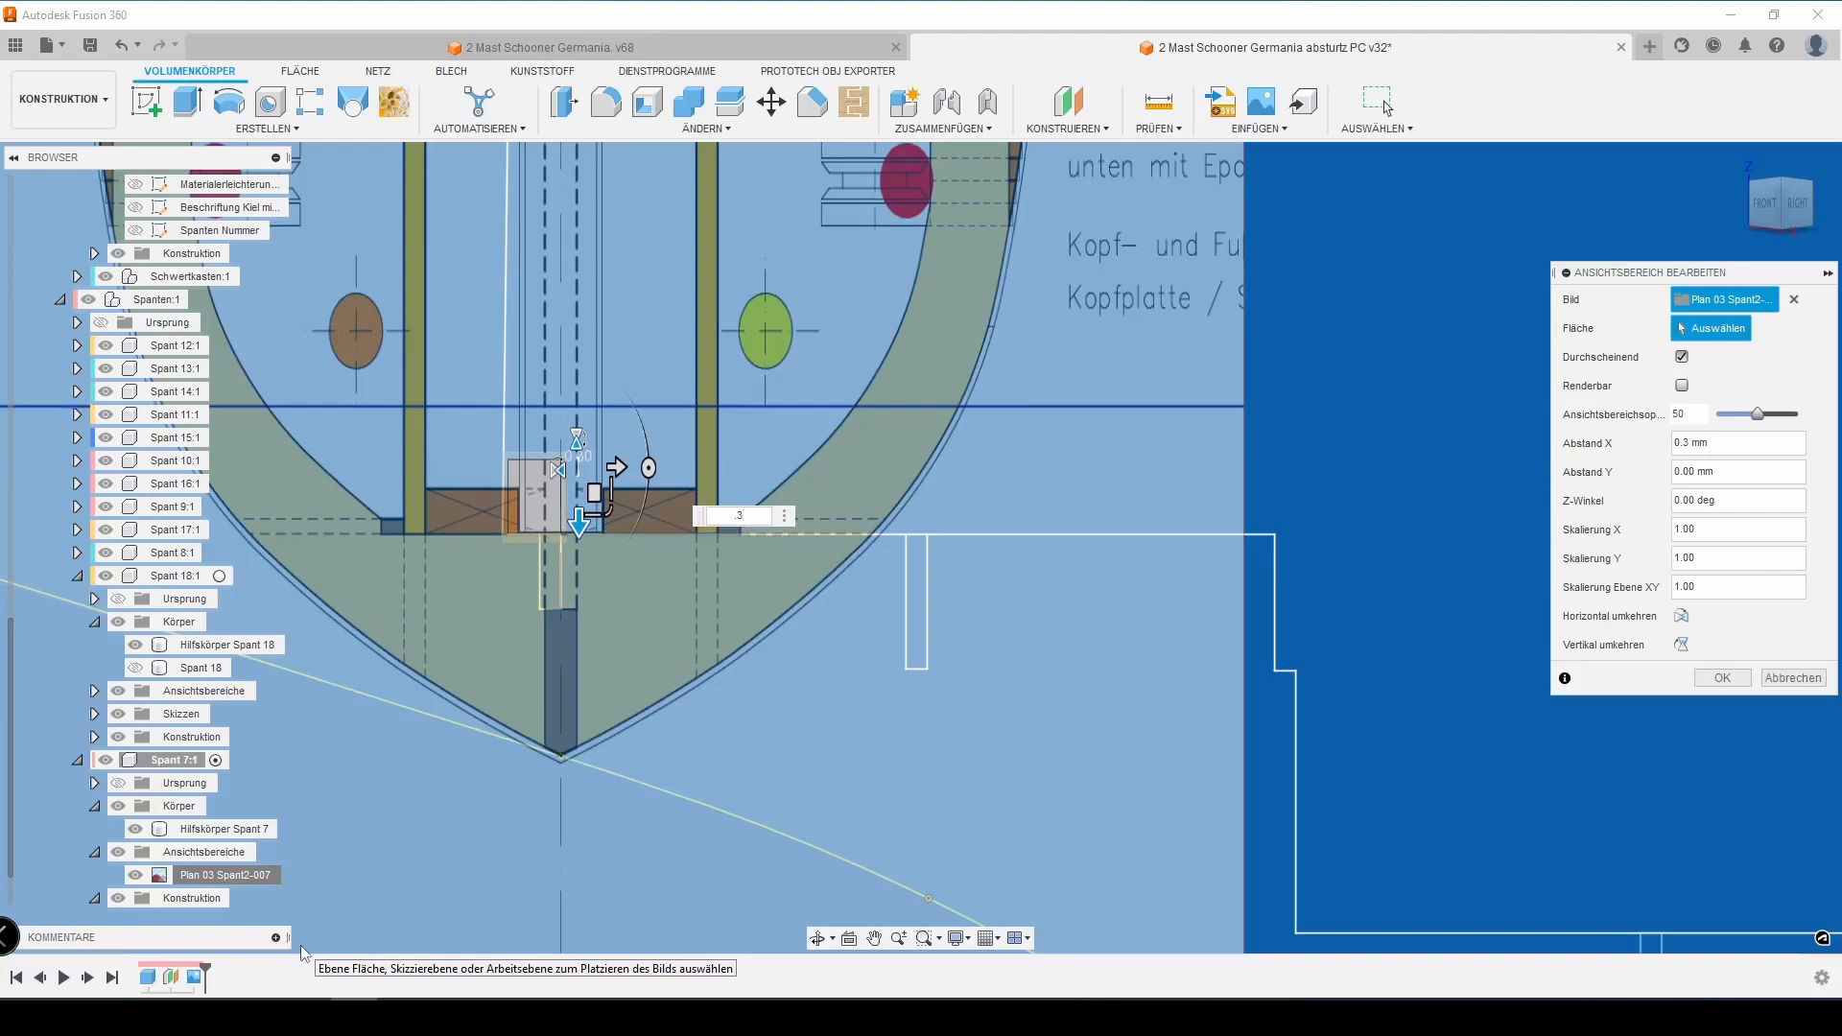
scroll(301, 946, "down", 5)
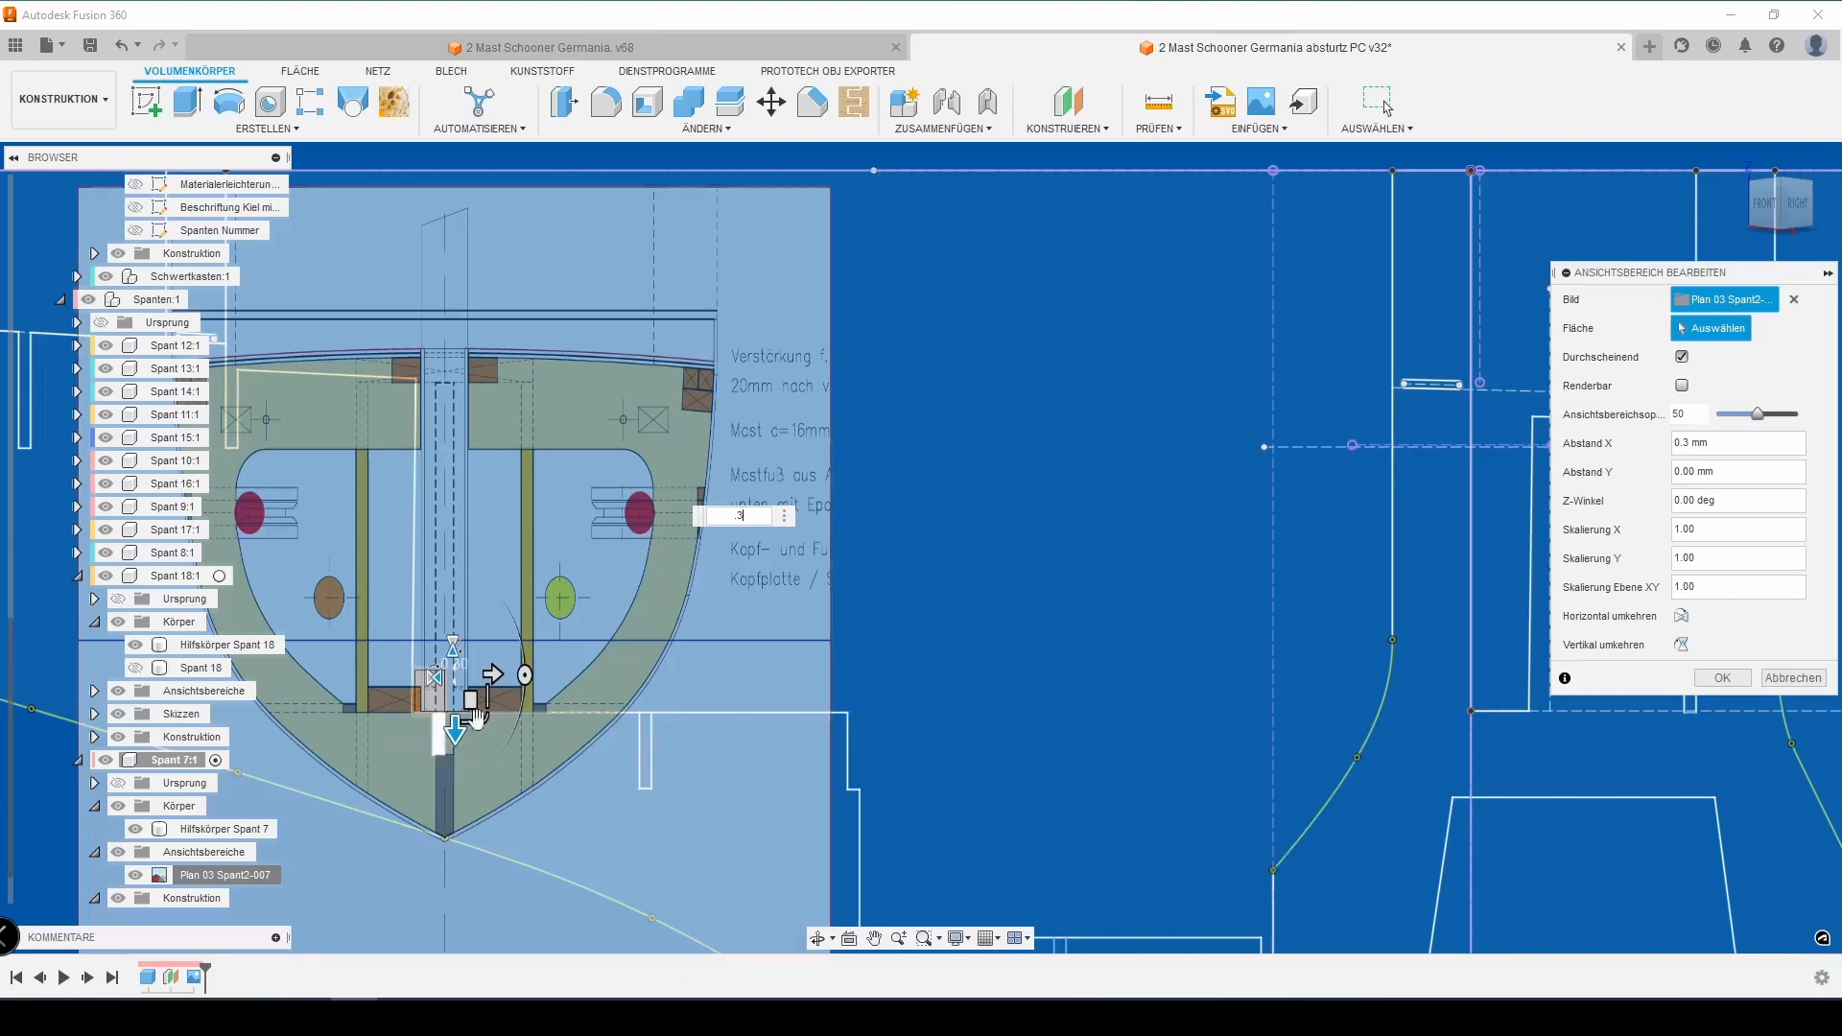
key("Tab")
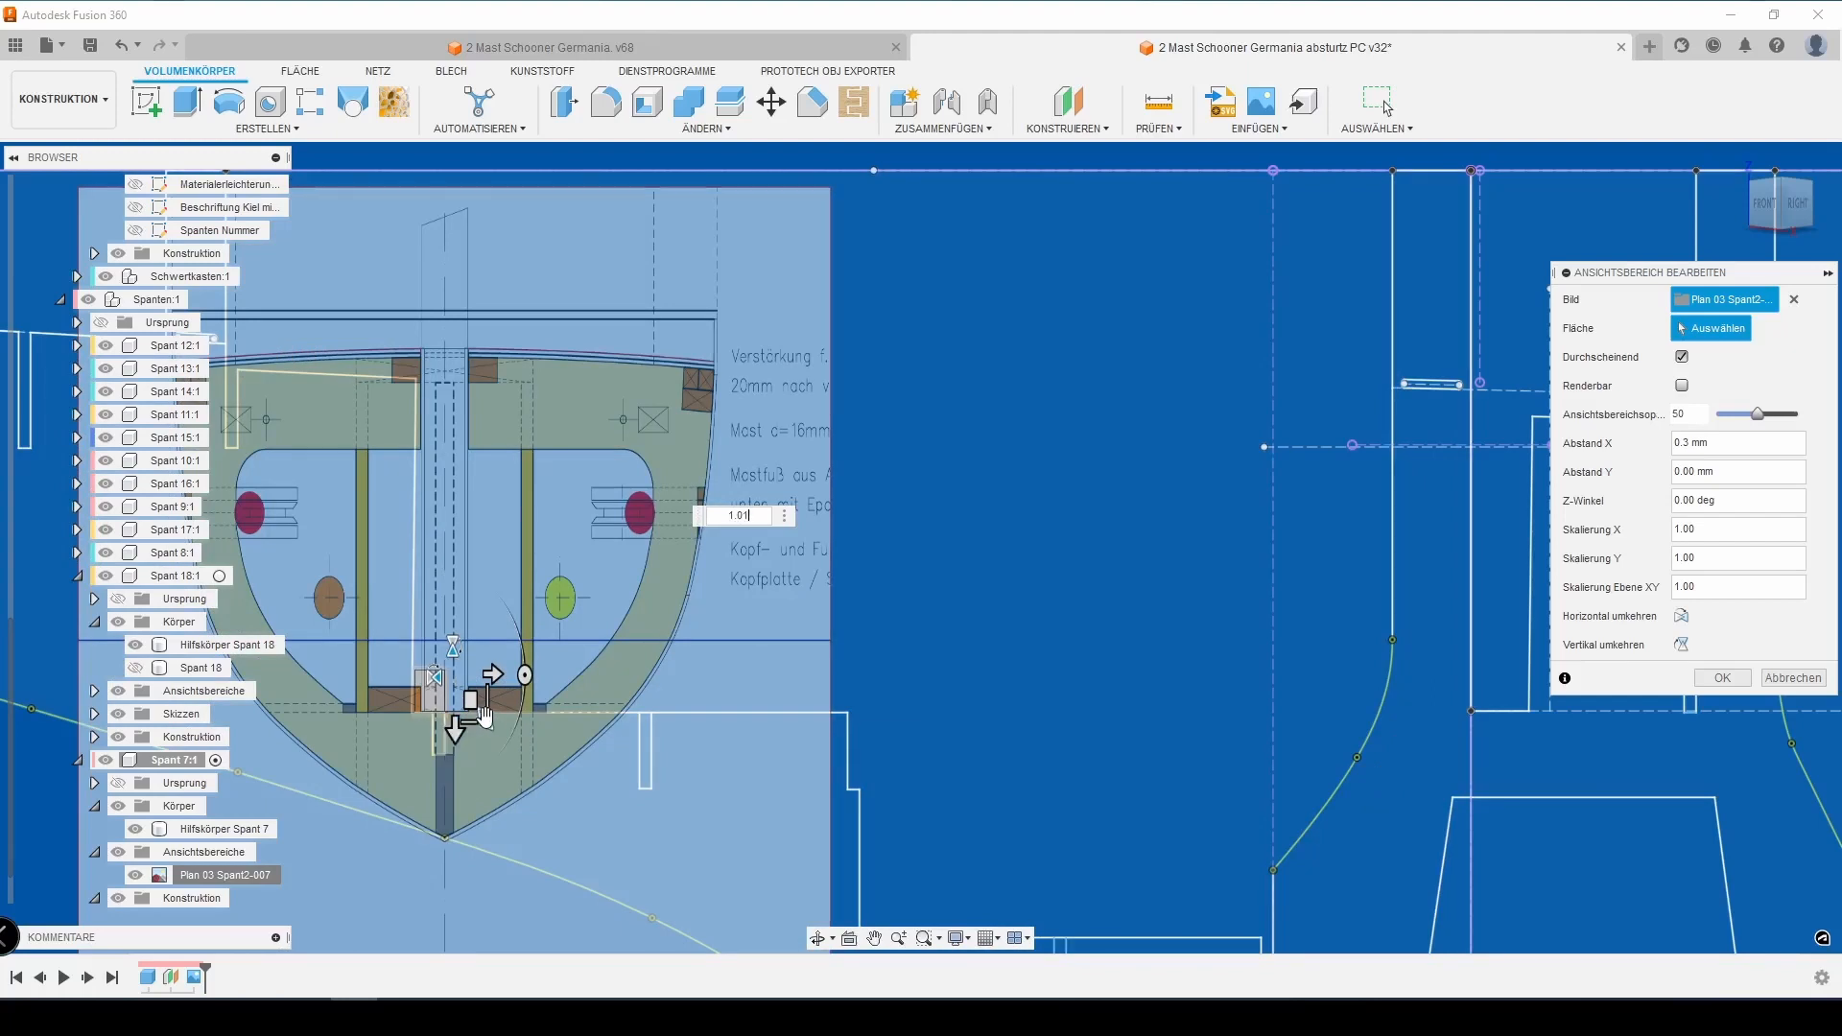
key("Return")
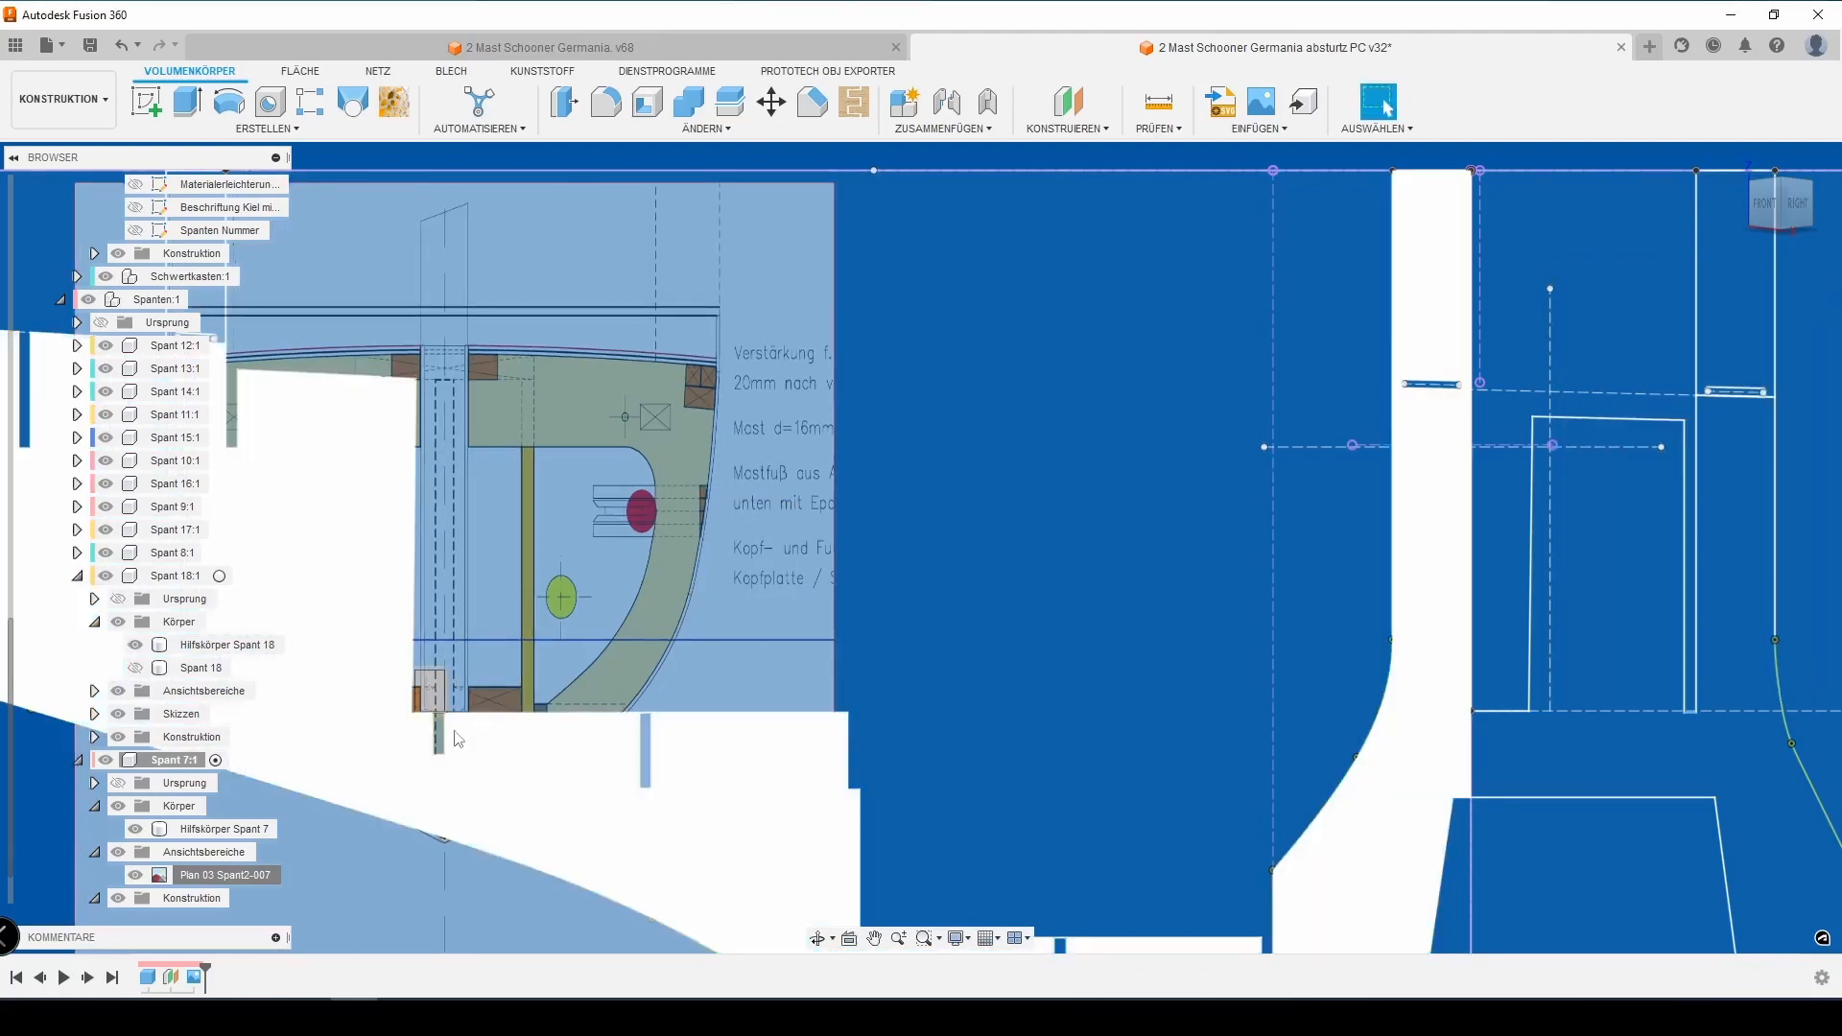
Reopen the Spant 7 canvas for editing, check its fit against the keel sketch and from the front, and accept it
right_click(201, 874)
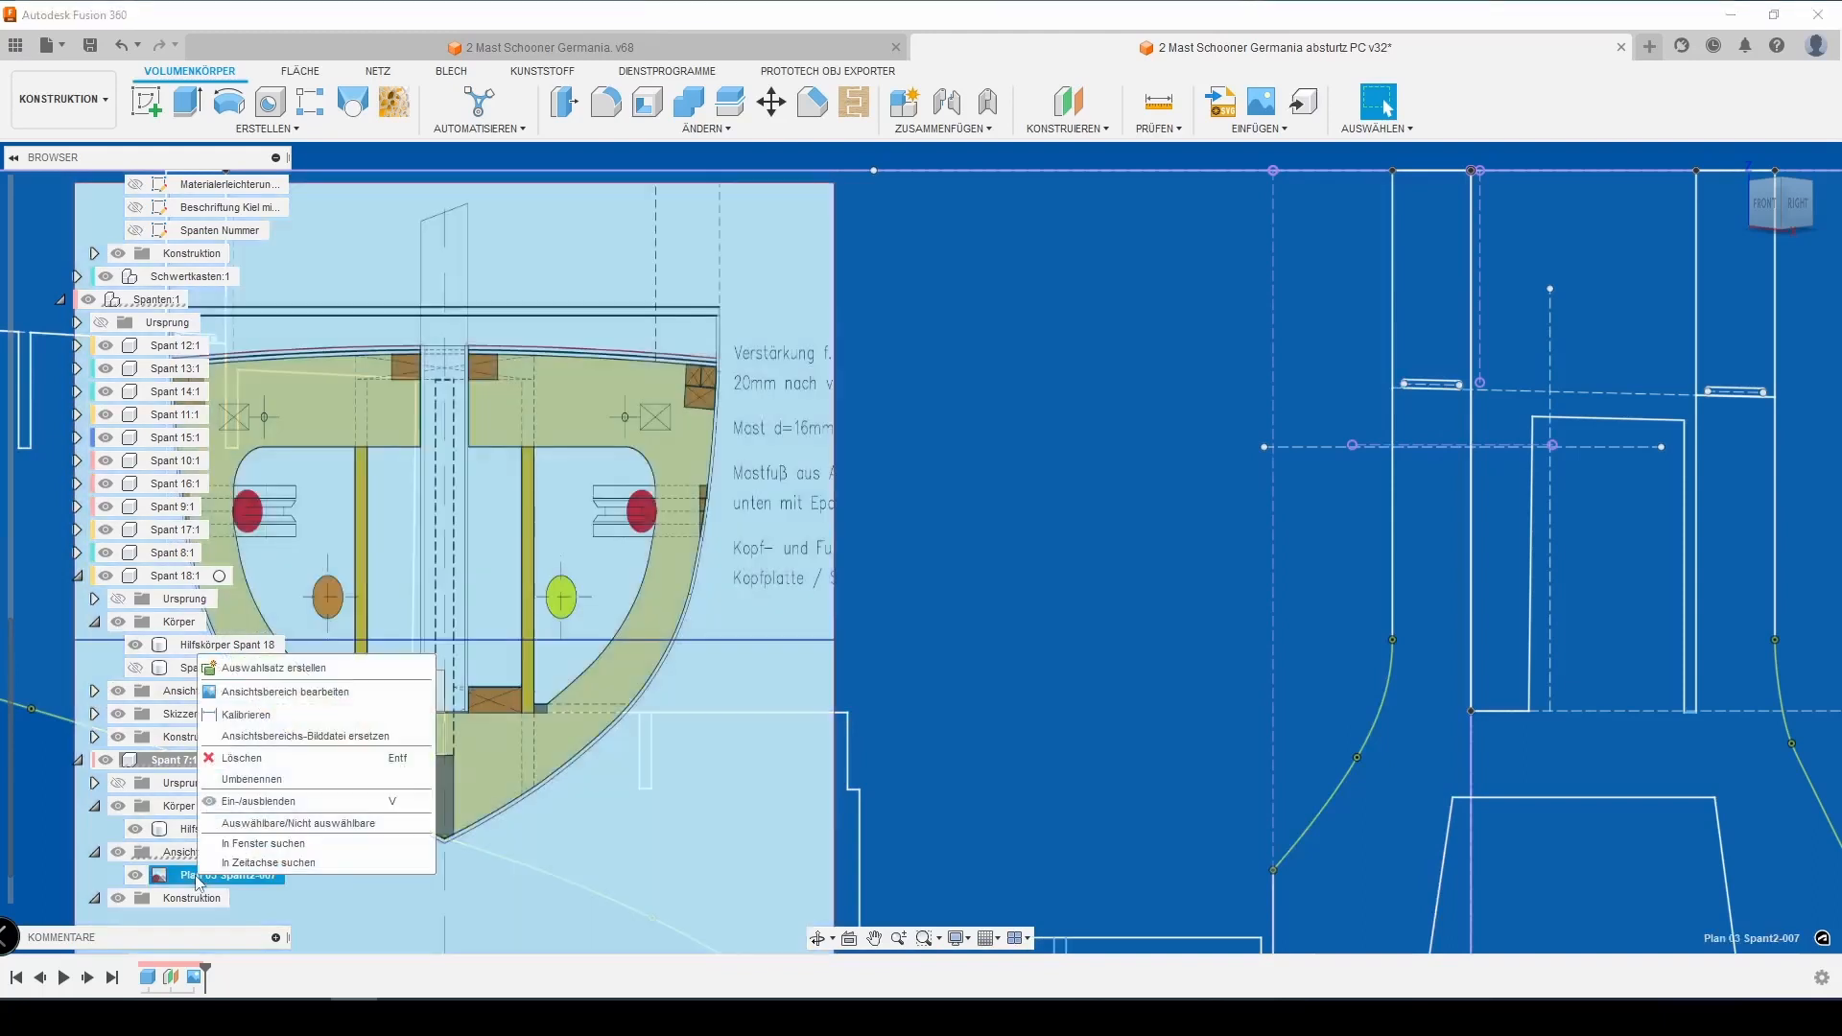
left_click(279, 691)
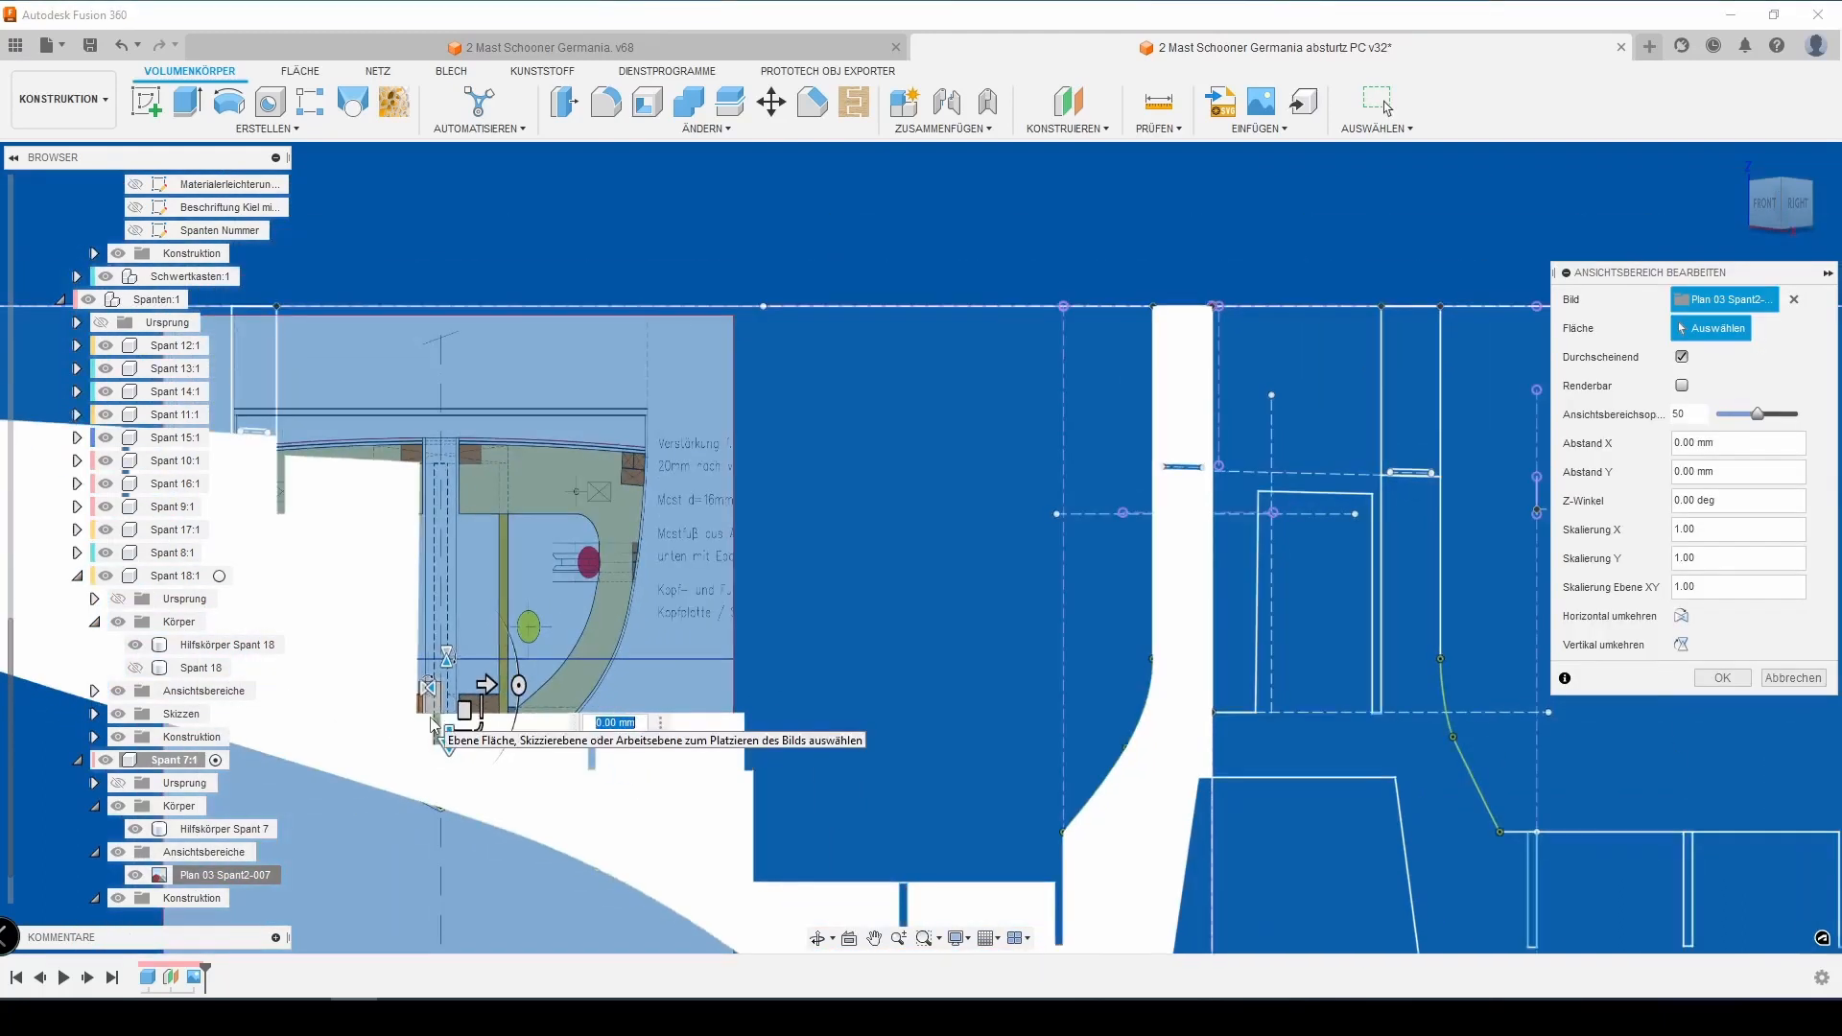
scroll(512, 768, "up", 4)
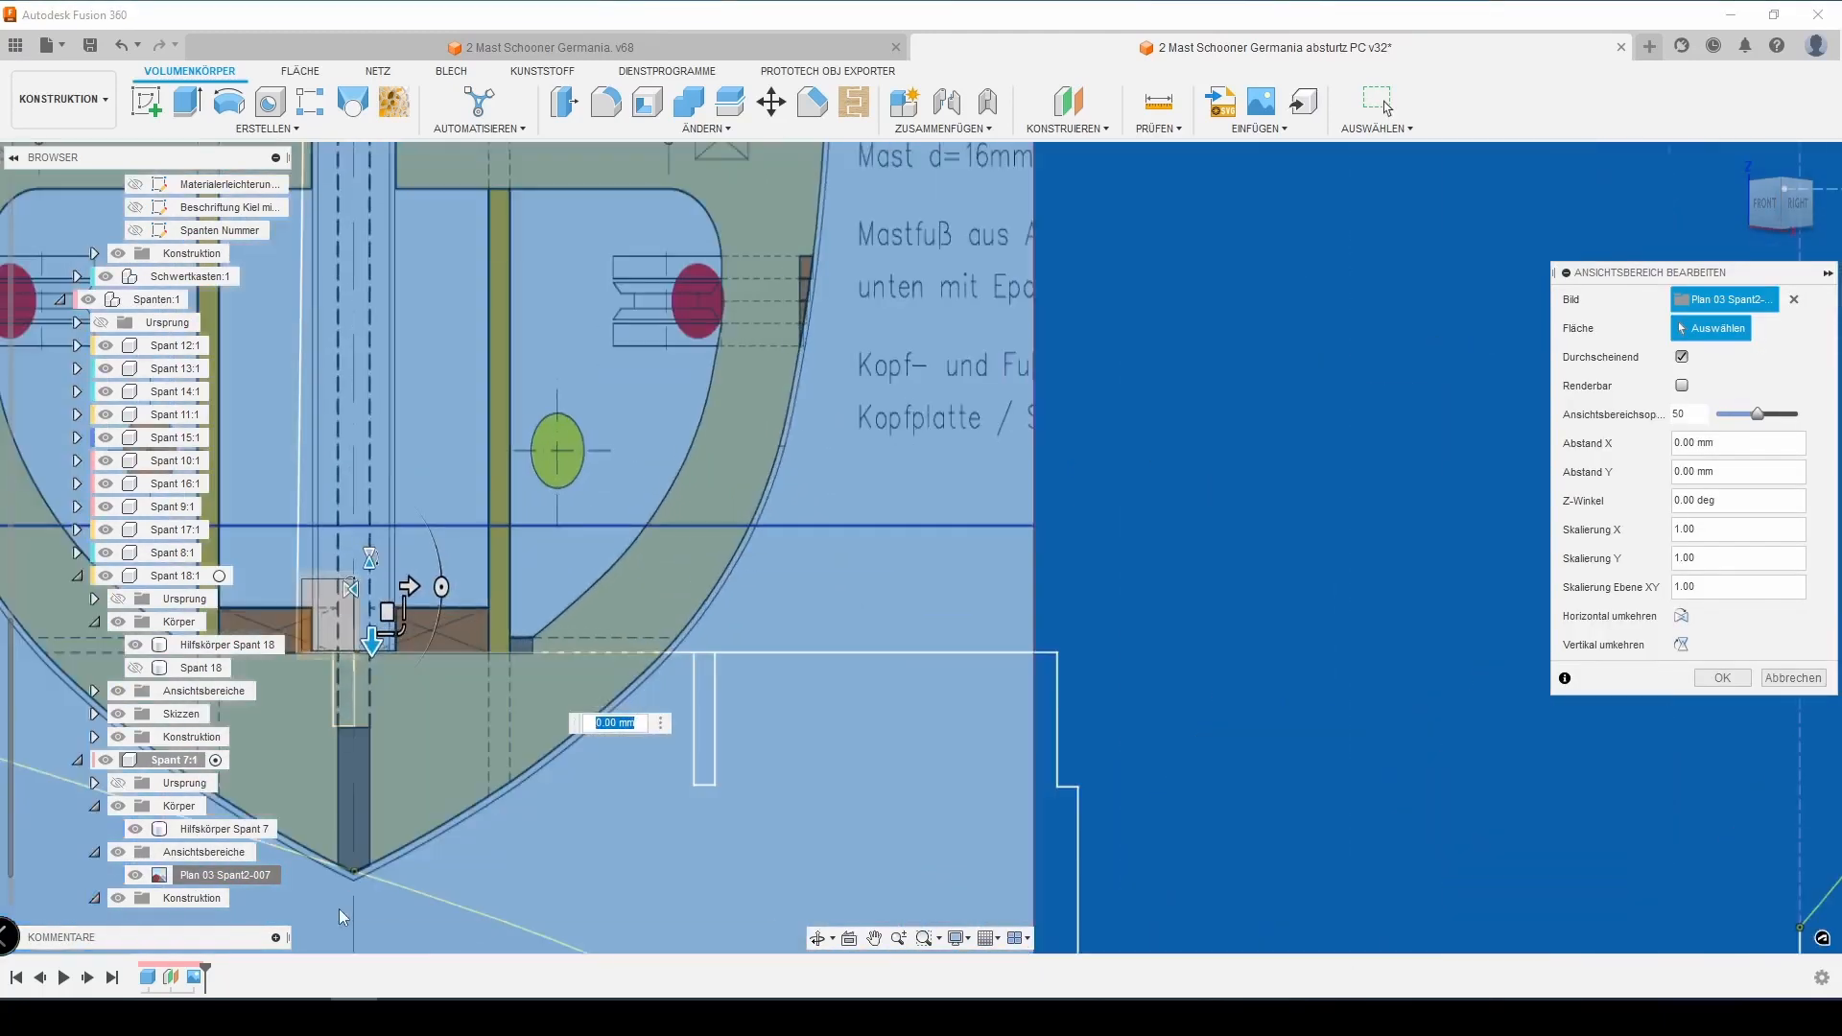
scroll(387, 819, "down", 2)
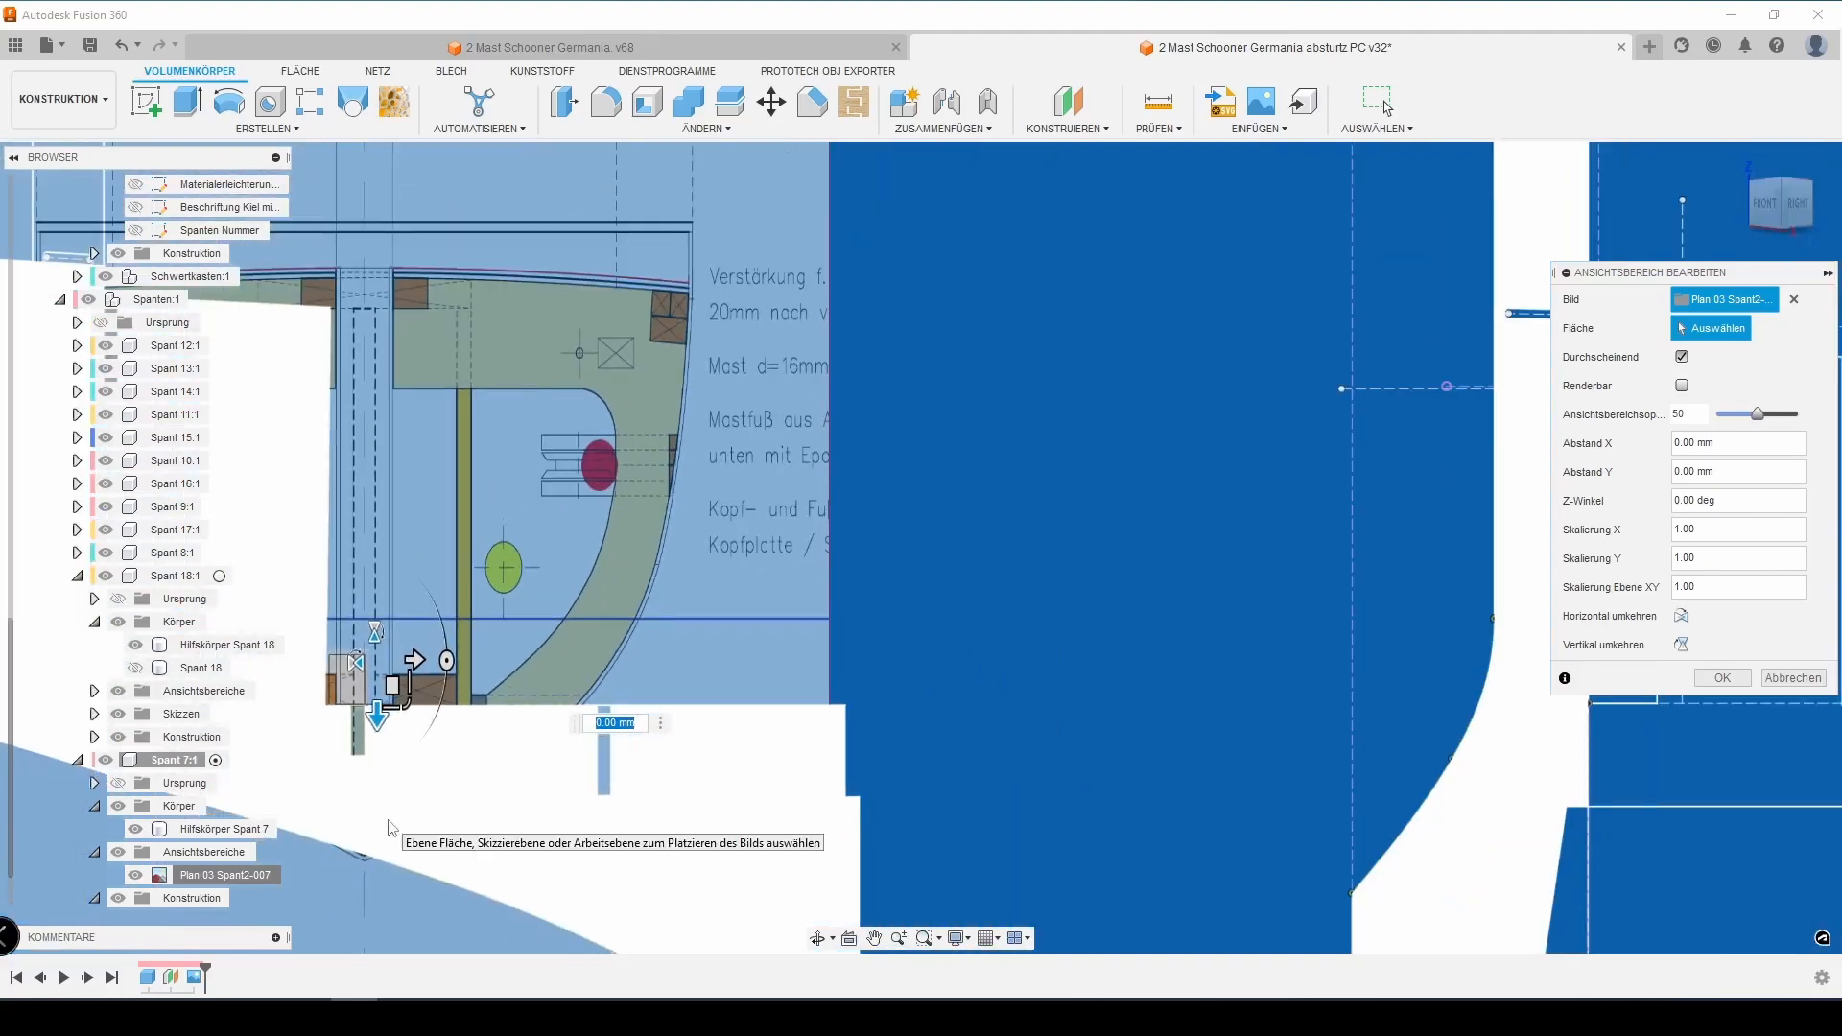
middle_click_drag(387, 819, 485, 824)
scroll(485, 824, "down", 1)
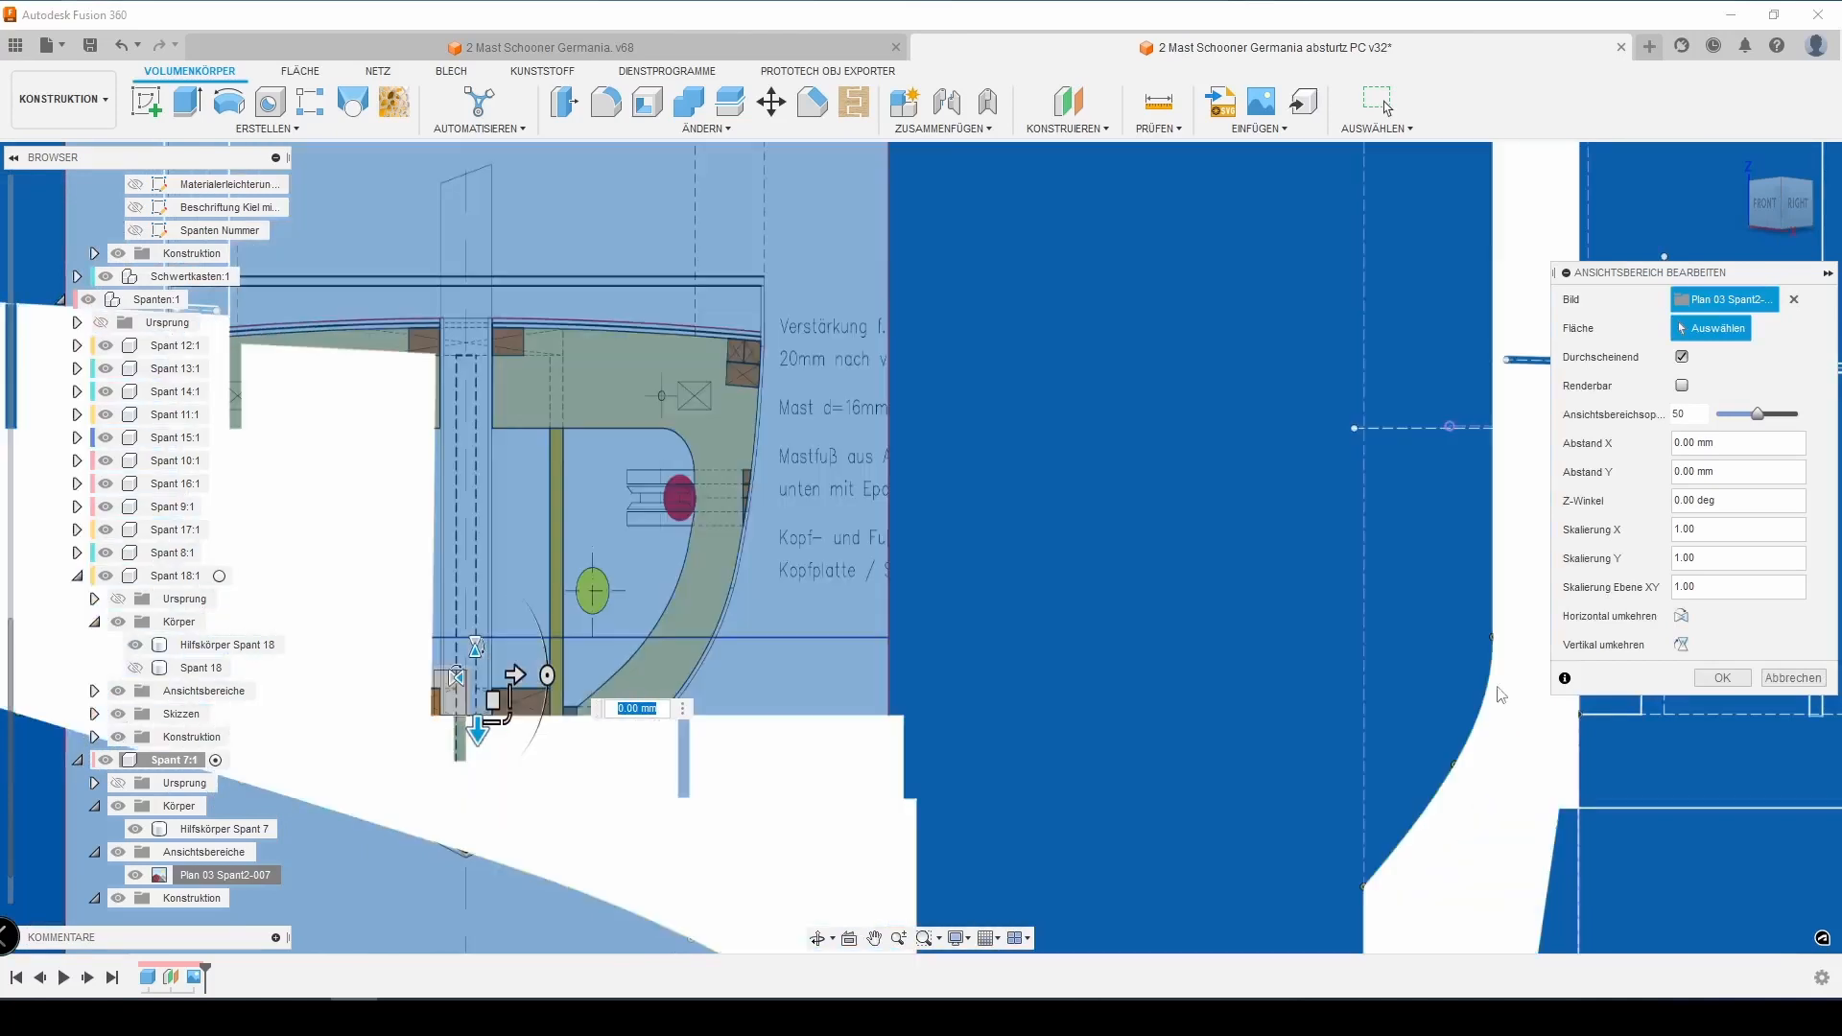
scroll(891, 708, "down", 2)
scroll(891, 708, "up", 1)
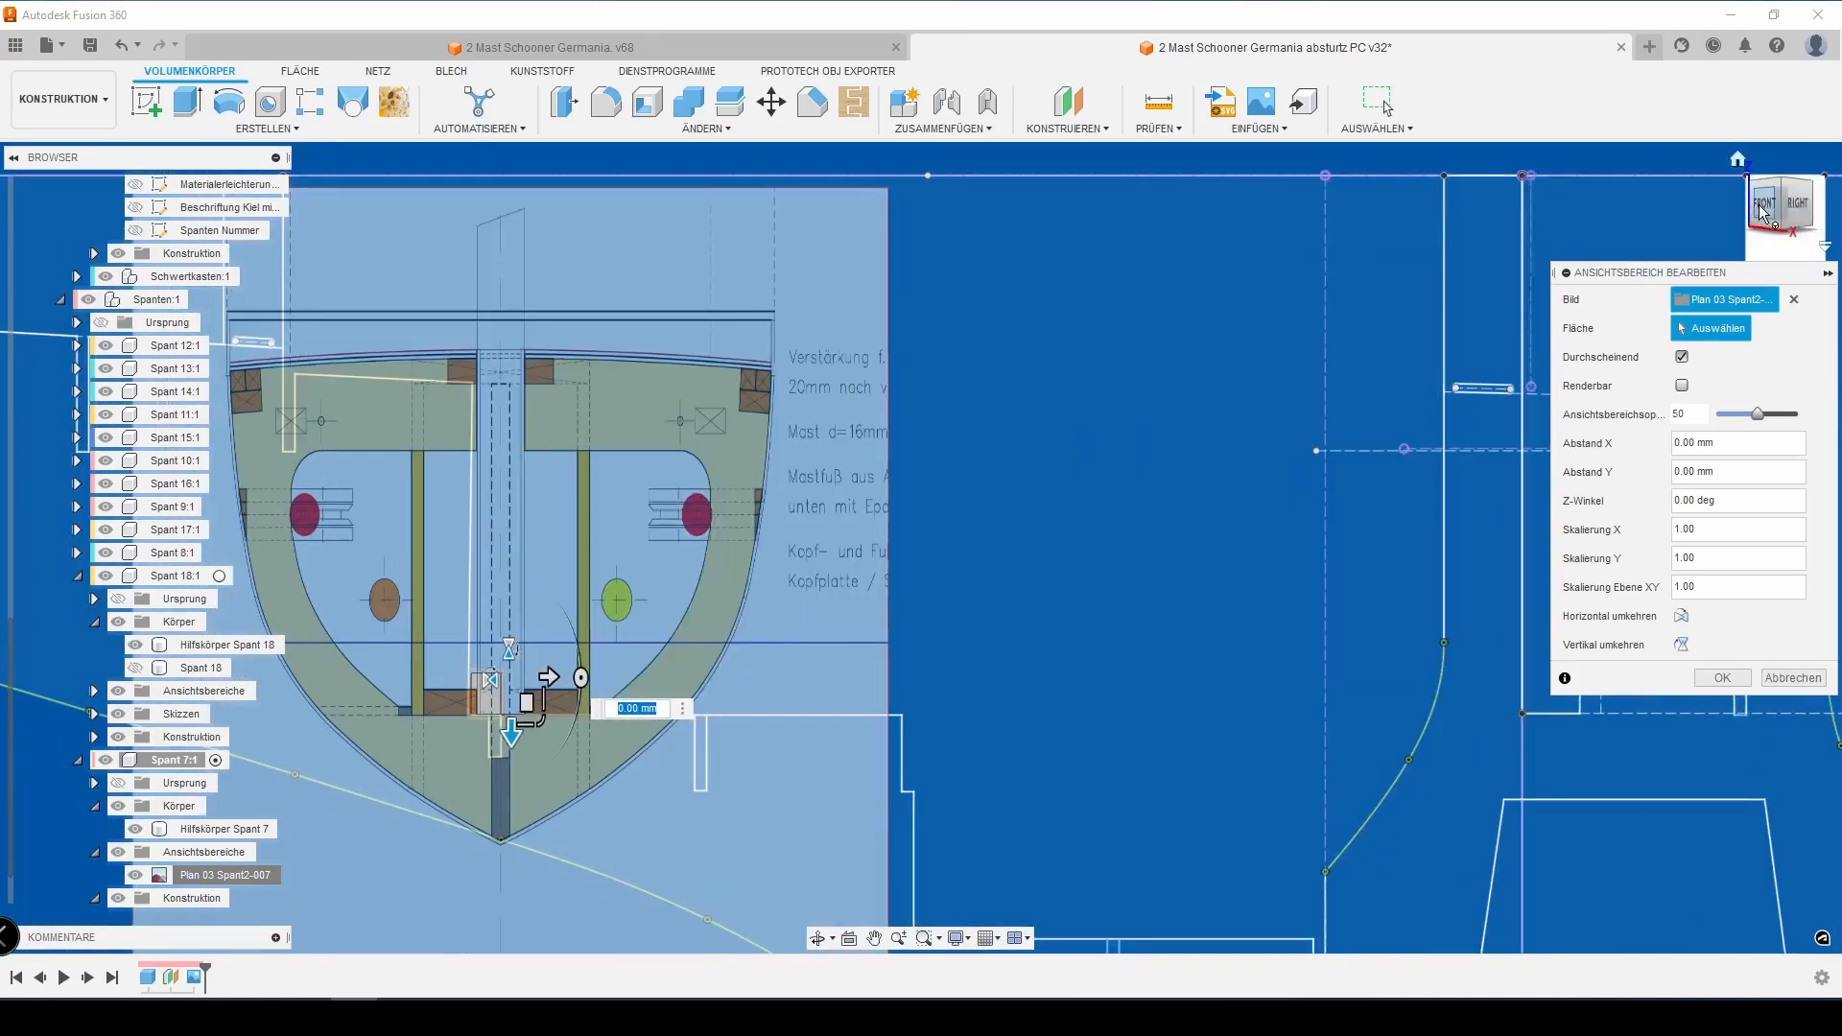
left_click(1764, 204)
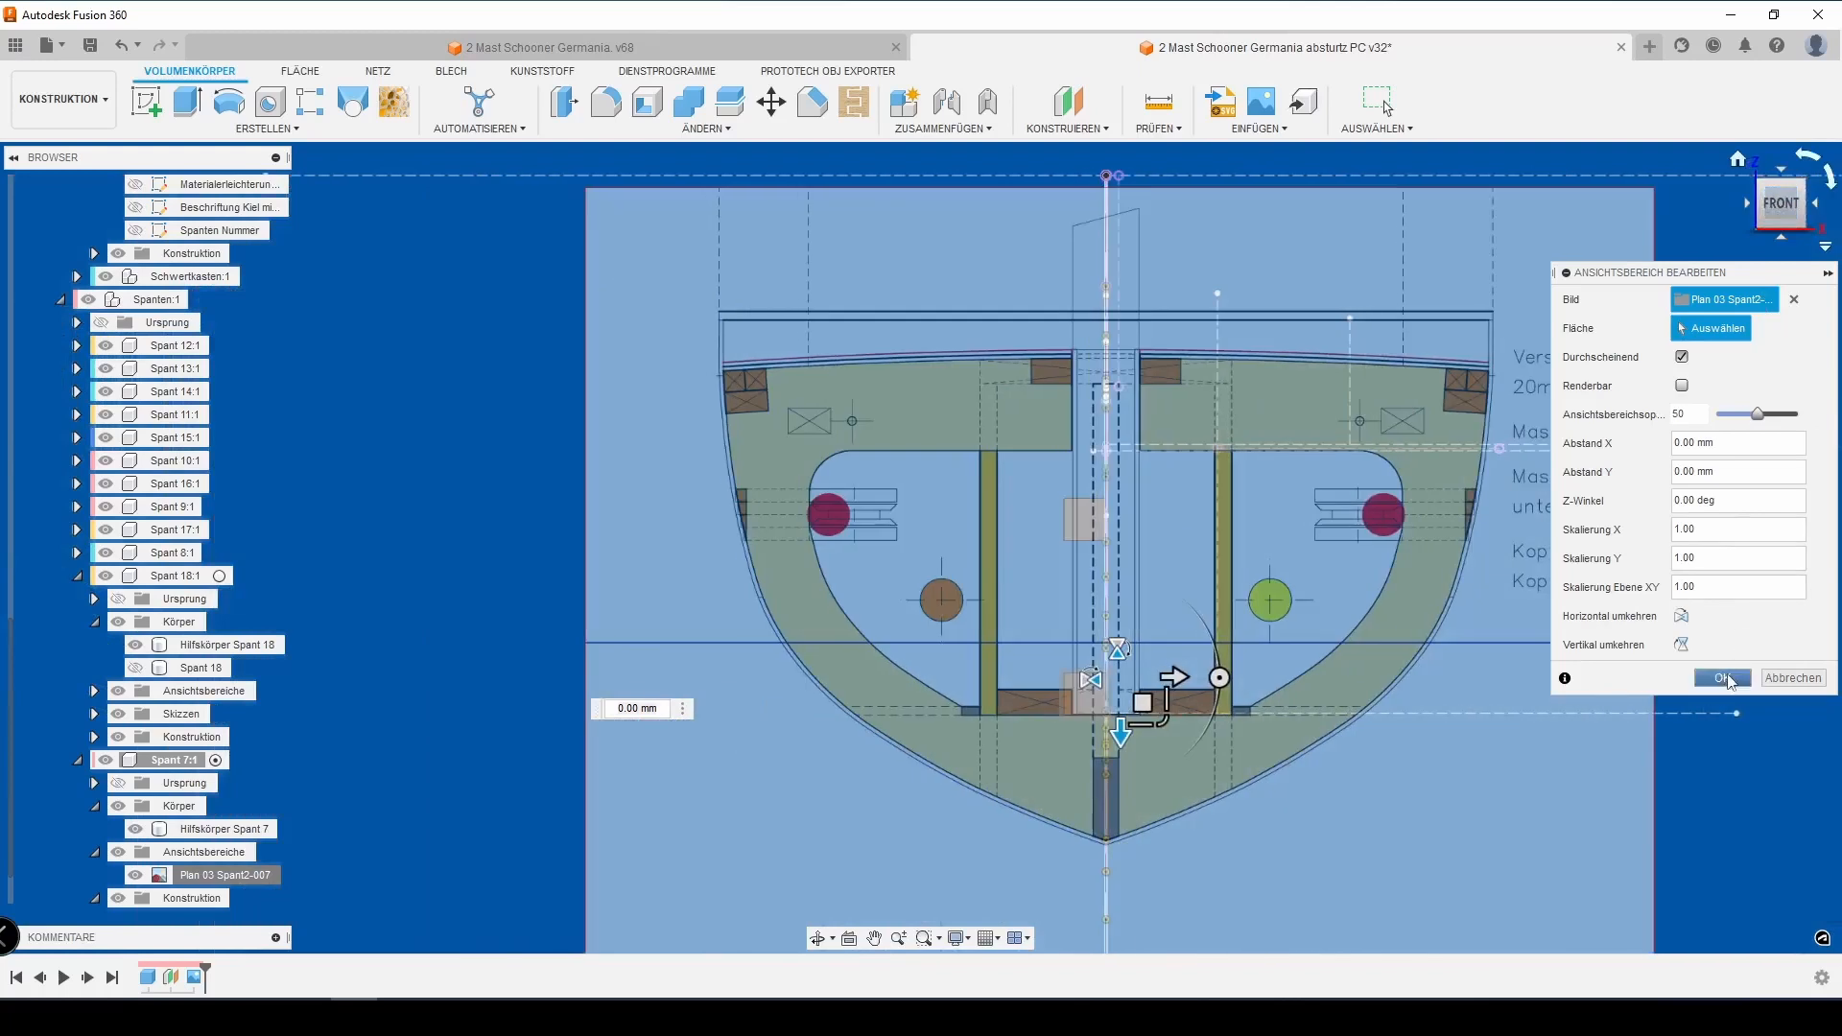
left_click(1722, 678)
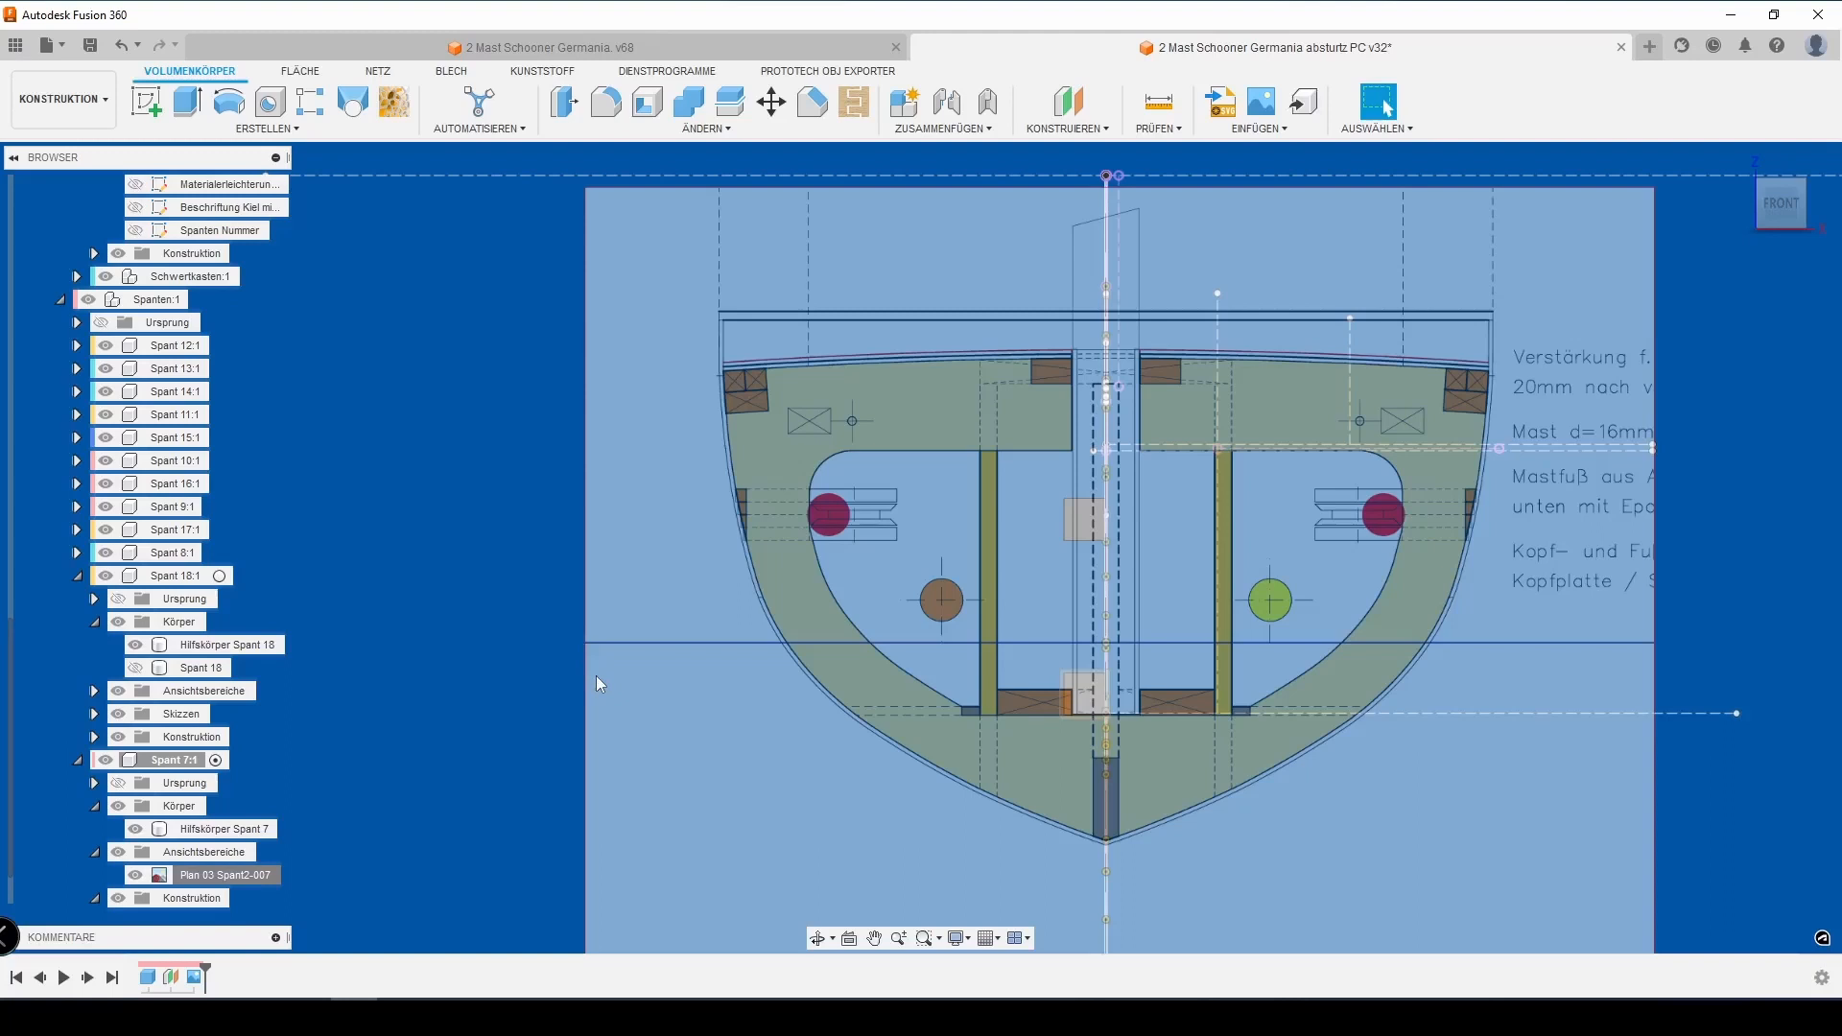
Save the design and start a new sketch on the Spant 7 construction plane
key("ctrl+s")
key("Return")
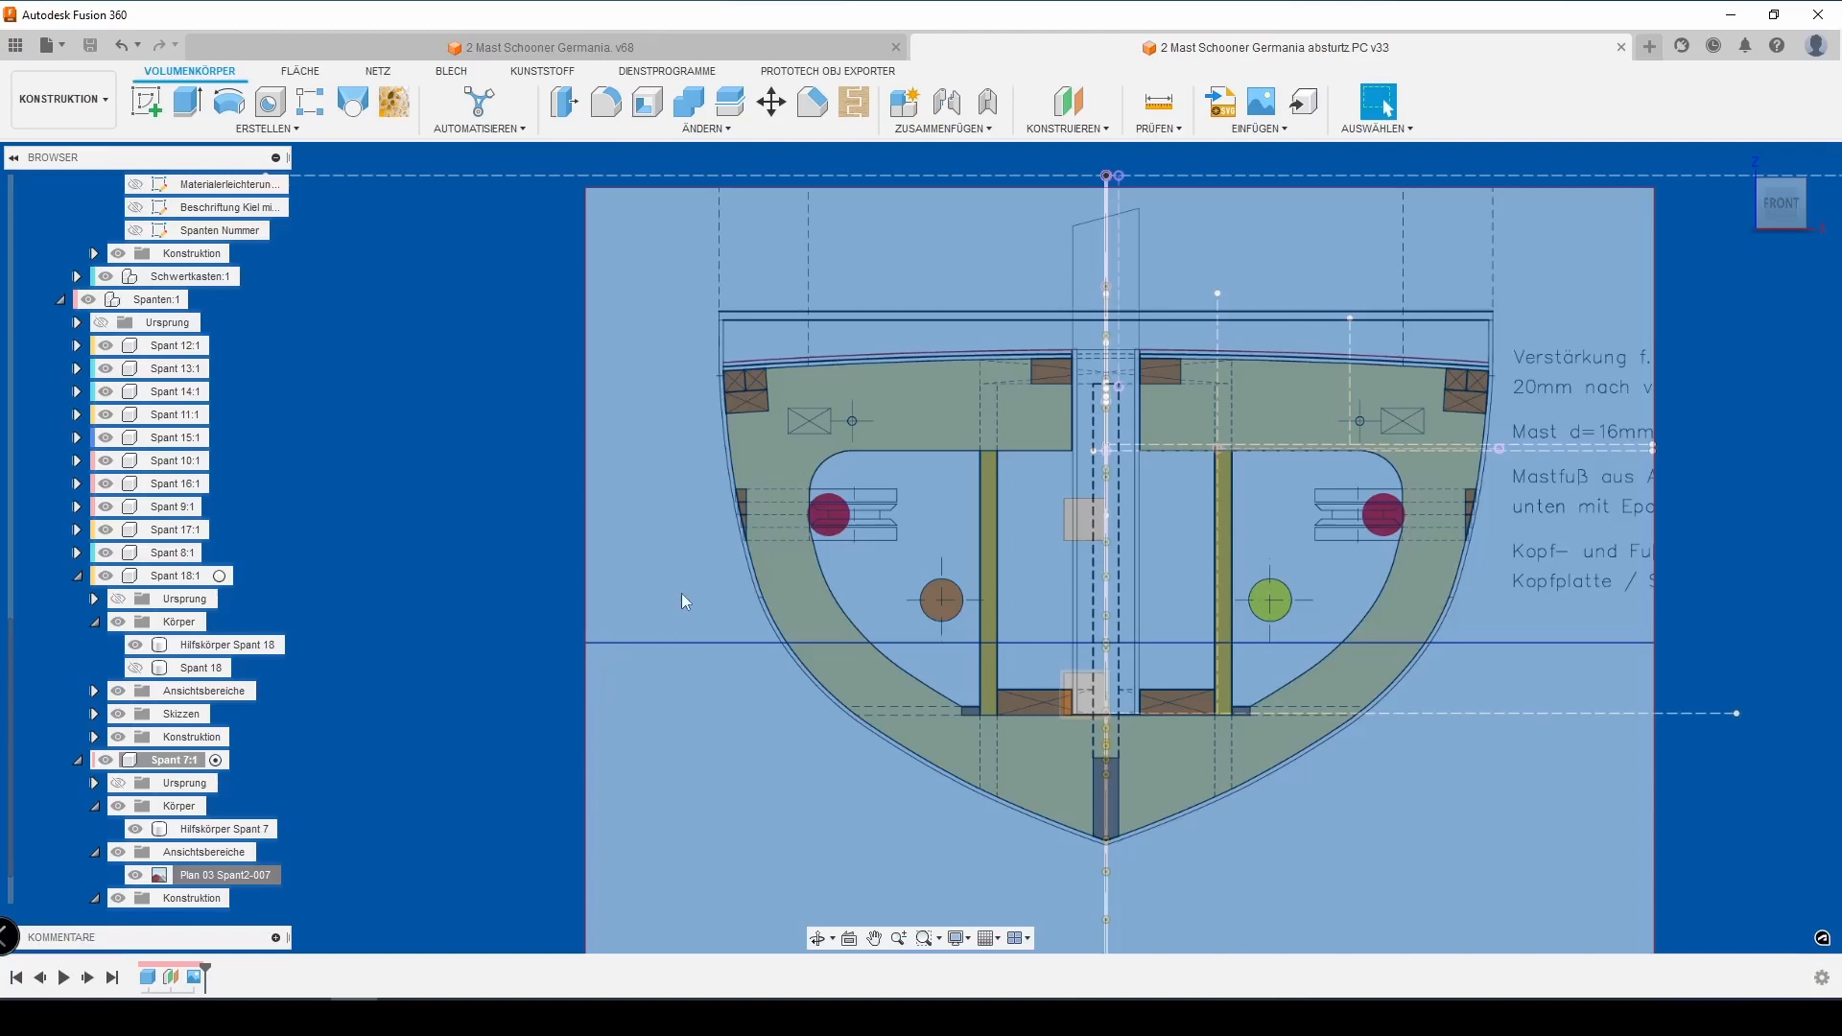
scroll(159, 640, "down", 1)
left_click(145, 102)
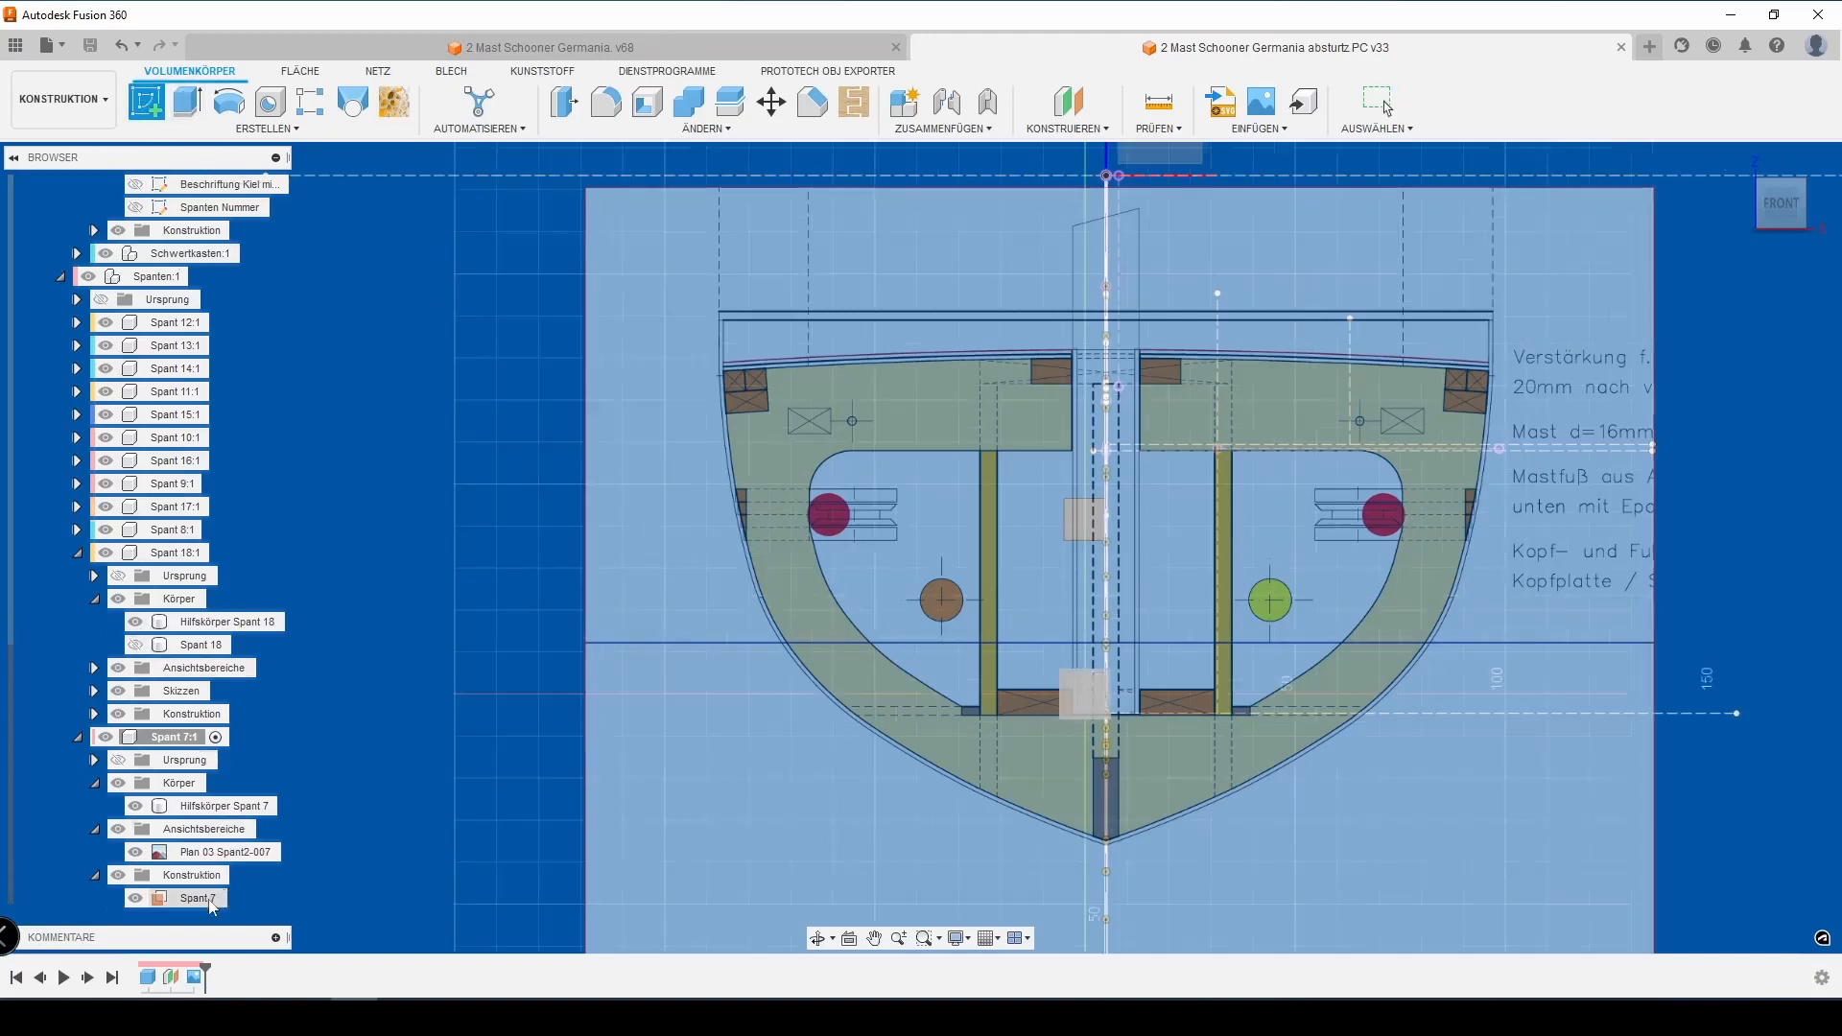
left_click(204, 898)
middle_click_drag(637, 621, 355, 651)
left_click(1801, 212)
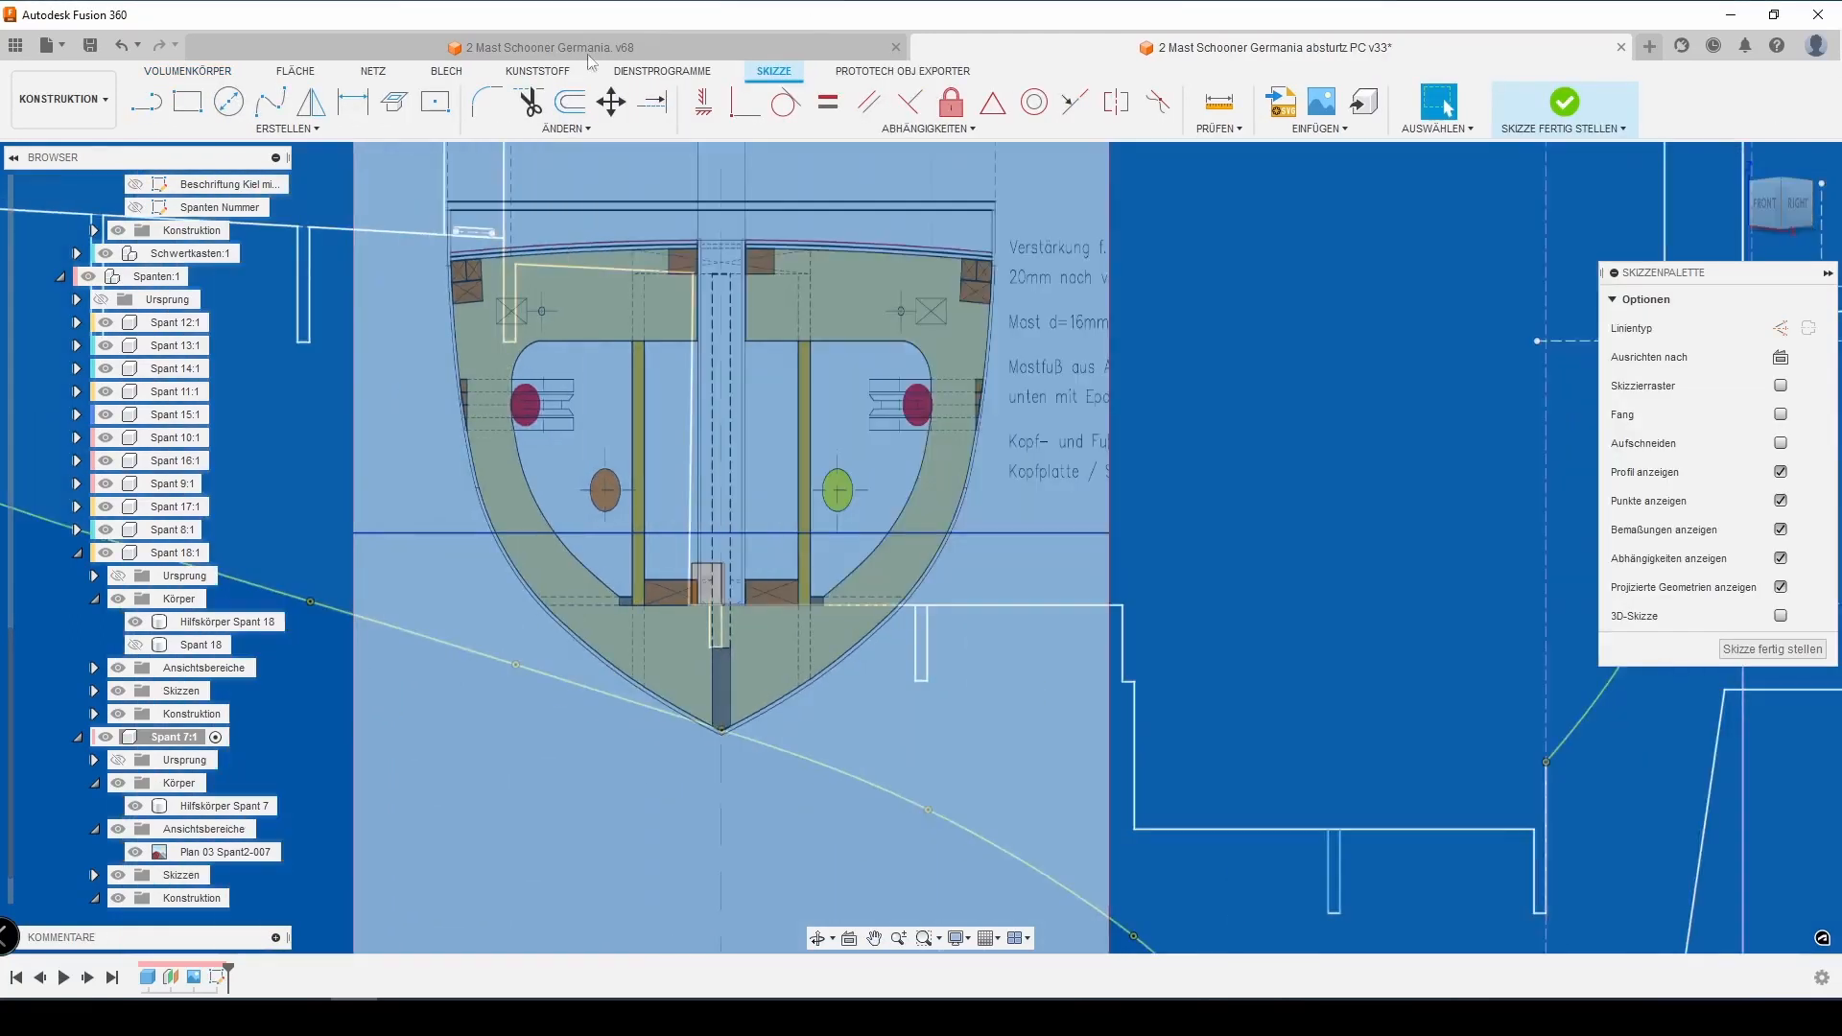
Intersect the keel's lower curve, the slot's end line and the horizontal keel edge with the sketch plane
left_click(395, 101)
left_click(822, 782)
scroll(719, 646, "up", 5)
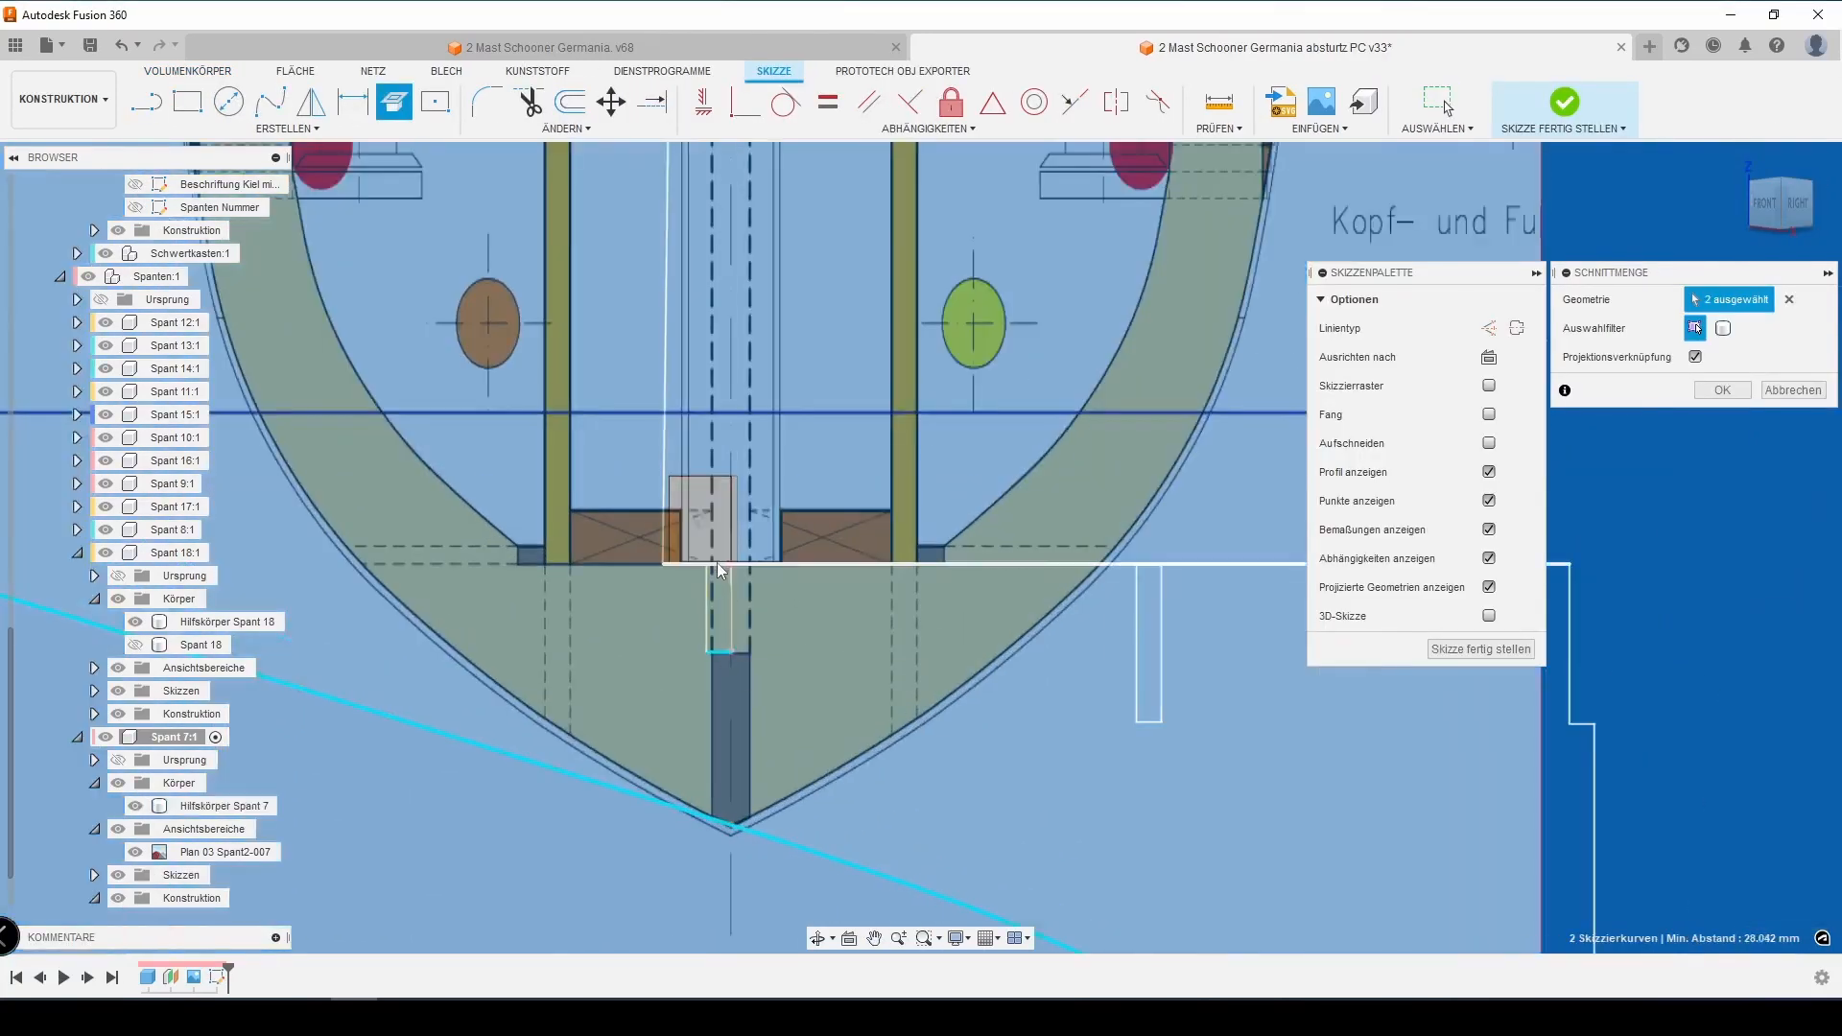
left_click(721, 565)
scroll(721, 570, "down", 3)
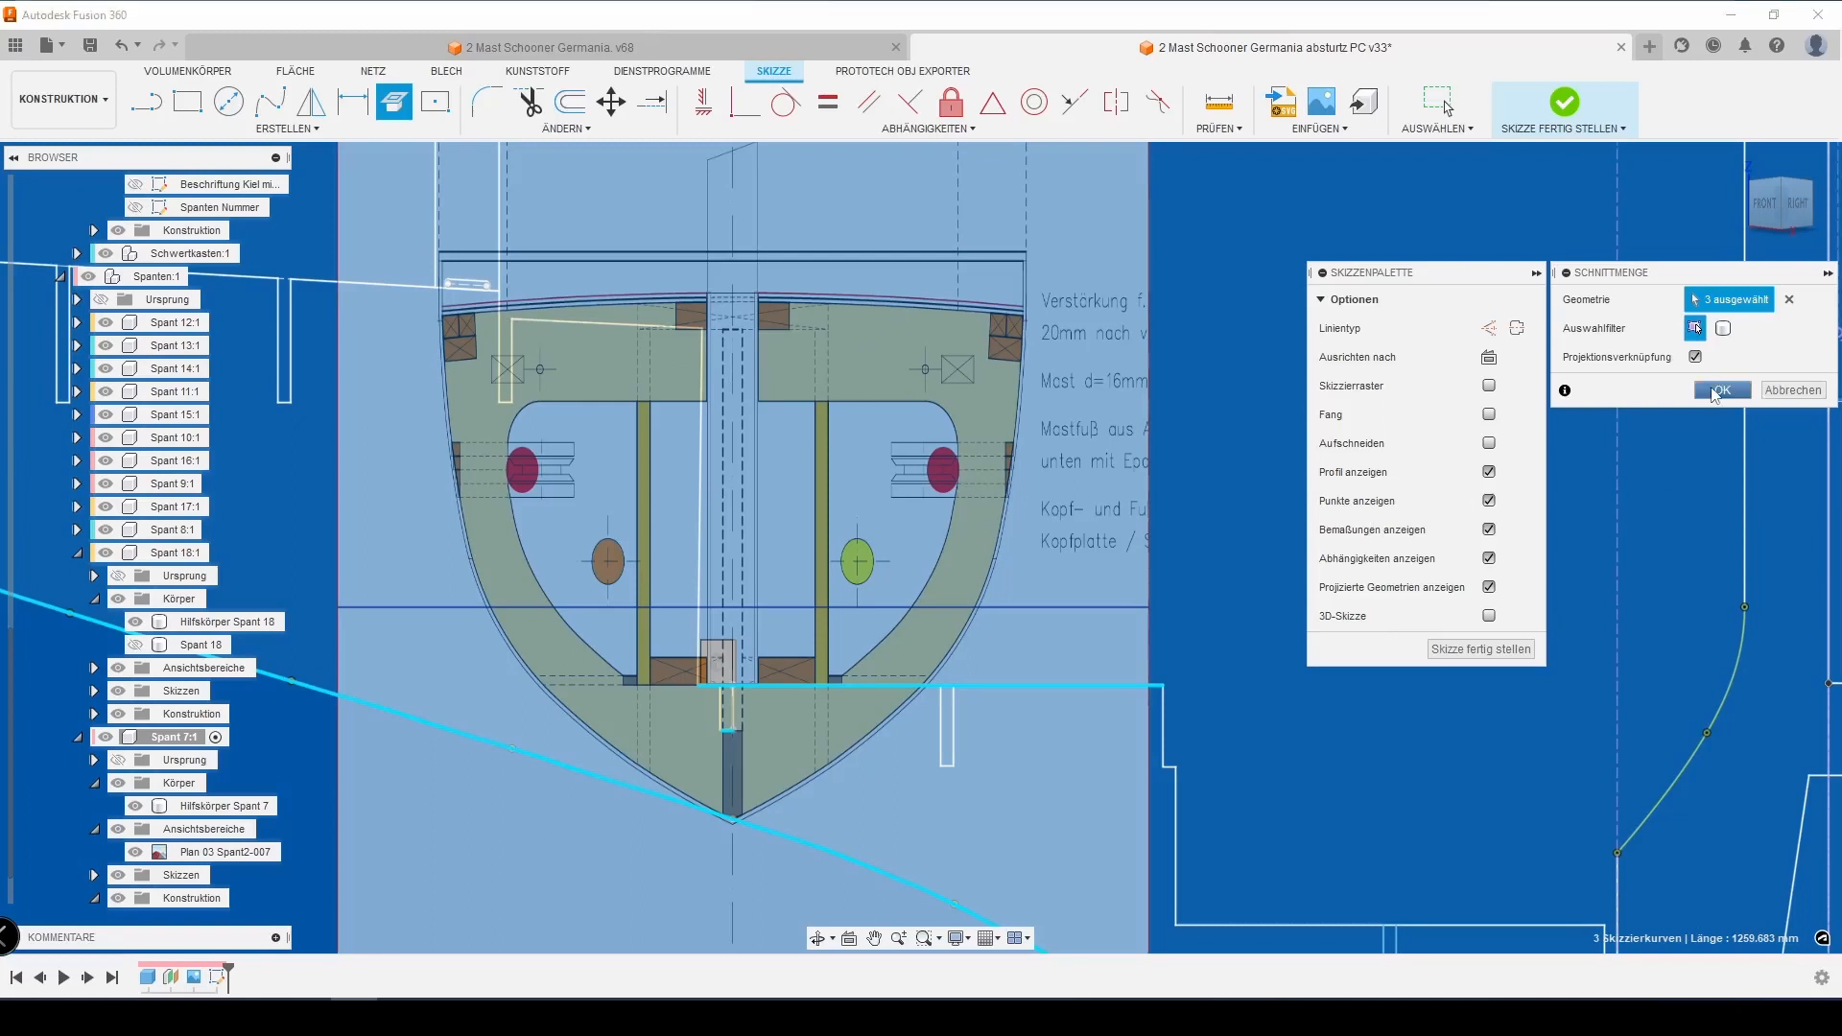
key("Return")
Draw a horizontal line from the keel slot's intersection point with the length (Material6mm/2)
key("l")
left_click(720, 734)
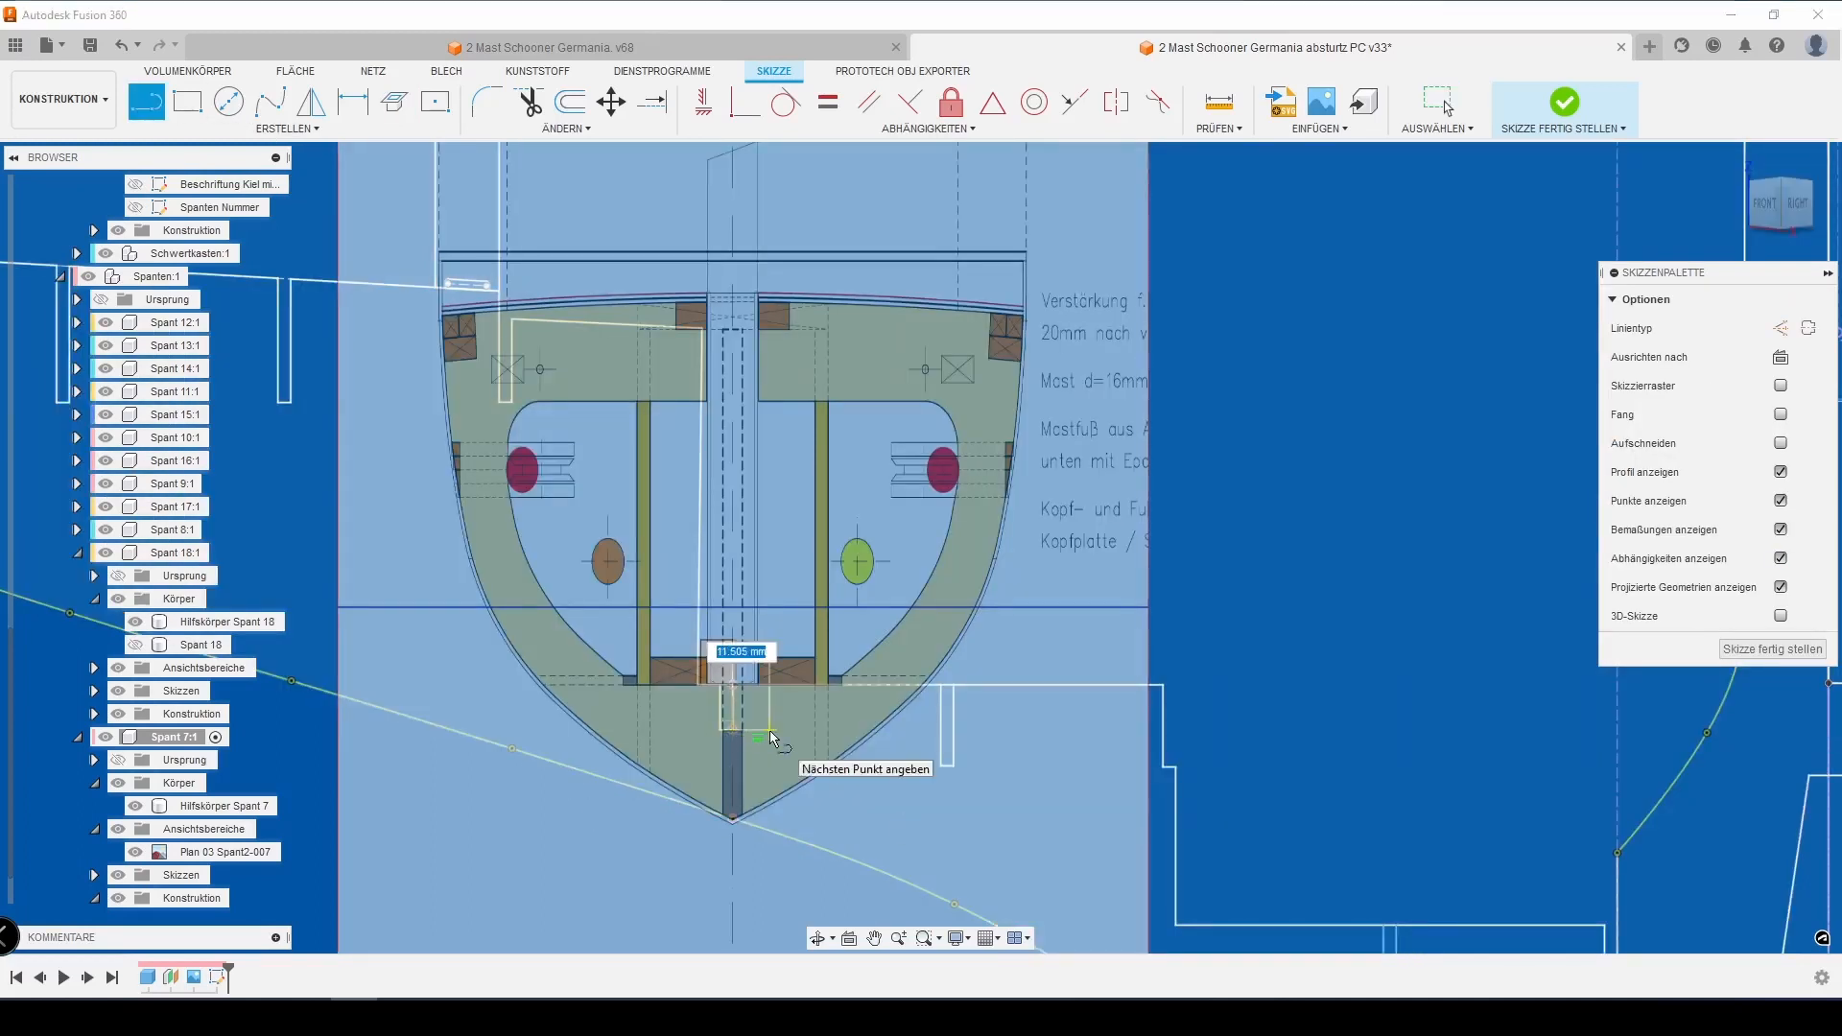
type("(Material6mm")
key("Up")
key("Return")
type("/2)")
key("Return")
key("Escape")
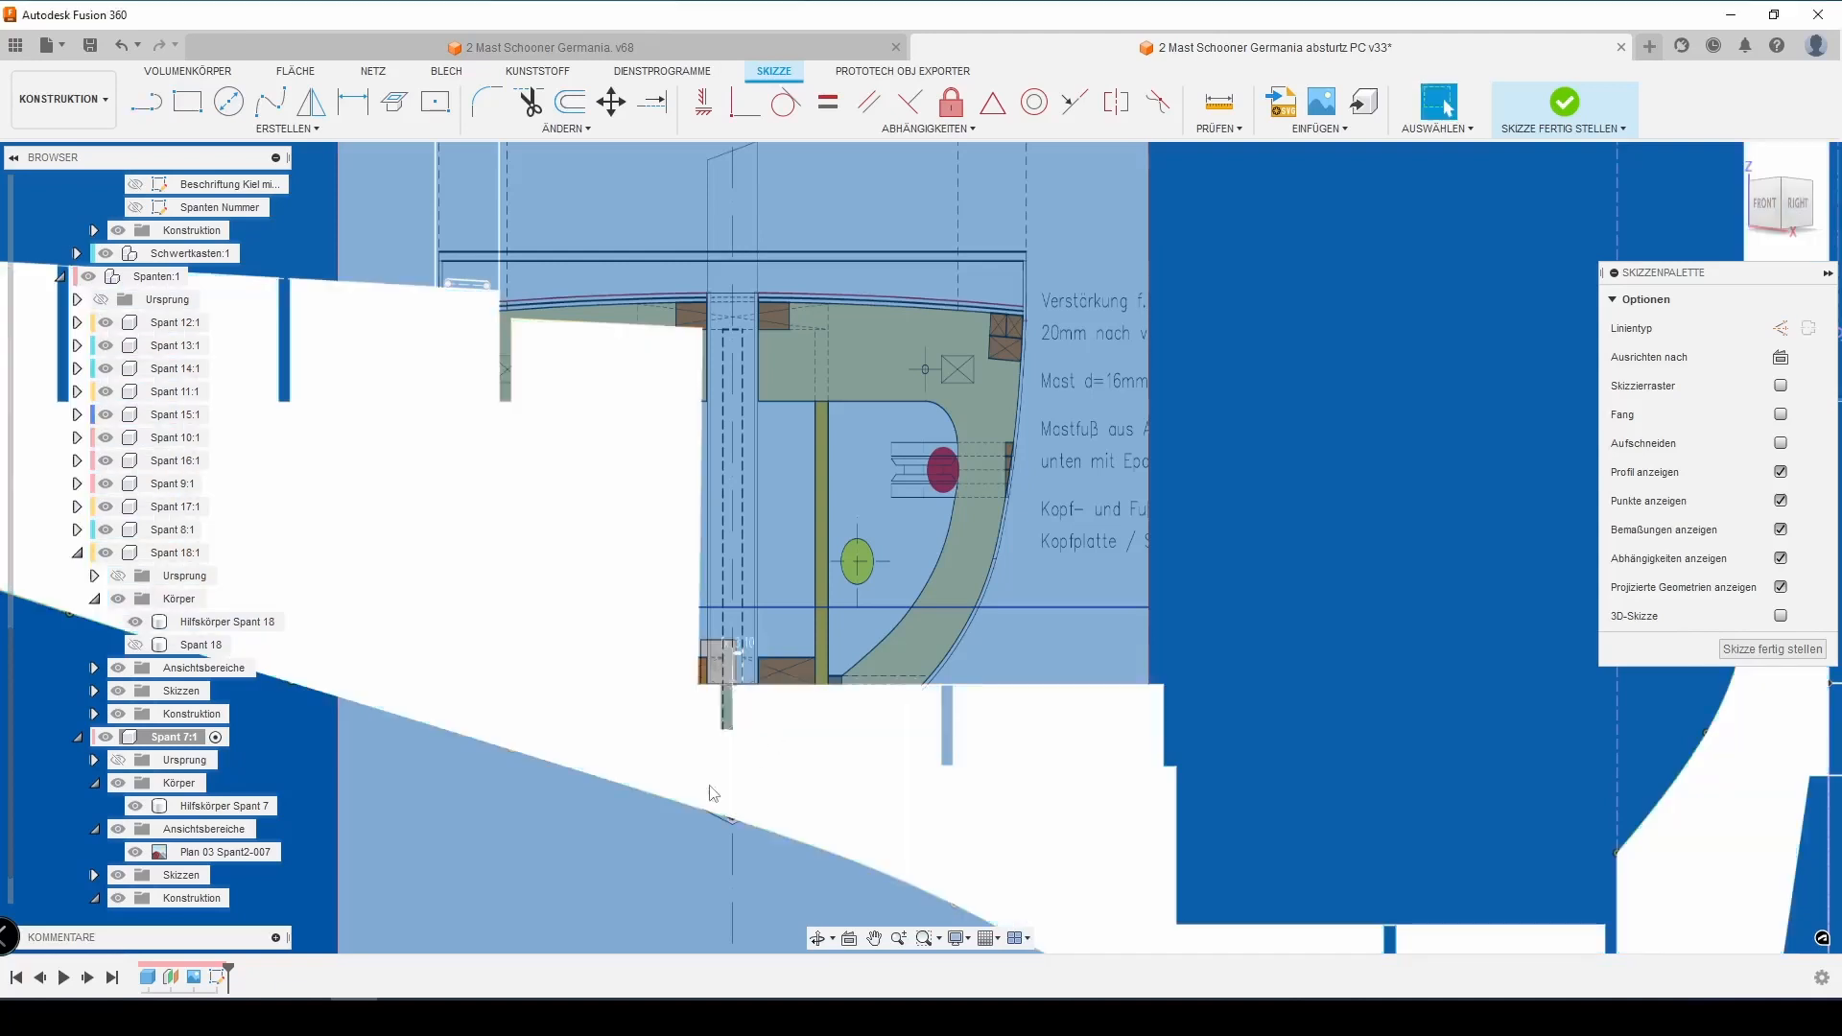
Draw a 23 mm vertical line downward from the outer end of the short horizontal slot line
key("l")
scroll(753, 731, "up", 4)
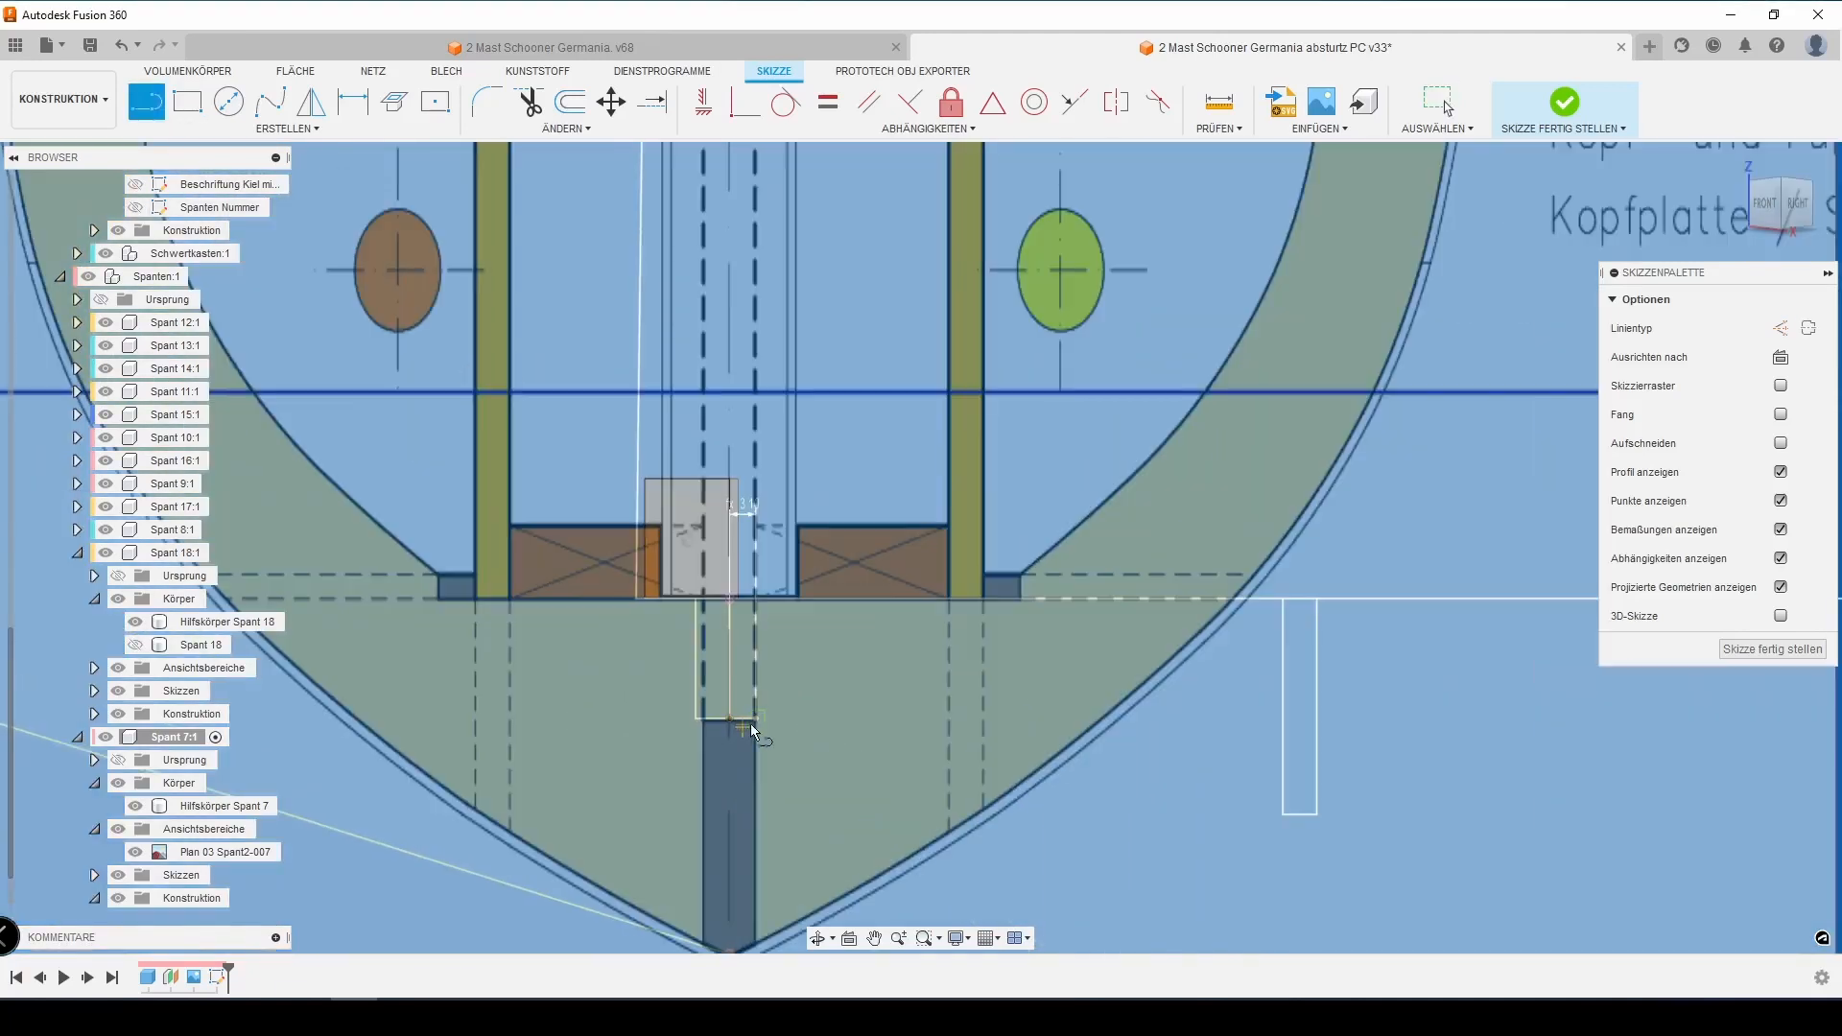
left_click(1770, 200)
middle_click_drag(917, 690, 774, 498)
left_click(535, 521)
type("23")
key("Return")
key("Escape")
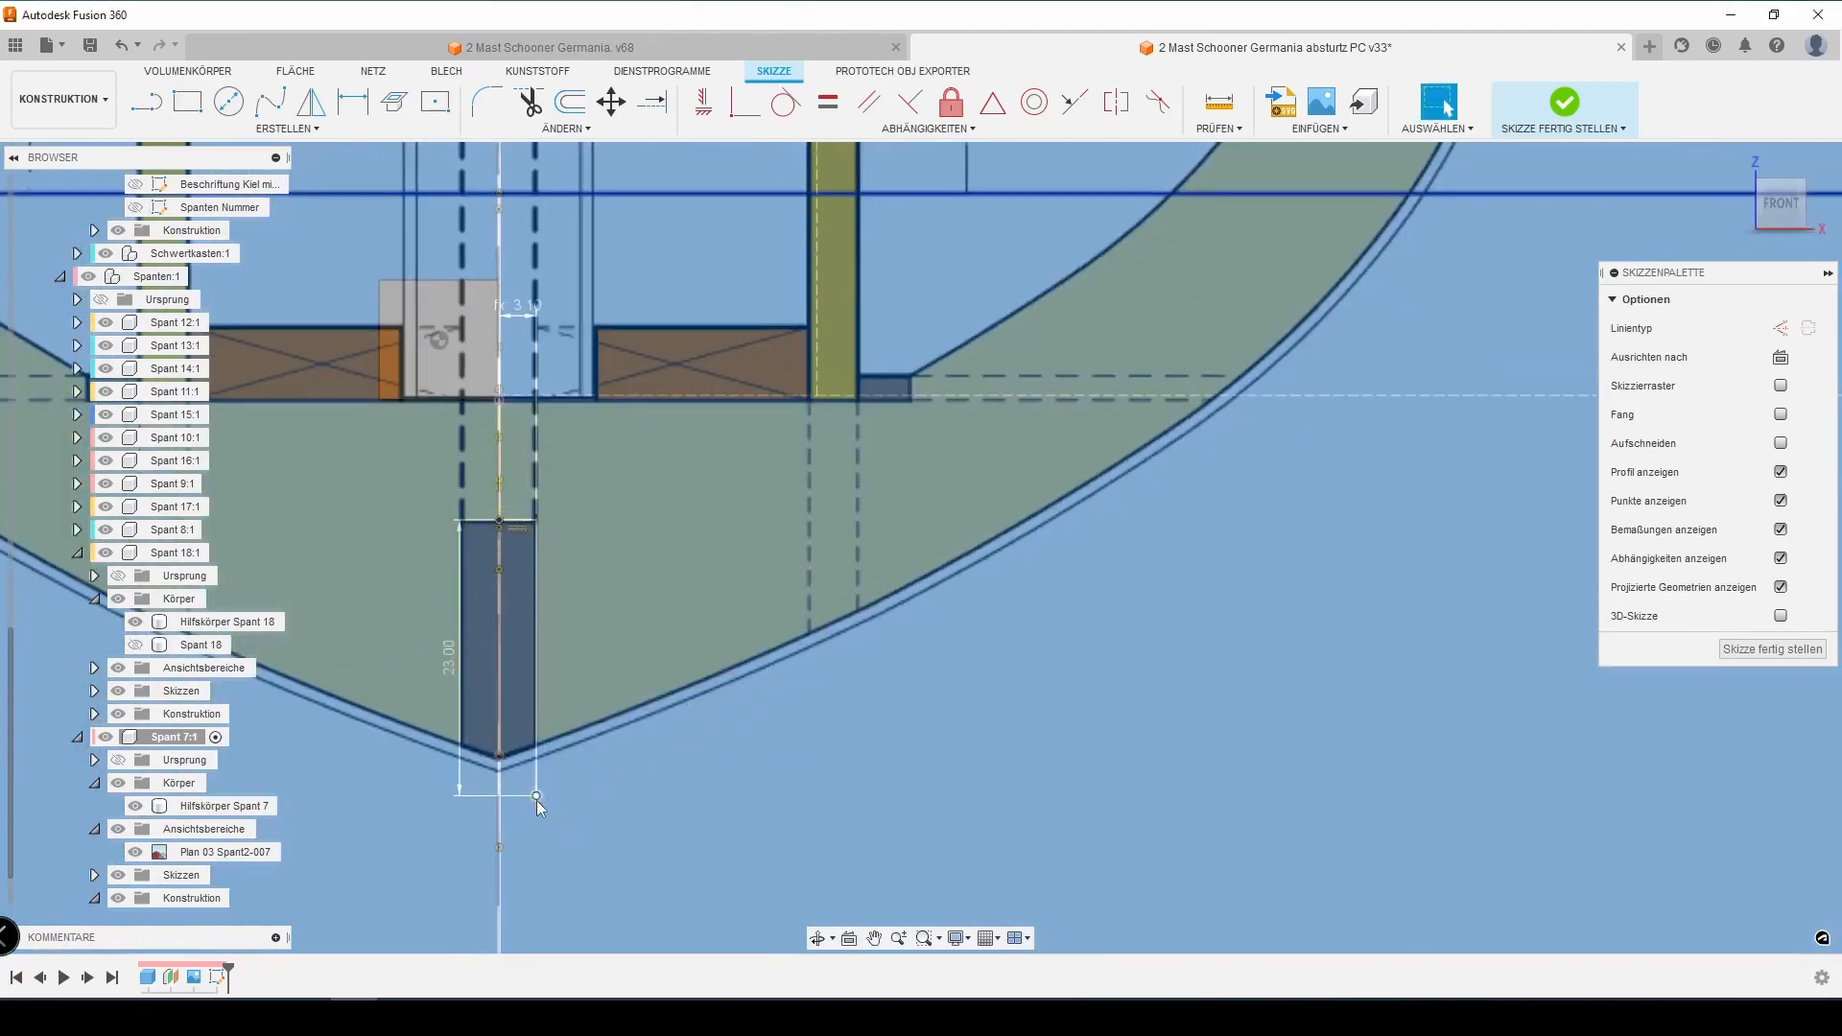
Draw a vertical line about 10 mm long on the centreline from the keel edge's intersection point down to the slot line
middle_click_drag(575, 636, 564, 732)
key("l")
scroll(489, 499, "up", 4)
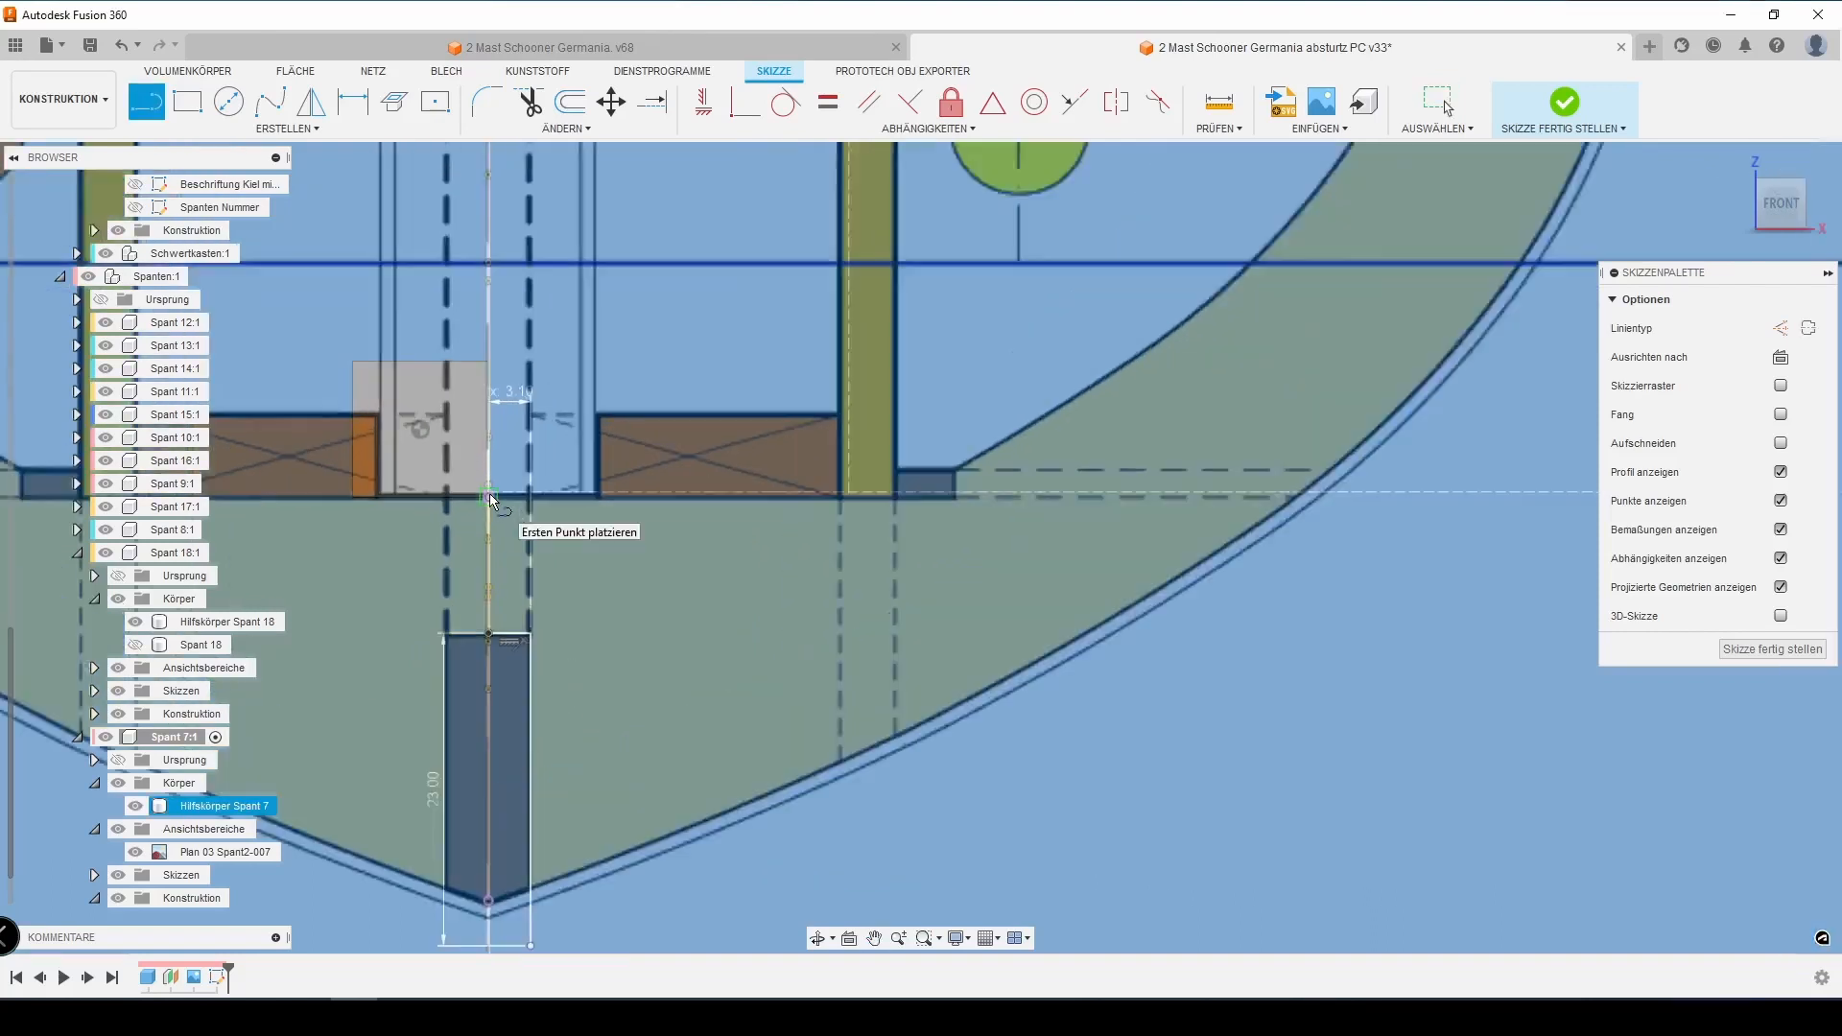
left_click(488, 501)
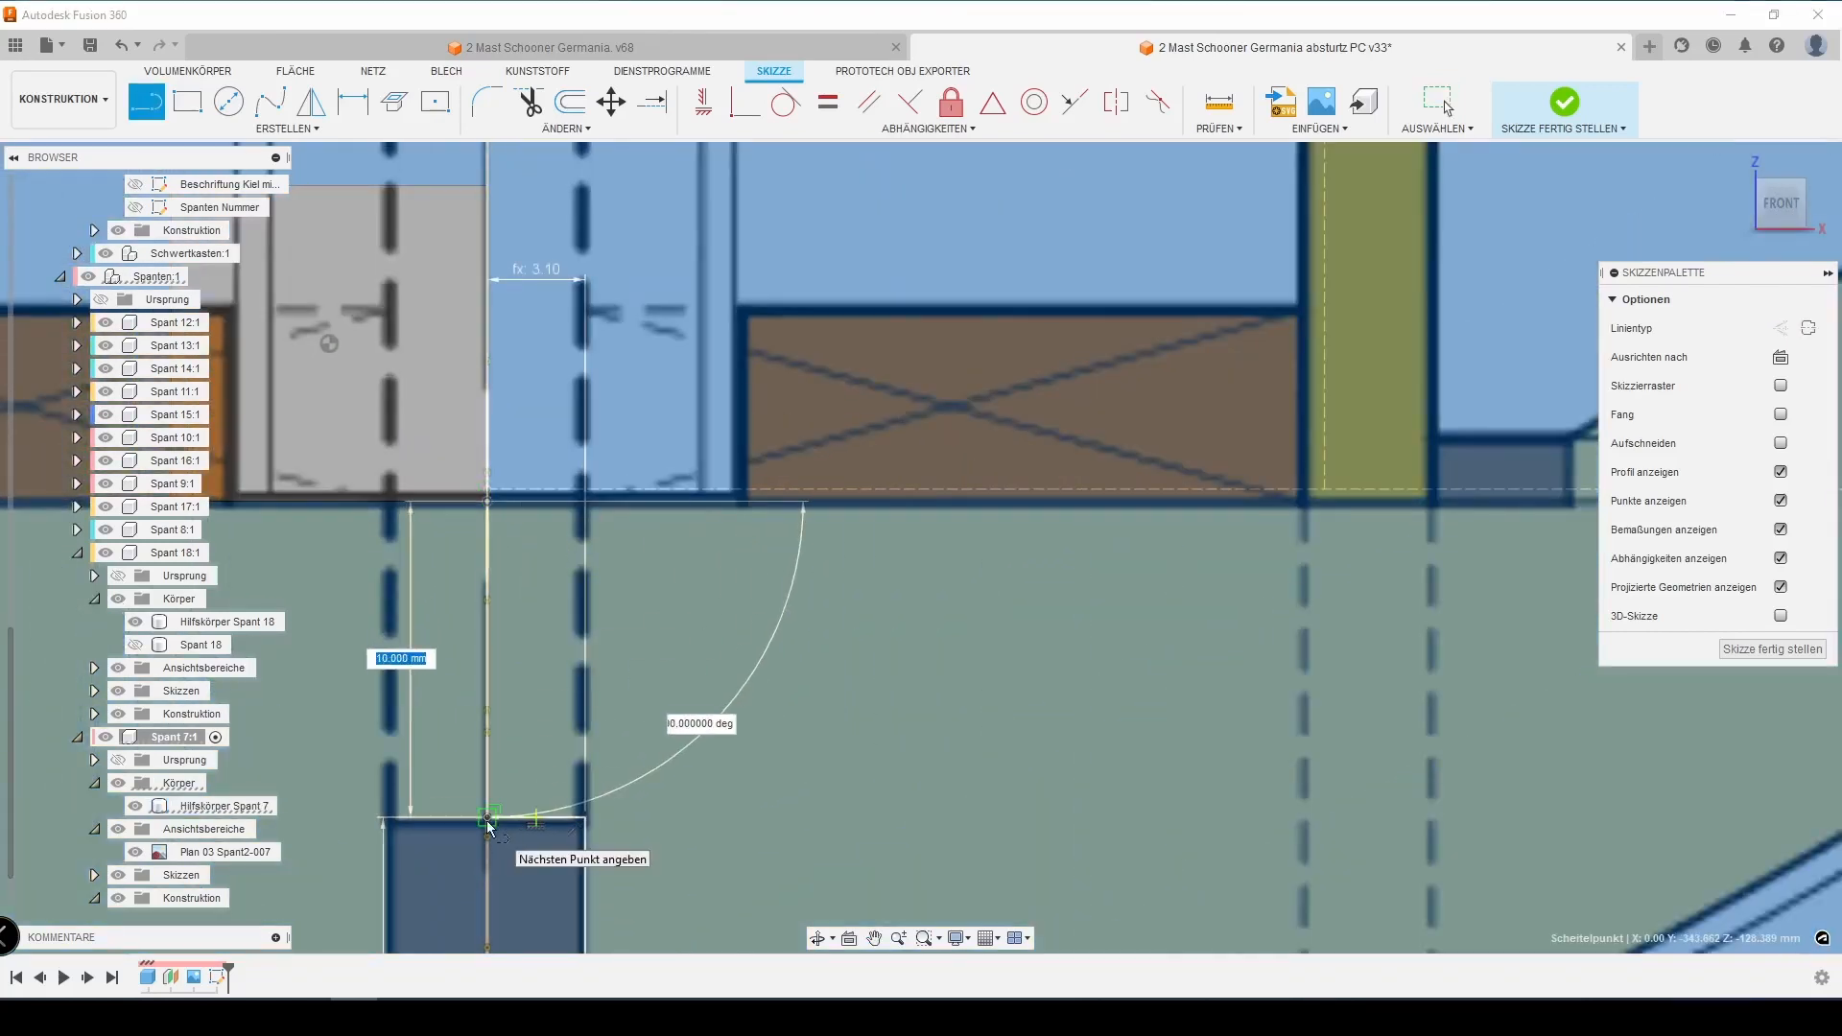
left_click(488, 817)
Draw a horizontal line from the centreline along the mast support's lower edge and set its length to 34.5 mm
left_click(487, 501)
scroll(838, 514, "down", 2)
middle_click_drag(1271, 508, 874, 581)
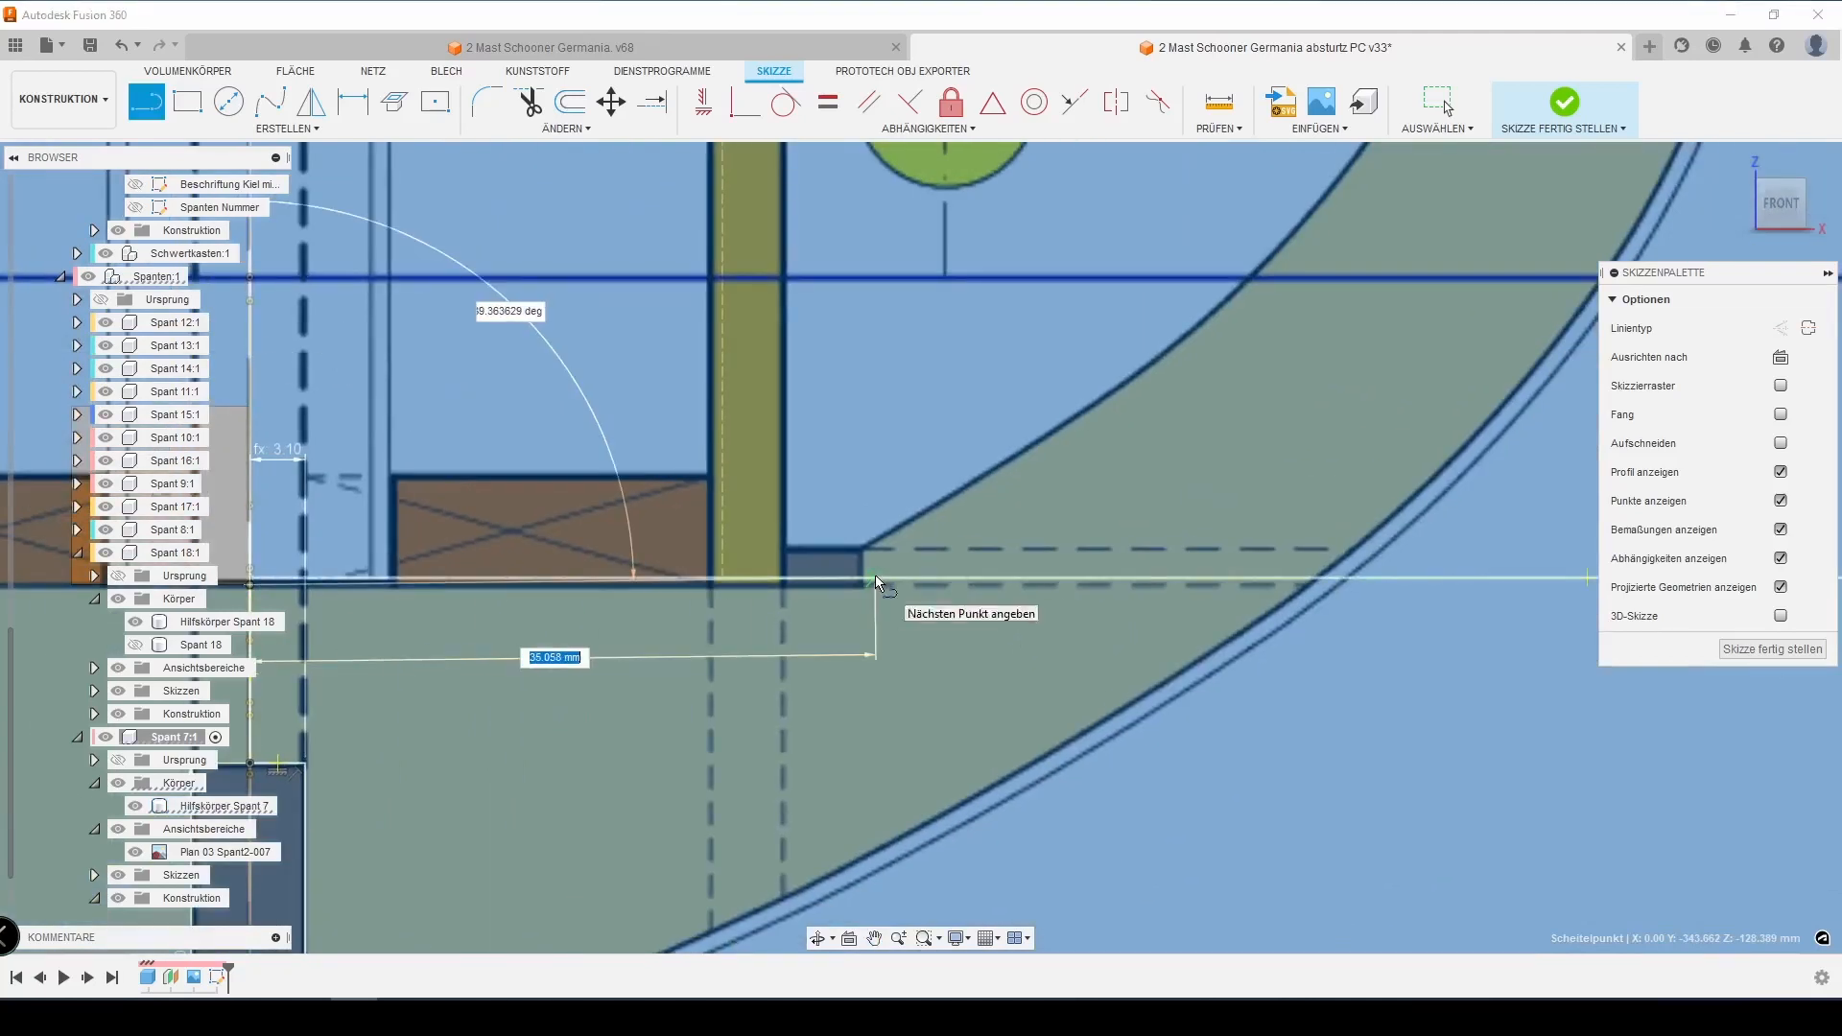
type("34")
key("Return")
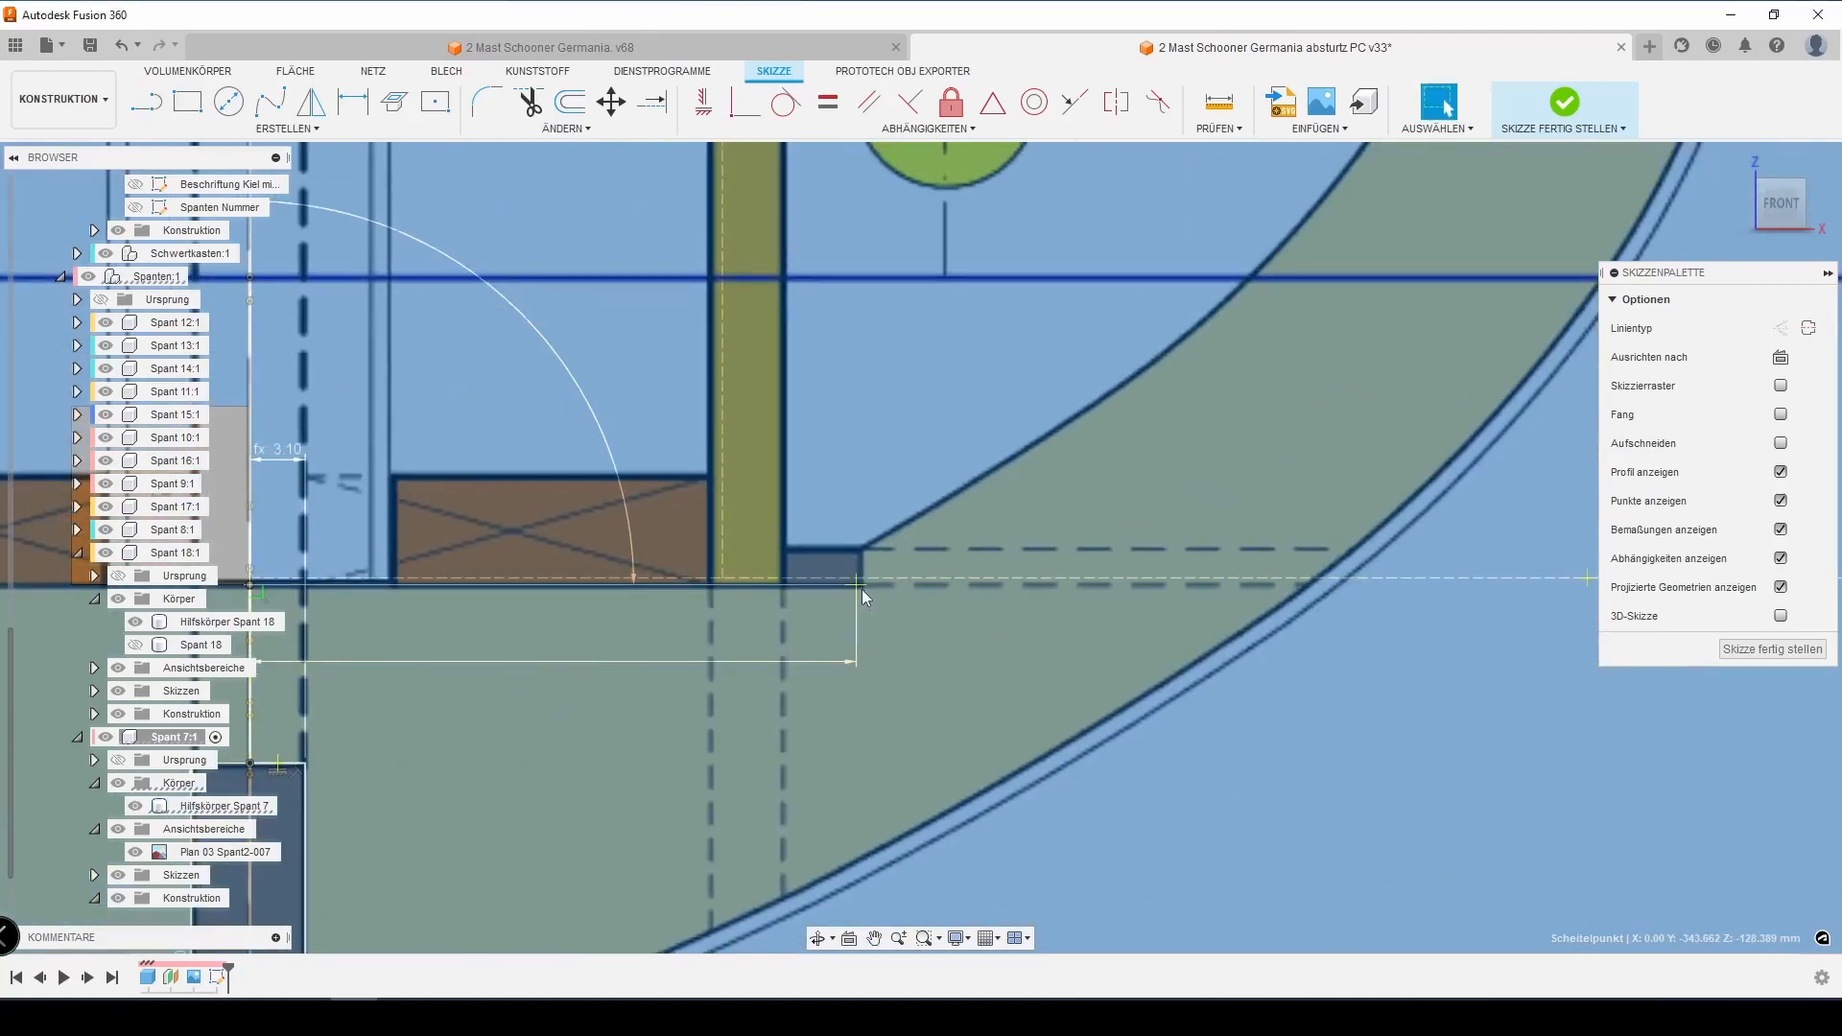
key("Escape")
scroll(845, 585, "up", 4)
double_click(650, 619)
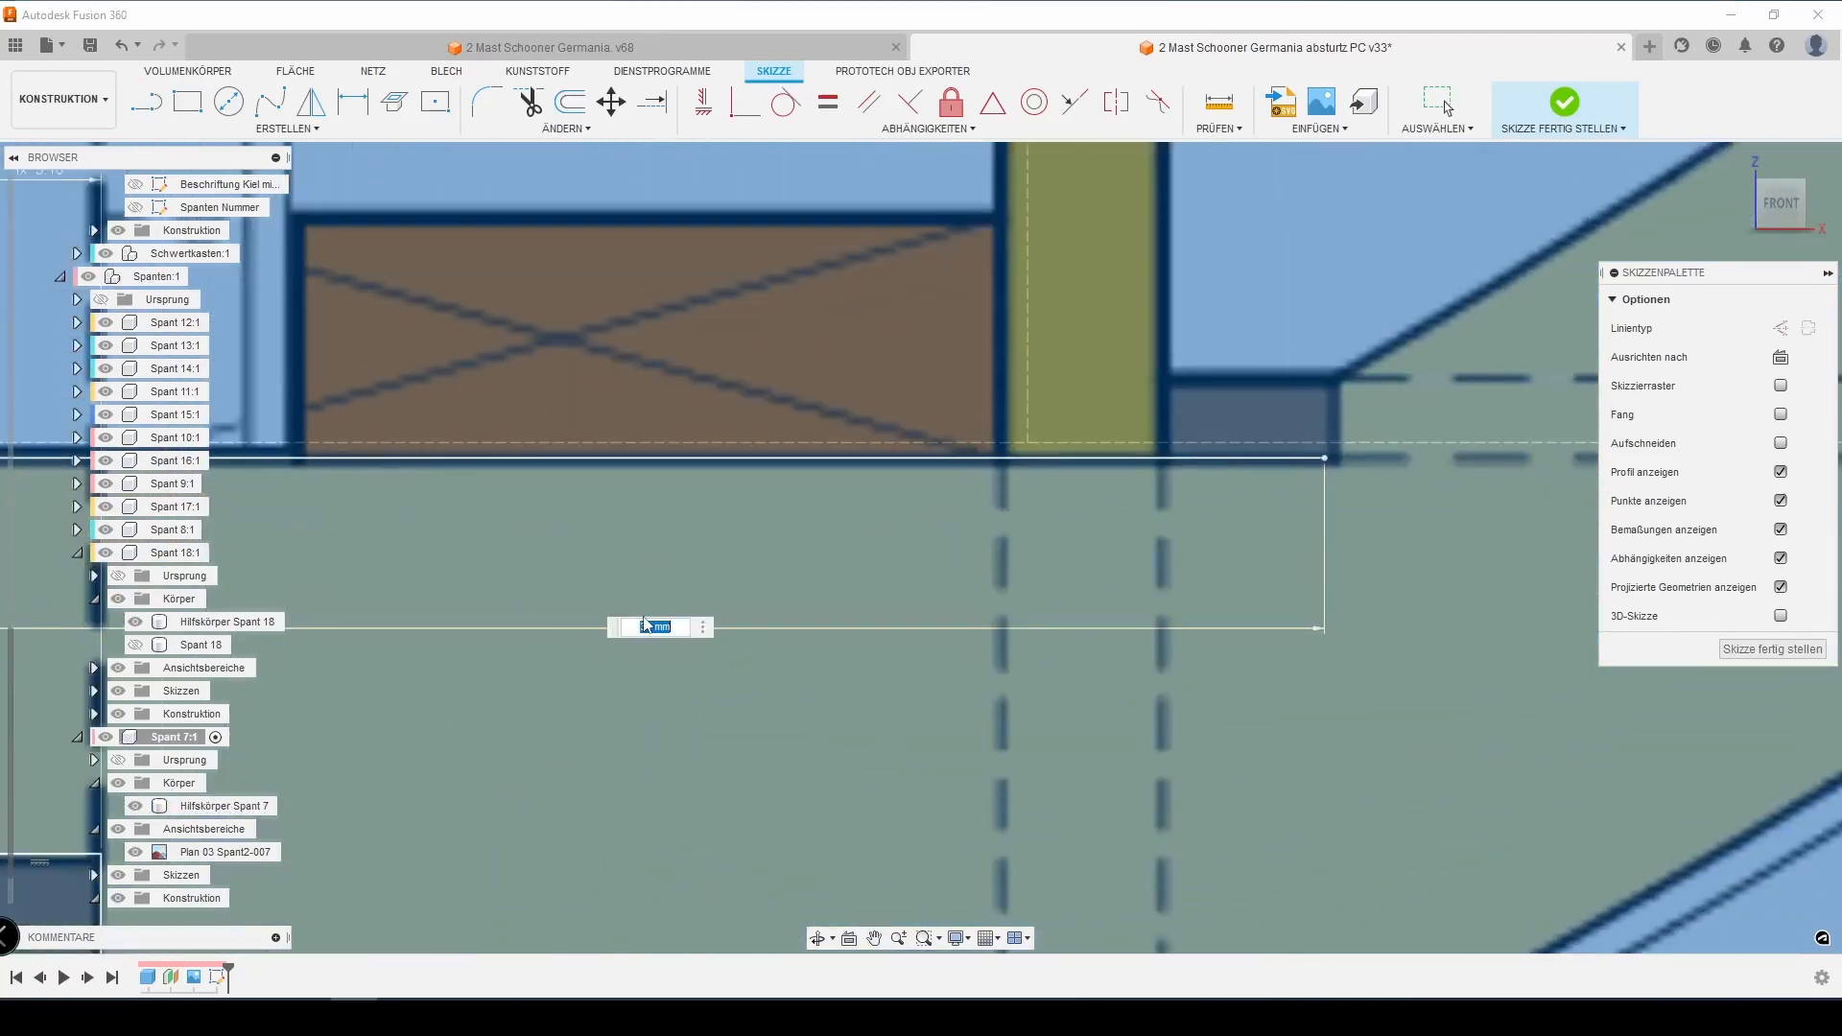
key("Return")
Draw a vertical line upward from the end of the 34.5 mm line with a material thickness parameter as its length
left_click(1348, 457)
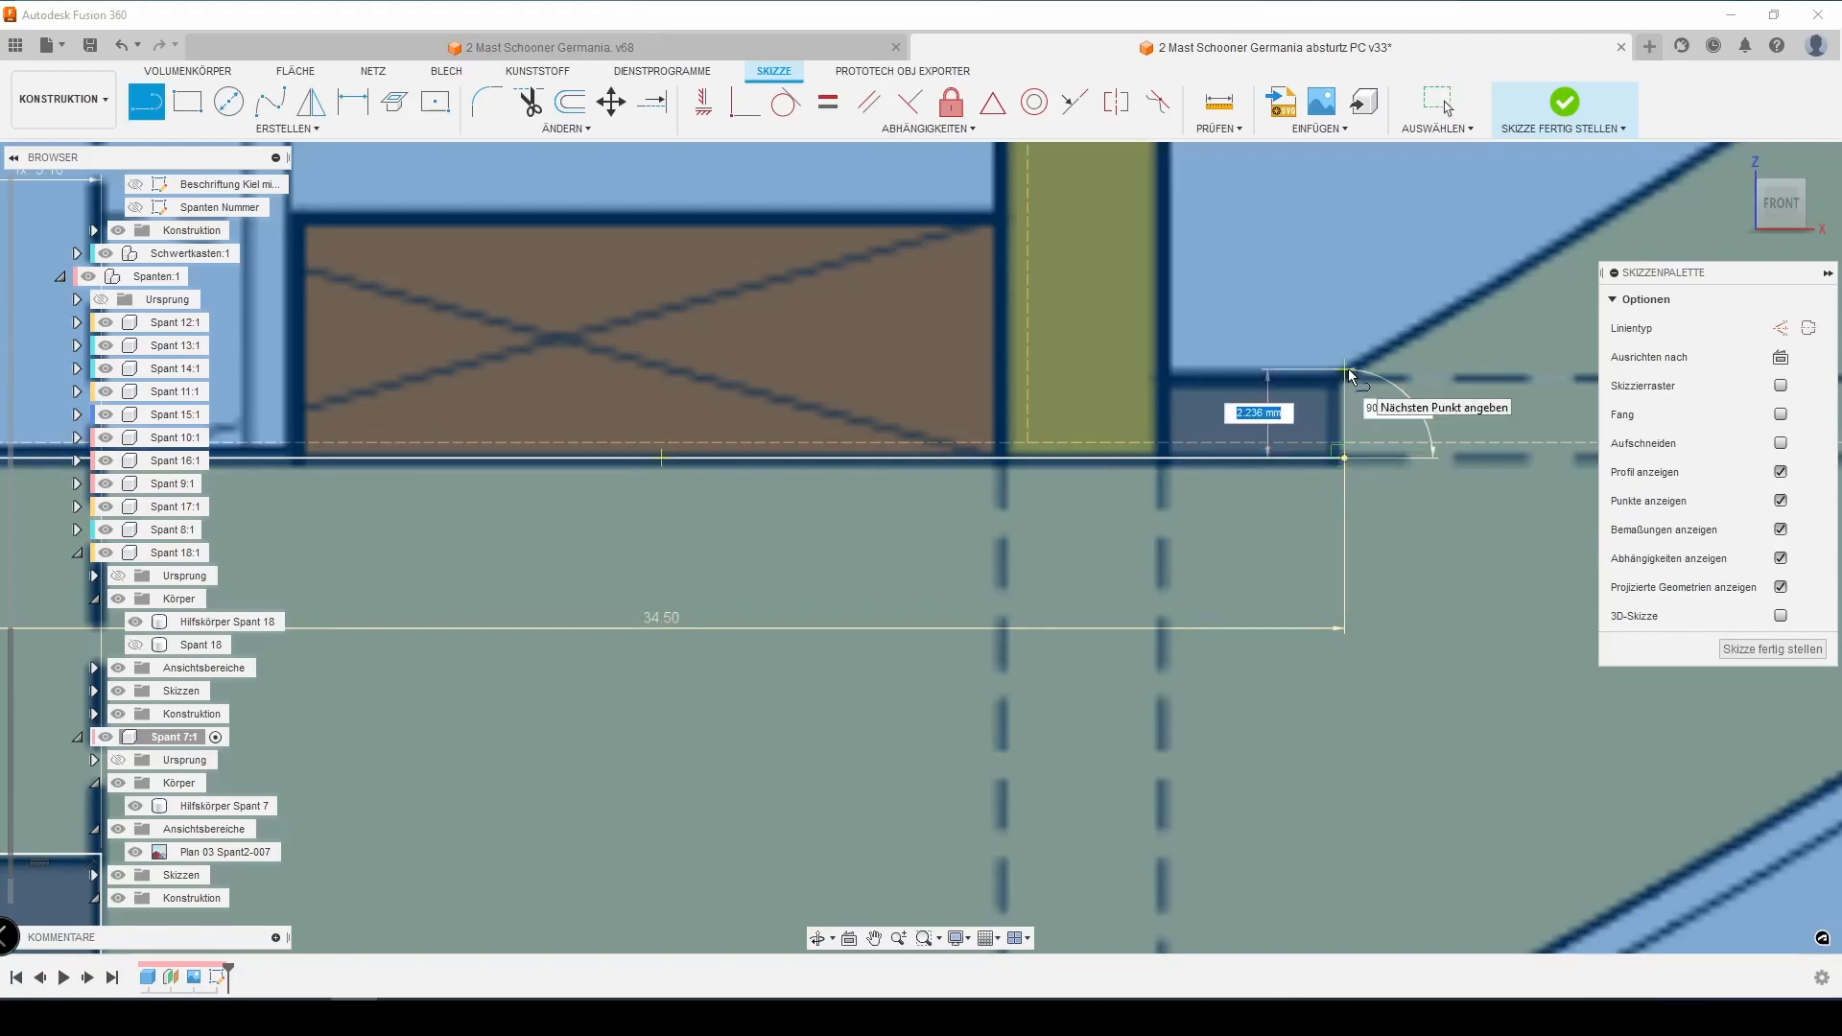
type("m")
left_click(1348, 440)
left_click(1350, 362)
scroll(1352, 367, "down", 6)
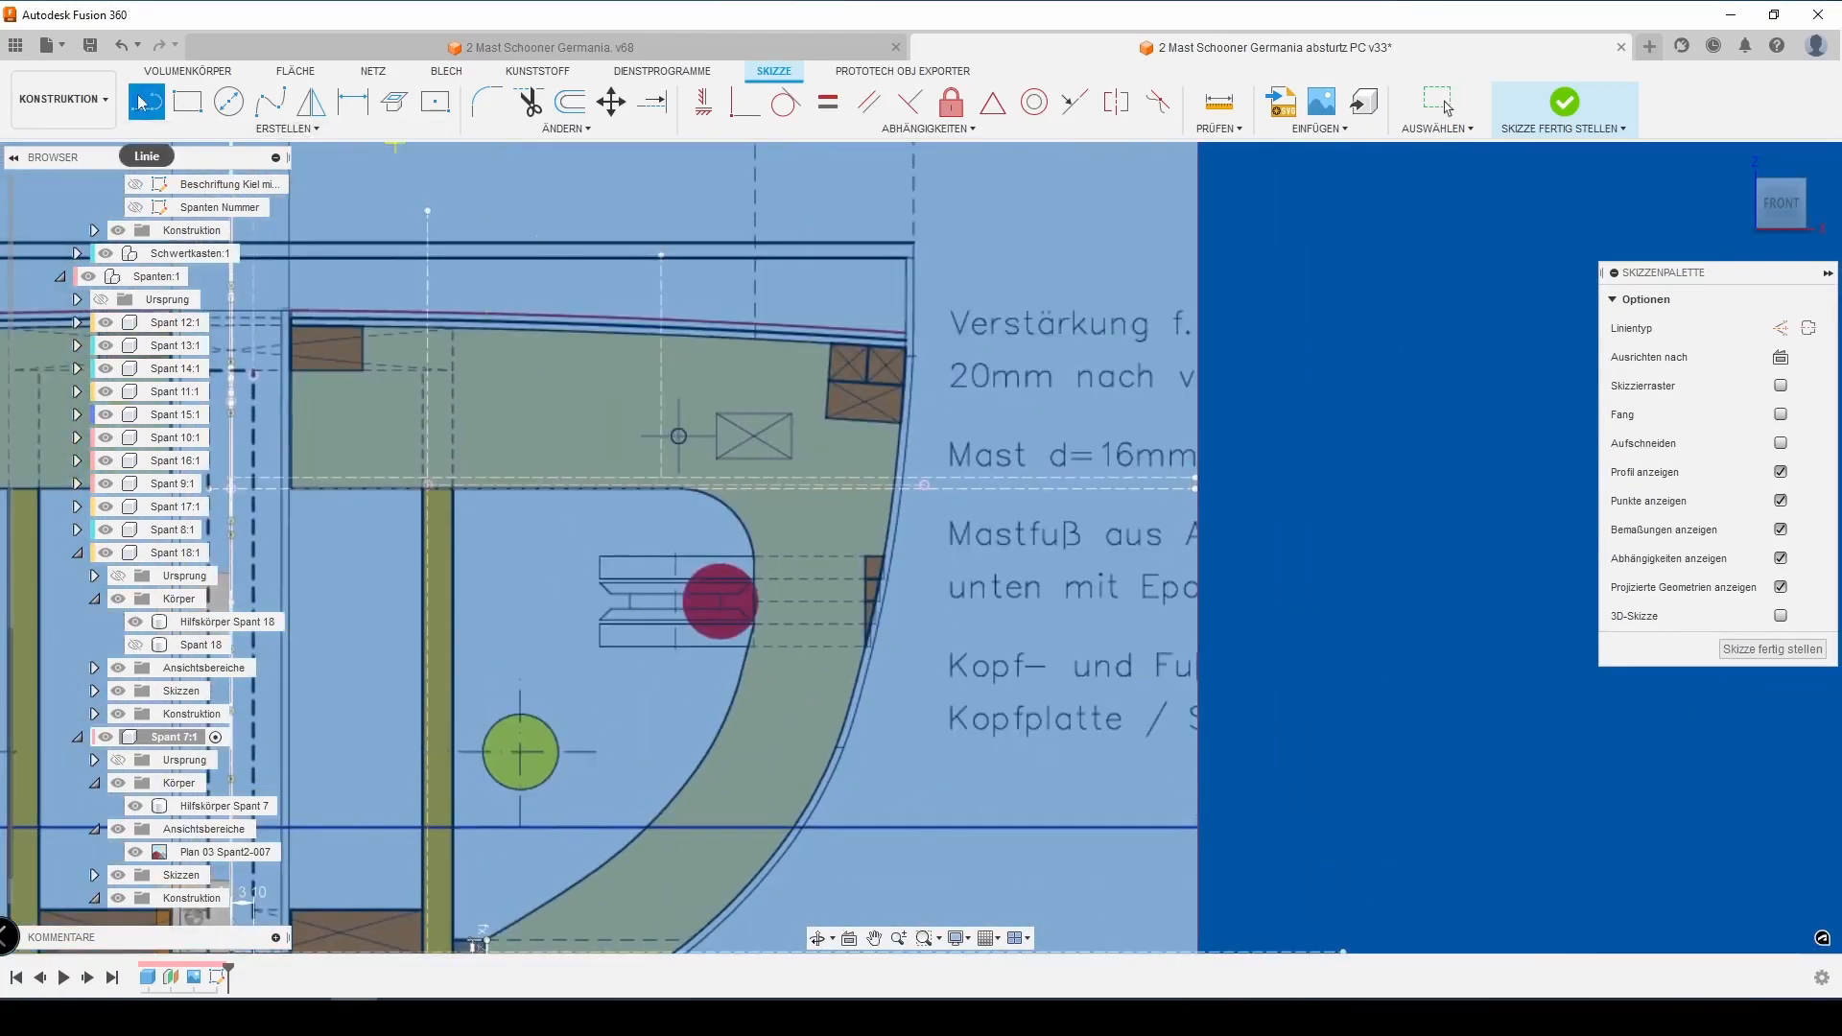
key("Escape")
Project the two vertical reference lines and the horizontal line along the deck beam's lower edge as construction geometry
key("p")
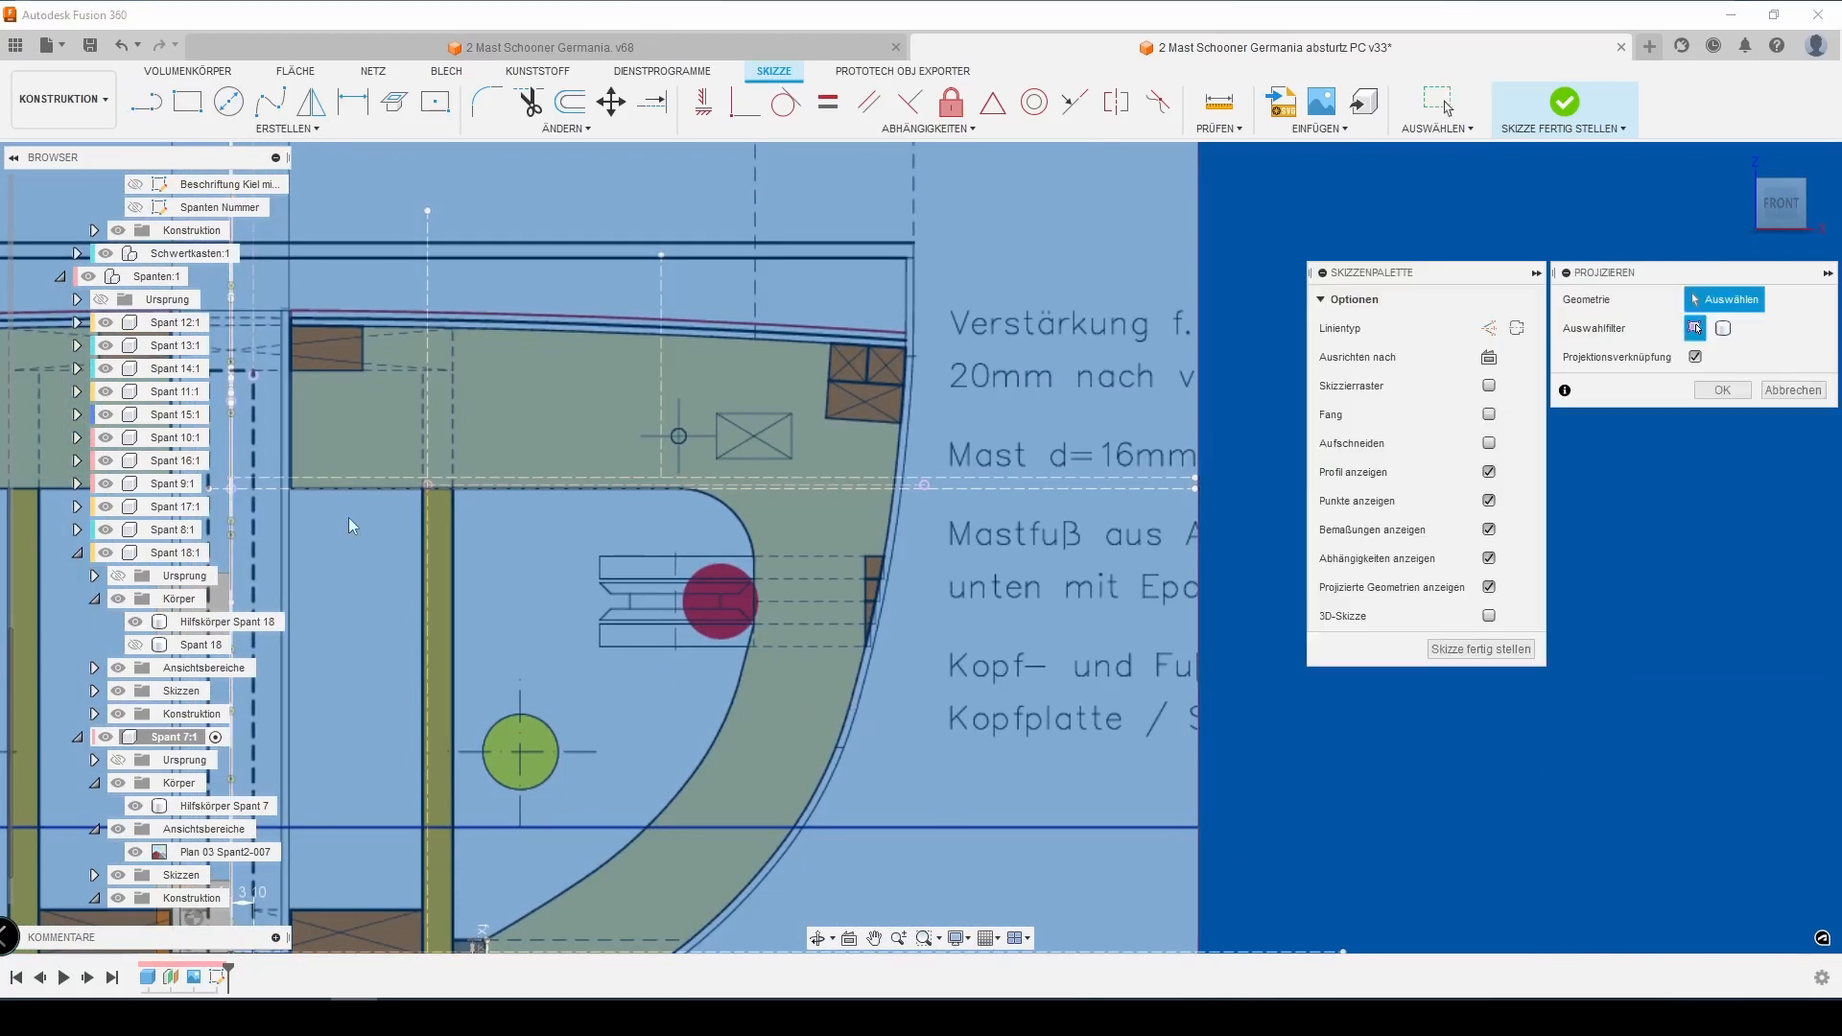
left_click(659, 389)
left_click(428, 379)
mouse_move(478, 604)
middle_mouse_down()
mouse_move(523, 341)
mouse_move(561, 624)
middle_mouse_up()
left_click(601, 478)
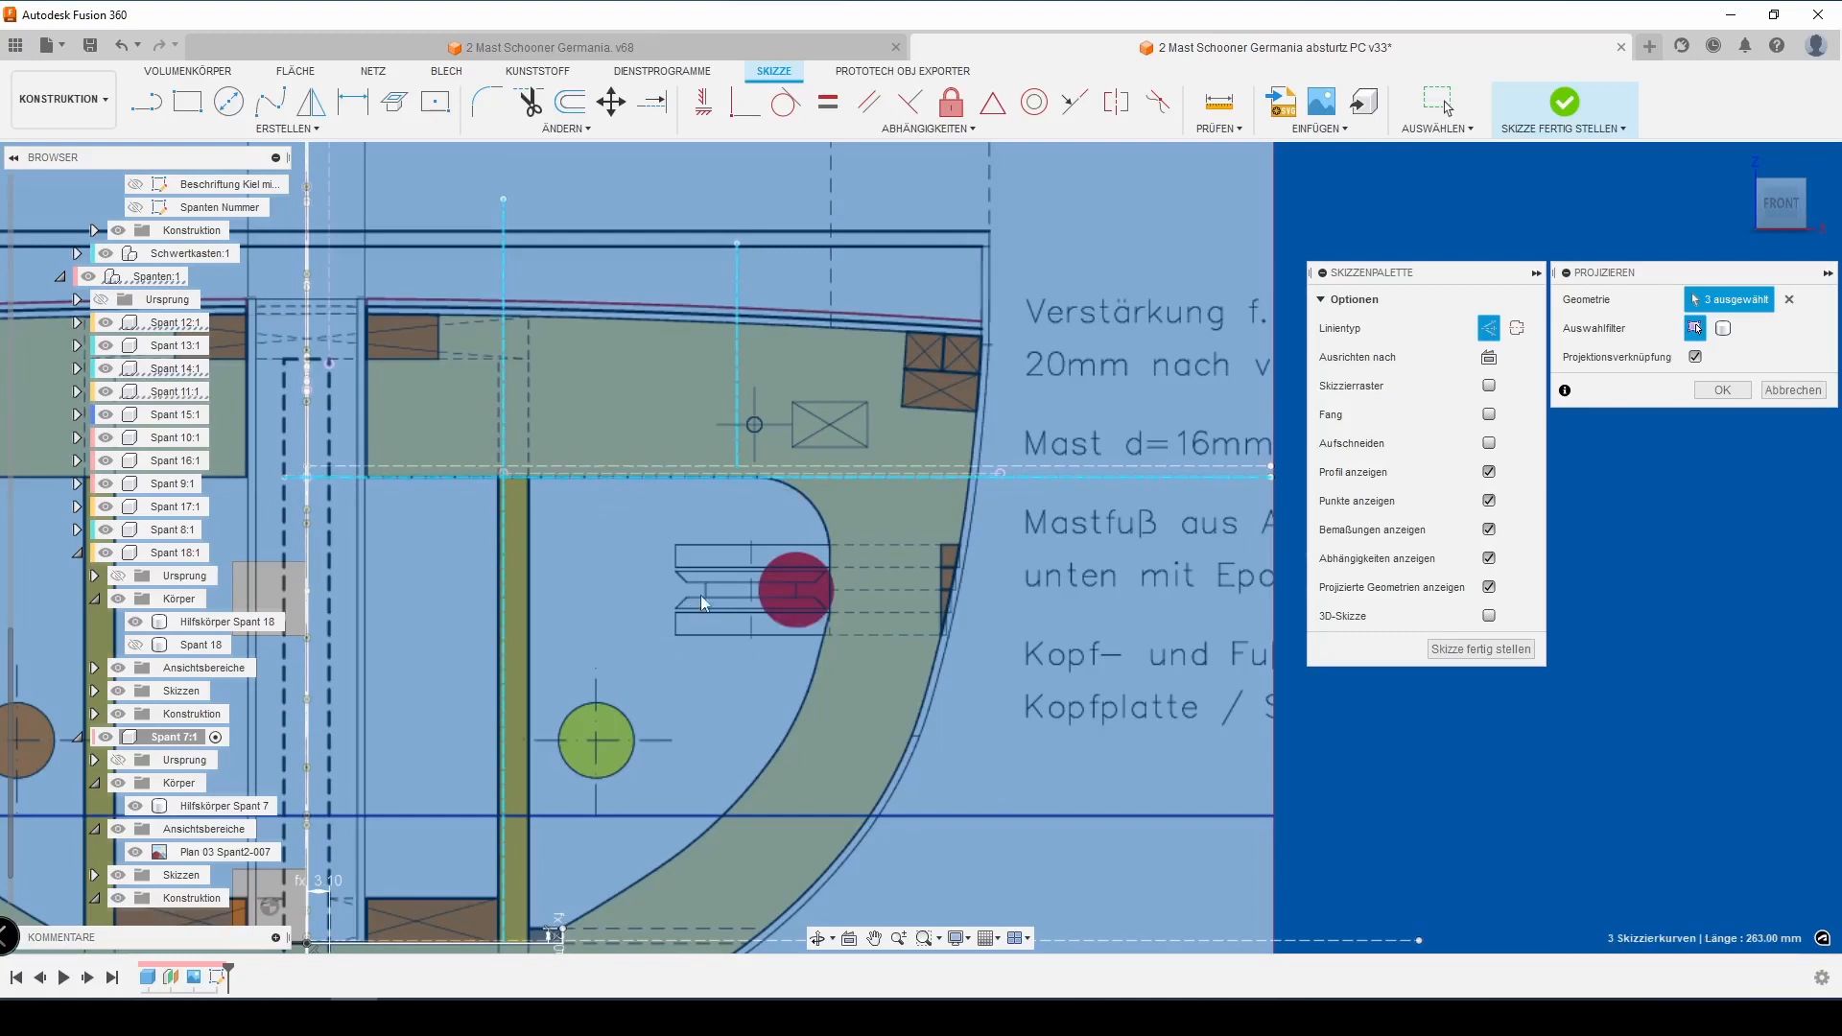
left_click(1736, 394)
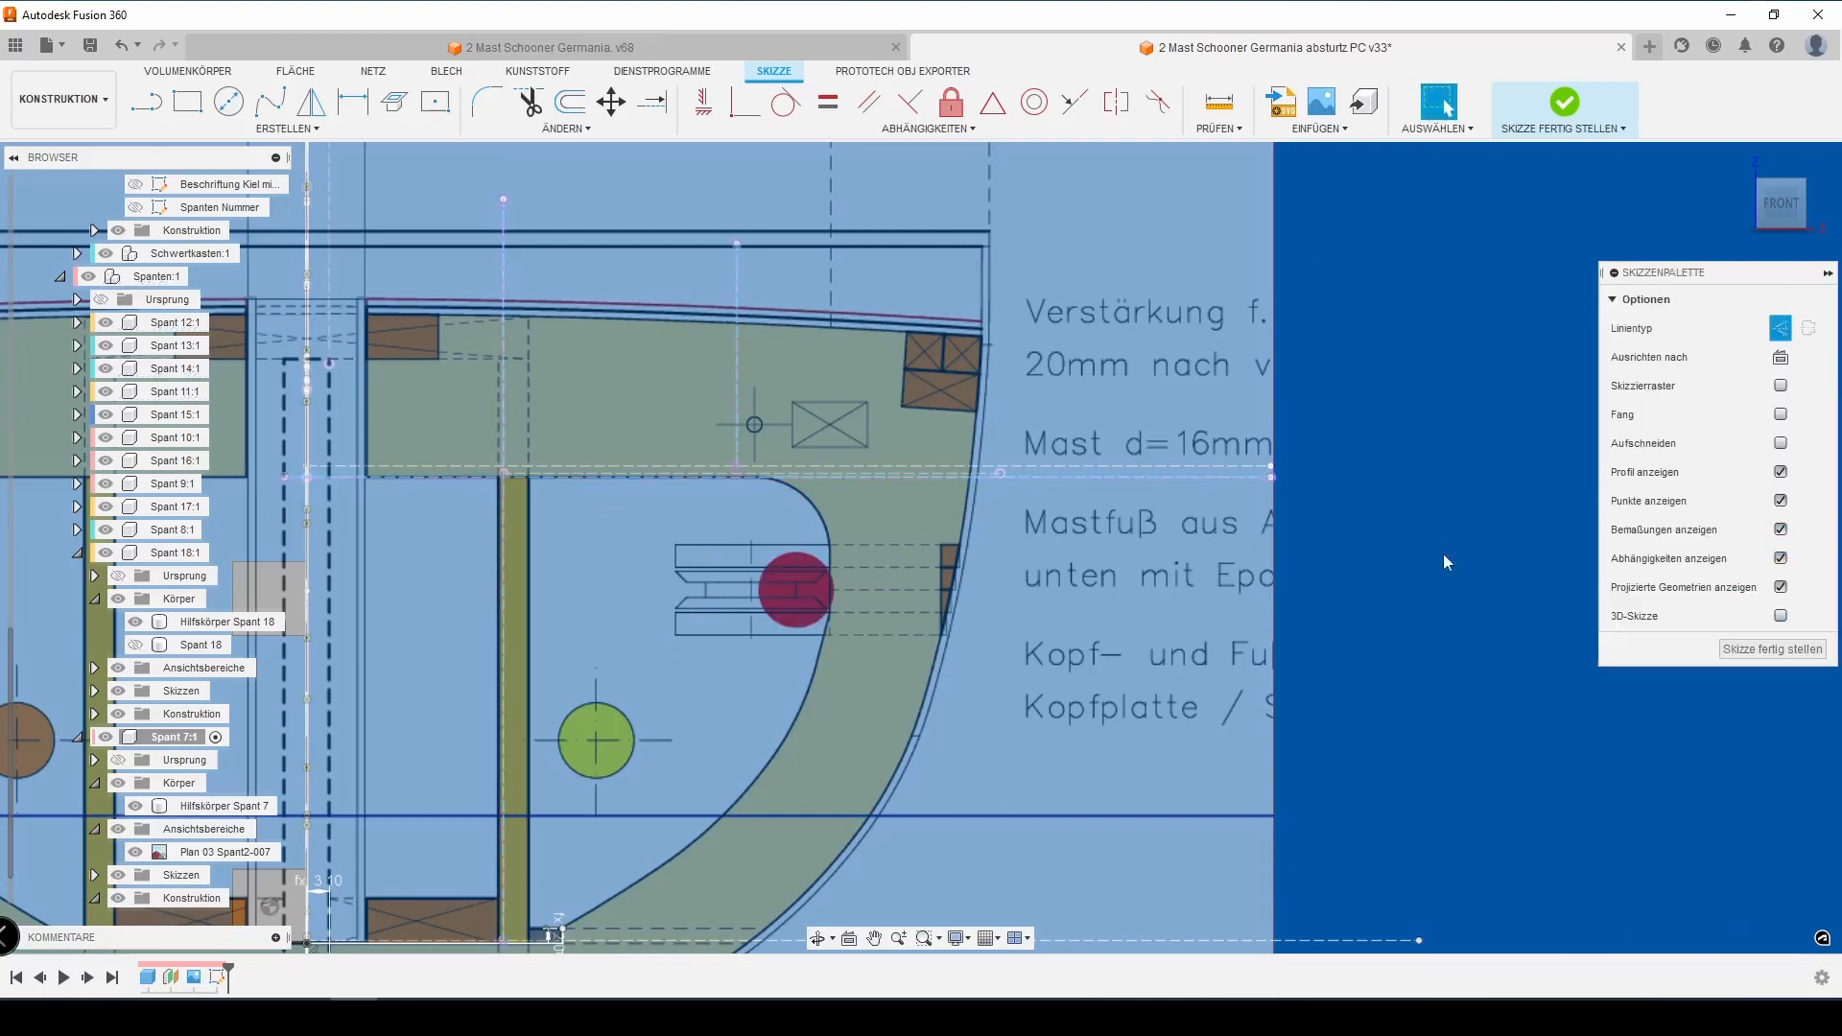
Draw a vertical line up the frame arm's inner edge and a horizontal line from the centreline along the deck beam's lower edge
key("l")
scroll(854, 595, "up", 4)
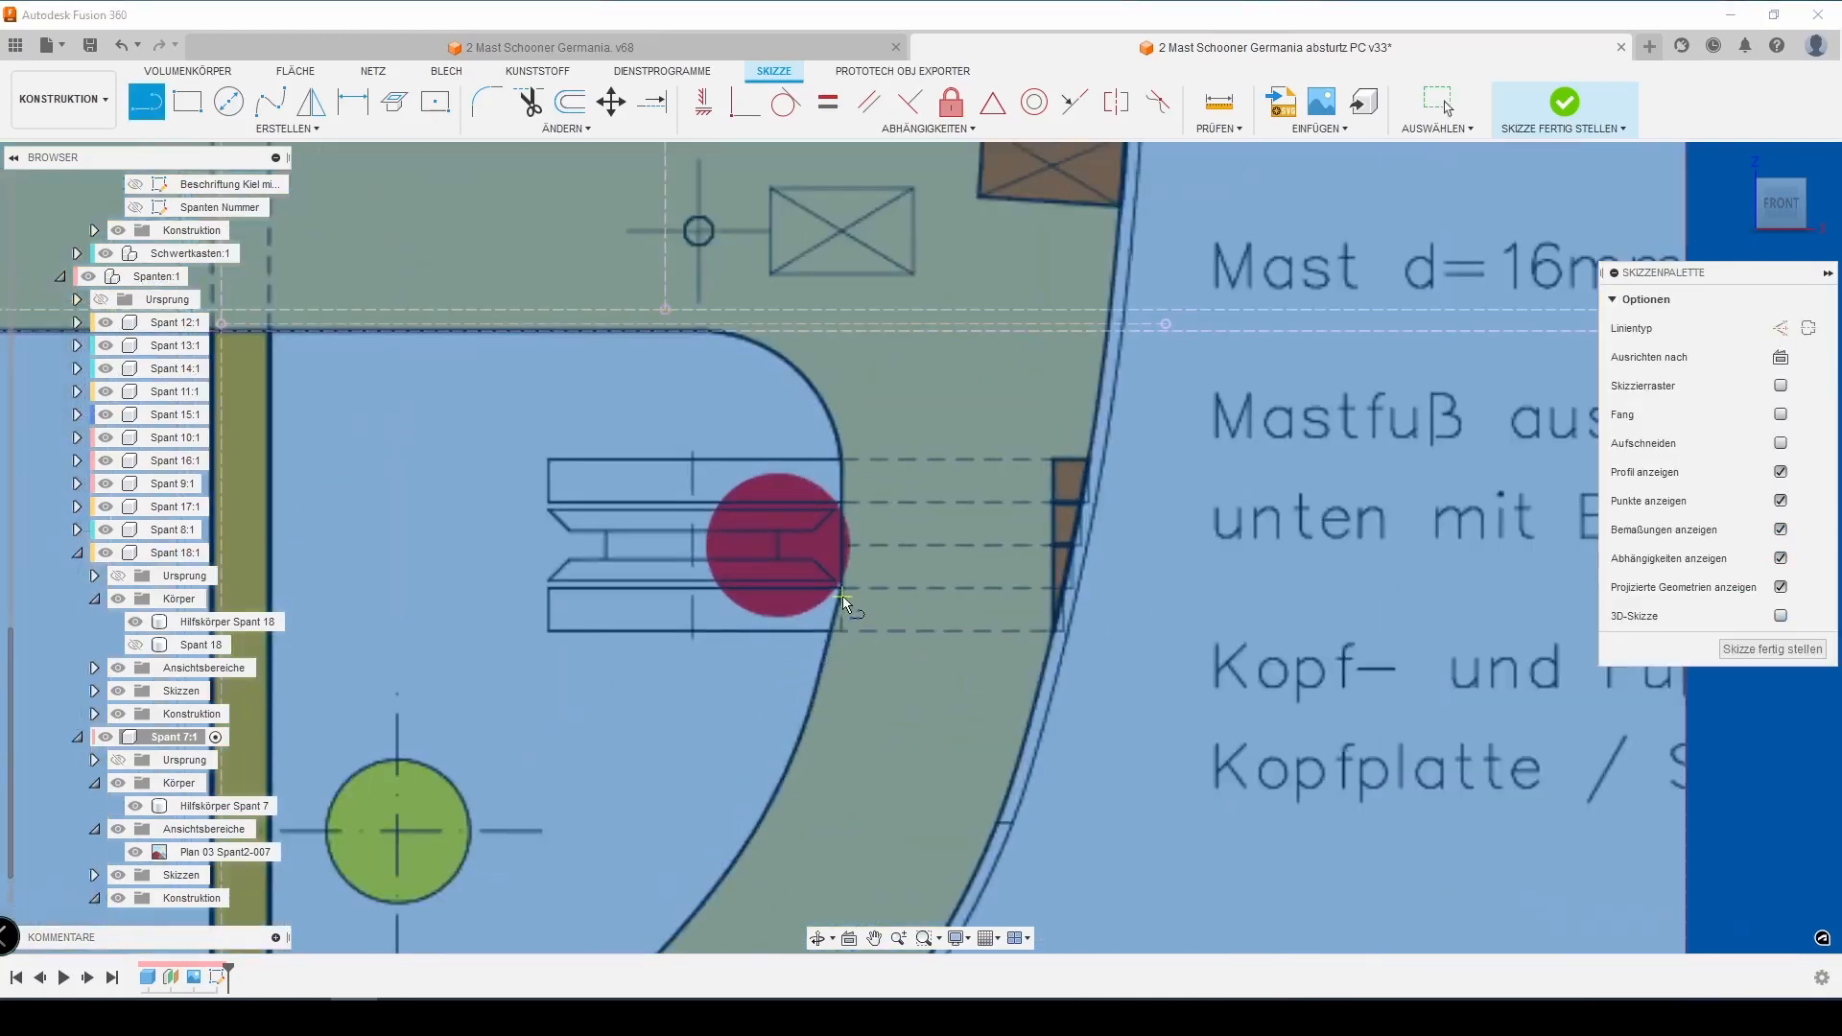
left_click(842, 587)
left_click(842, 310)
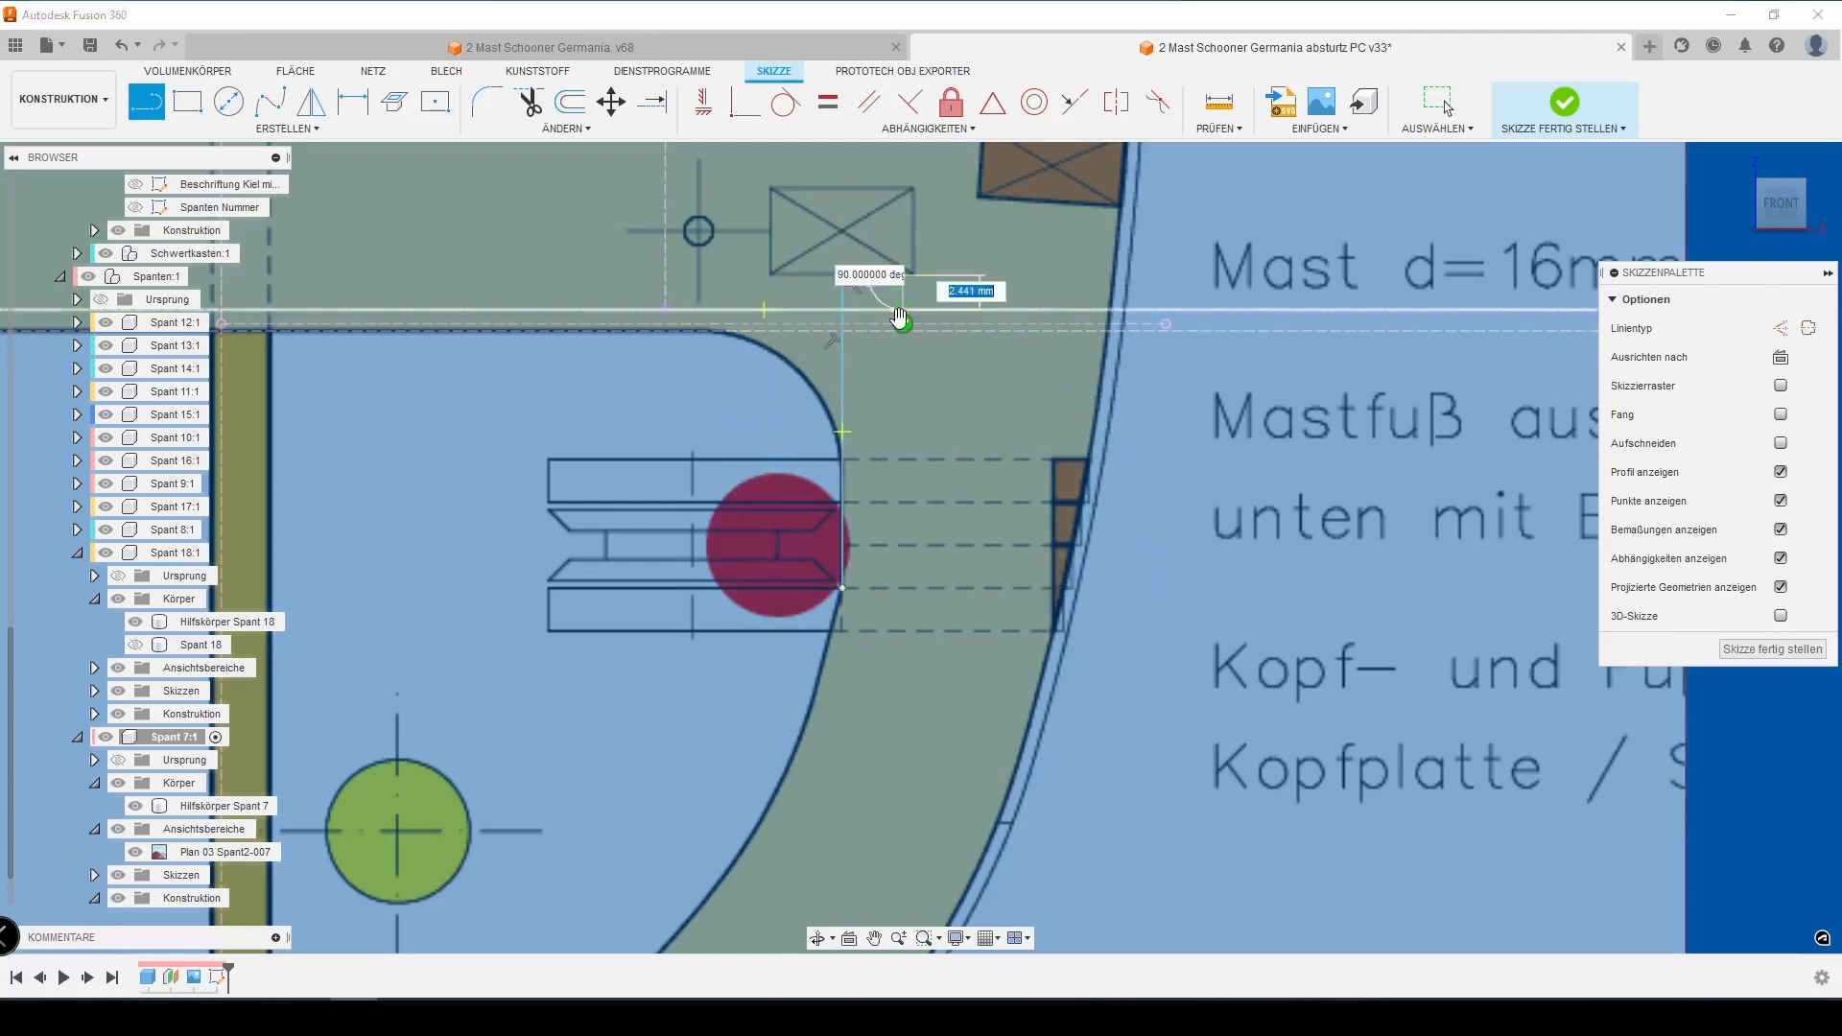
key("Escape")
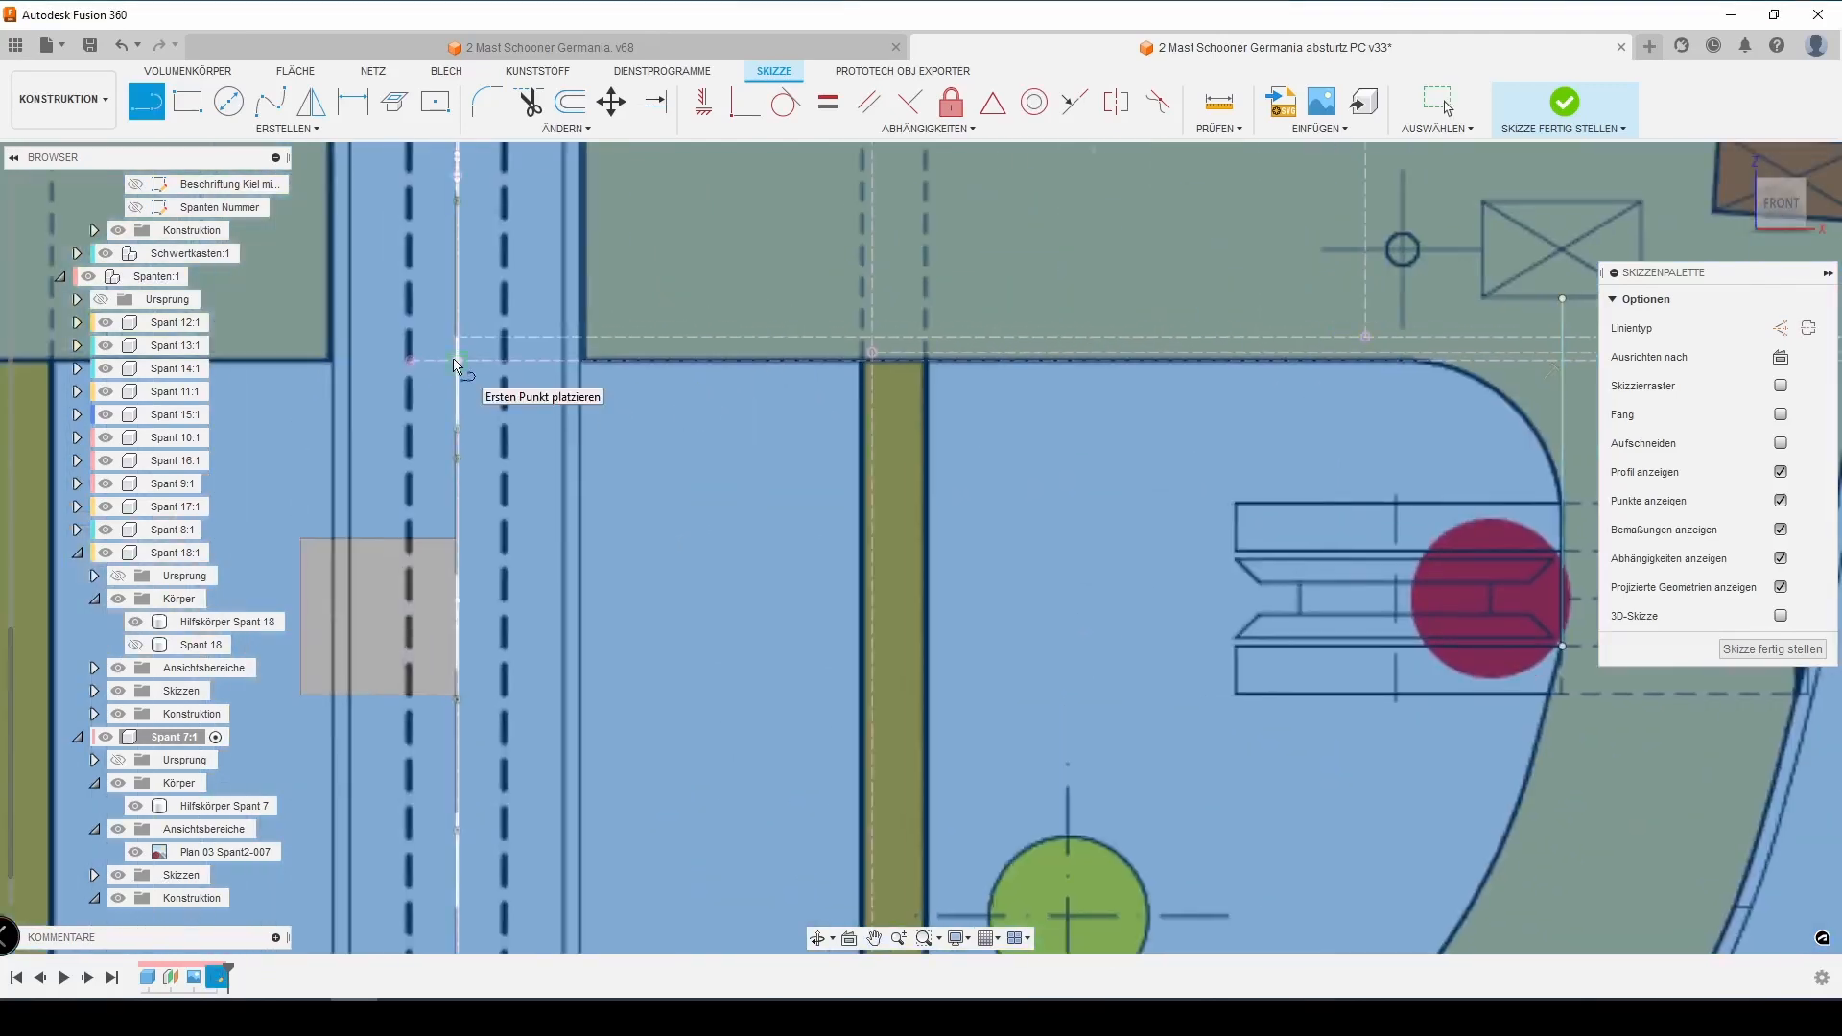
left_click(457, 365)
left_click(1444, 416)
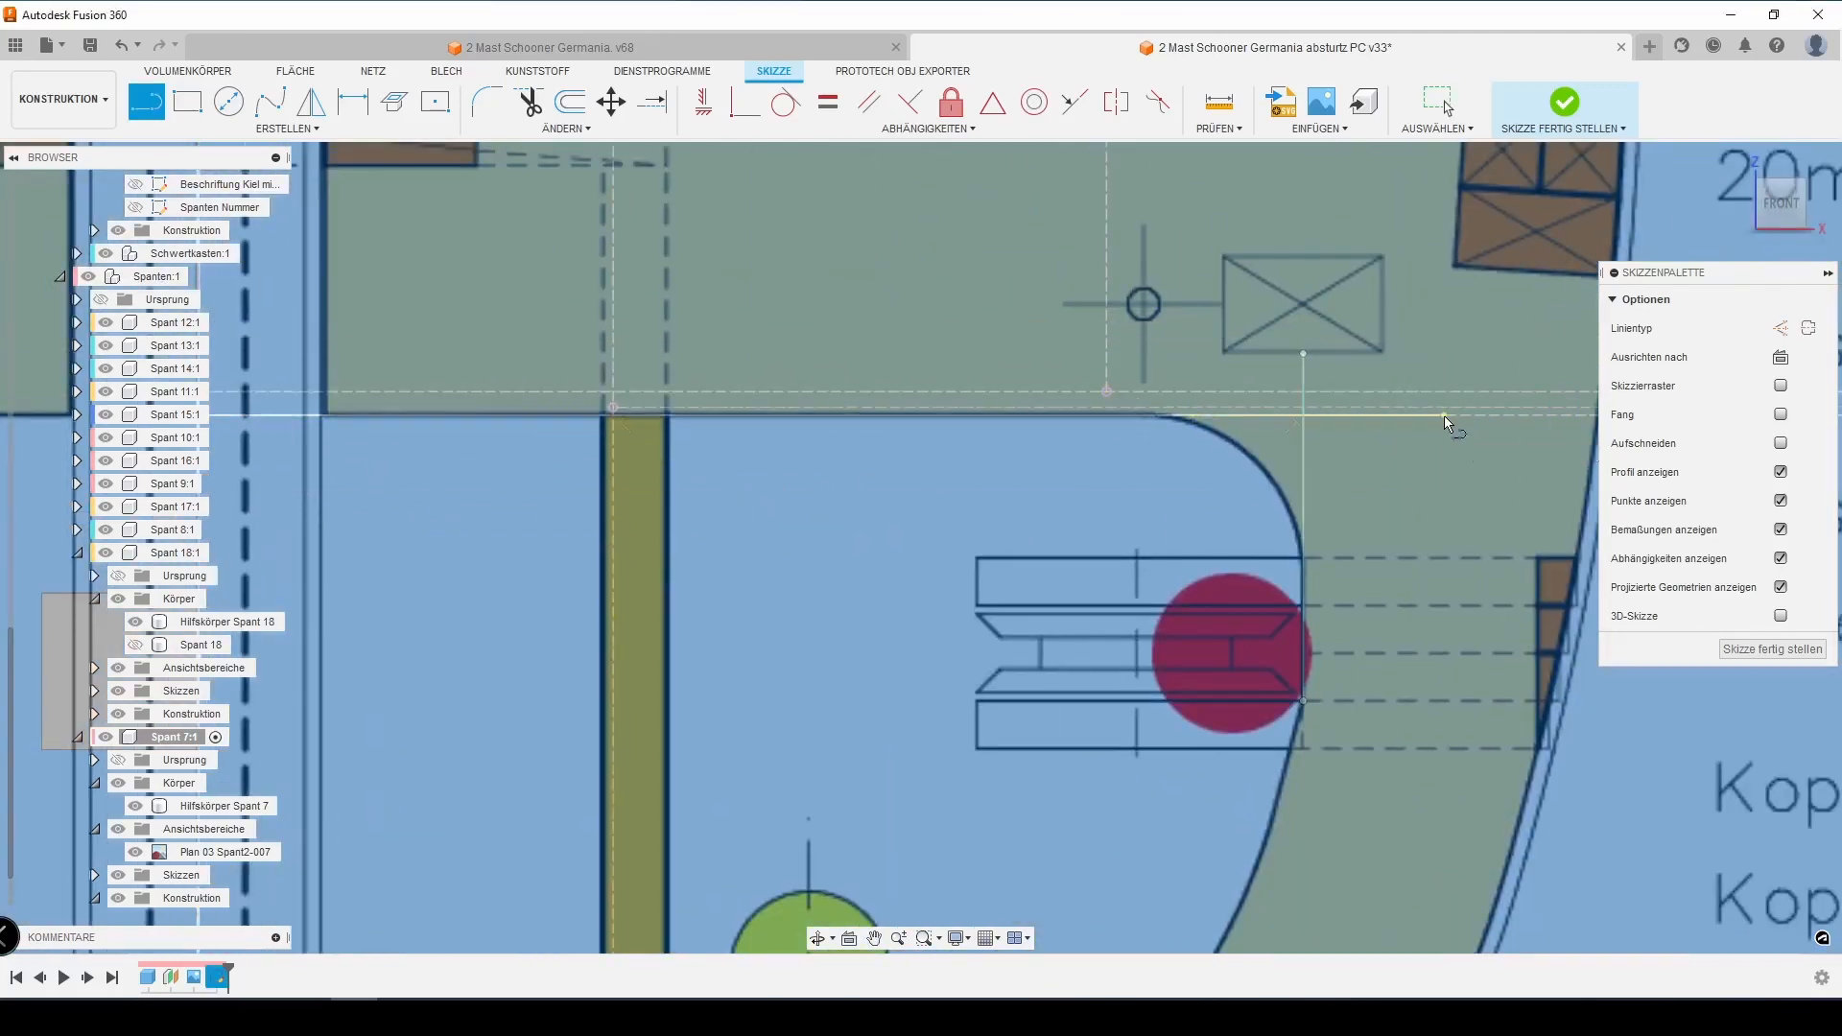
Fillet the corner between the horizontal and vertical inner edge lines with a 10.5 mm radius
left_click(491, 103)
left_click(1244, 416)
left_click(1303, 465)
left_click_drag(1291, 428, 1266, 451)
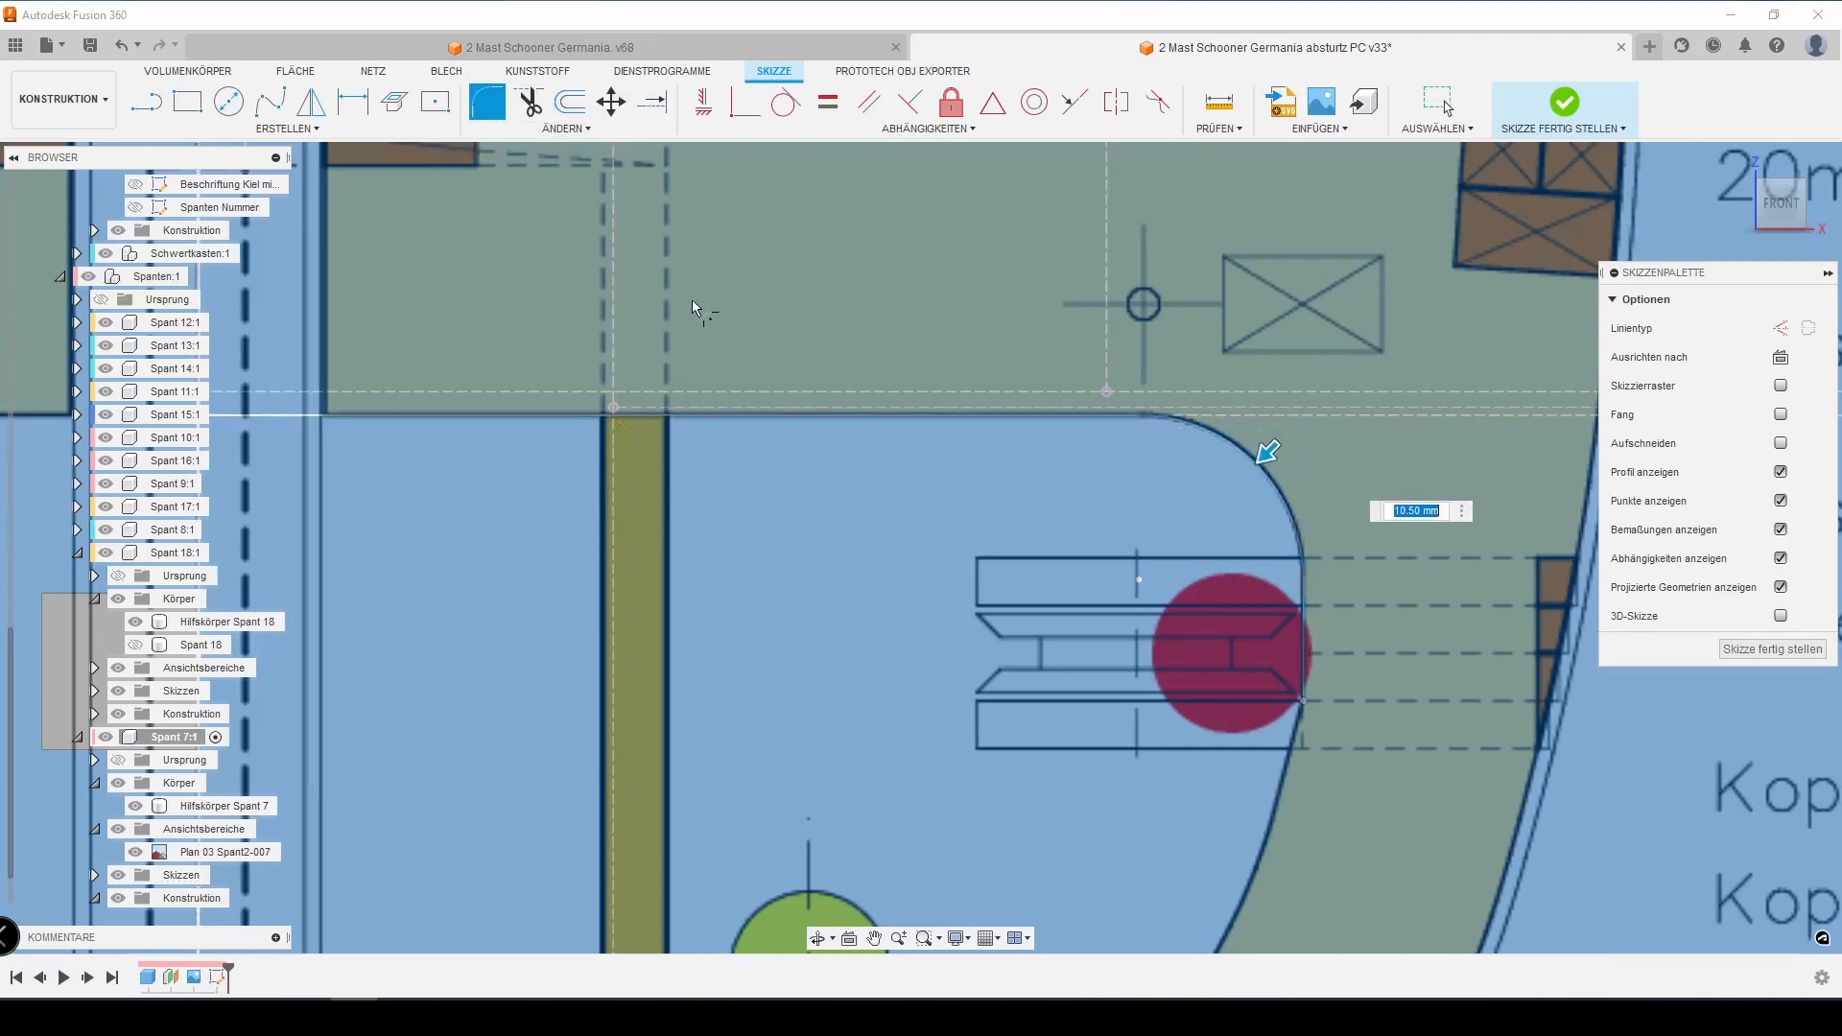
key("Return")
Dimension the horizontal distance from the centreline to the vertical inner edge line, keeping its drawn size
middle_click_drag(1076, 538, 986, 548)
scroll(984, 551, "down", 1)
key("d")
left_click(1174, 619)
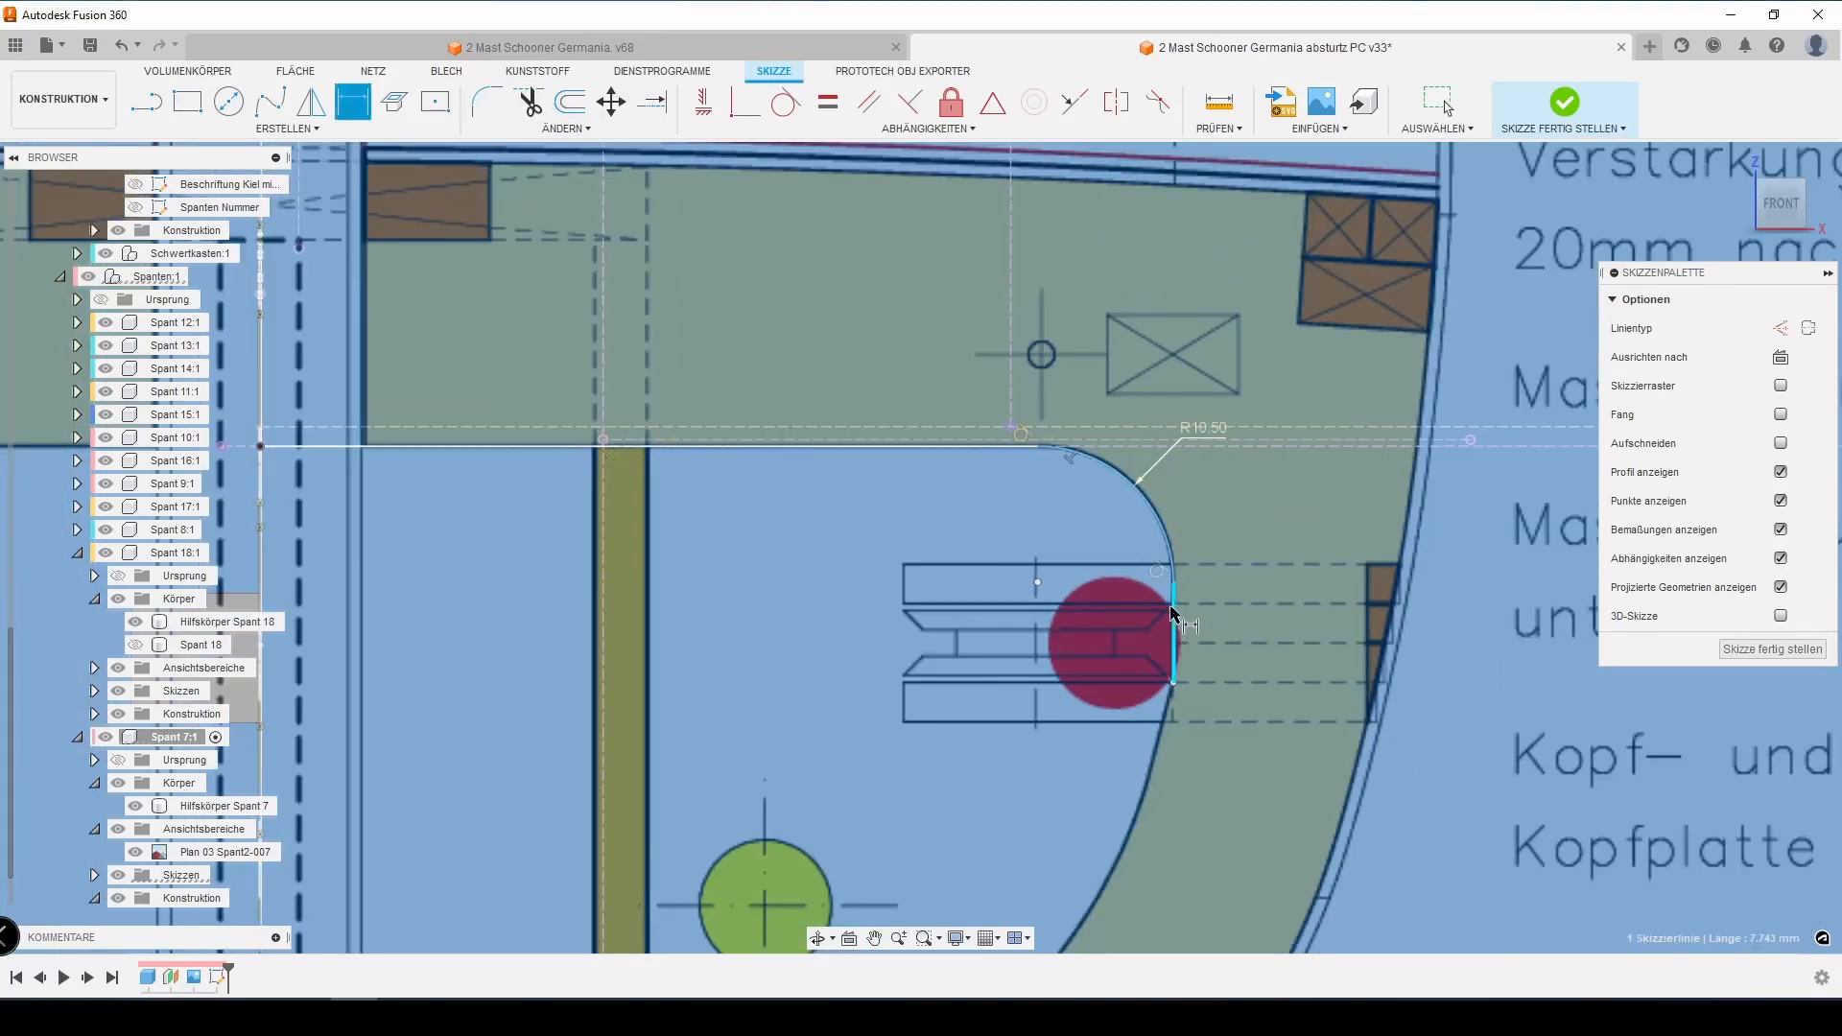
middle_click_drag(422, 662, 689, 557)
left_click(527, 342)
left_click(711, 553)
key("Return")
Draw a spline from the upper end of the short material-thickness line to the lower end of the vertical inner edge line
scroll(929, 624, "down", 1)
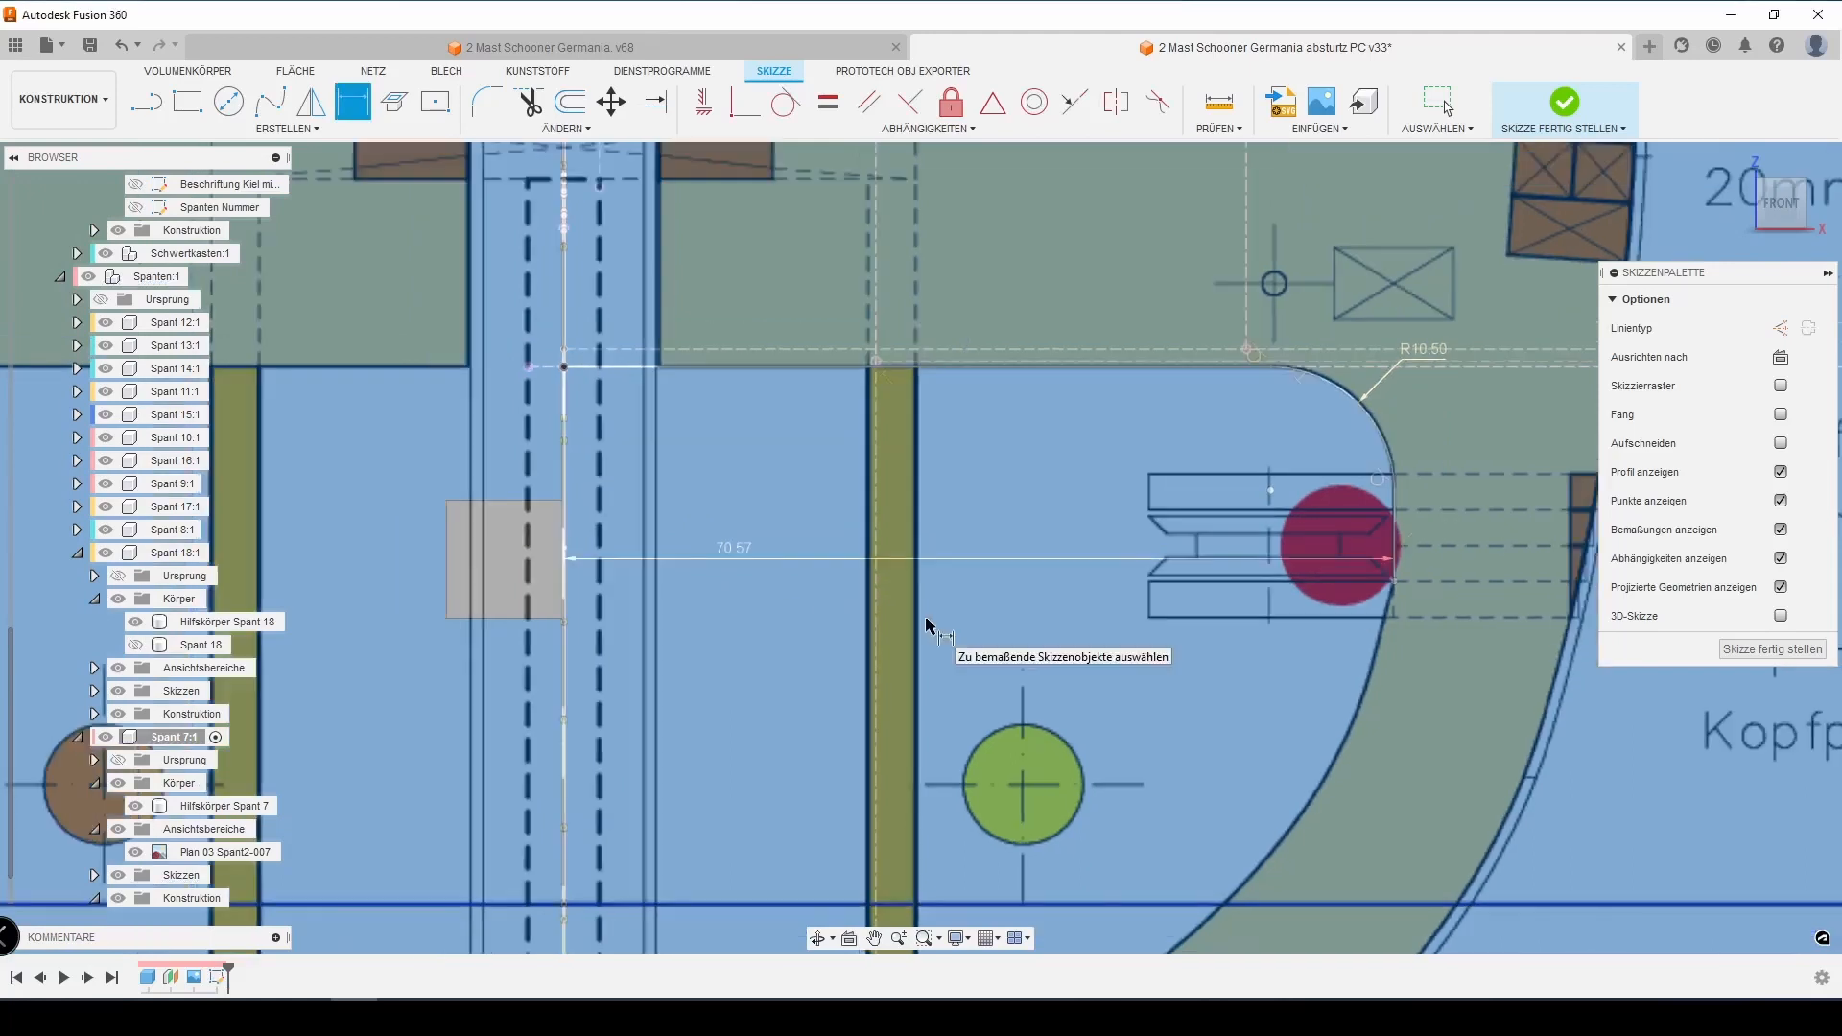
middle_click_drag(1234, 624, 917, 476)
scroll(791, 665, "down", 3)
left_click(272, 100)
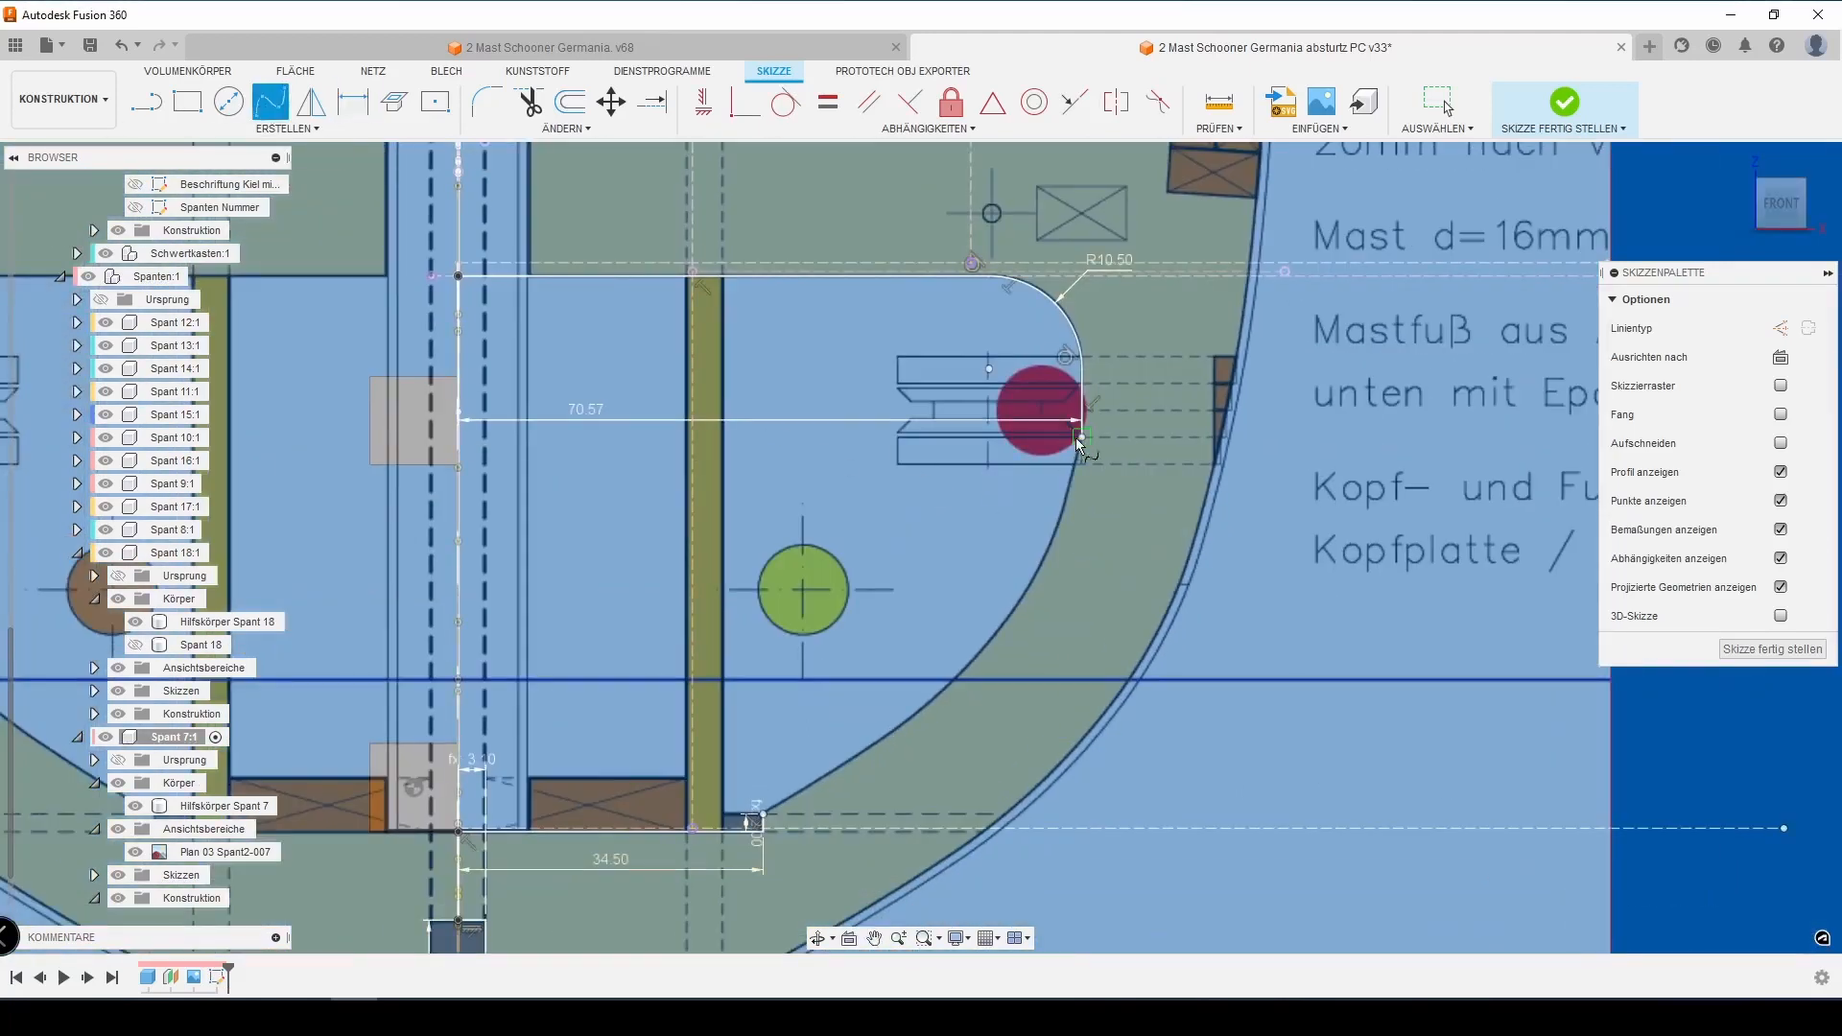
left_click(762, 813)
left_click(1082, 437)
key("Escape")
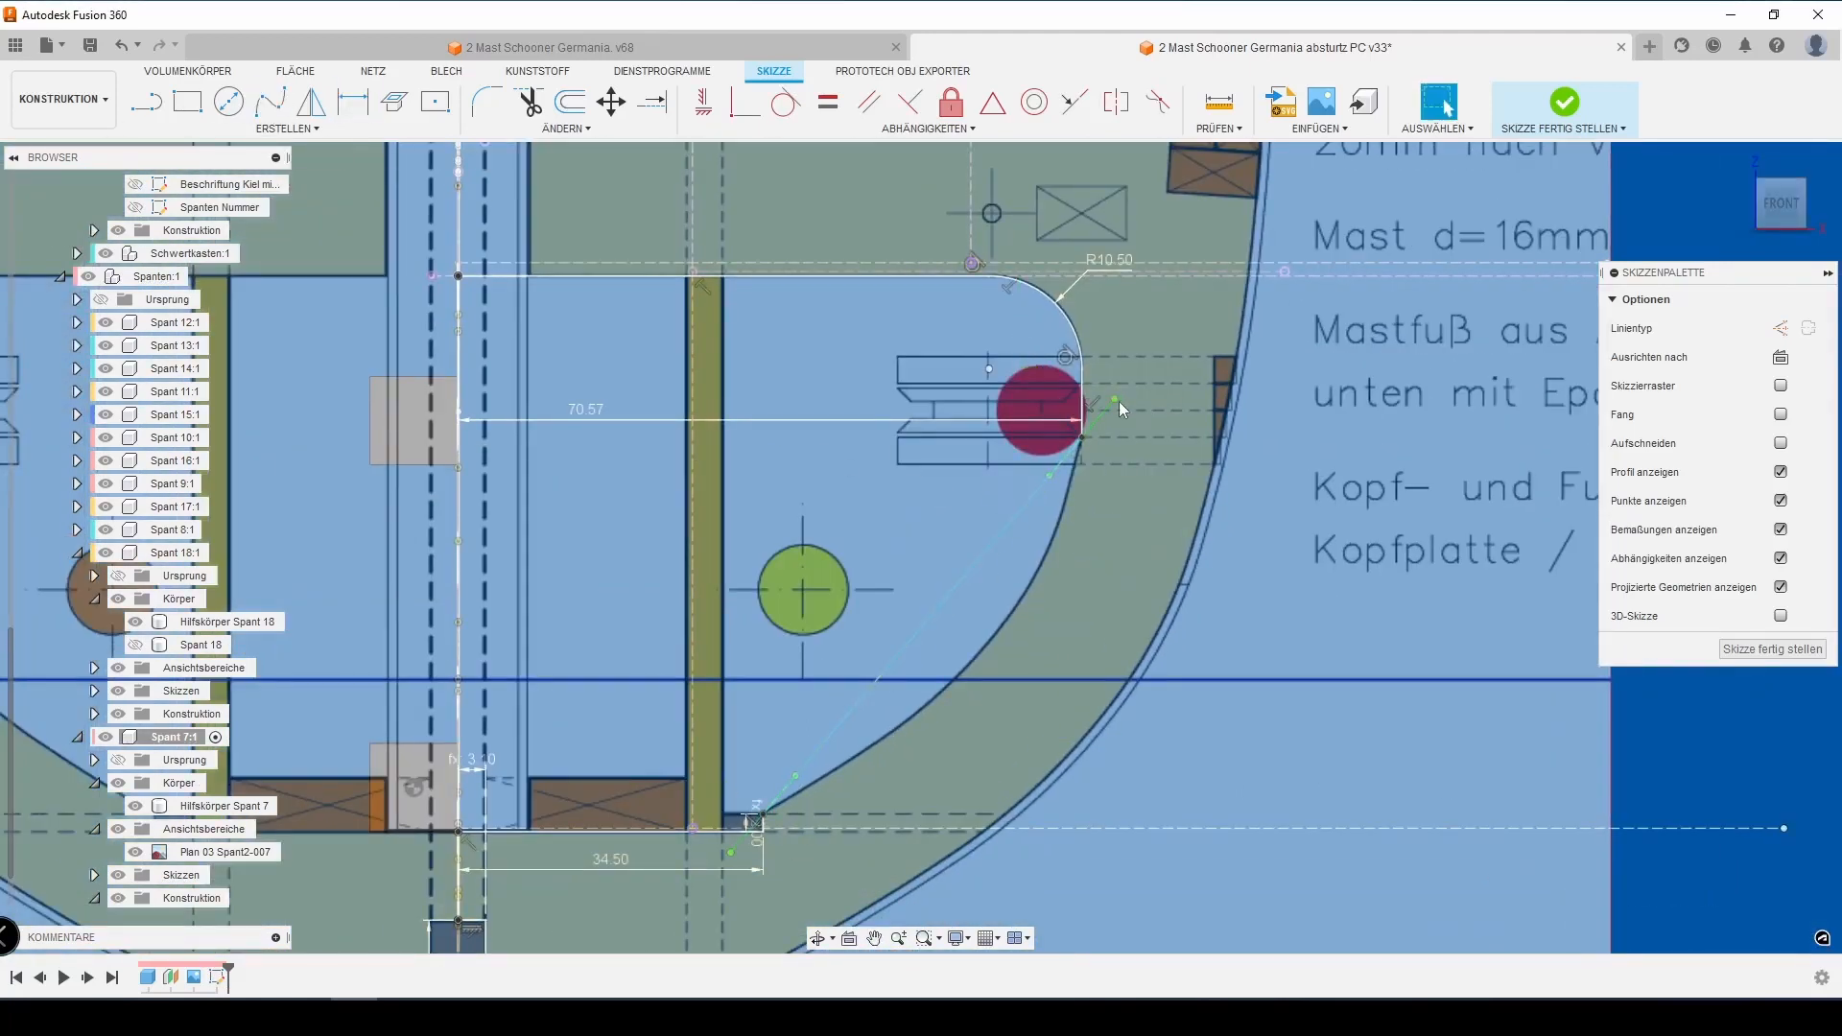
Constrain the tangent handle at the spline's upper end to vertical
left_click_drag(1114, 398, 1105, 393)
left_click(703, 102)
left_click(1094, 426)
left_click(869, 101)
key("Escape")
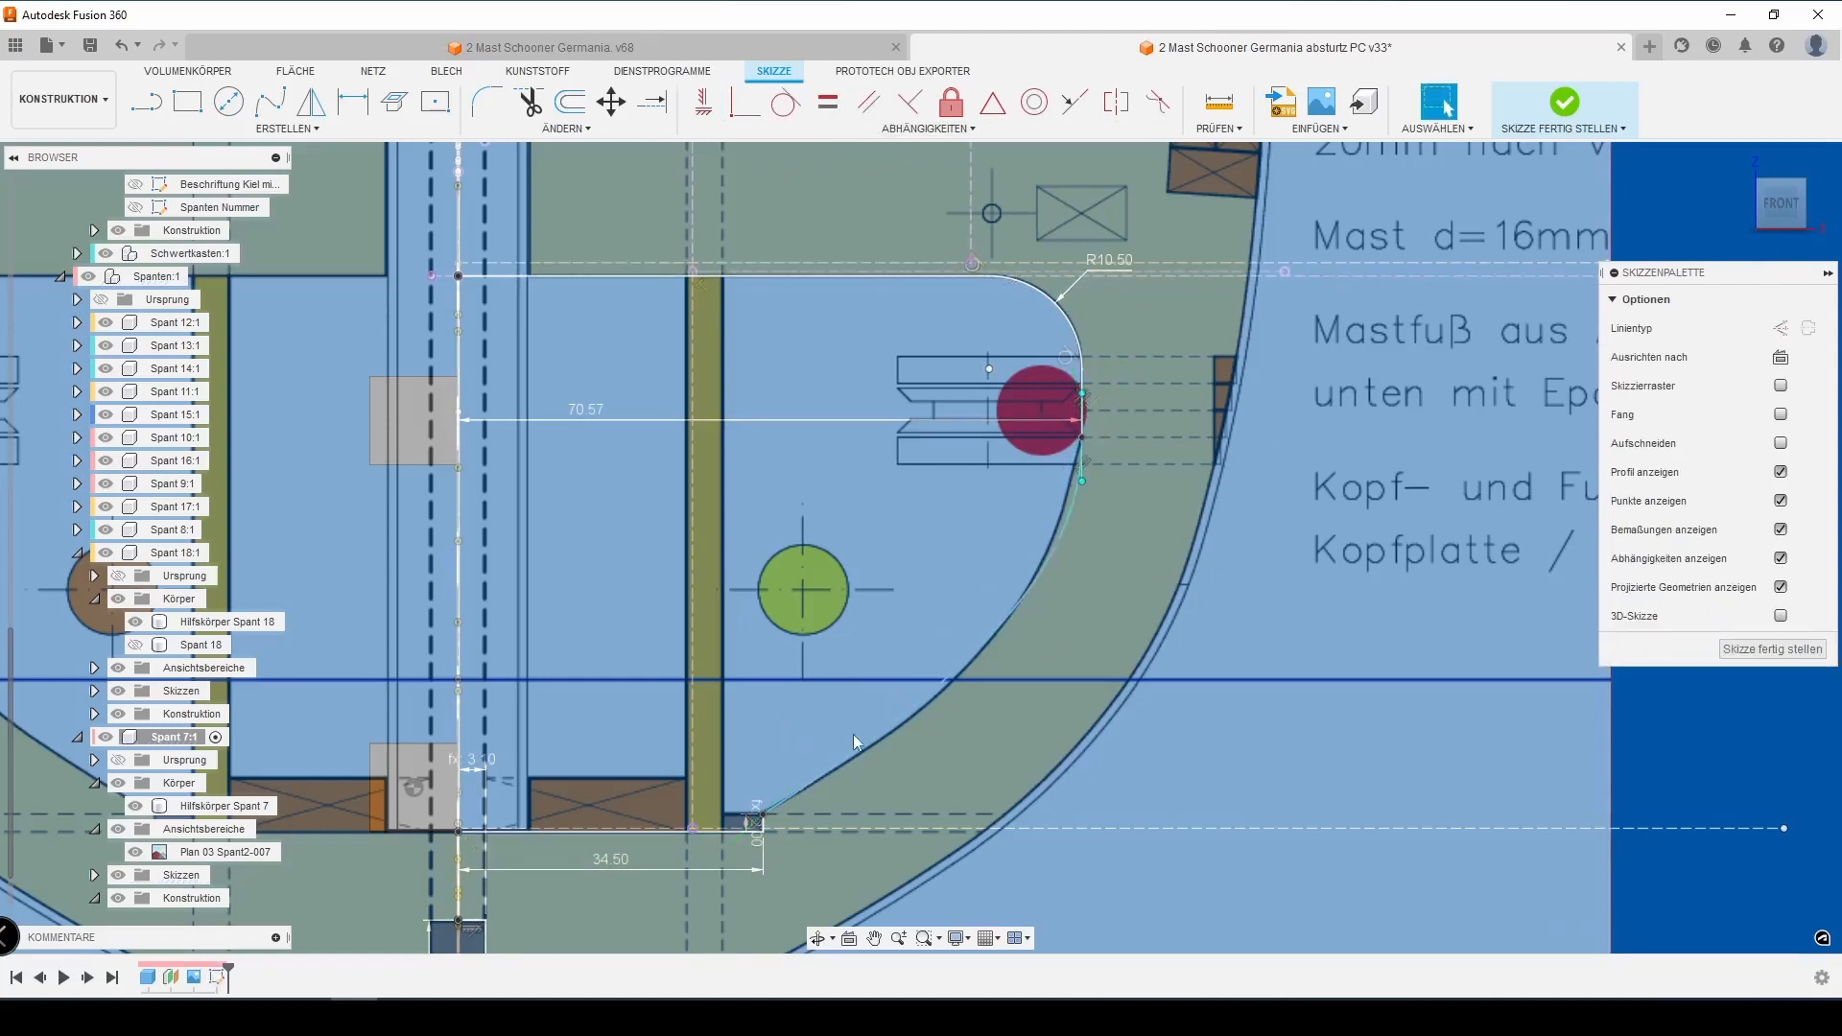
Adjust the tangent handles at both spline ends to follow the frame's inner curve on the plan and fix the spline
left_click(852, 737)
scroll(1084, 486, "up", 3)
left_click_drag(1079, 477, 1079, 457)
middle_click_drag(1079, 456, 1158, 304)
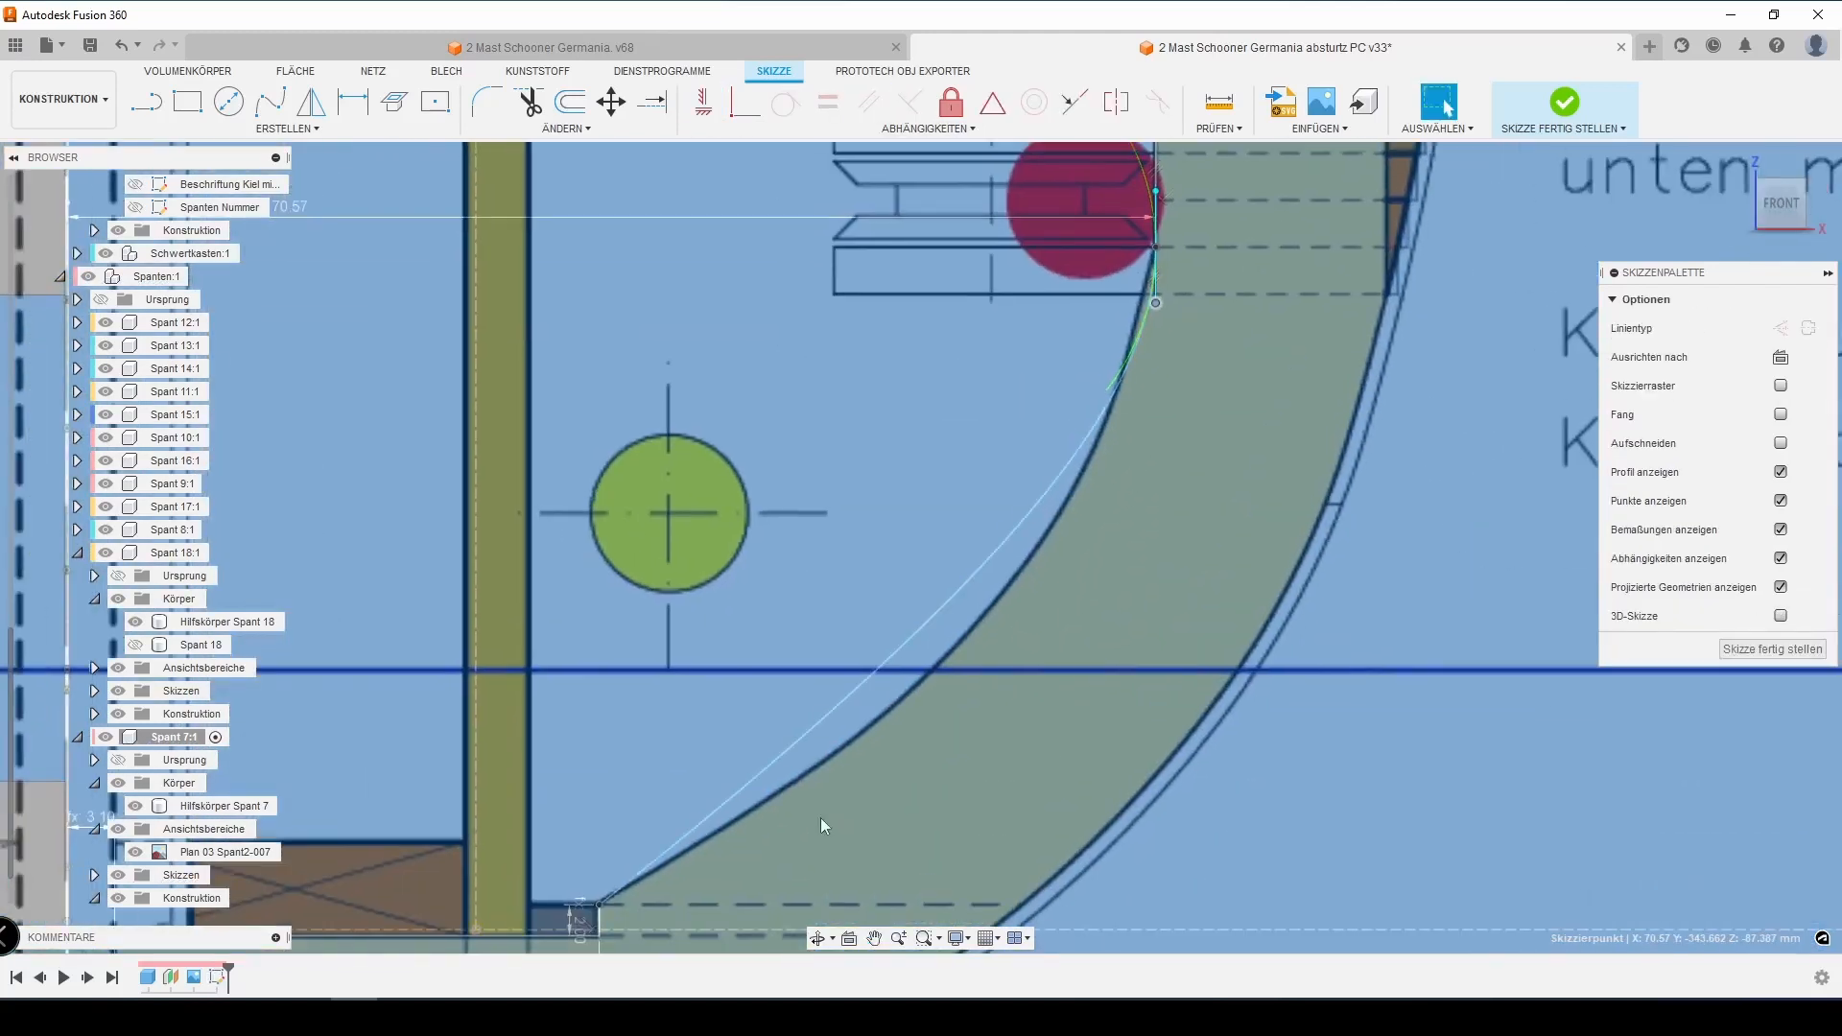
left_click(600, 907)
left_click_drag(674, 852, 731, 831)
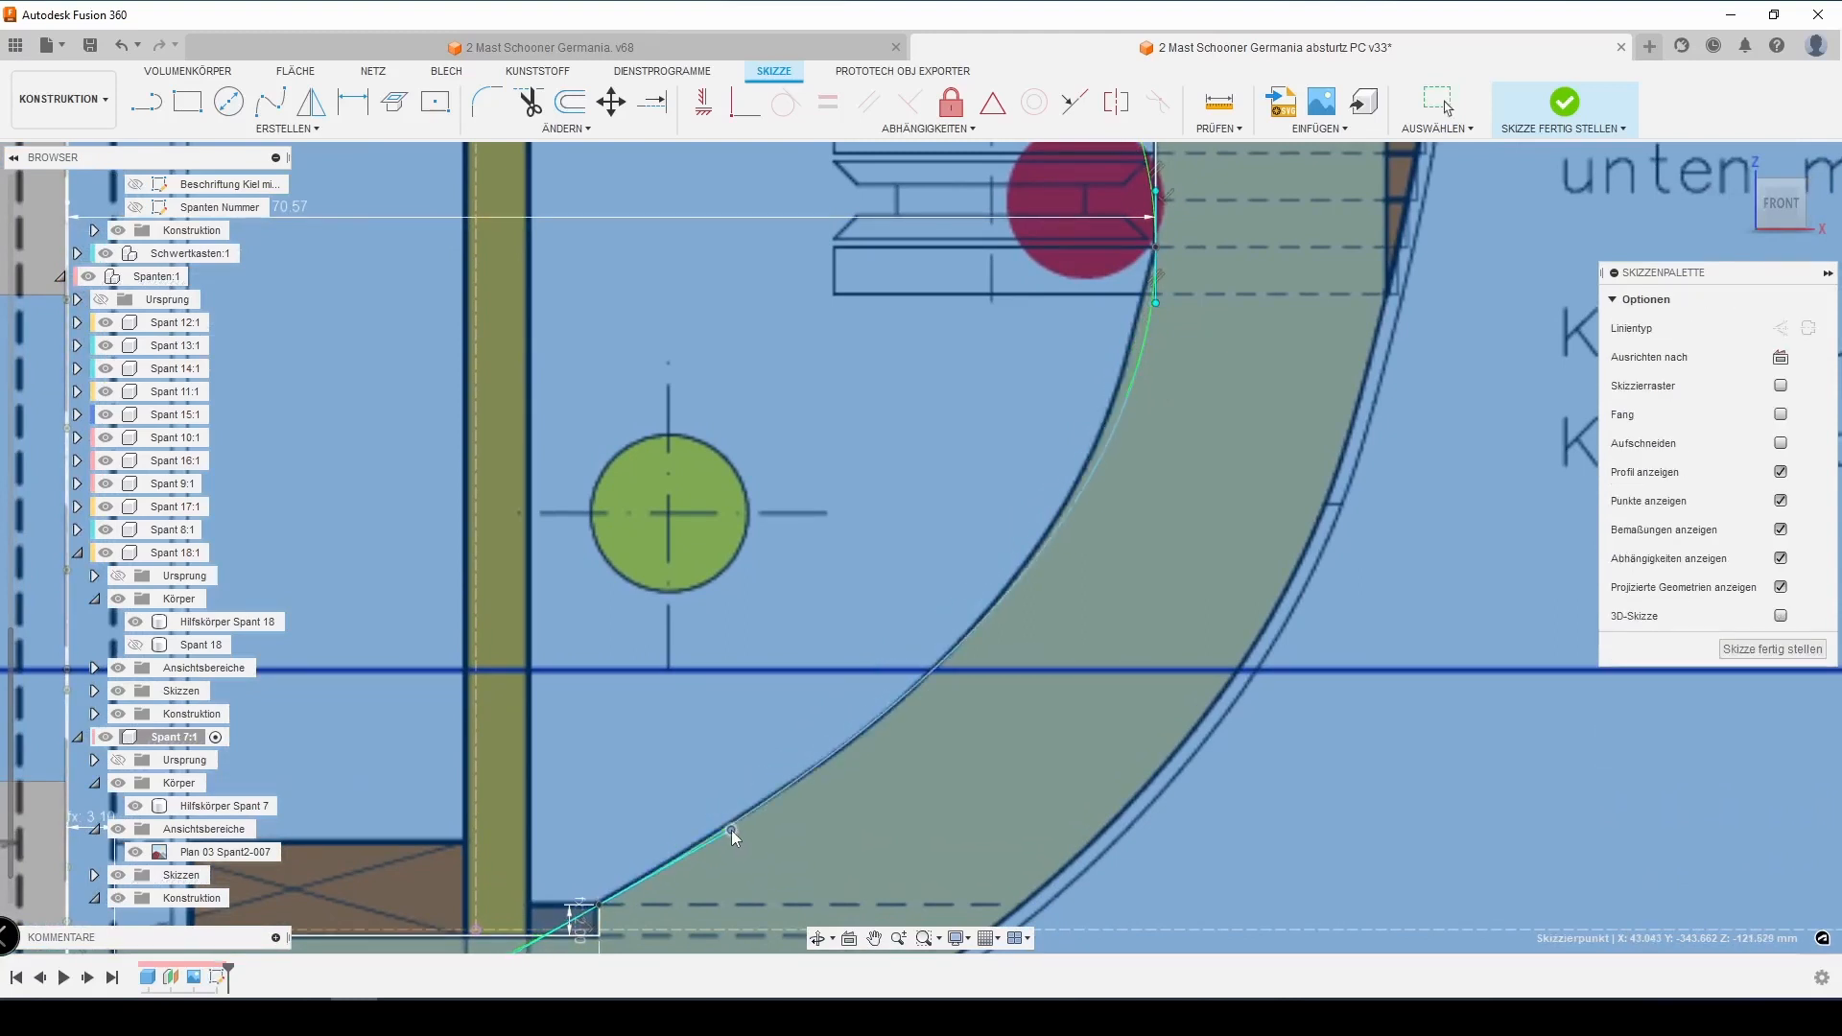
left_click_drag(1153, 302, 1154, 276)
left_click_drag(731, 829, 748, 822)
left_click(951, 101)
scroll(960, 480, "down", 5)
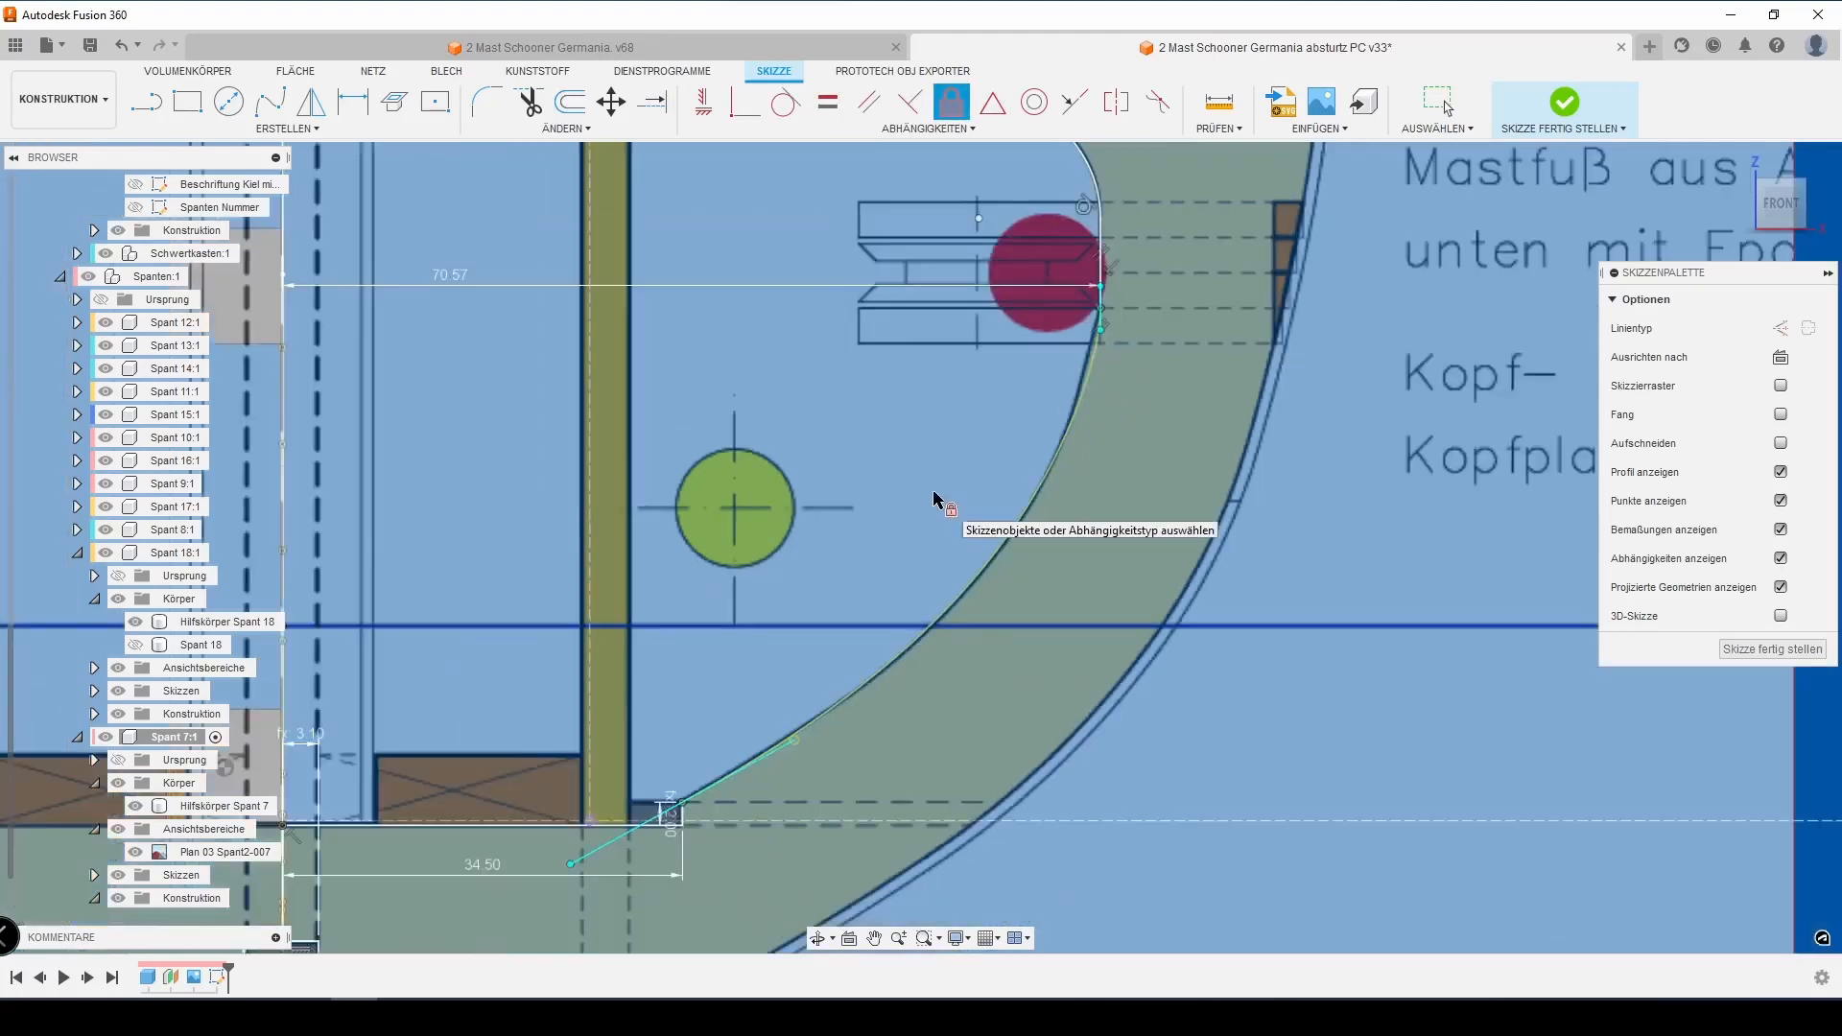
Draw a vertical line from the deck beam's lower edge line up along the mast opening's side to above the deck
key("l")
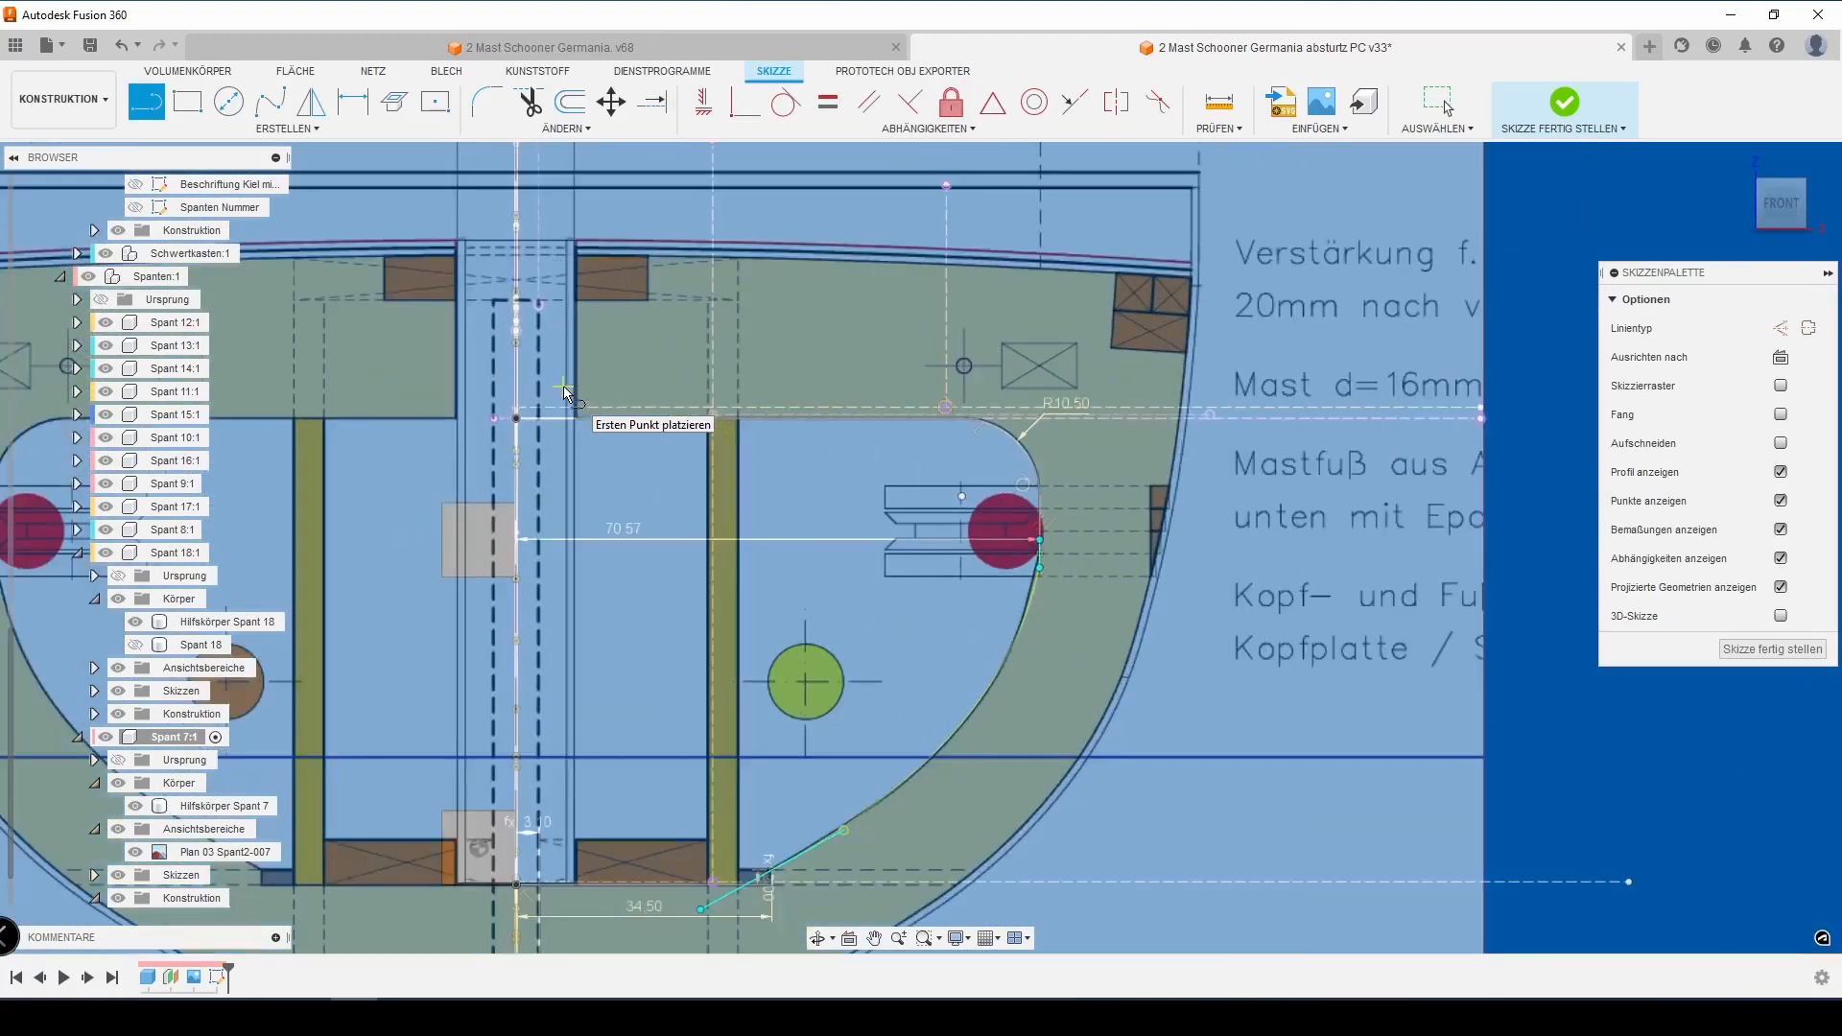
scroll(576, 394, "up", 5)
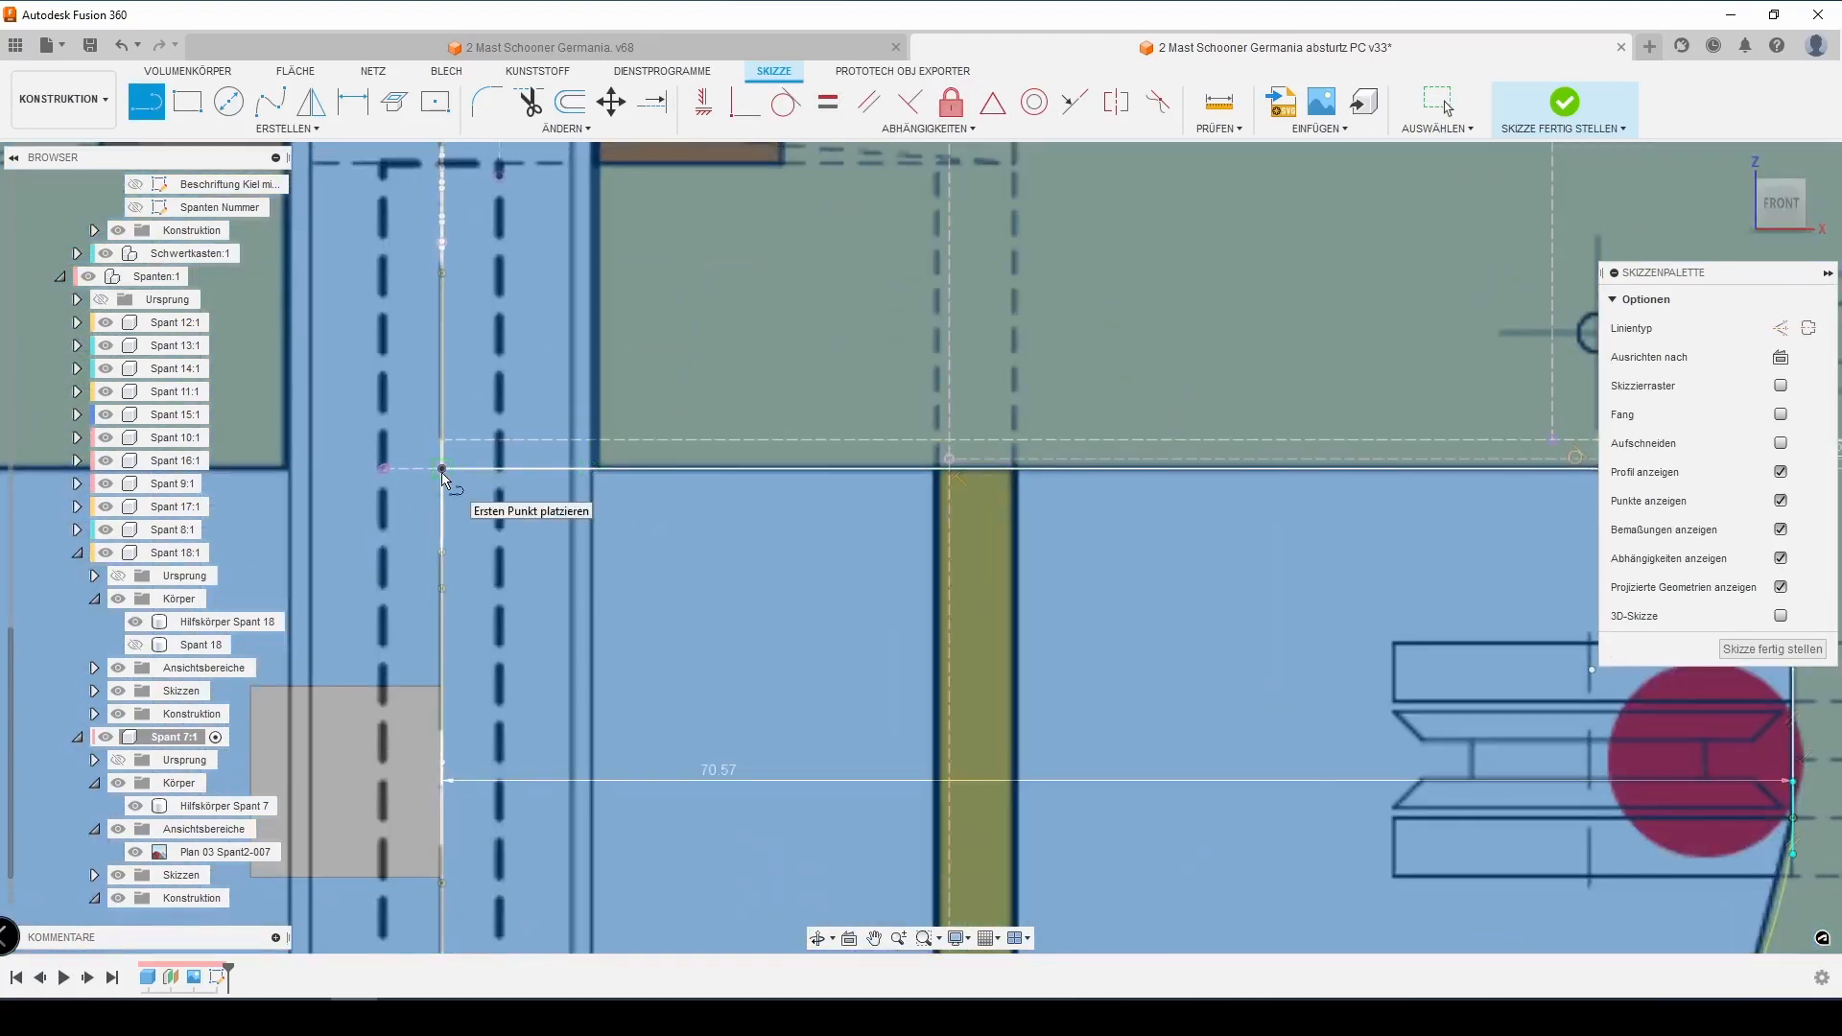
left_click(601, 469)
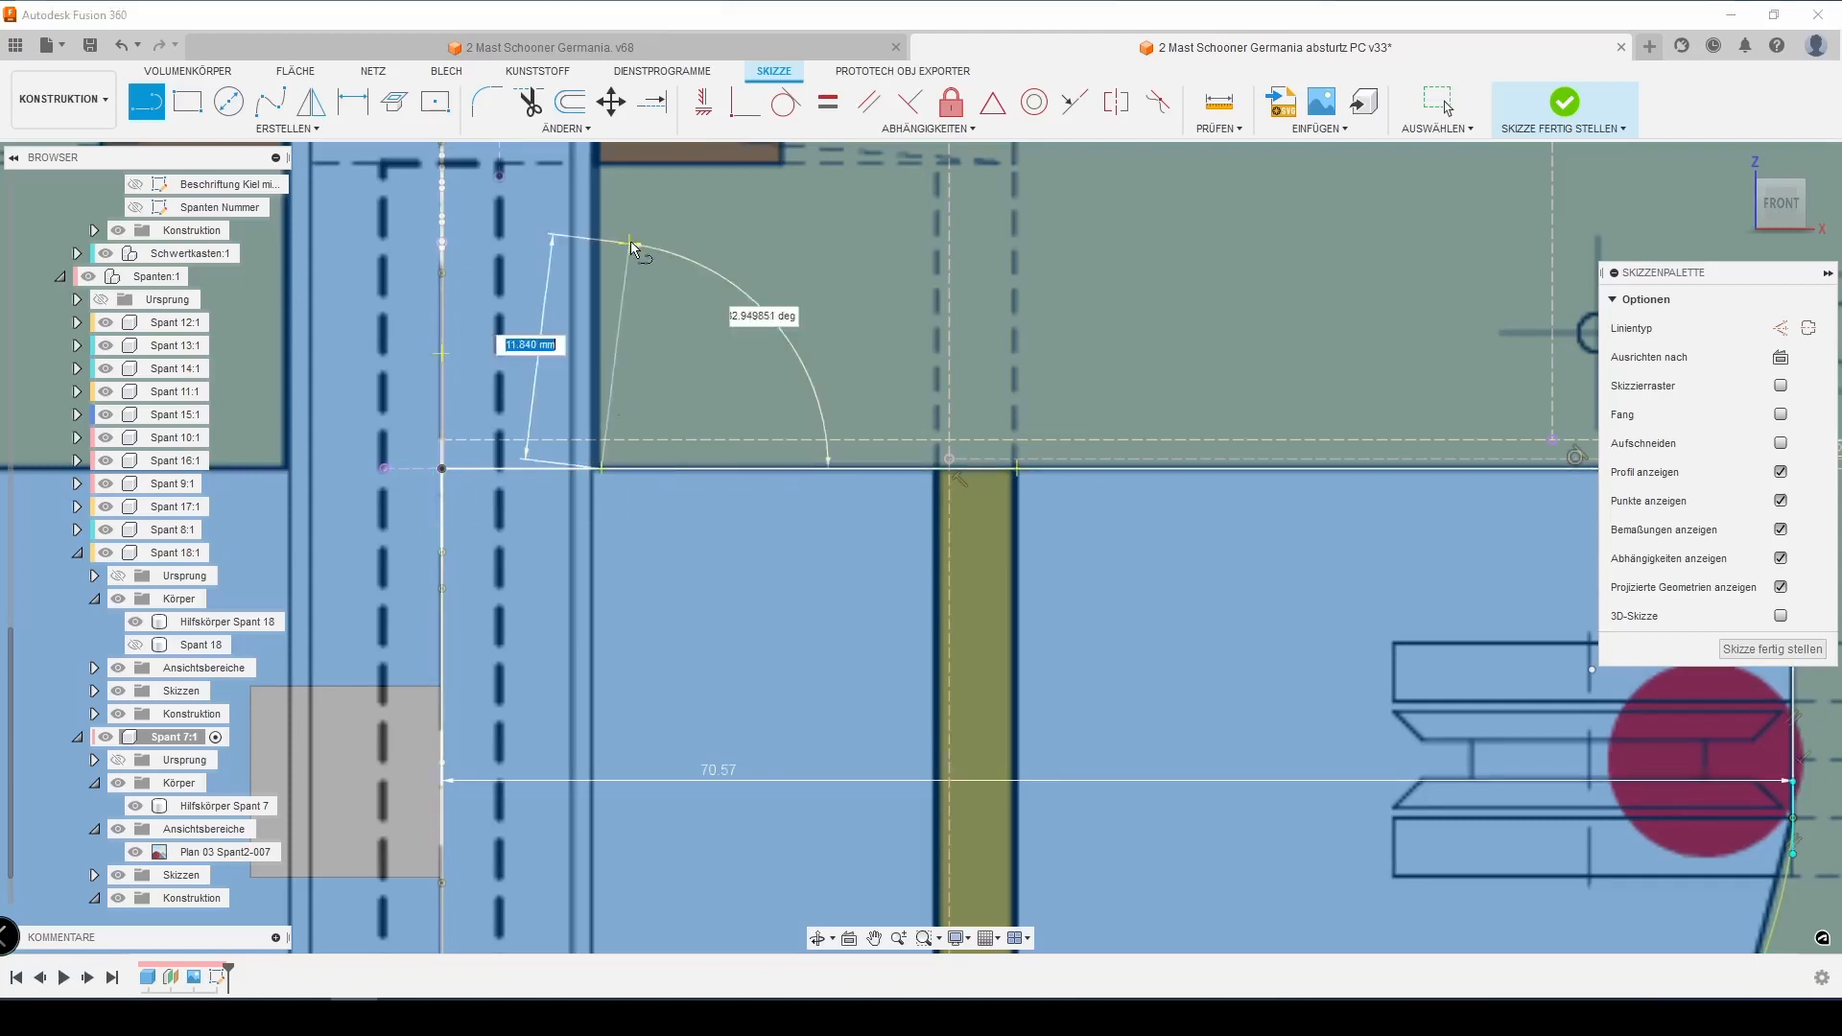
middle_click_drag(637, 251, 592, 550)
left_click(558, 289)
Dimension the mast opening's side line at 8 mm from the centreline
key("d")
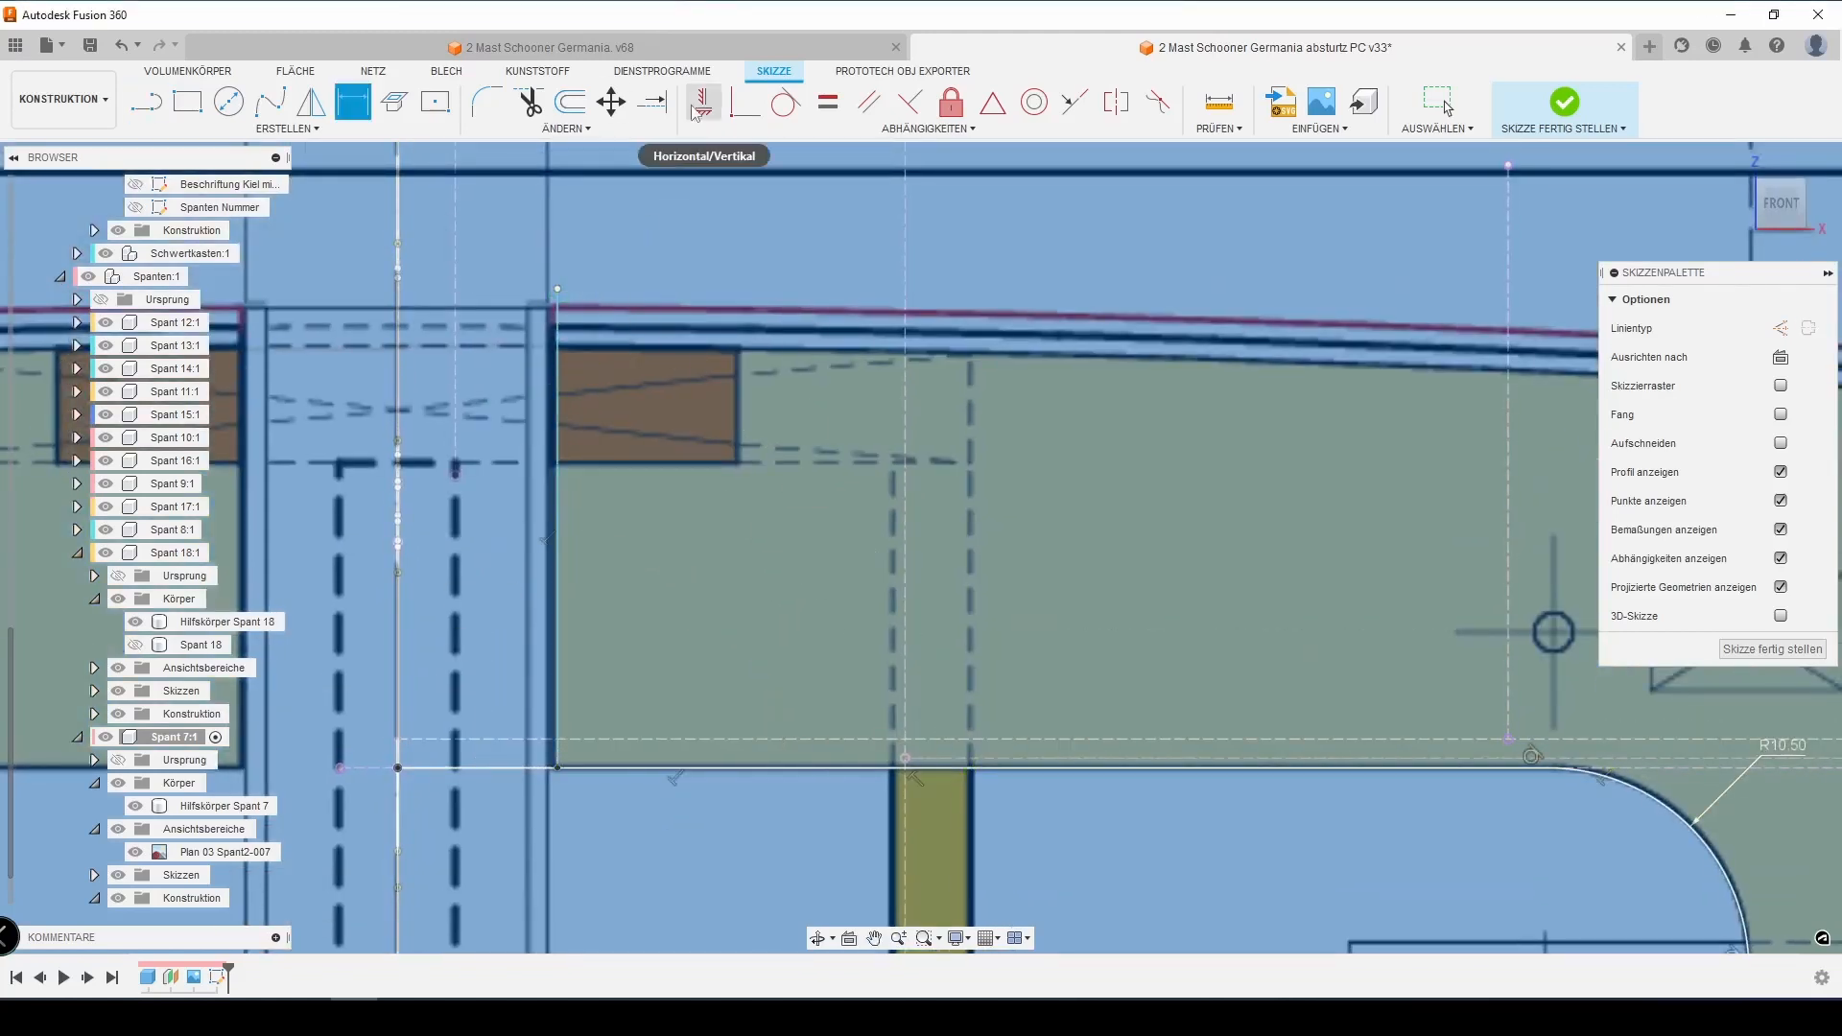
left_click(556, 449)
left_click(398, 422)
left_click(478, 562)
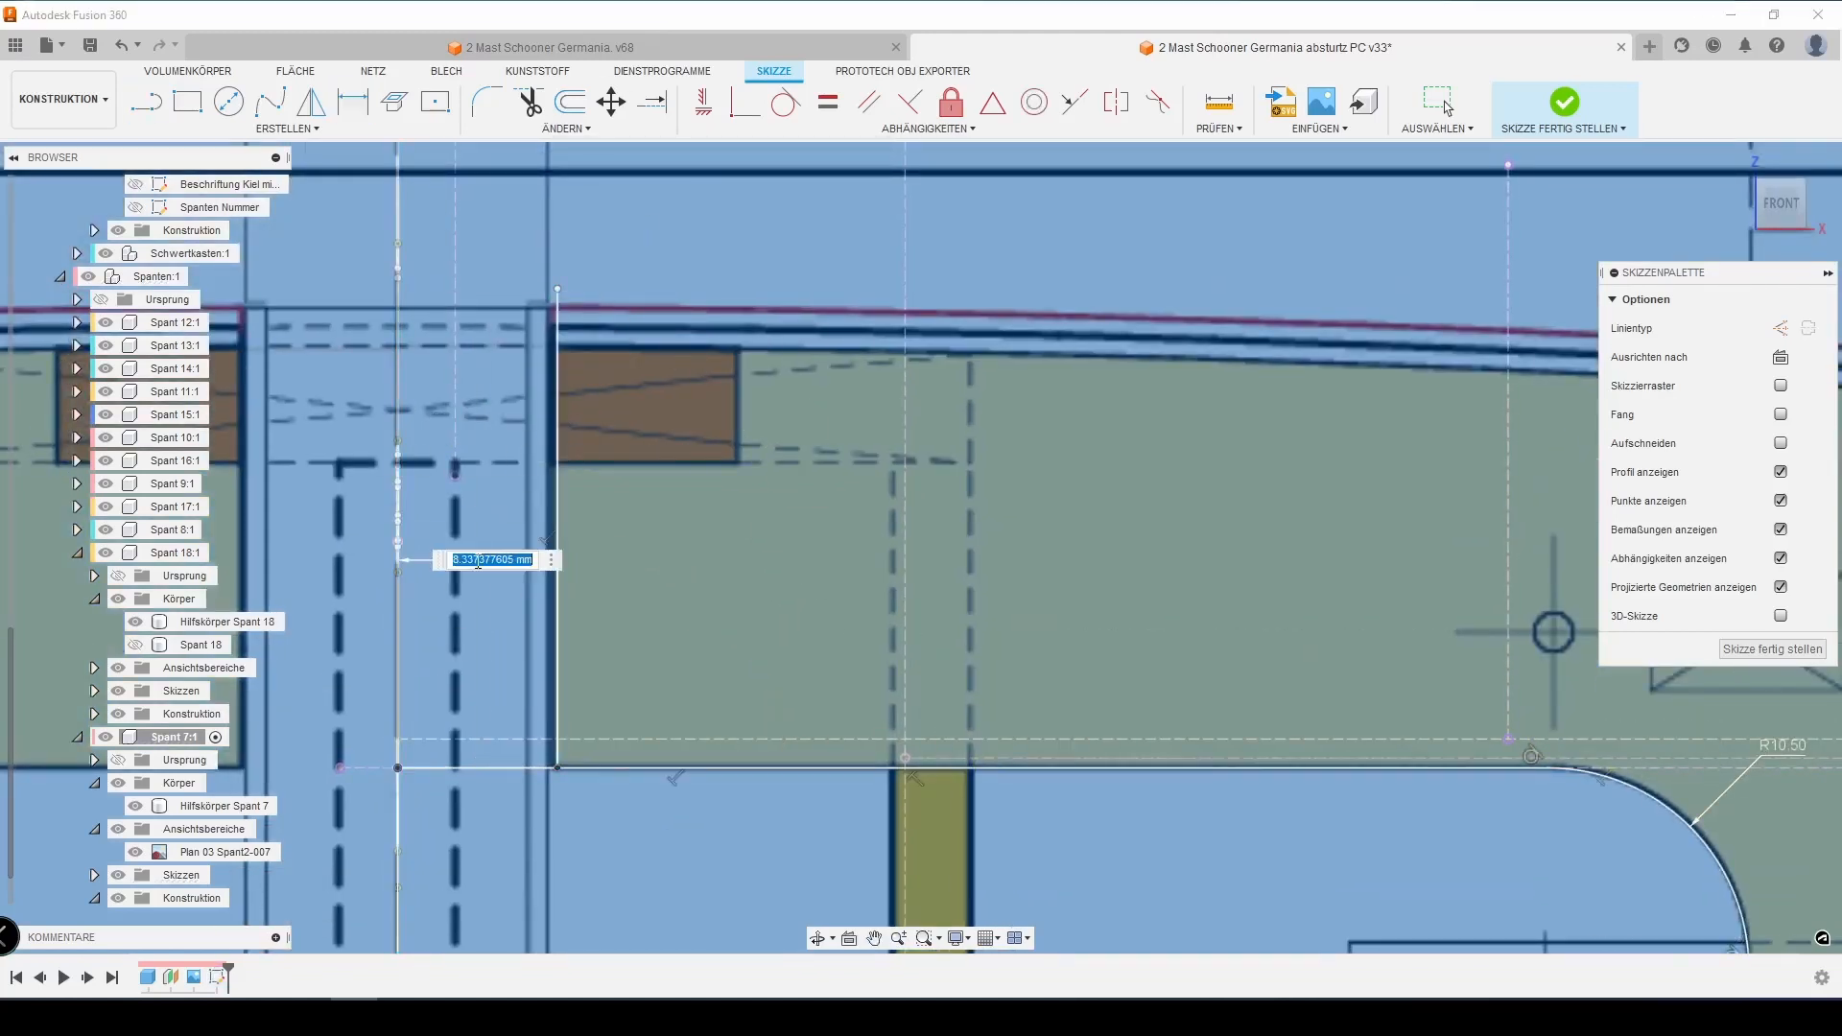
type("15/2")
key("Return")
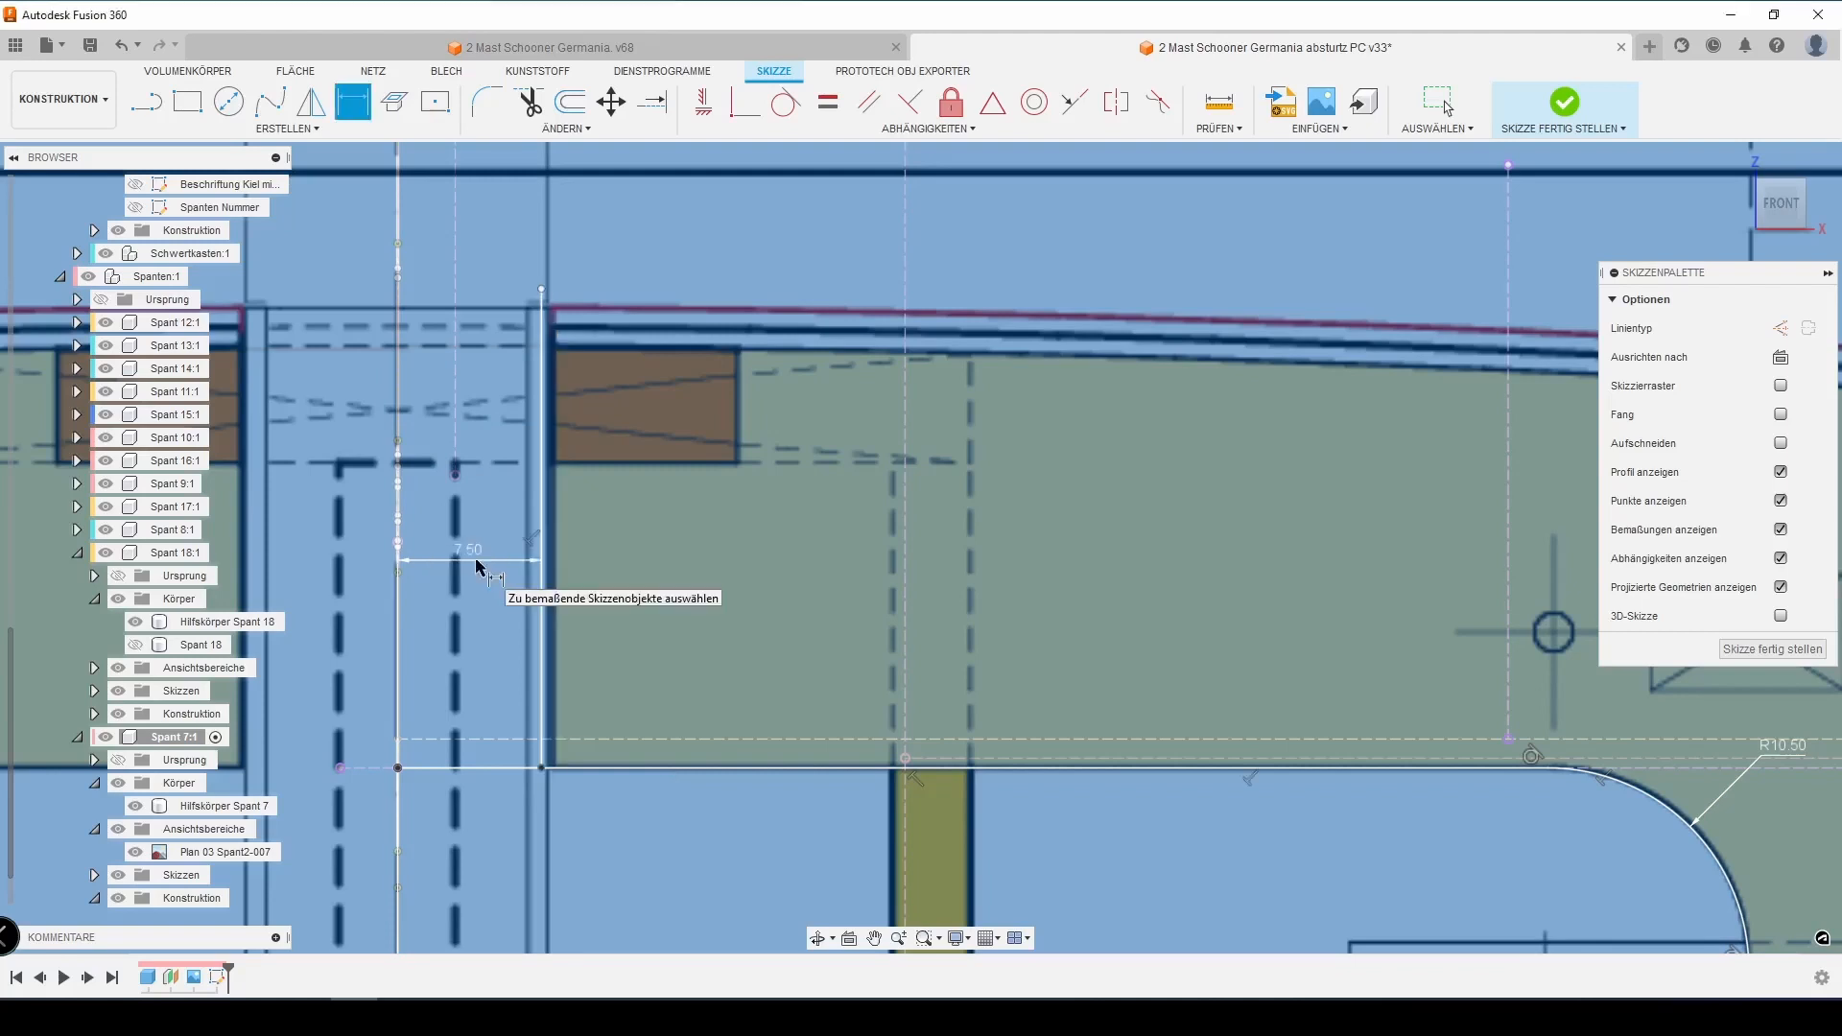
double_click(482, 560)
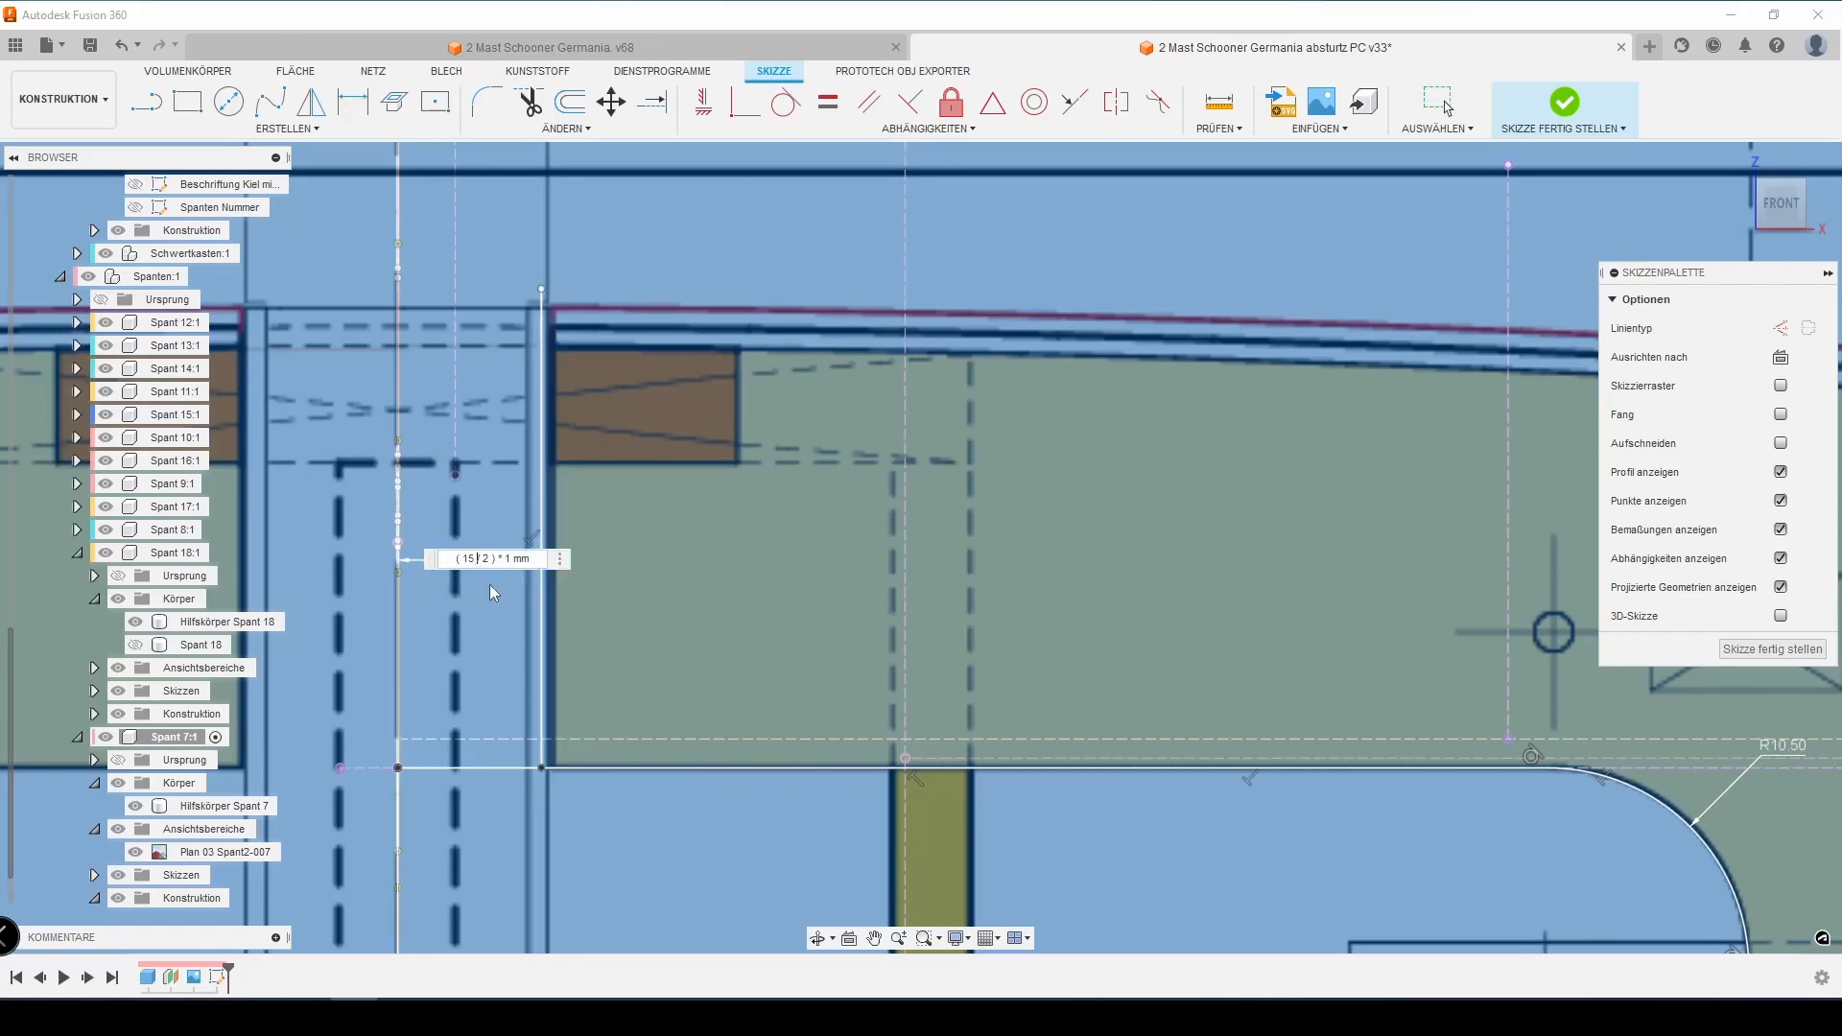
key("Return")
Draw a three-point spline along the deck beam's upper edge from the centreline to the frame's outer corner
scroll(518, 585, "down", 3)
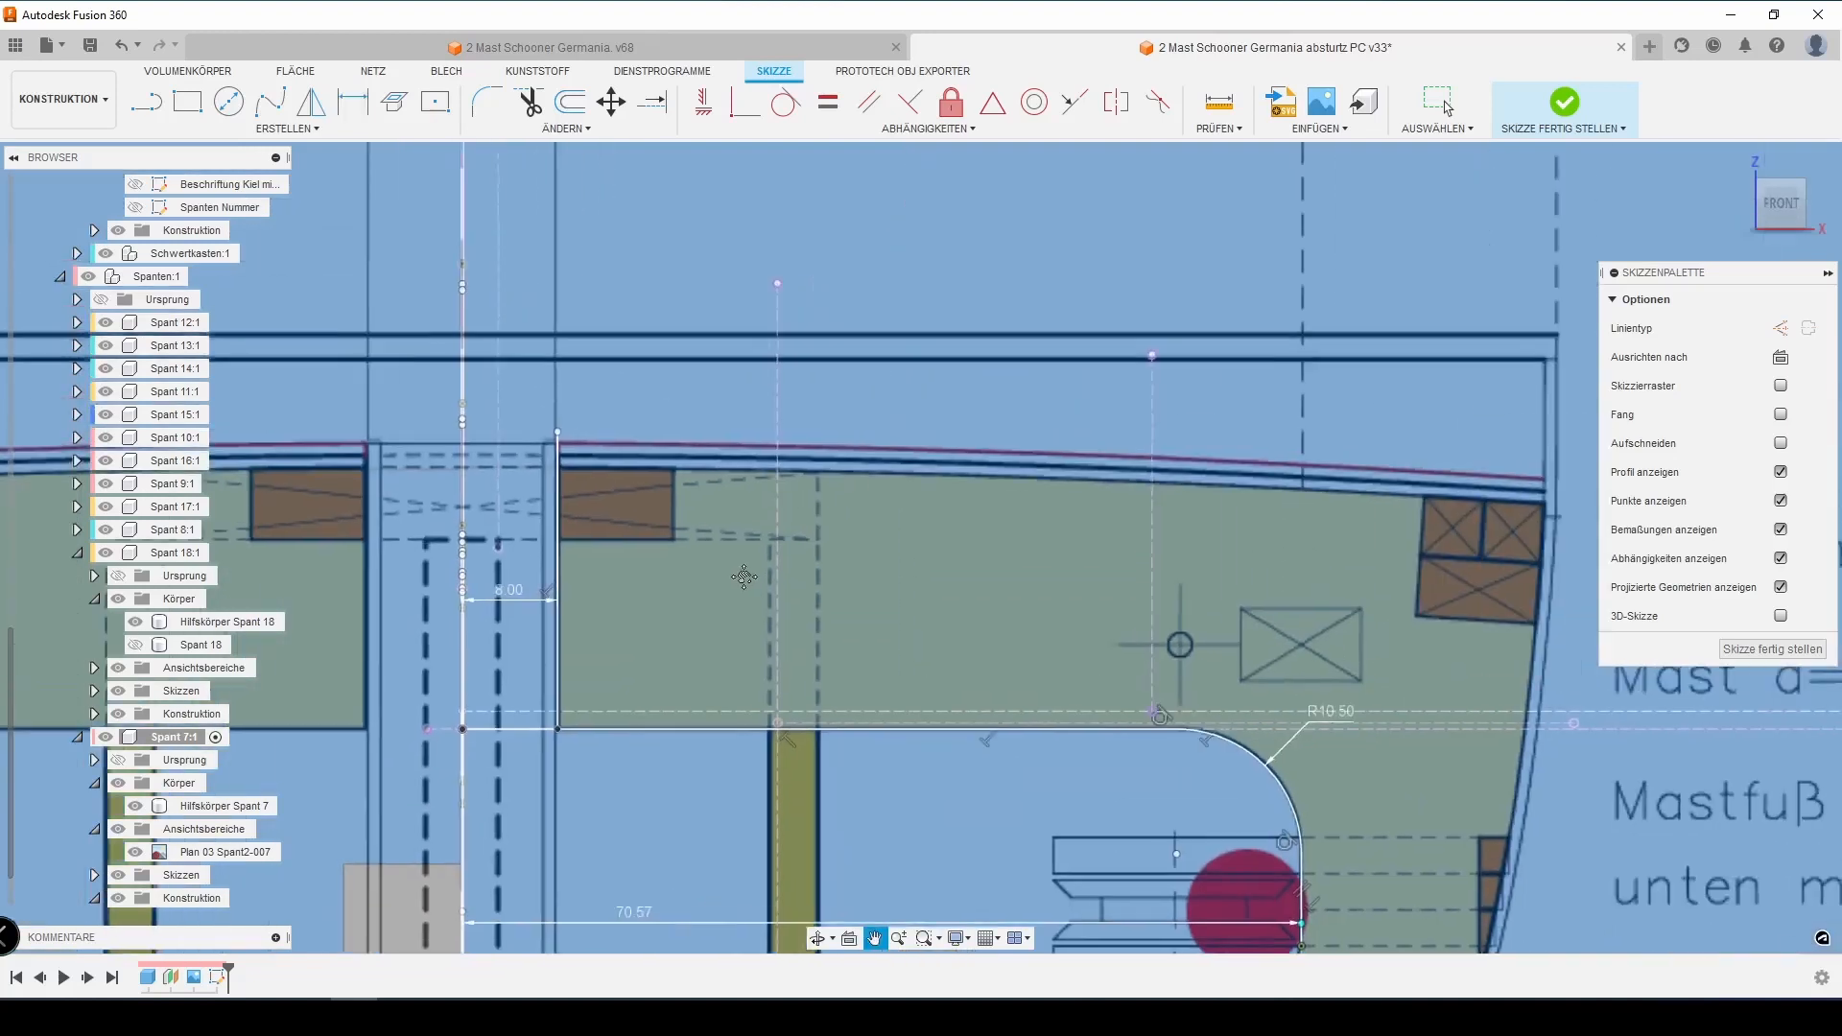
left_click(271, 101)
scroll(479, 478, "up", 3)
scroll(478, 478, "up", 3)
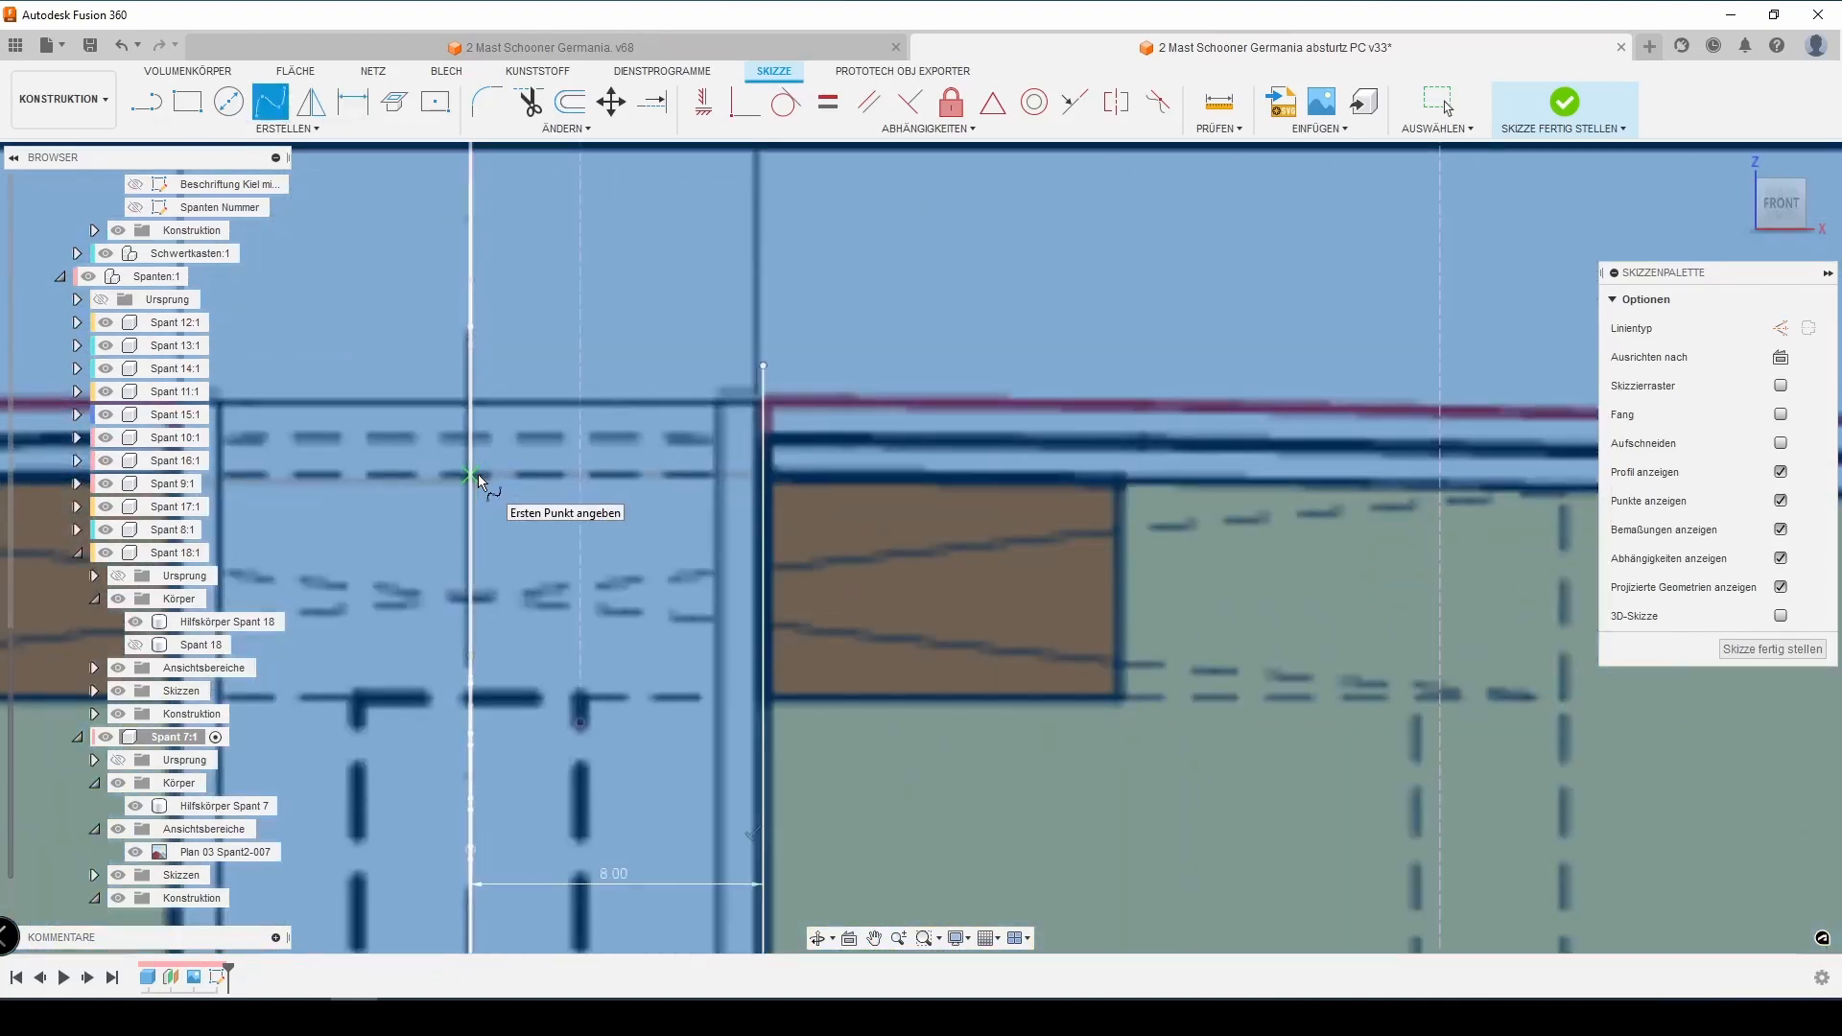
left_click(479, 477)
scroll(858, 485, "down", 5)
middle_click_drag(1574, 504, 739, 463)
left_click(753, 458)
scroll(1271, 521, "up", 6)
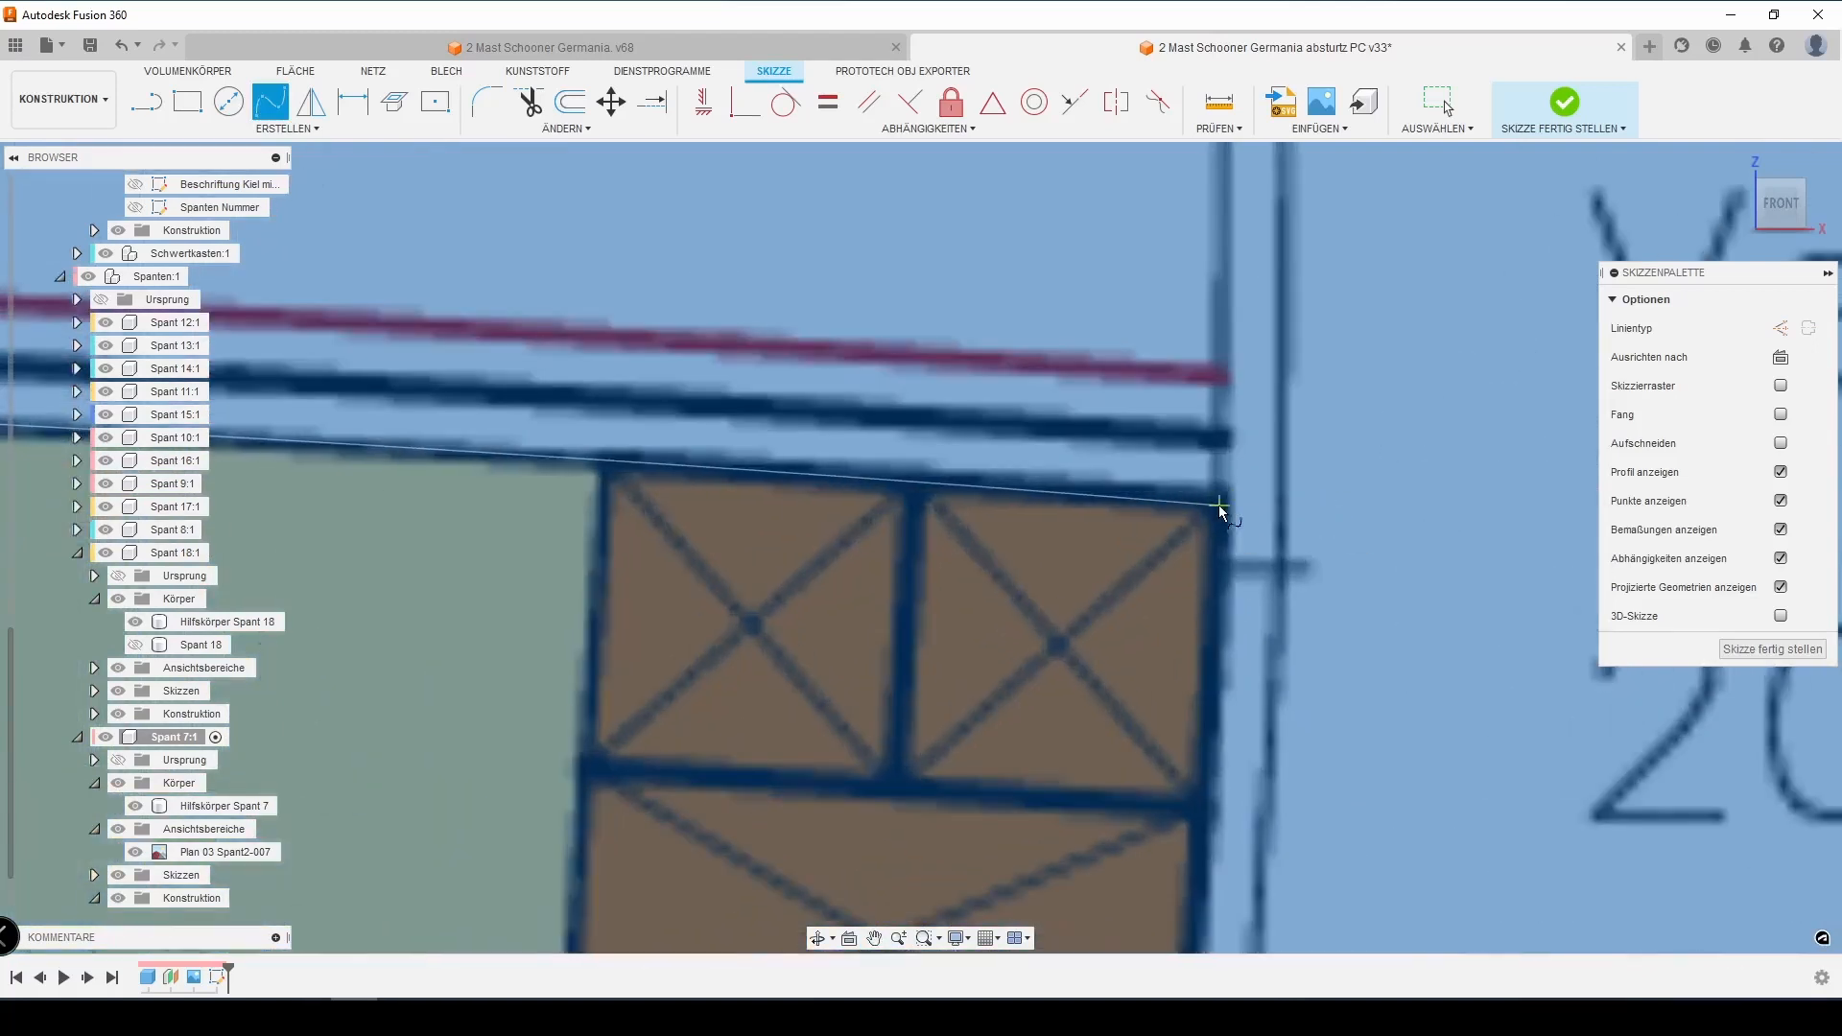
left_click(1213, 551)
scroll(690, 501, "down", 6)
middle_click_drag(662, 499, 1535, 470)
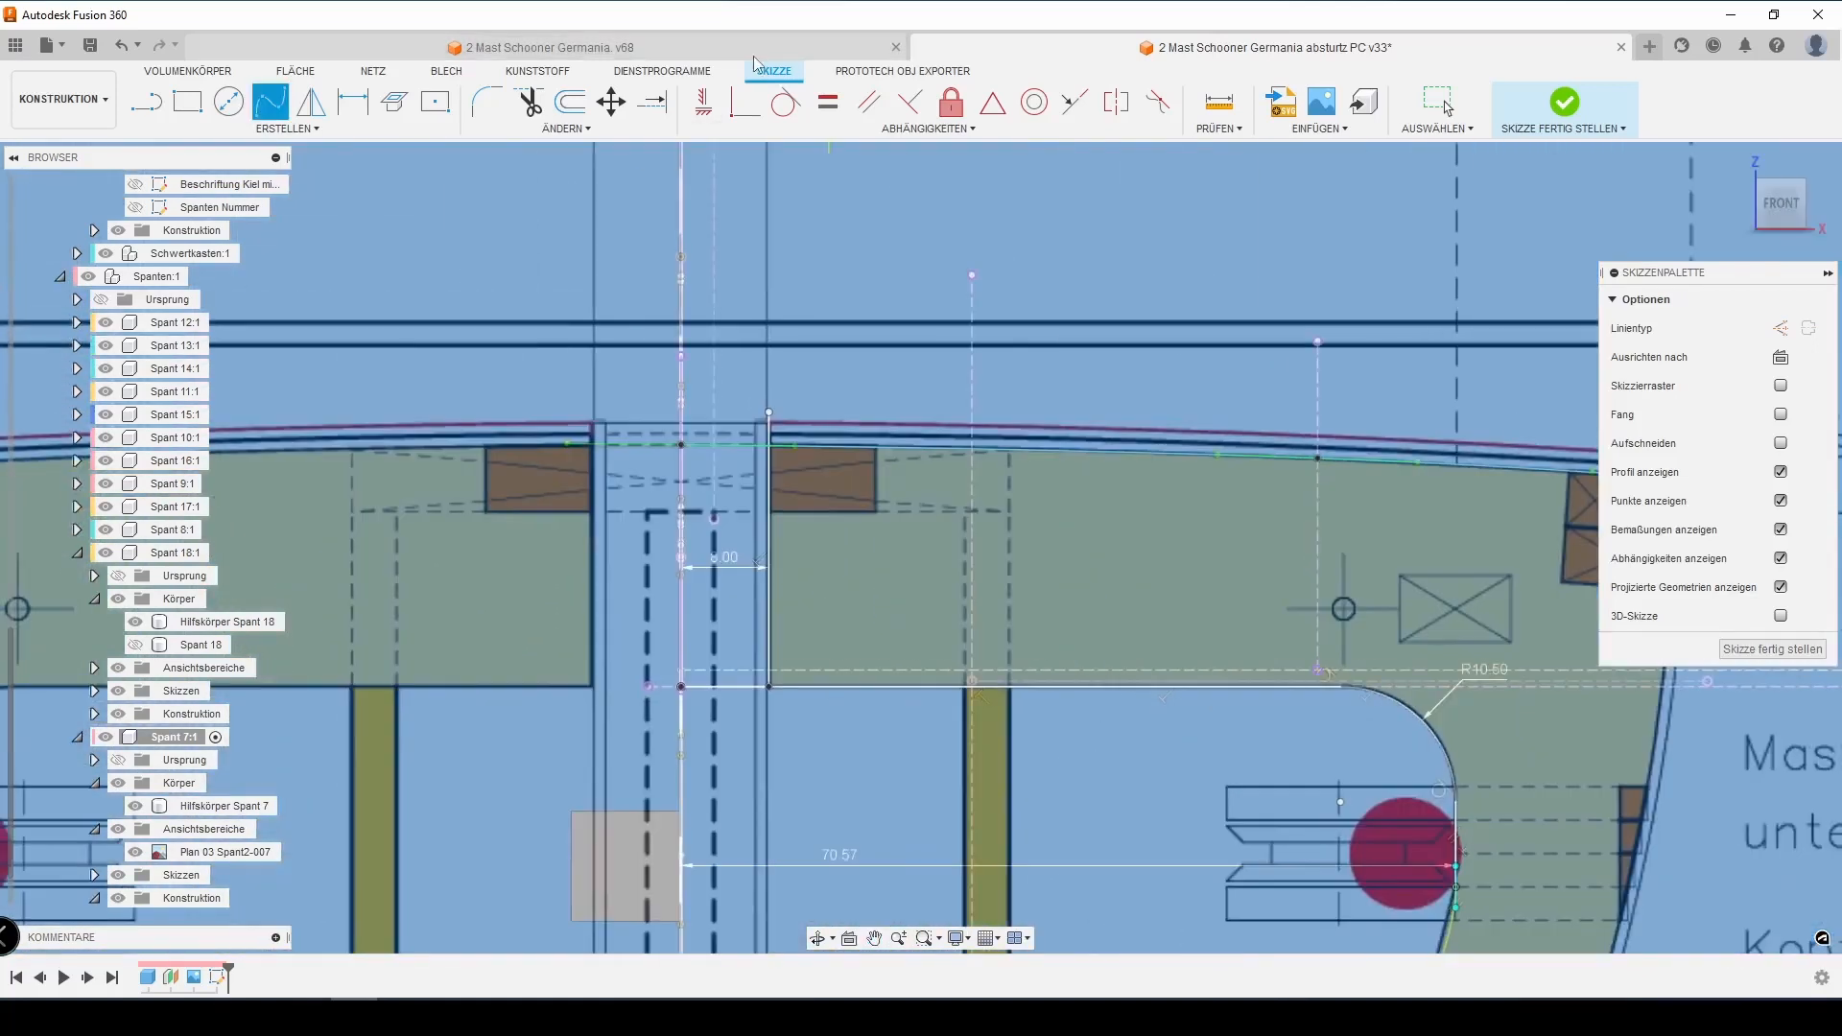
Constrain the deck spline's tangent handle at the centreline to horizontal and fix the spline
left_click(703, 100)
left_click(586, 447)
middle_click_drag(1094, 543, 859, 510)
left_click(948, 103)
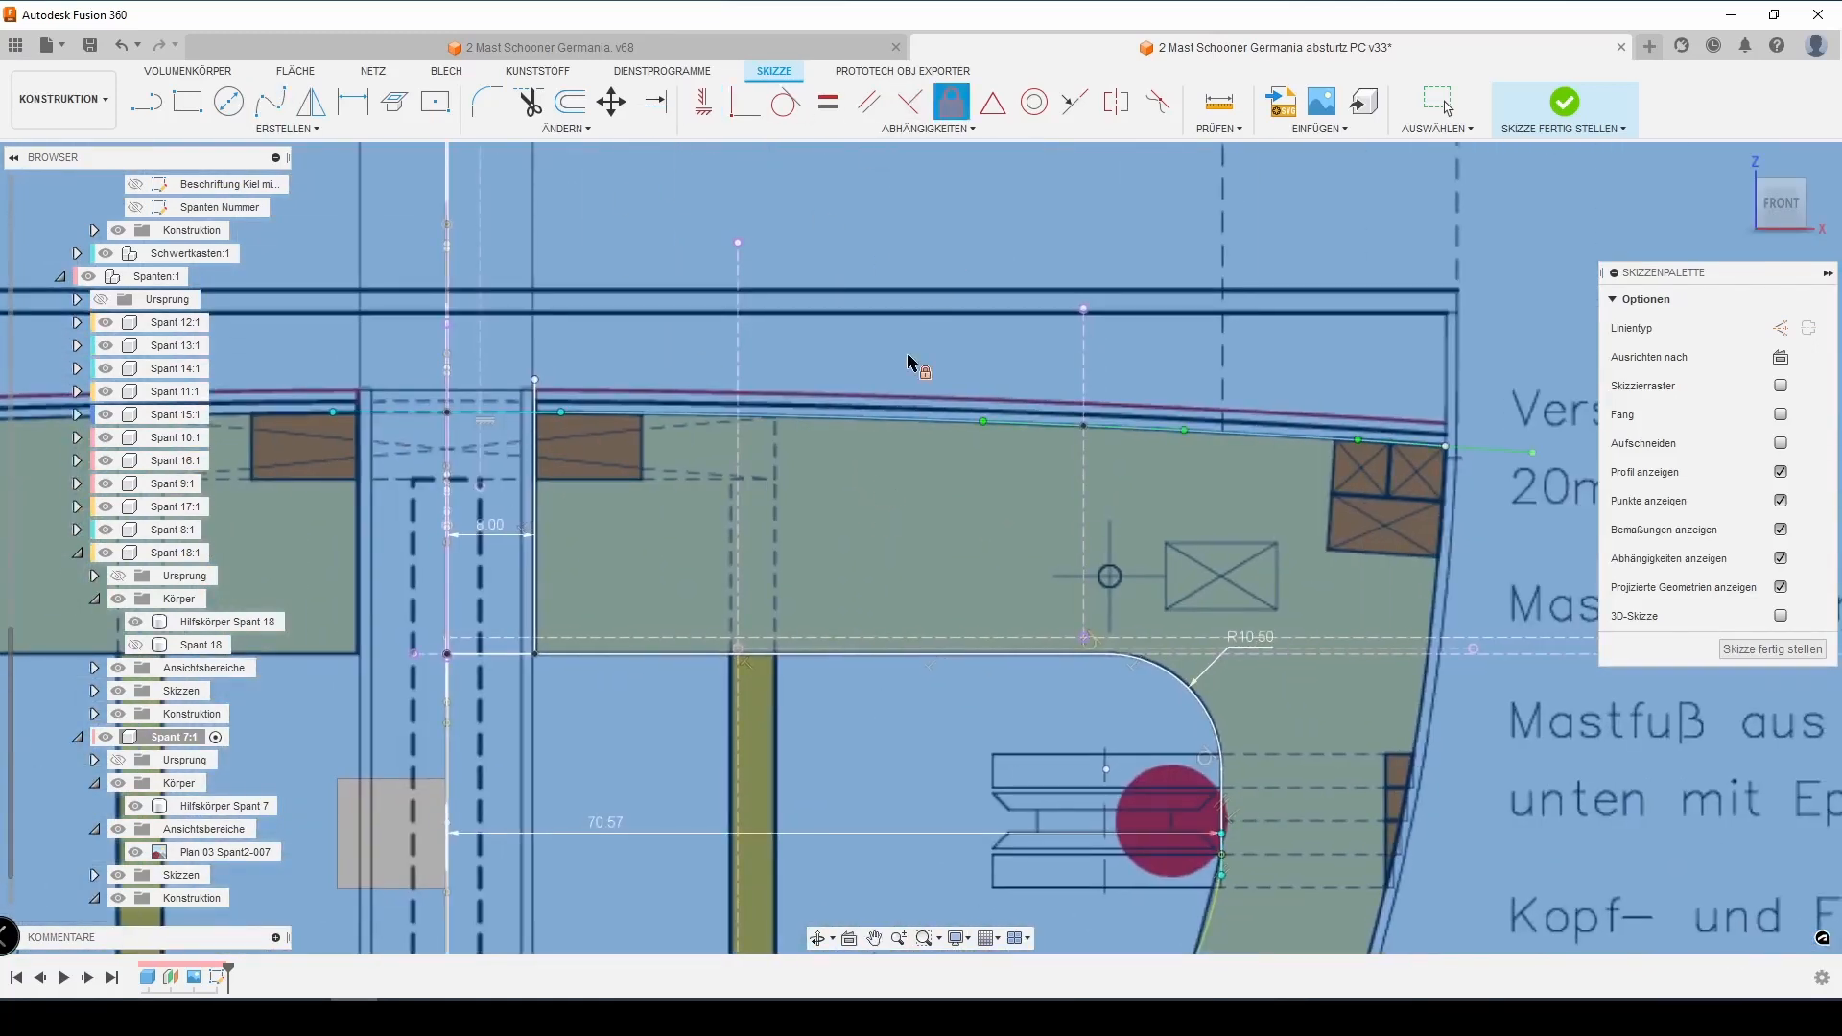
left_click(888, 419)
Draw a centre rectangle 10.2 mm wide and 6.2 mm high over the crossed cutout in the deck beam
middle_click_drag(941, 300, 739, 183)
left_click(435, 100)
scroll(981, 451, "up", 5)
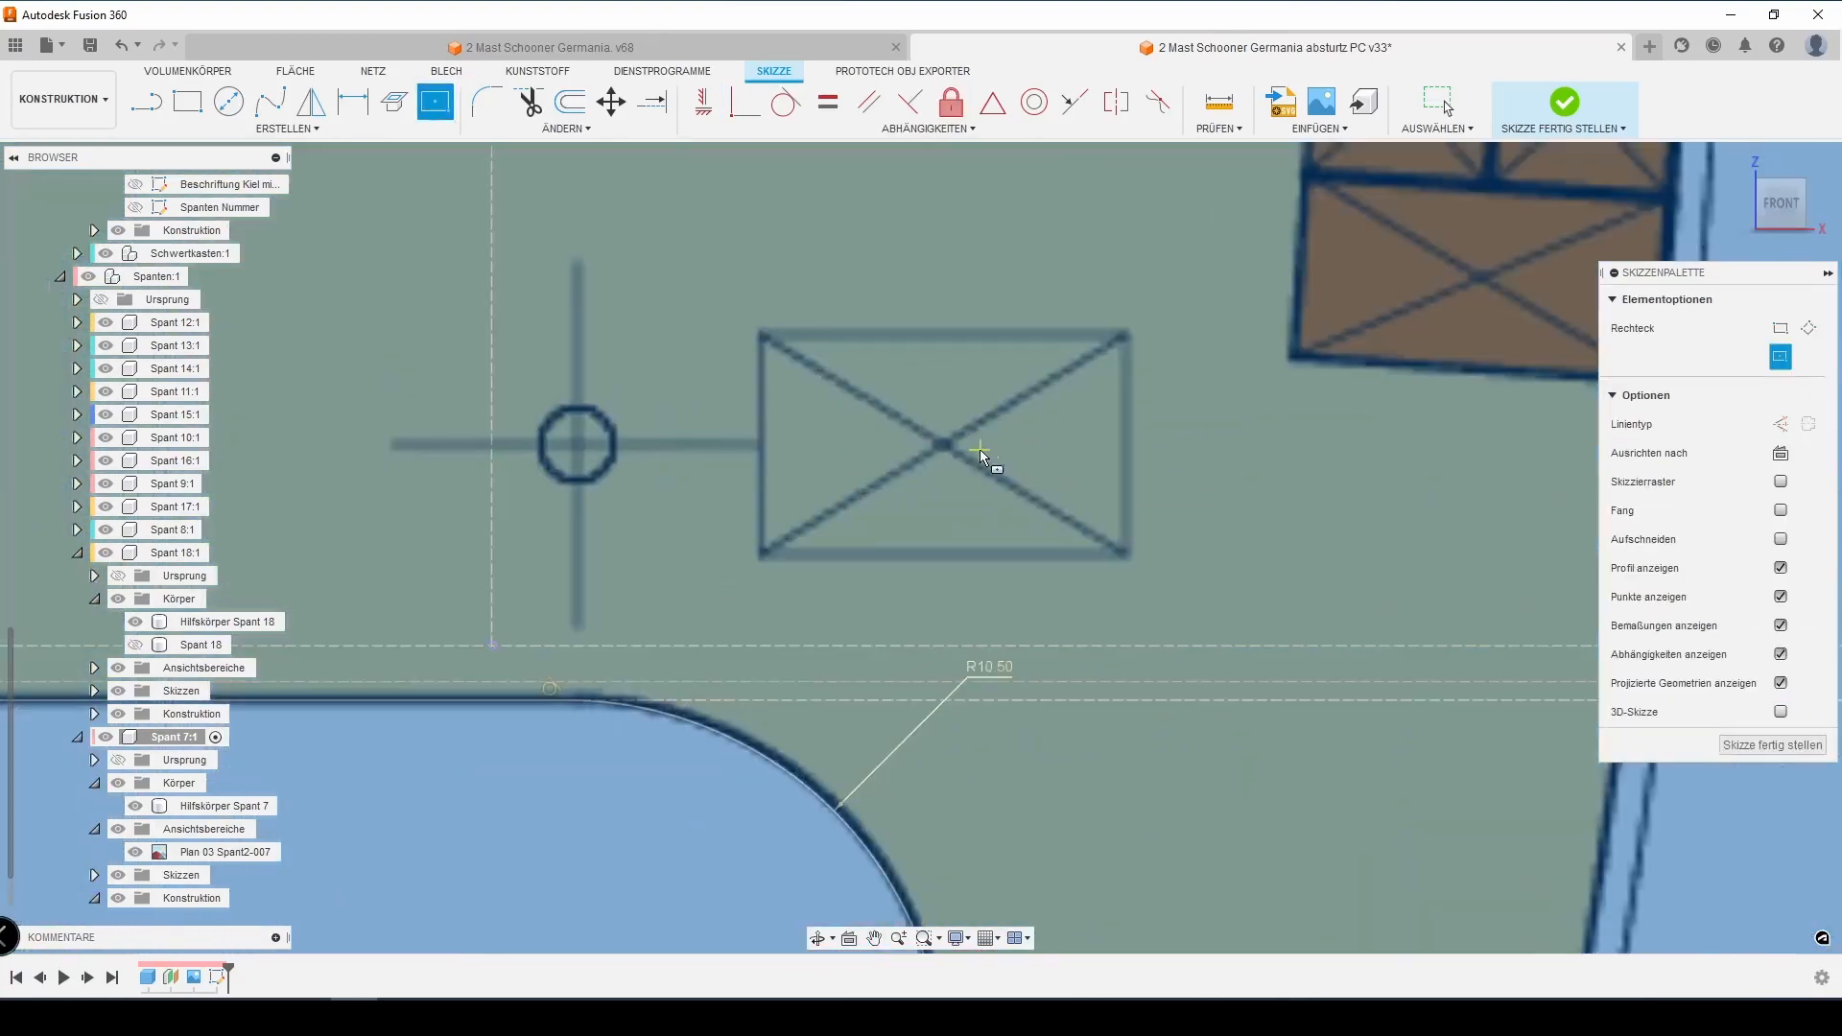
left_click(944, 443)
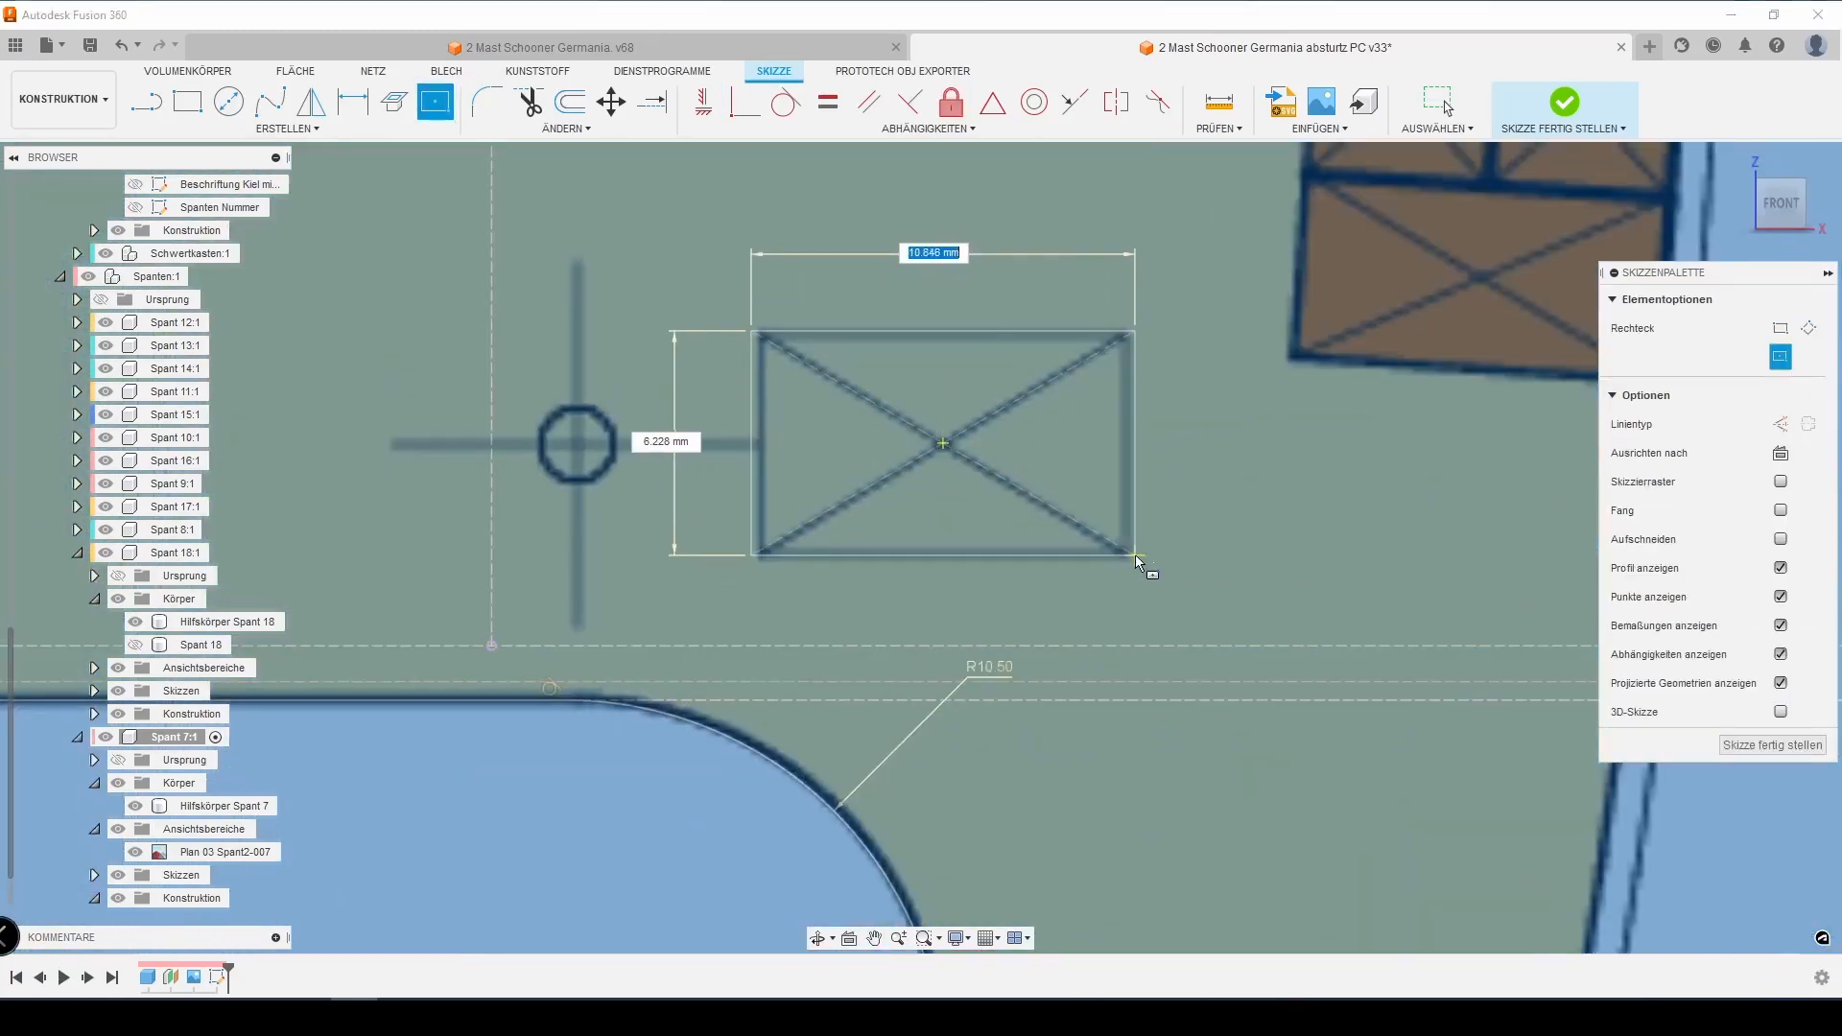
type("10")
key("Tab")
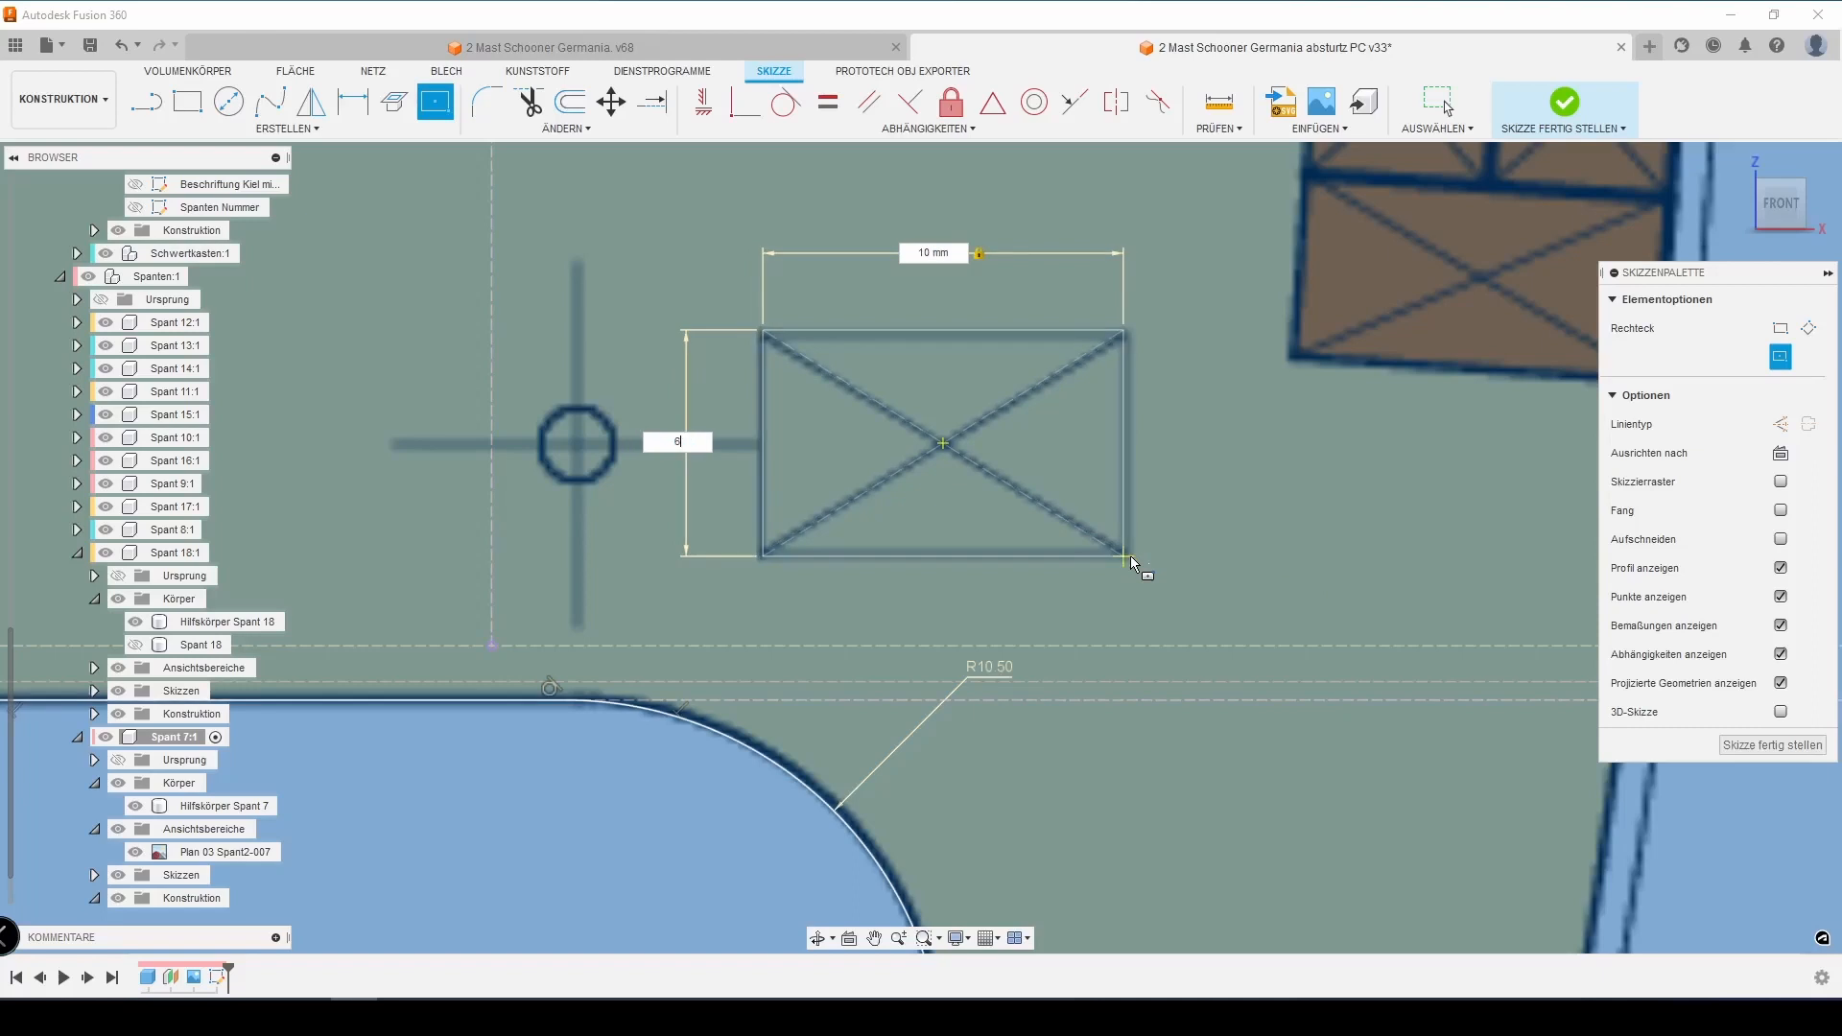
type("6.2")
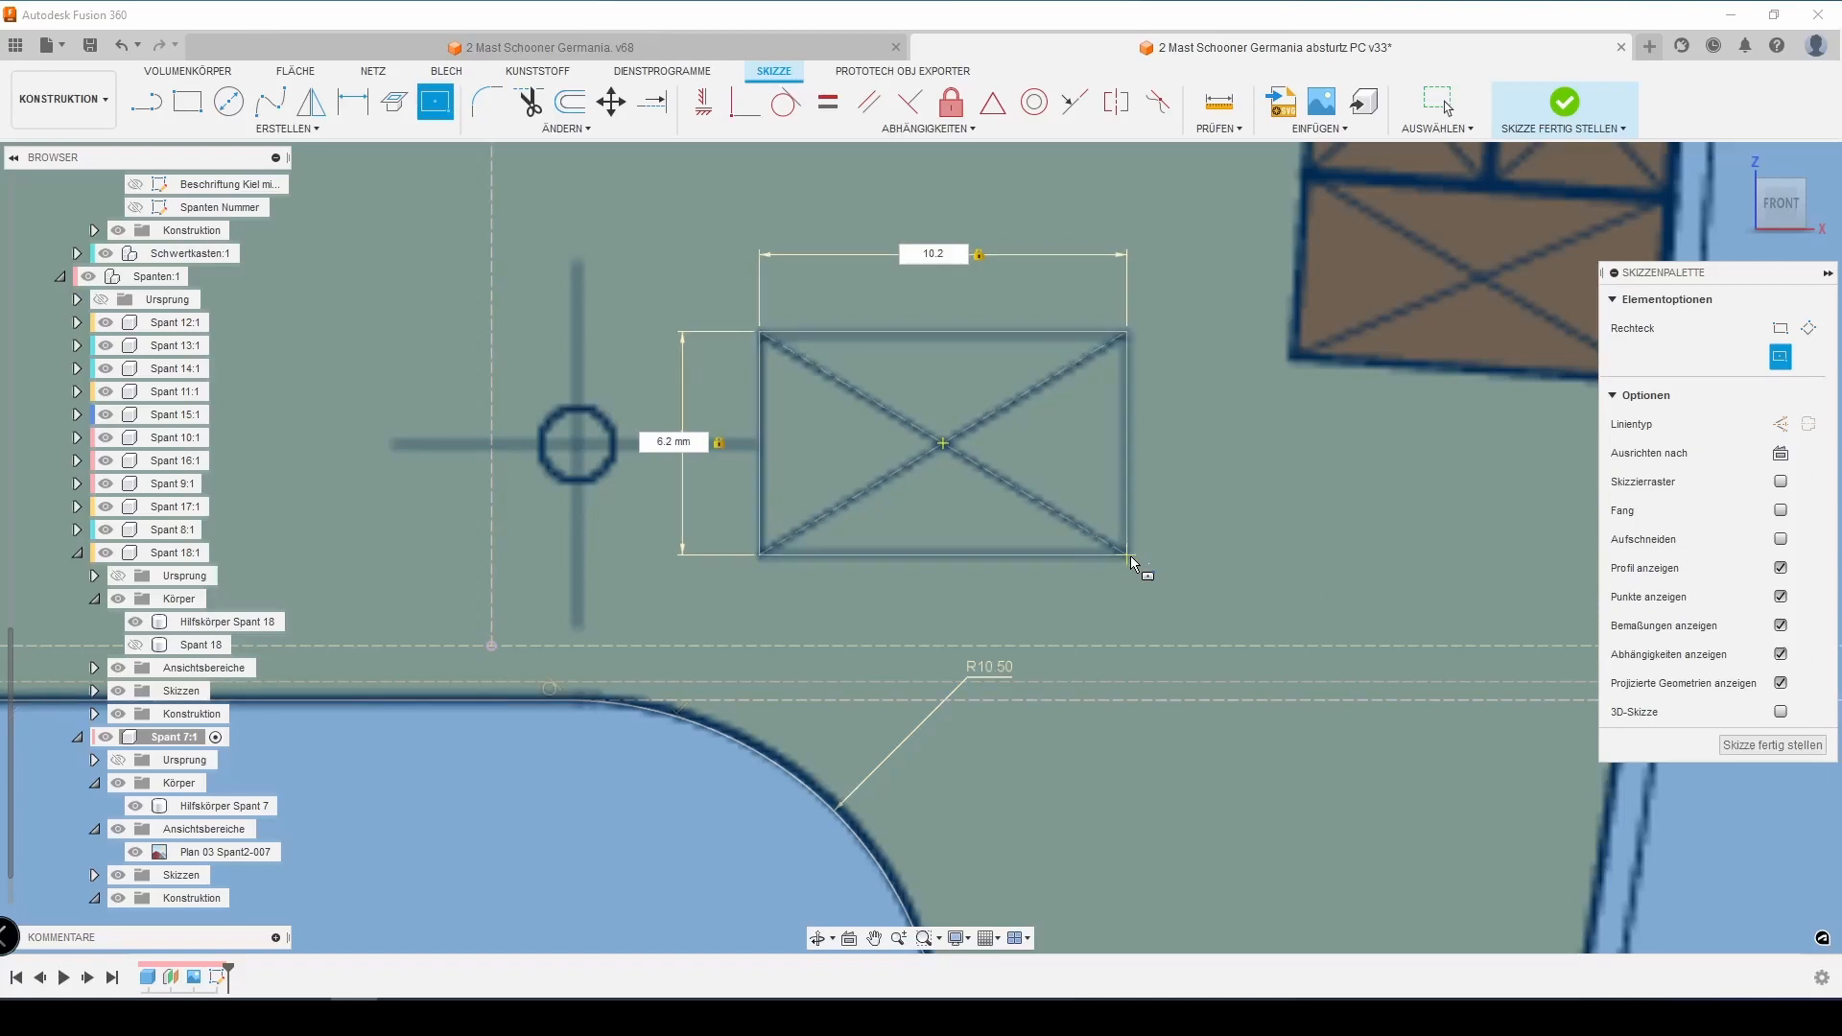
key("Return")
Dimension the horizontal distance from the centreline to the cutout rectangle's upper inner corner, keeping its drawn size
key("d")
scroll(640, 544, "down", 3)
scroll(700, 566, "up", 1)
left_click(727, 431)
scroll(725, 437, "down", 3)
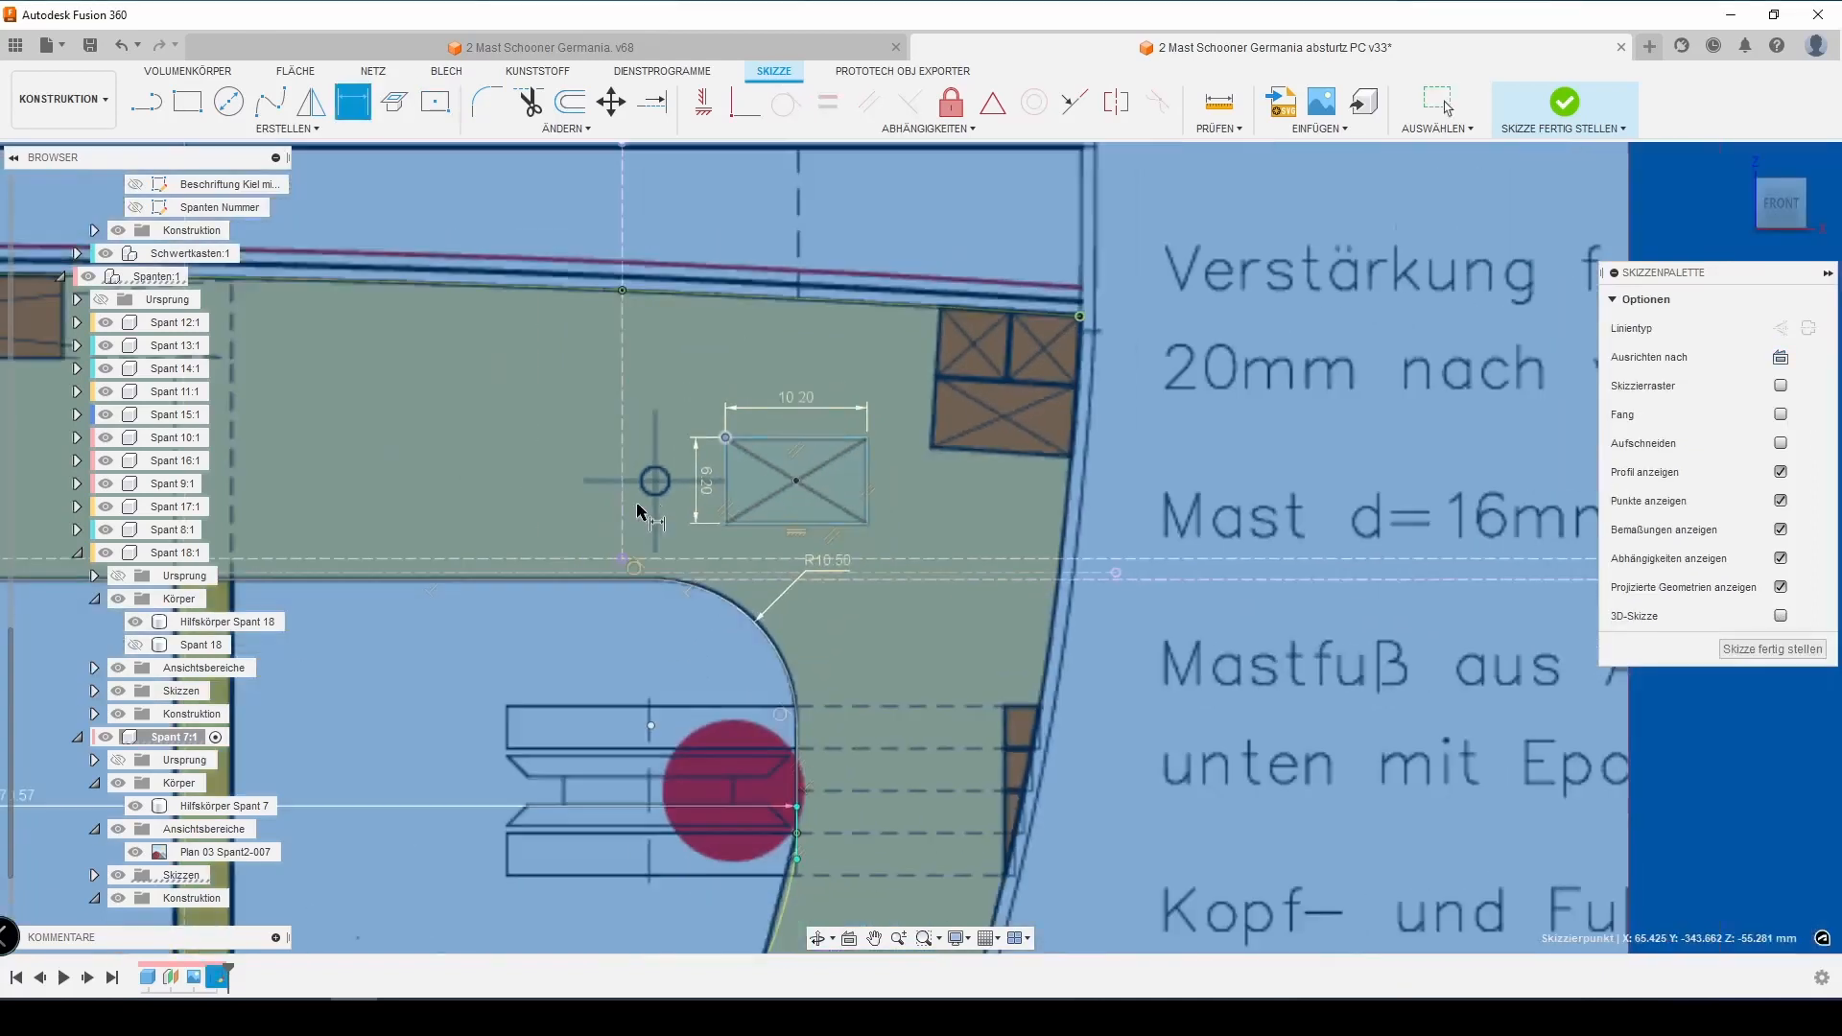
middle_click_drag(633, 511, 950, 551)
left_click(338, 602)
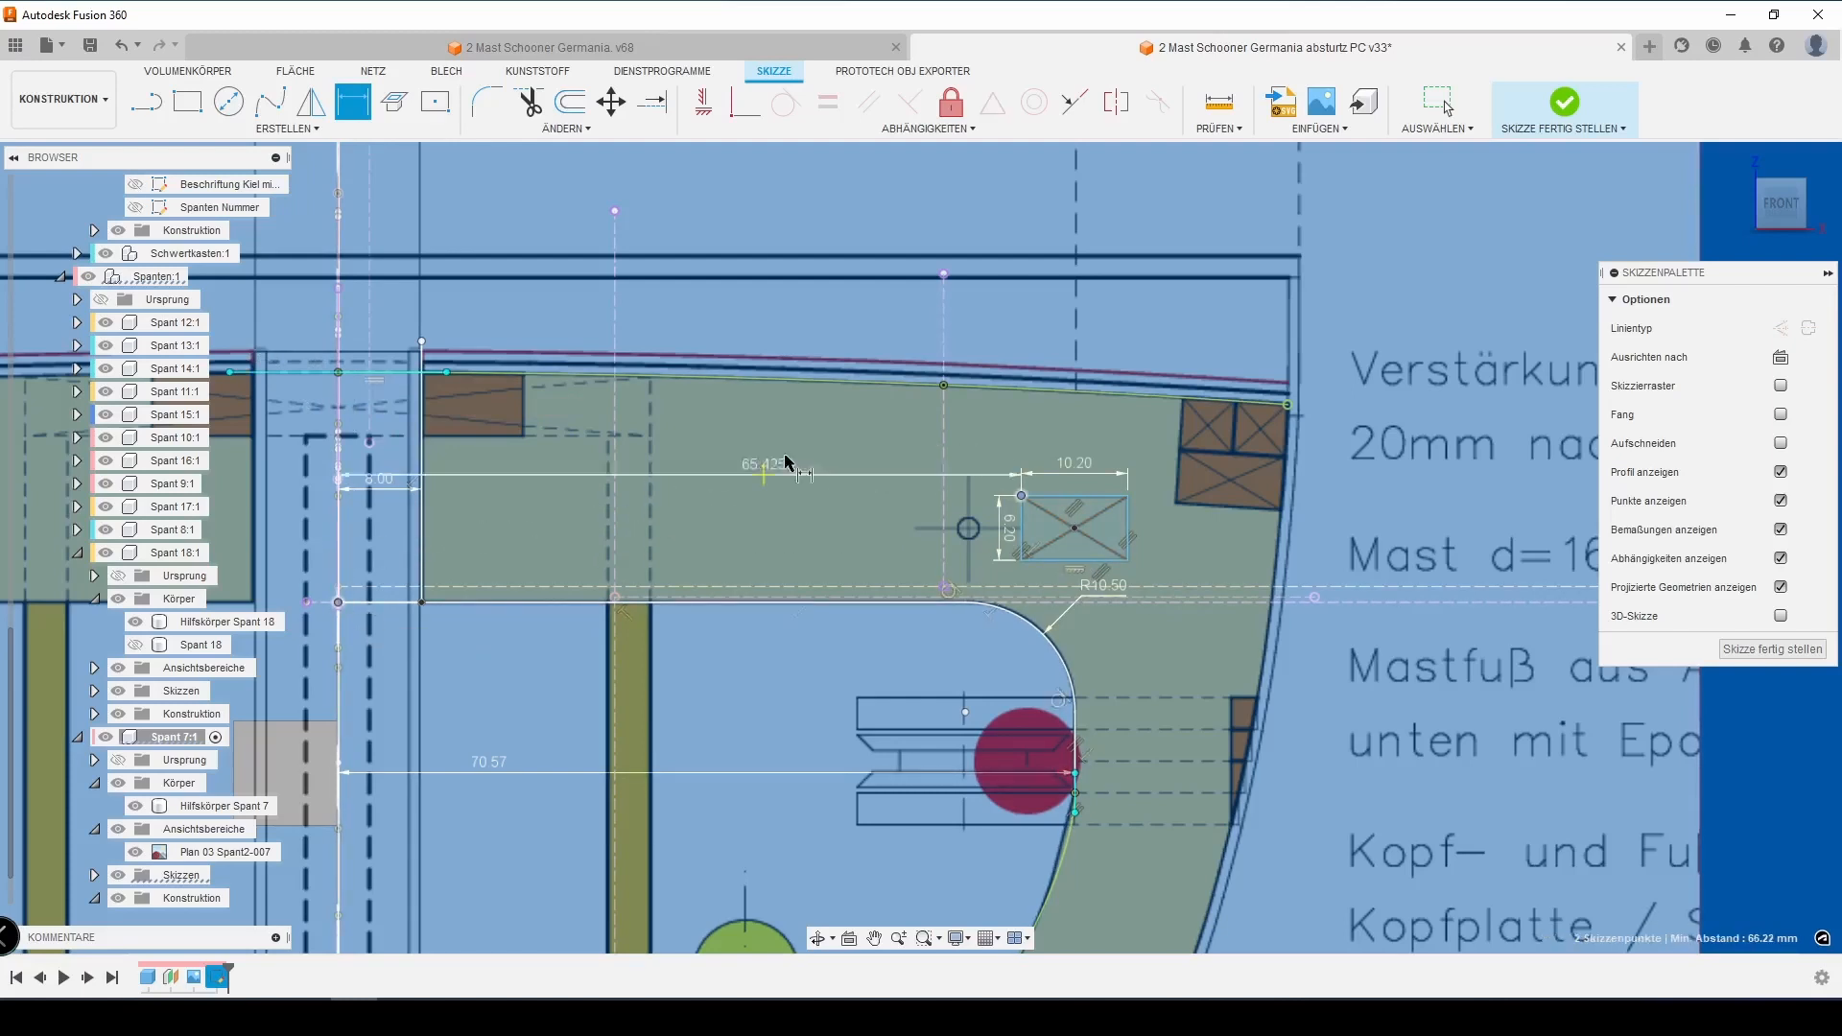
left_click(883, 434)
key("Return")
Dimension the vertical distance from the horizontal reference line above the plan to the cutout rectangle's upper inner corner
left_click(1021, 496)
scroll(695, 480, "down", 2)
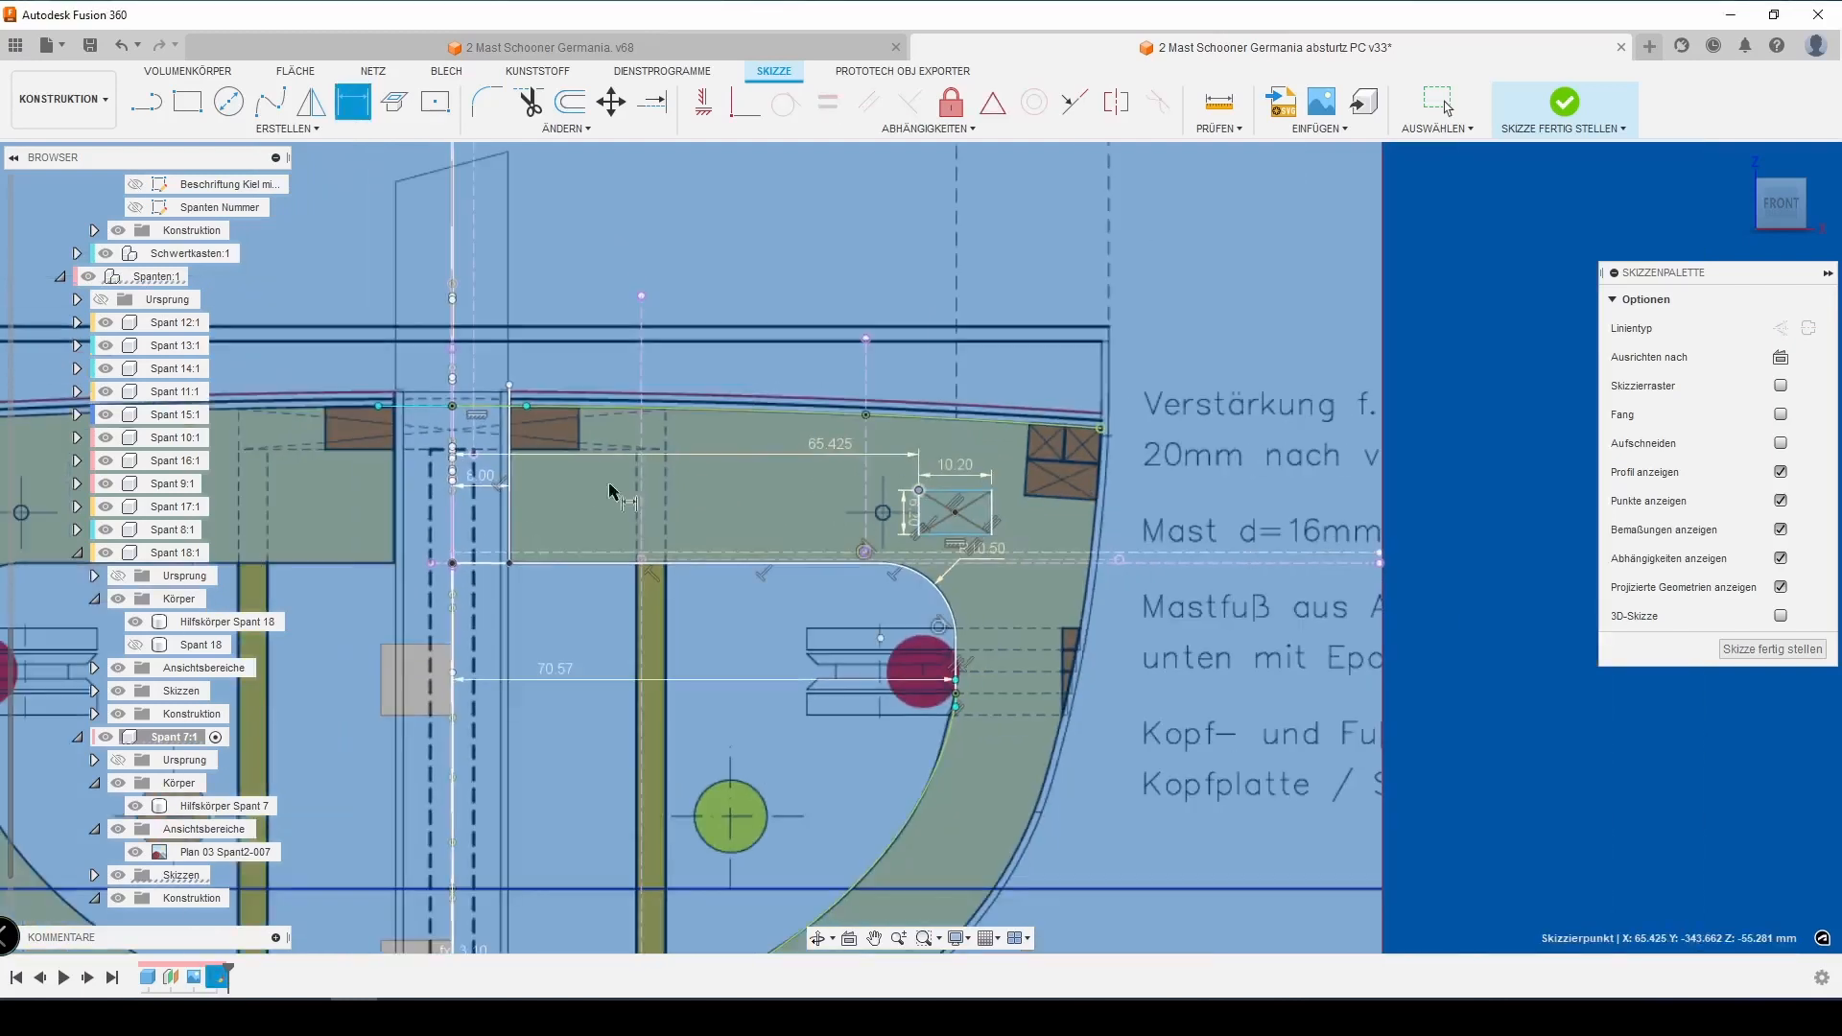
middle_click_drag(611, 489, 599, 757)
left_click(691, 361)
Draw a circle centred on the crosshair of the small round hole beside the rectangular cutout
scroll(710, 546, "up", 2)
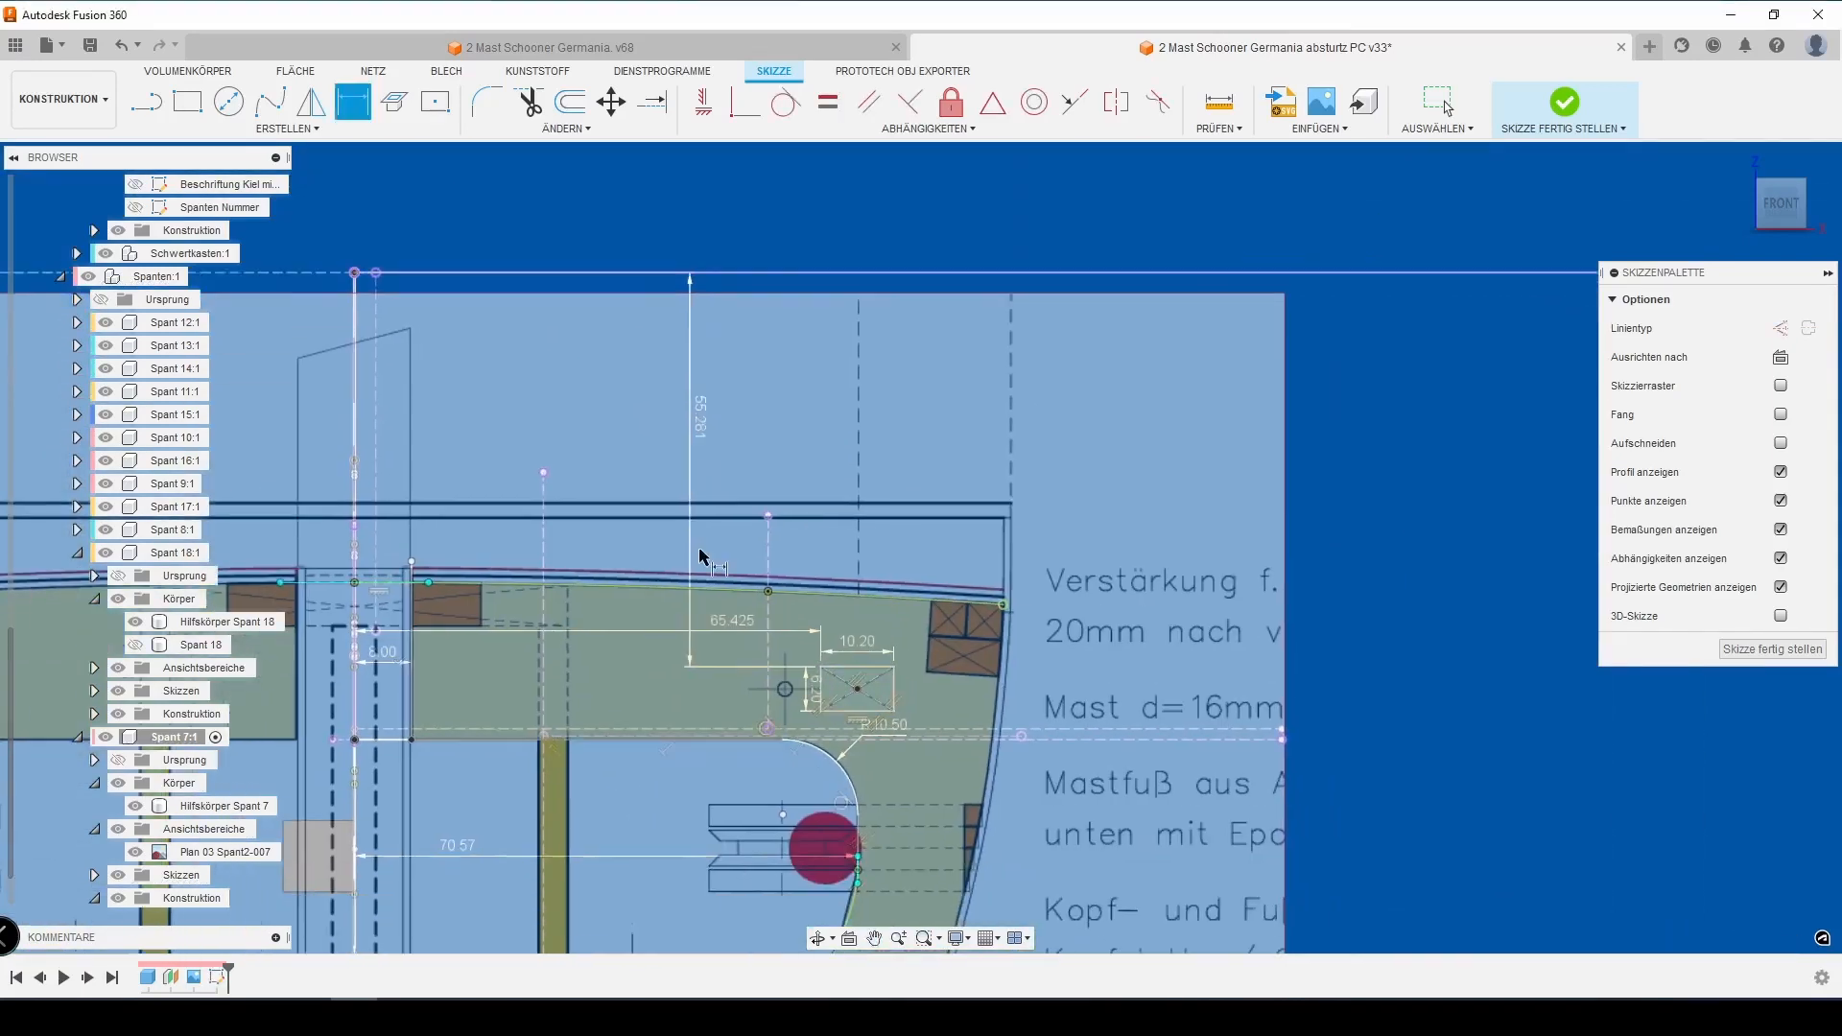
key("c")
scroll(668, 588, "up", 5)
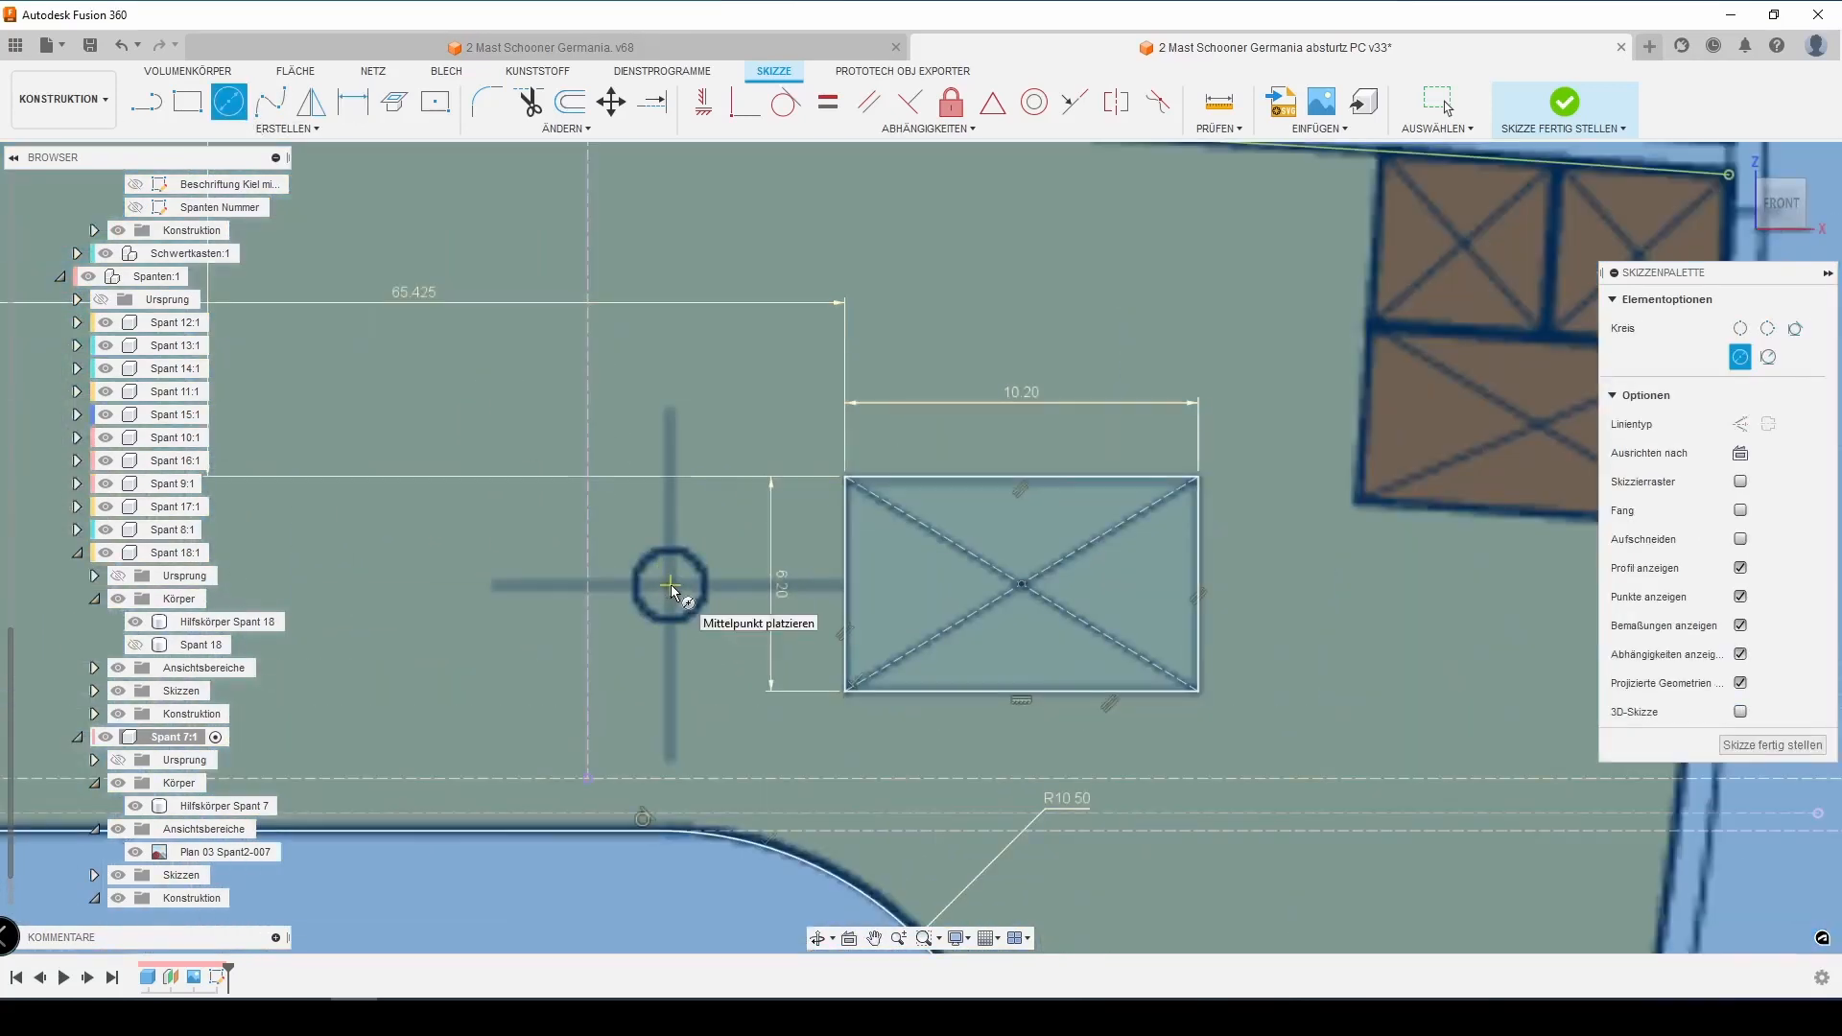
left_click(670, 584)
left_click(677, 630)
key("Escape")
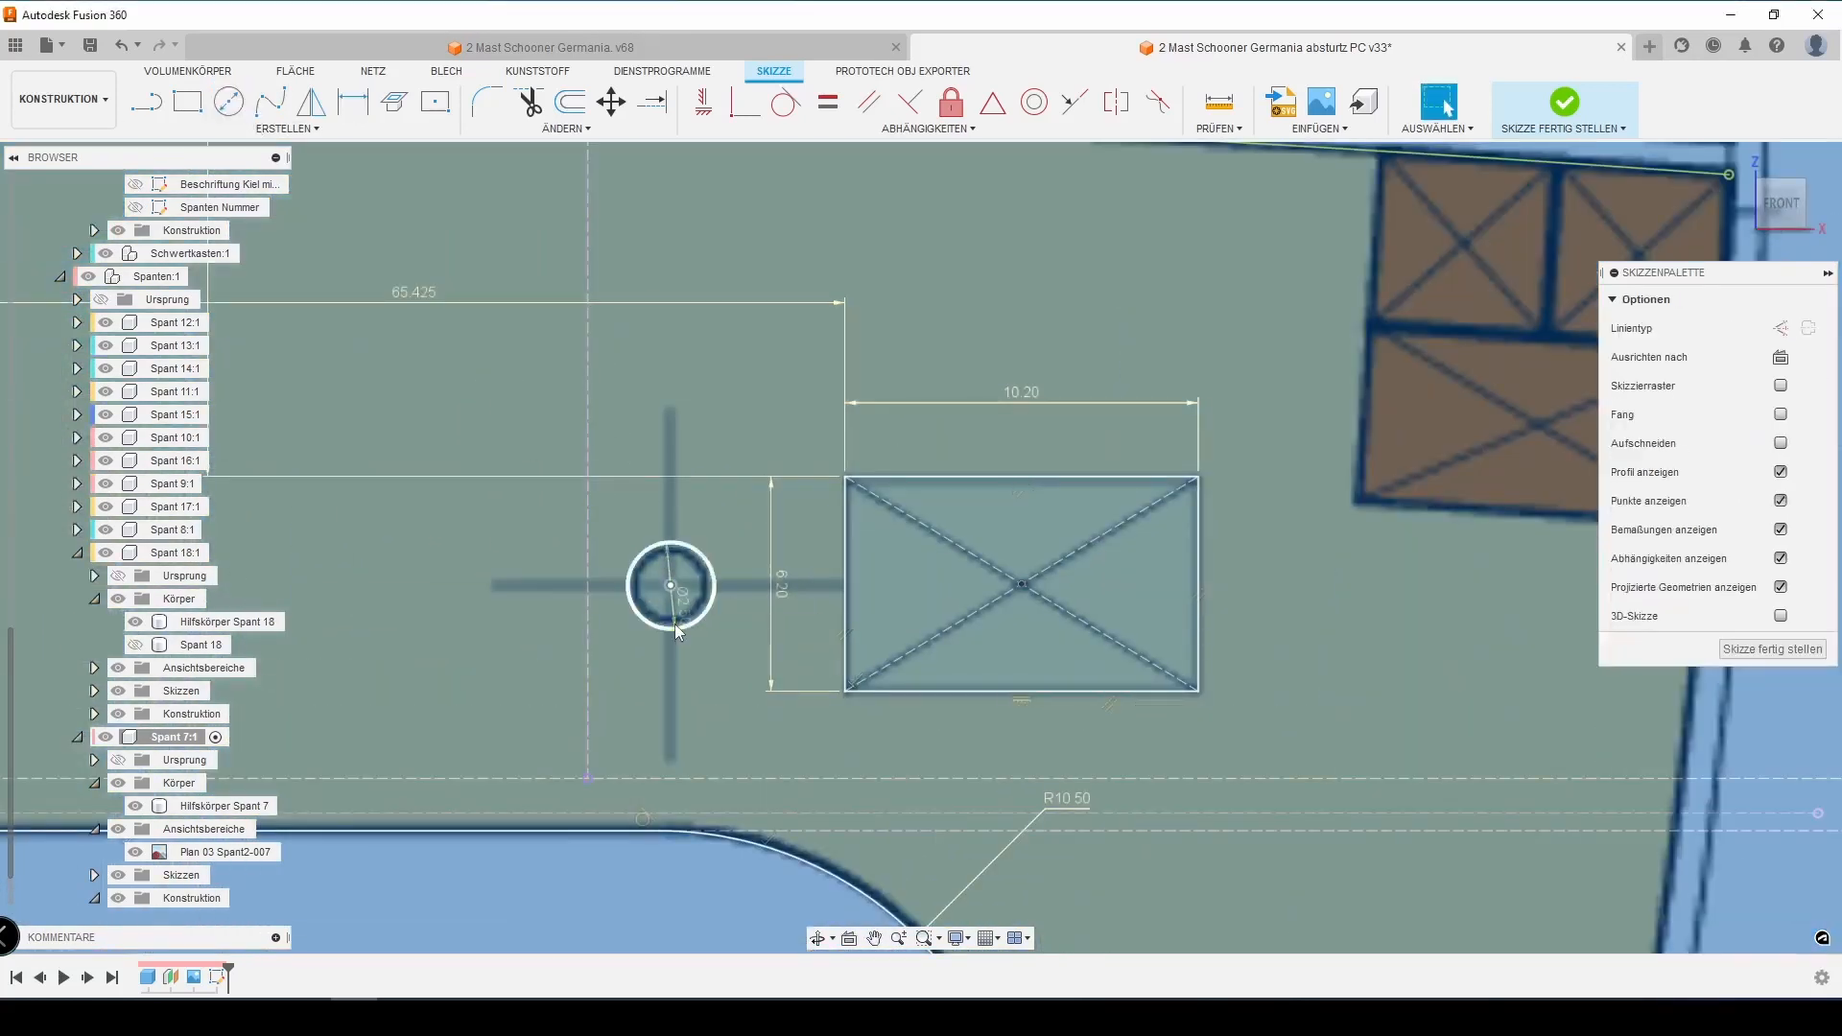
Dimension the small round hole's centre horizontally from the centreline and vertically from the reference line above the plan, keeping its drawn position
scroll(681, 580, "down", 6)
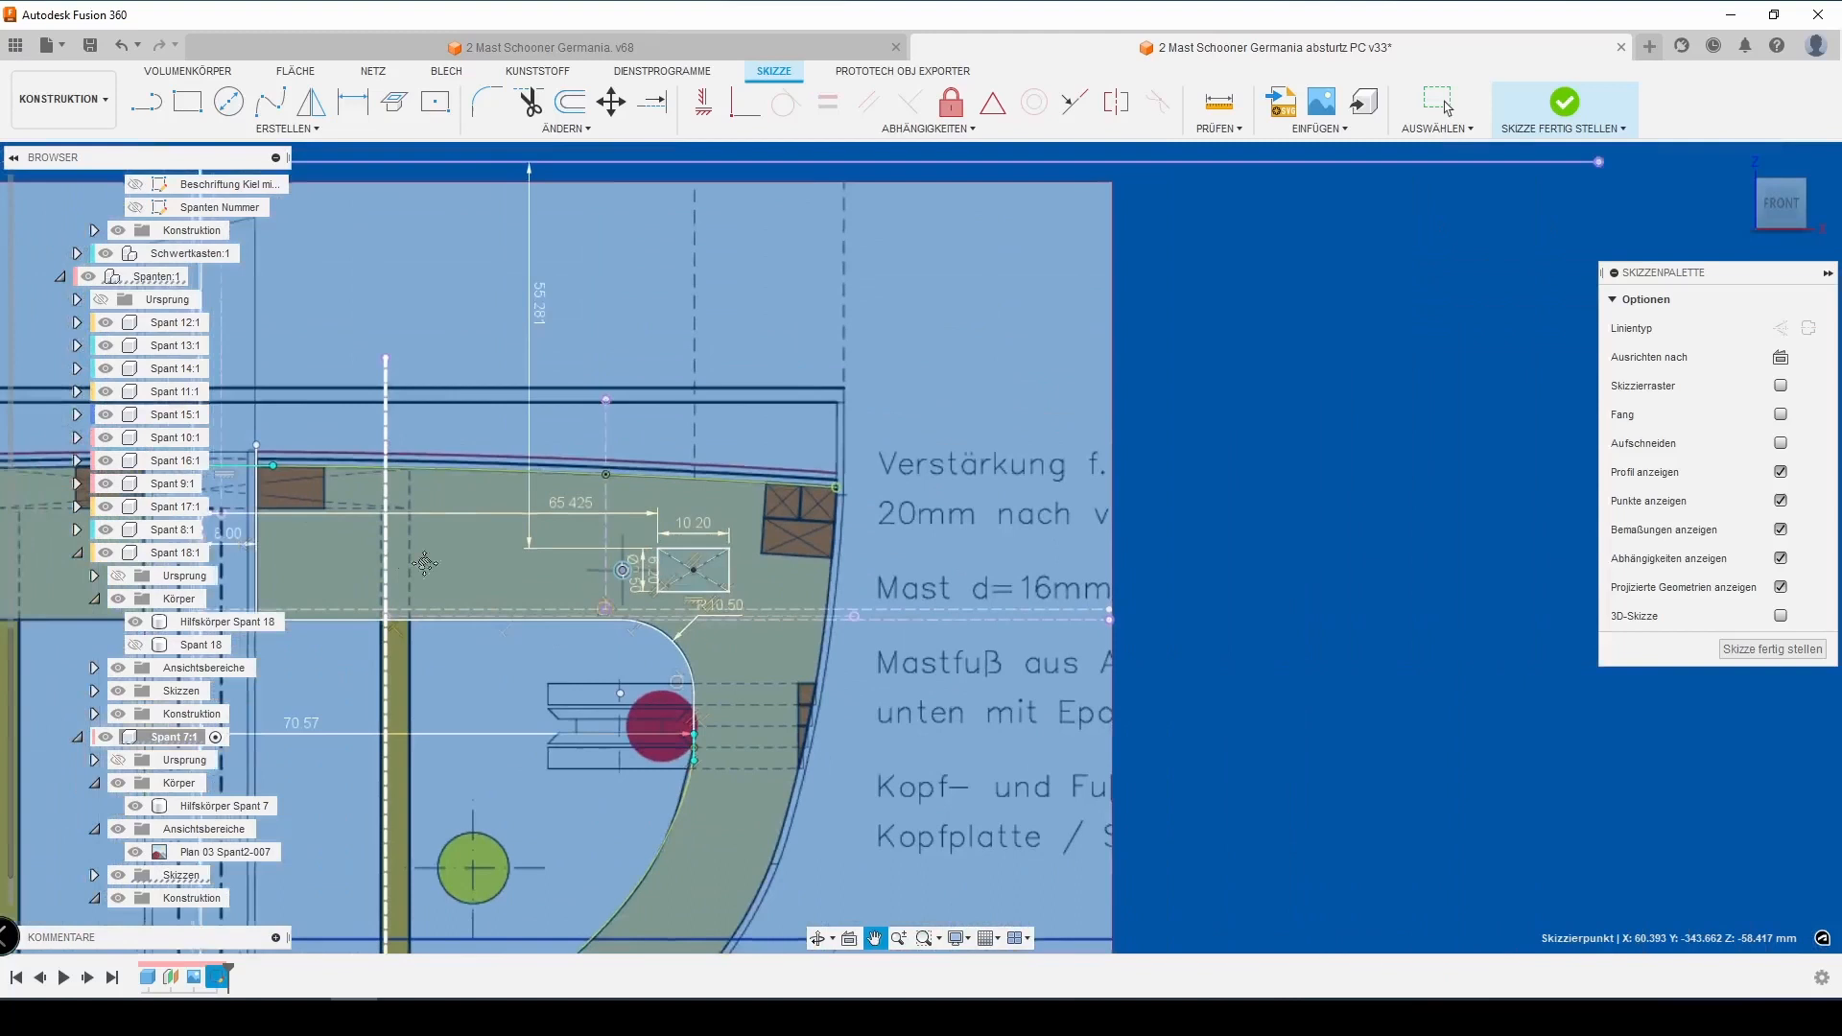
middle_click_drag(424, 563, 686, 583)
scroll(686, 583, "up", 1)
left_click(445, 644)
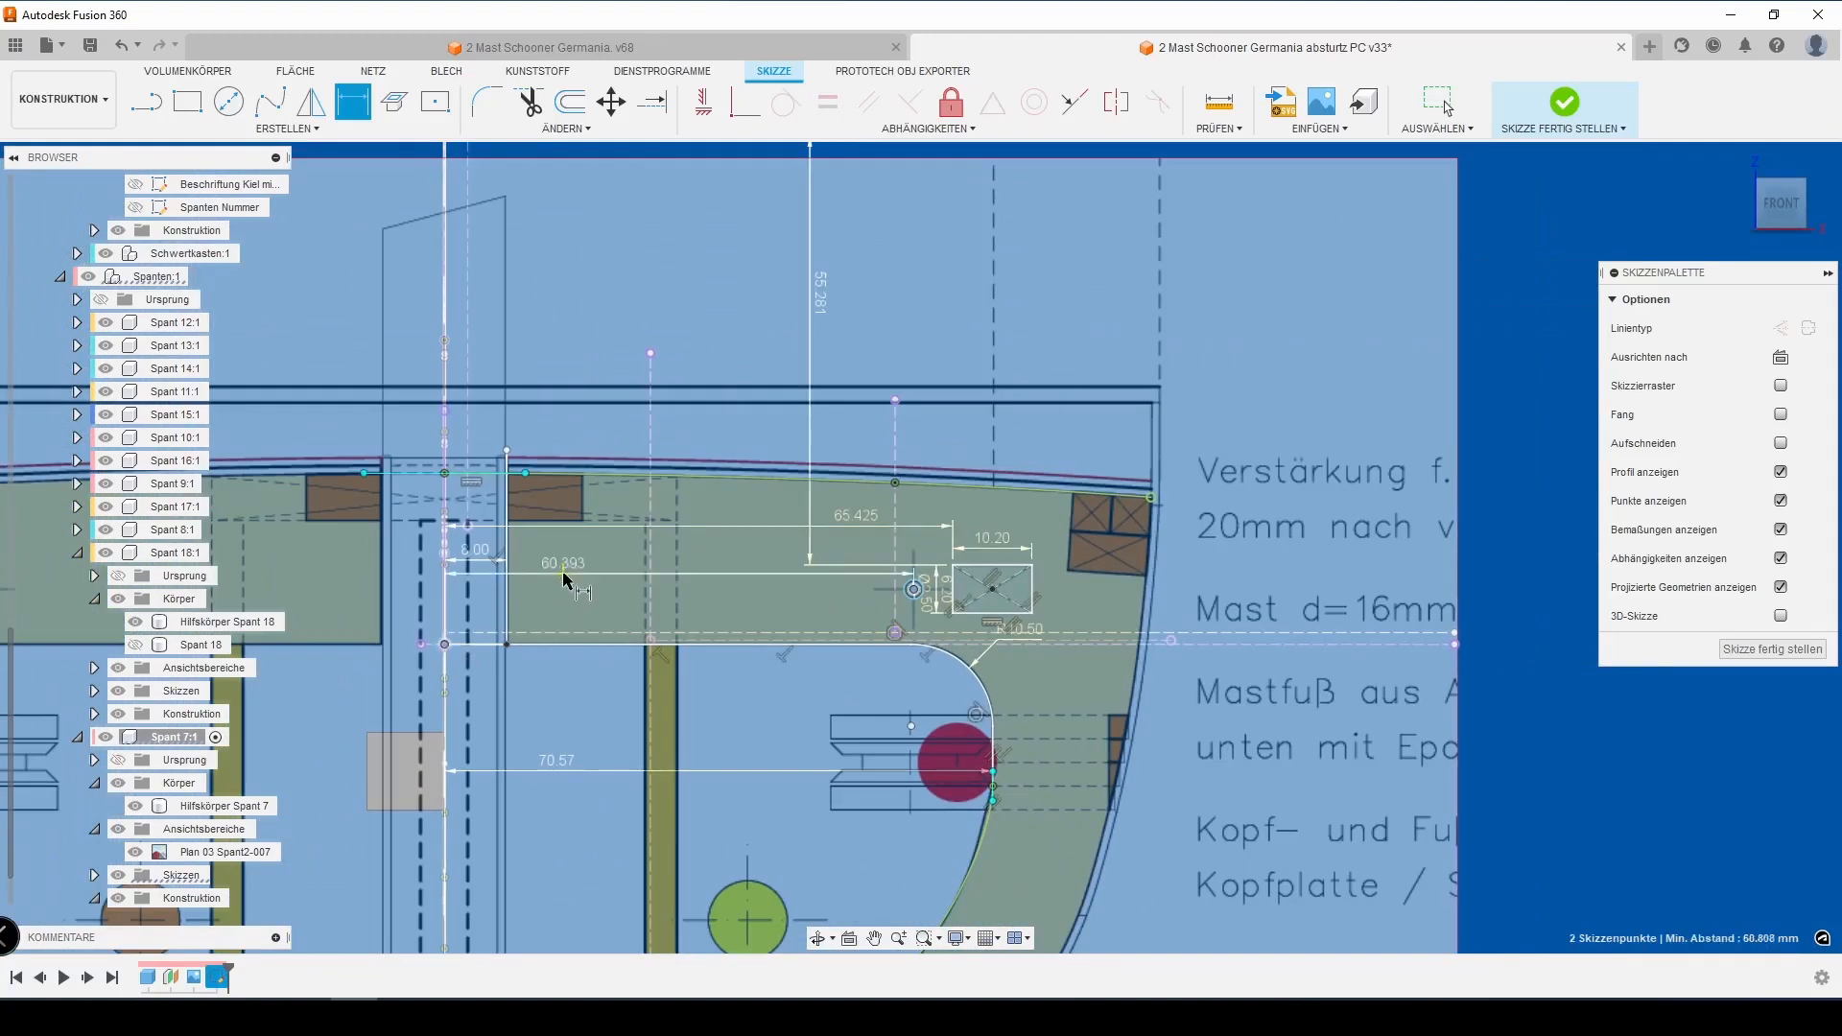
left_click(912, 588)
scroll(913, 589, "down", 2)
middle_click_drag(913, 589, 838, 639)
left_click(692, 329)
left_click(748, 354)
key("Return")
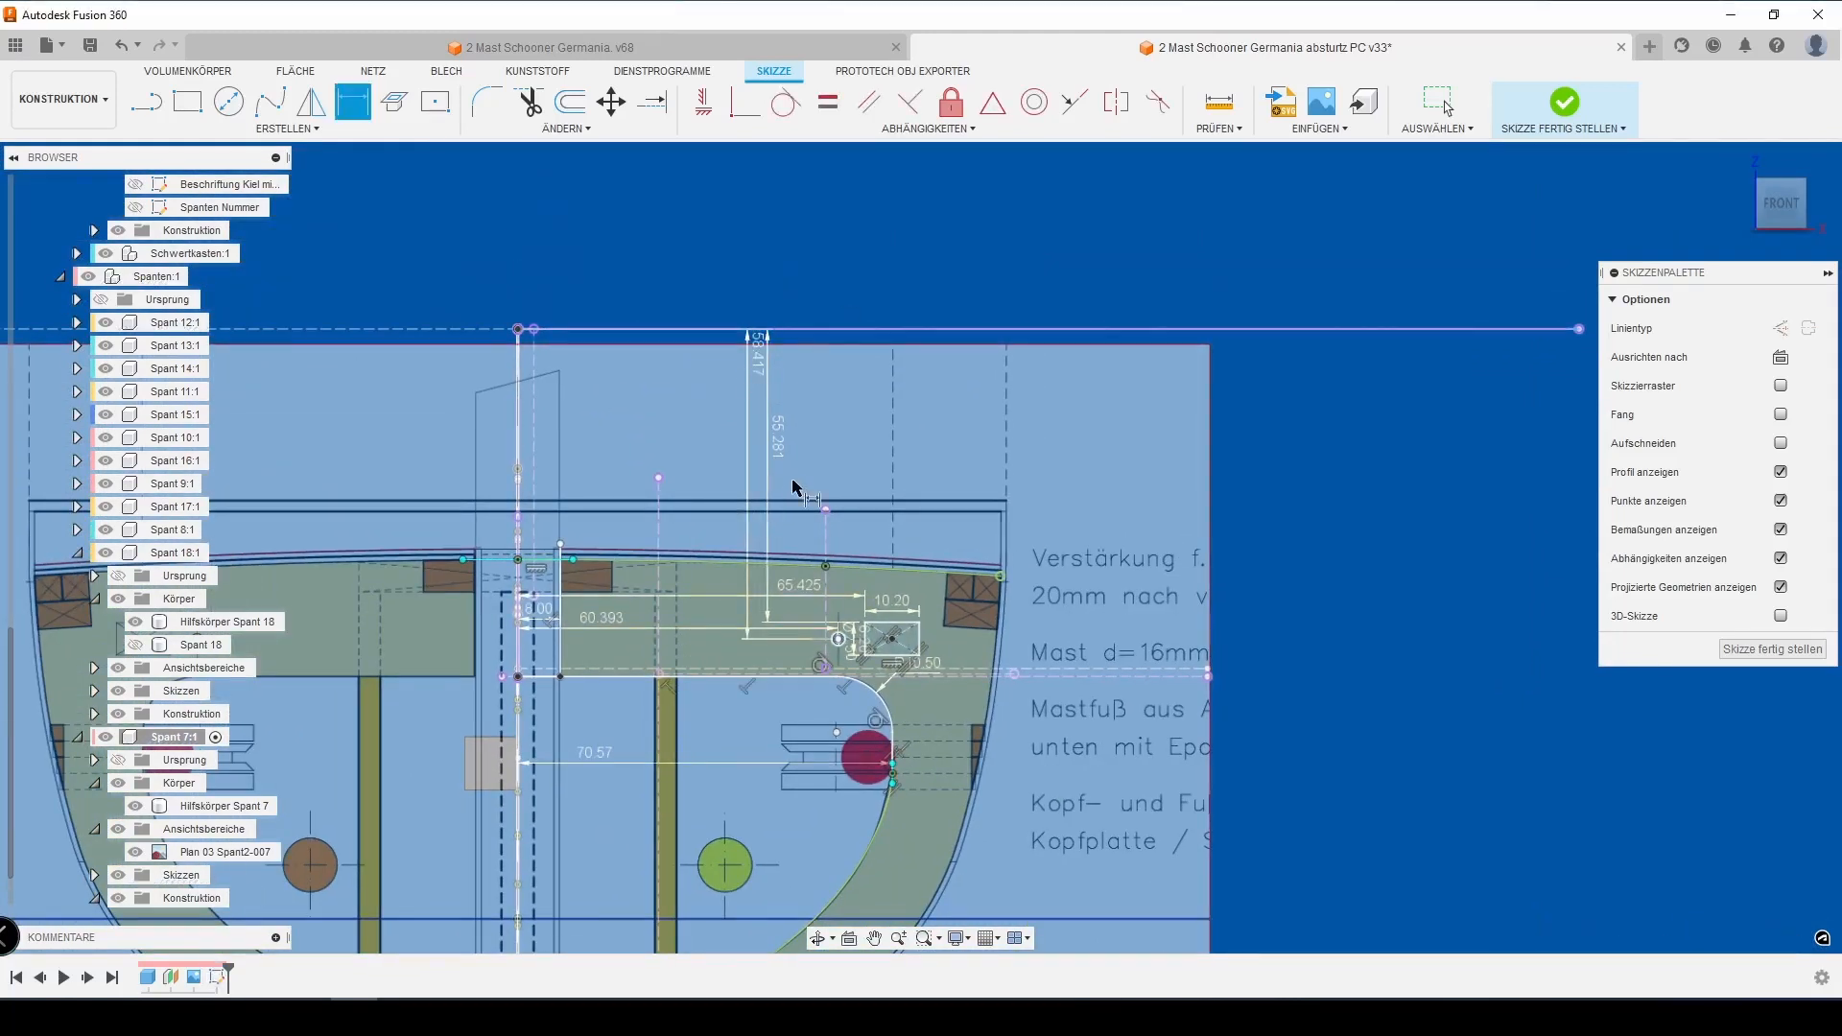
Trace the frame's outer hull edge with a fit-point spline from the keel tip up to the horizontal plan line above the deck
scroll(782, 508, "down", 3)
middle_click_drag(637, 834, 686, 605)
scroll(679, 617, "up", 6)
left_click(271, 102)
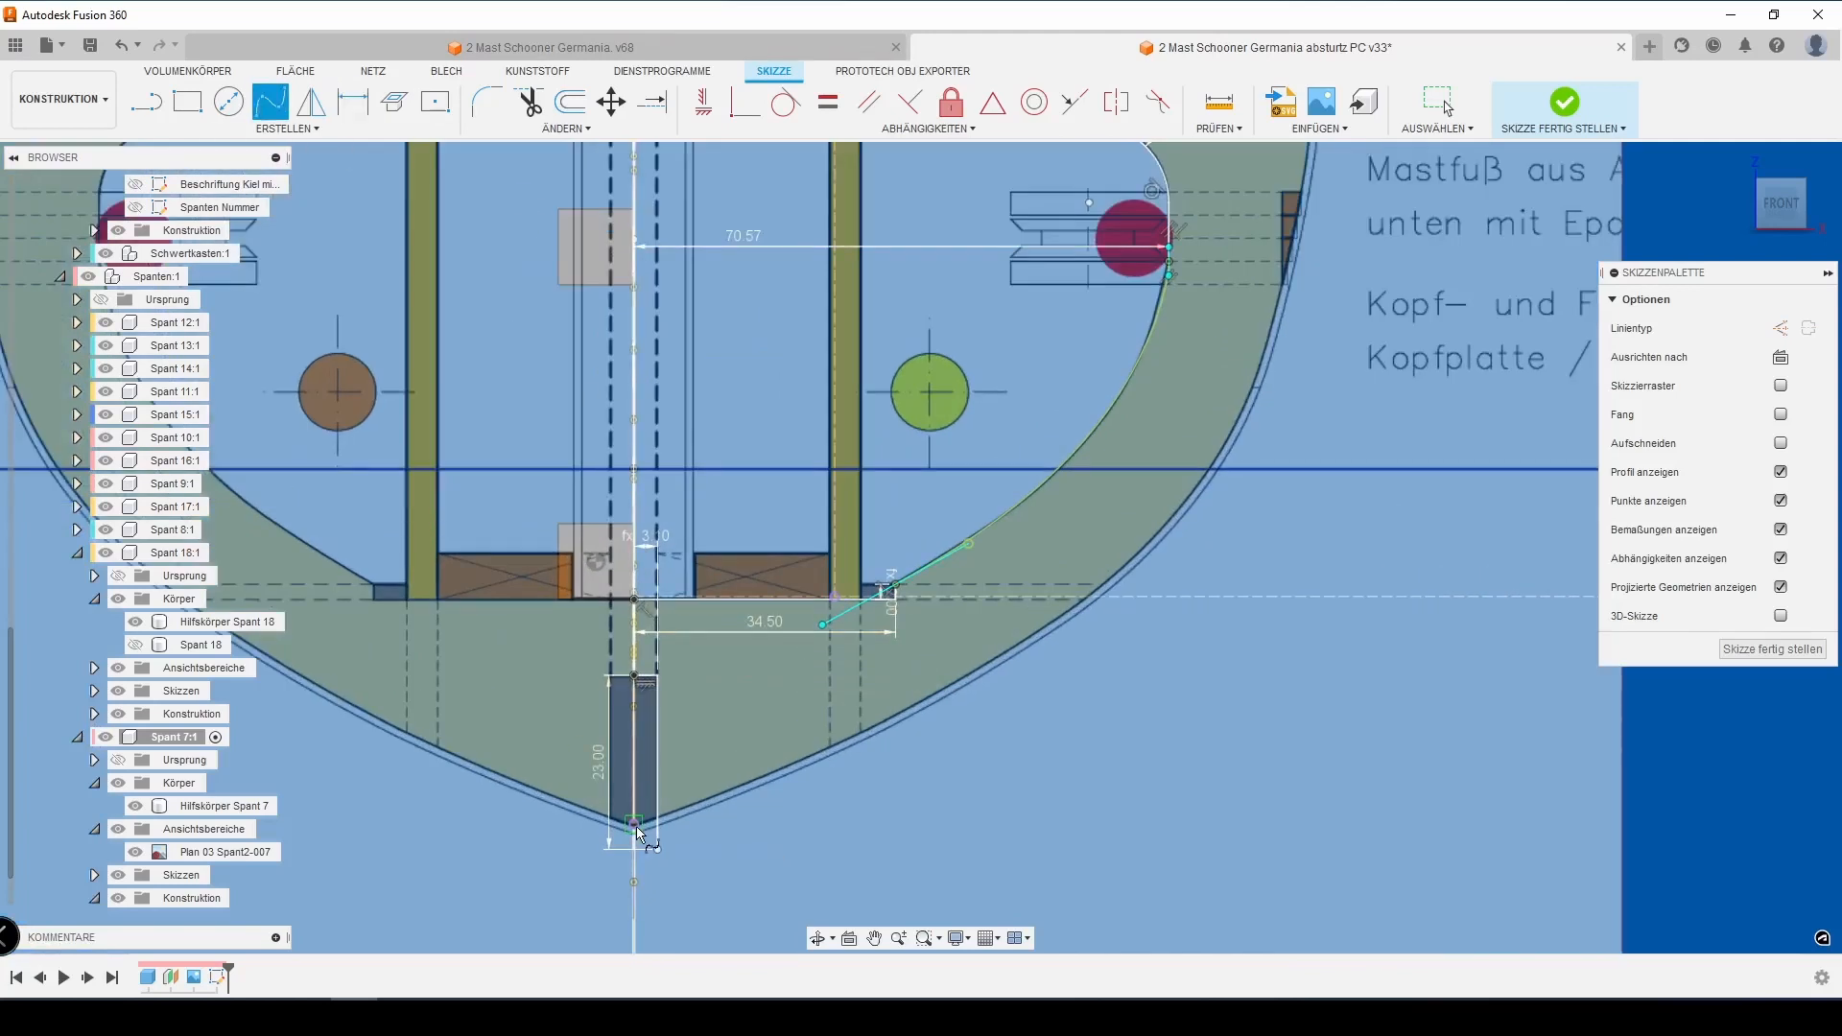
scroll(712, 819, "up", 4)
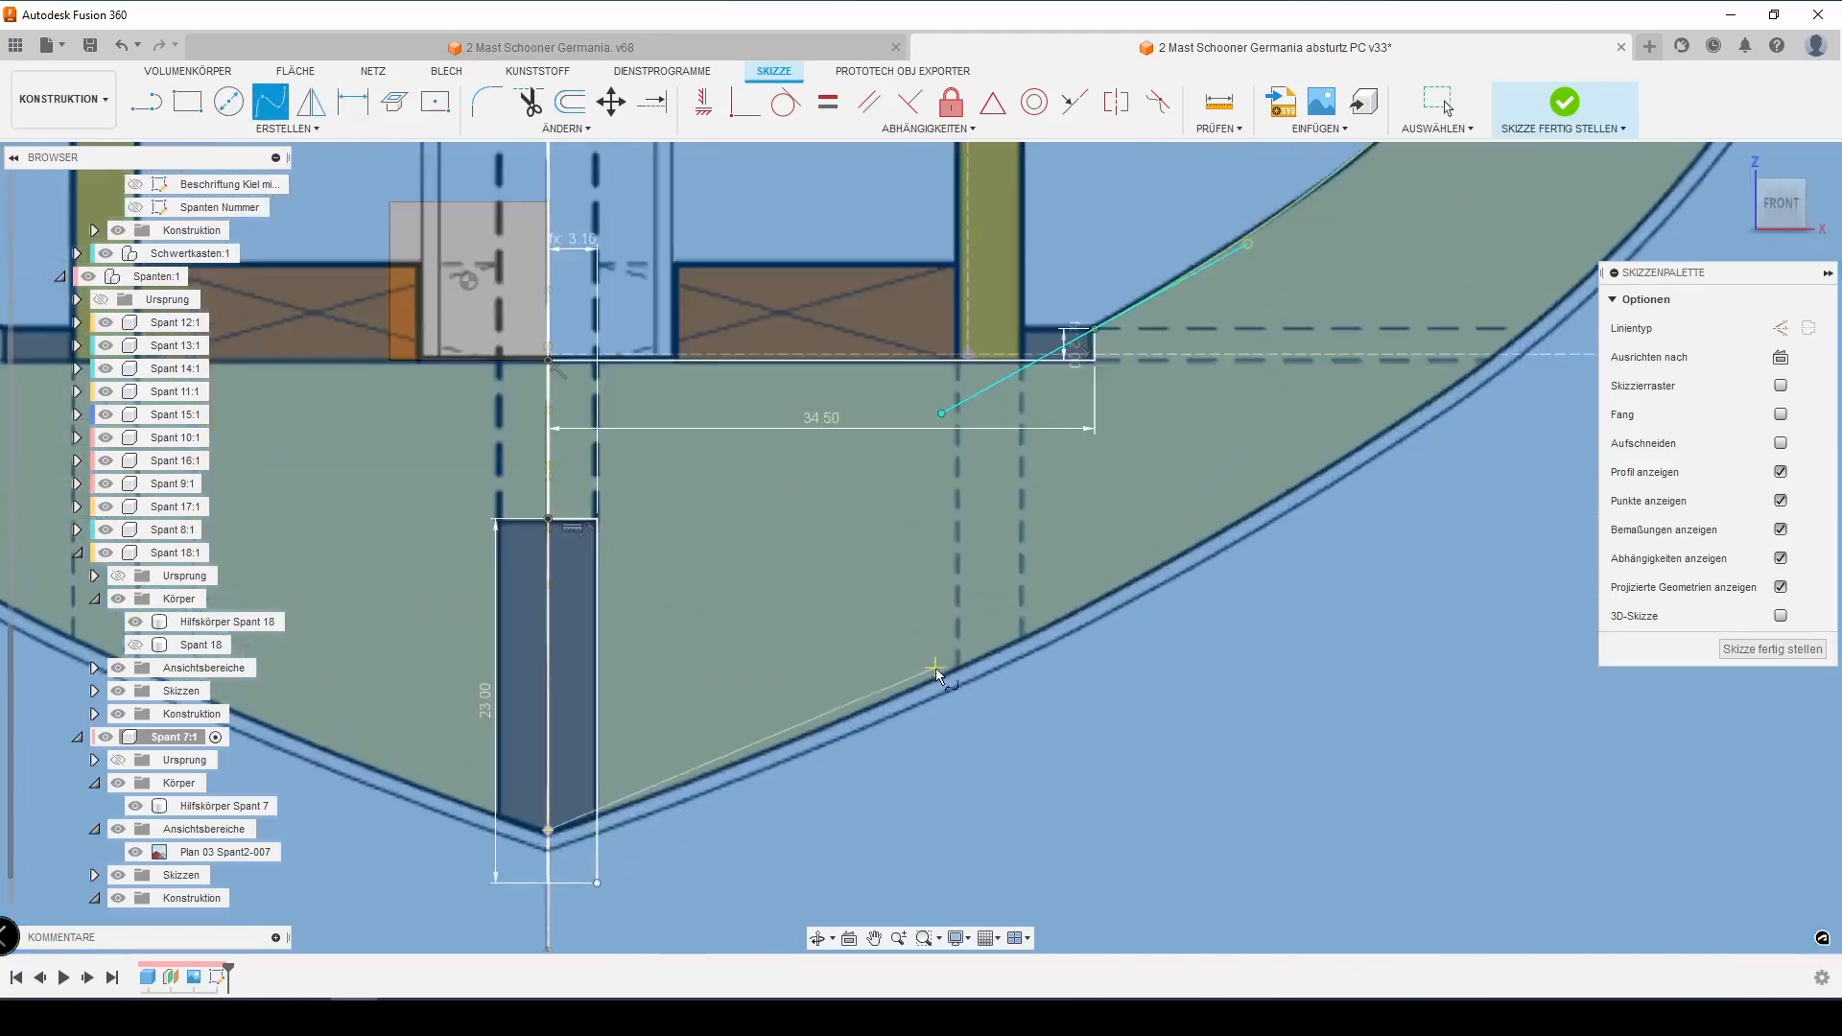
left_click(1268, 503)
middle_click_drag(1268, 503, 742, 851)
left_click(928, 733)
left_click(1060, 622)
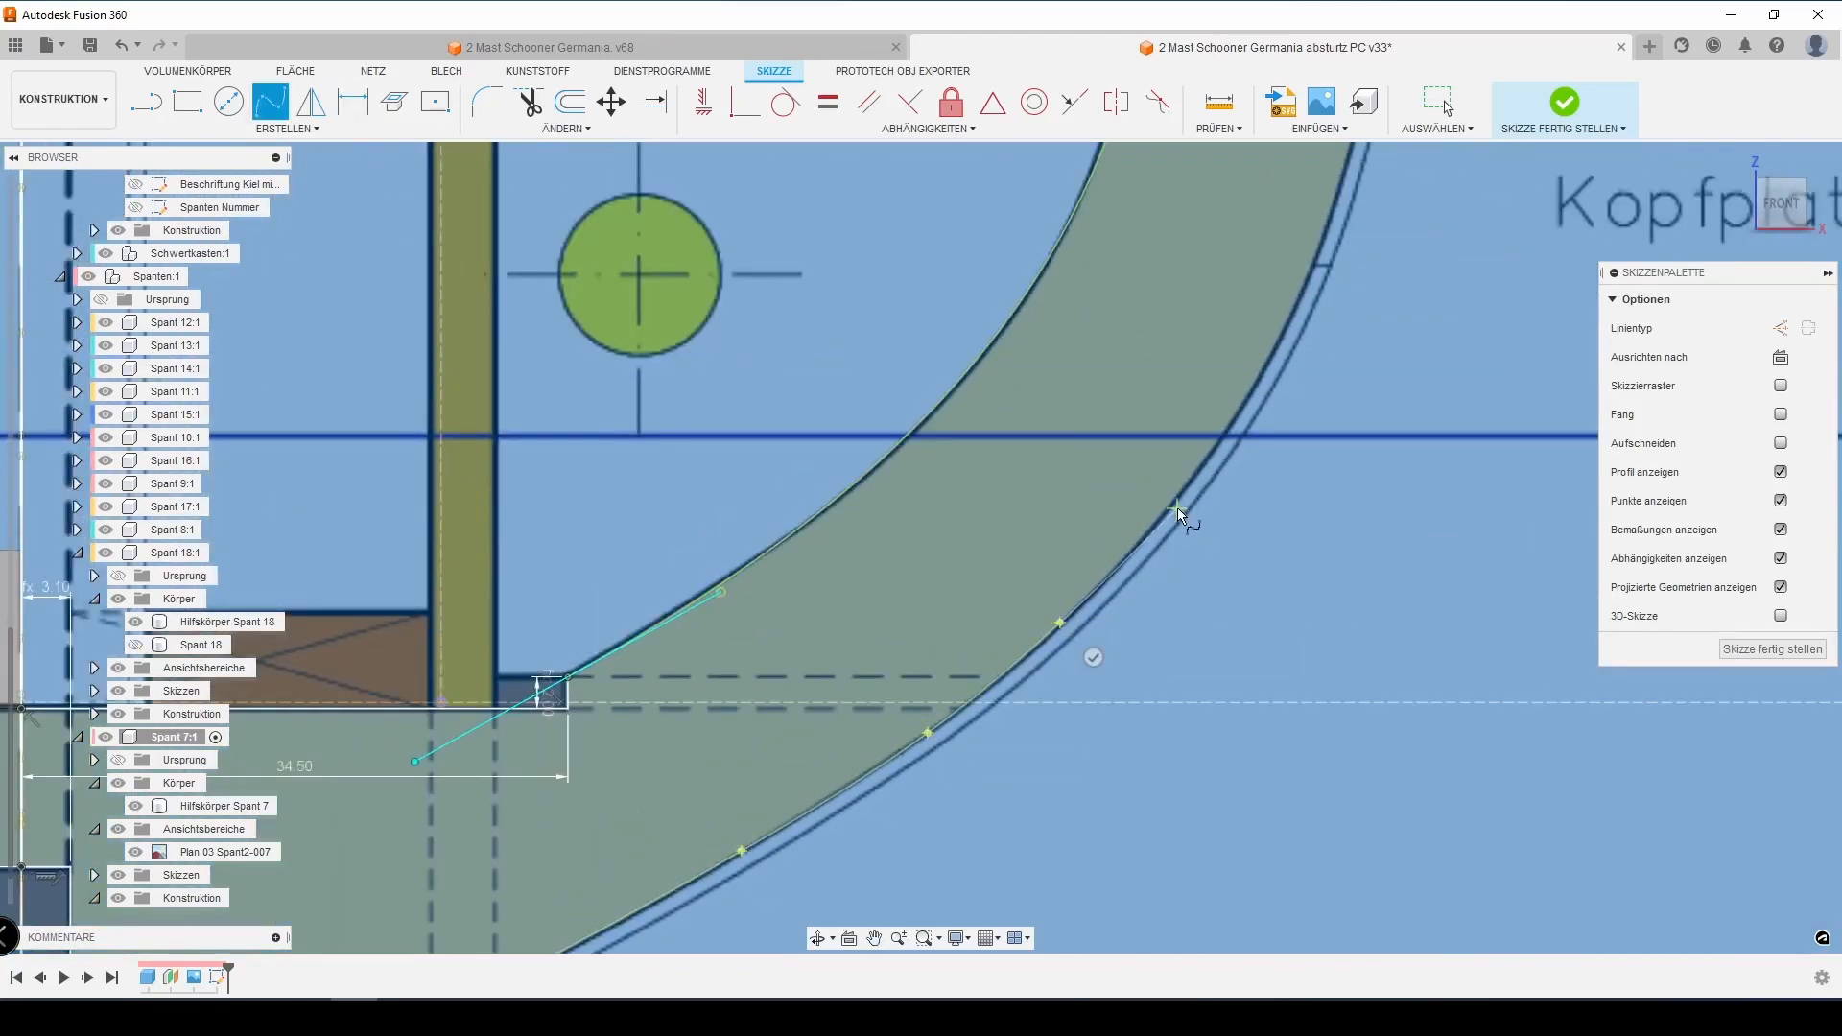
left_click(1177, 509)
middle_click_drag(1177, 510, 782, 941)
left_click(875, 776)
left_click(931, 628)
middle_click_drag(931, 627, 765, 951)
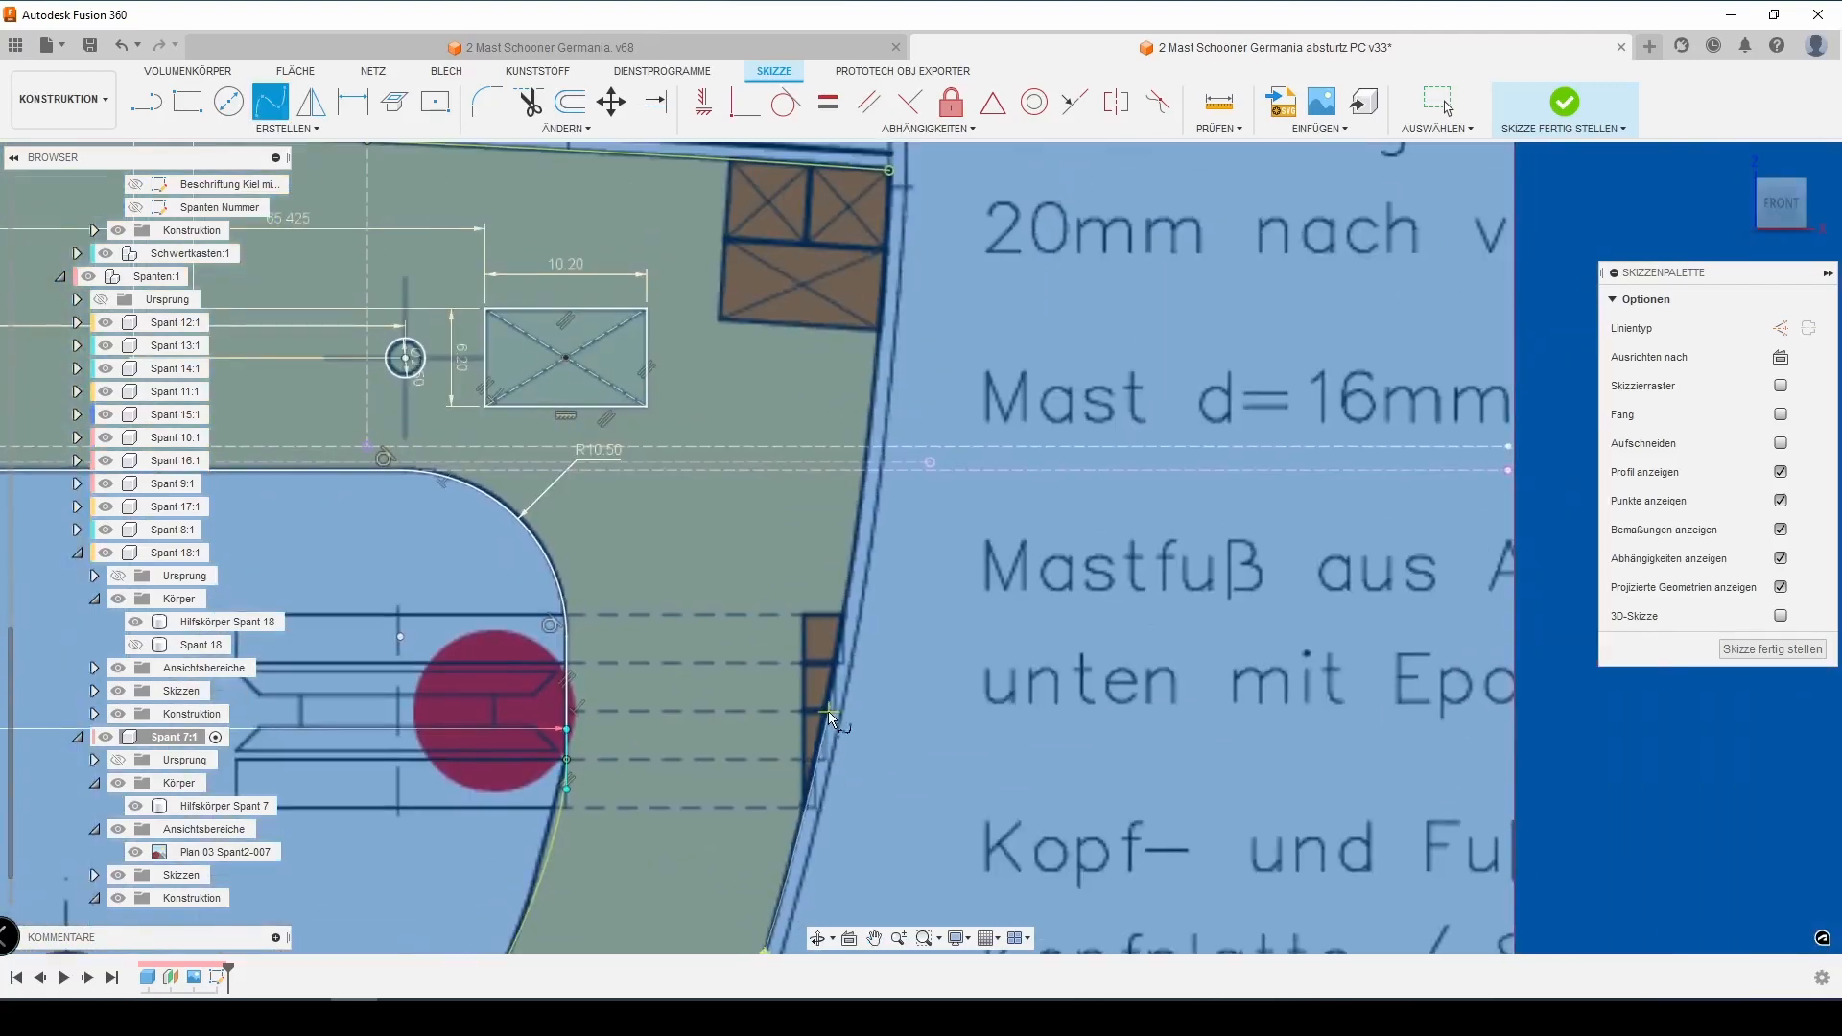
left_click(853, 535)
middle_click_drag(853, 536, 781, 701)
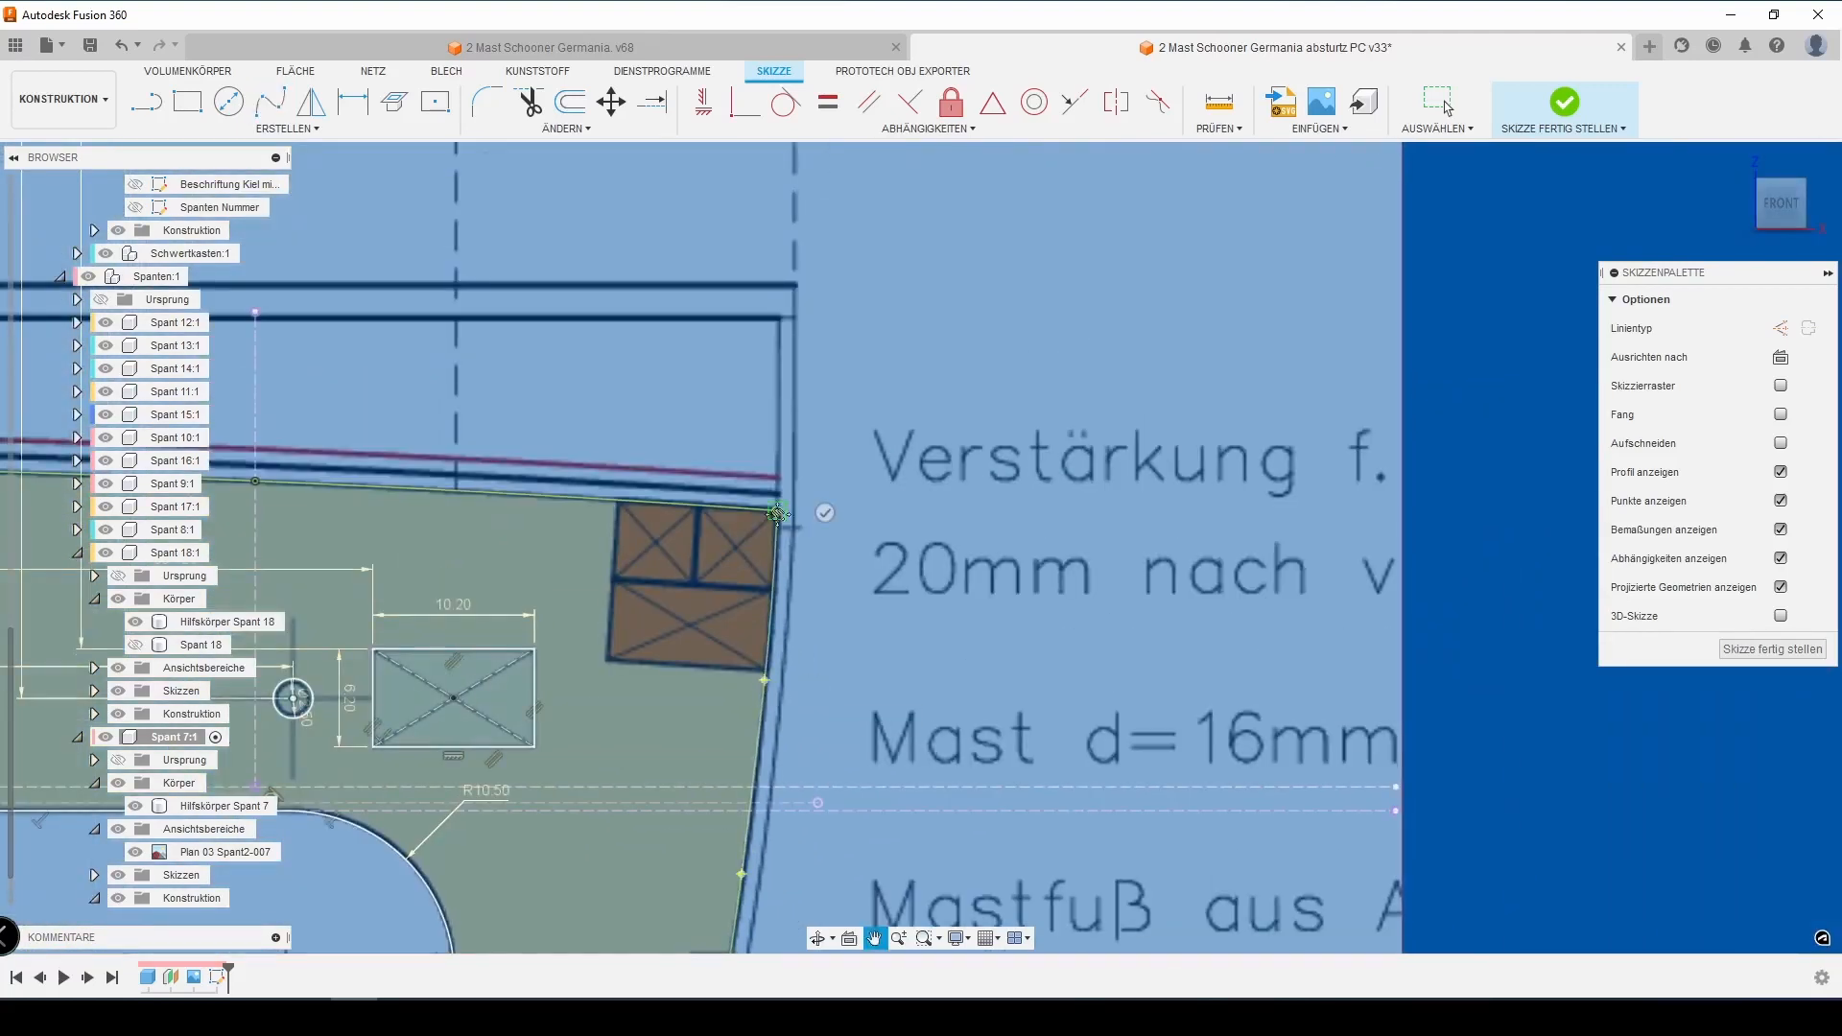
middle_click_drag(777, 513, 748, 808)
left_click(748, 613)
left_click(793, 612)
Draw a 1.5 mm horizontal line outward from the upper end of the hull spline
key("l")
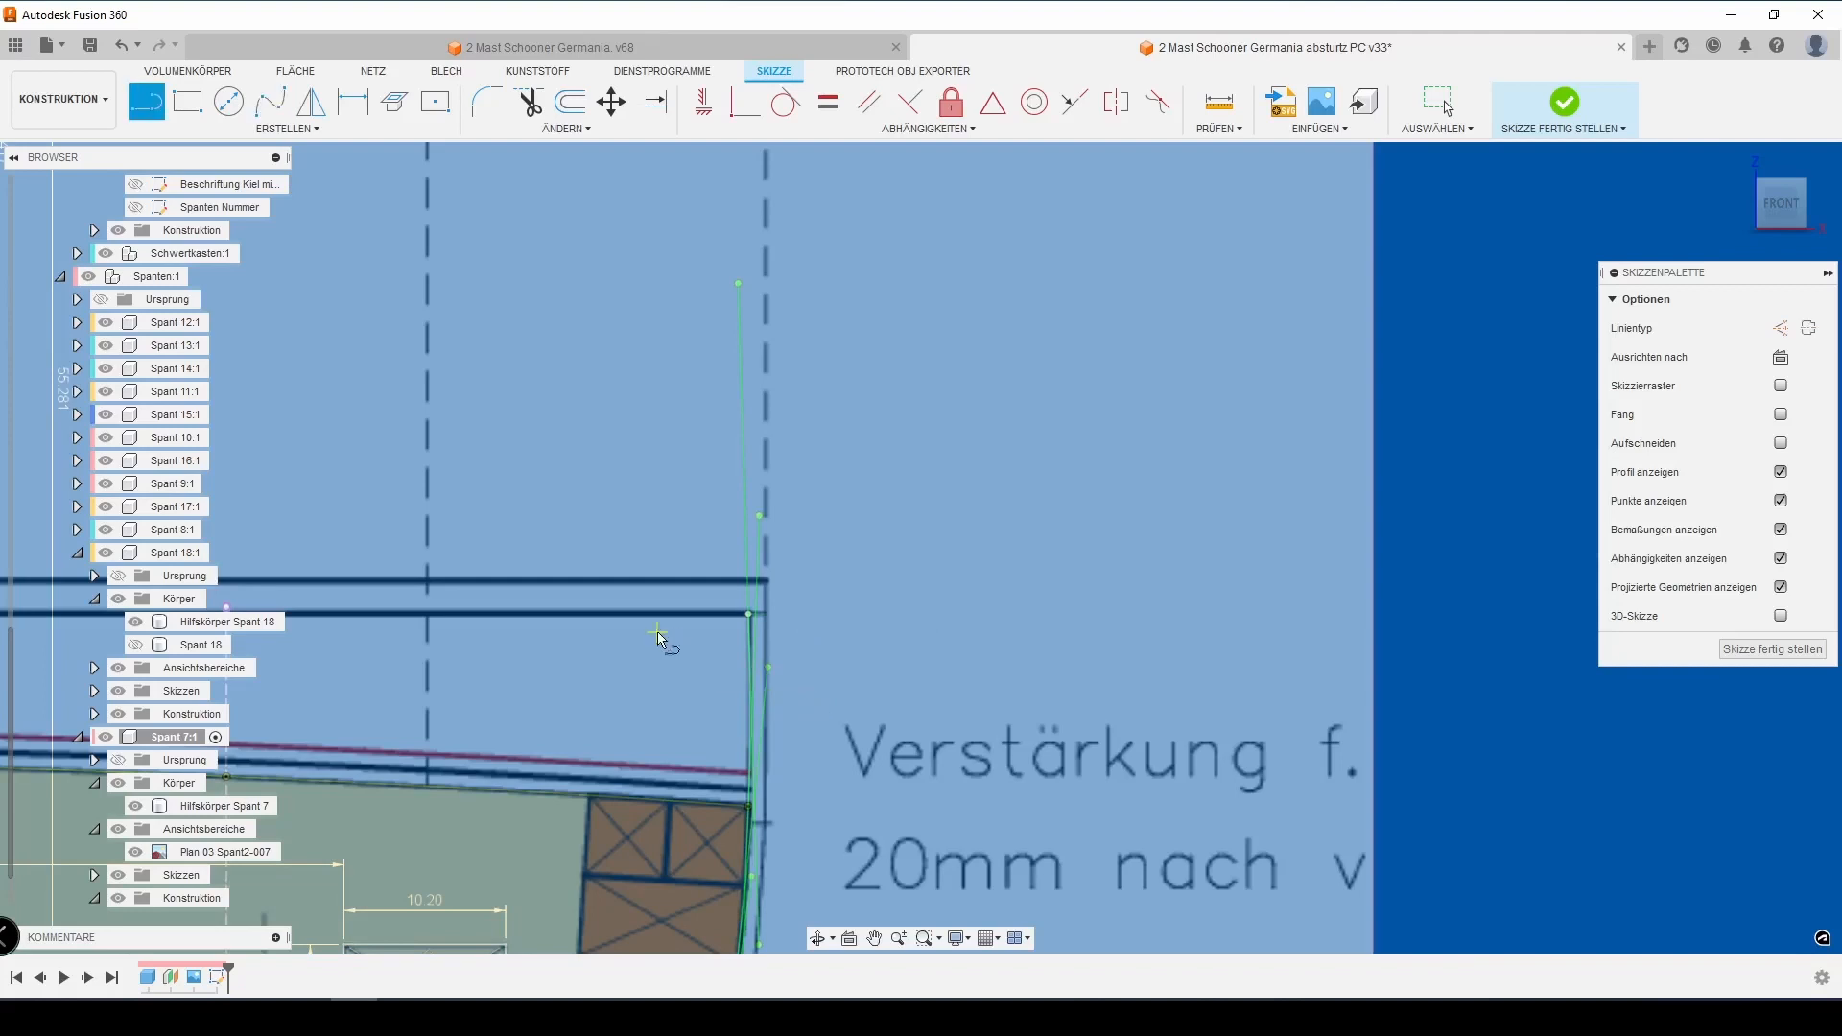
left_click(748, 614)
key("Return")
key("Escape")
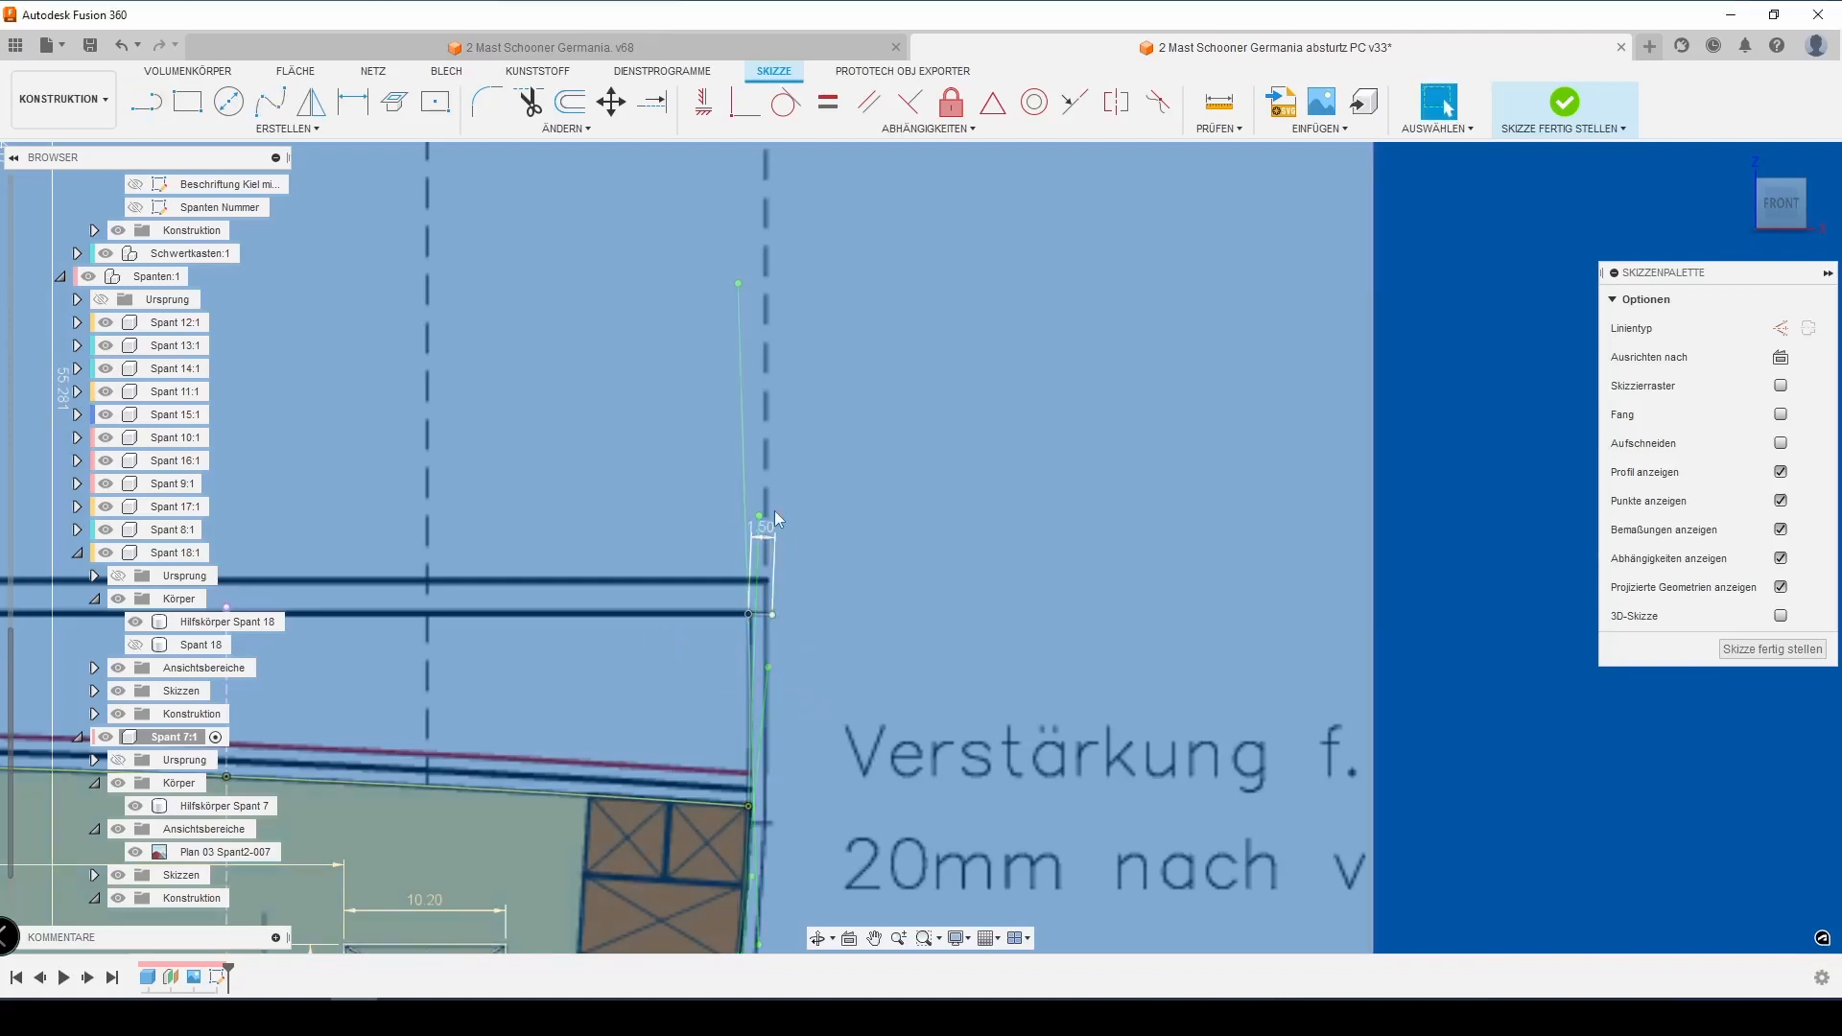
Apply a Fix constraint to the outer hull spline
left_click(750, 655)
key("Escape")
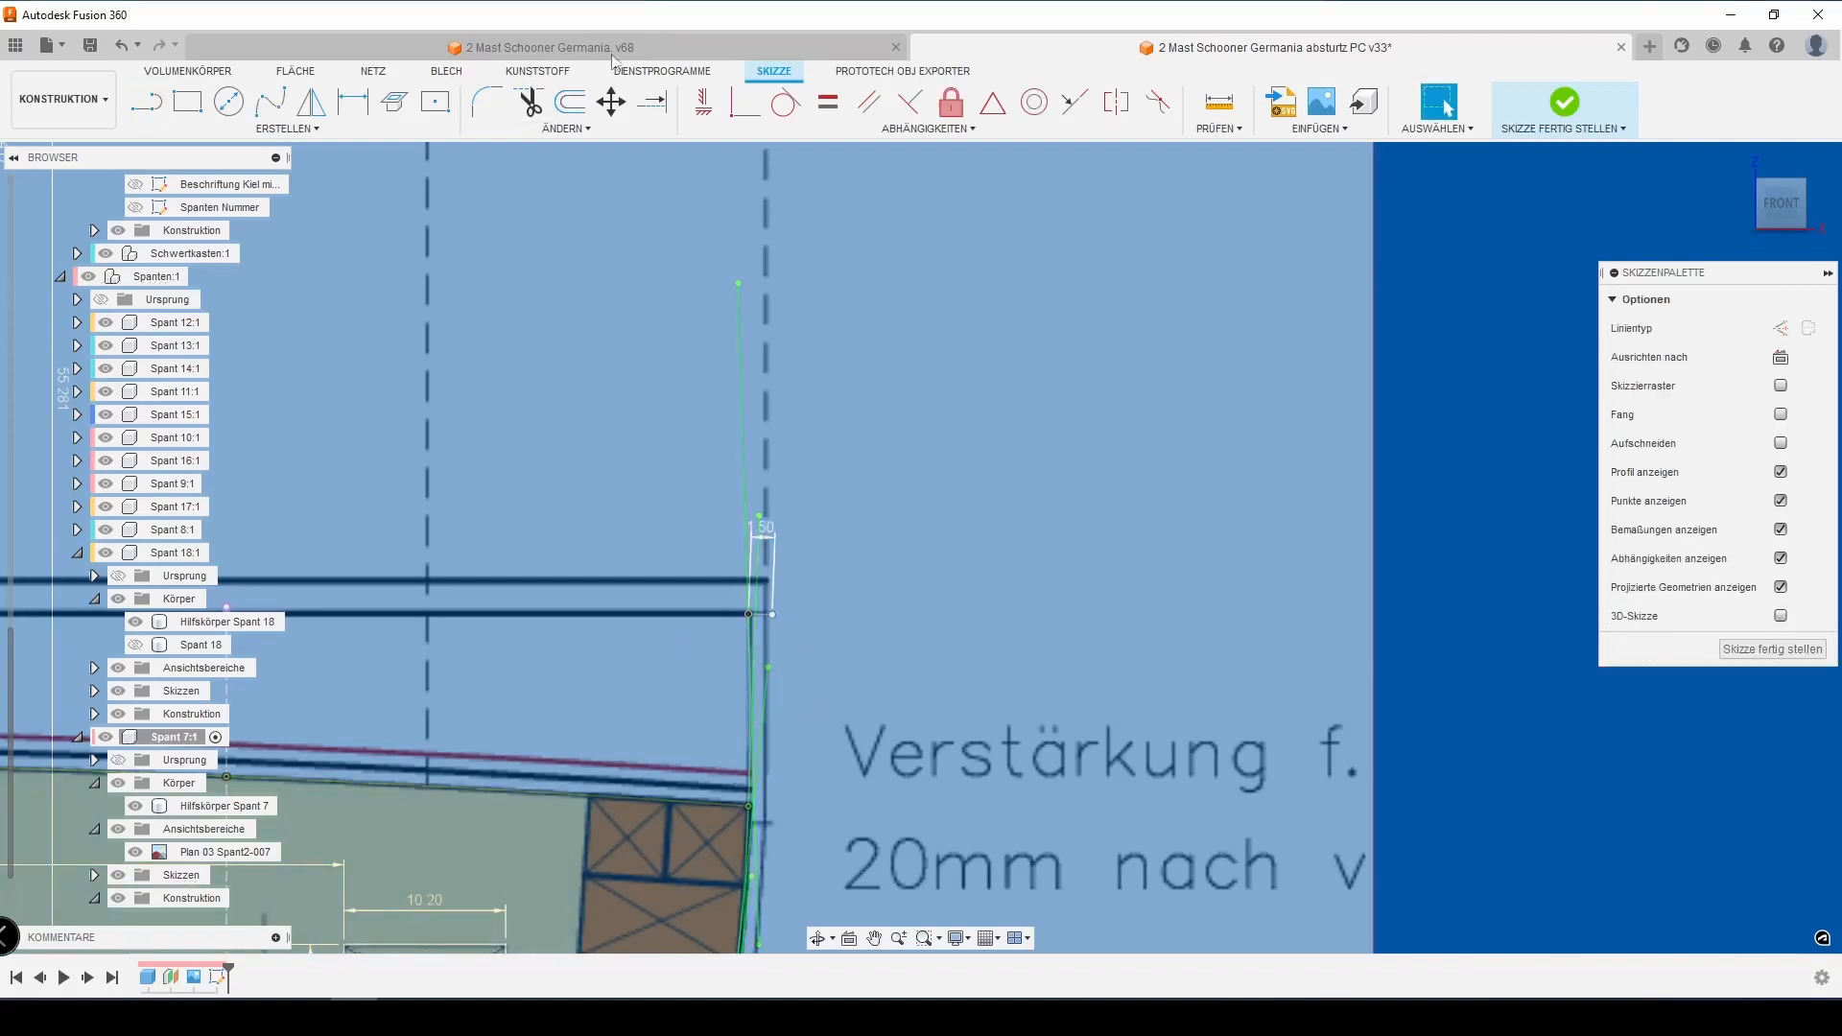
left_click(951, 104)
left_click(747, 906)
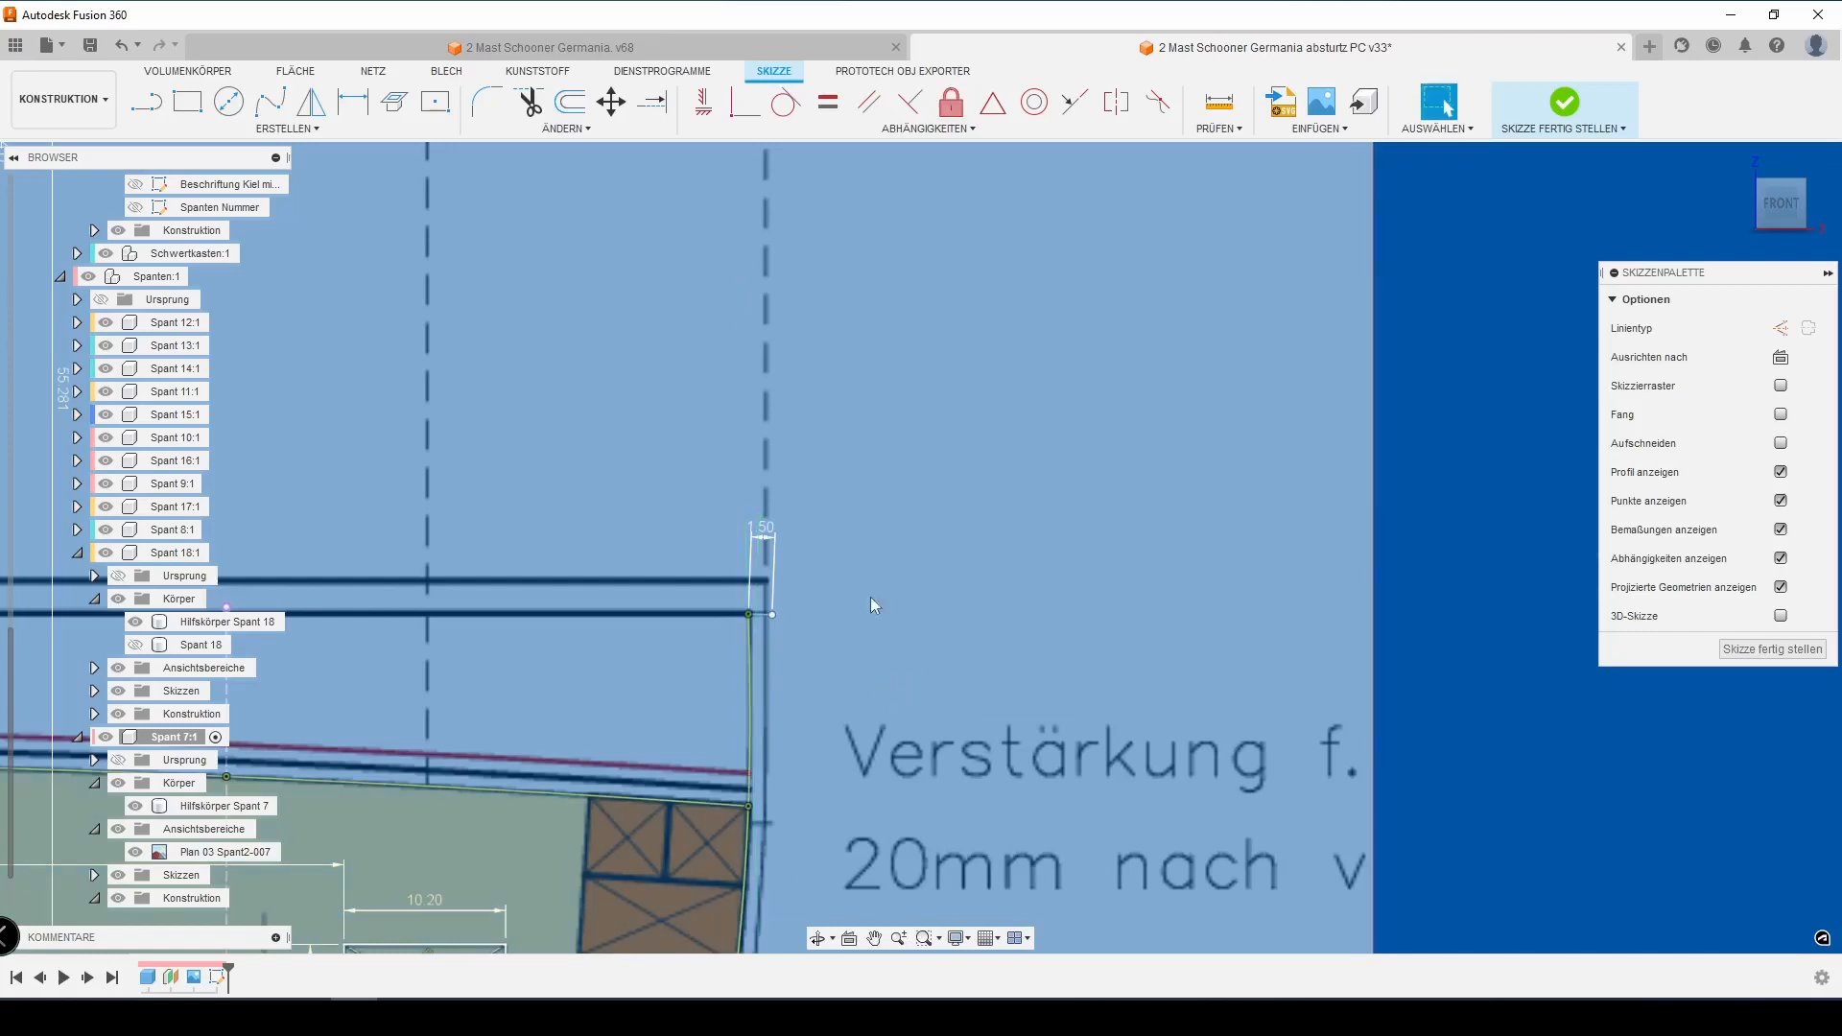
Draw lines from the 1.5 mm line's outer end up to the reference line, 20 mm inward and down to the deck curve, constraining the last one vertical
key("l")
left_click(771, 613)
scroll(767, 614, "down", 2)
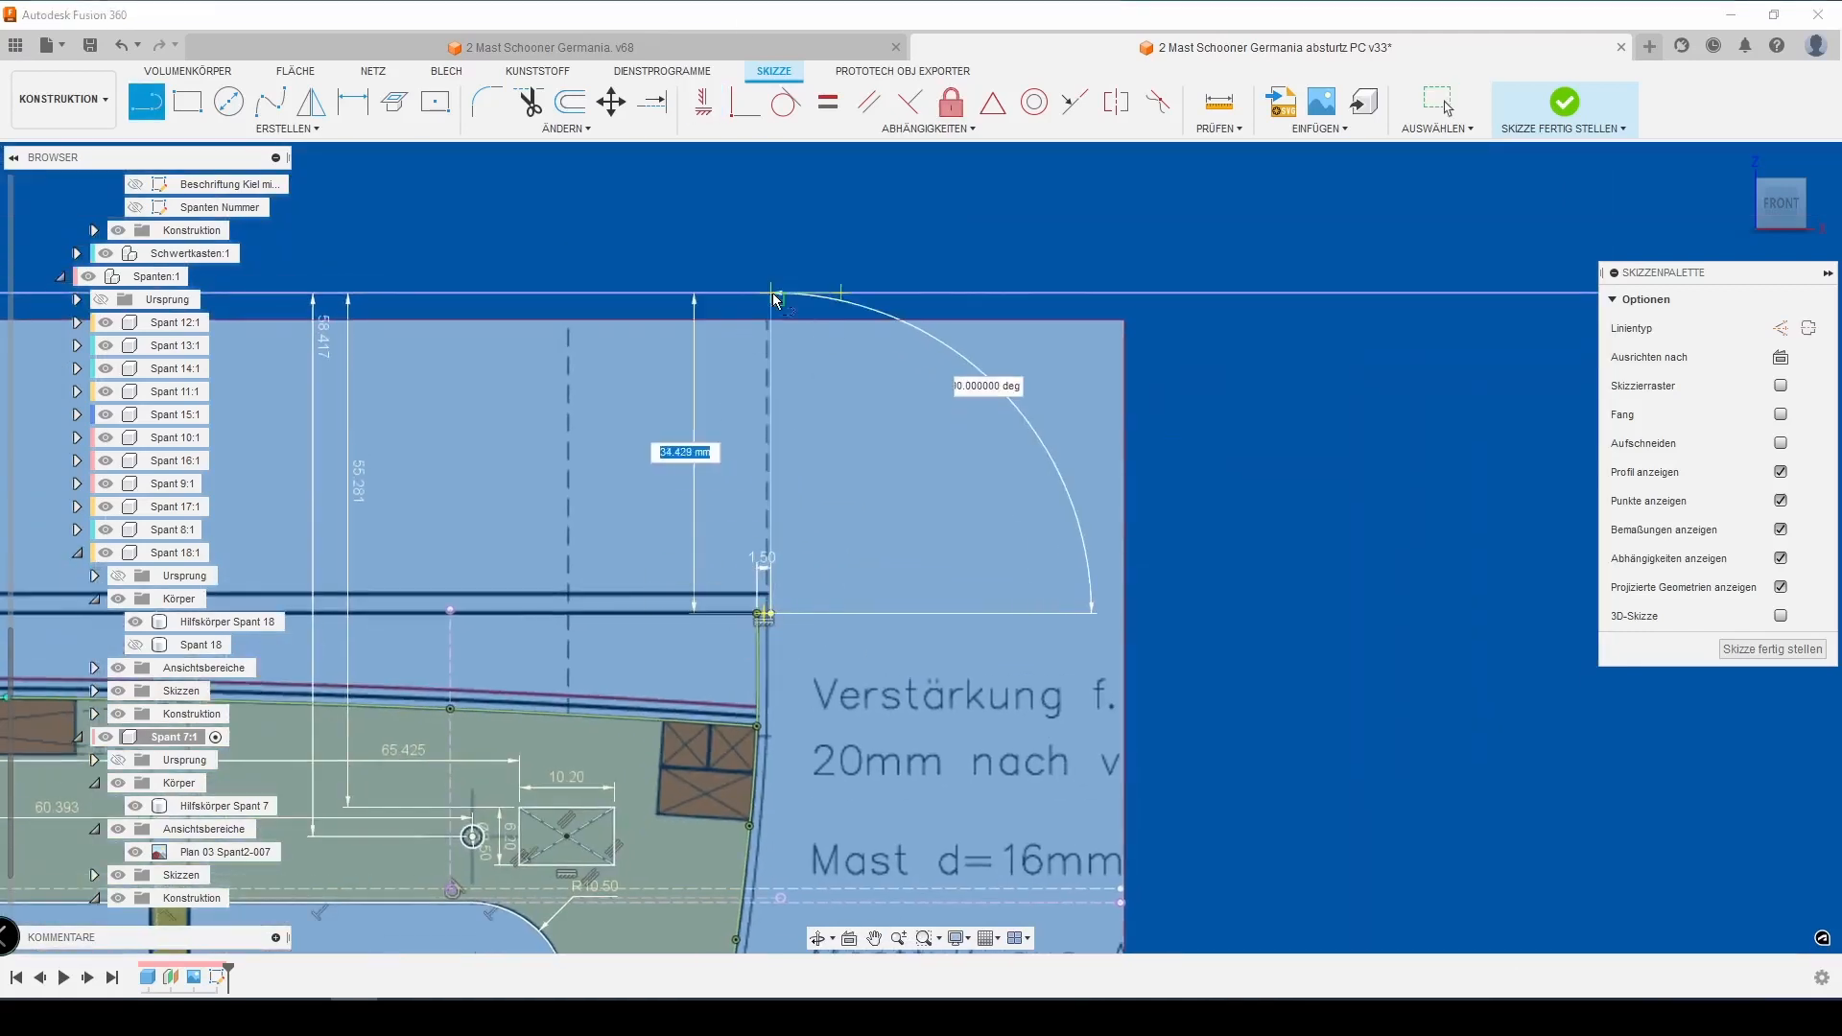
type("20")
key("Return")
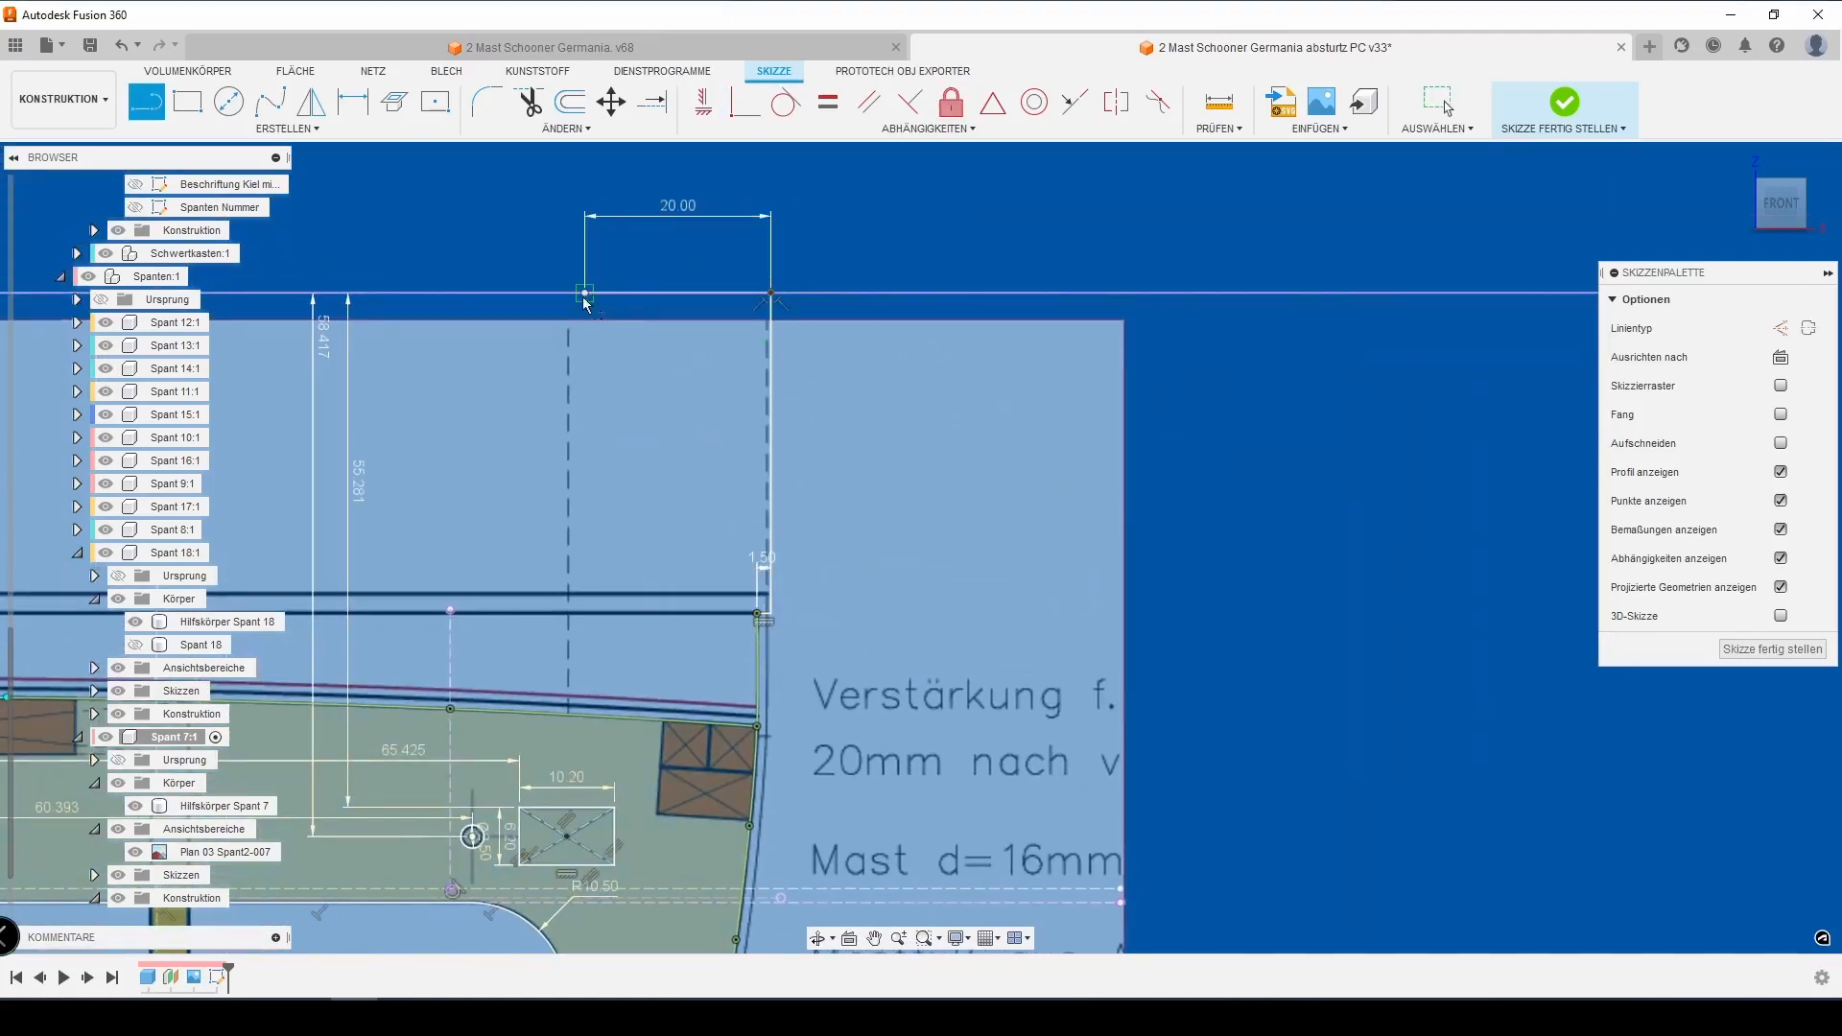
double_click(602, 719)
key("h")
left_click(591, 436)
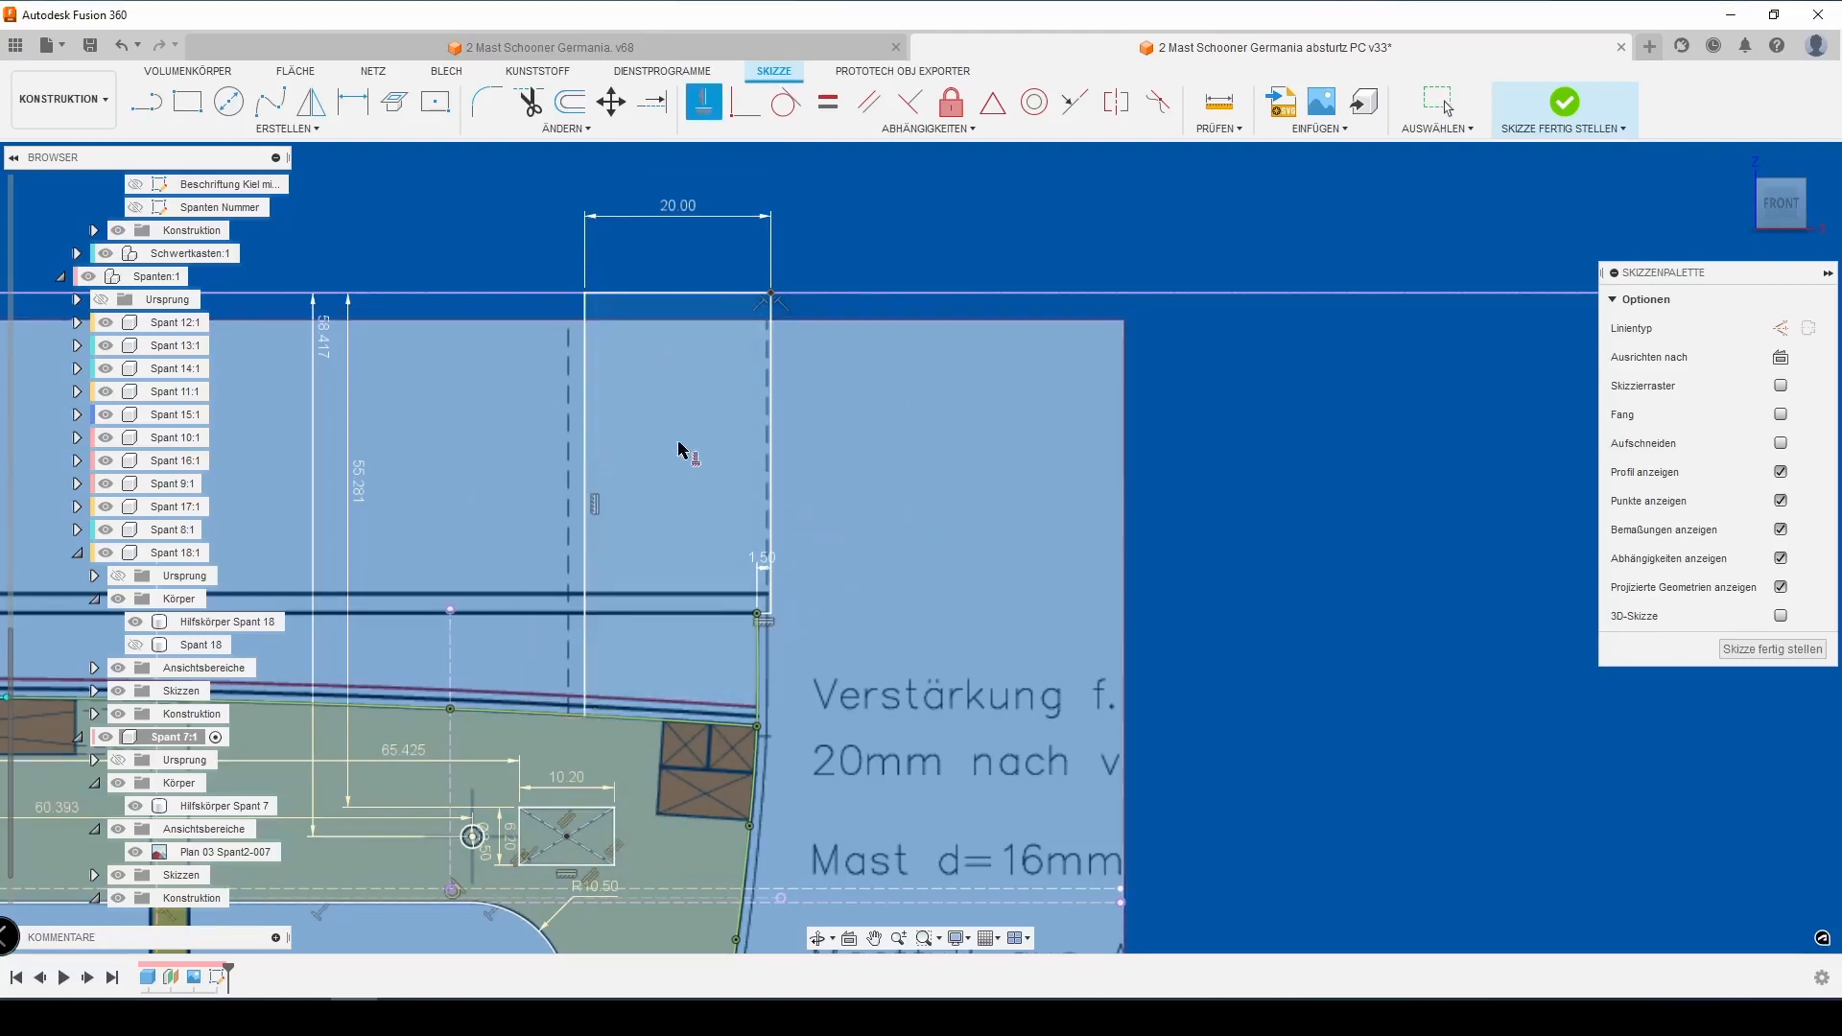
Draw a slanted slot along the deck edge between the two vertical lines of the upper extension
left_click(287, 128)
mouse_move(230, 266)
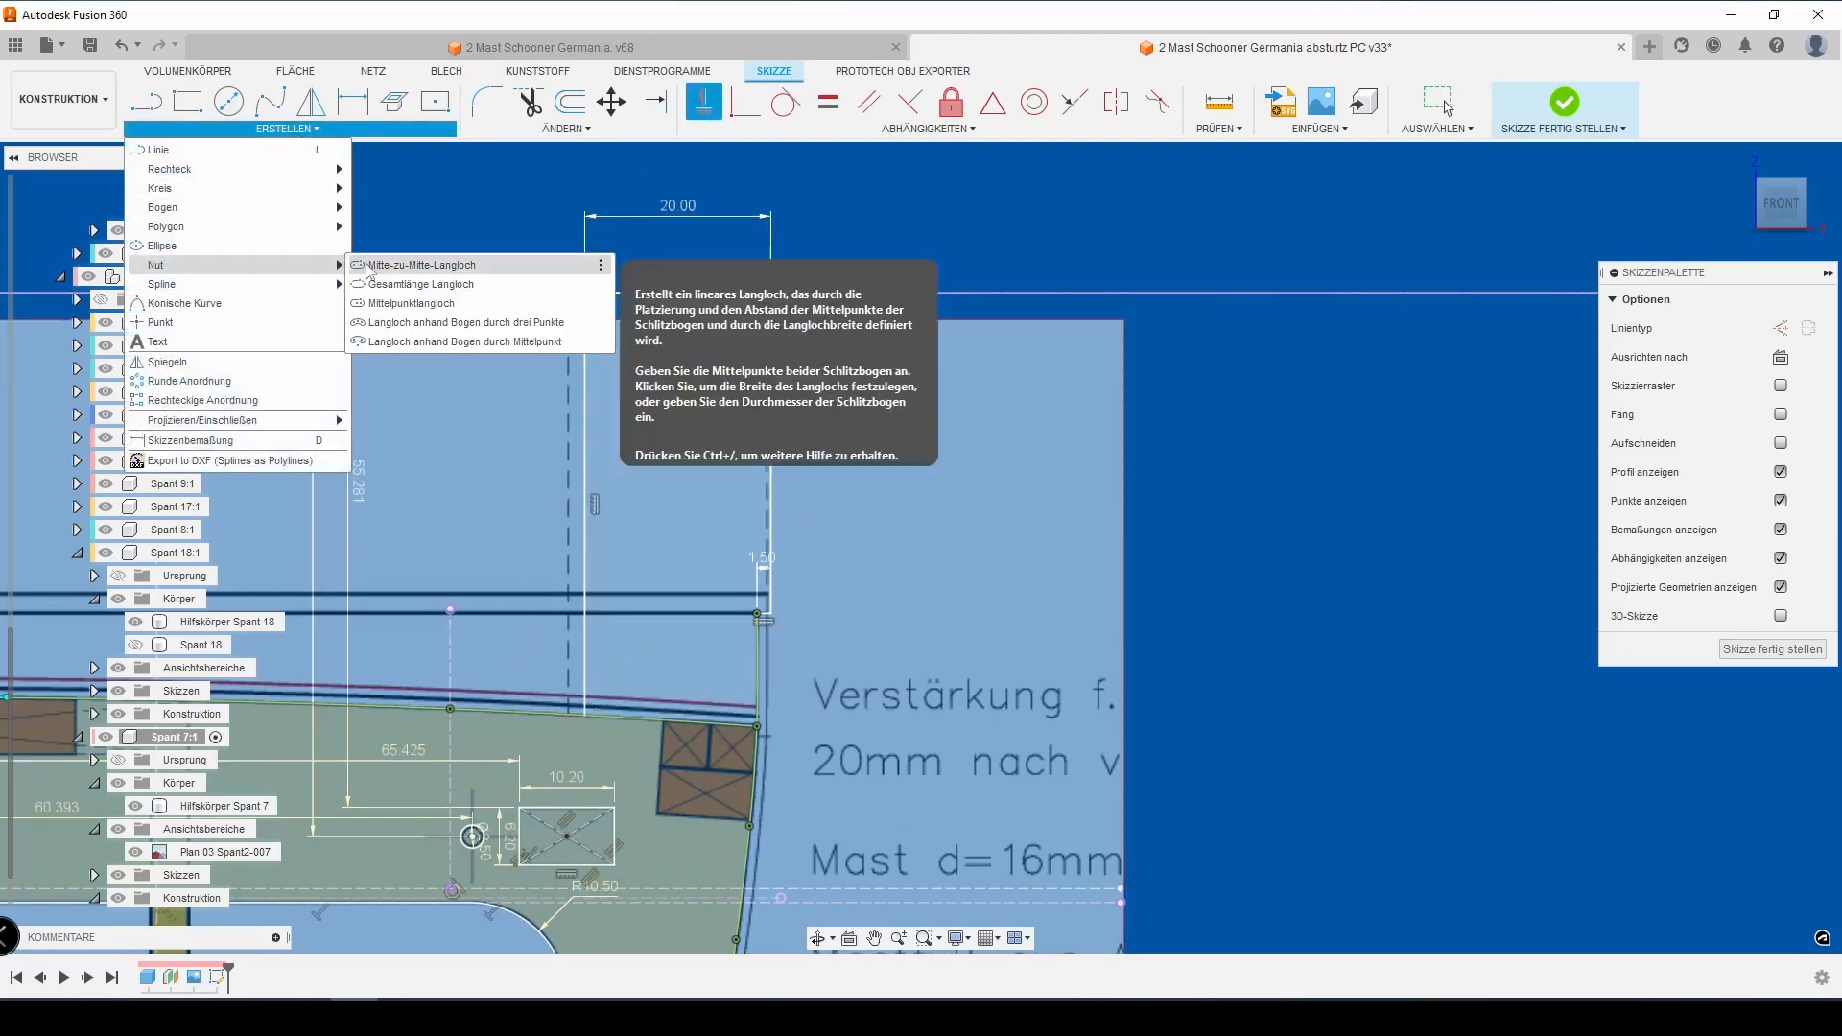
left_click(393, 304)
scroll(643, 687, "up", 2)
scroll(637, 694, "up", 3)
left_click(588, 740)
left_click(930, 763)
left_click(896, 739)
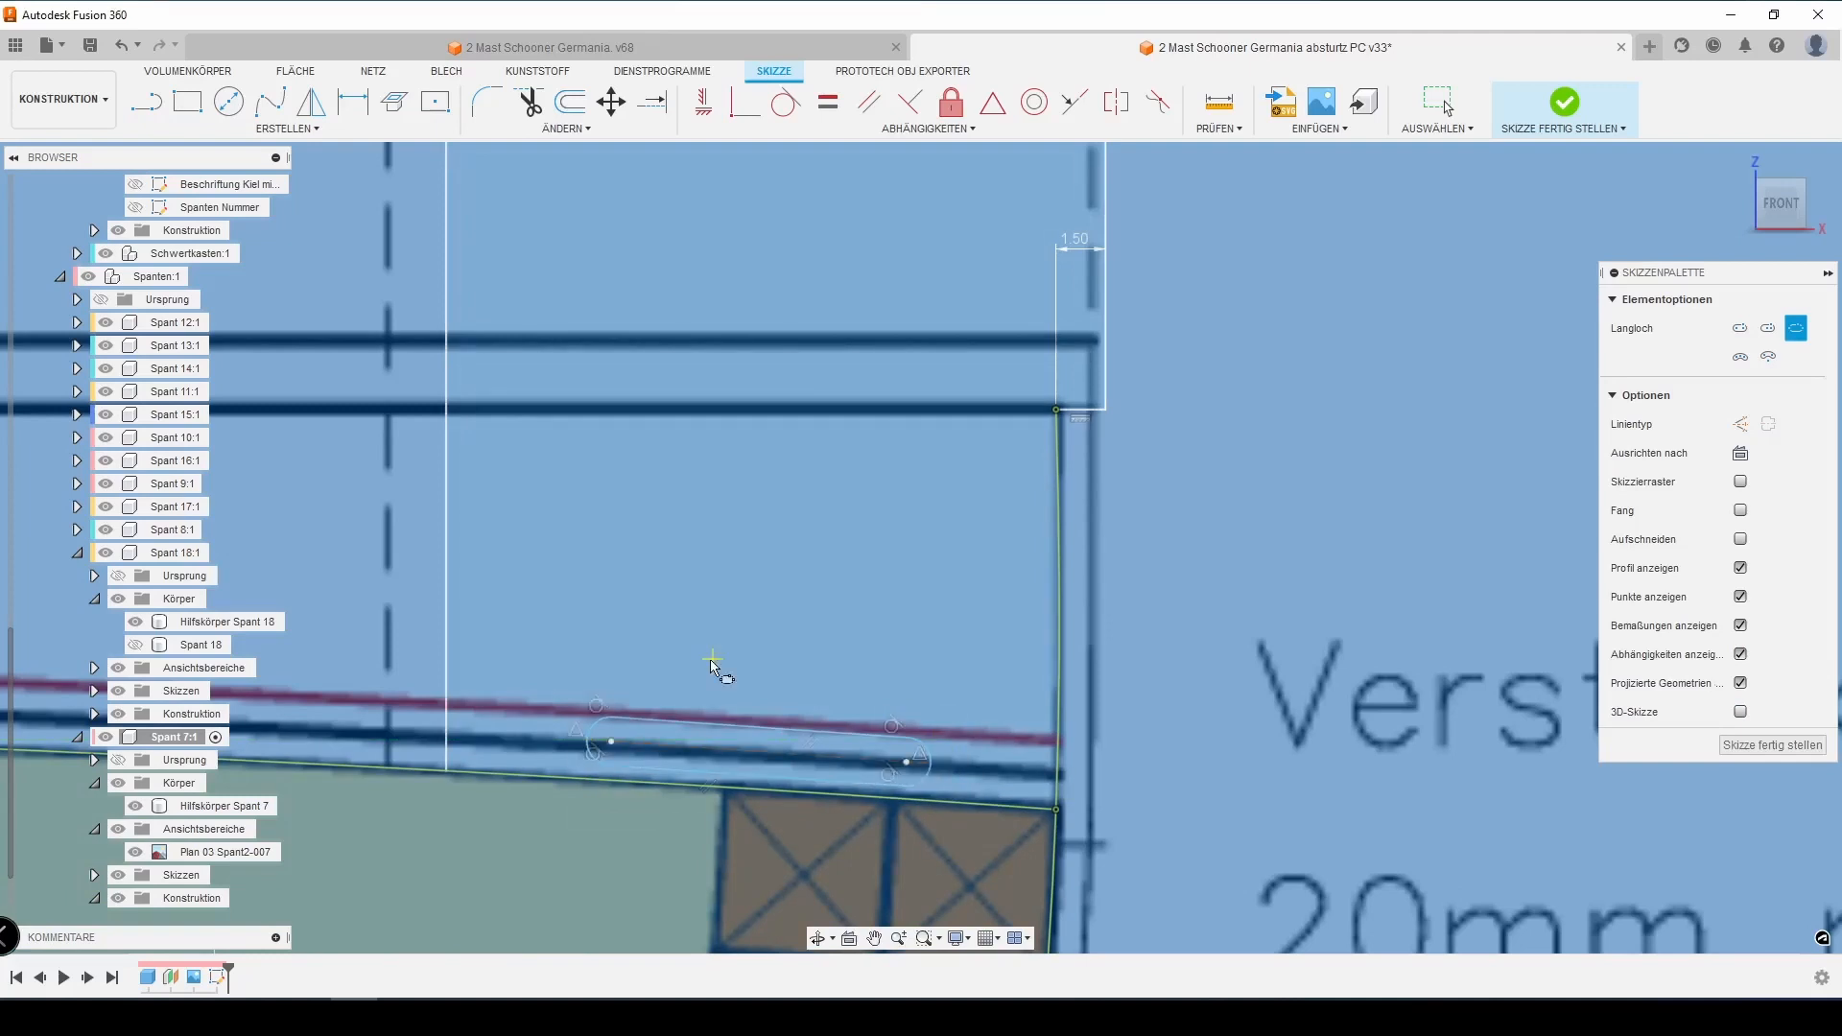
Dimension the slot's centreline 1 mm from the deck curve and 1 mm from the slot's upper side
key("d")
left_click(651, 746)
left_click(595, 779)
left_click(581, 830)
type("1")
key("Return")
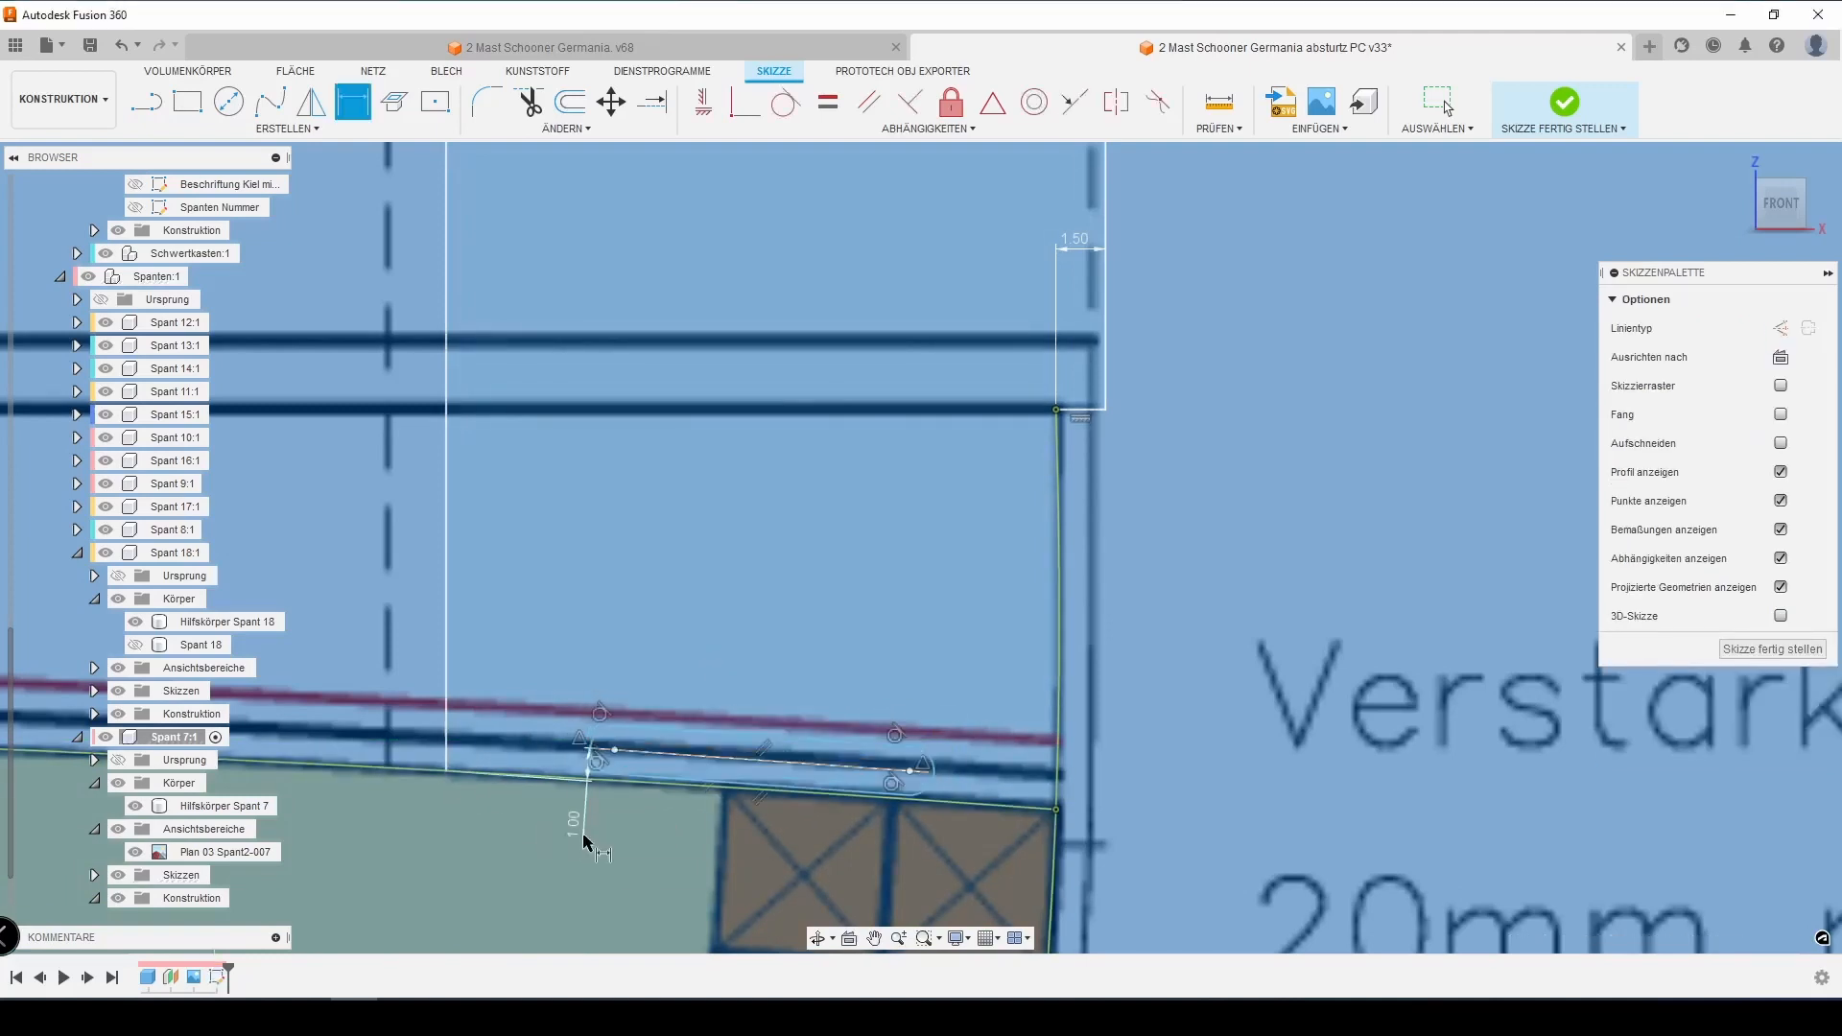
left_click(674, 754)
left_click(683, 732)
left_click(690, 657)
type("1")
key("Return")
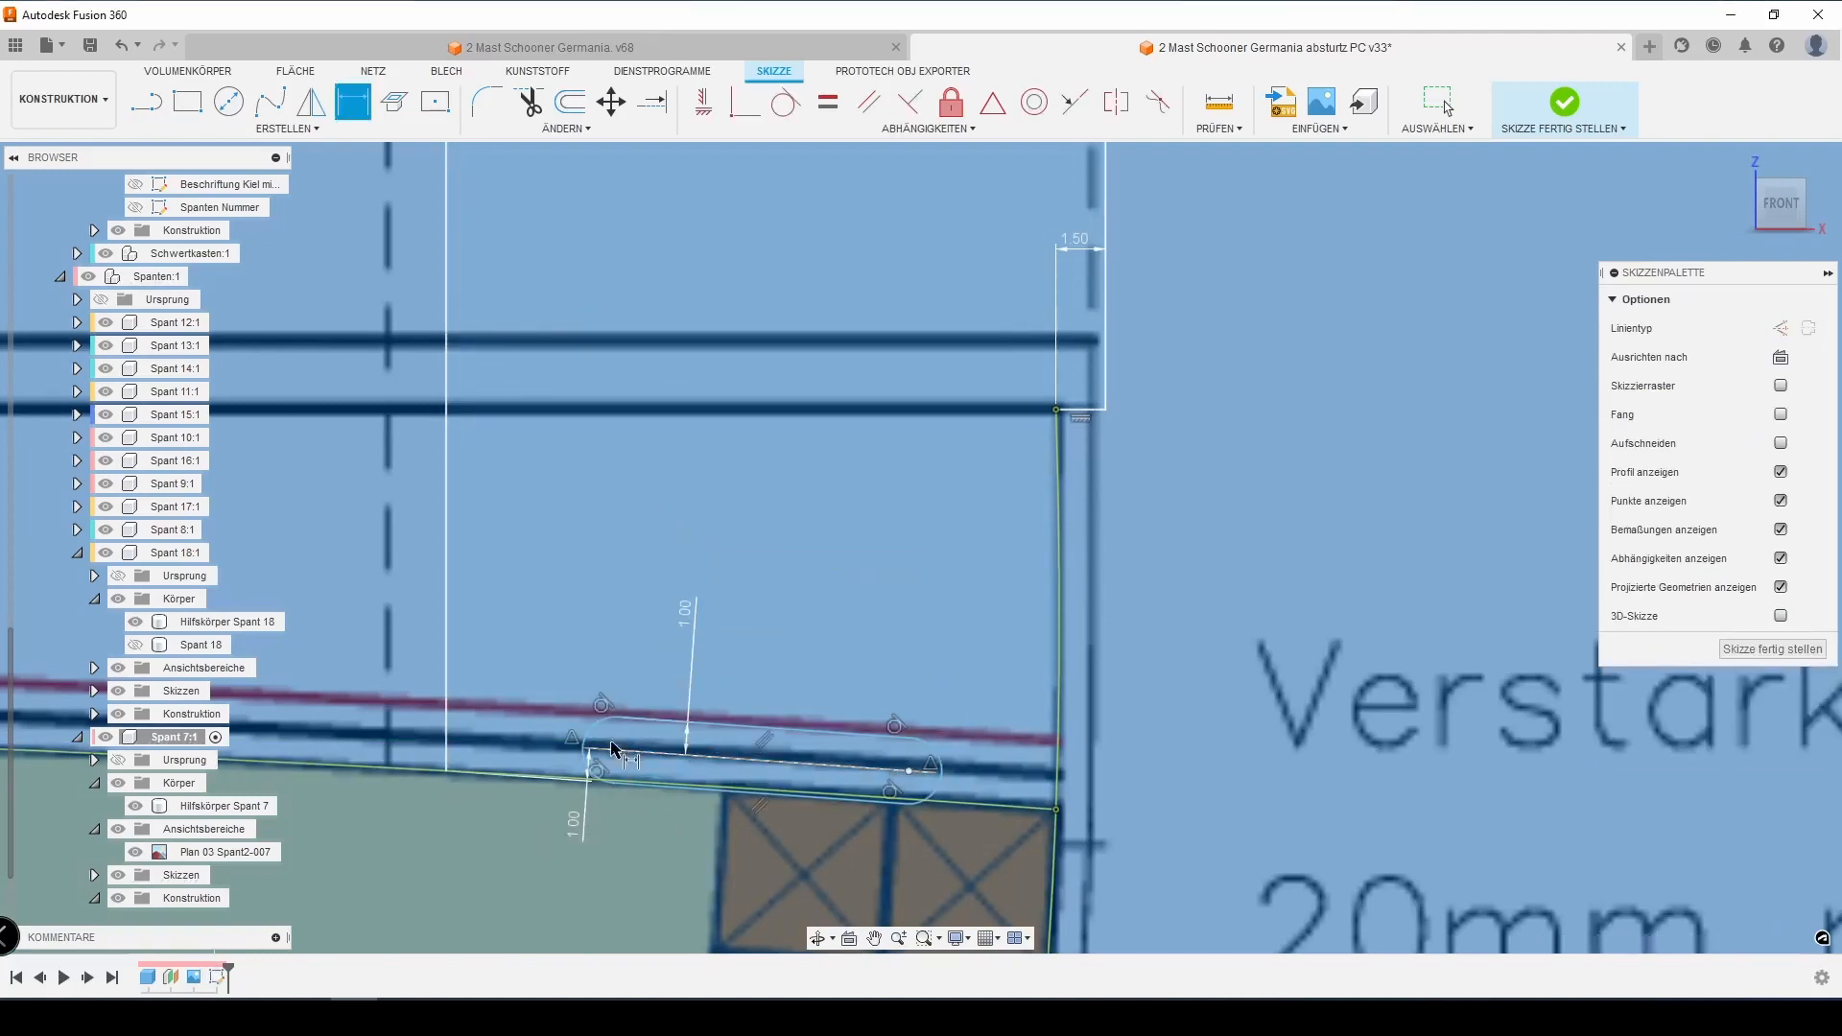
Dimension the slot's inner and outer arc centres 4 mm from the adjacent vertical lines
left_click(589, 747)
left_click(446, 764)
left_click(523, 593)
type("4")
key("Return")
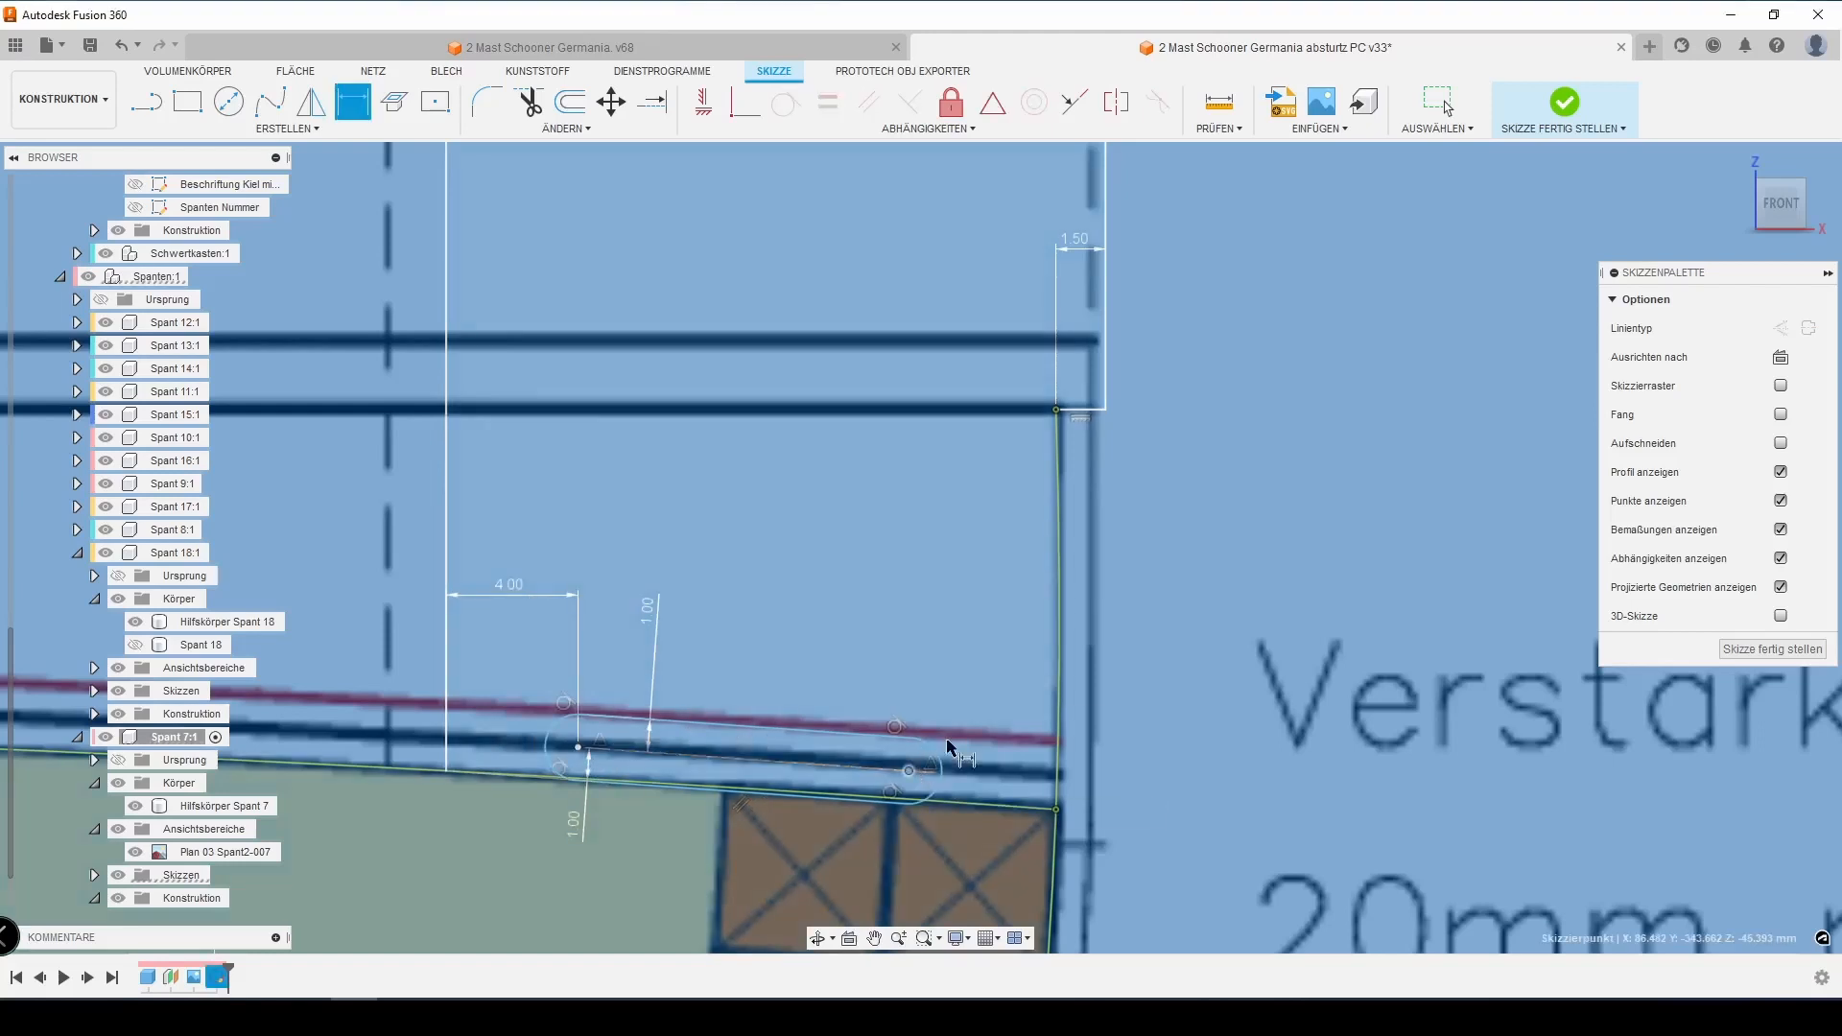
left_click(1104, 404)
left_click(1007, 339)
type("4")
key("Return")
Dimension the angle between the slot's centreline and the inner vertical line as 93.5 degrees
left_click(656, 750)
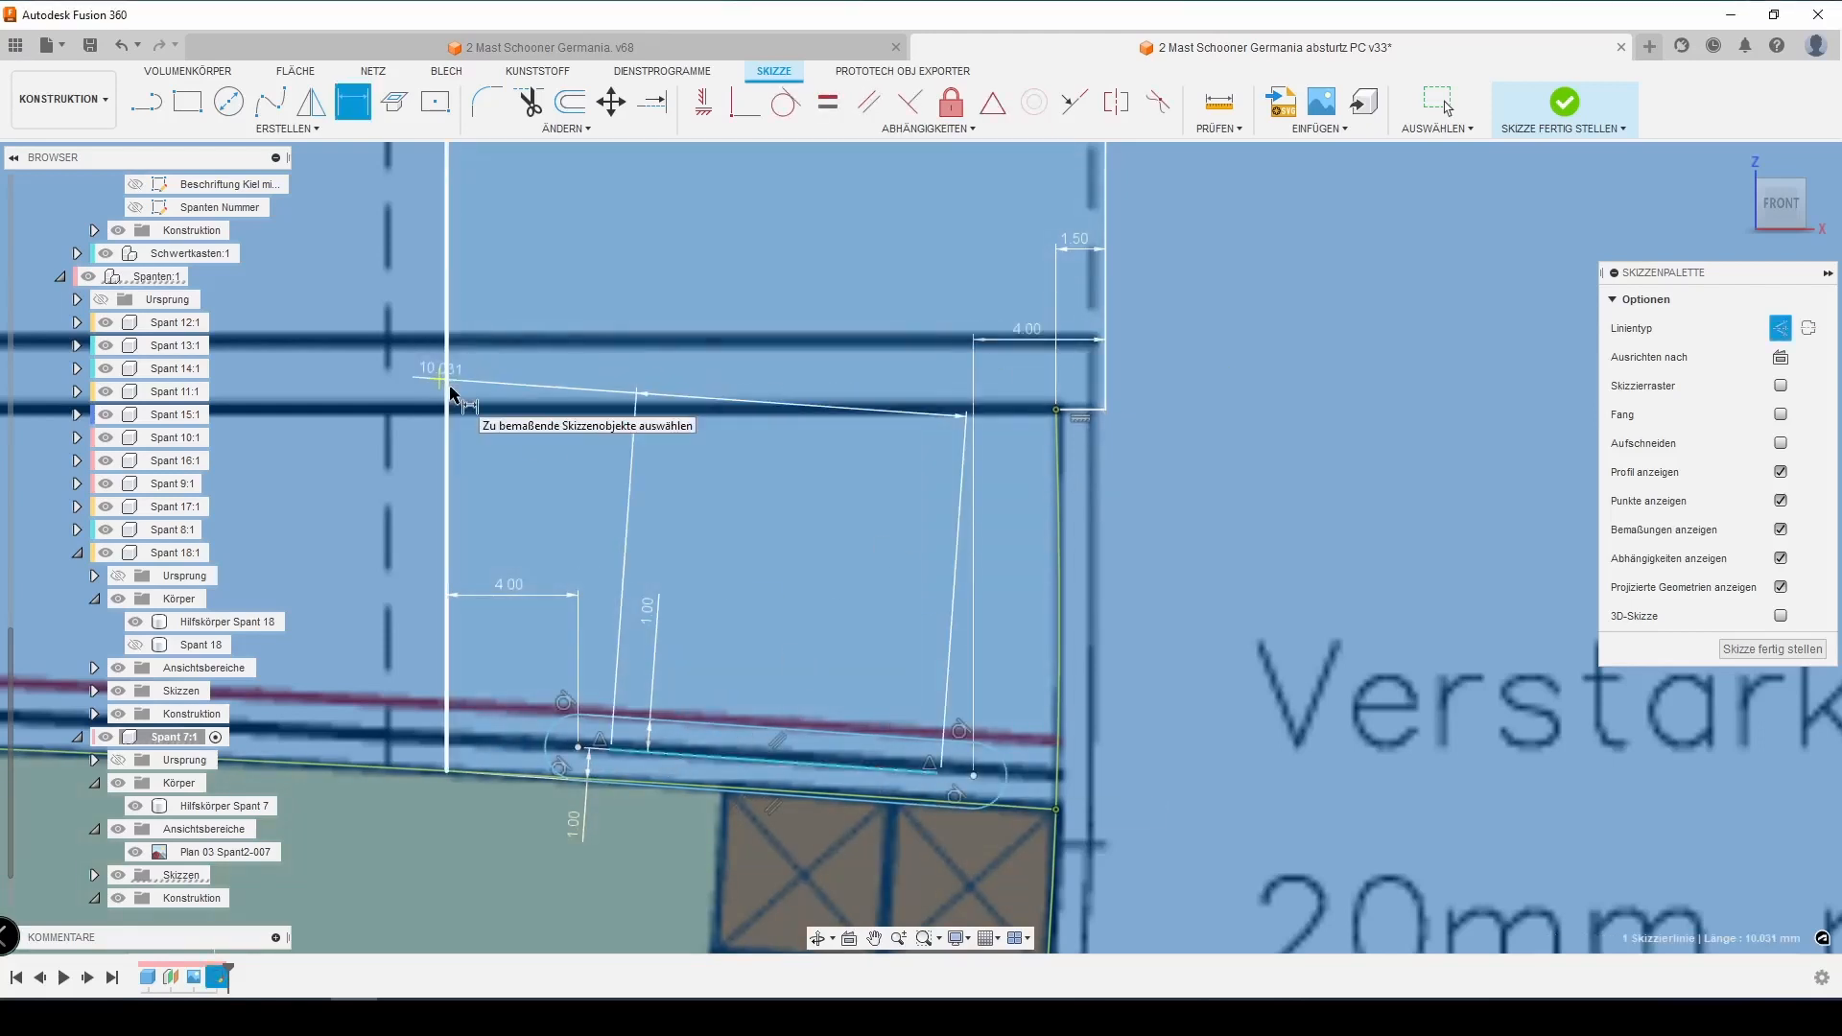
left_click(447, 392)
left_click(704, 487)
type("93")
key("Return")
double_click(704, 487)
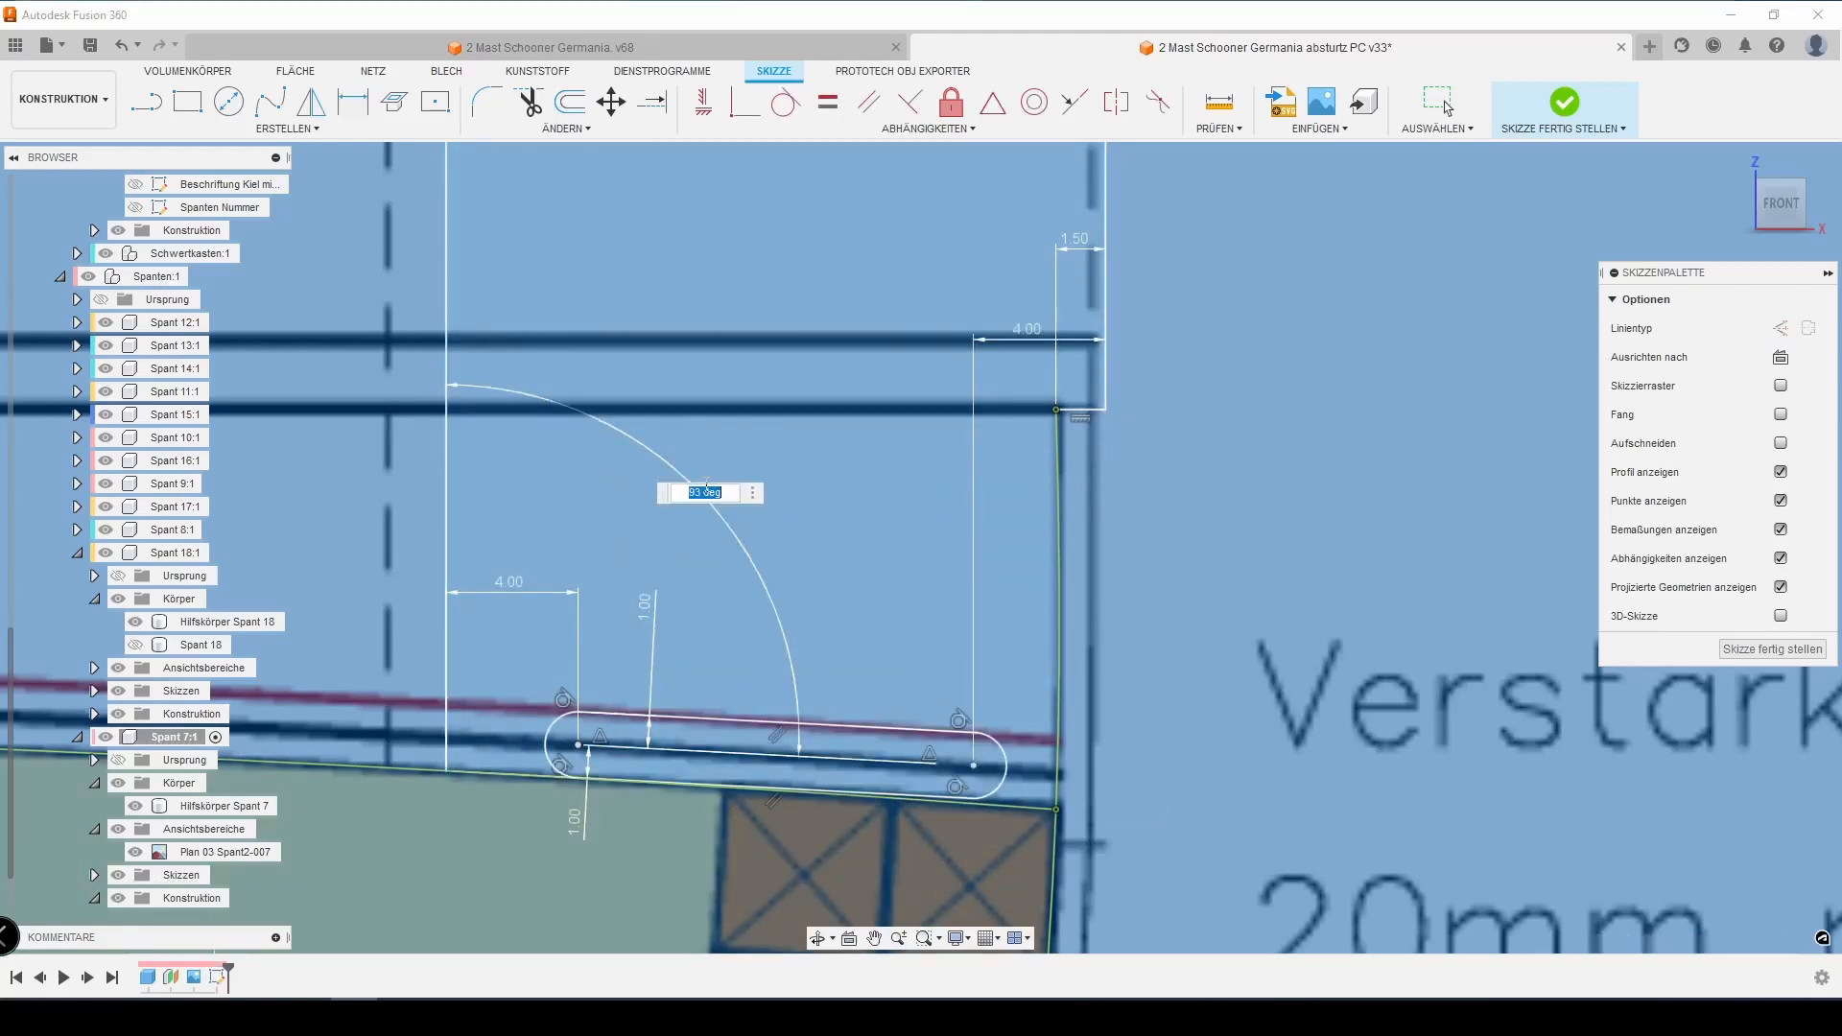
type("93.5")
key("Return")
Outline the brown block beside the mast opening with a 10 mm horizontal lower line and a vertical line up to the deck curve
scroll(707, 526, "down", 6)
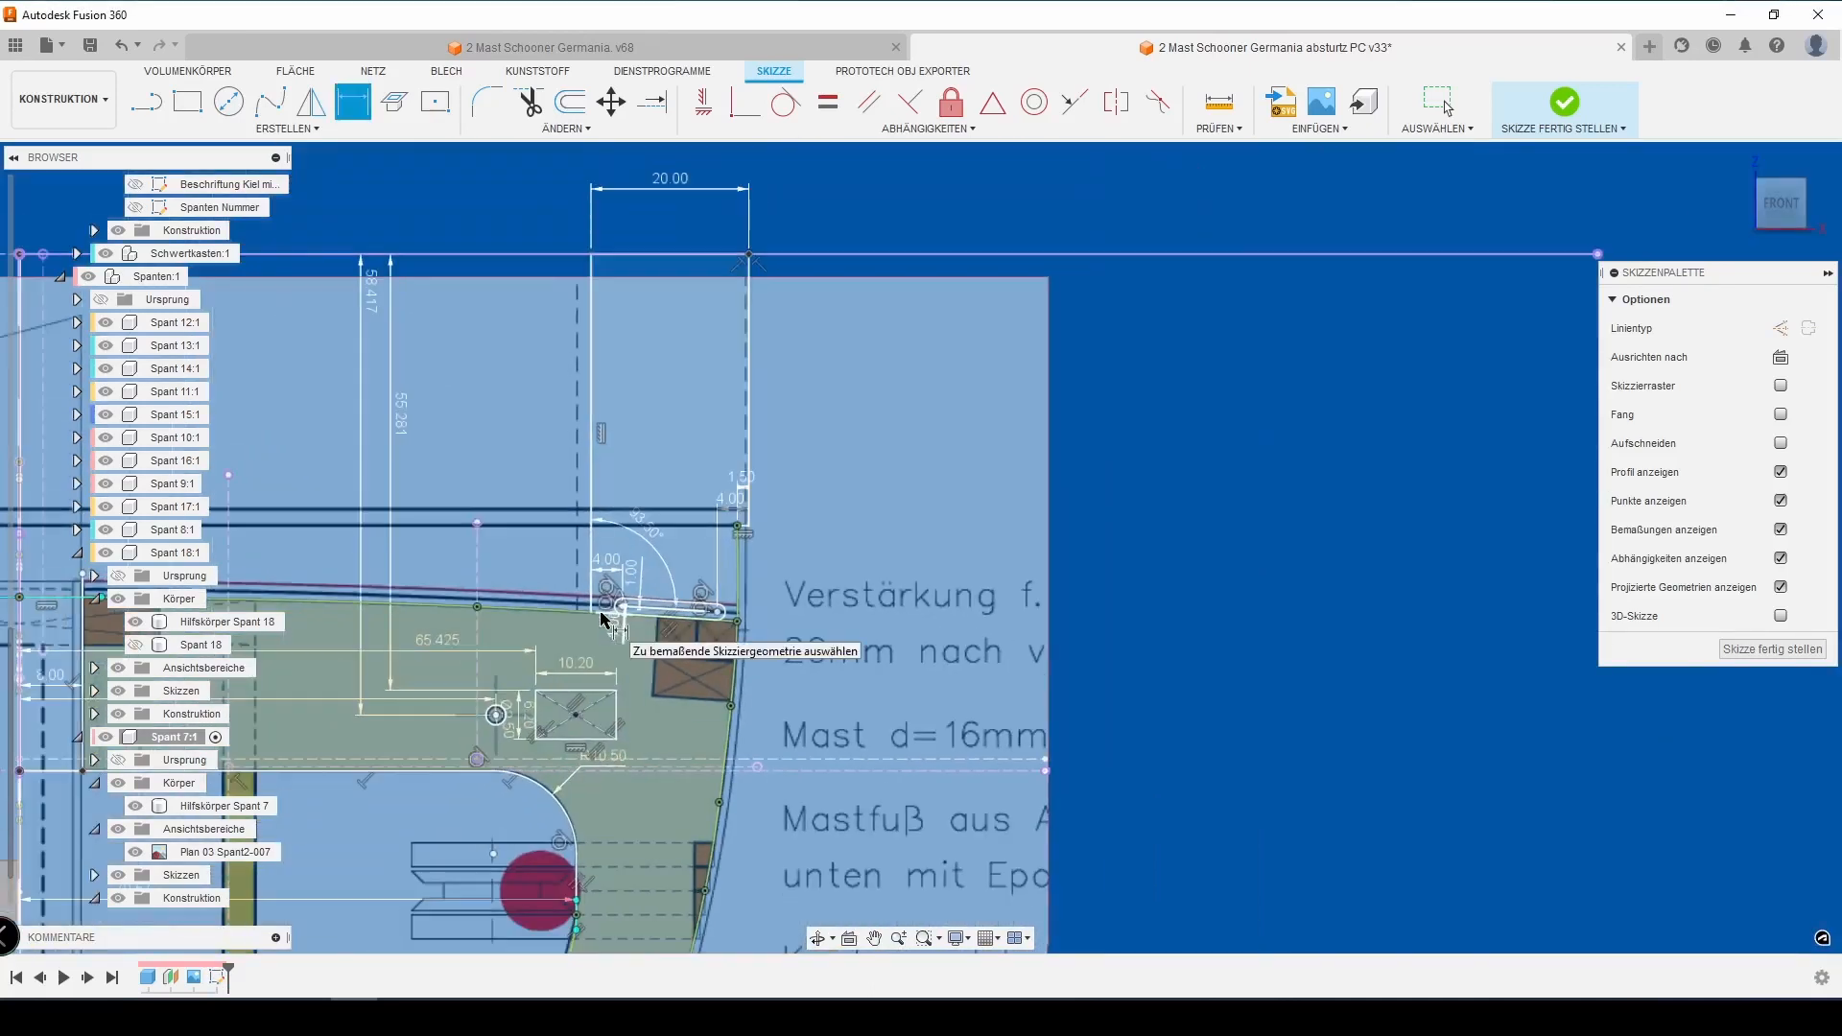
middle_click_drag(609, 626, 747, 491)
scroll(737, 556, "up", 1)
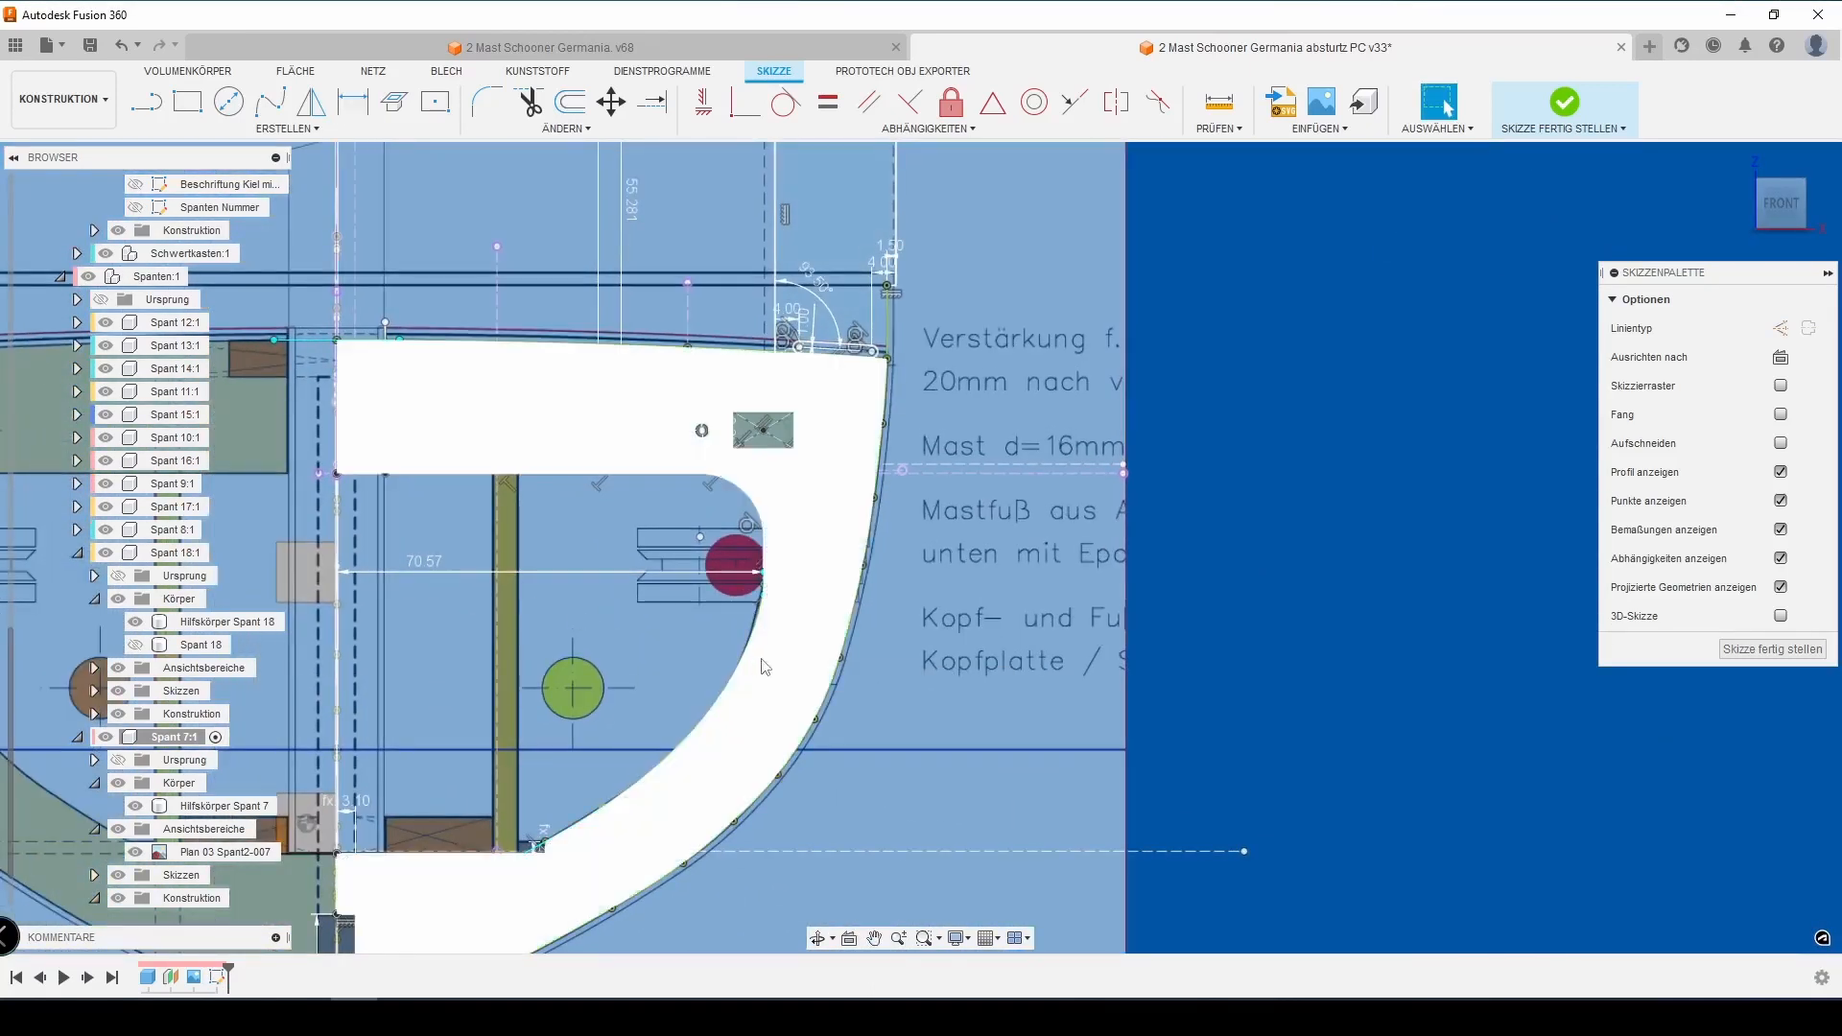
scroll(441, 384, "up", 2)
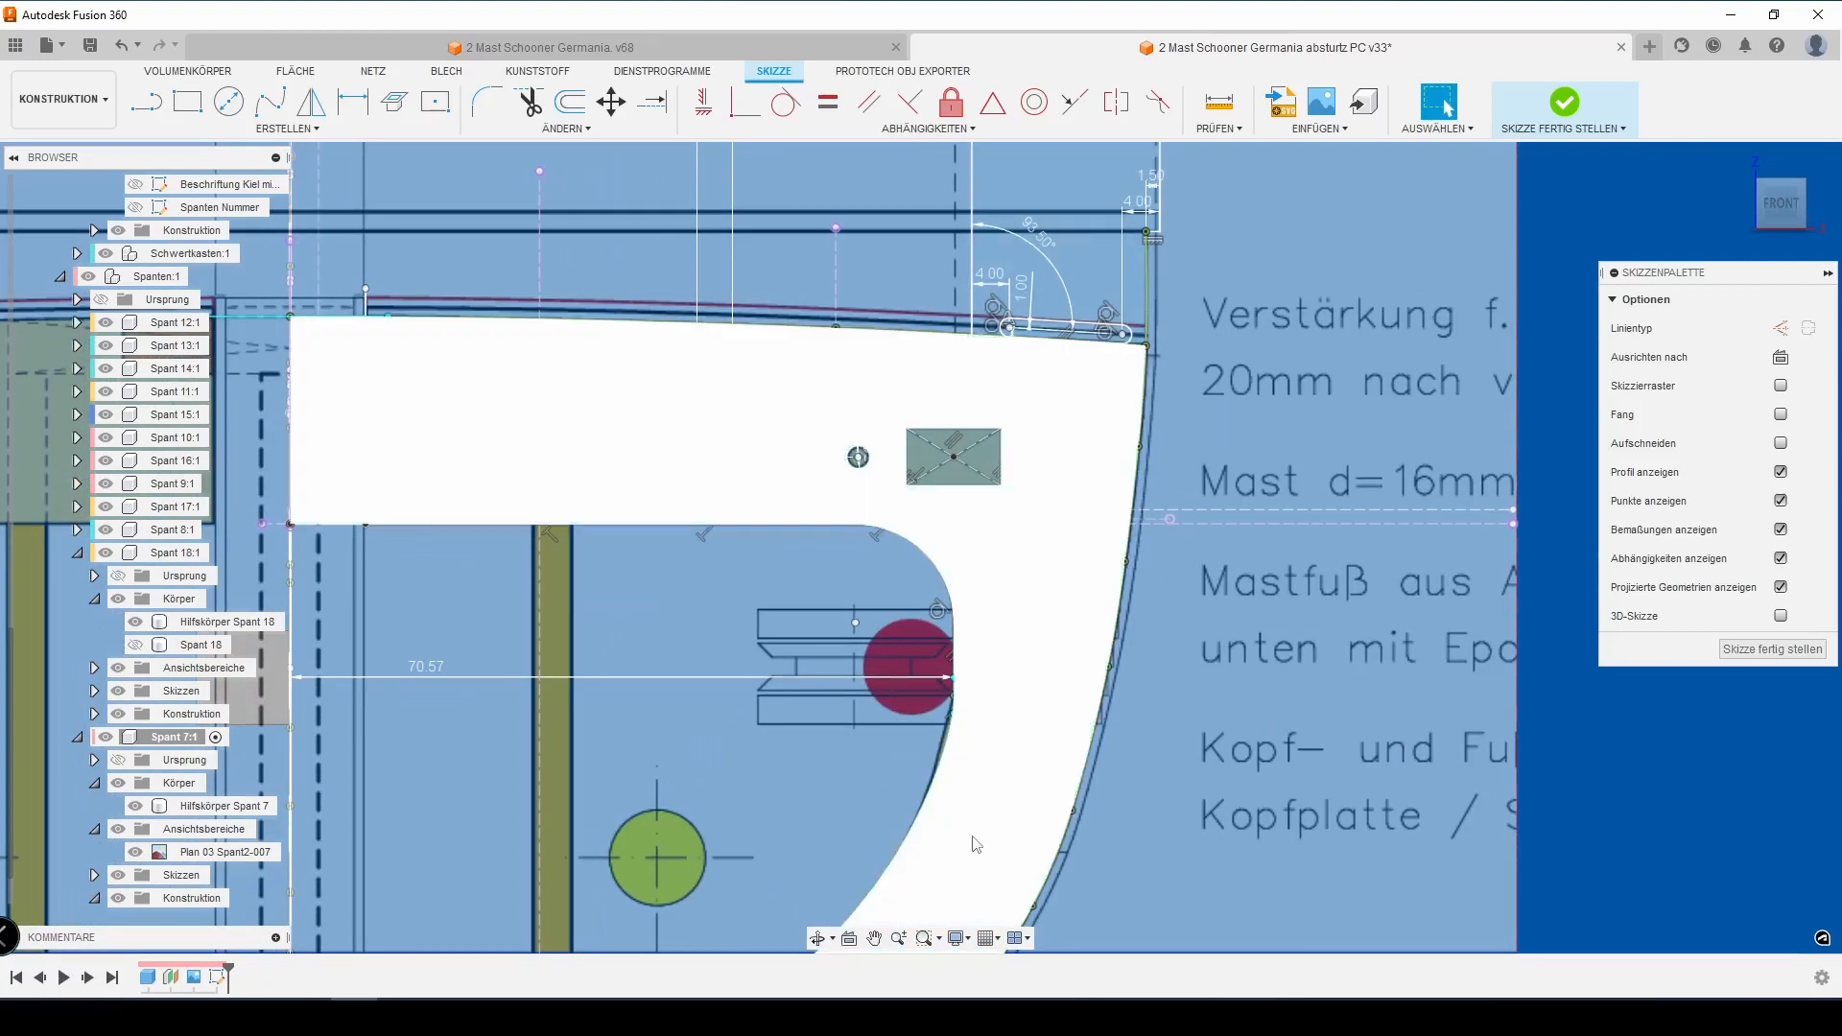
scroll(389, 361, "up", 2)
key("l")
left_click(366, 369)
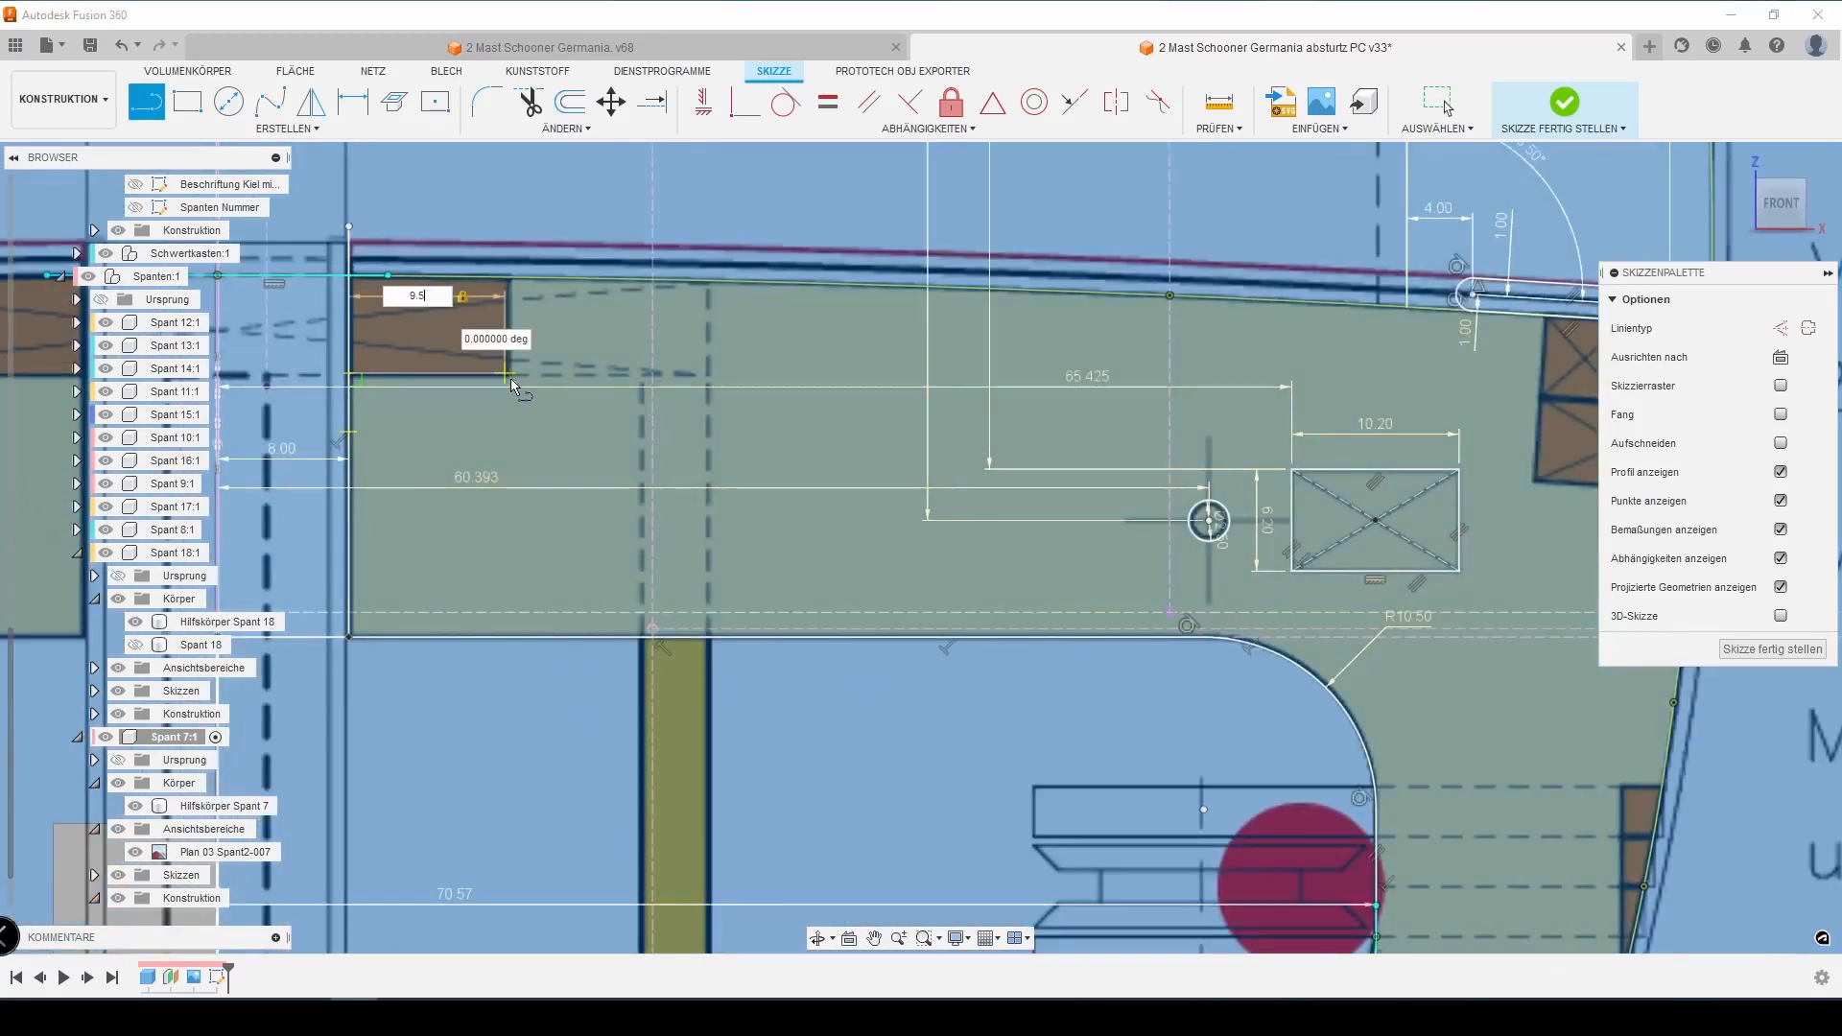
type("10")
key("Return")
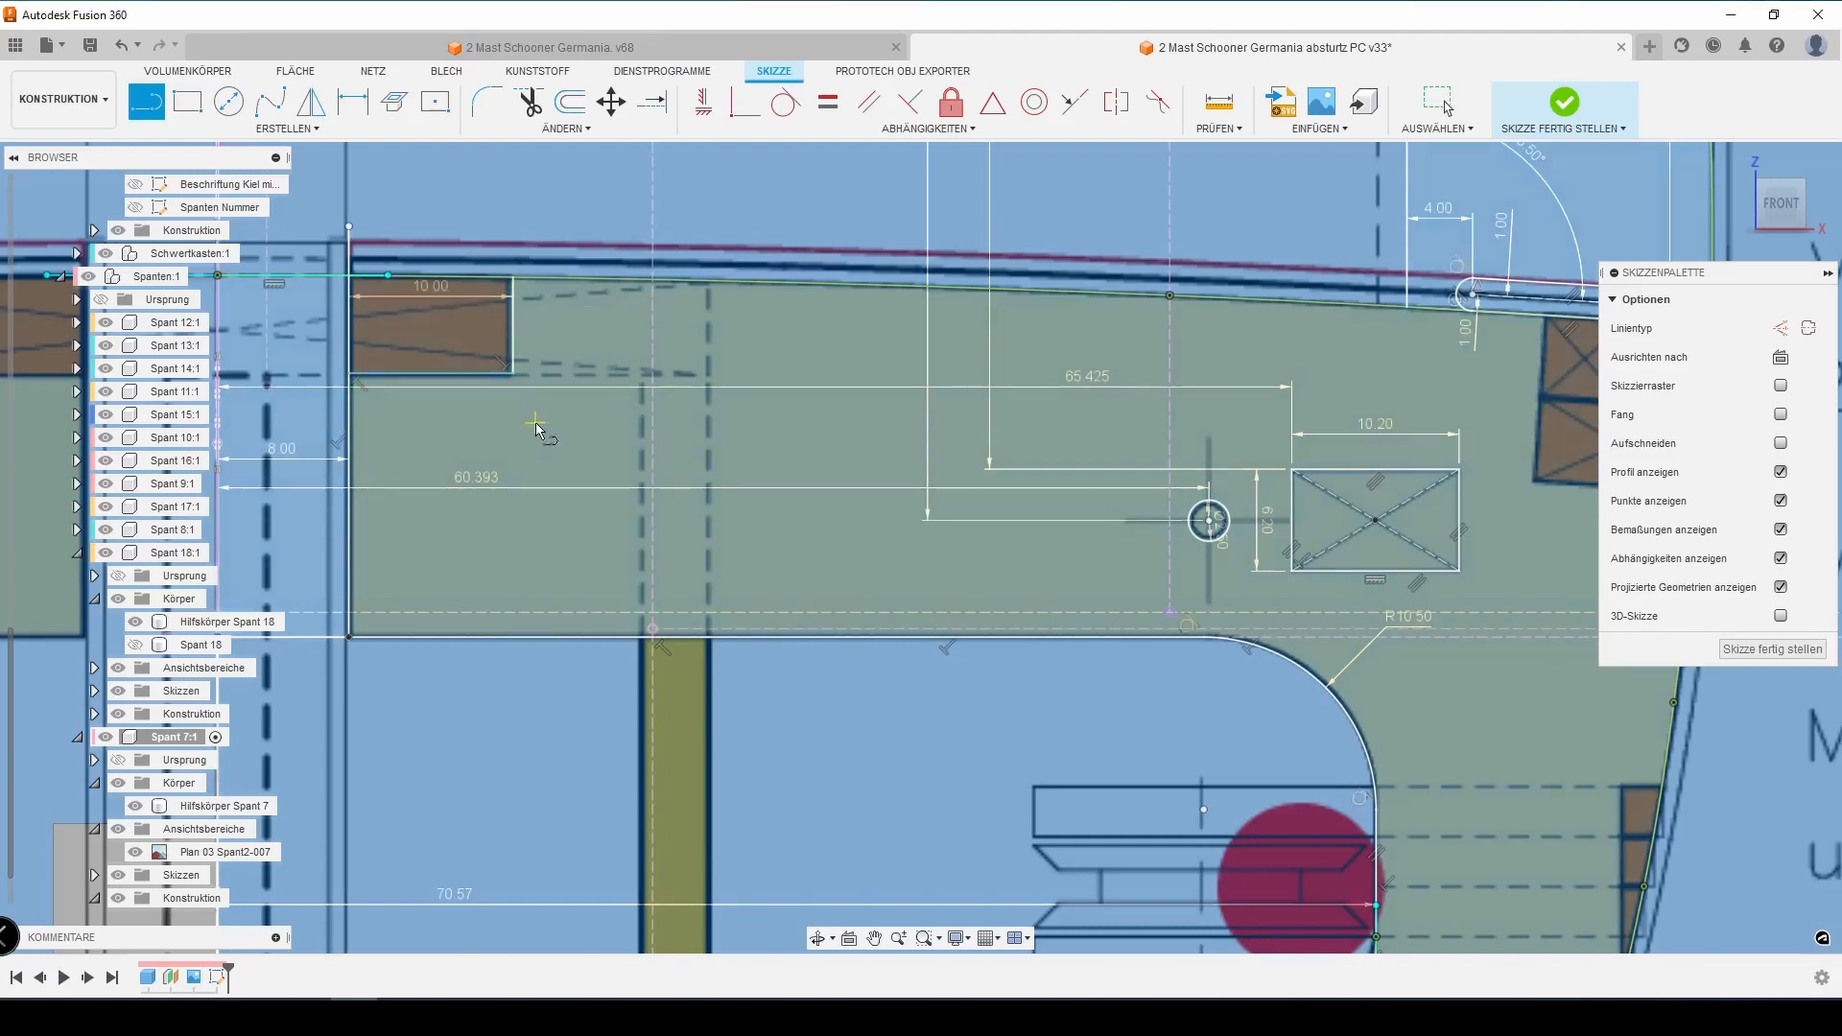
Dimension the height of the block cutout beside the mast opening as 6 mm
key("r")
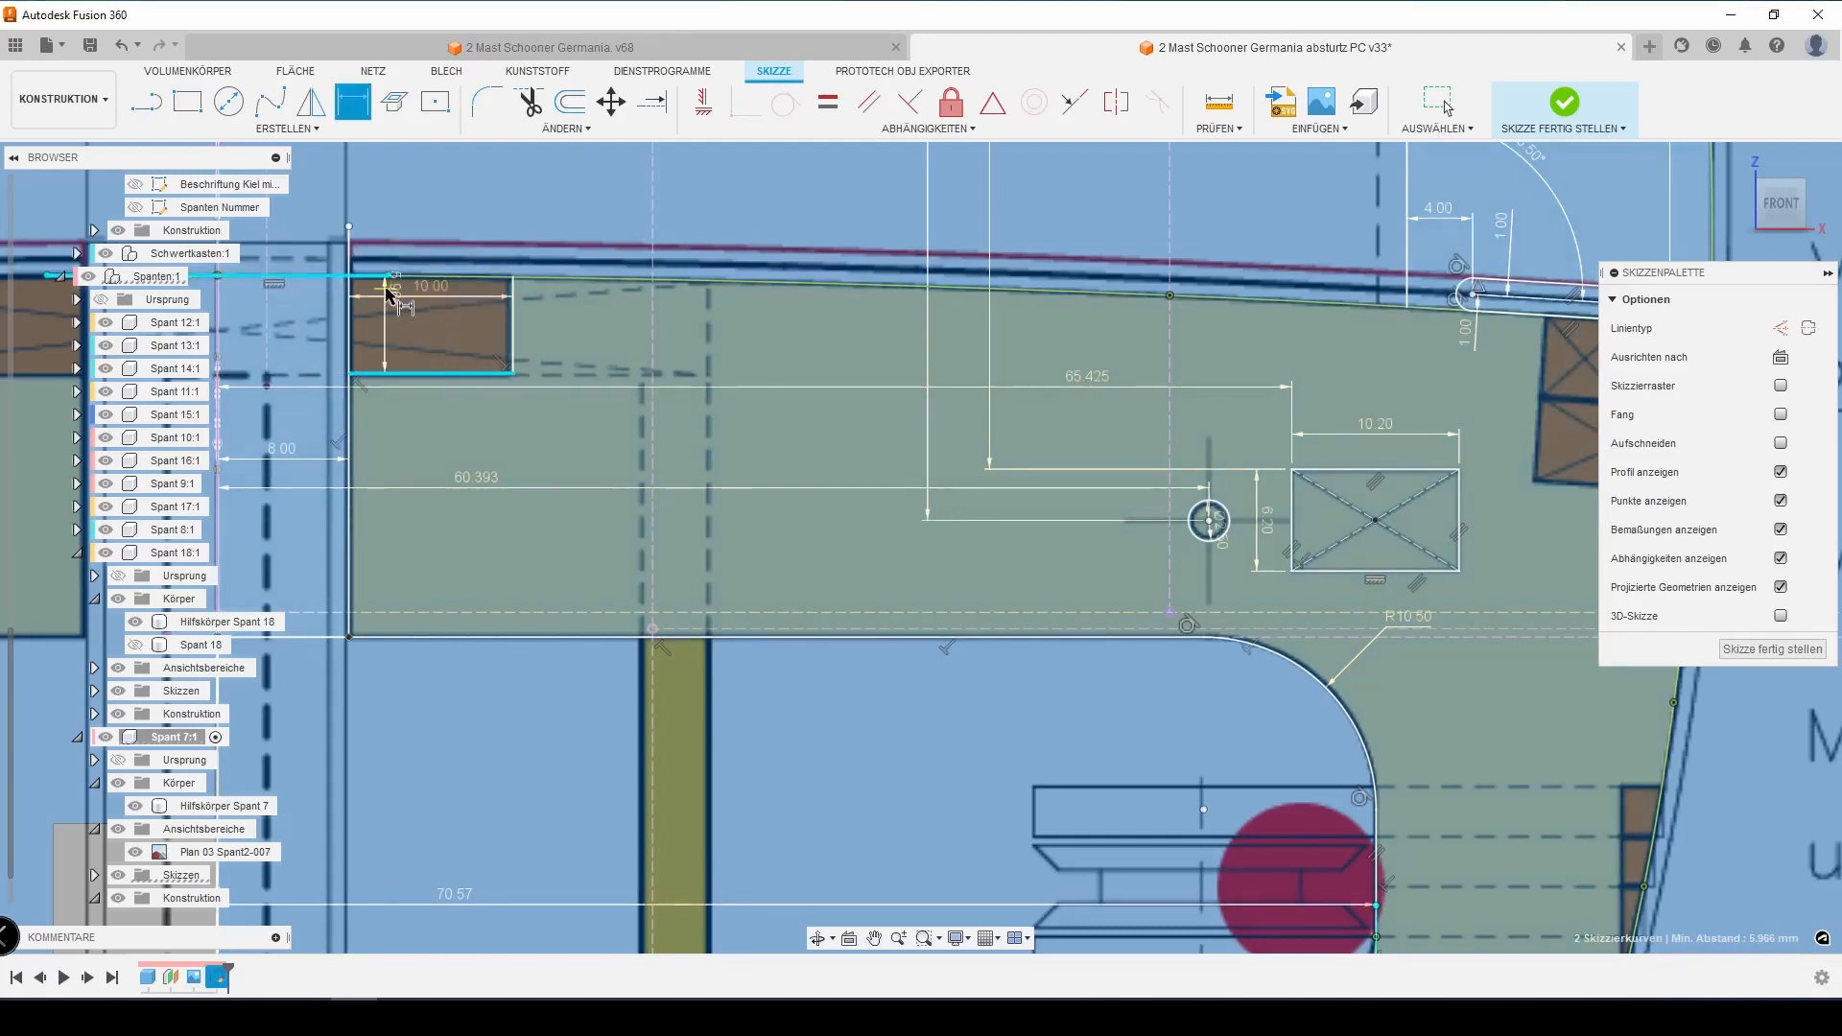
double_click(430, 286)
type("m")
left_click(489, 416)
key("Return")
scroll(489, 508, "down", 3)
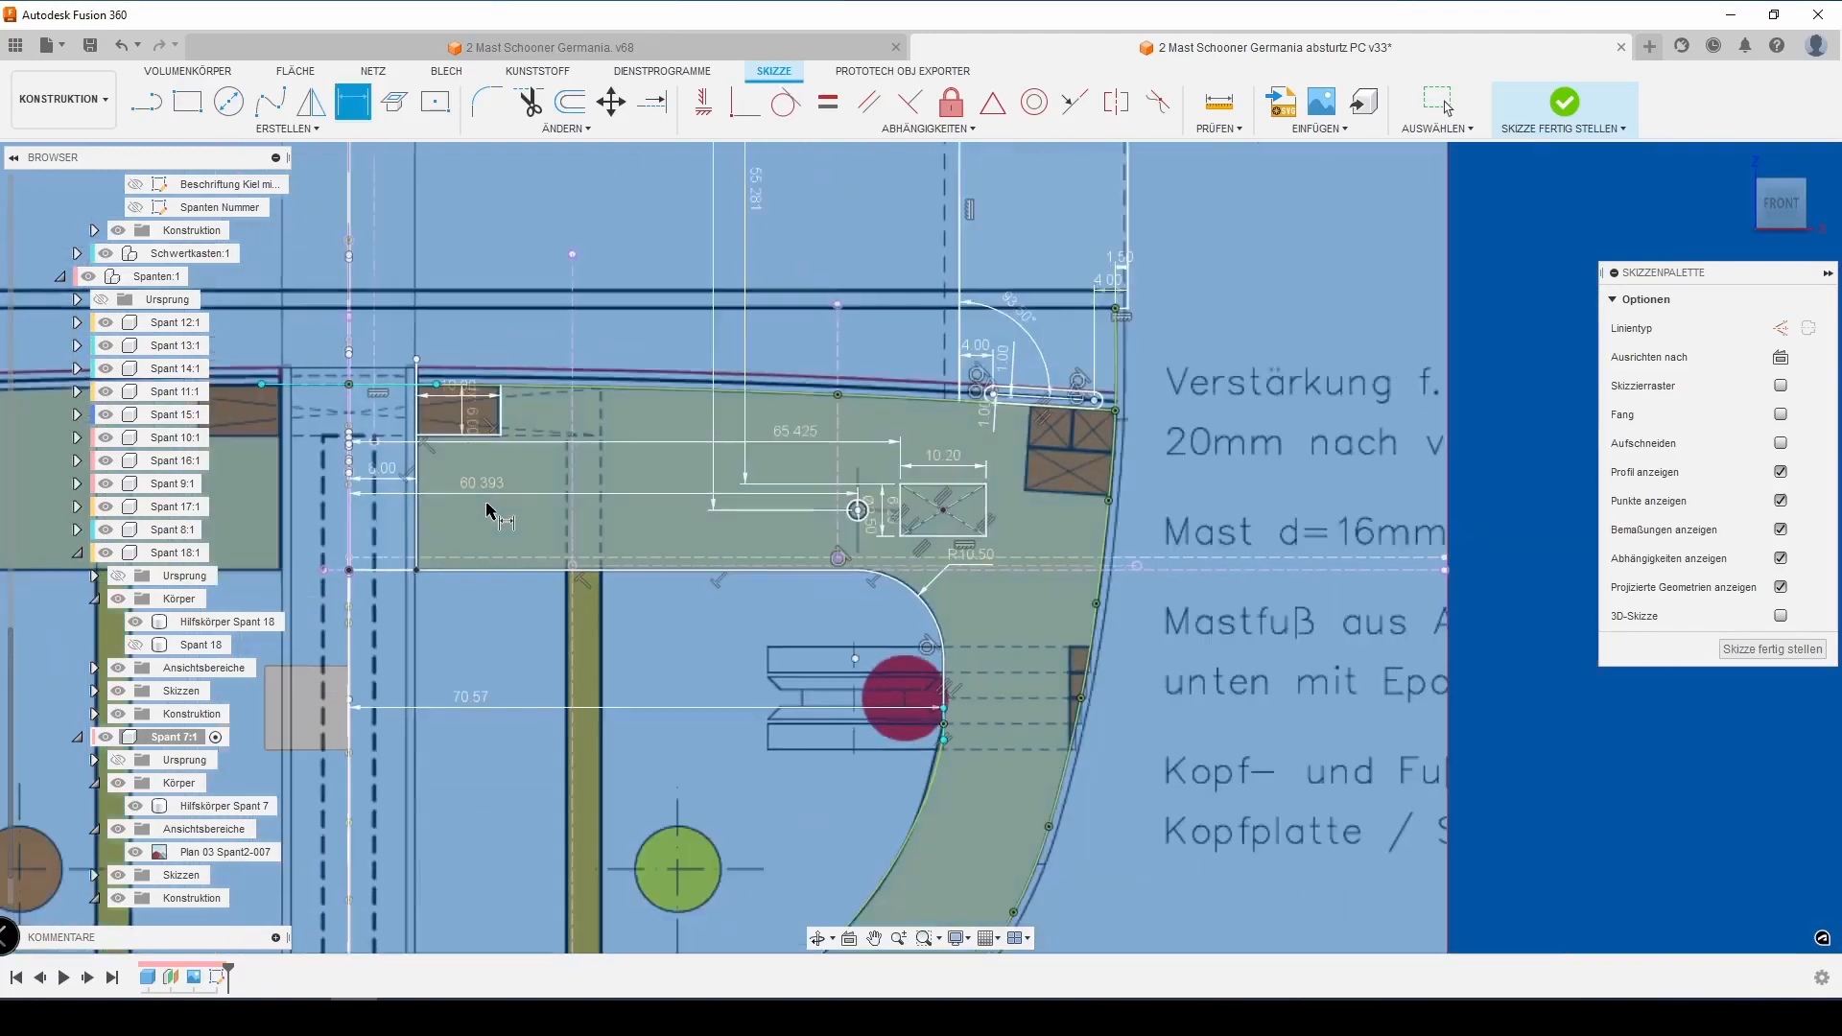
key("Escape")
scroll(600, 521, "down", 1)
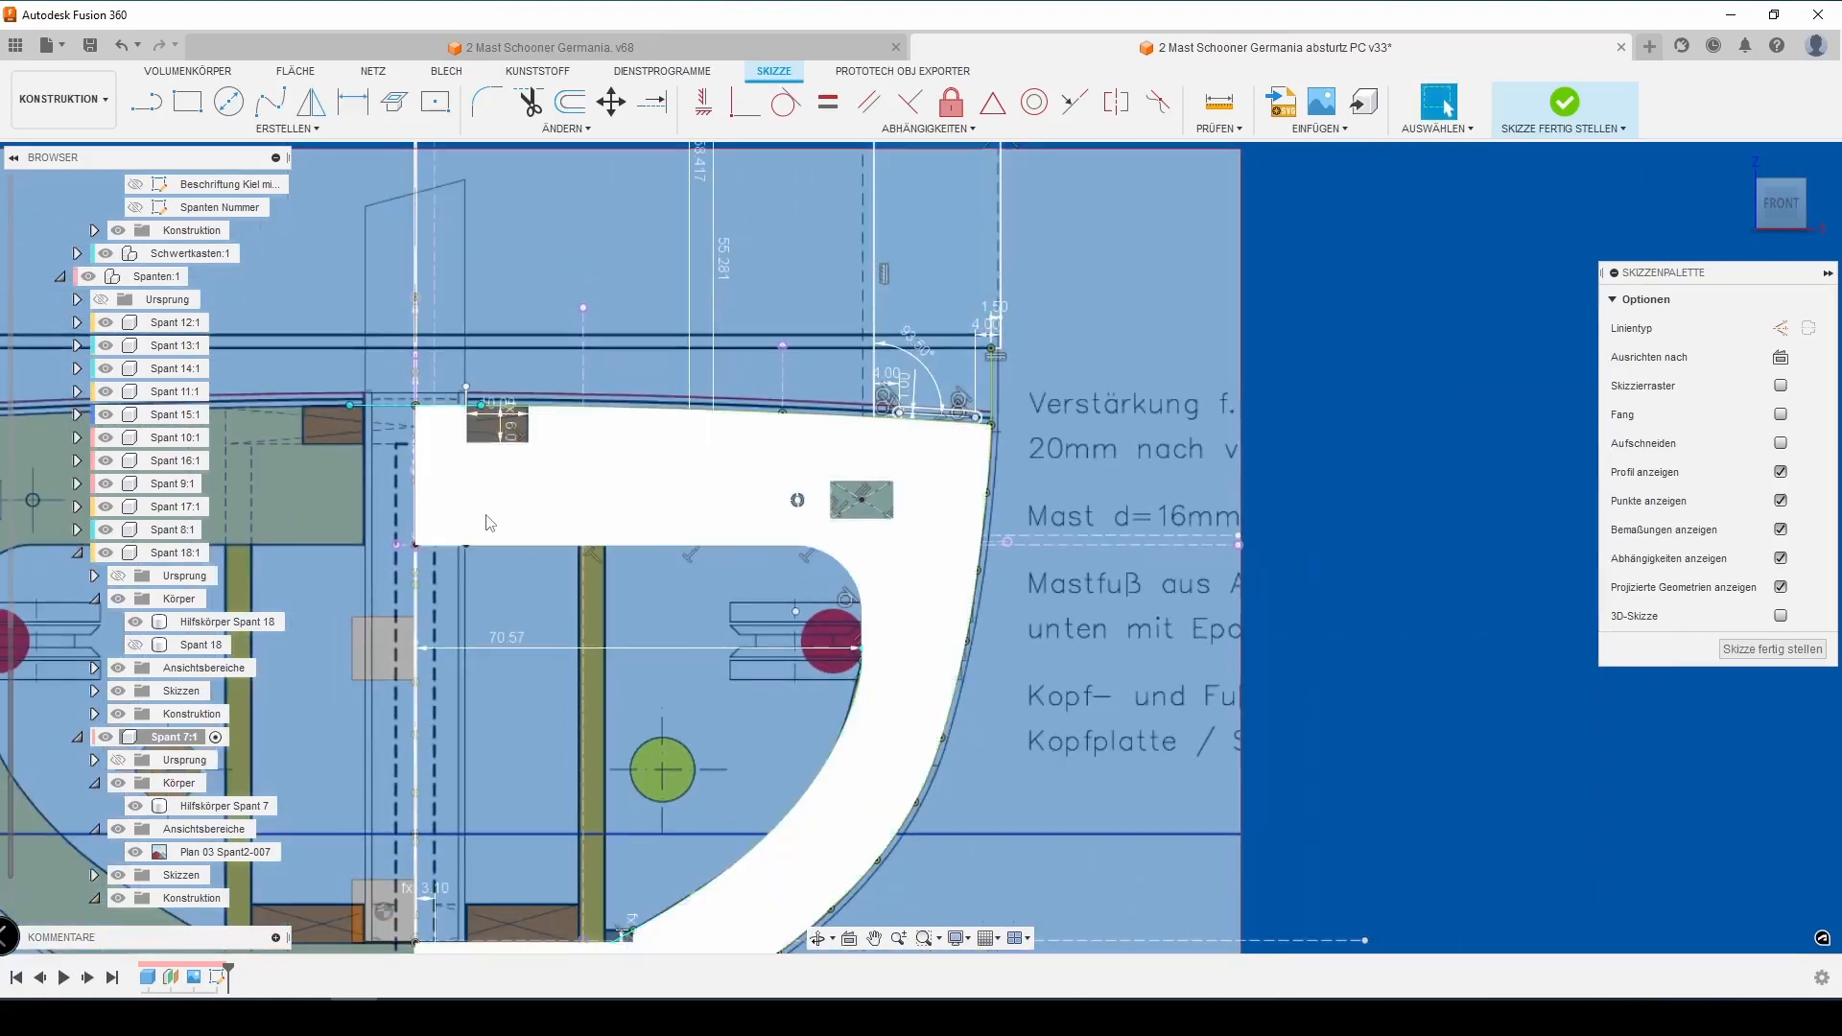
scroll(486, 504, "up", 4)
key("l")
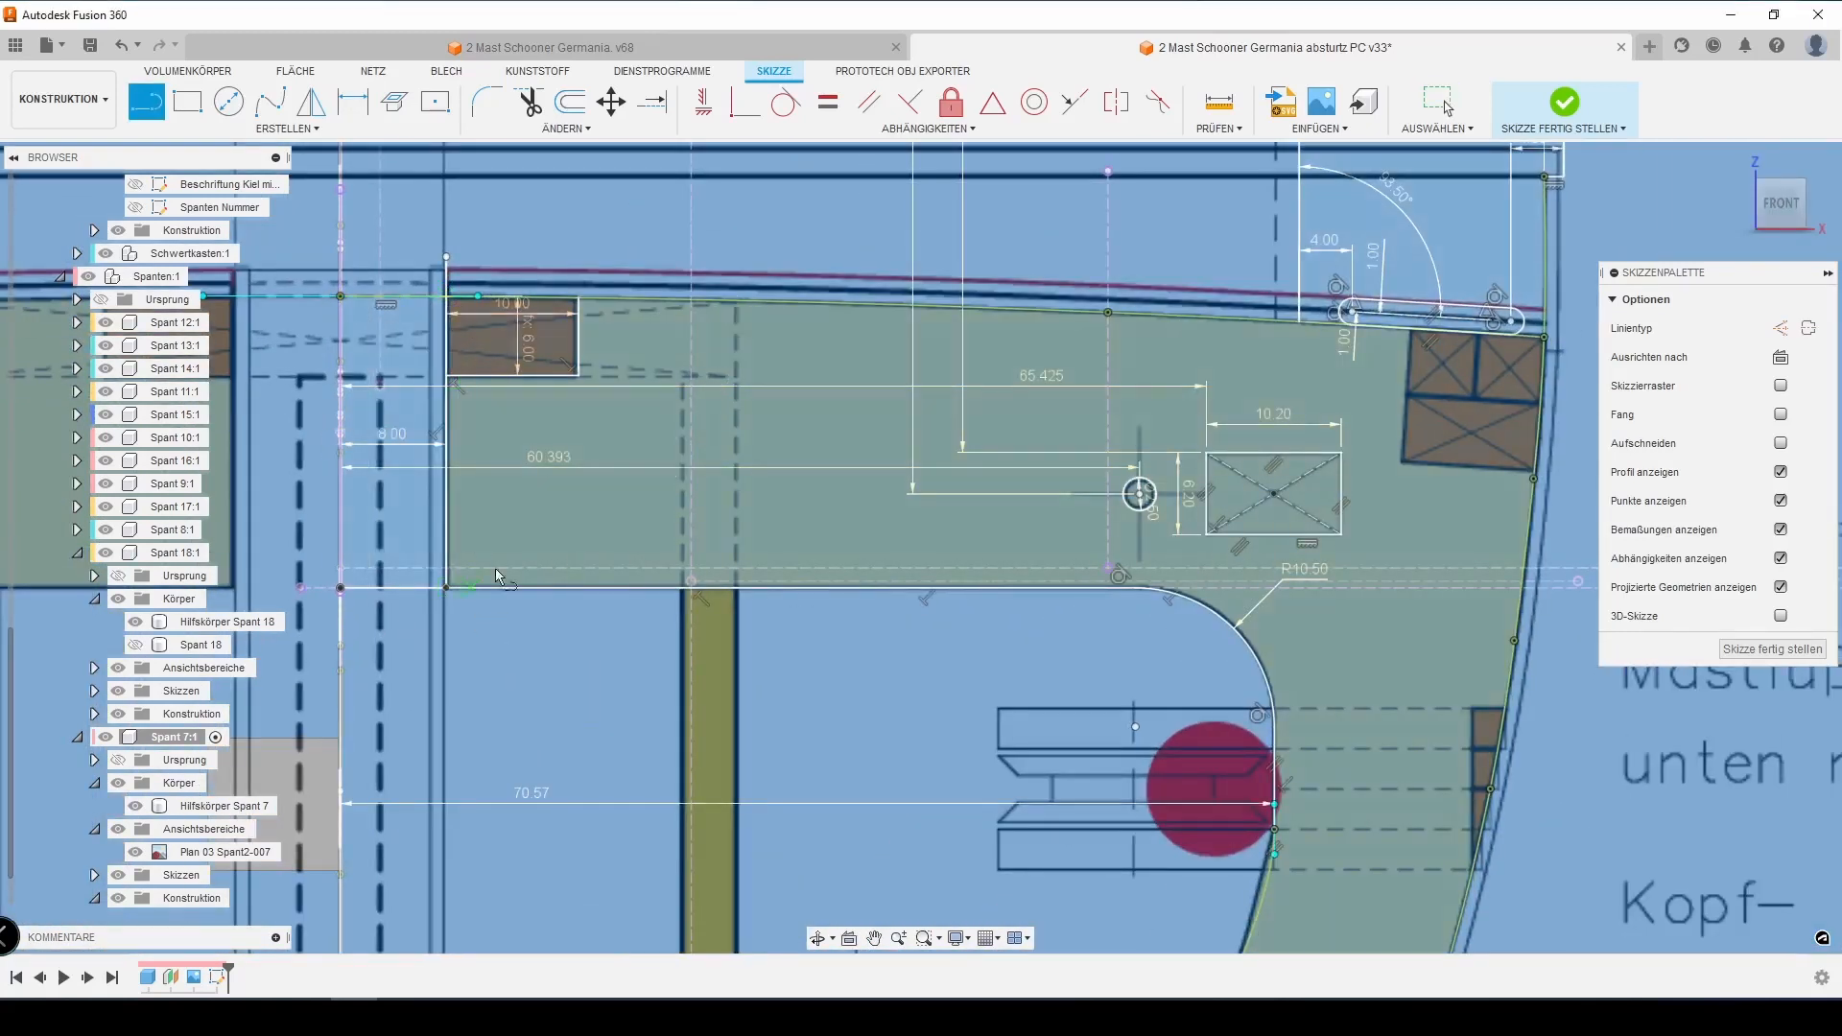
key("Escape")
scroll(499, 338, "down", 1)
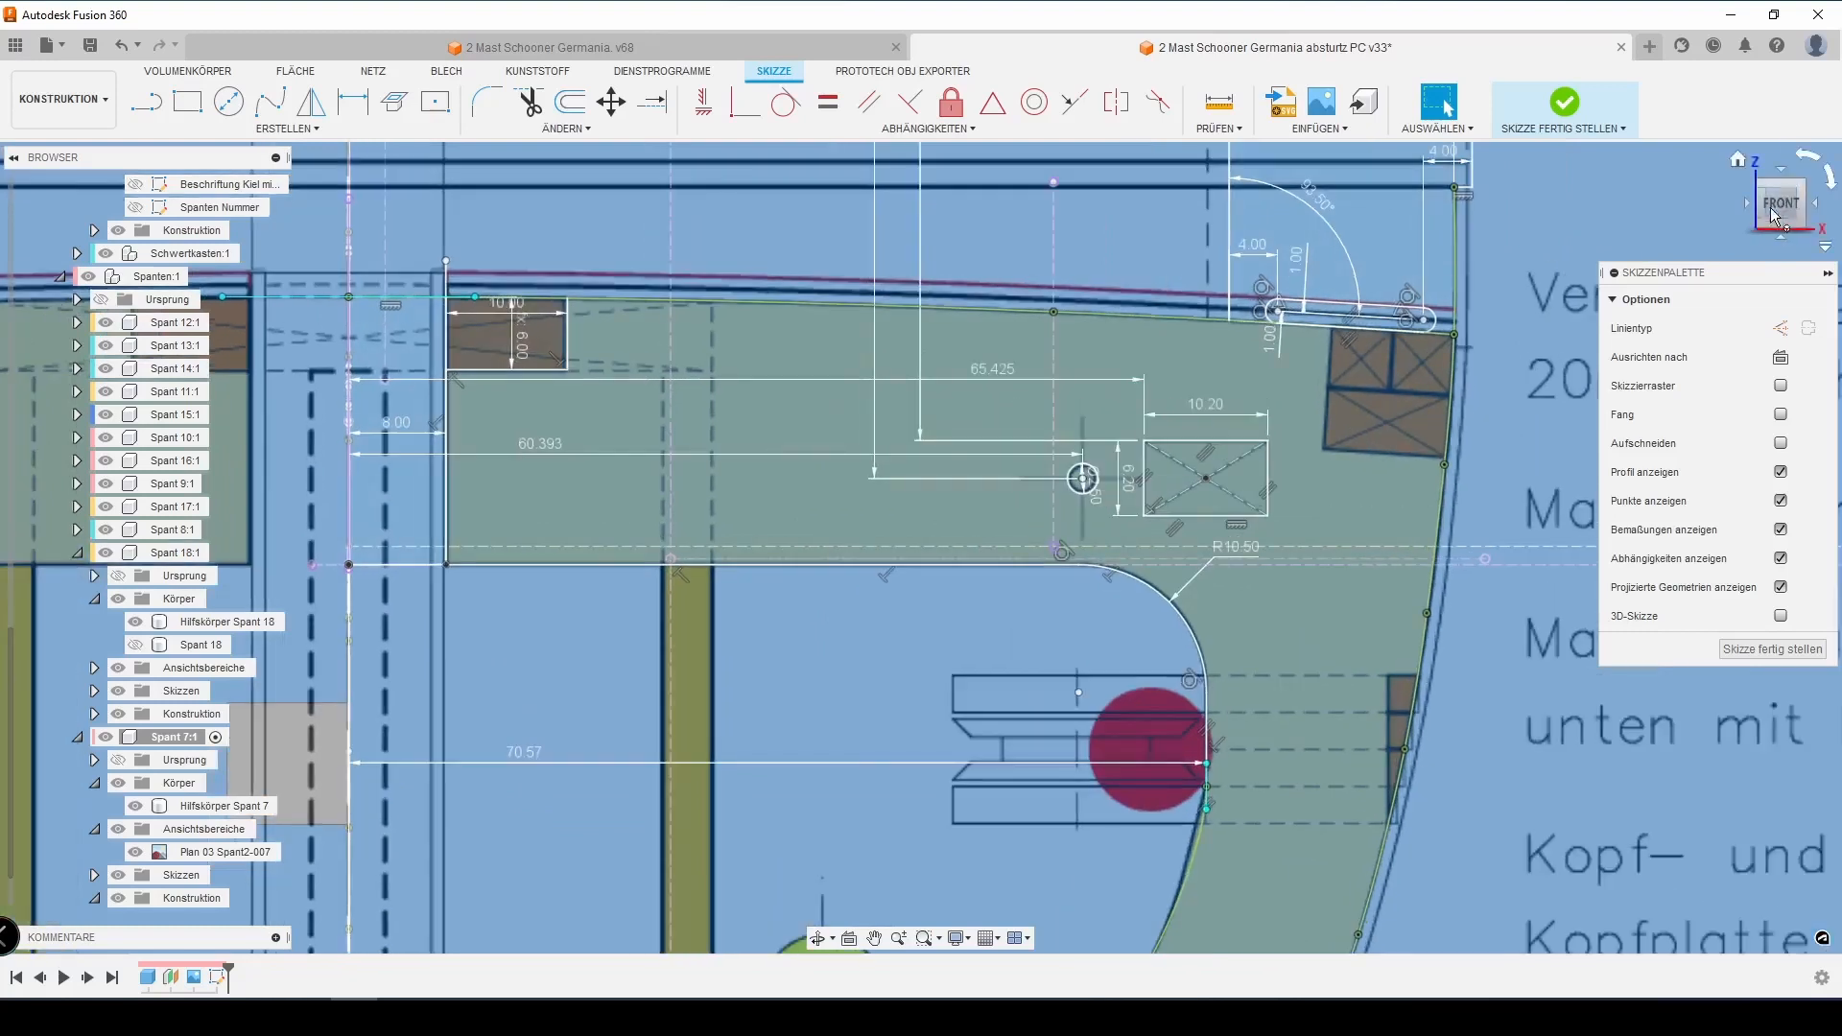
Delete the vertical mast-opening line between the block cutout and the deck beam's lower edge
left_click(1802, 205)
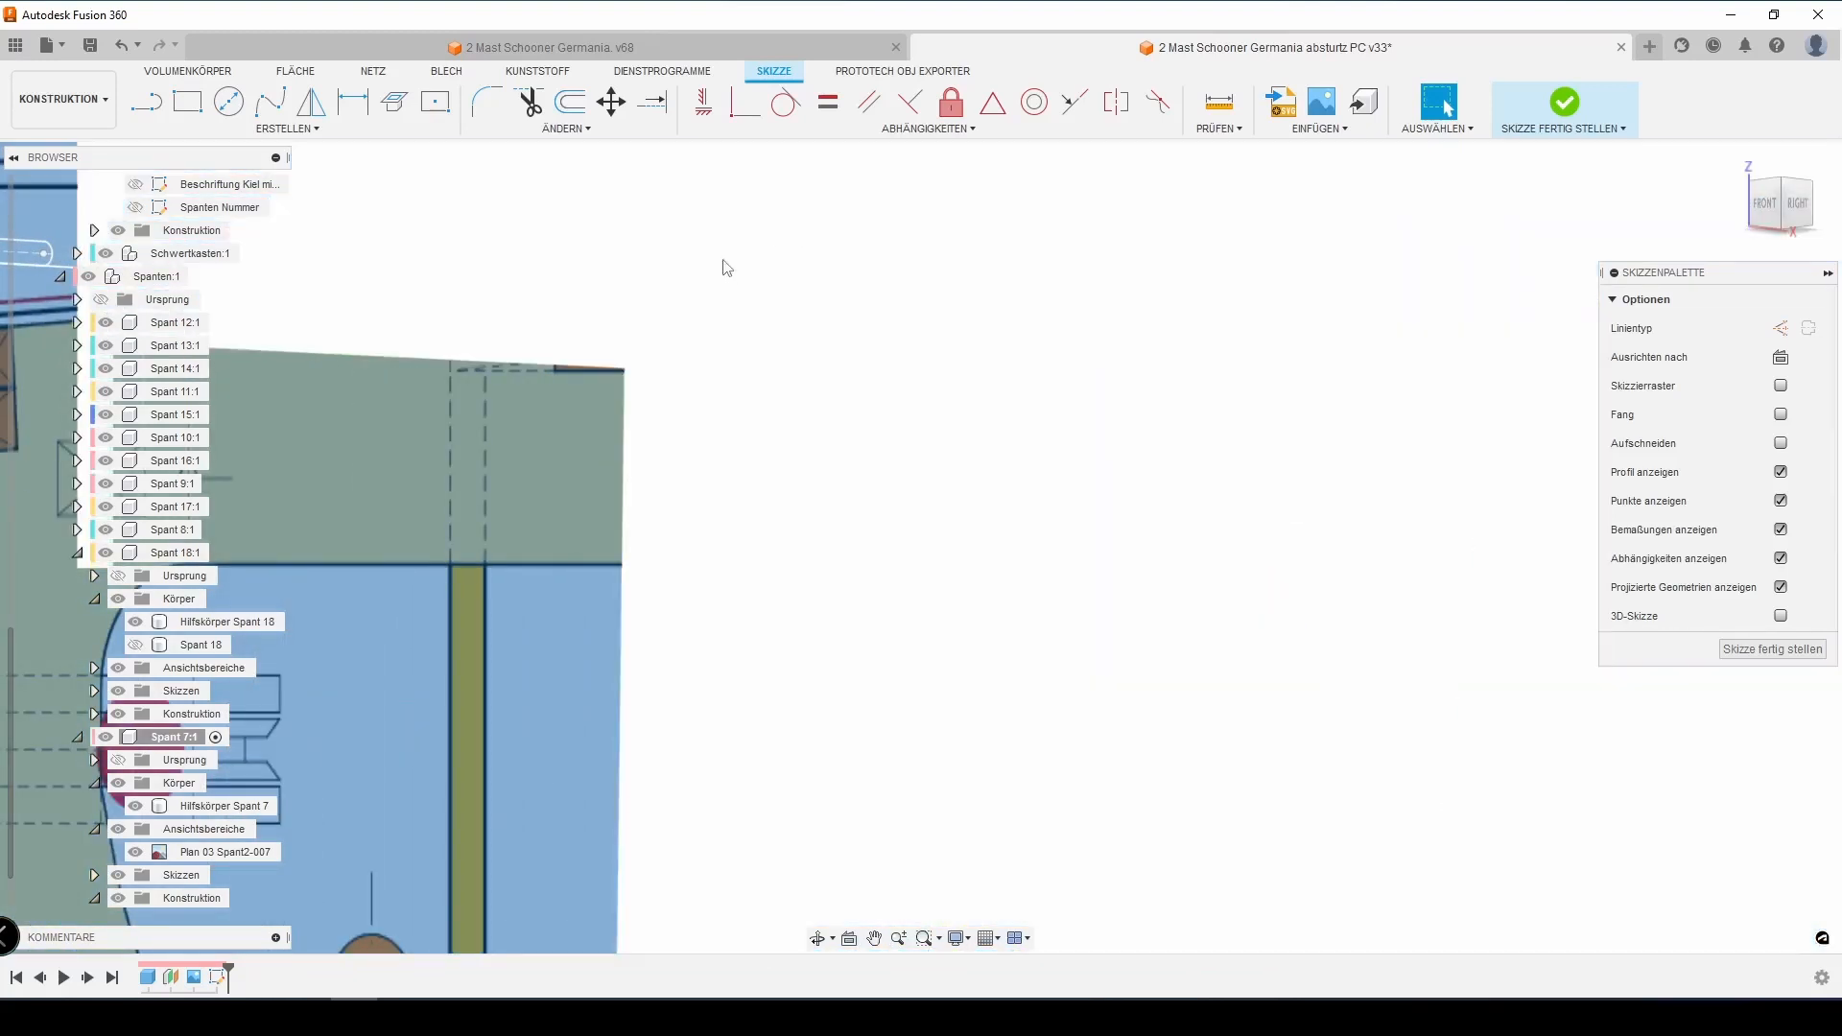
left_click(1765, 202)
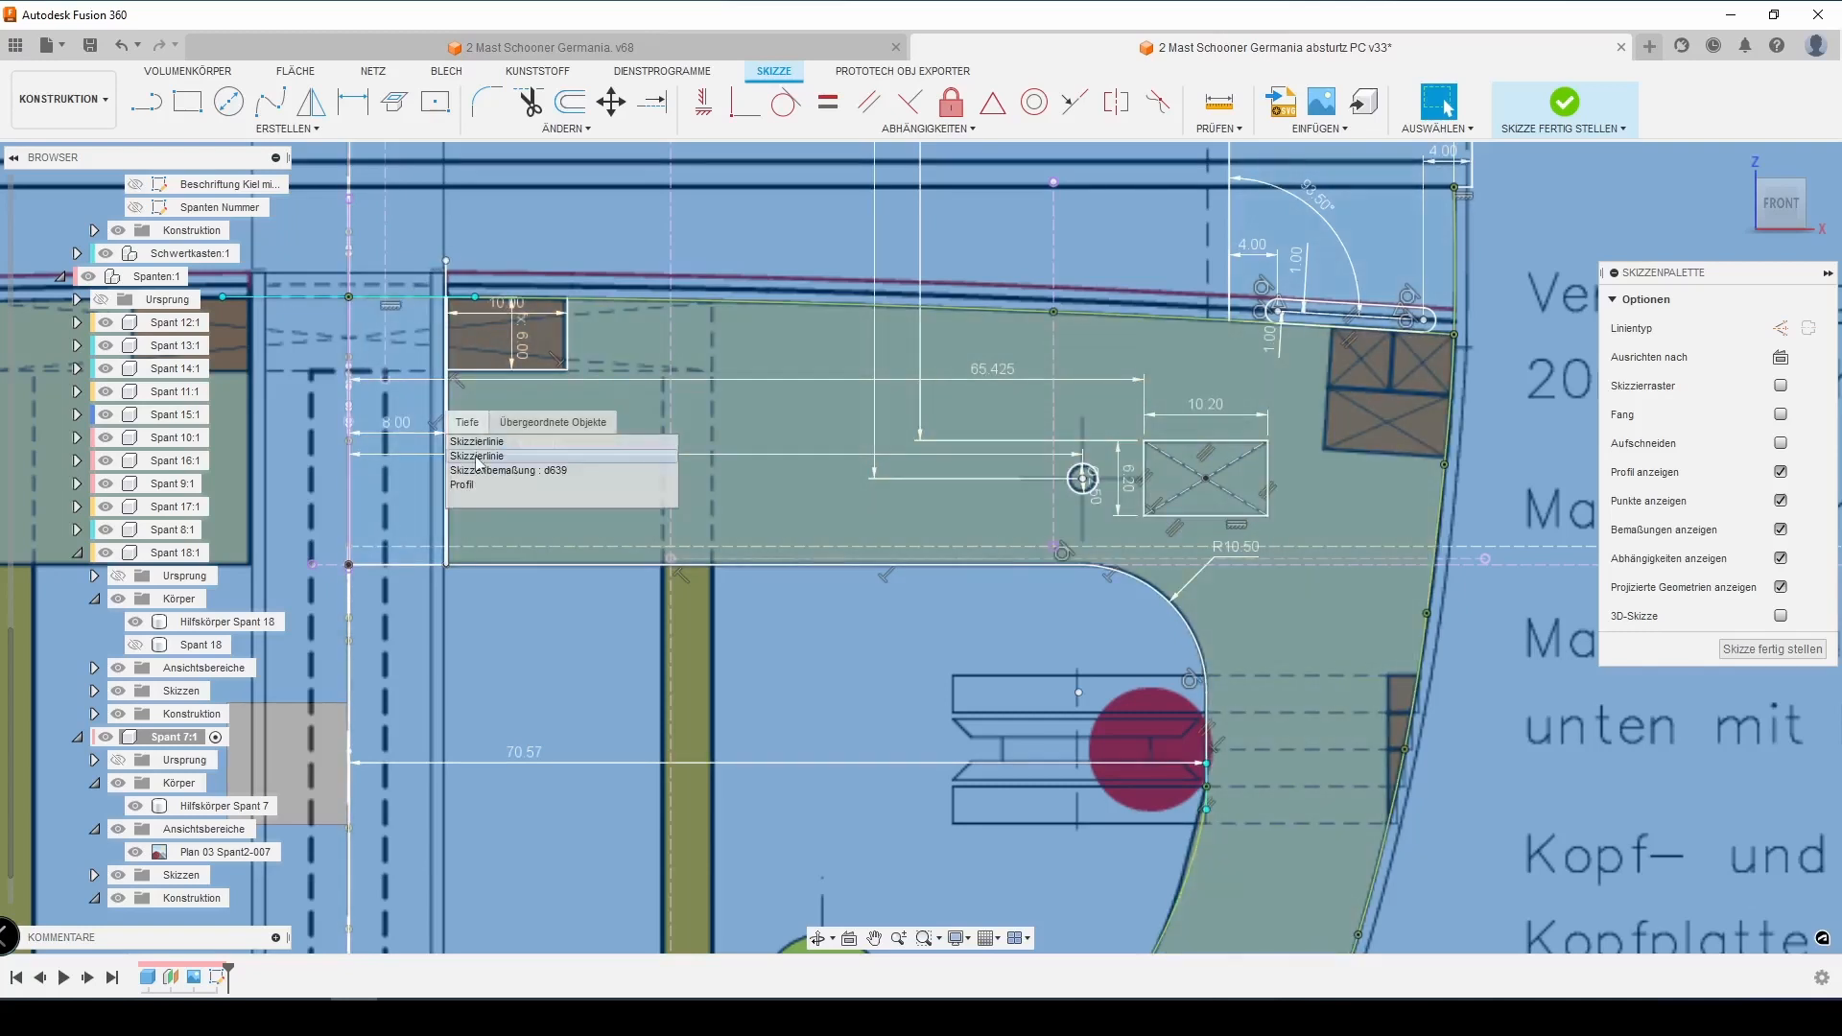
left_click(448, 484)
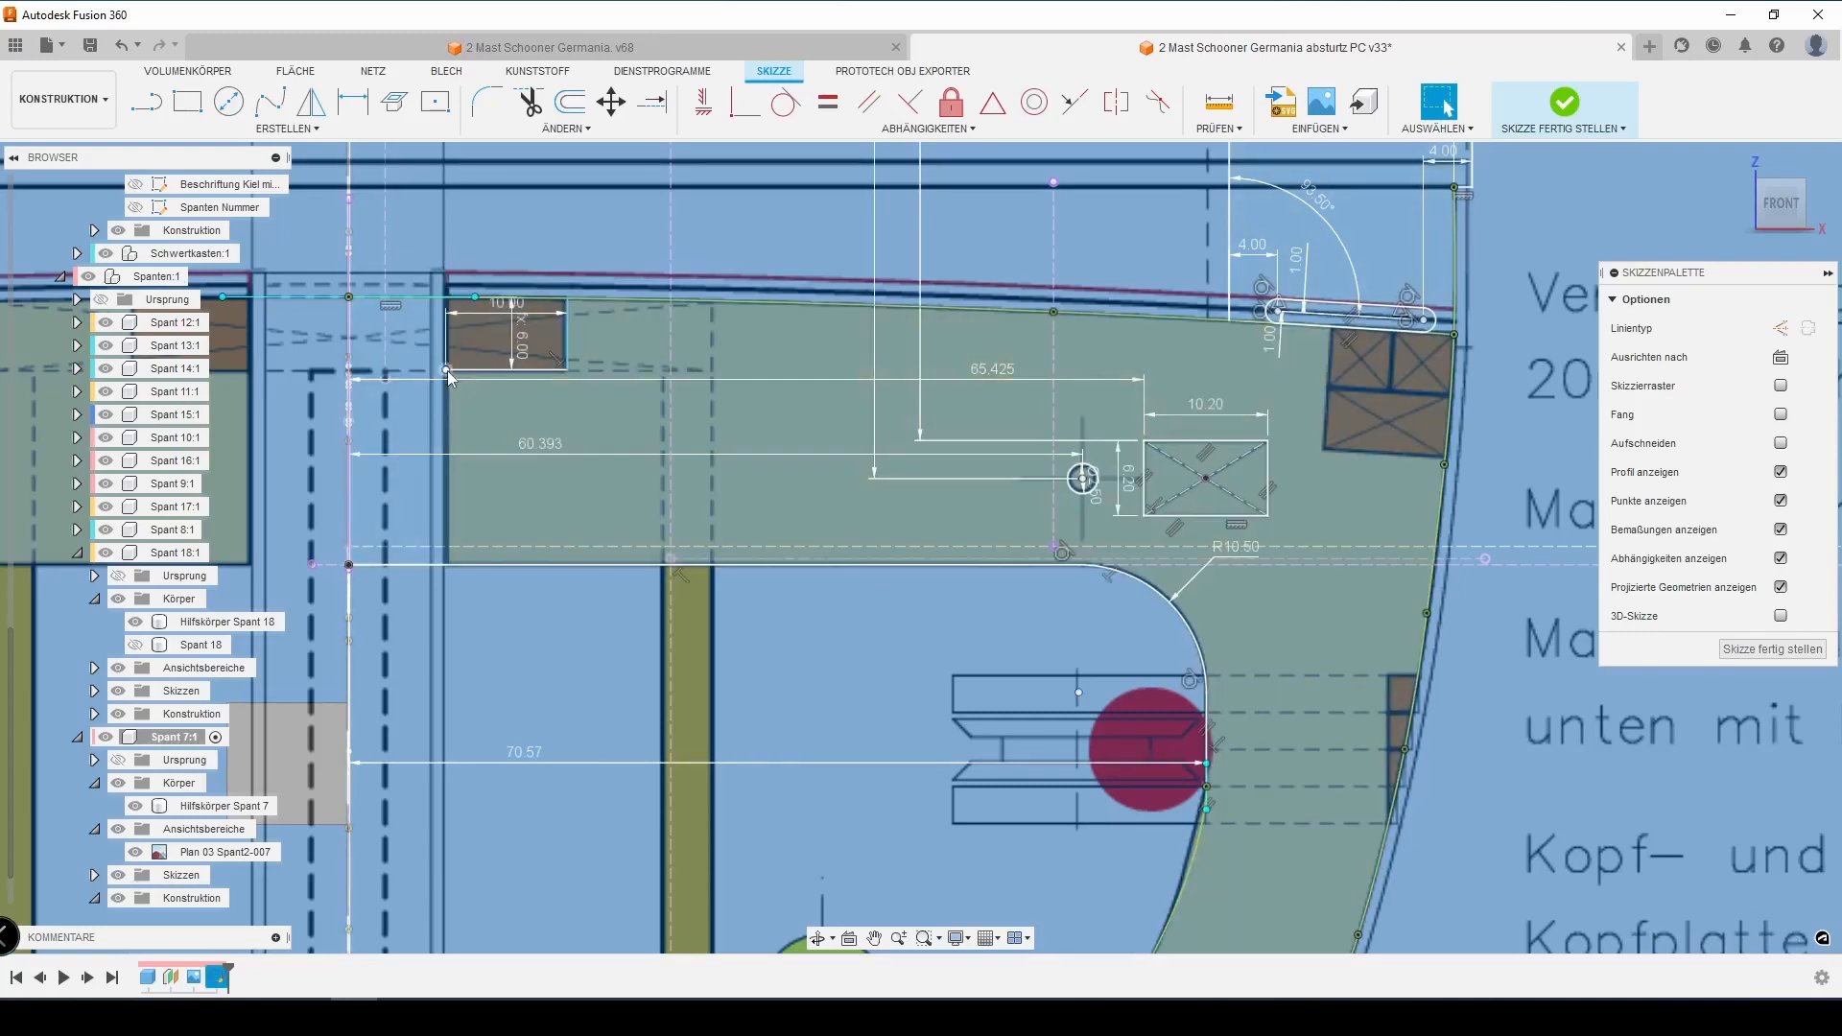
Extend the block cutout's lower line horizontally past the centreline and draw a vertical mast-opening line down to the deck beam's lower edge
key("l")
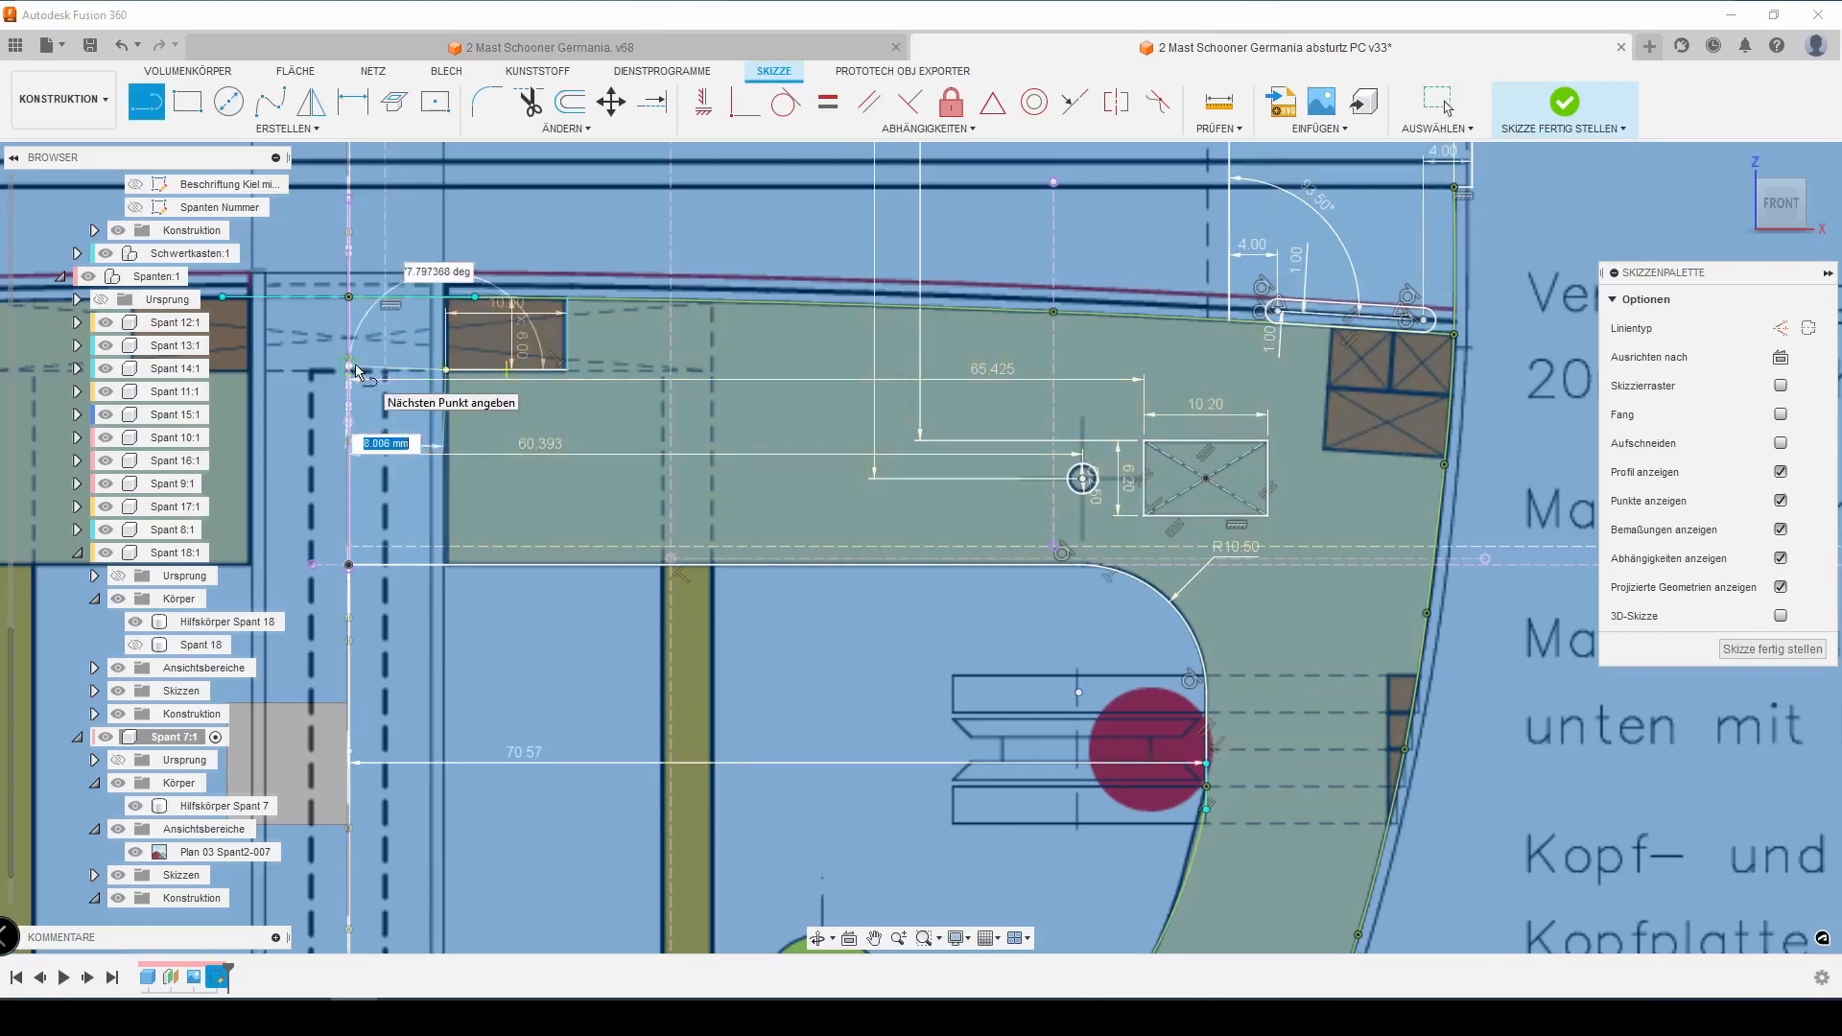
left_click(446, 371)
left_click(1806, 204)
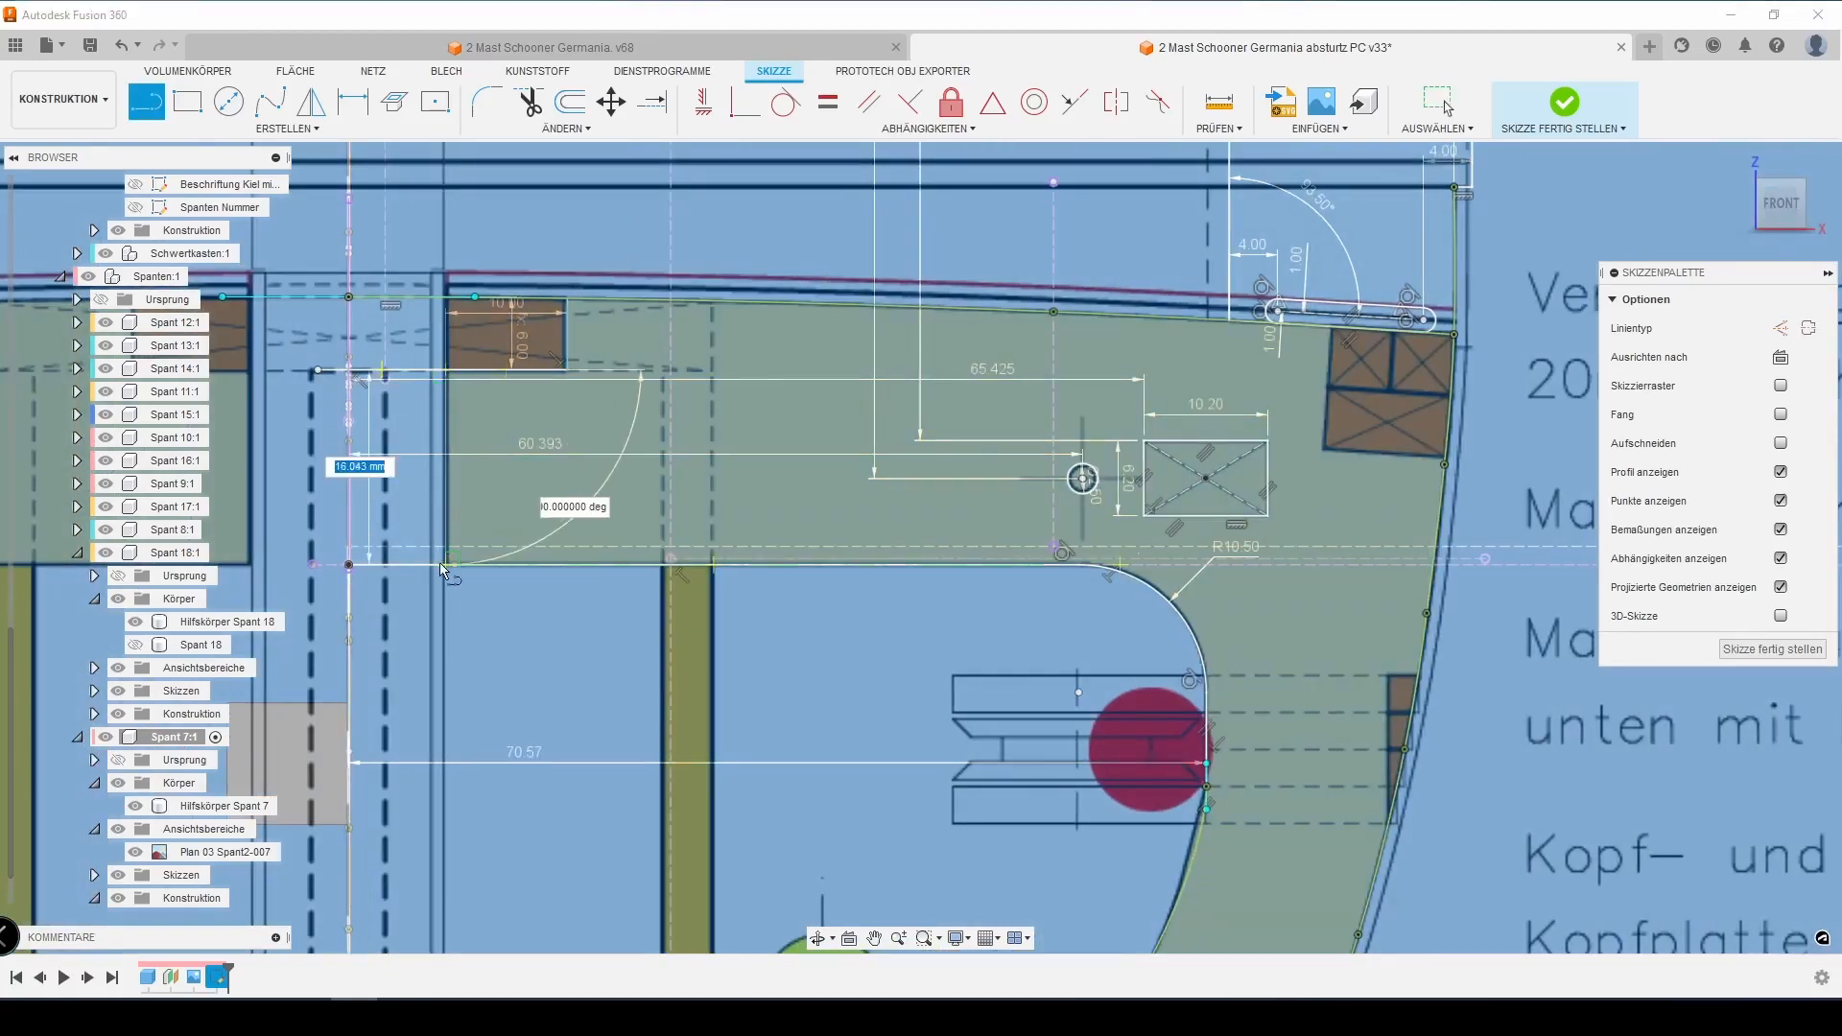
key("Escape")
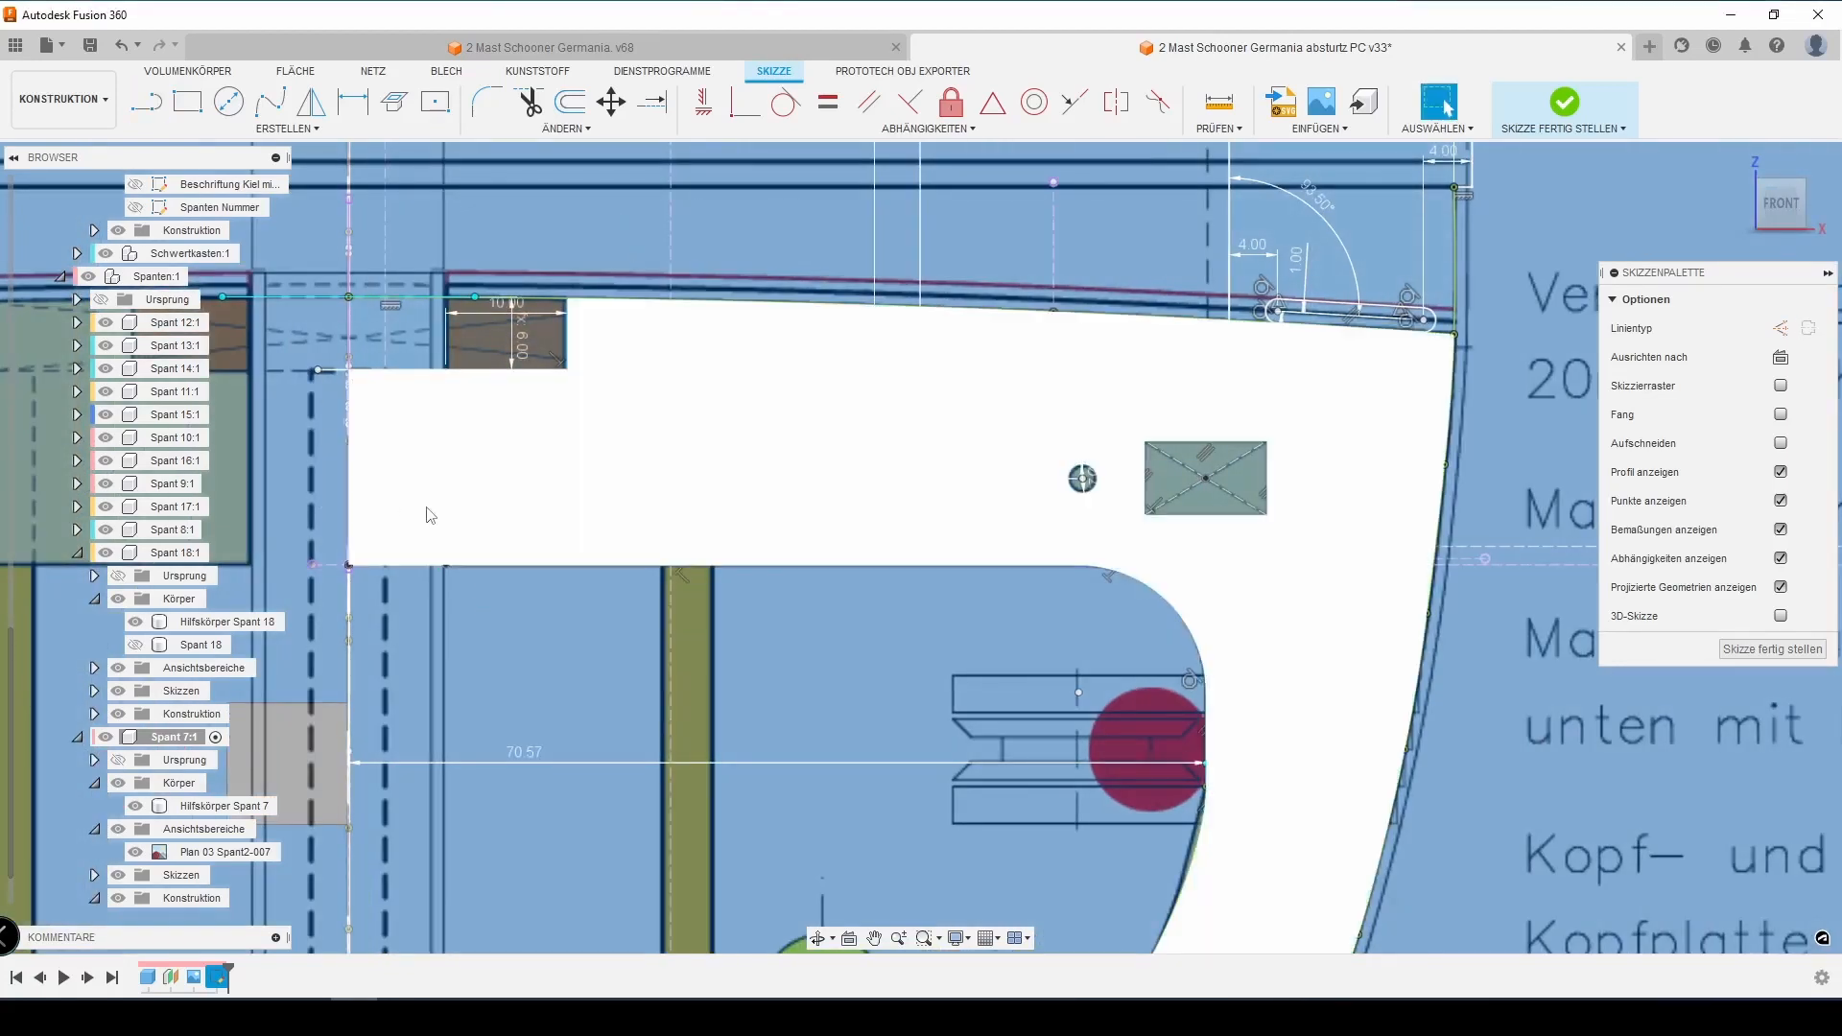
Try to make the lower end of the vertical mast-opening line coincident with the deck beam's lower edge
scroll(447, 558, "up", 10)
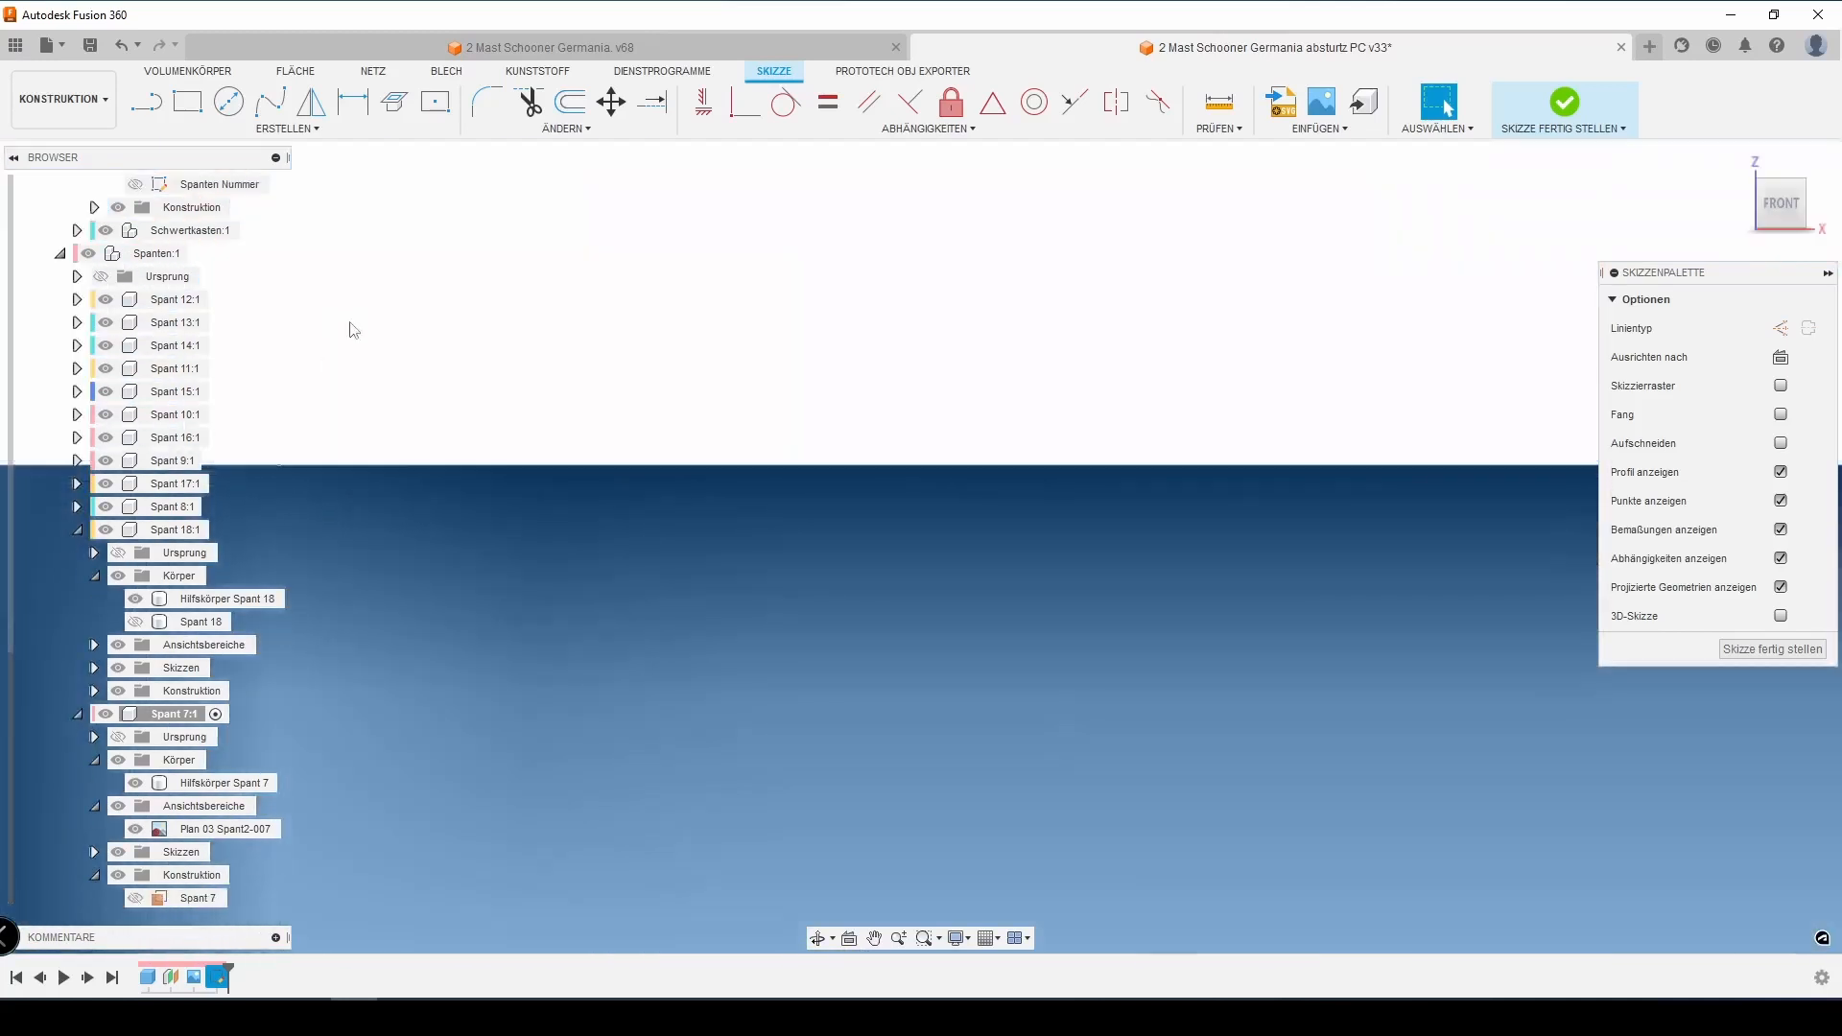
middle_click_drag(351, 330, 605, 295)
left_click(745, 102)
left_click(554, 431)
left_click(535, 429)
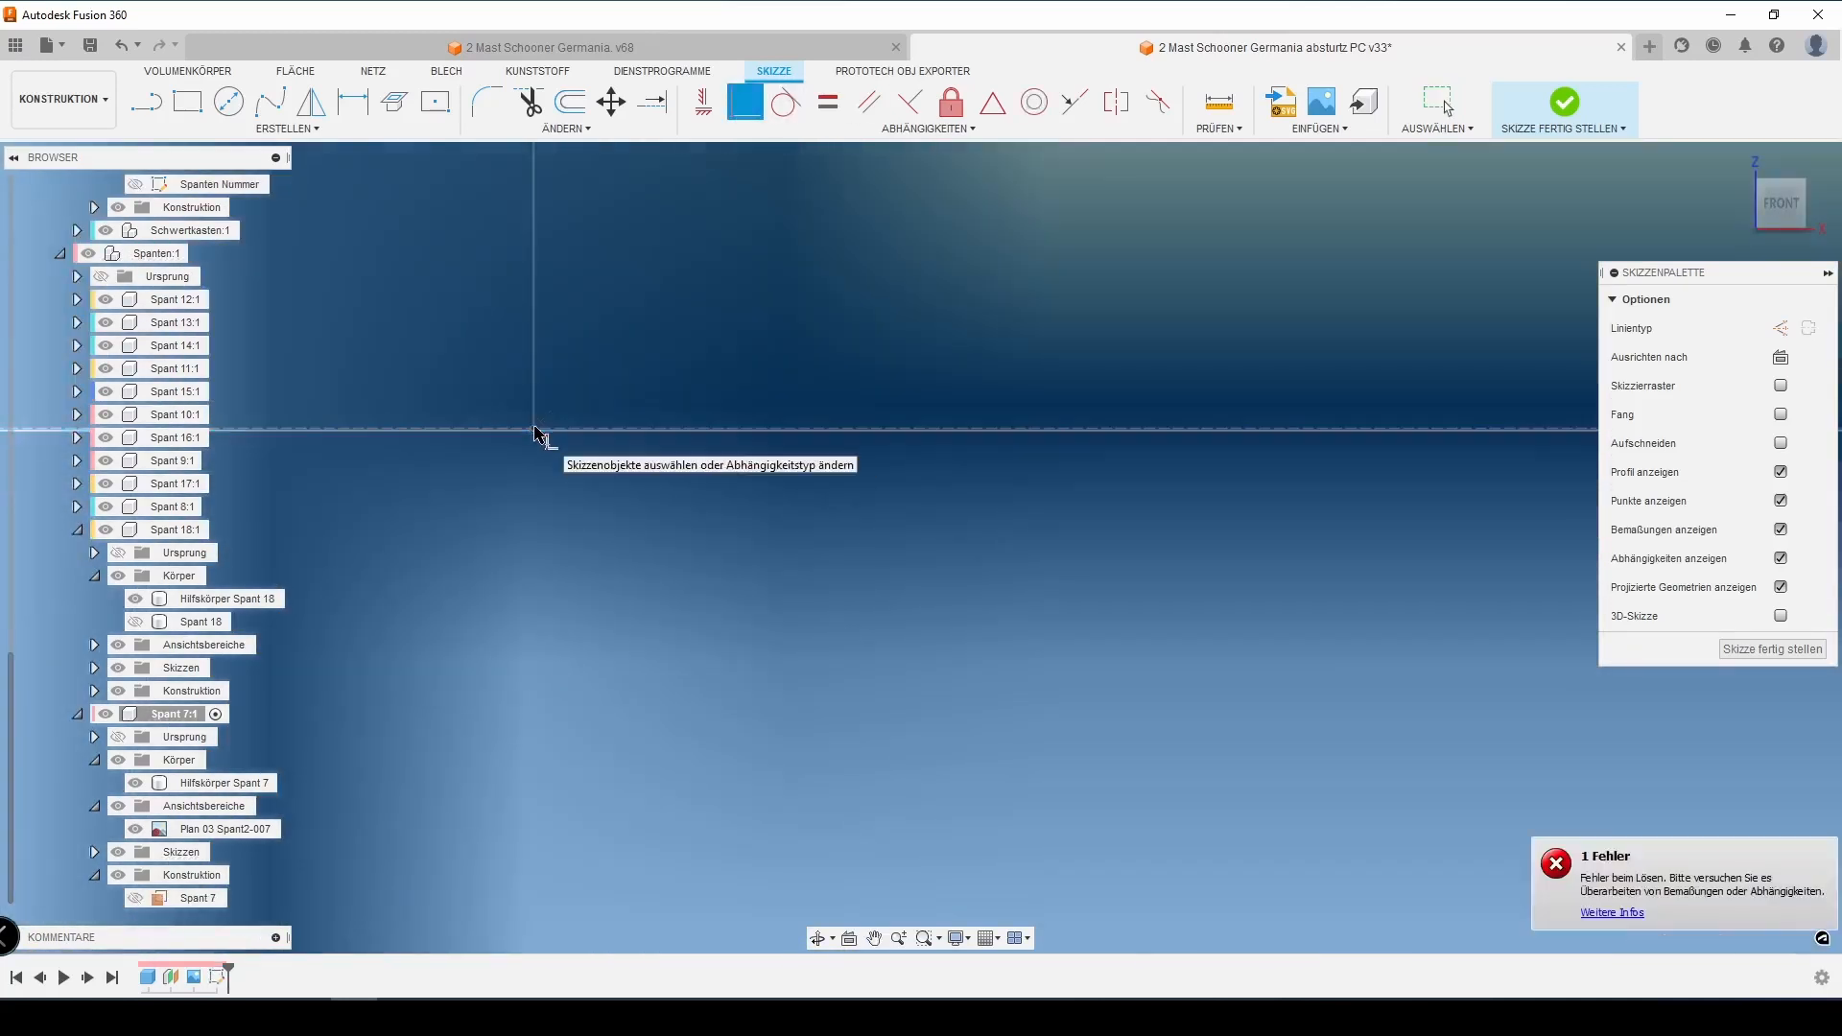
scroll(535, 429, "up", 5)
key("Escape")
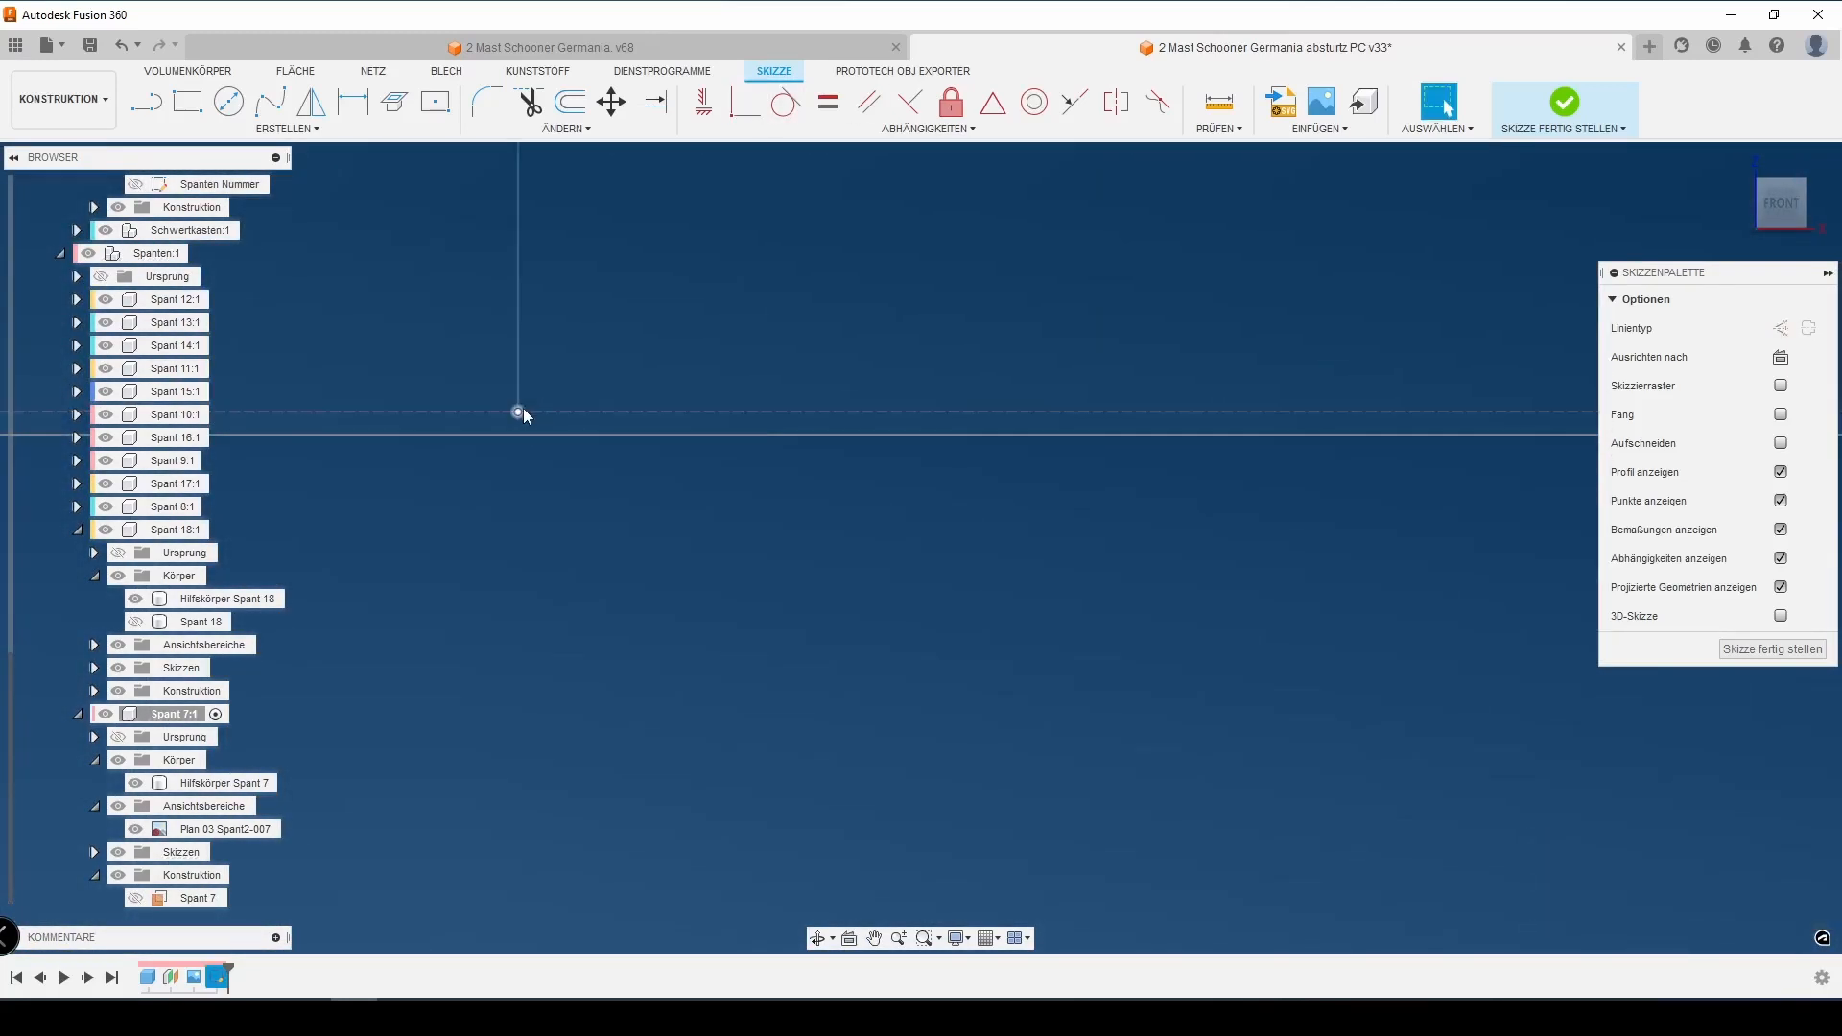
left_click(745, 102)
left_click(518, 413)
left_click(520, 436)
key("Escape")
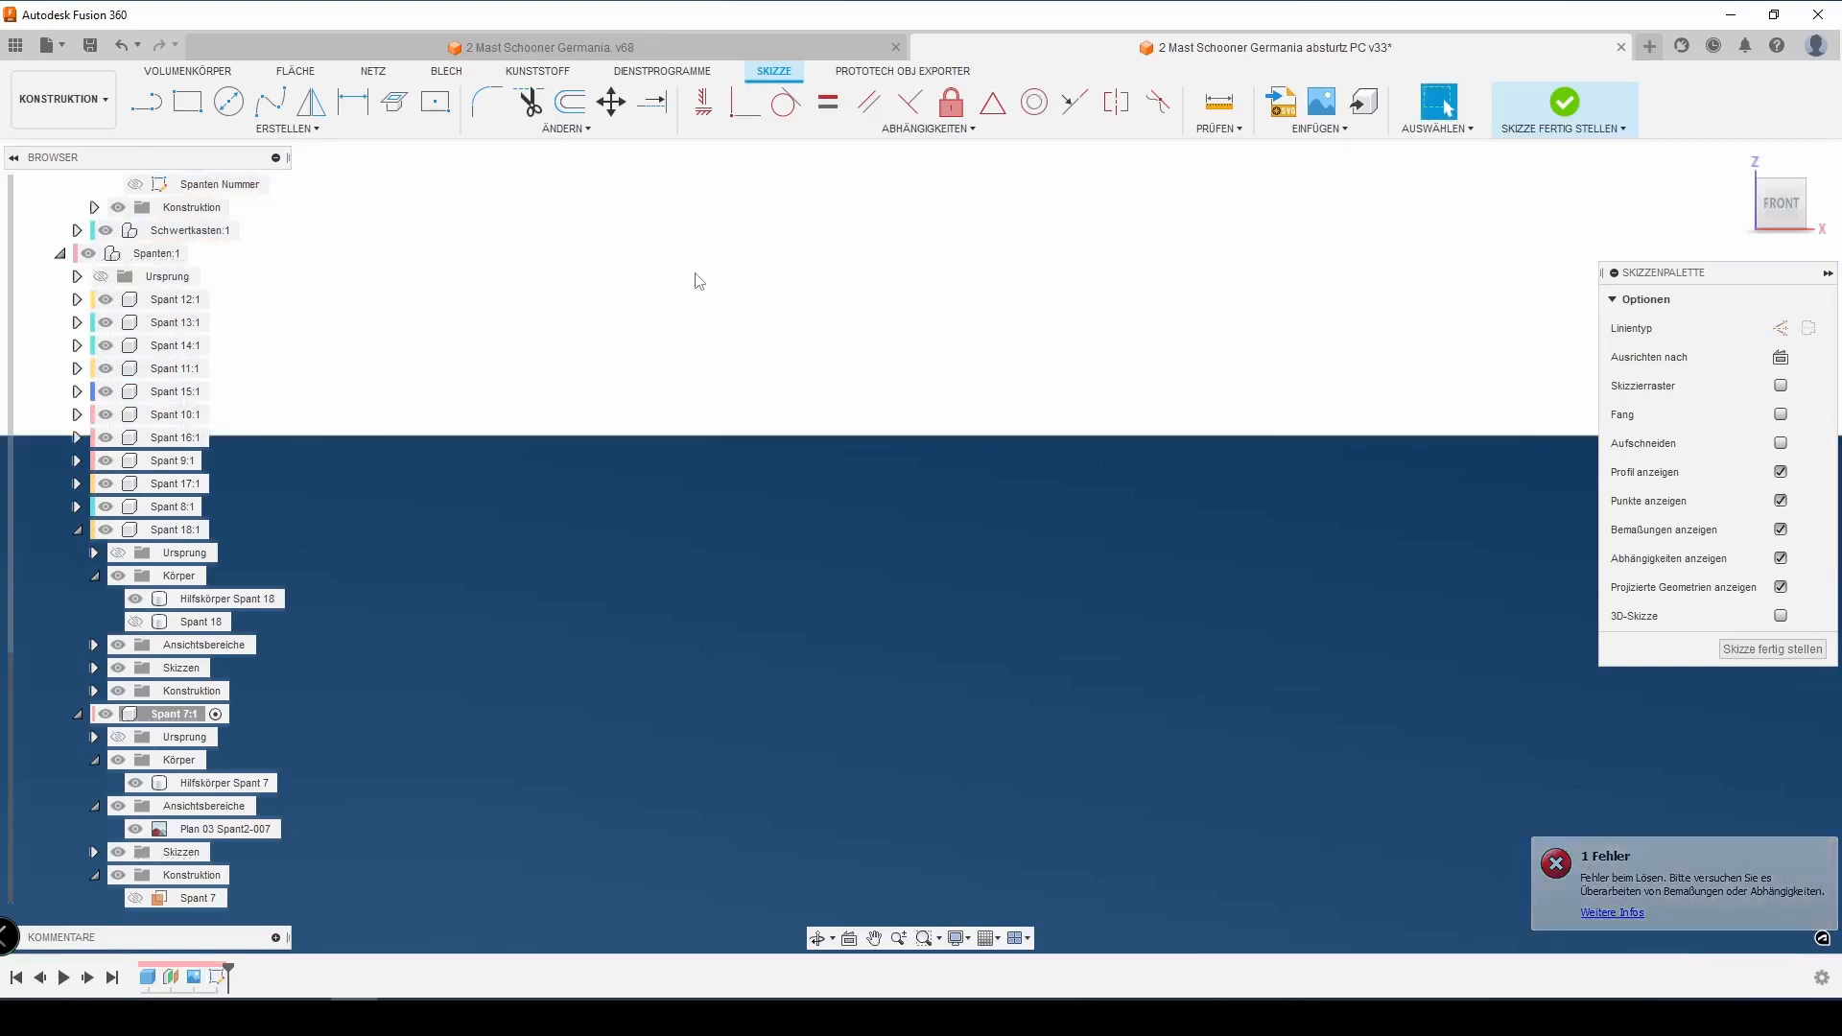
Draw a short line bridging the gap between the vertical mast-opening line's lower end and the deck beam's lower edge
key("l")
left_click(519, 413)
left_click(518, 435)
key("Escape")
scroll(701, 316, "down", 4)
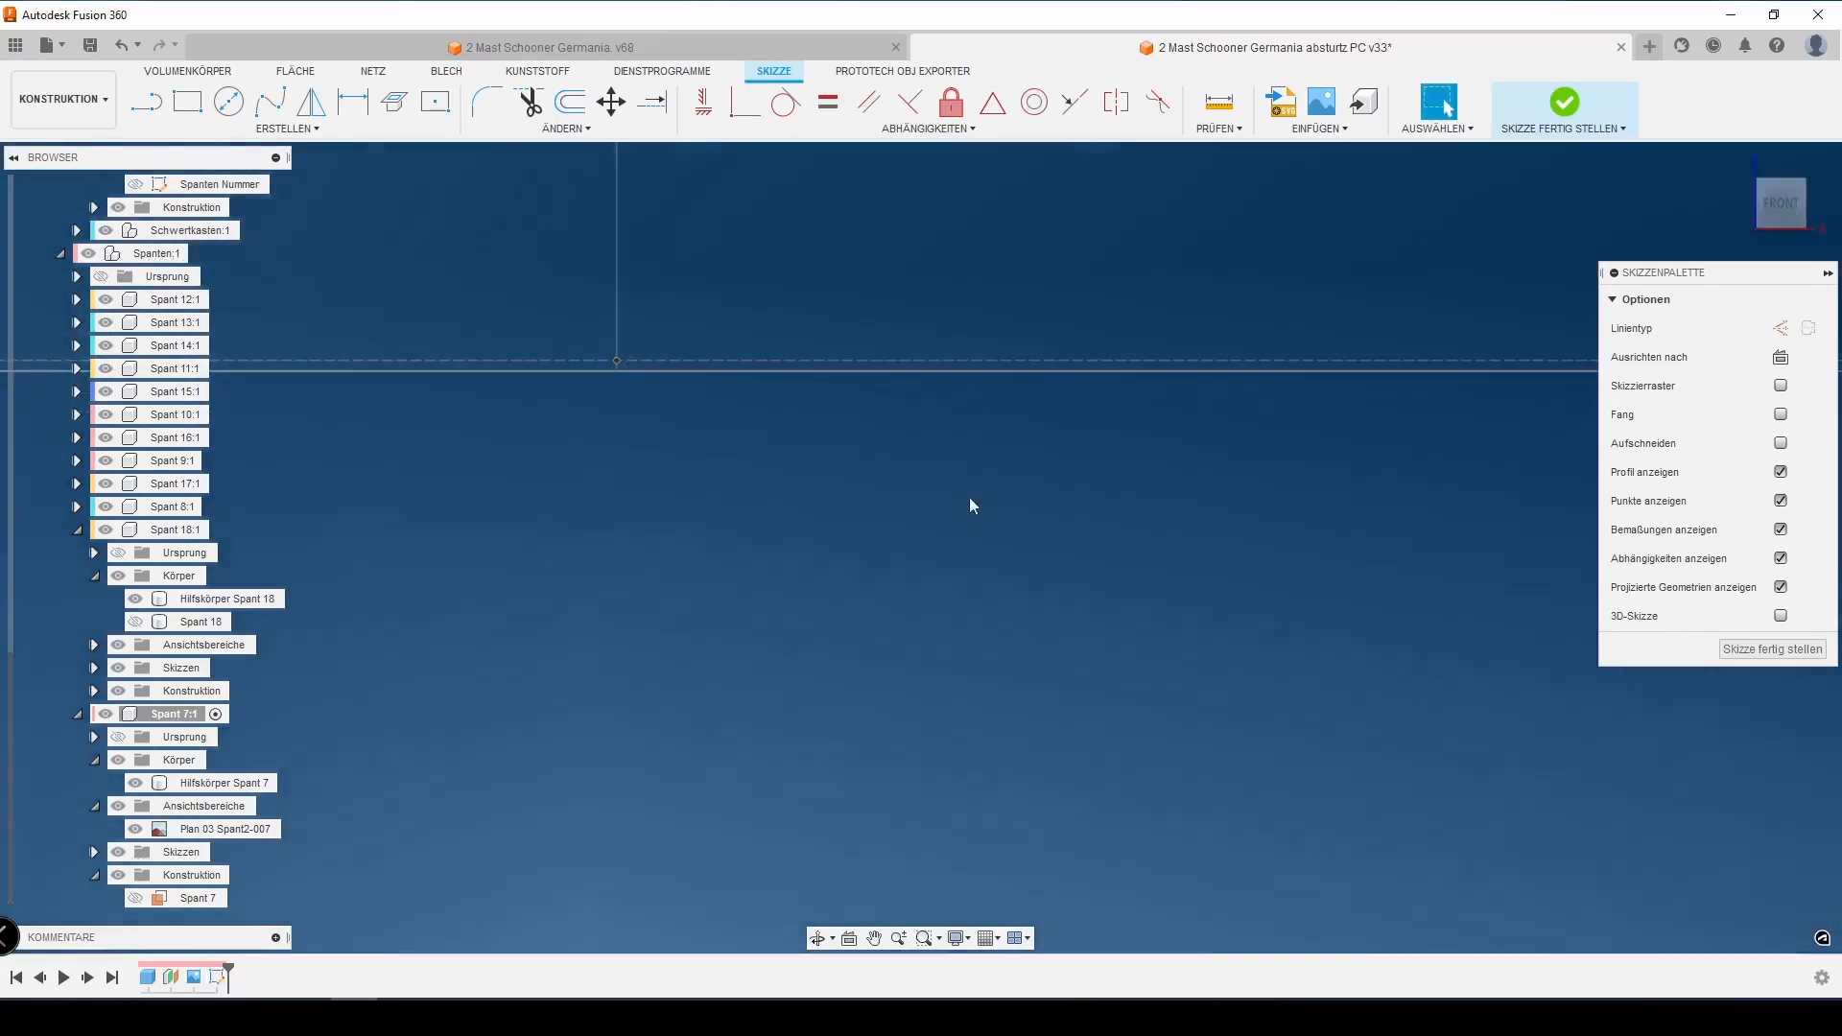
Dimension the distance from the centreline to the vertical mast-opening line as 8 mm
scroll(767, 532, "up", 6)
key("d")
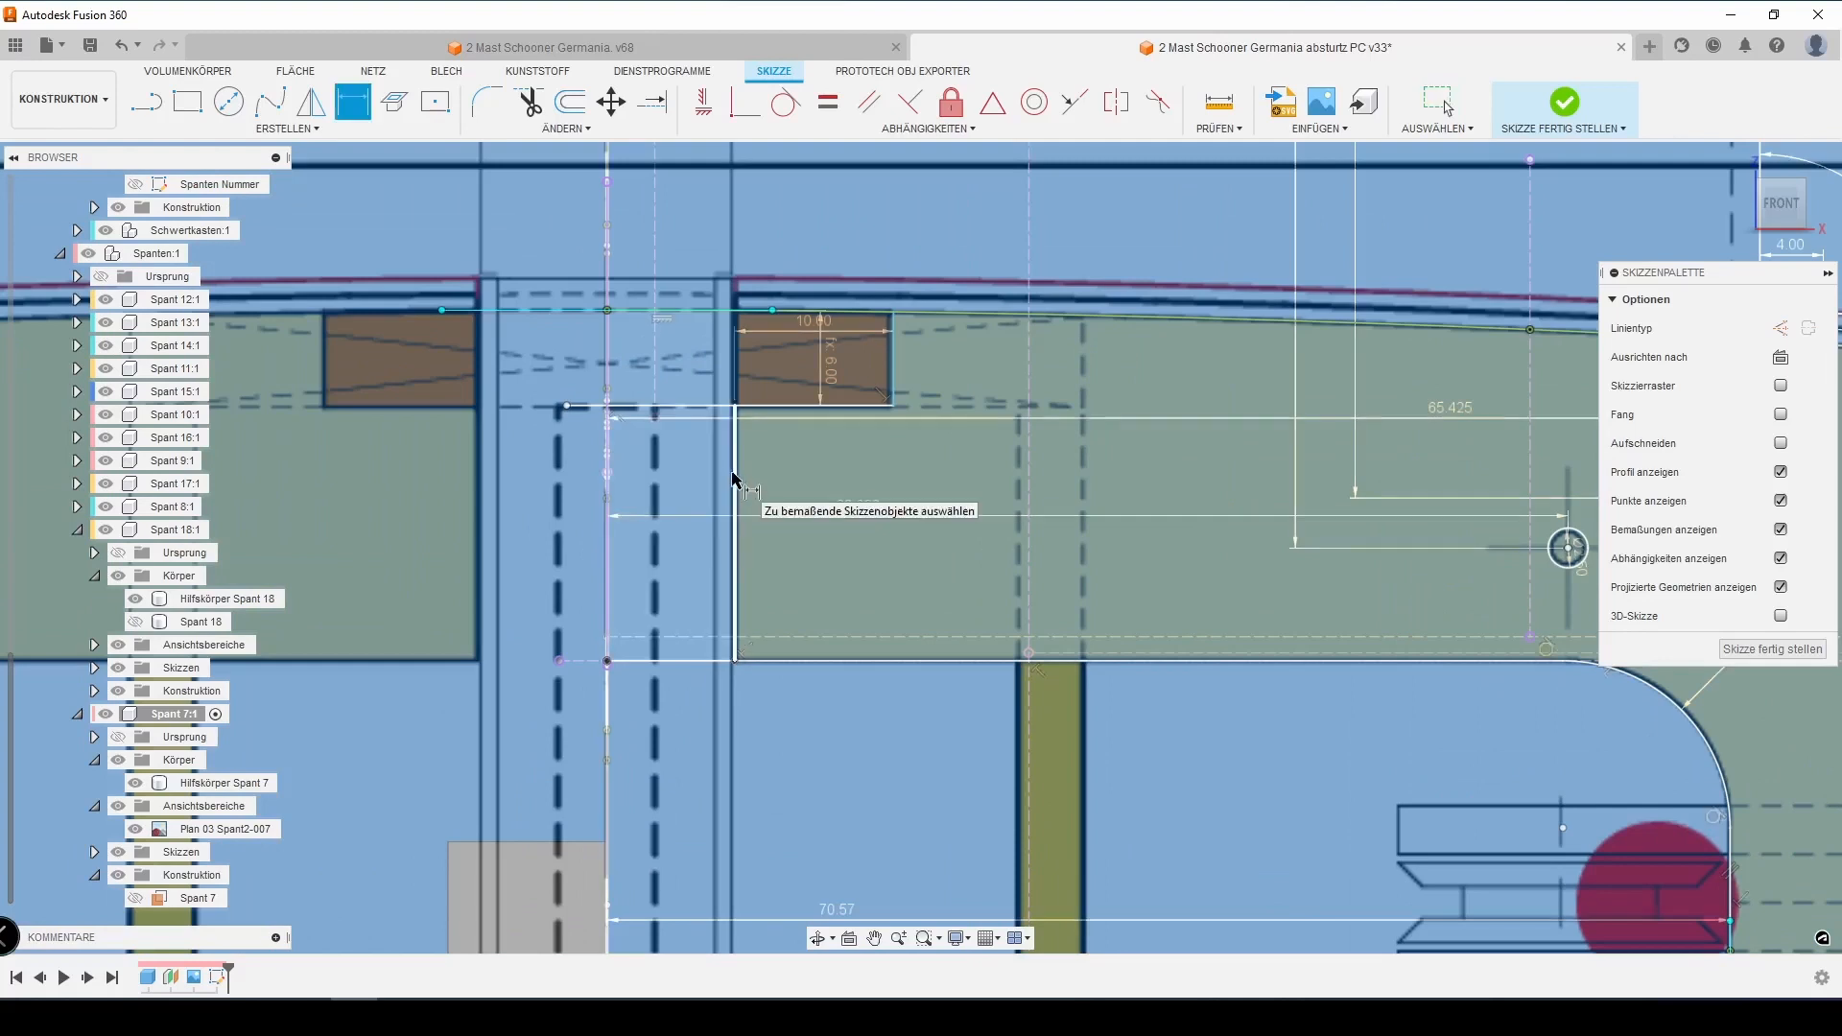
left_click(733, 475)
left_click(607, 487)
left_click(668, 495)
type("8")
key("Return")
scroll(772, 612, "up", 2)
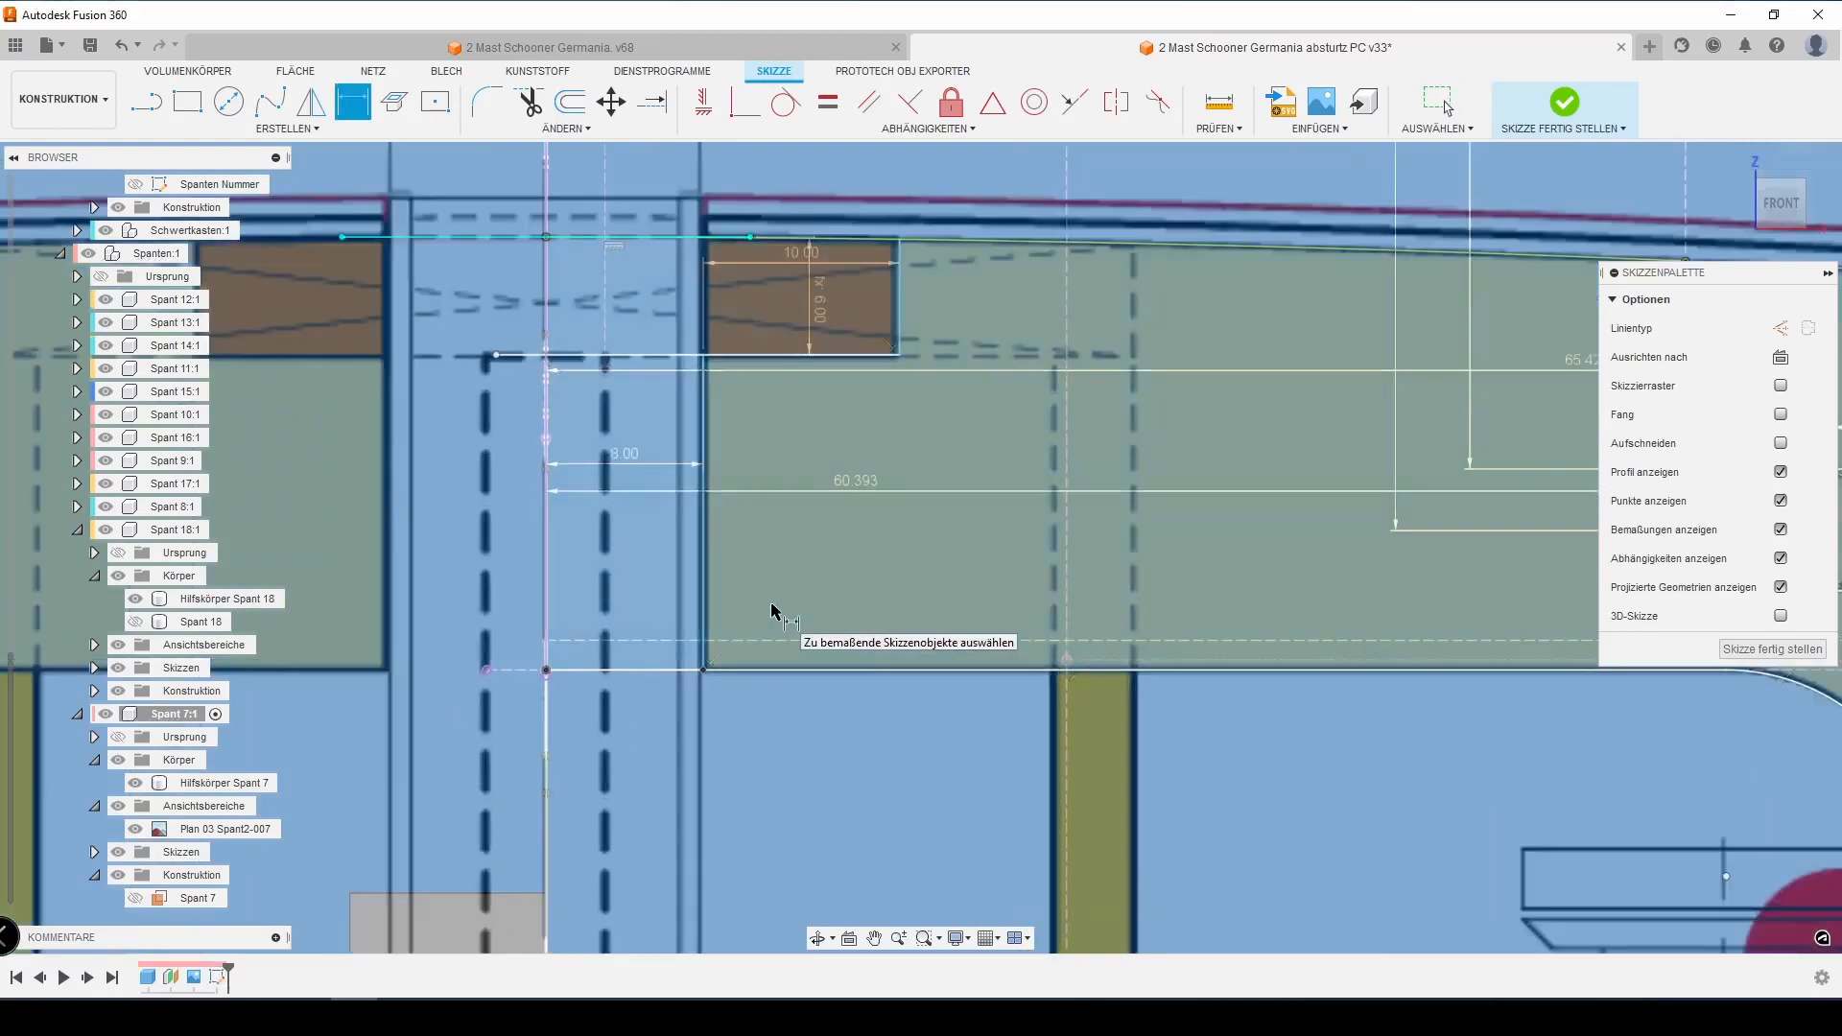
scroll(771, 612, "down", 3)
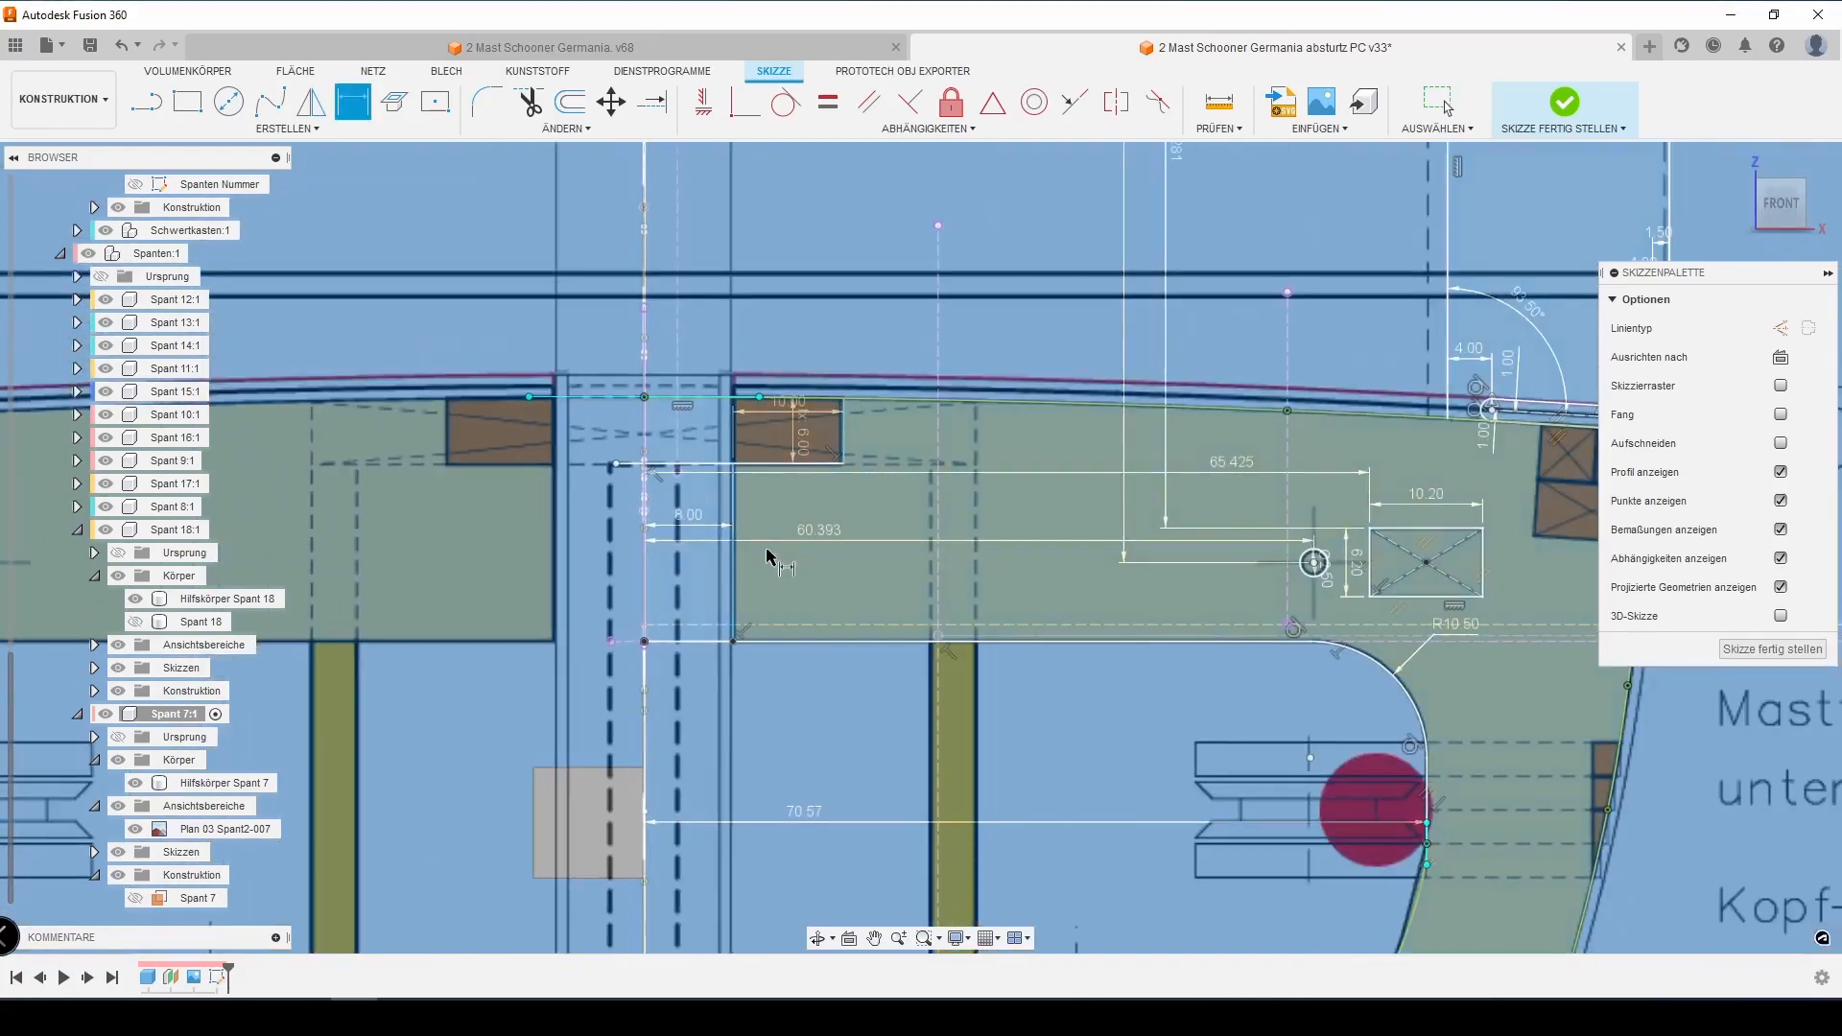
scroll(772, 561, "down", 5)
key("Escape")
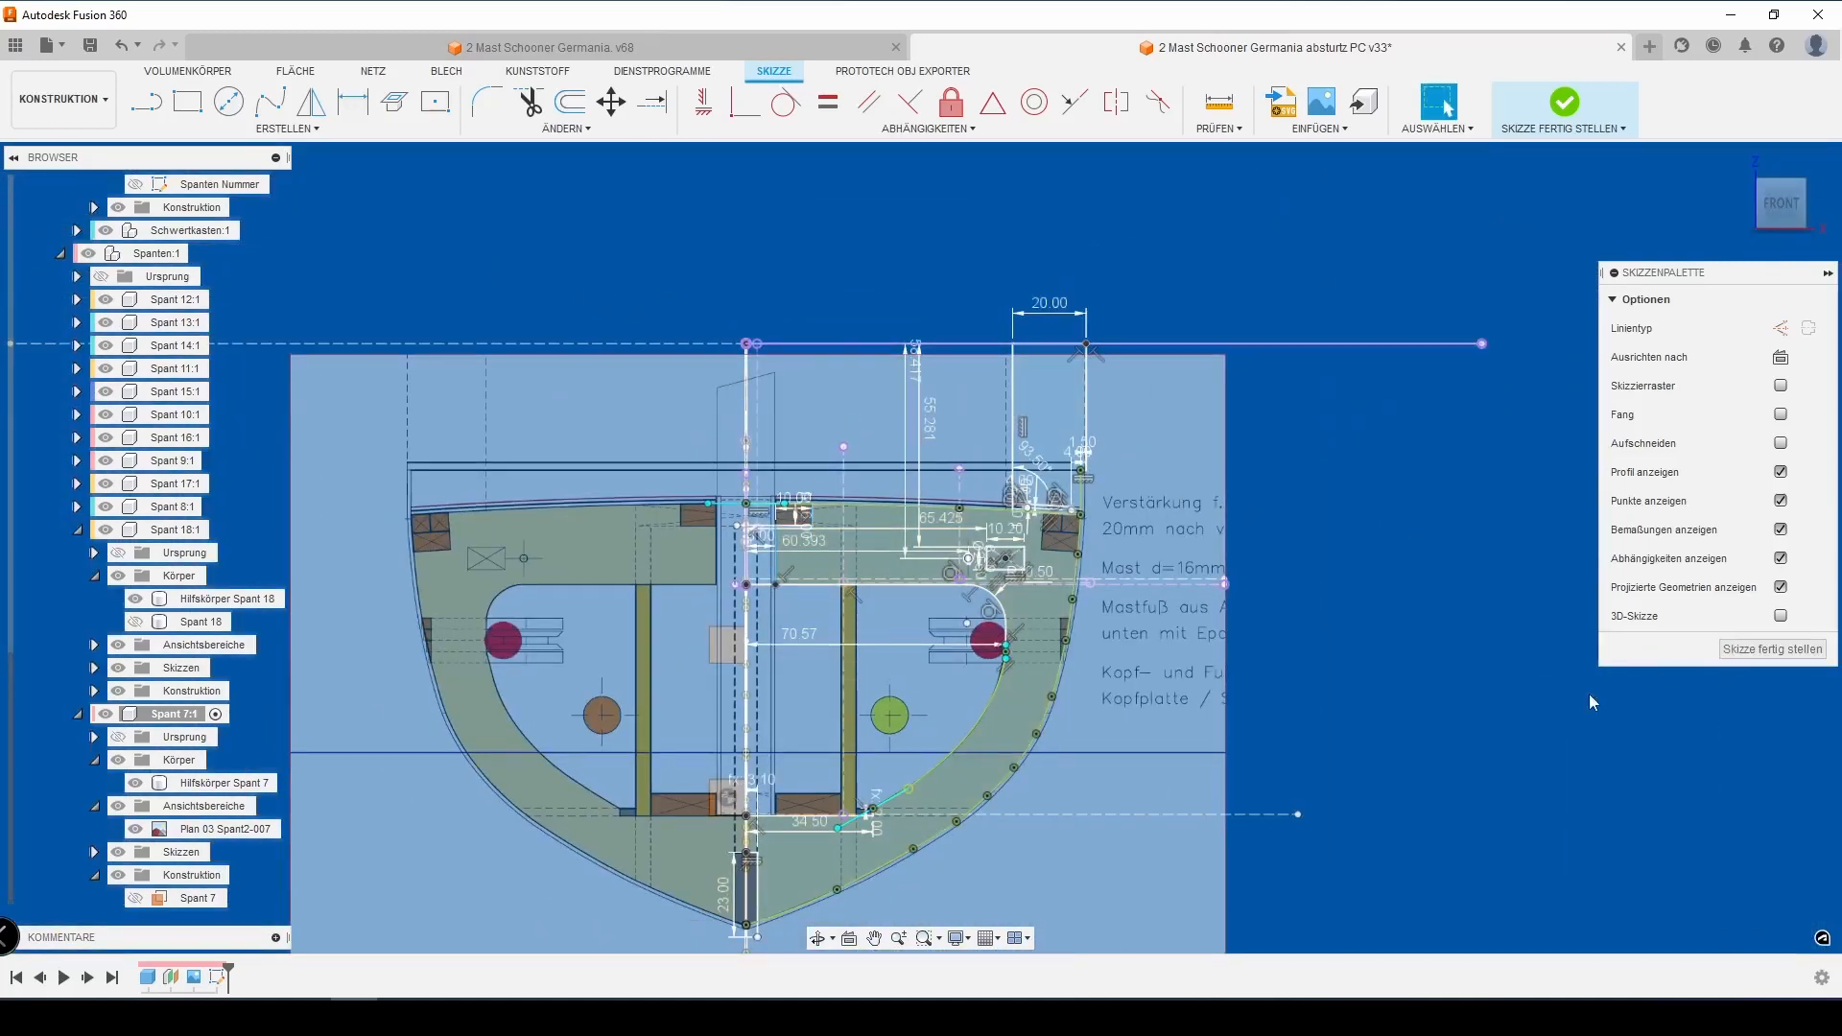
Finish the sketch, rename it Spant 7 and hide the canvas Plan 03 Spant2-007
left_click(1772, 648)
left_click(95, 852)
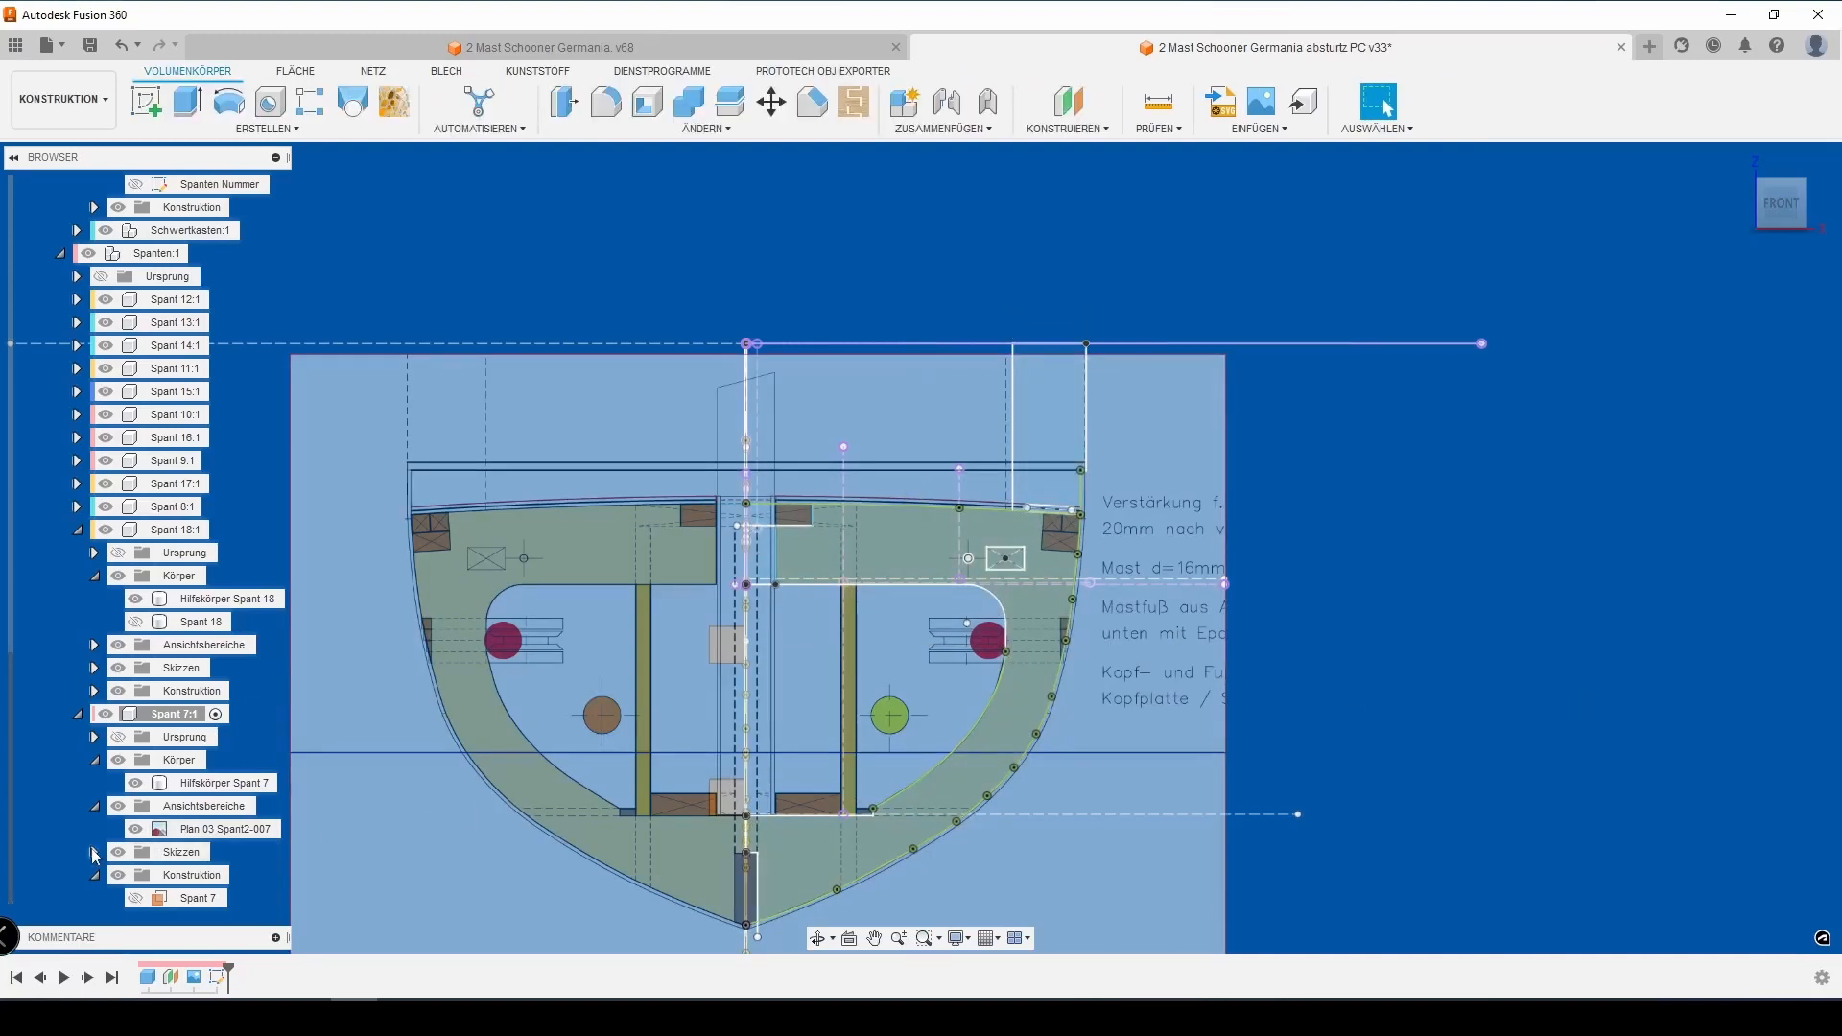
left_click(197, 877)
double_click(195, 878)
type("Spant 7")
key("Return")
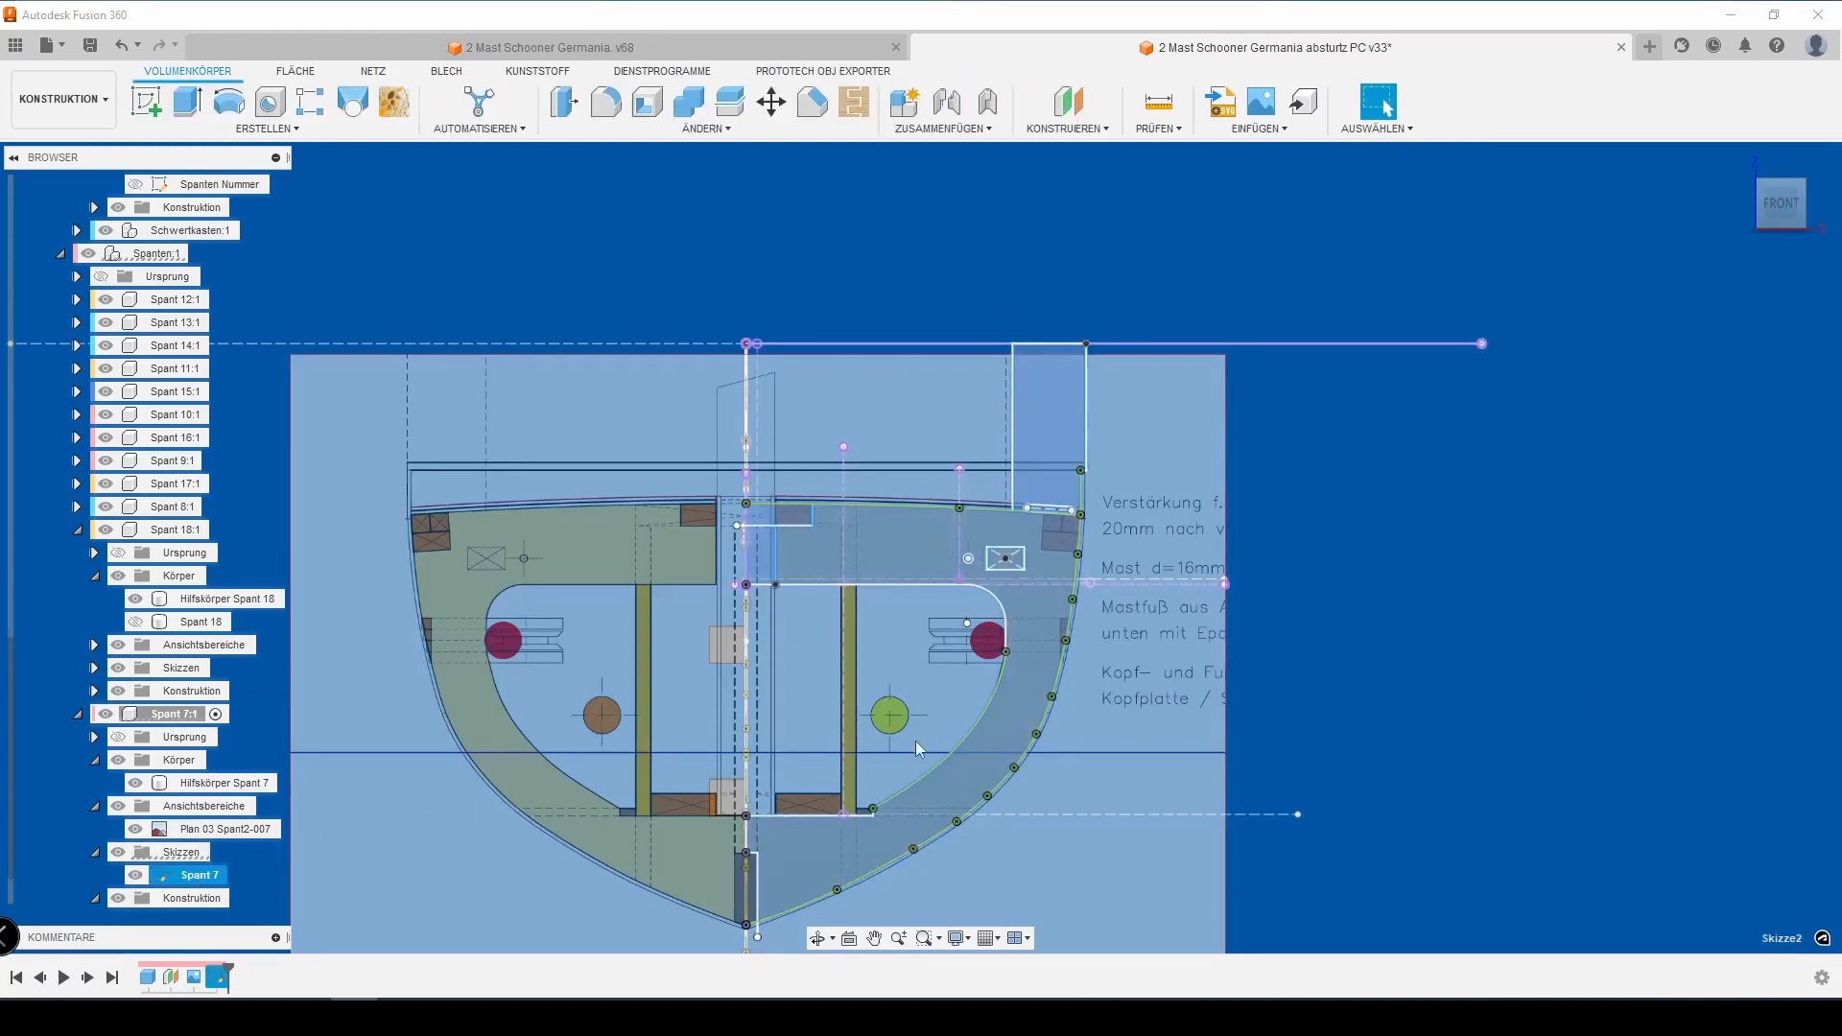
left_click(136, 830)
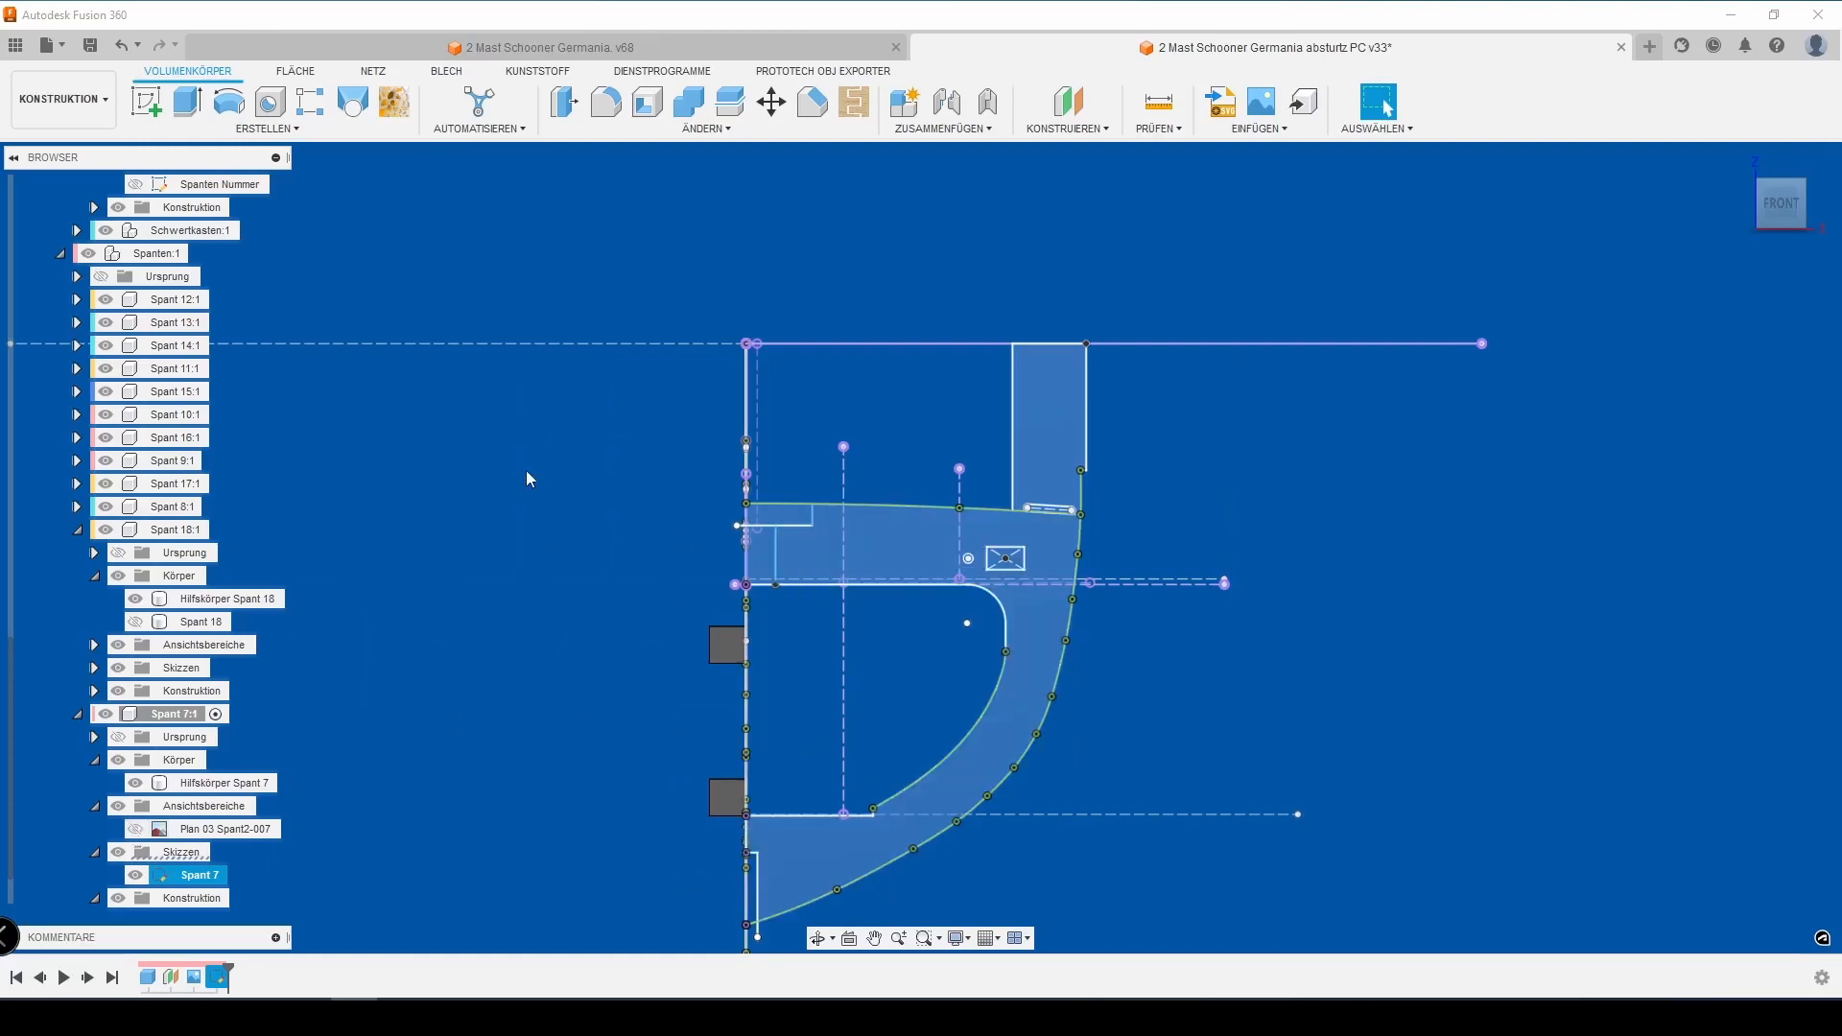
Try to extrude the Spant 7 sketch profiles by the parameter Material4mm
type("e")
type("M")
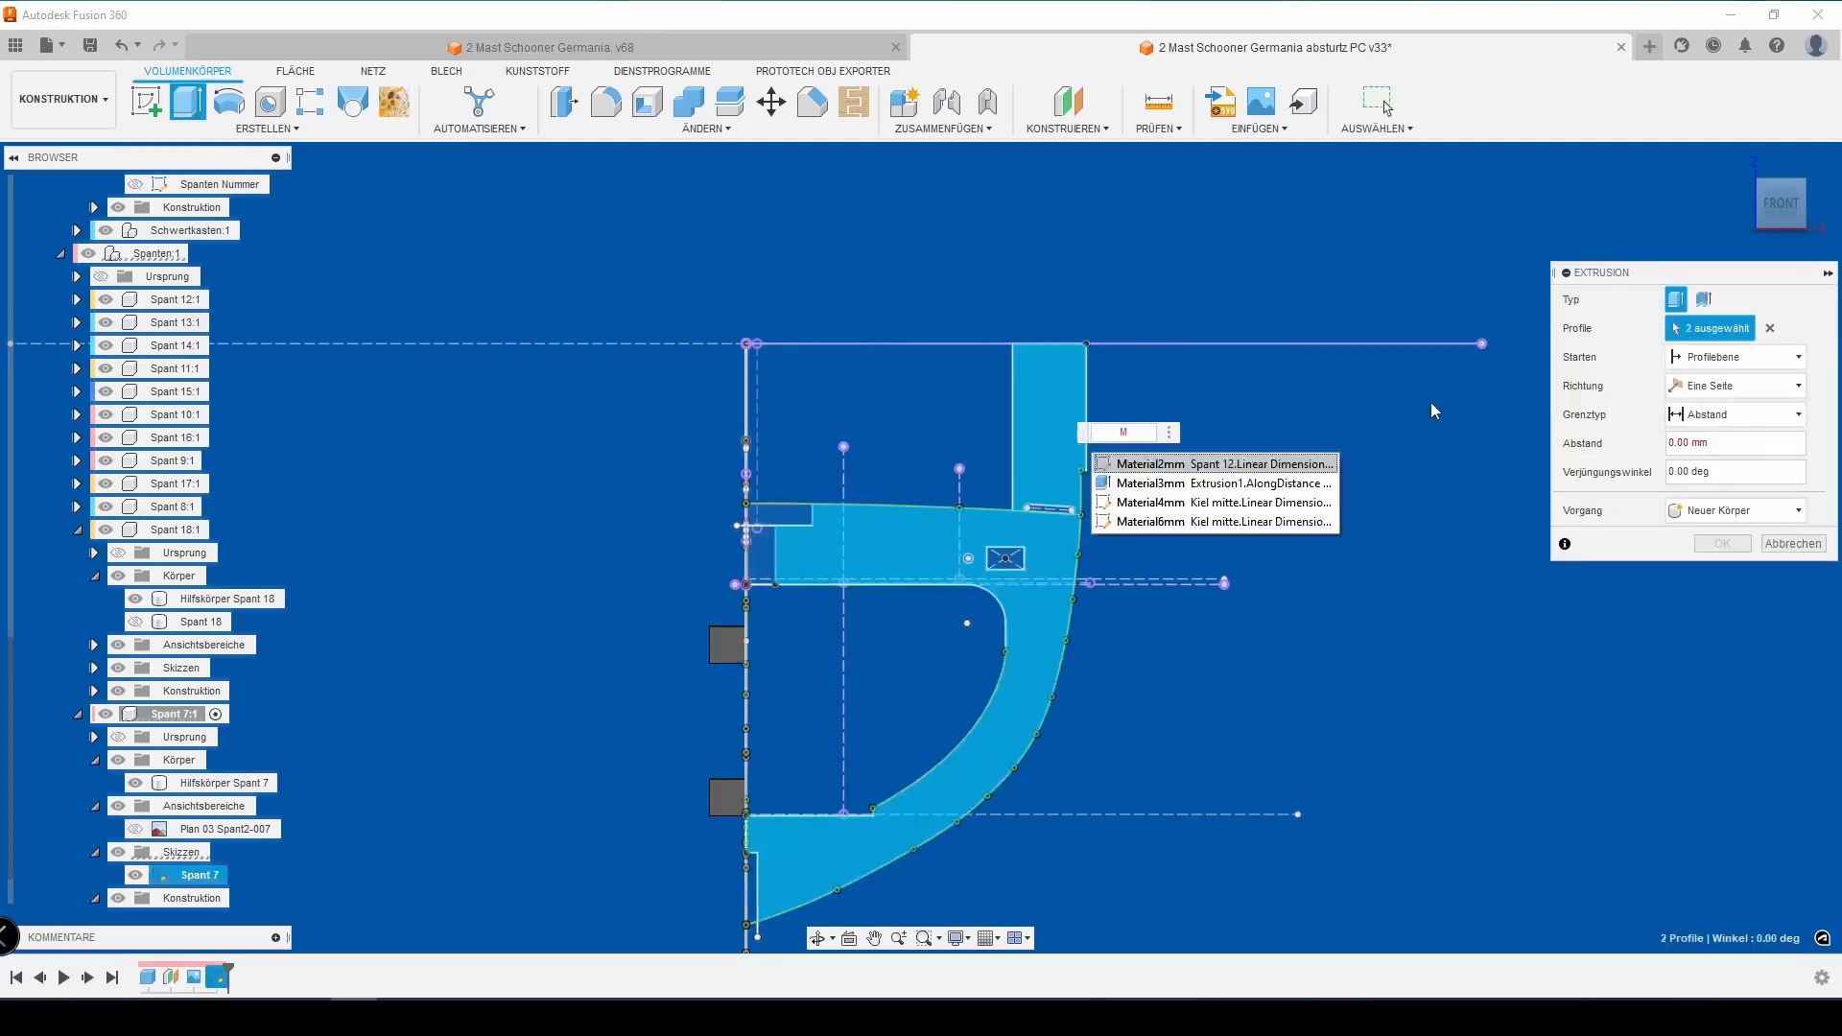
key("Down")
key("Down")
key("Return")
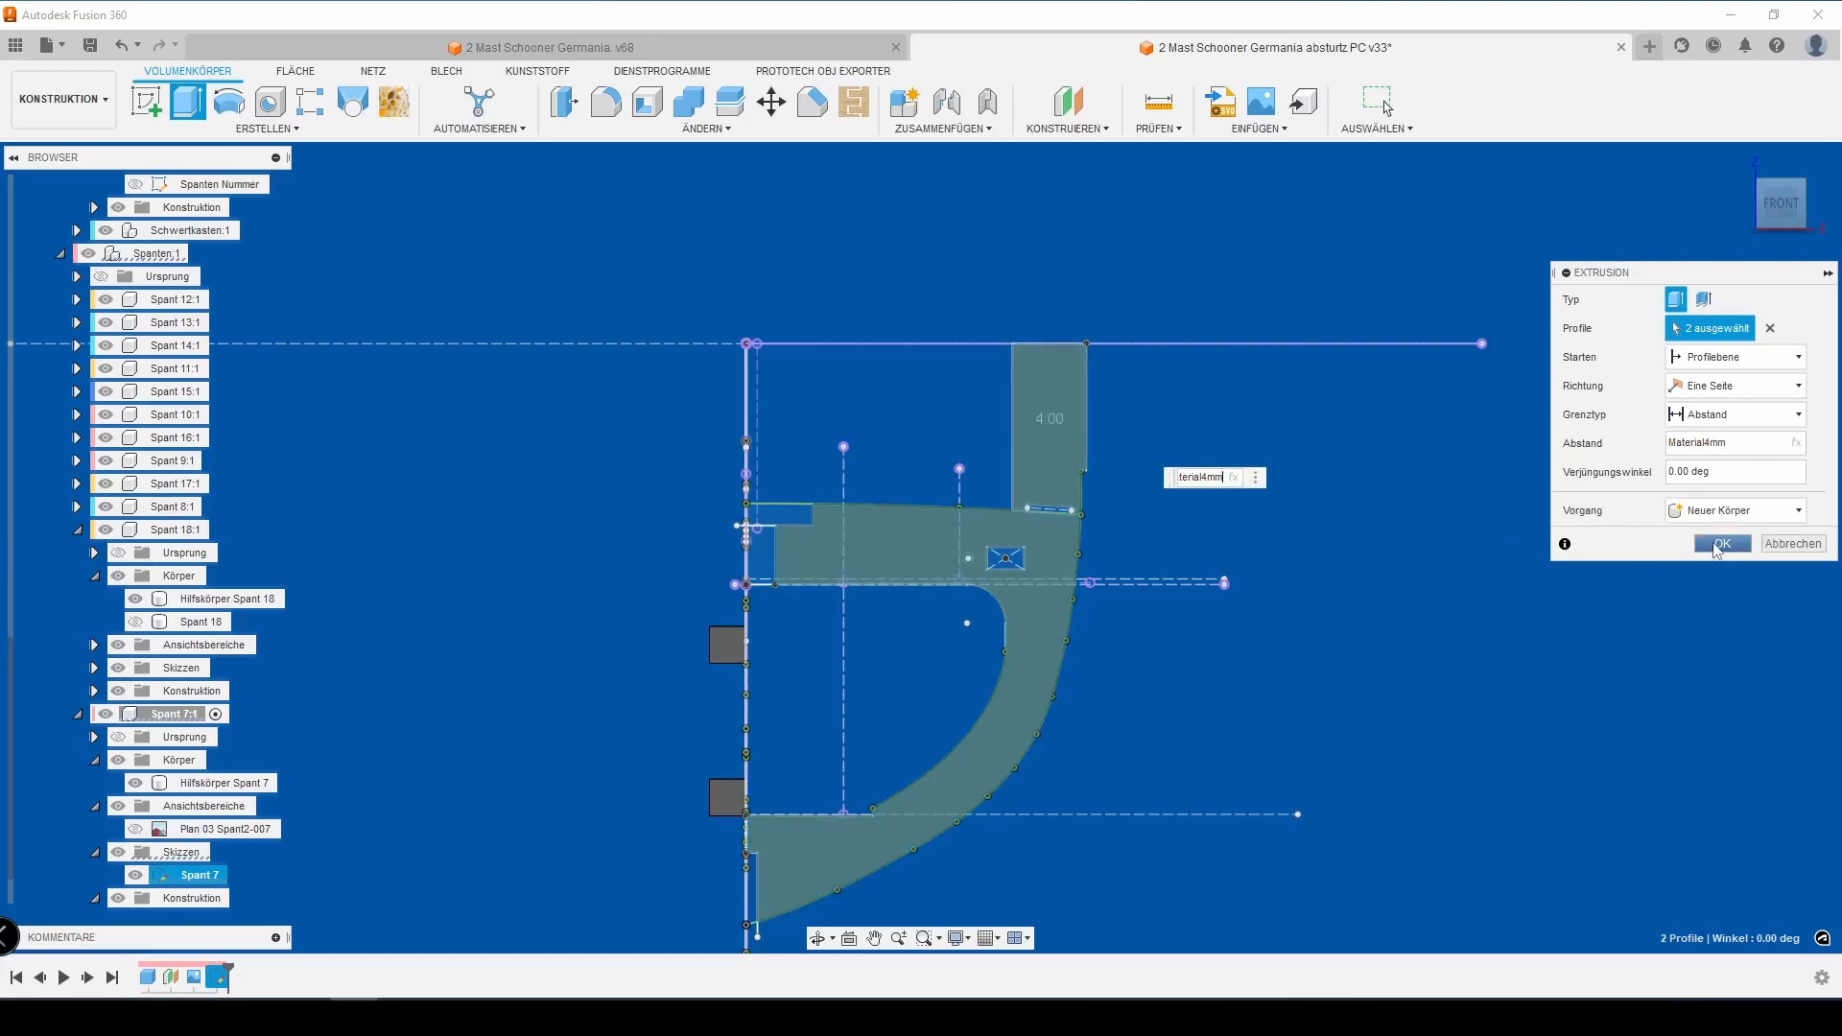
left_click(1719, 544)
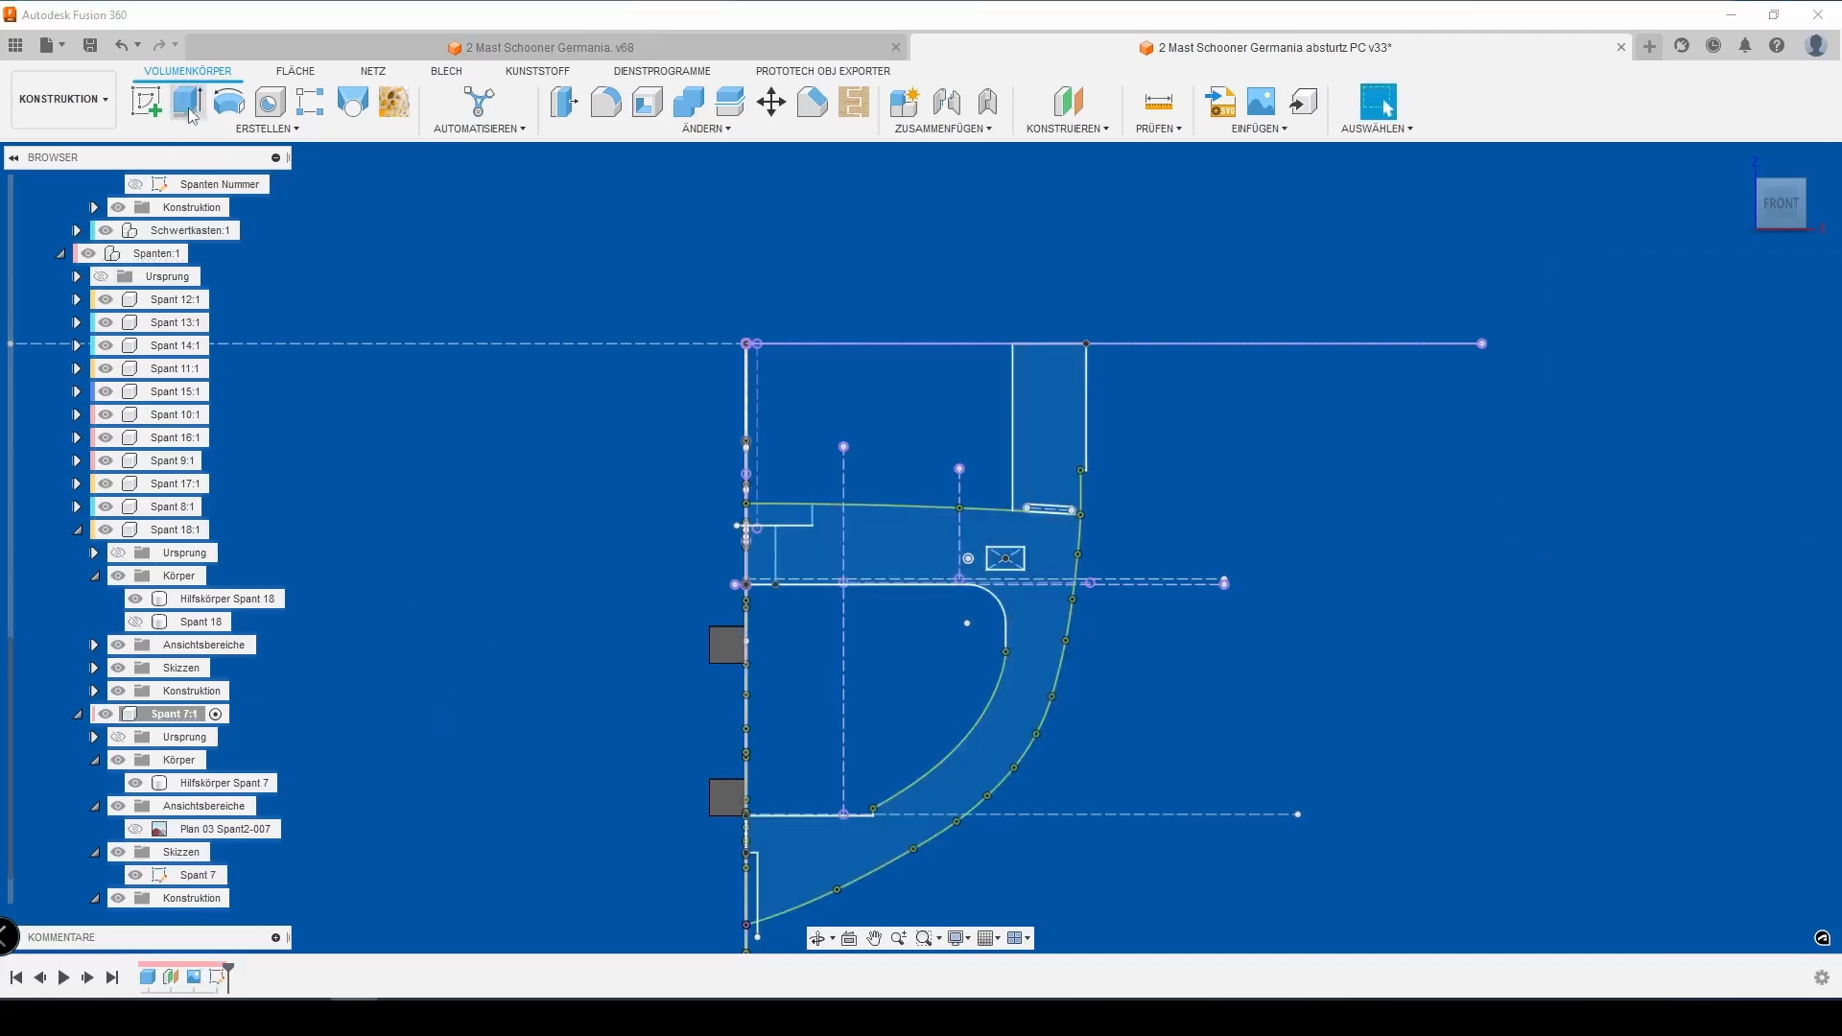
Extrude the frame and upper extension profiles of sketch Spant 7 by the parameter Material4mm as a new body
type("em")
key("Down")
key("Down")
key("Return")
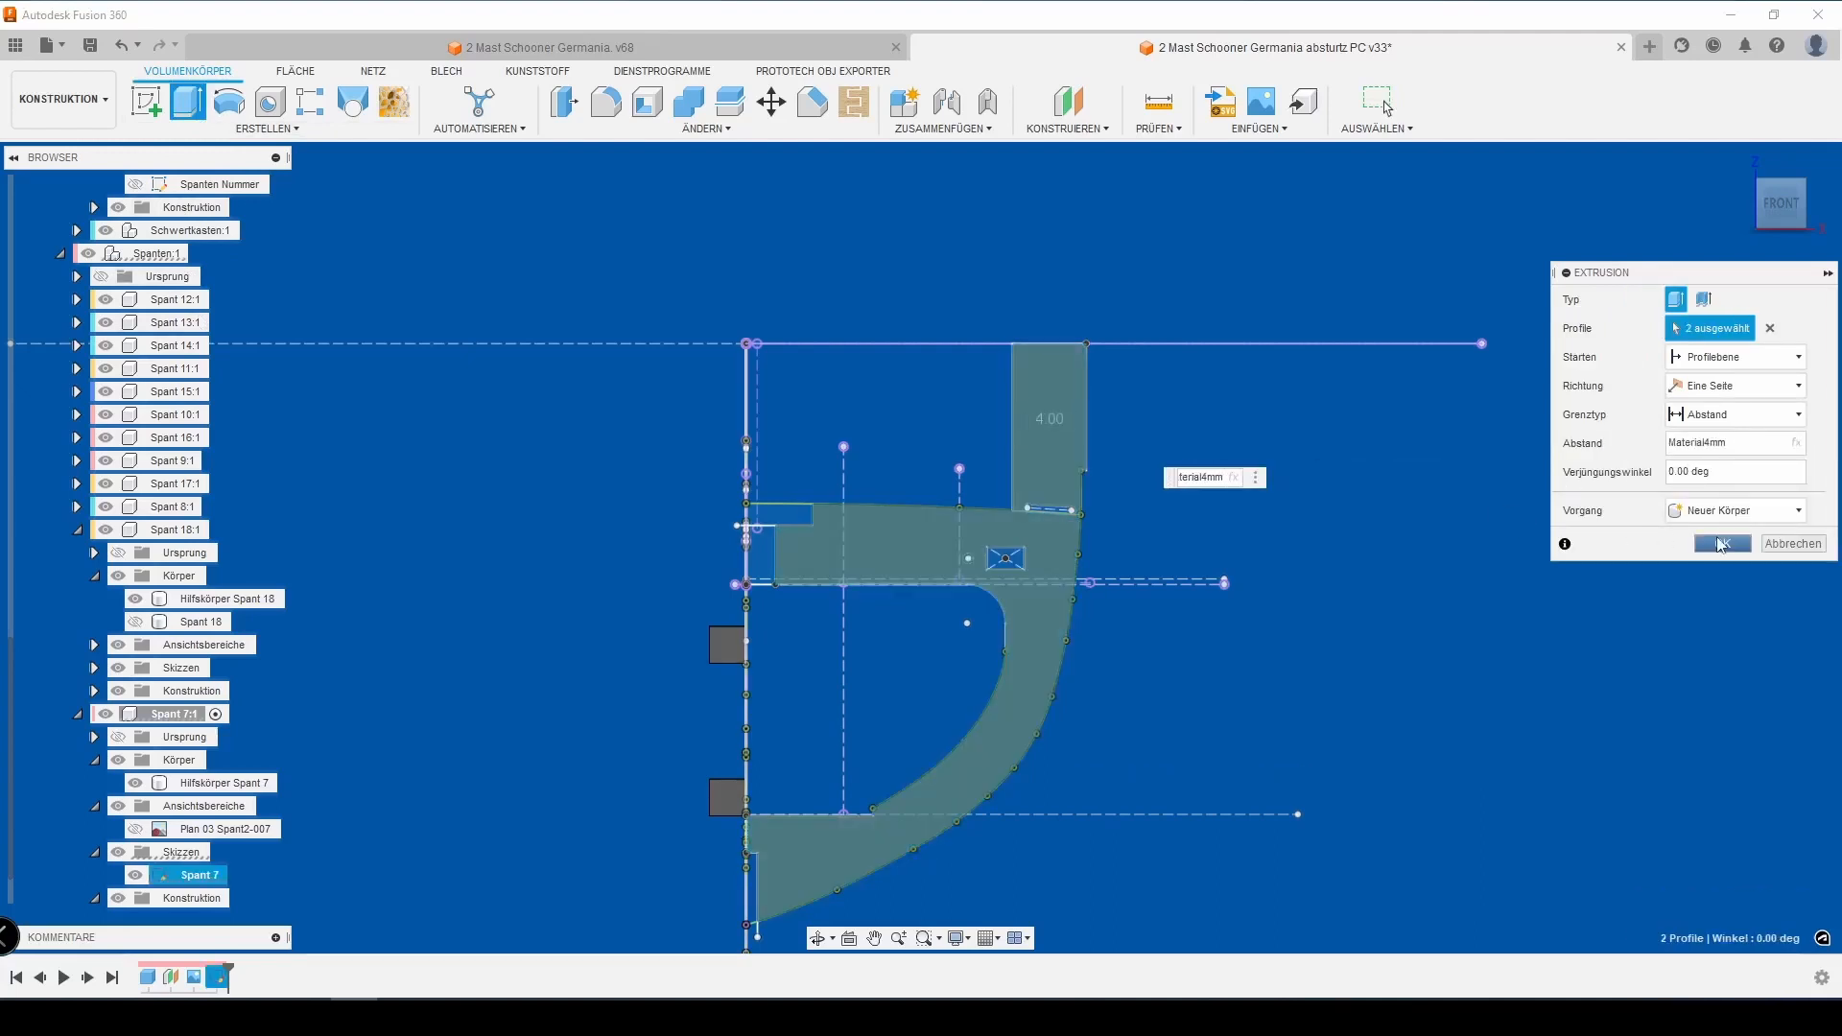
left_click(1720, 543)
key("Return")
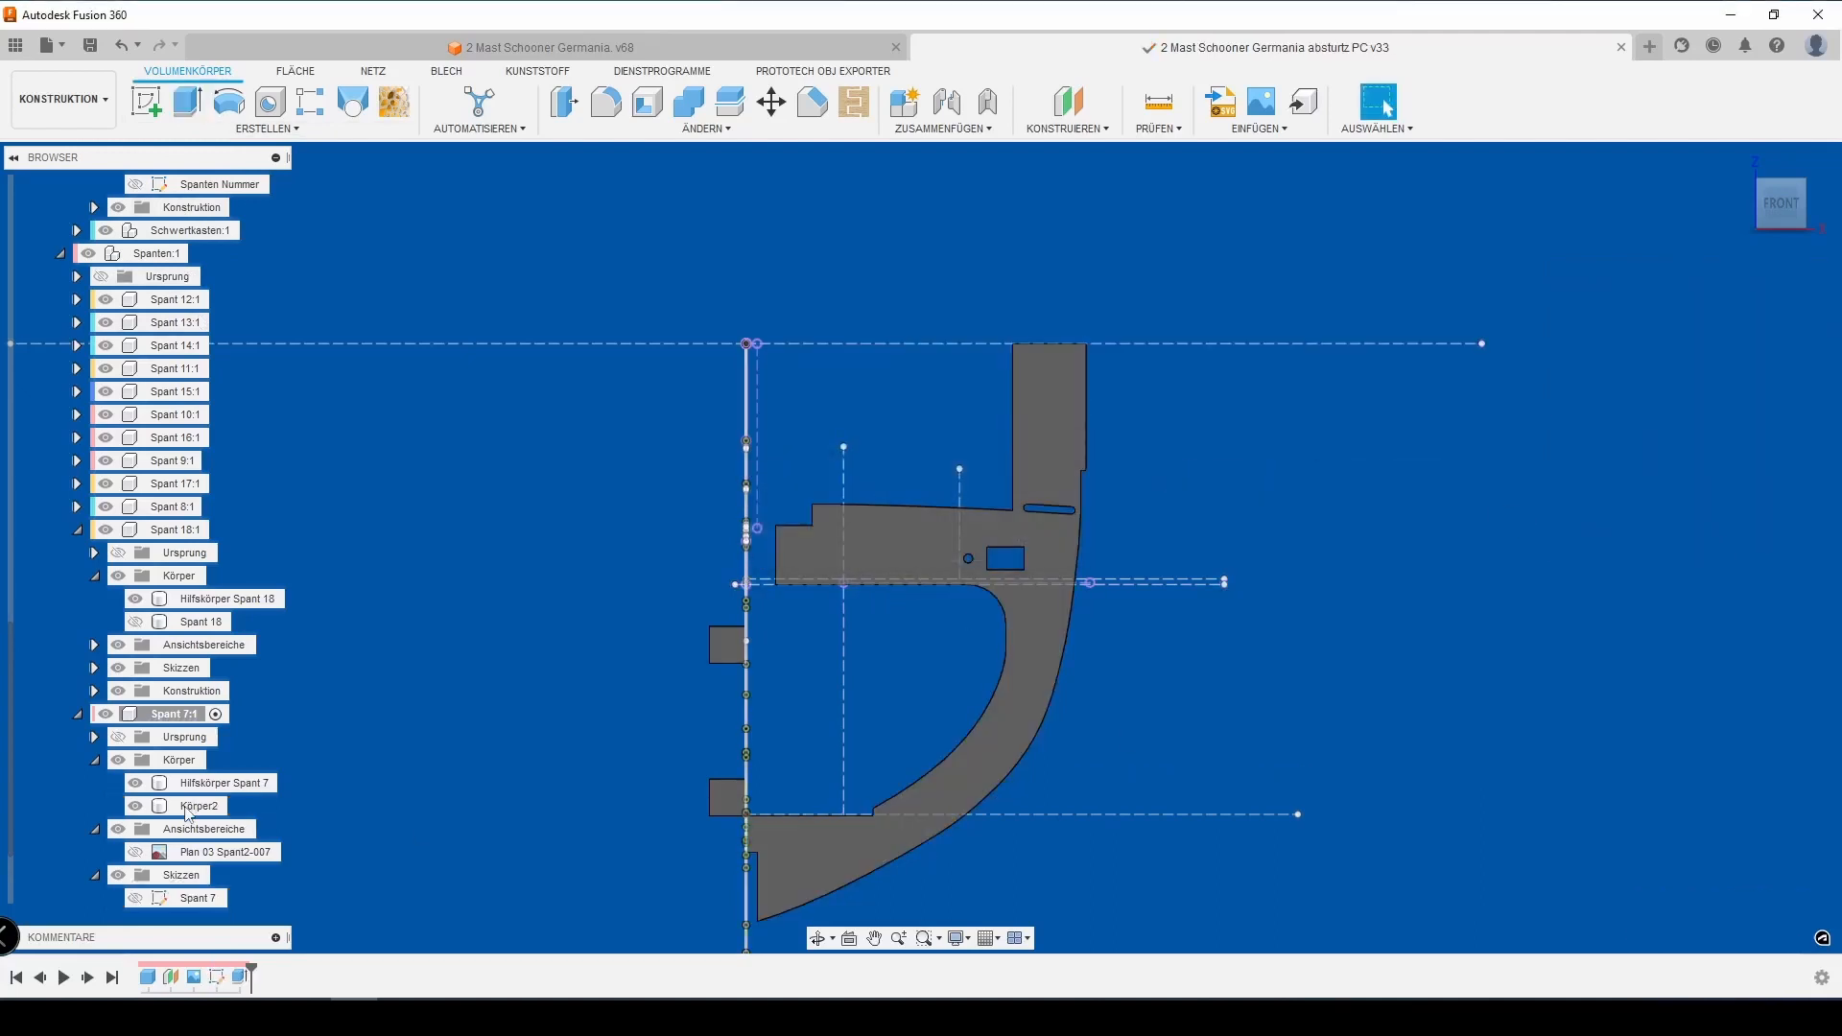
Rename the extruded frame body Spant 7
double_click(187, 807)
type("Spant")
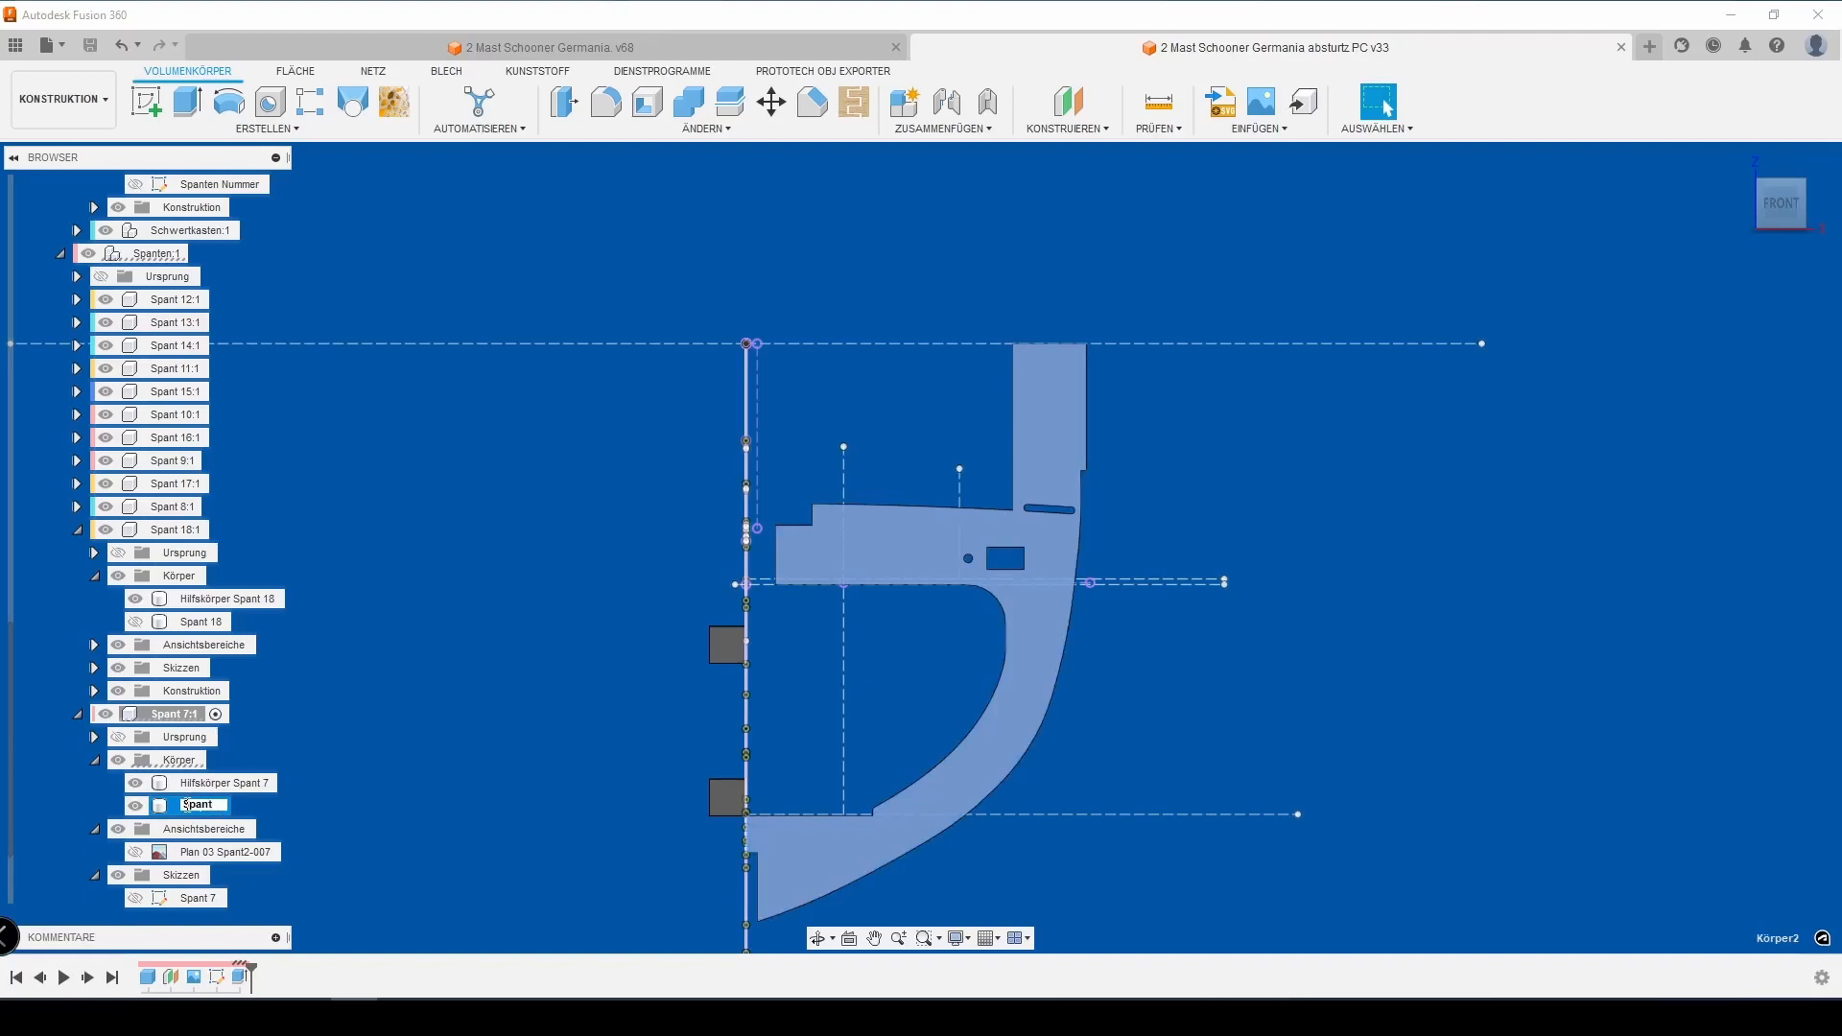
type(" 7")
key("Return")
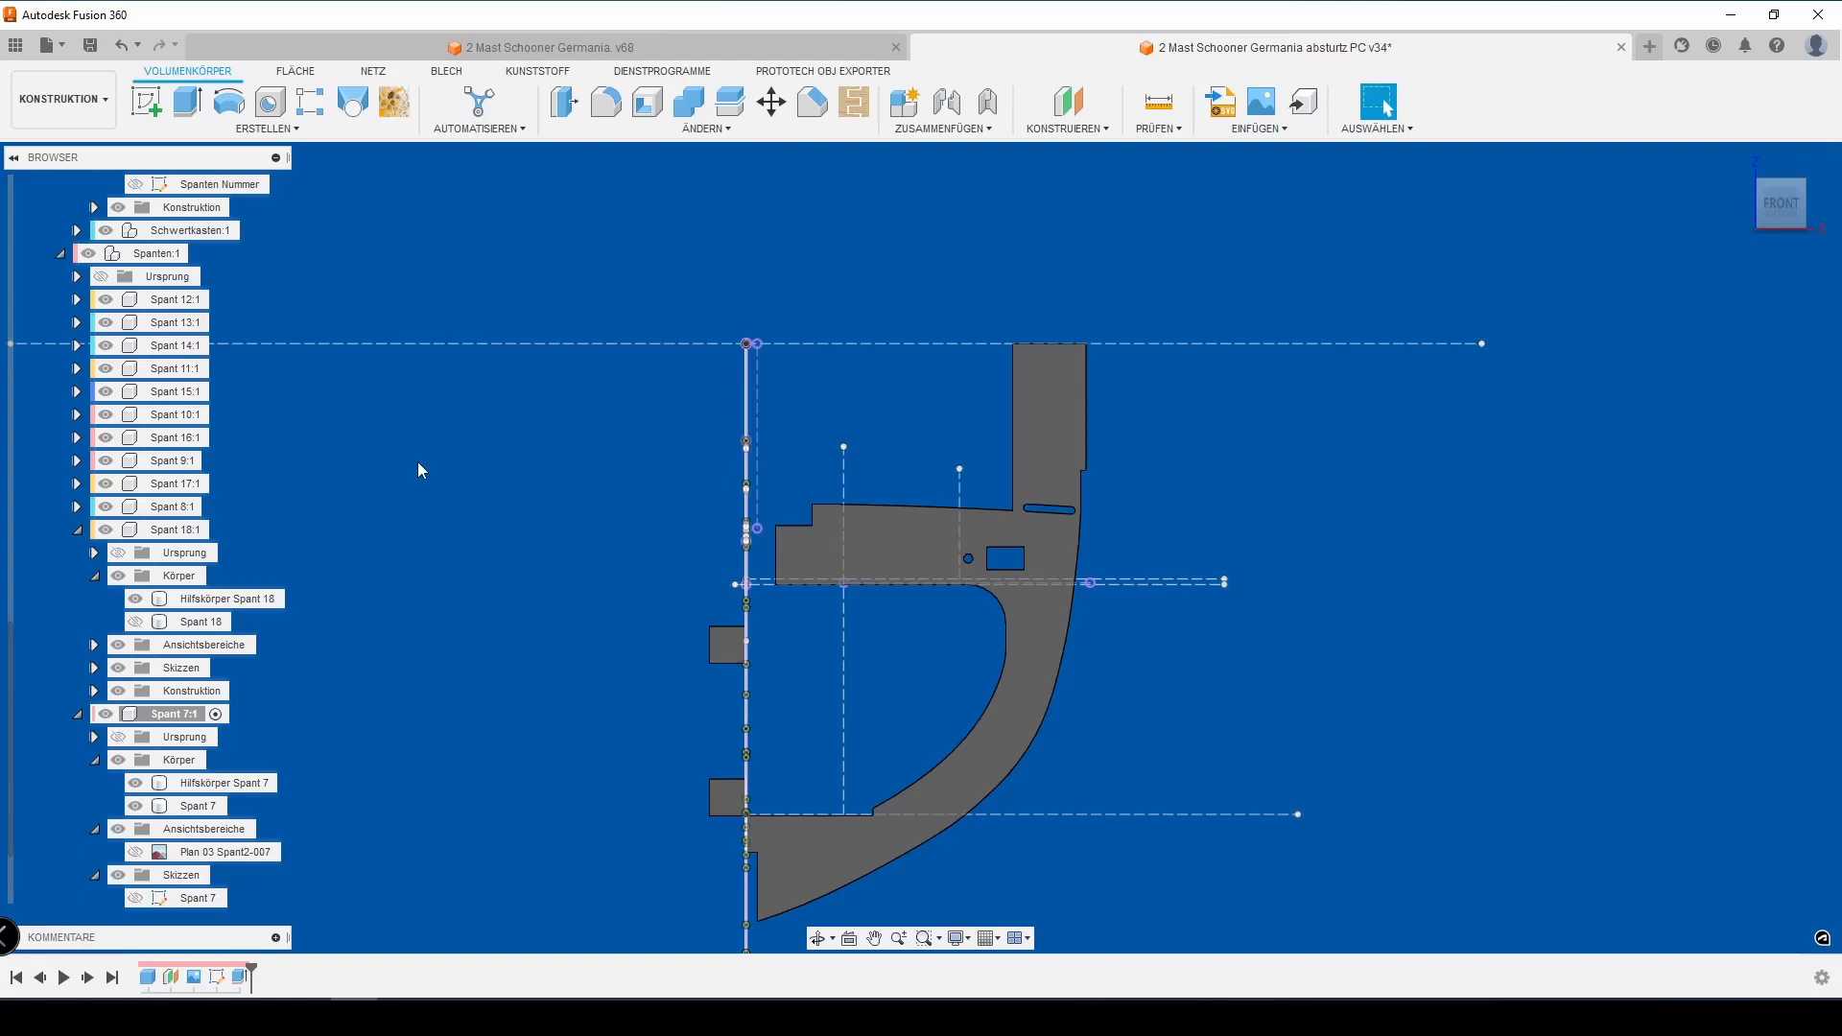
left_click(151, 107)
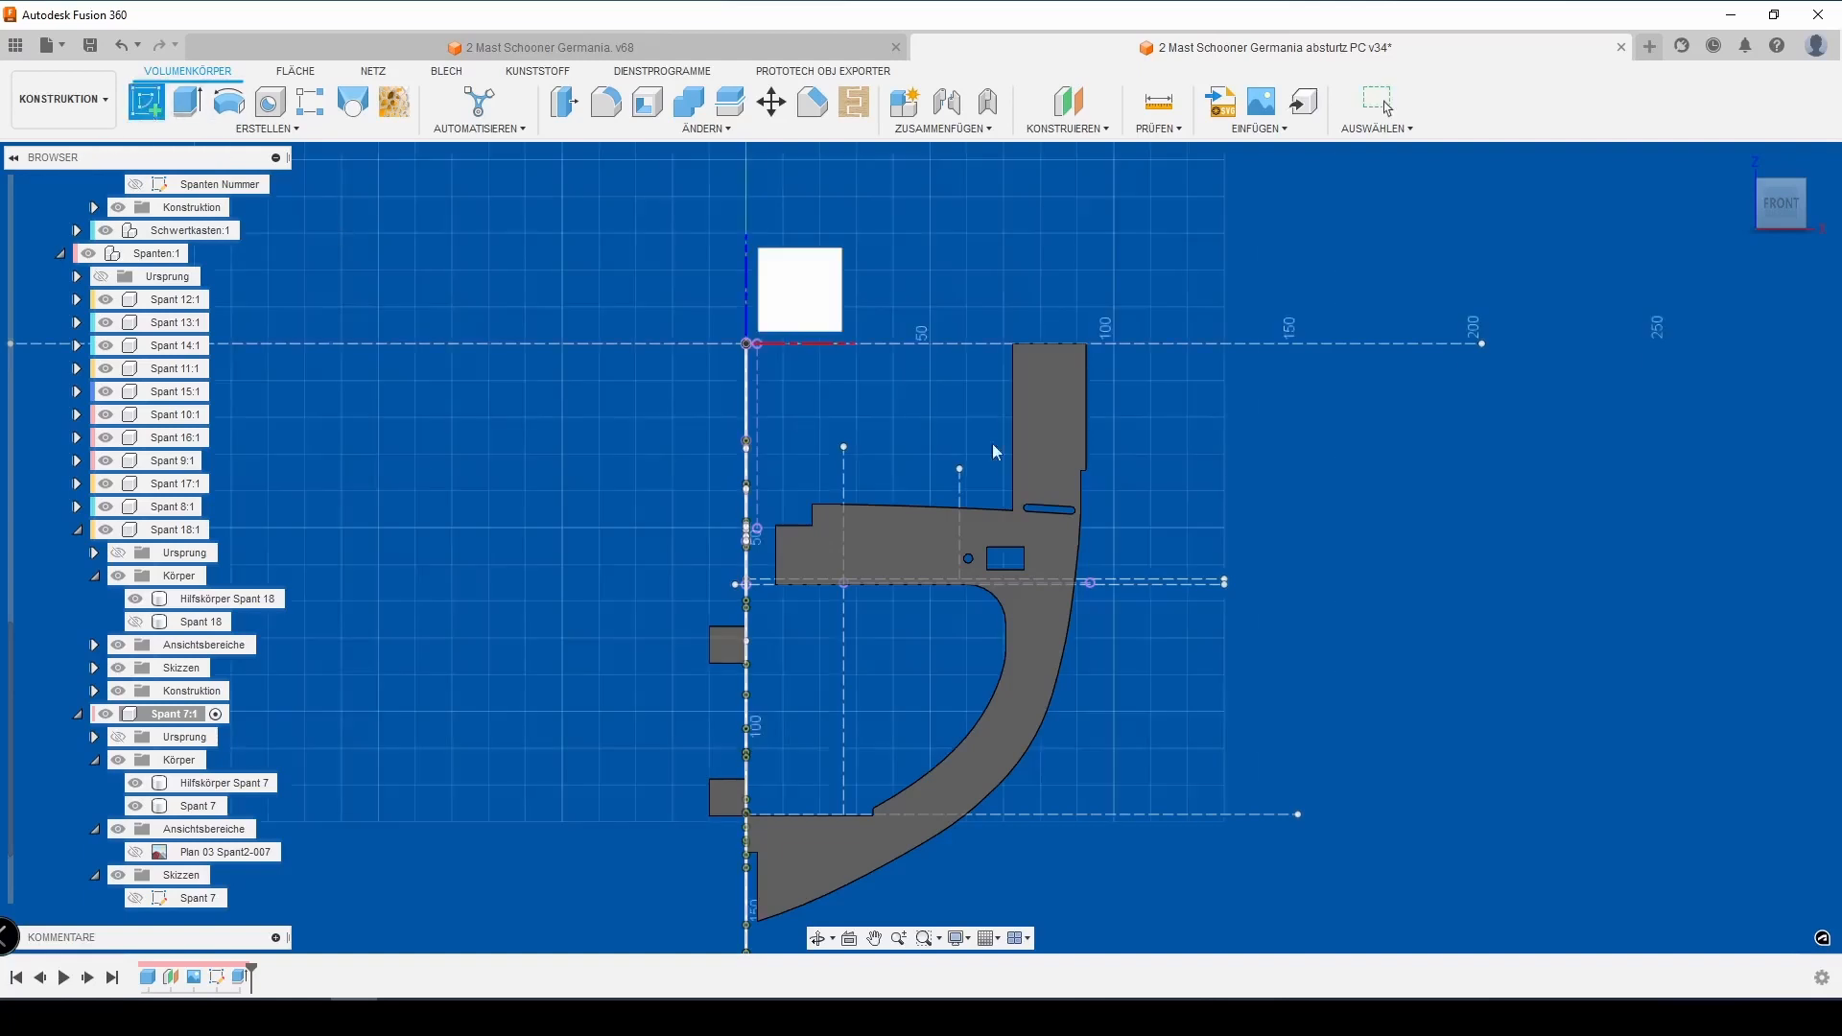
left_click(1041, 451)
left_click(287, 128)
left_click(270, 359)
left_click(1189, 547)
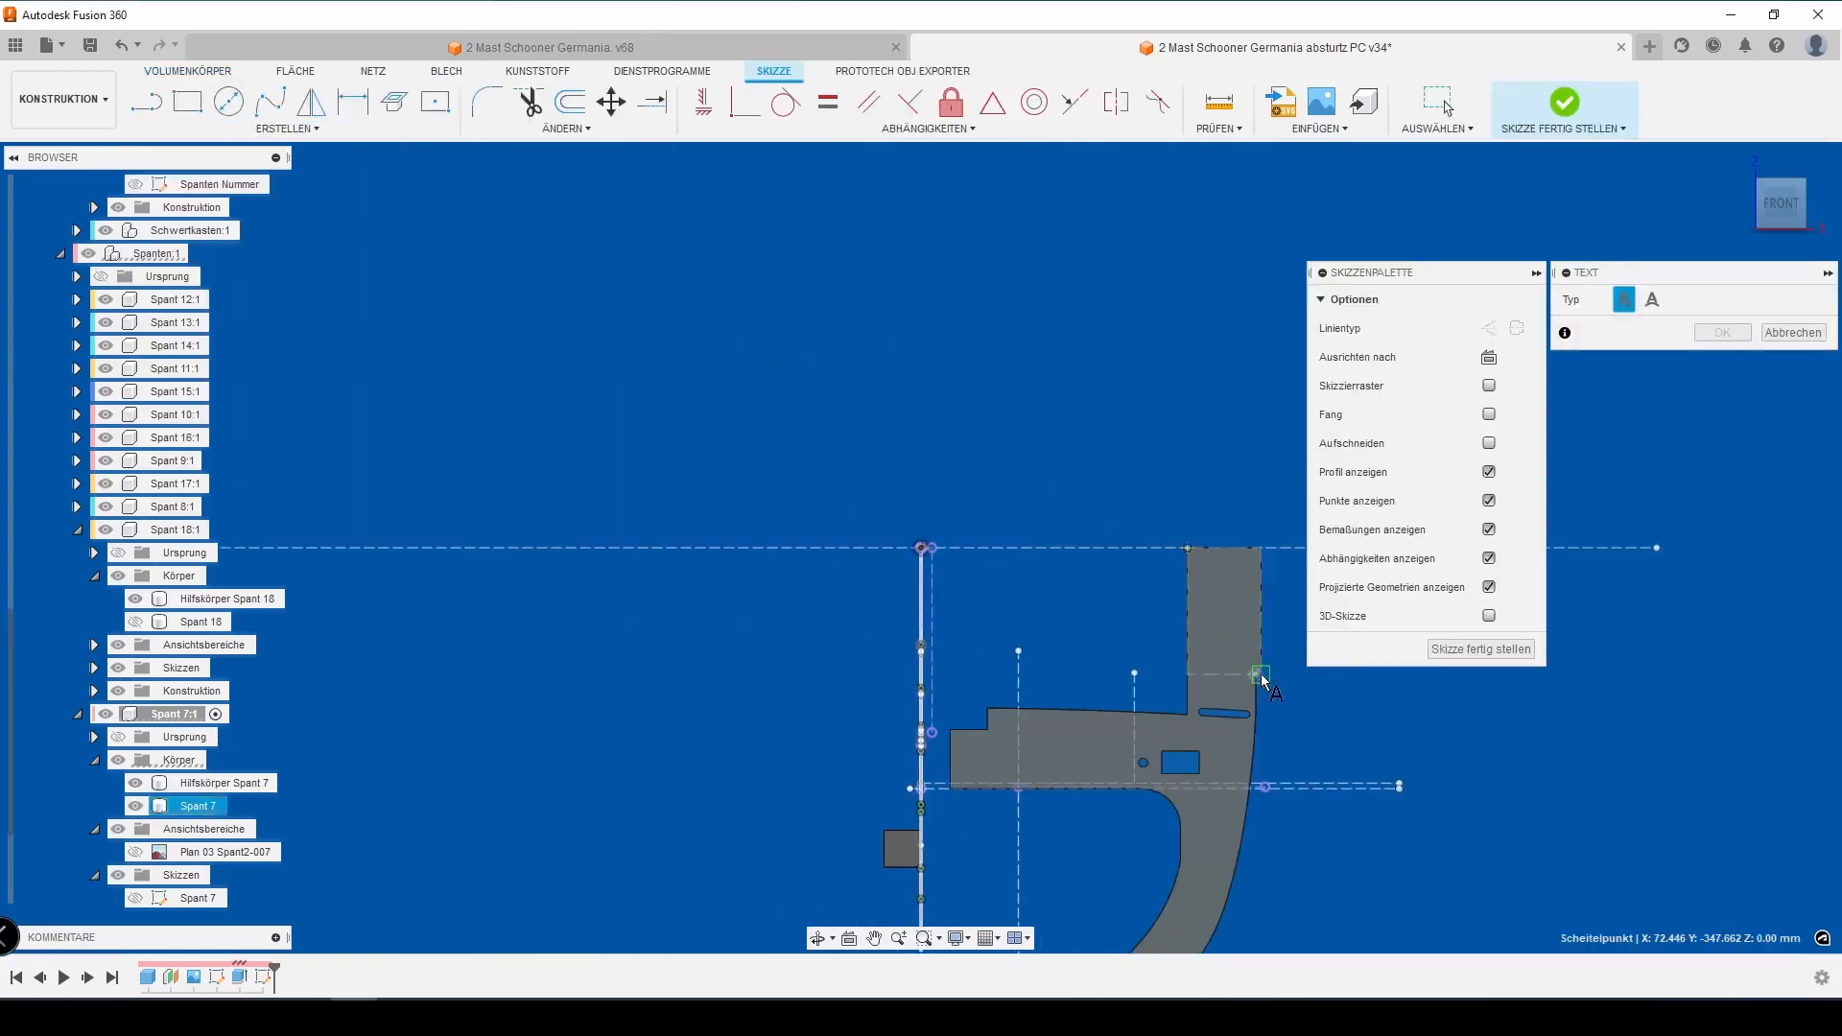
left_click(1260, 674)
type("Spant ")
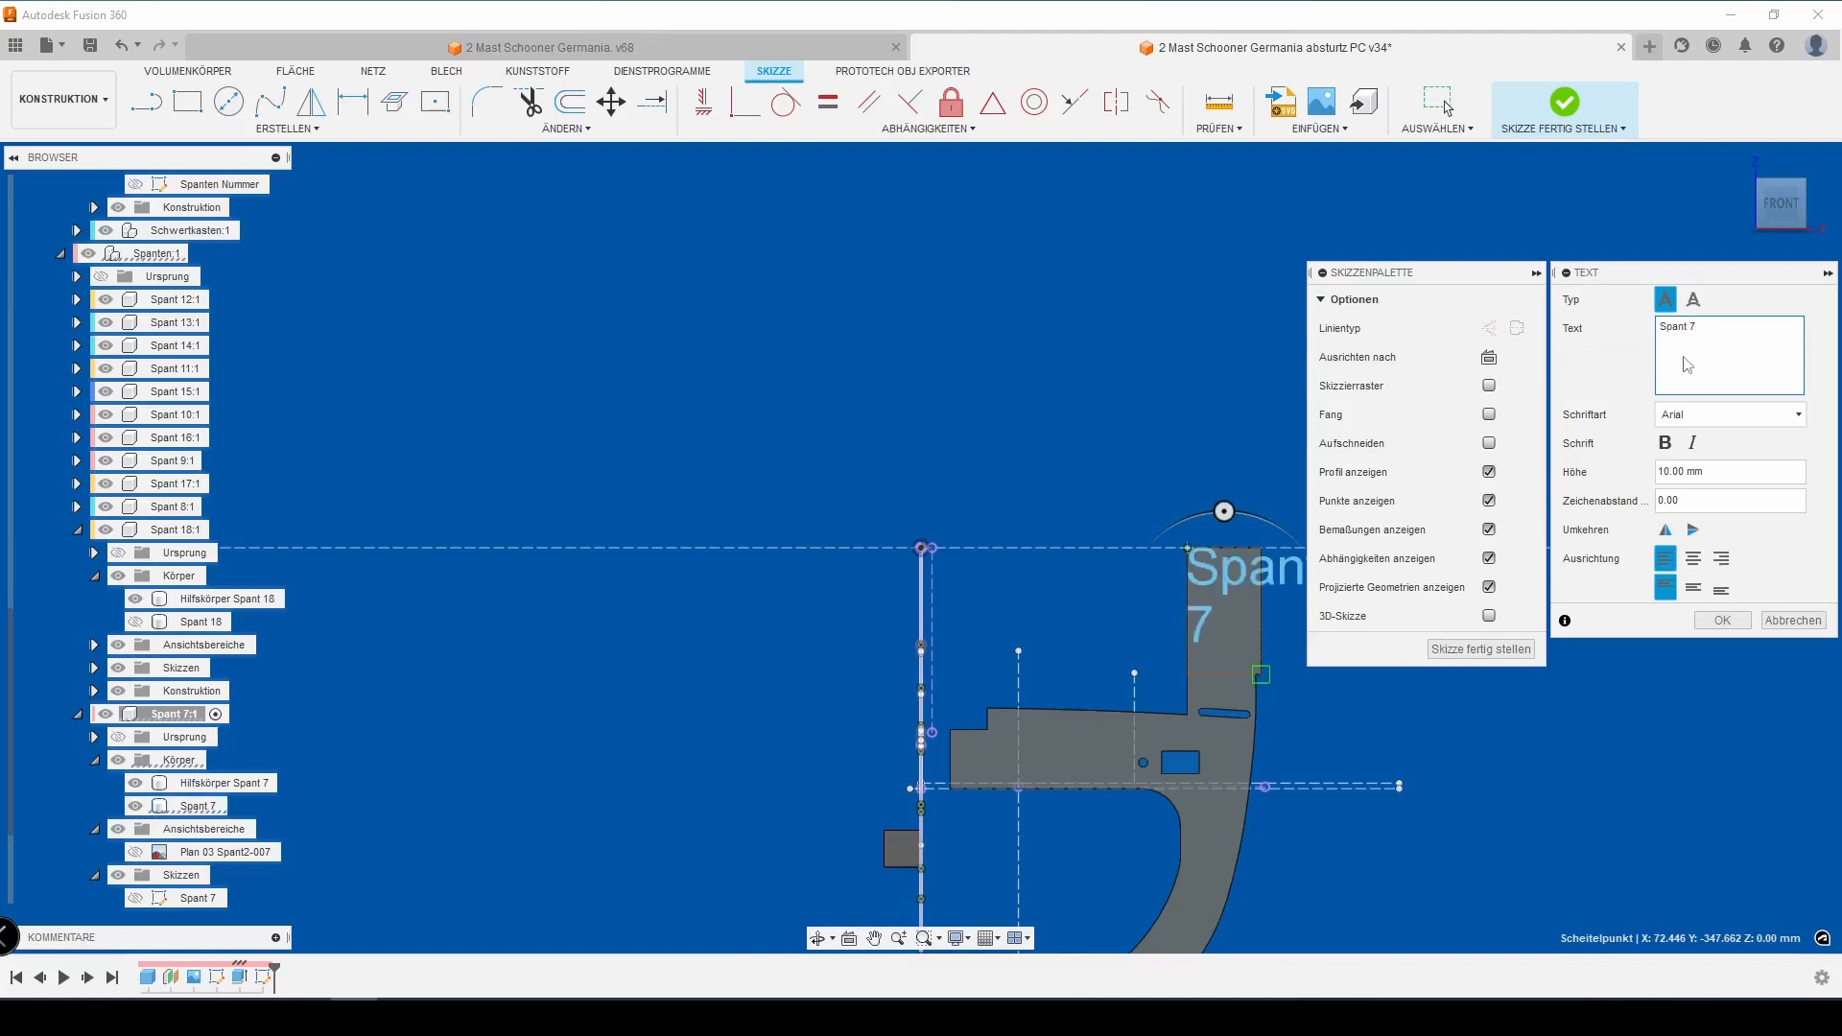
type("7")
left_click(1792, 620)
left_click(137, 45)
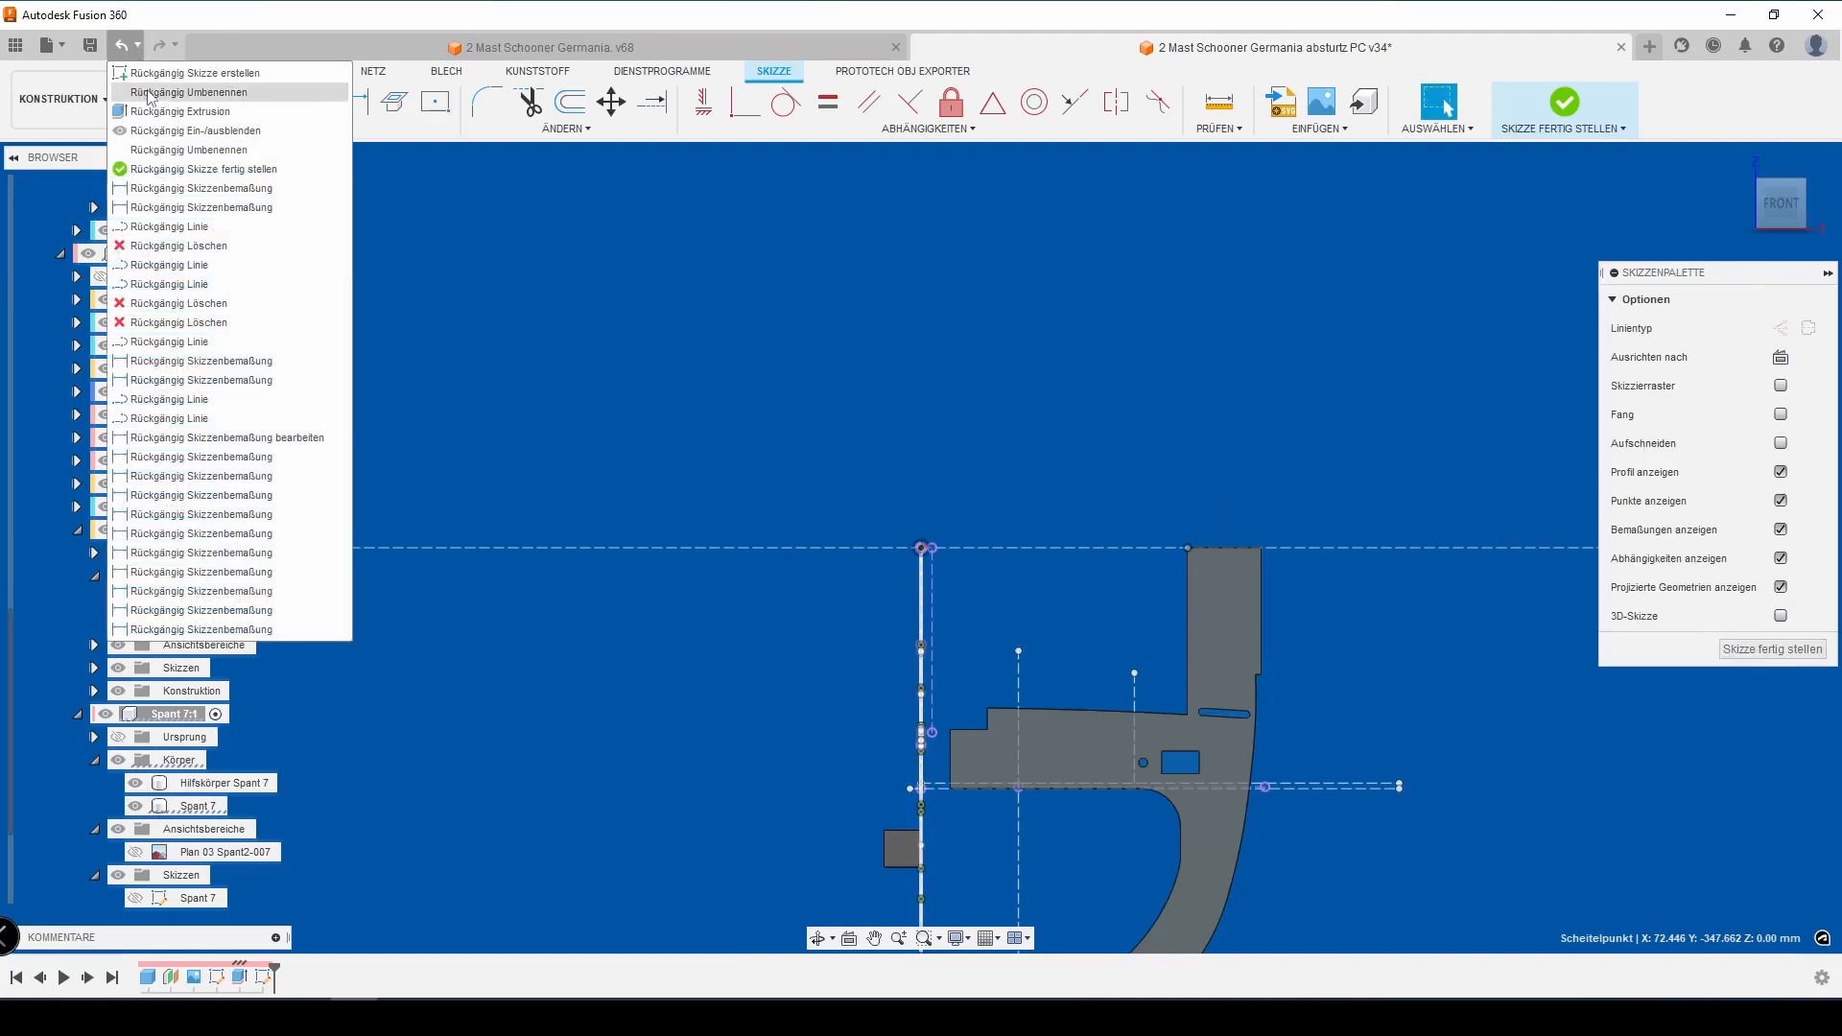
left_click(148, 92)
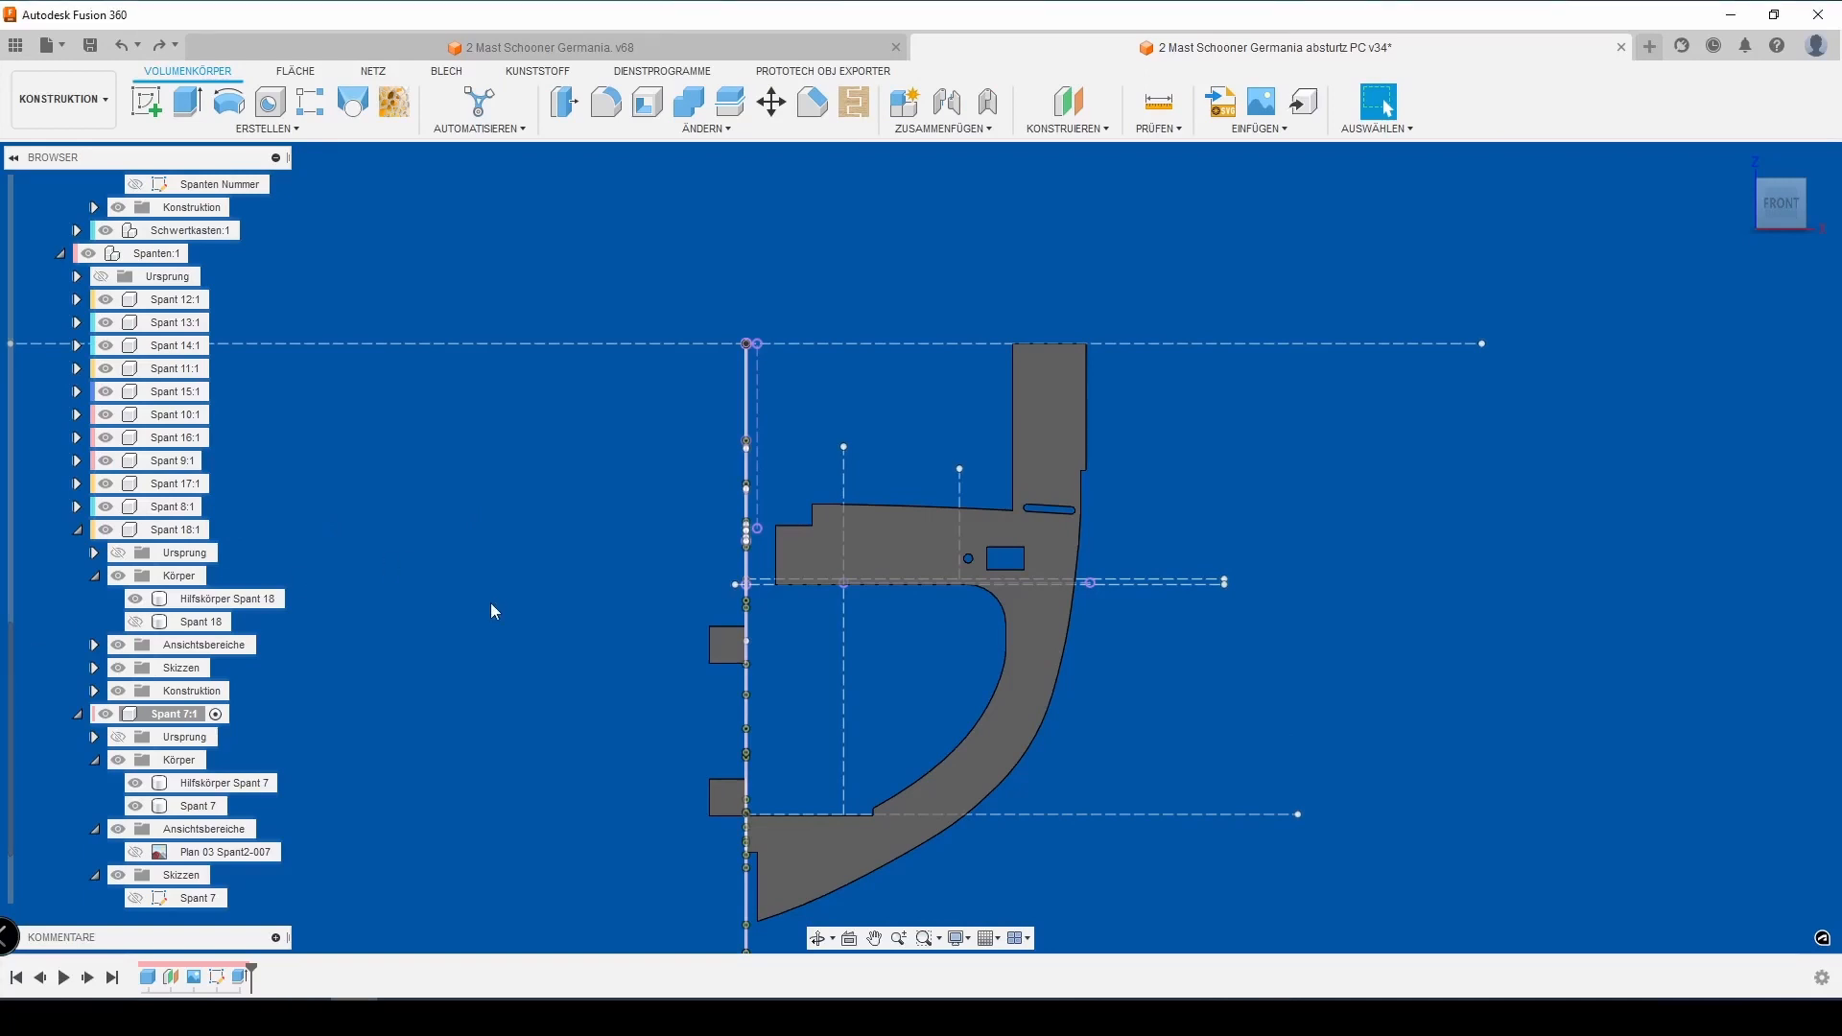
Start a sketch on the frame's front face and place a text frame reading "Spant 7" across the upper extension
left_click(147, 102)
left_click(892, 549)
left_click(293, 128)
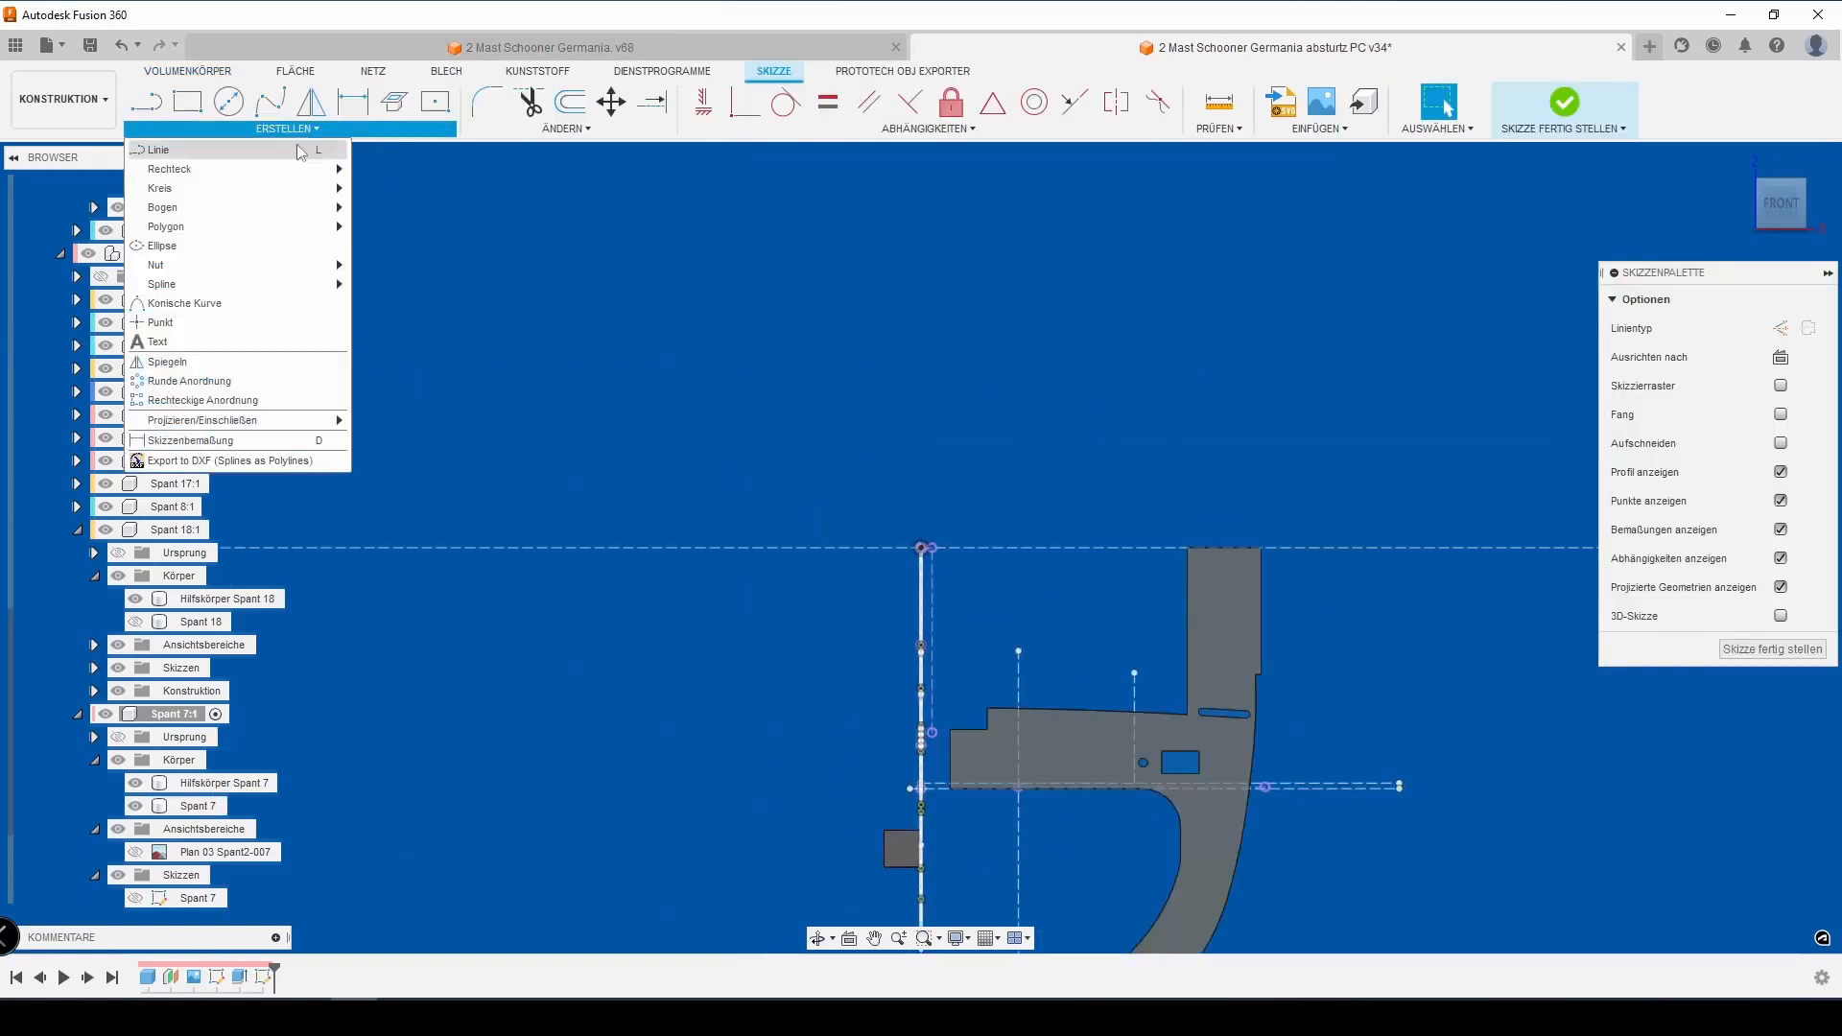
left_click(156, 341)
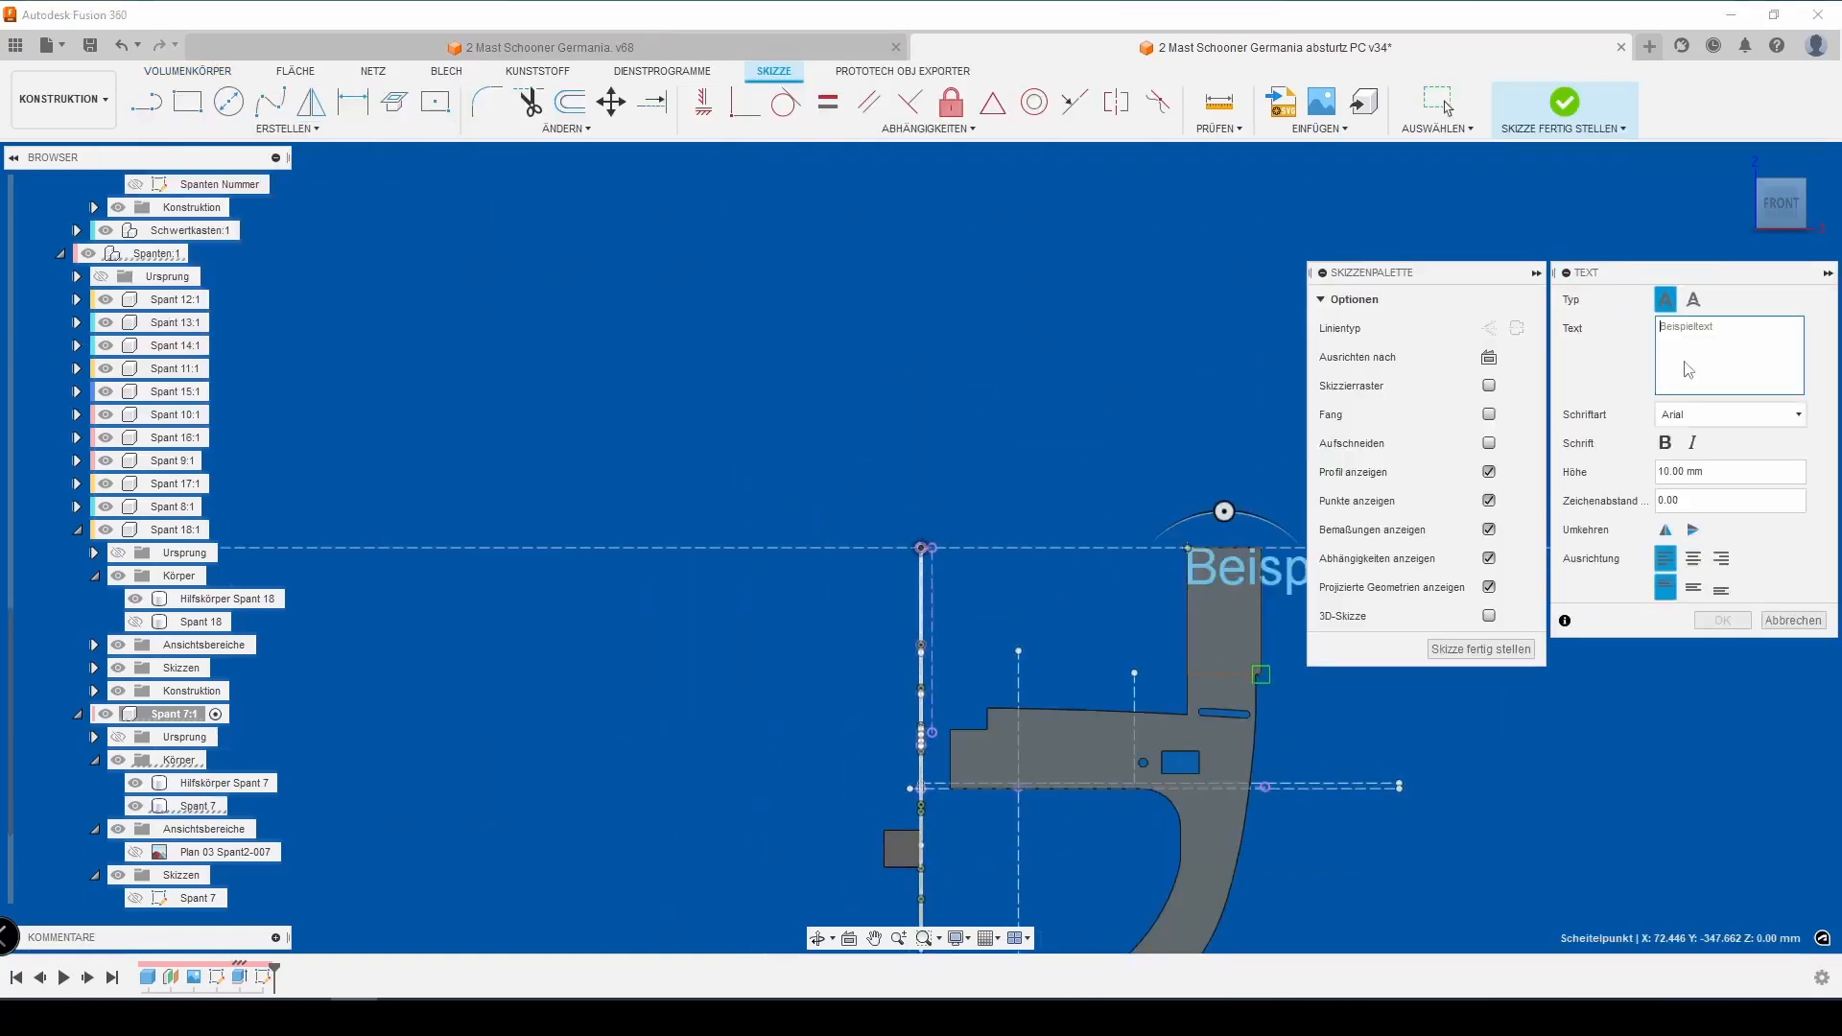
type("Spant 7")
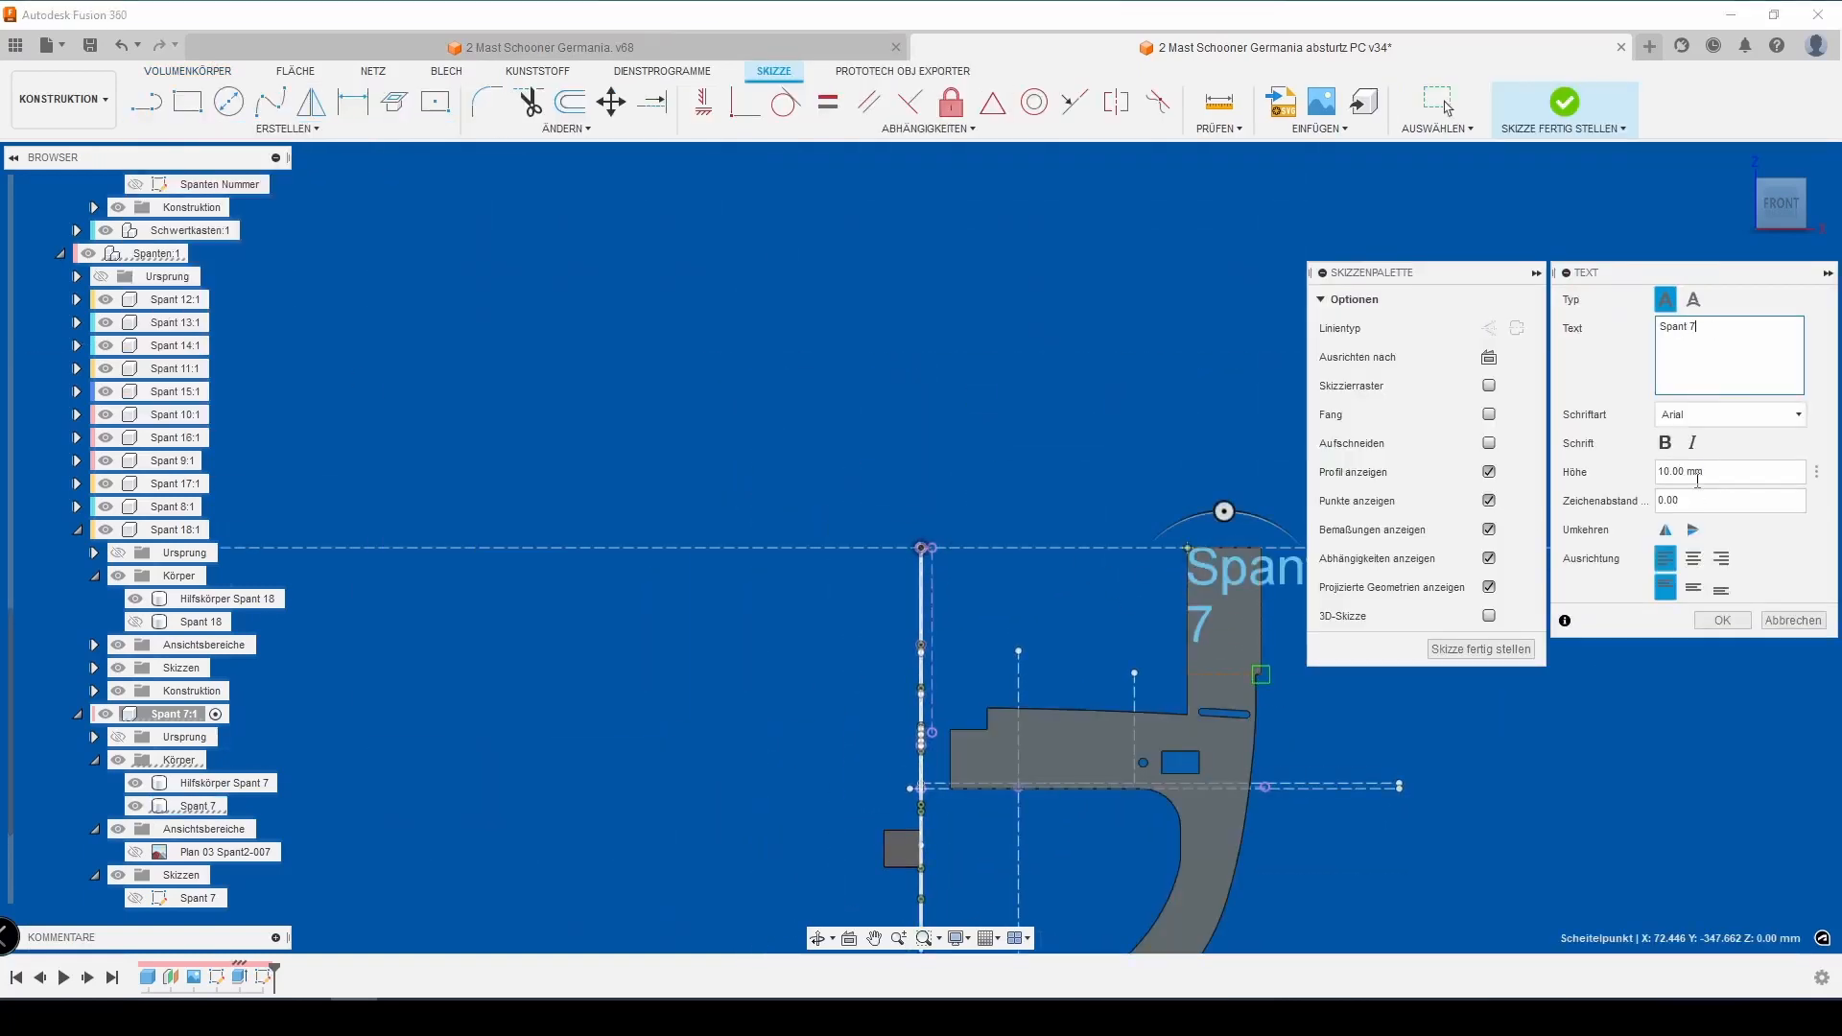
Format the label with the height parameter Beschriftung2, centred horizontally and vertically, with a line break before the 7
type("B")
left_click(1690, 519)
left_click(1694, 558)
left_click(1693, 587)
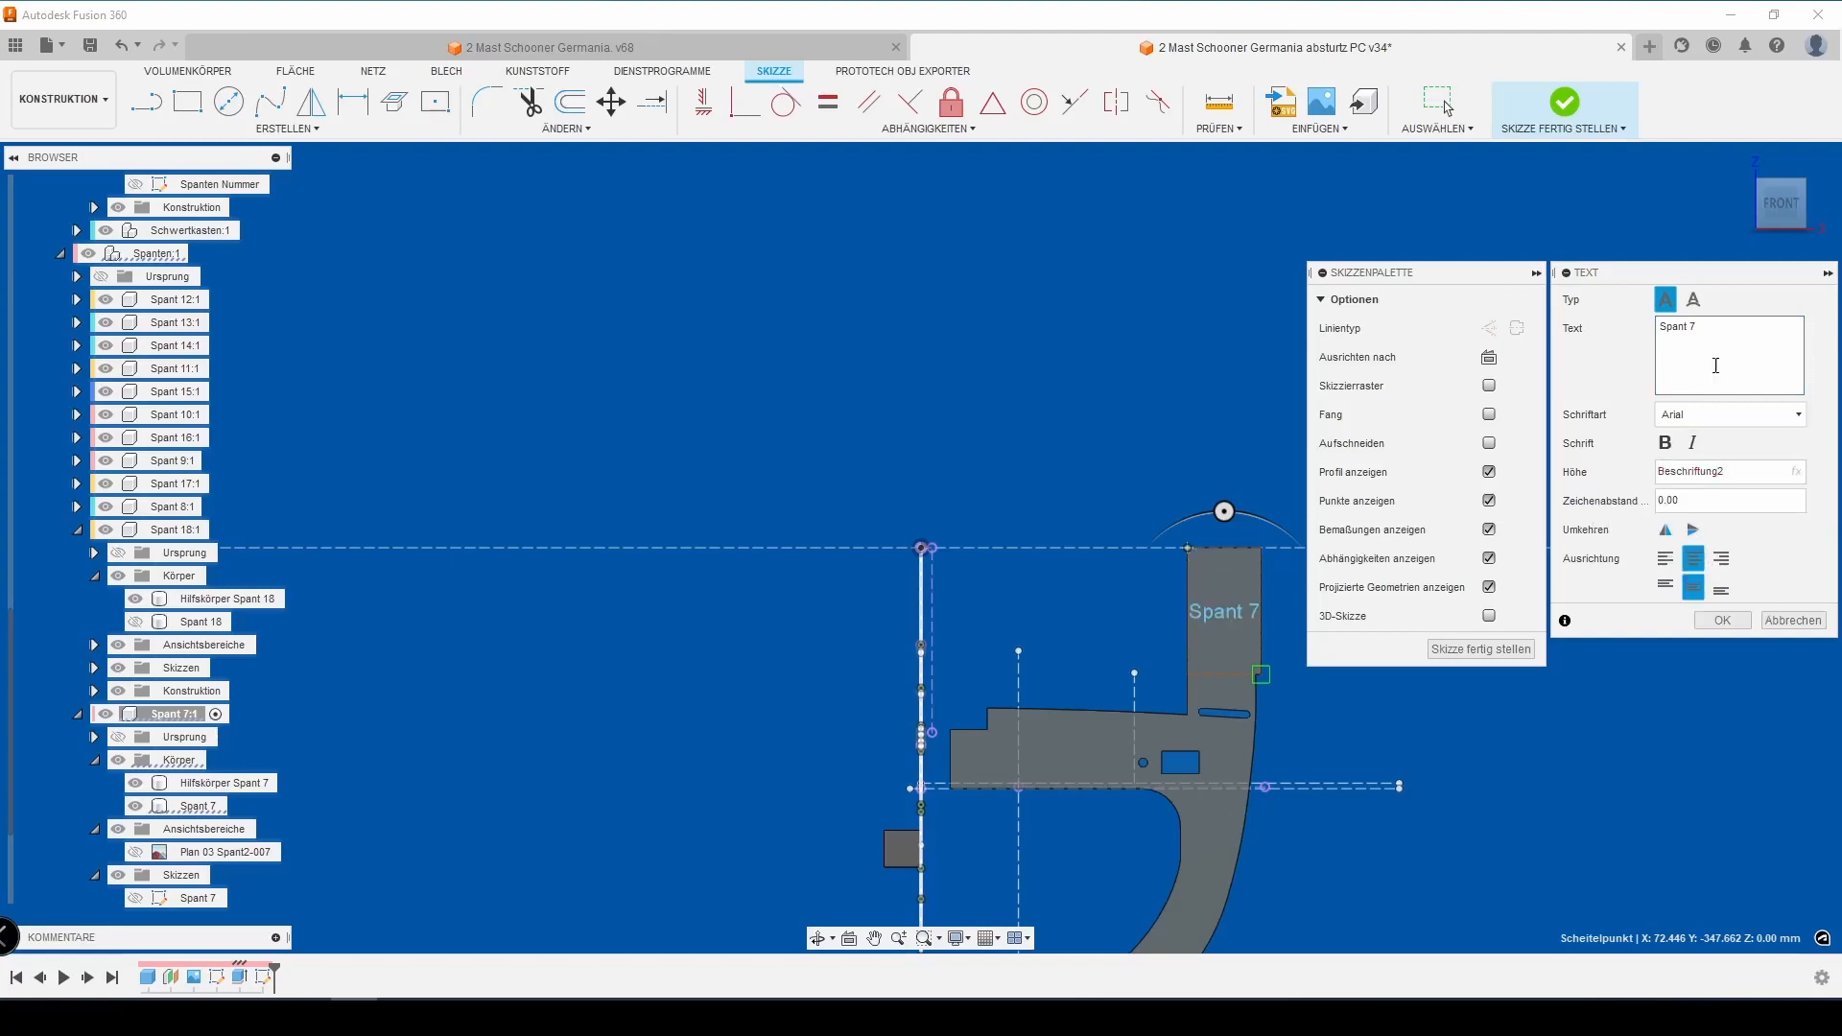
left_click(1722, 619)
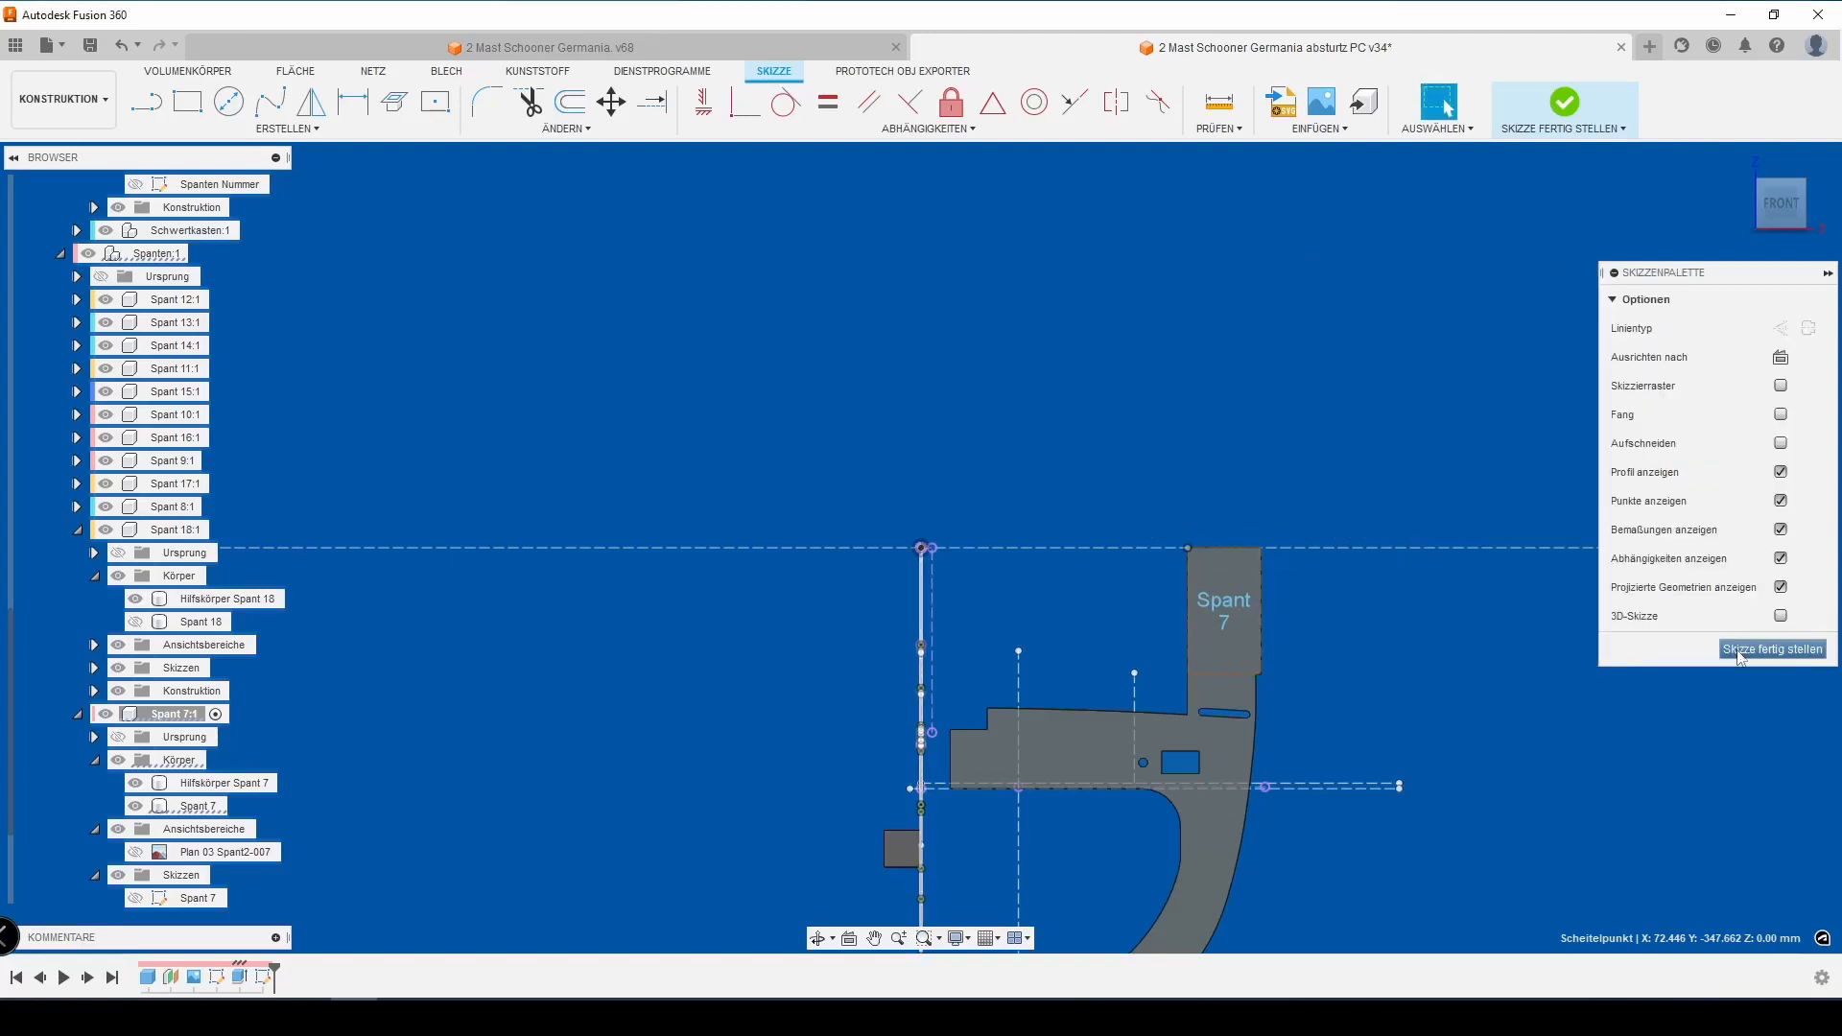
Finish the label sketch and rename it Beschriftung Spant
left_click(1770, 651)
scroll(120, 833, "down", 1)
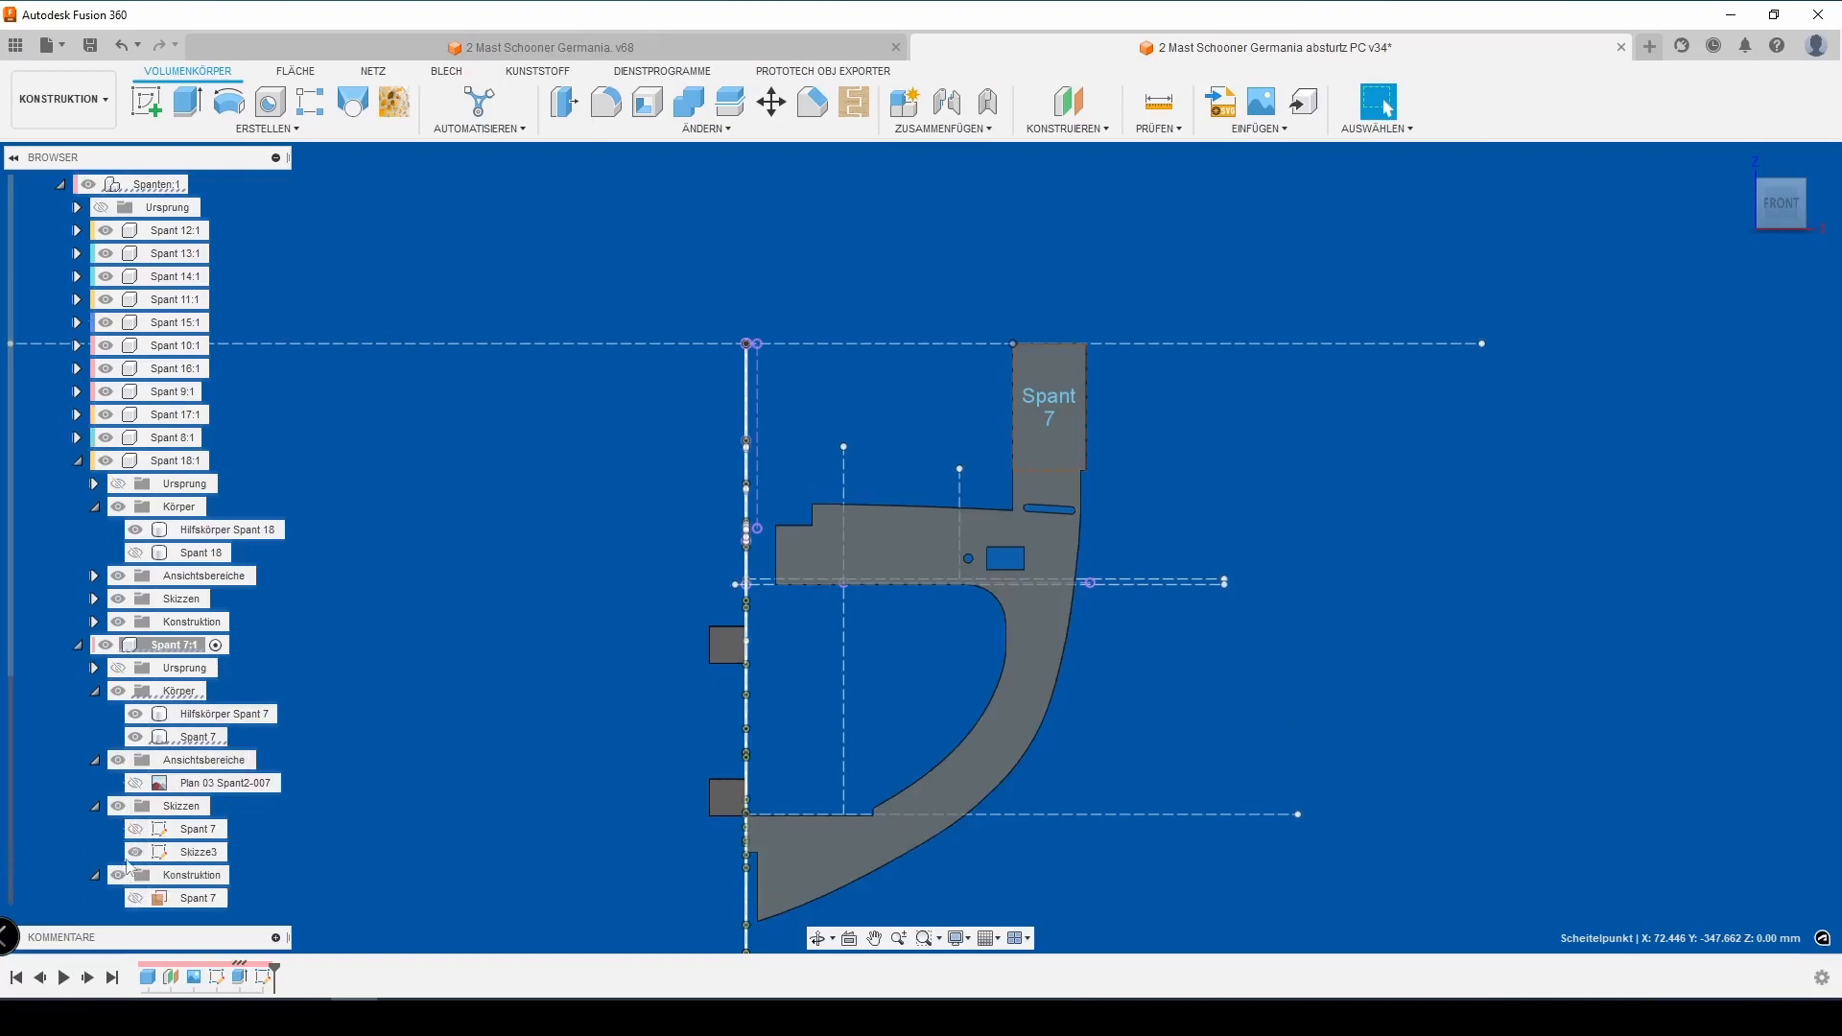
double_click(203, 851)
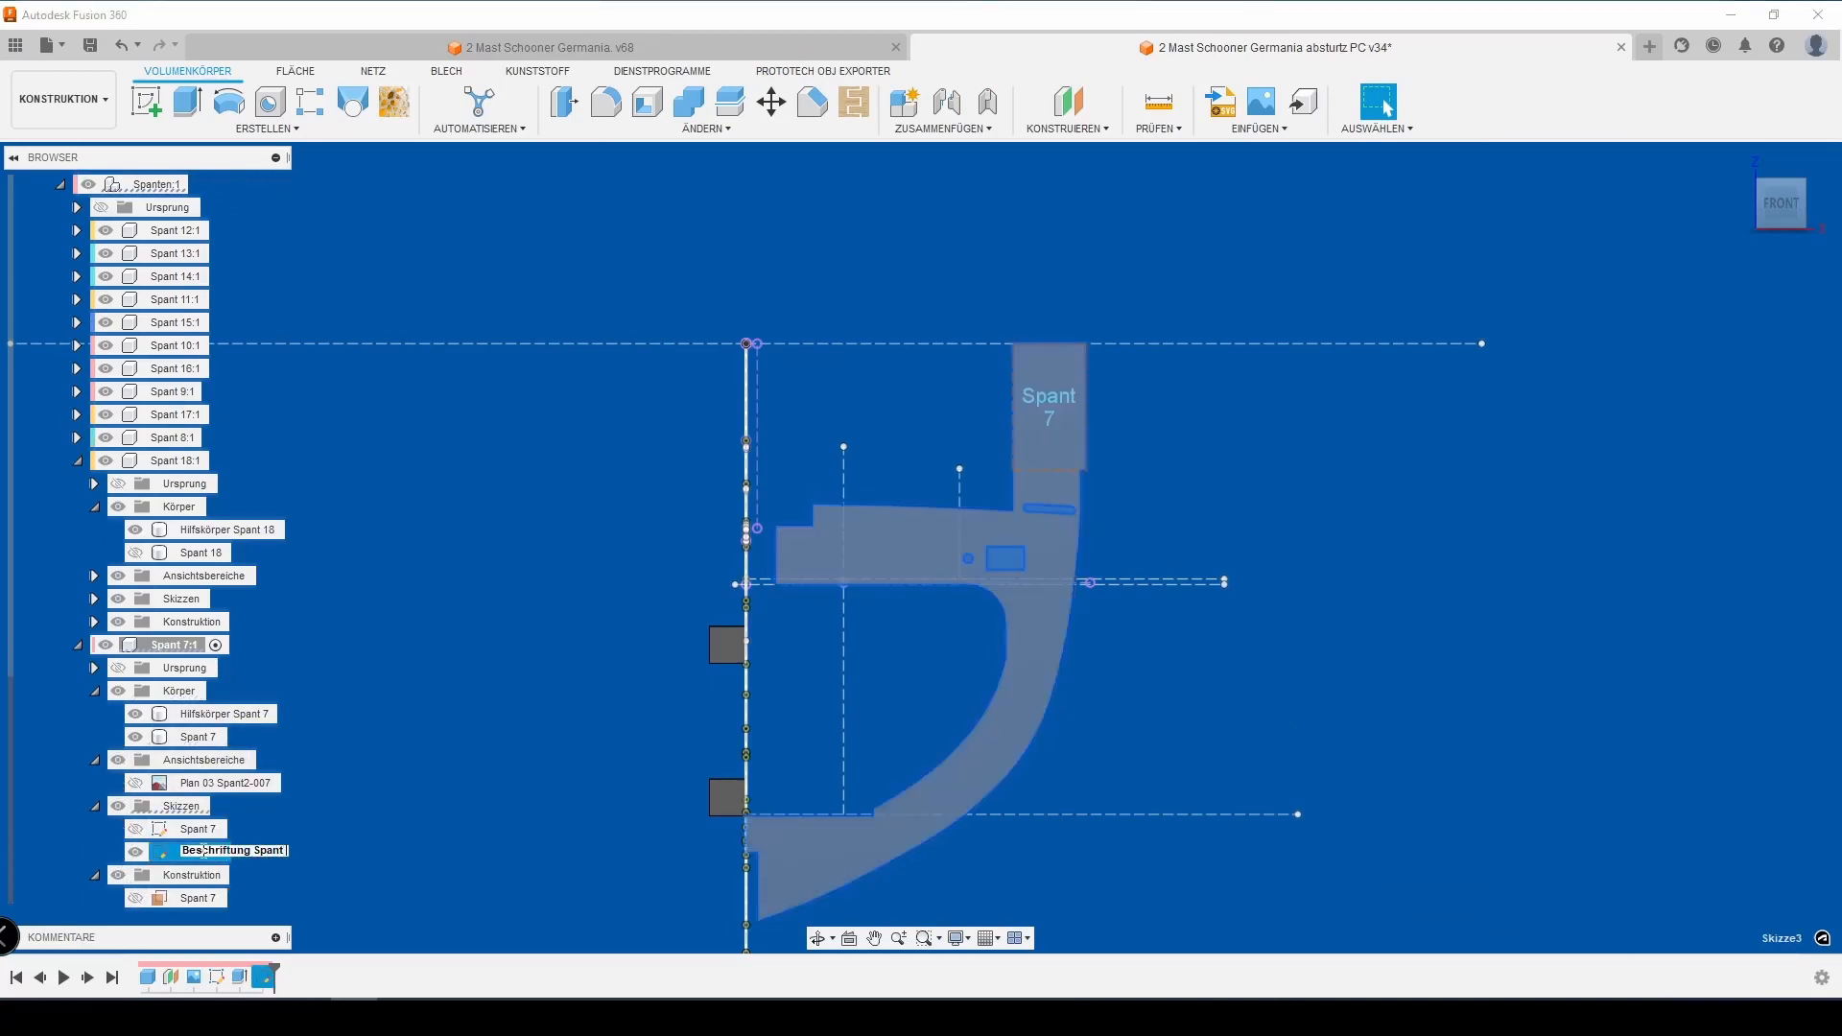
type("Beschriftung Spant")
key("Return")
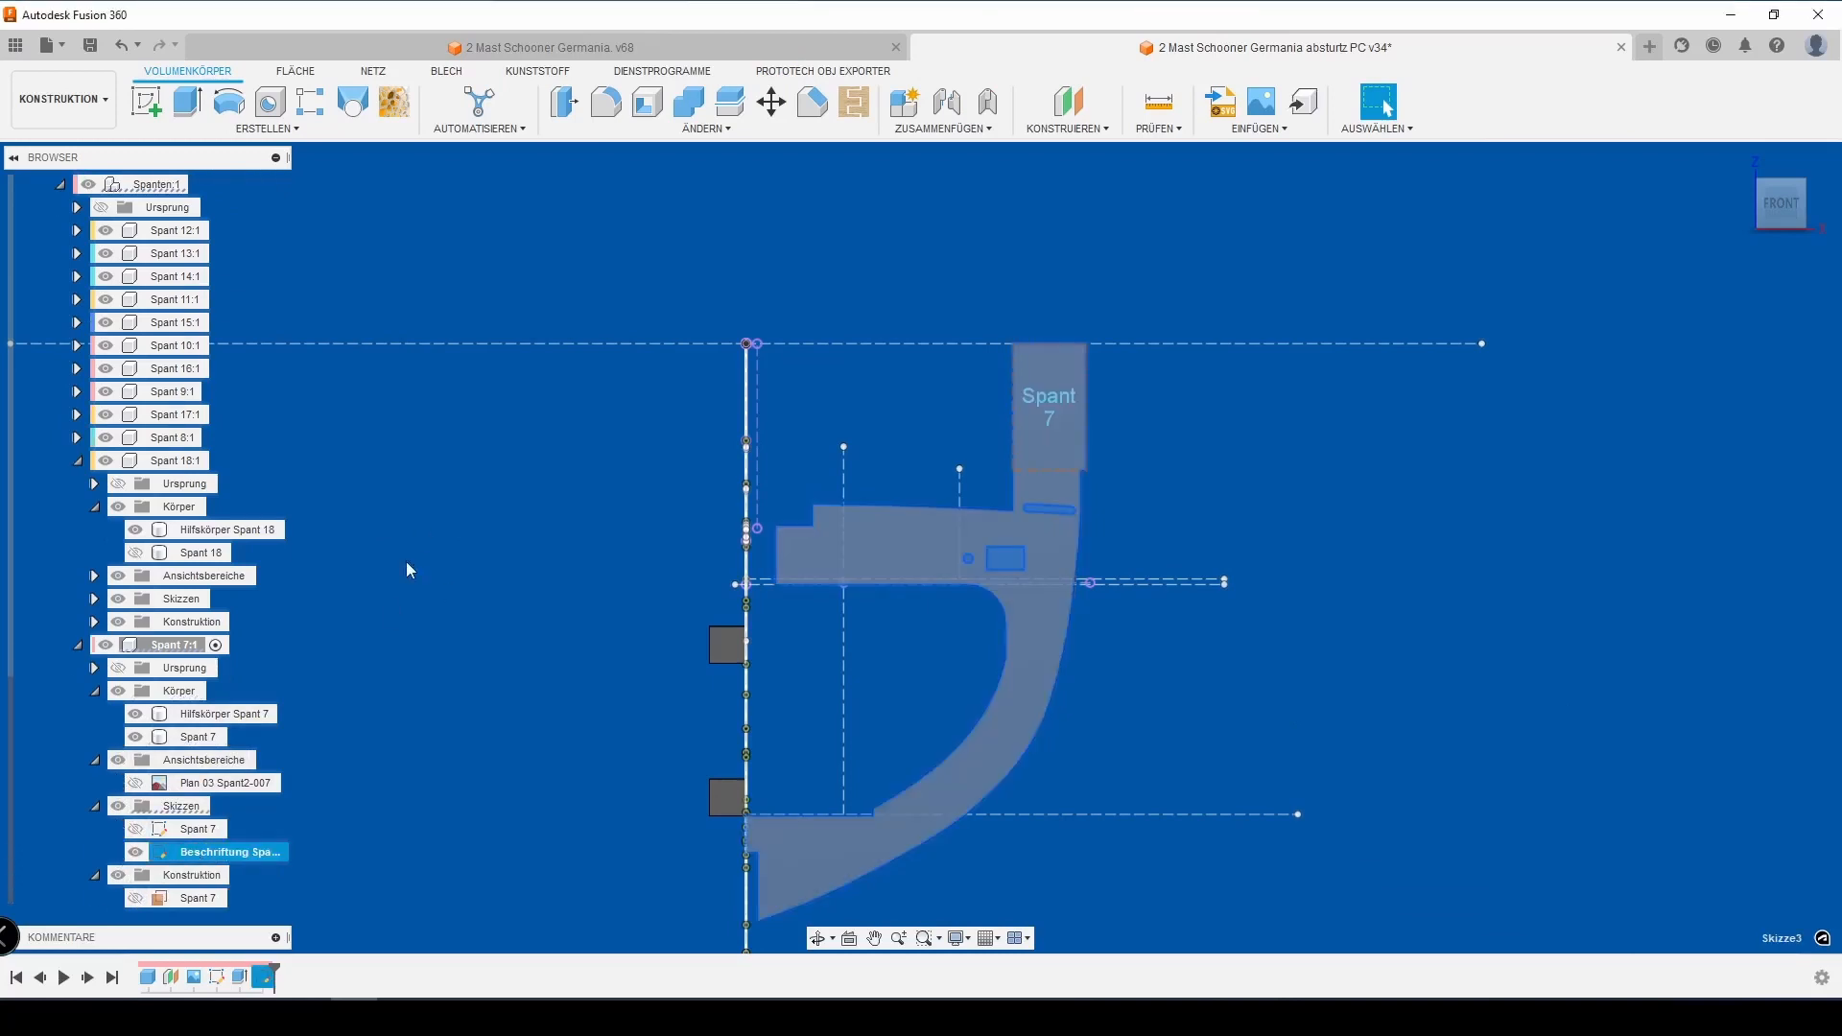
Emboss the Spant 7 label text onto the frame's front face with a depth of -1 mm and save the design
left_click(267, 128)
left_click(206, 343)
left_click(1048, 401)
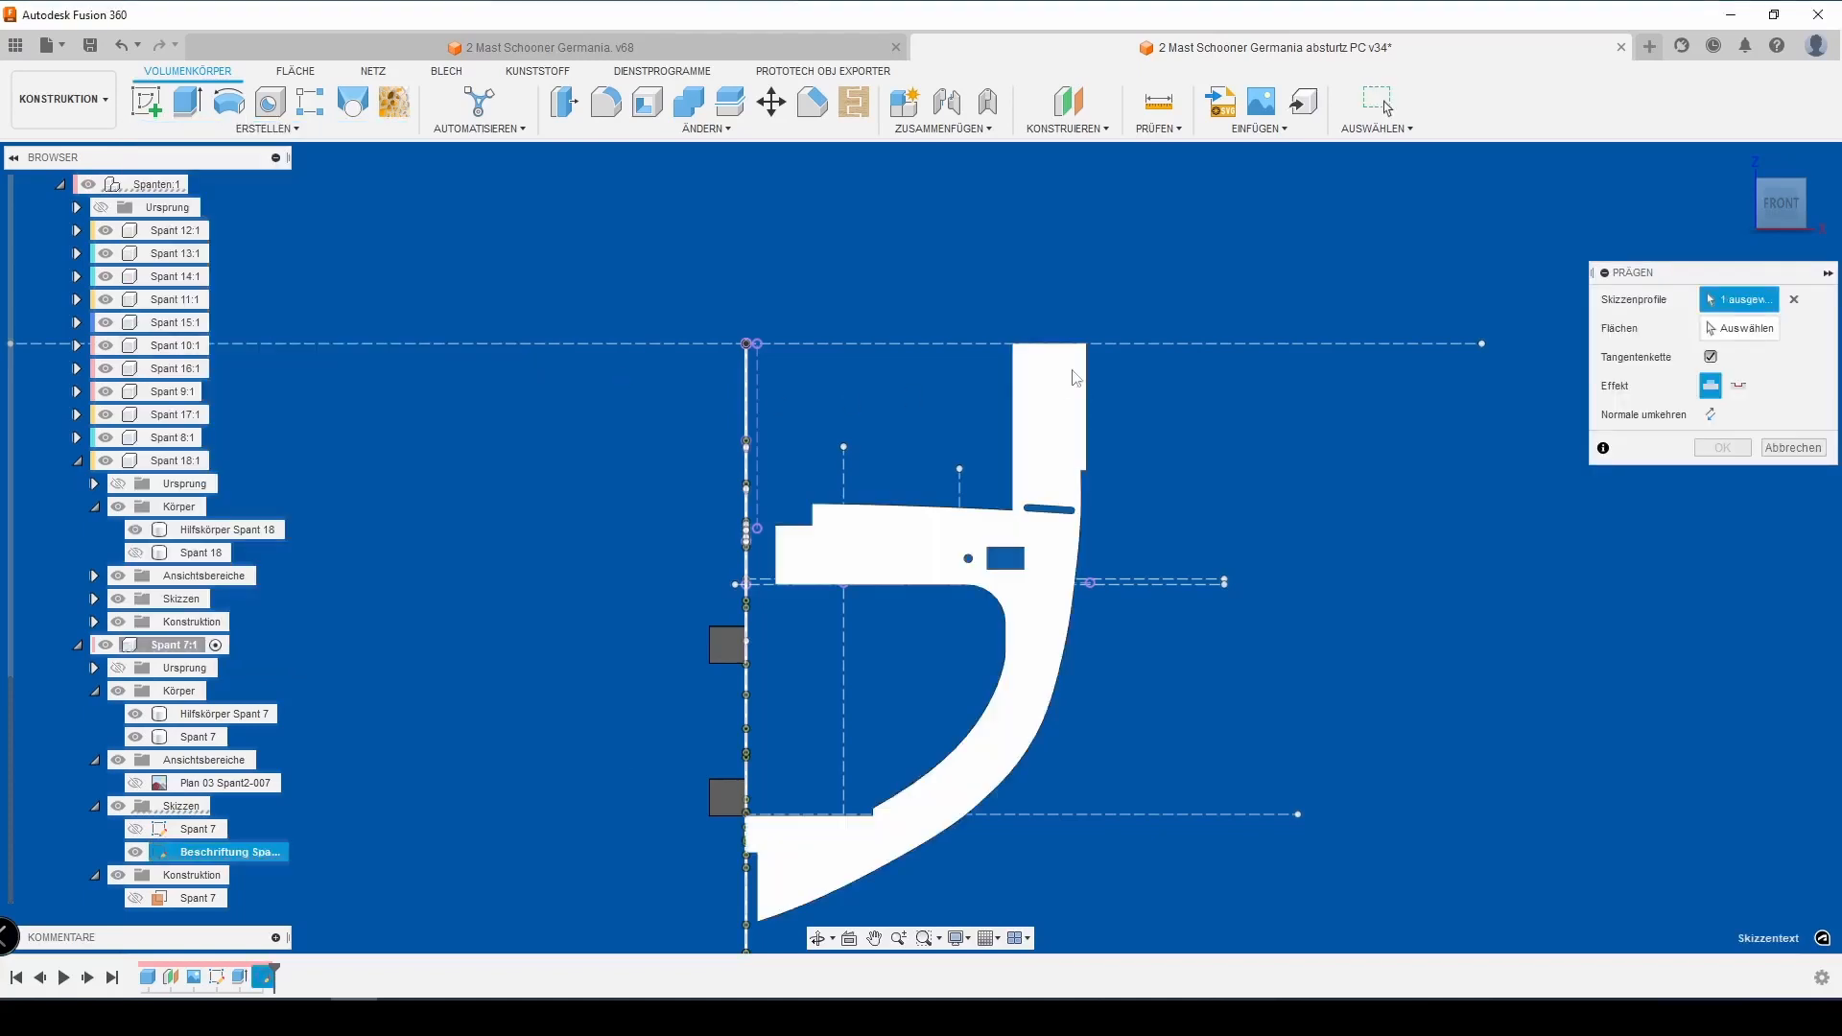
left_click(1051, 442)
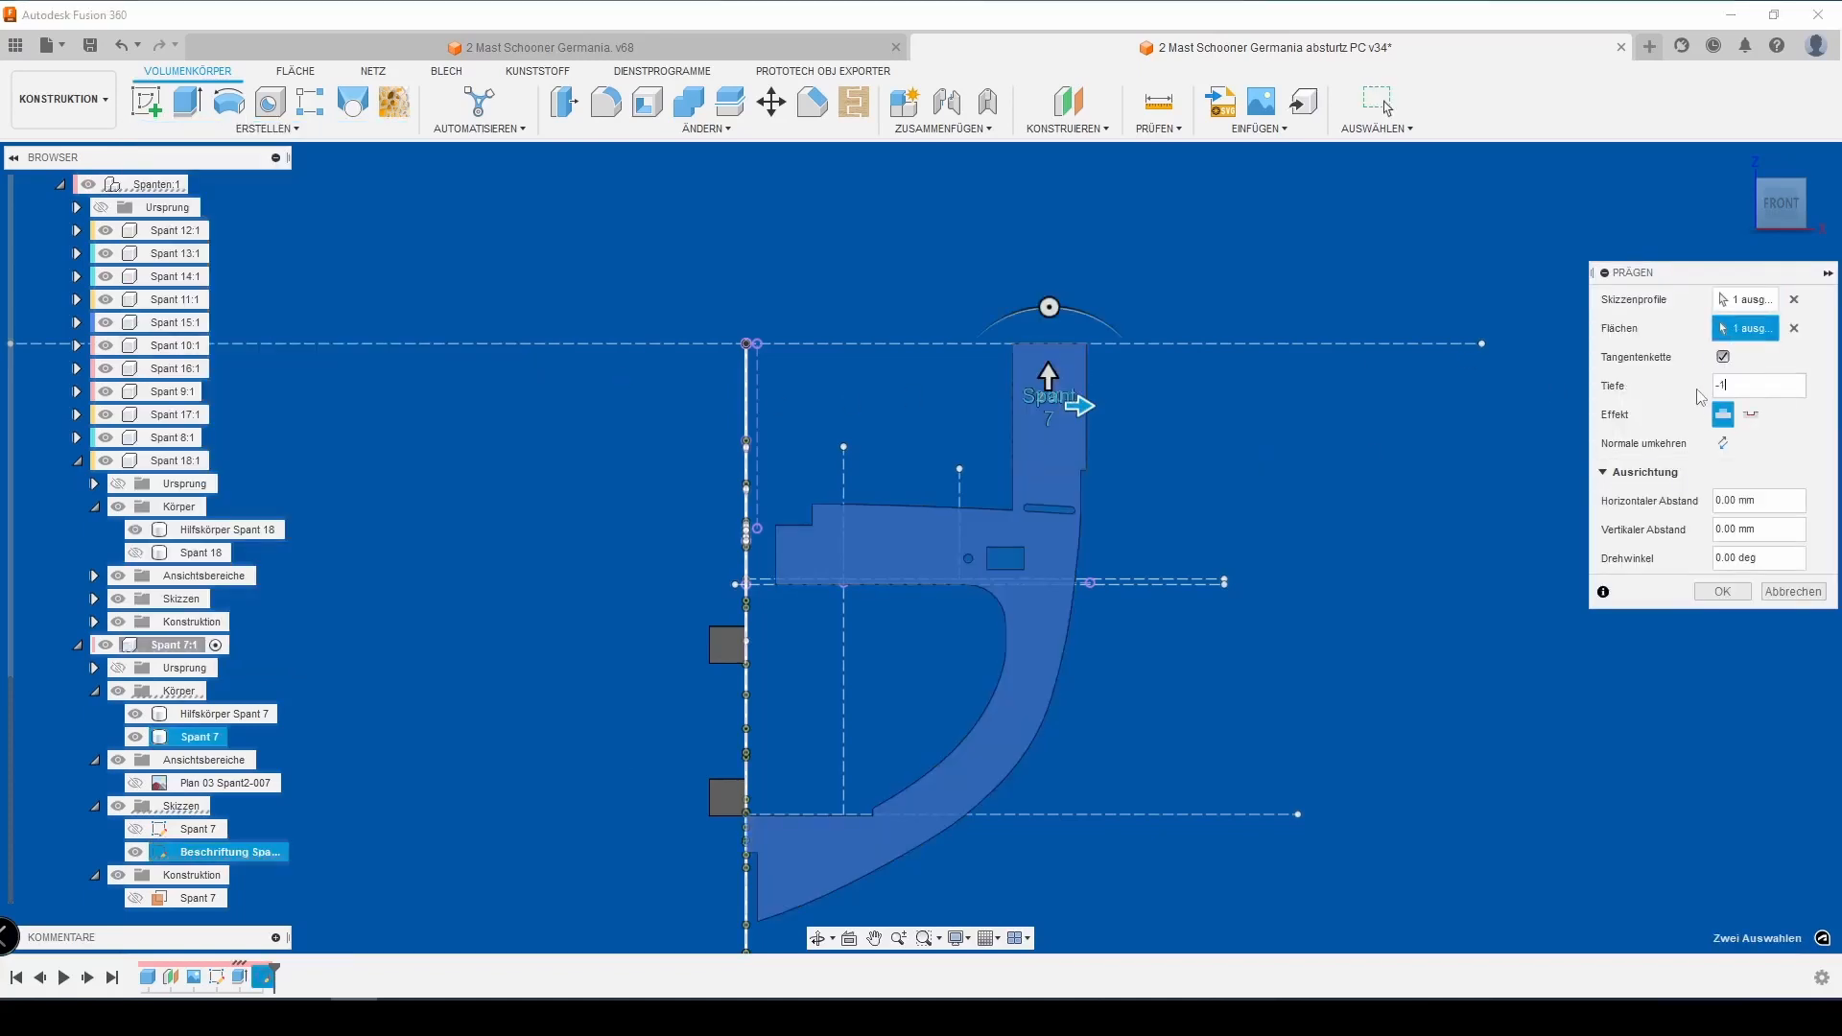
left_click(1740, 593)
key("ctrl+s")
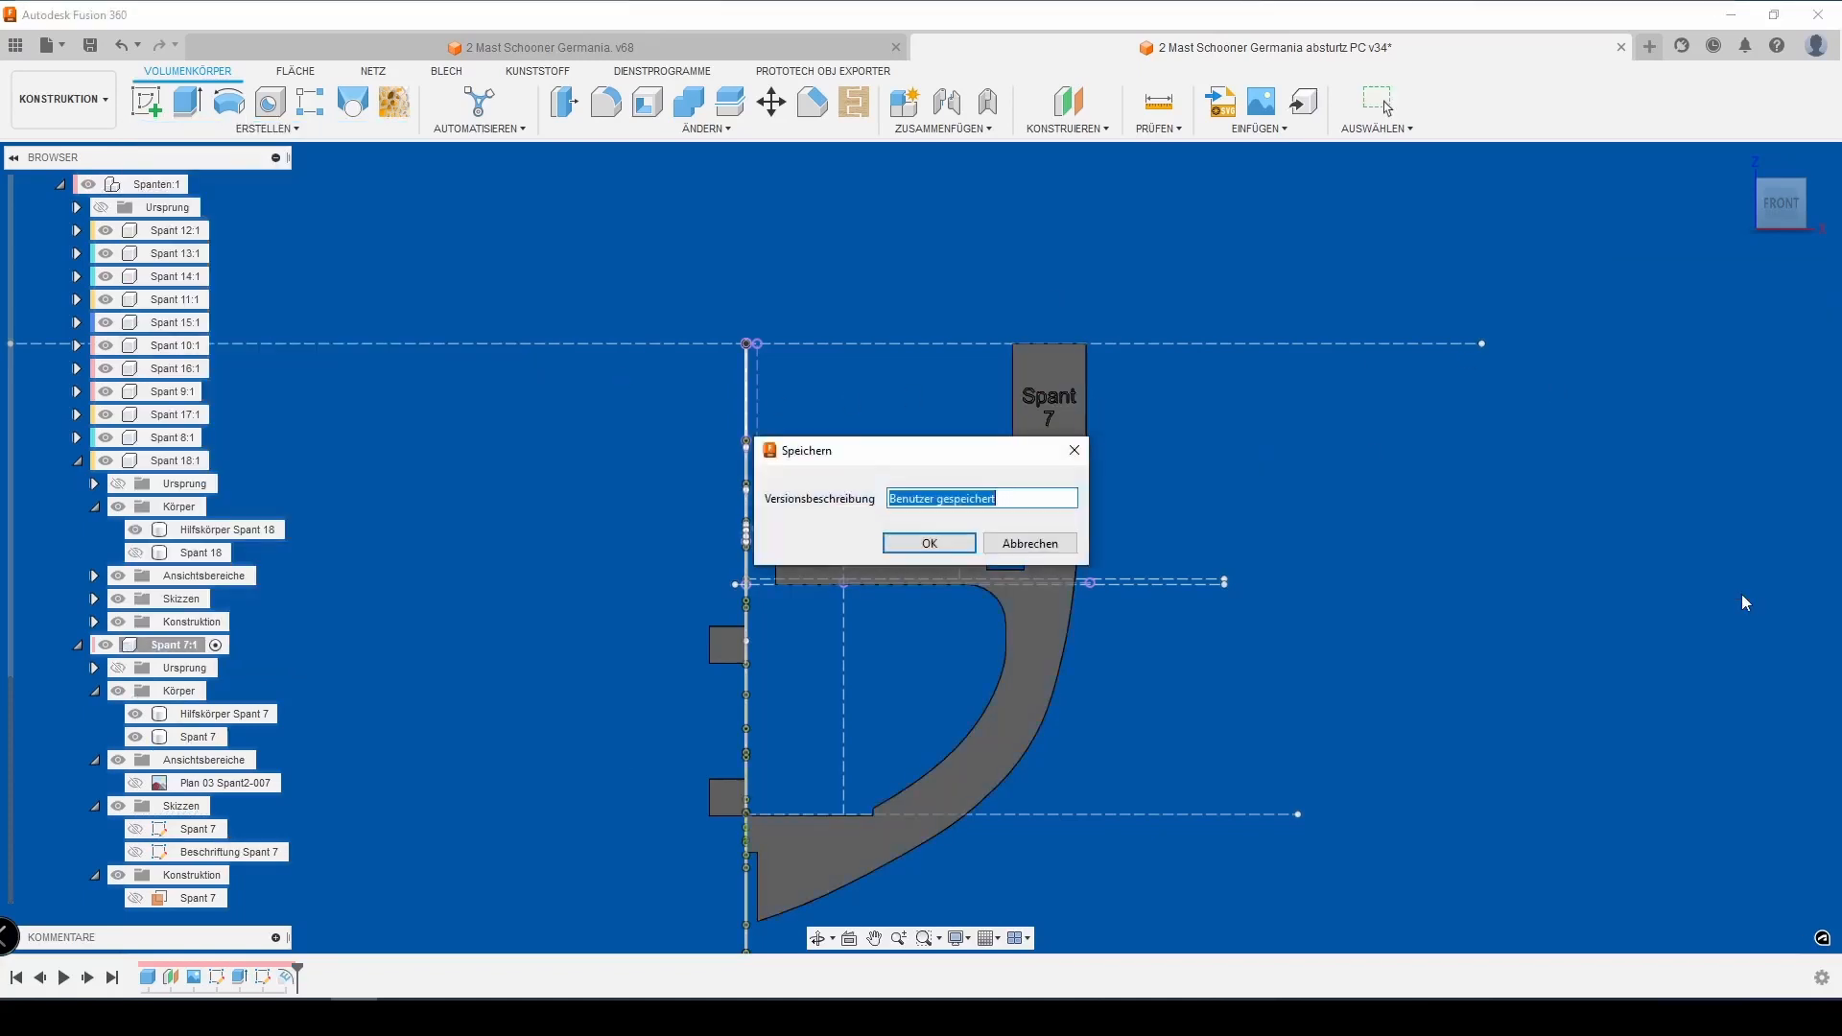
key("Return")
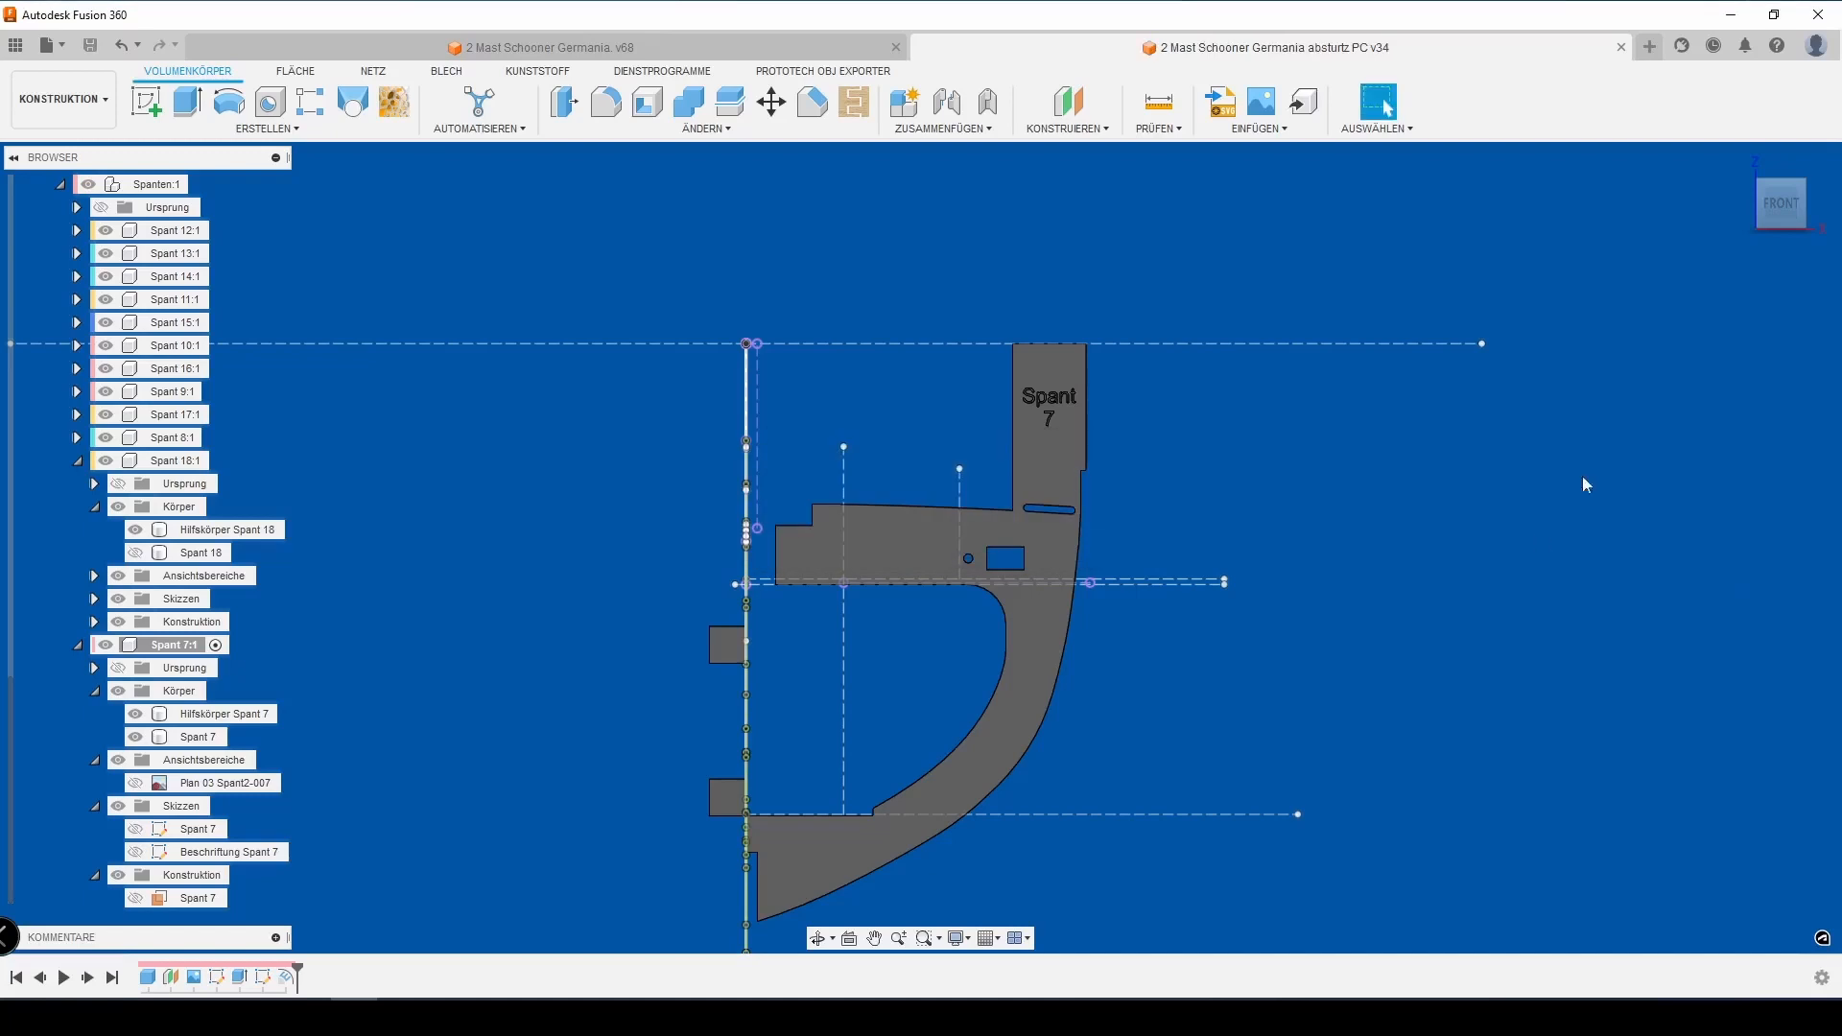
Assign the wood material already used in this design to the Spant 7 body
right_click(196, 736)
left_click(285, 415)
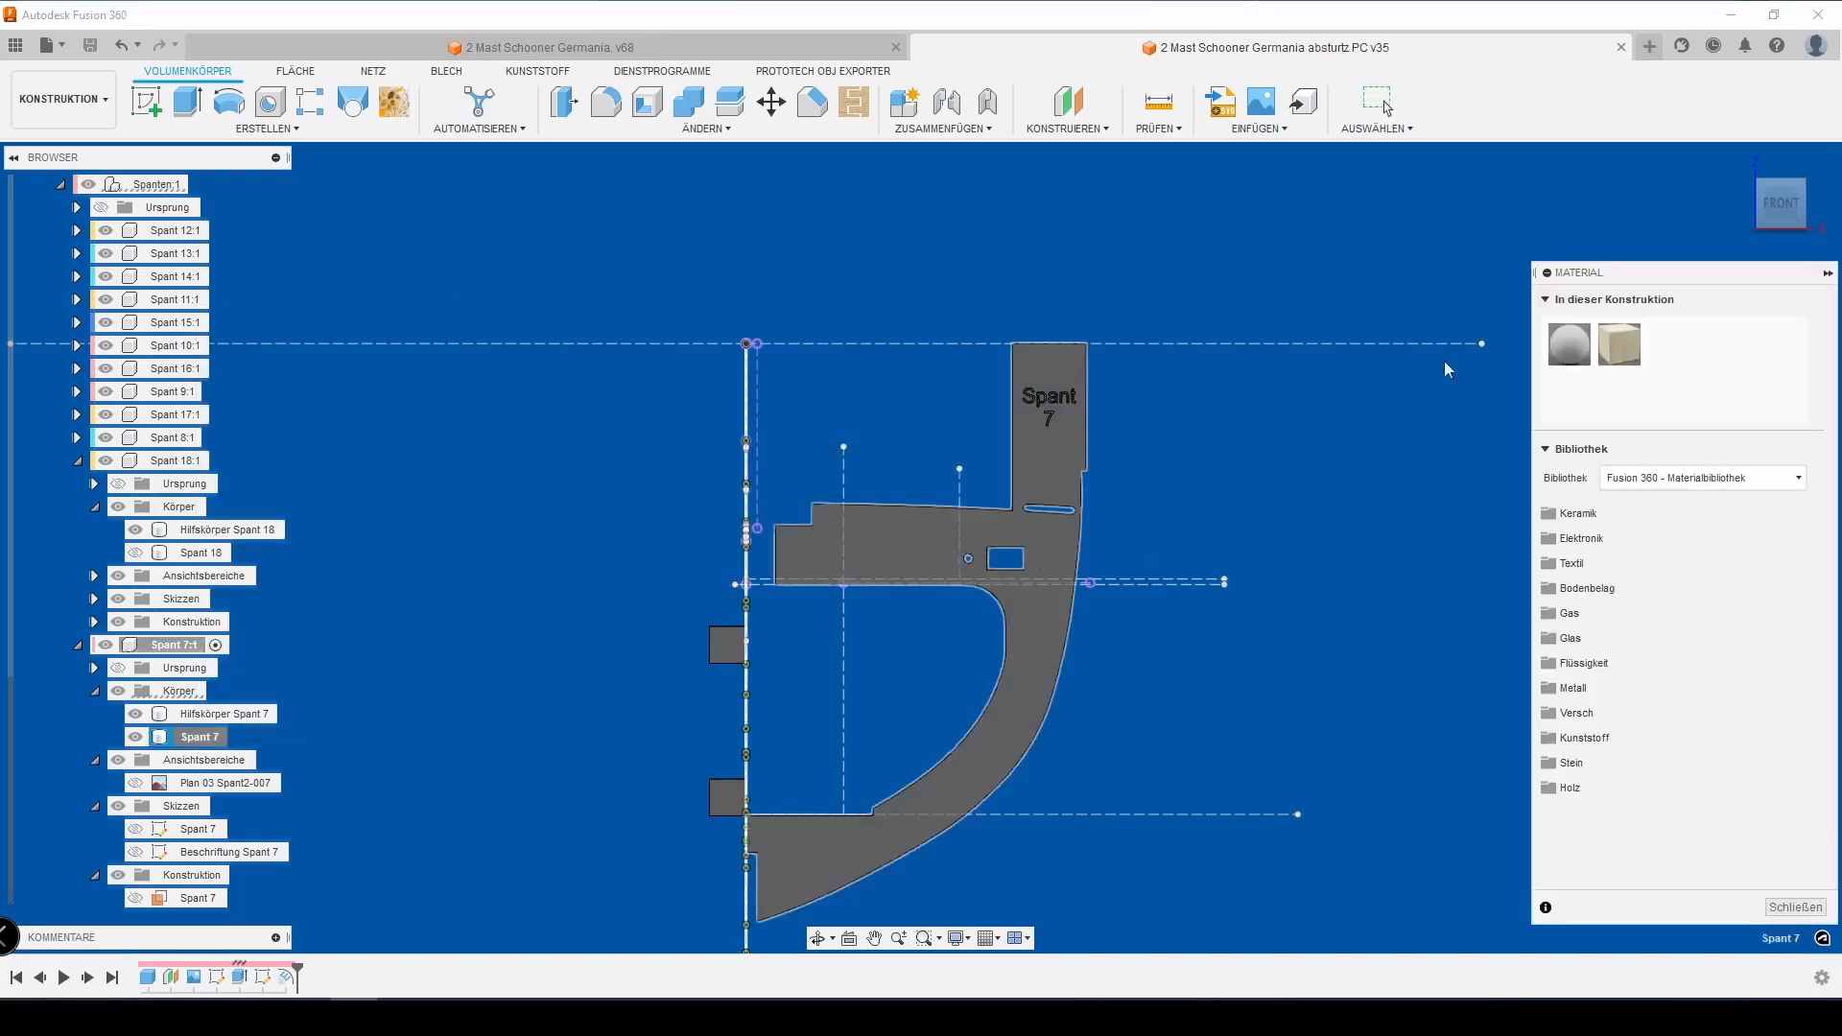
left_click_drag(1619, 343, 1050, 451)
left_click(1794, 906)
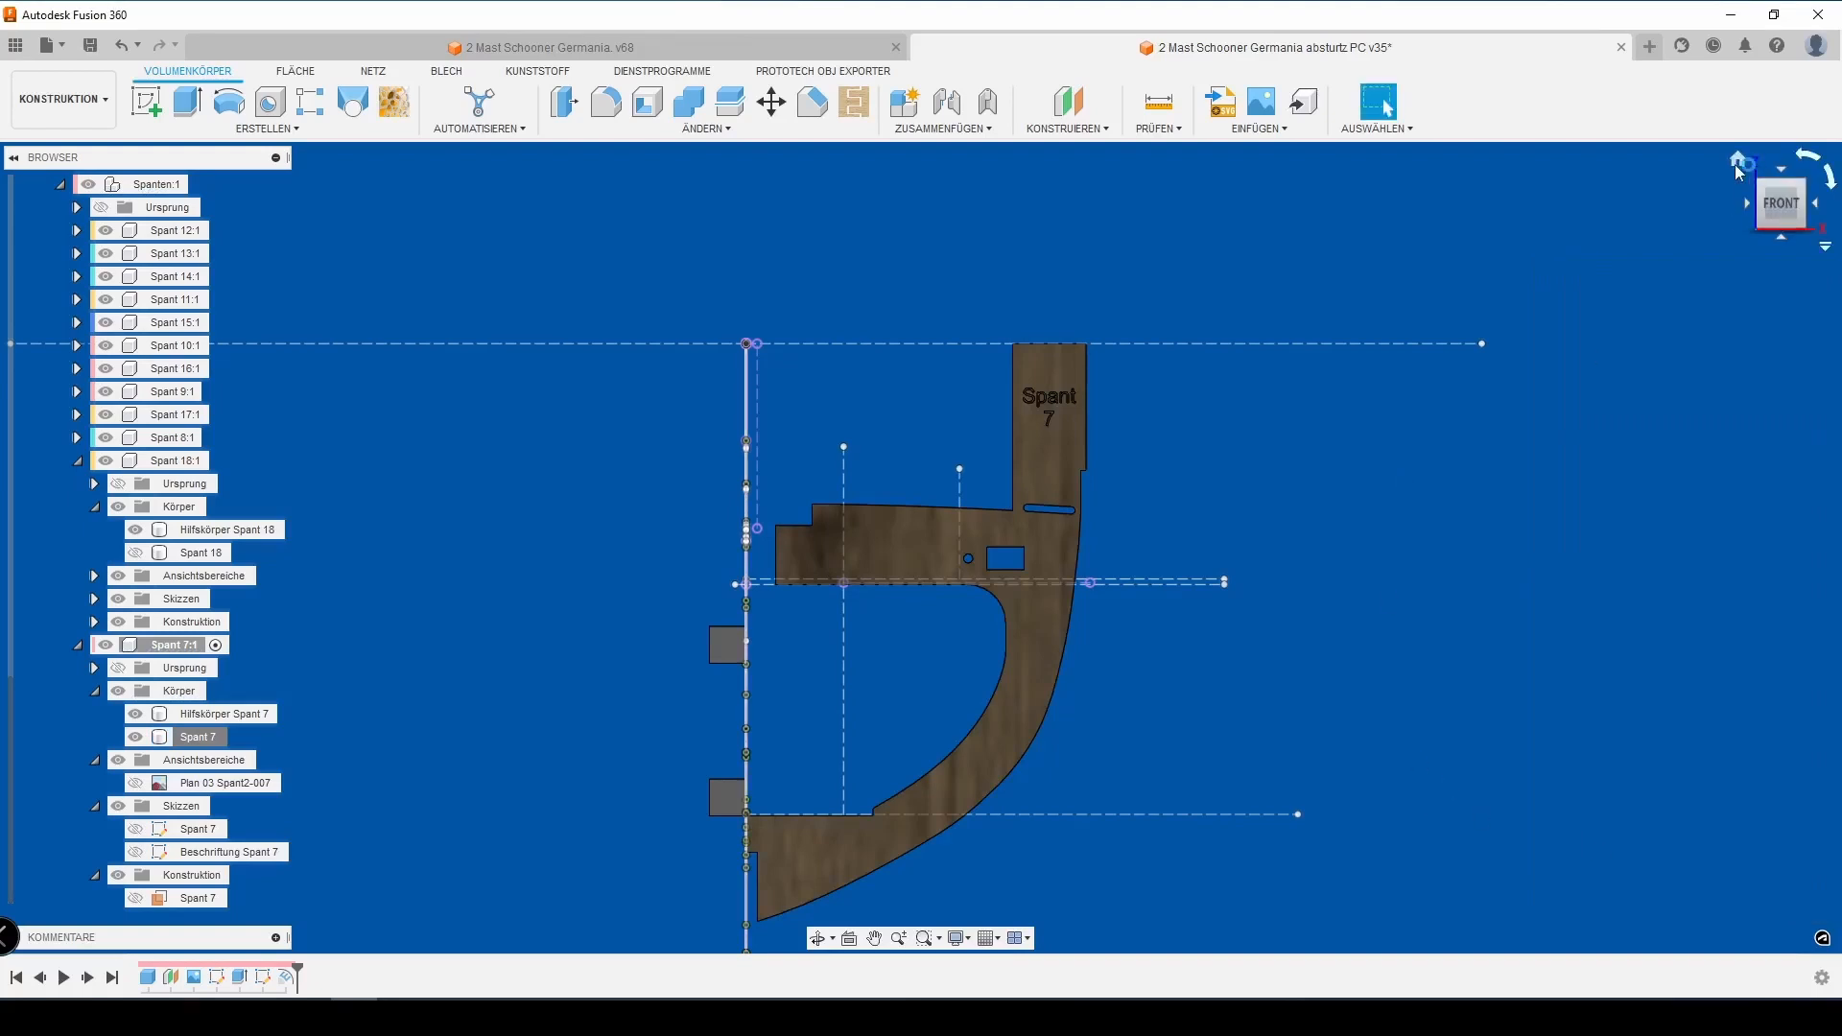
Show the bodies of Kiel mitte and connect Spant 7 to the keel with a rigid as-built joint
left_click(1746, 170)
scroll(115, 250, "up", 4)
left_click(118, 254)
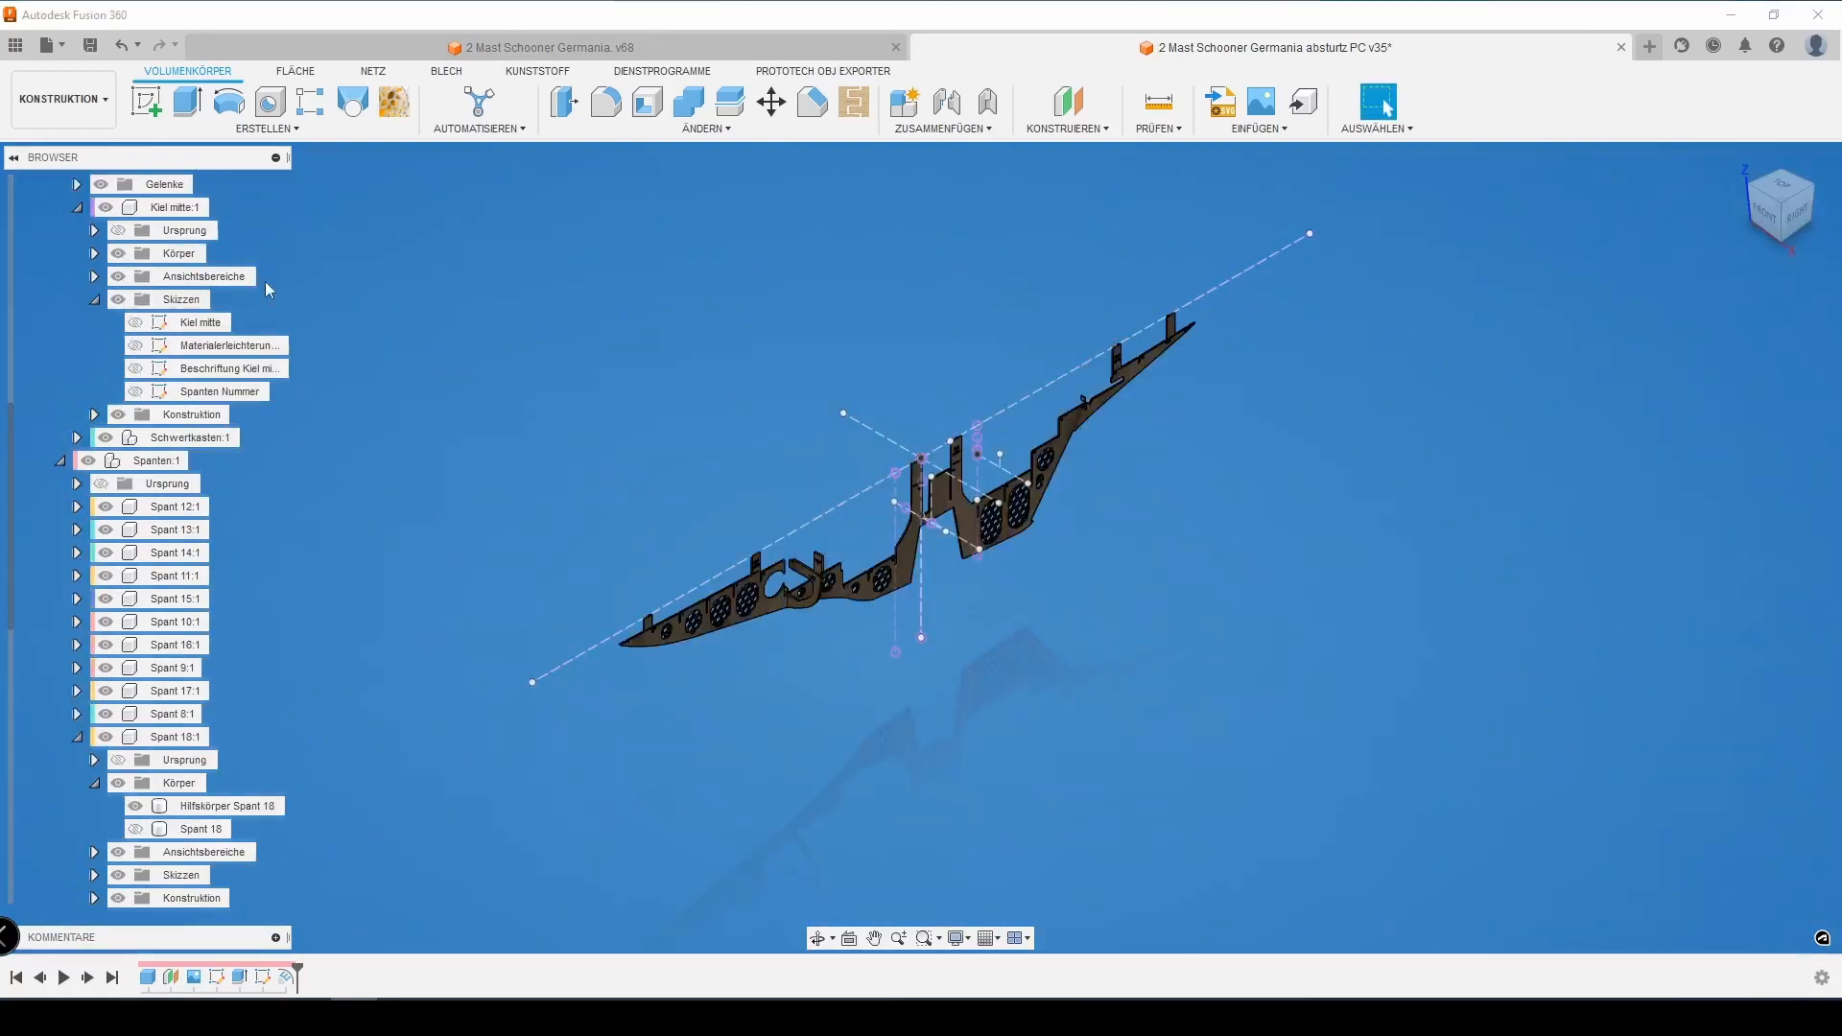
left_click(988, 101)
left_click(767, 607)
left_click(767, 608)
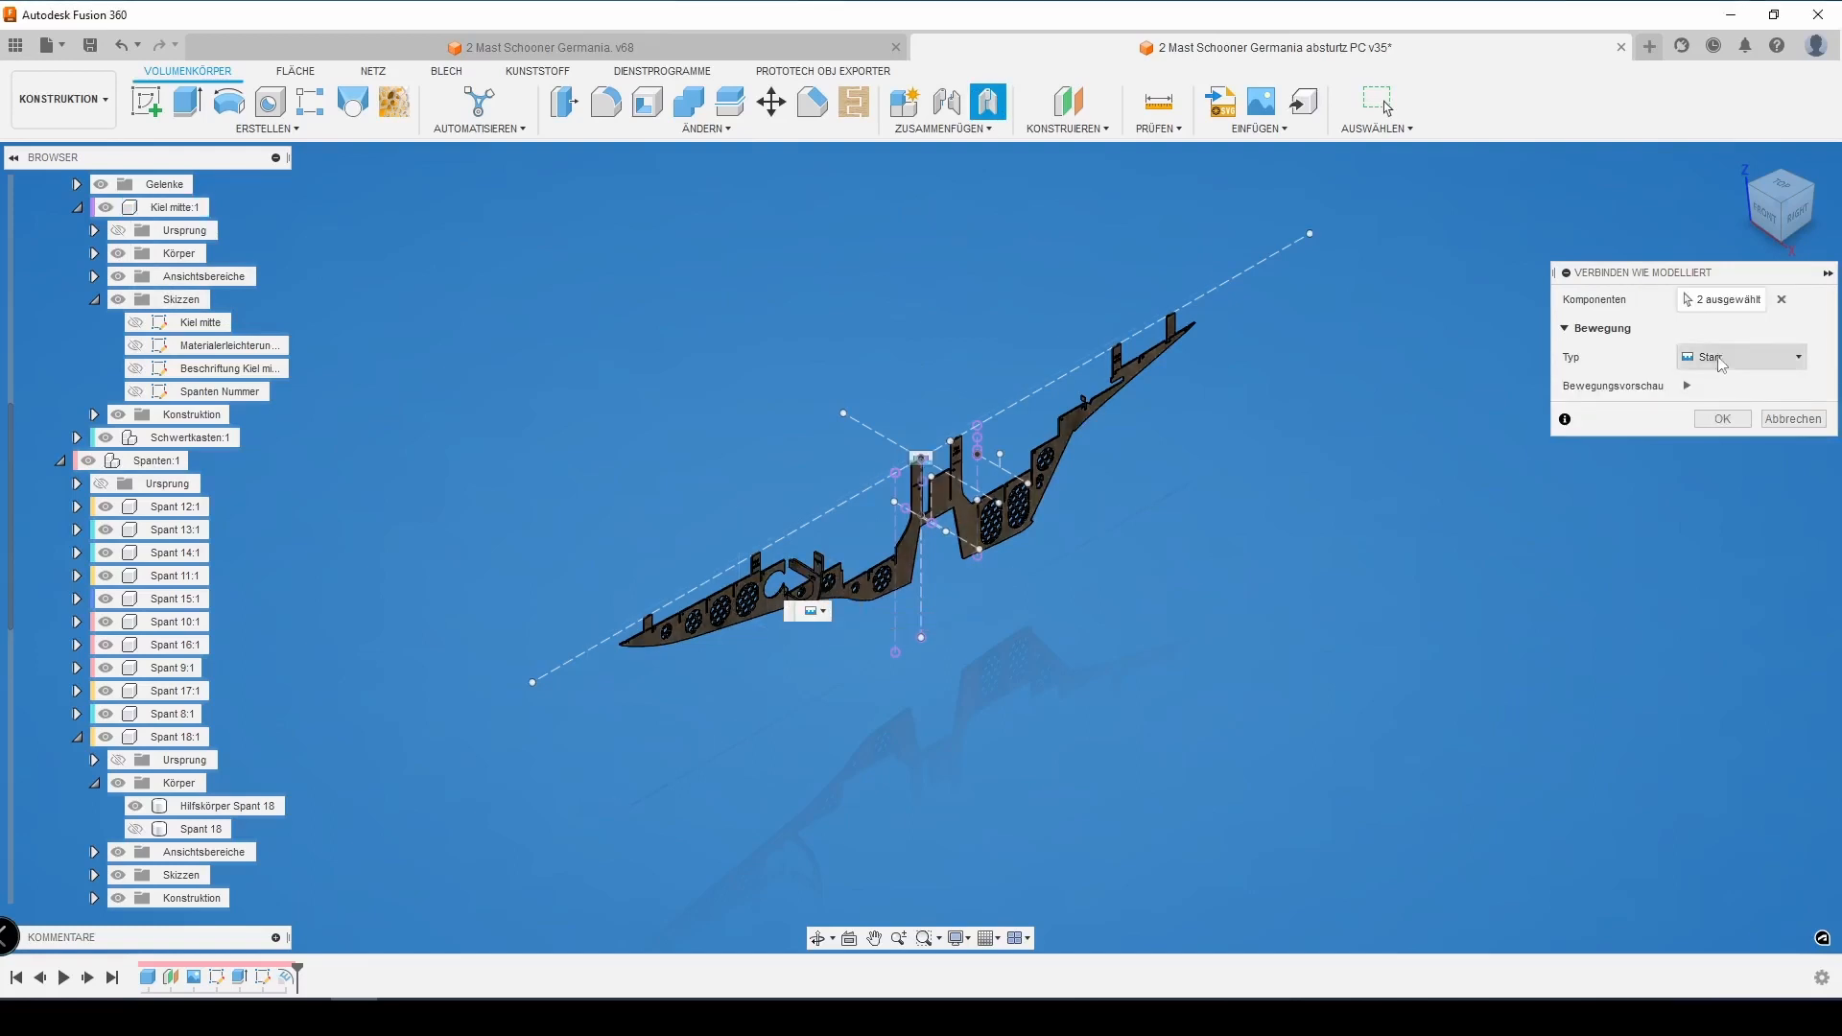
left_click(1723, 418)
Rename the new rigid joint Kiel Spant 7 and hide it
scroll(172, 401, "up", 2)
left_click(78, 277)
left_click(77, 277)
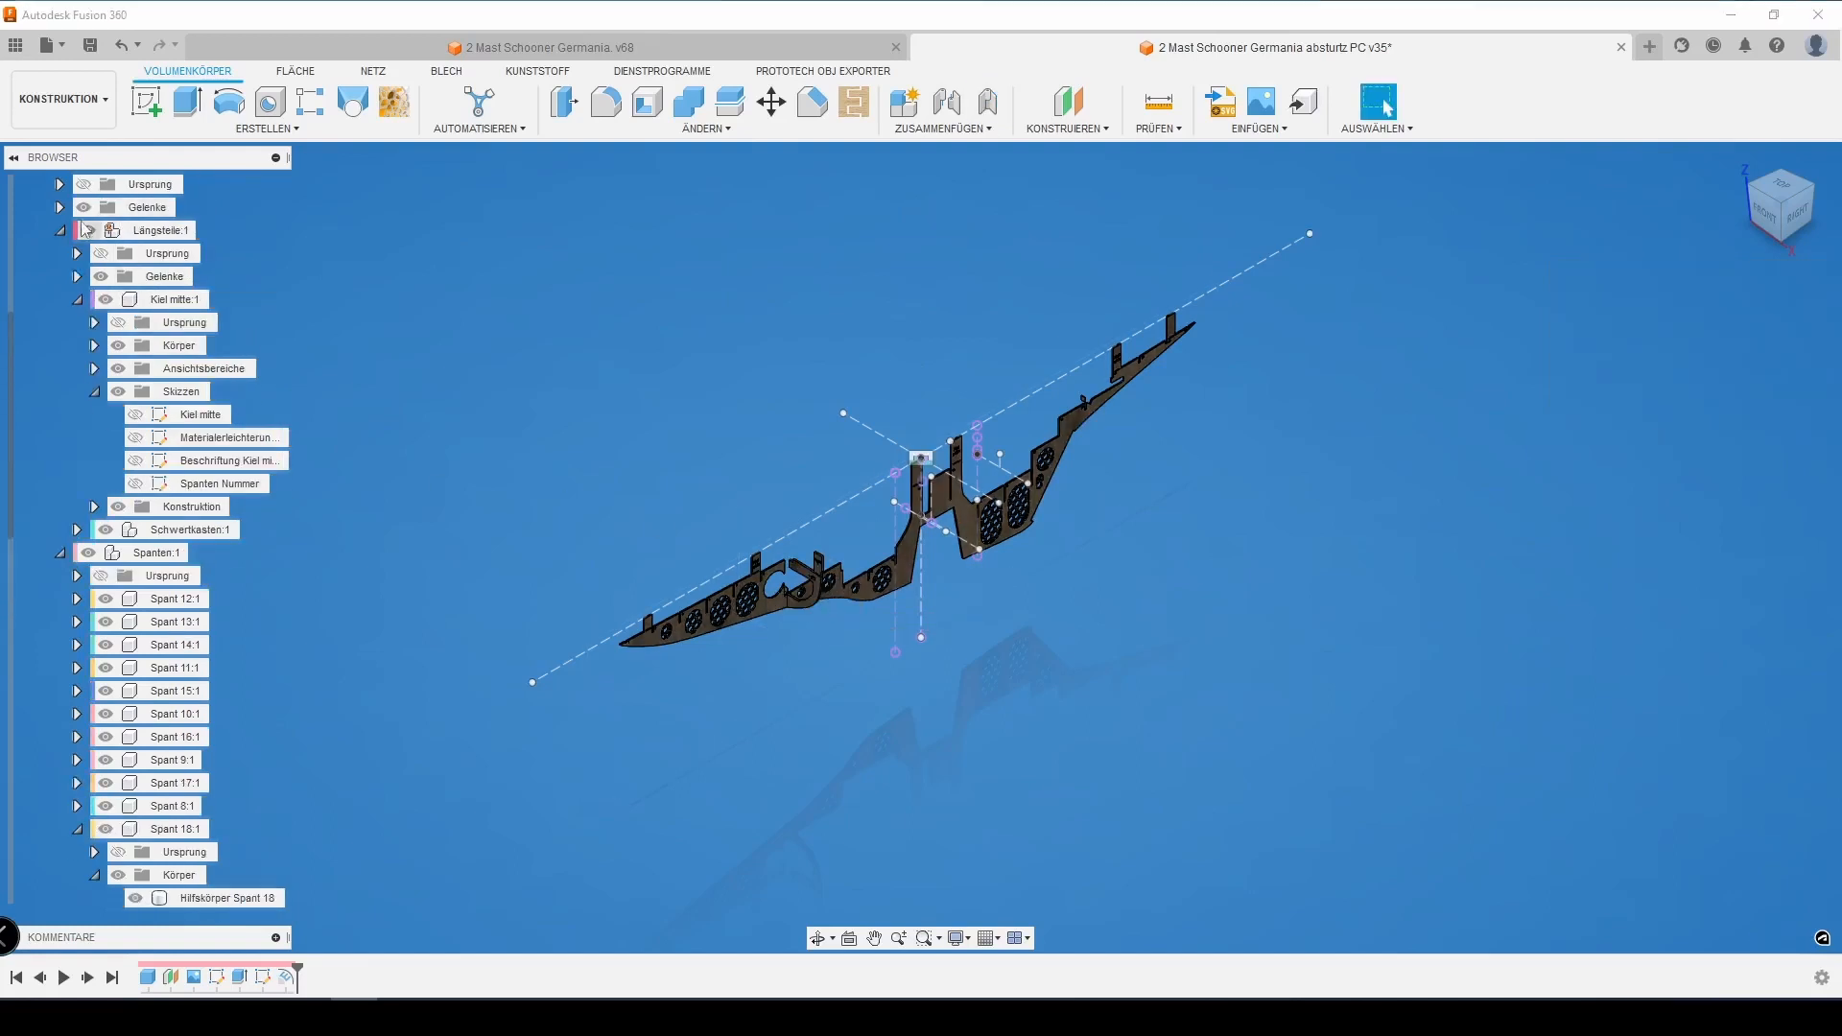
left_click(59, 208)
double_click(159, 505)
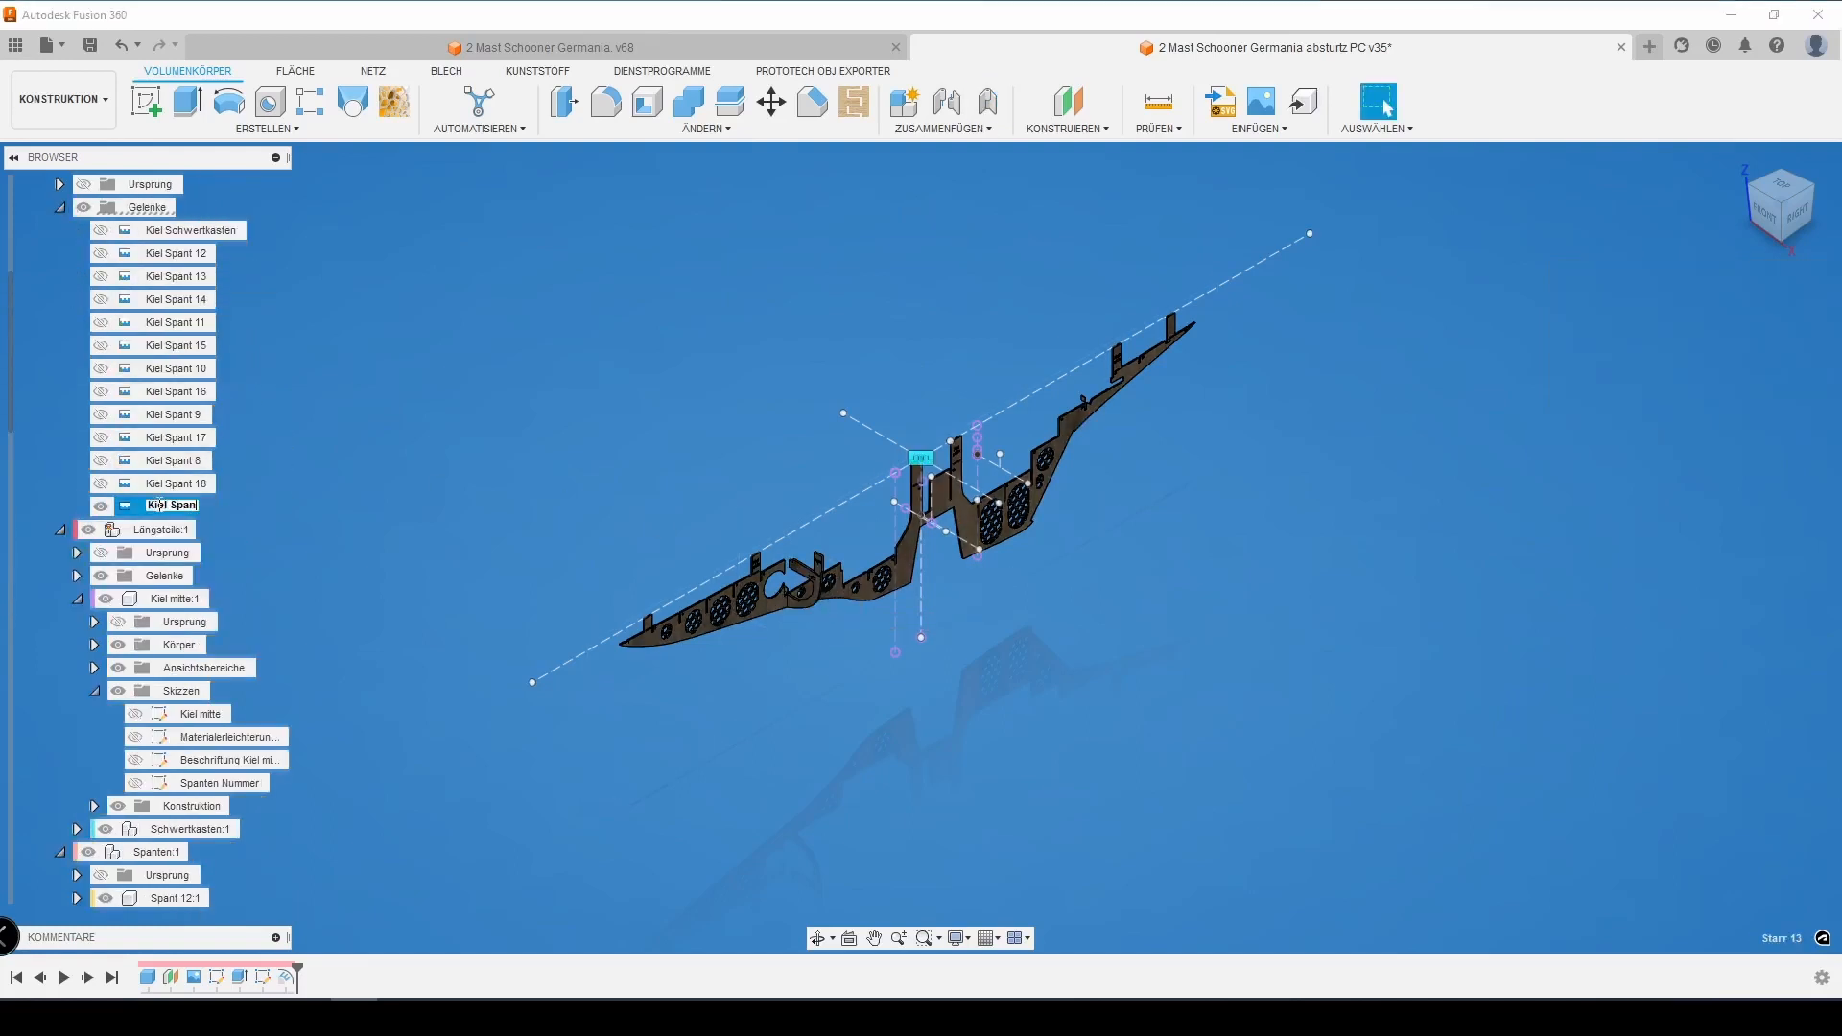
type("Kiel Spant 7")
key("Return")
left_click(60, 209)
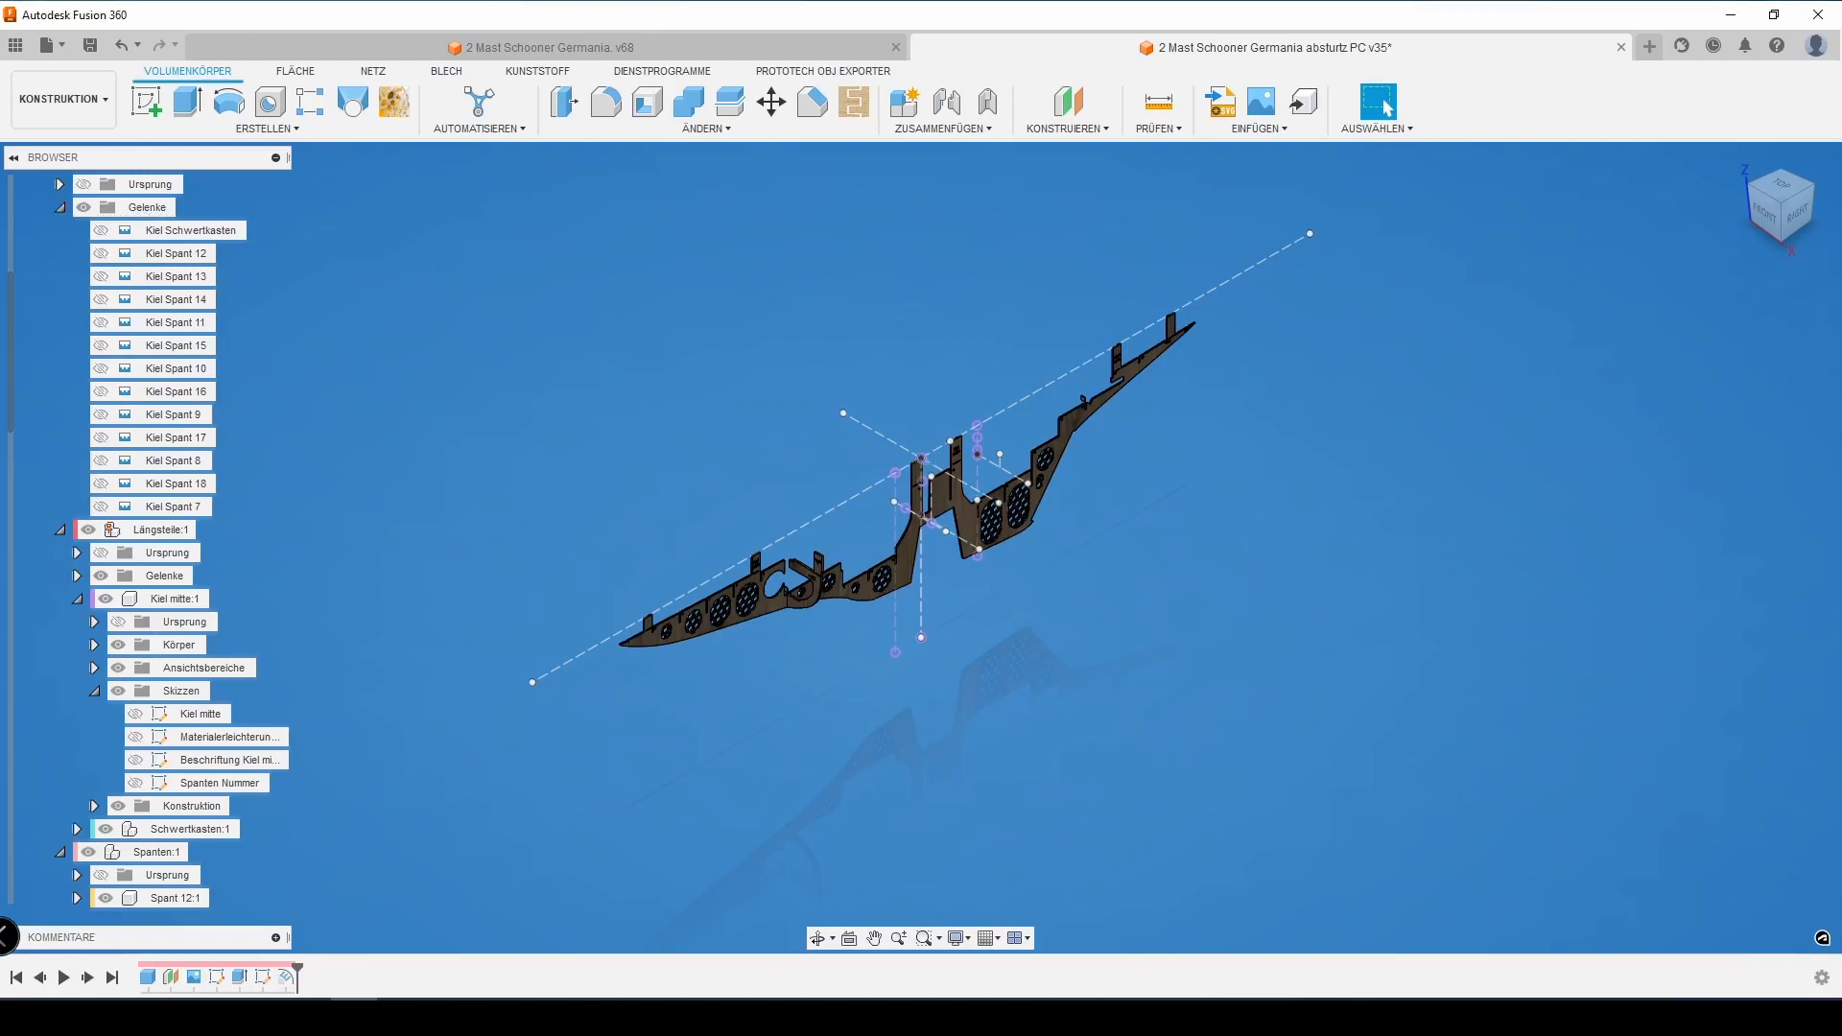
scroll(781, 613, "up", 5)
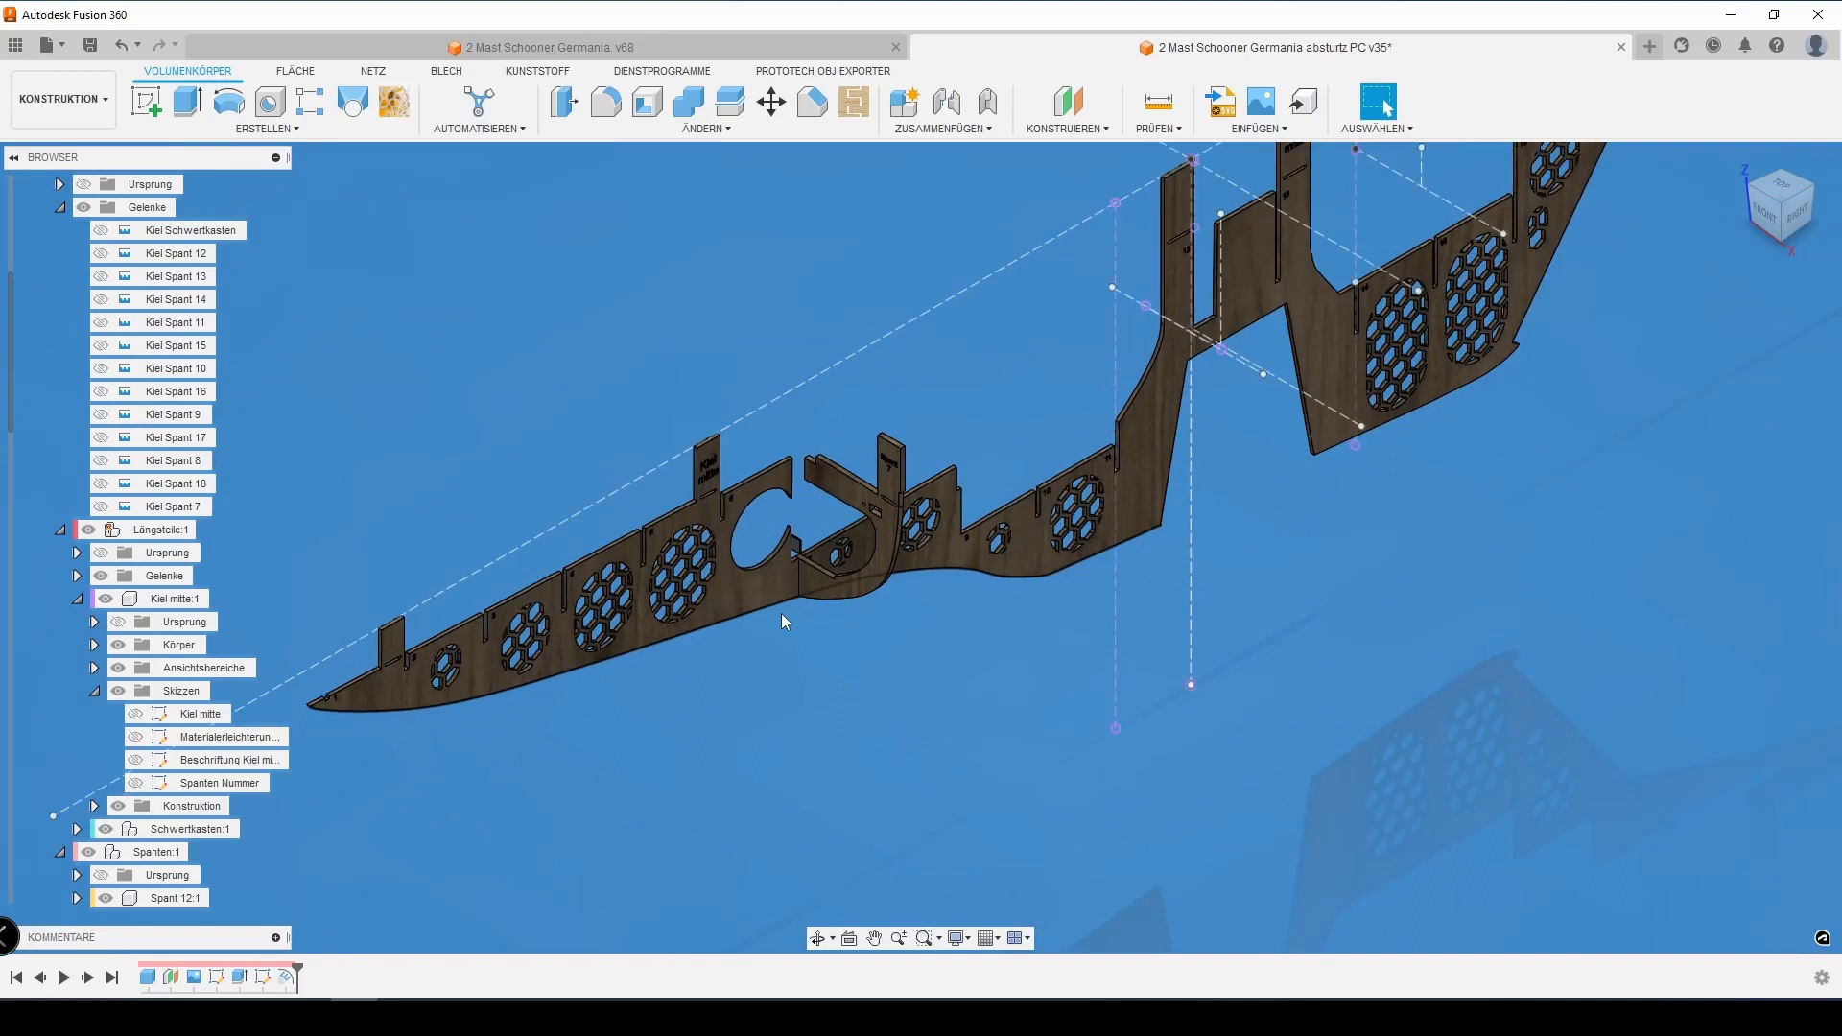
left_click(307, 1017)
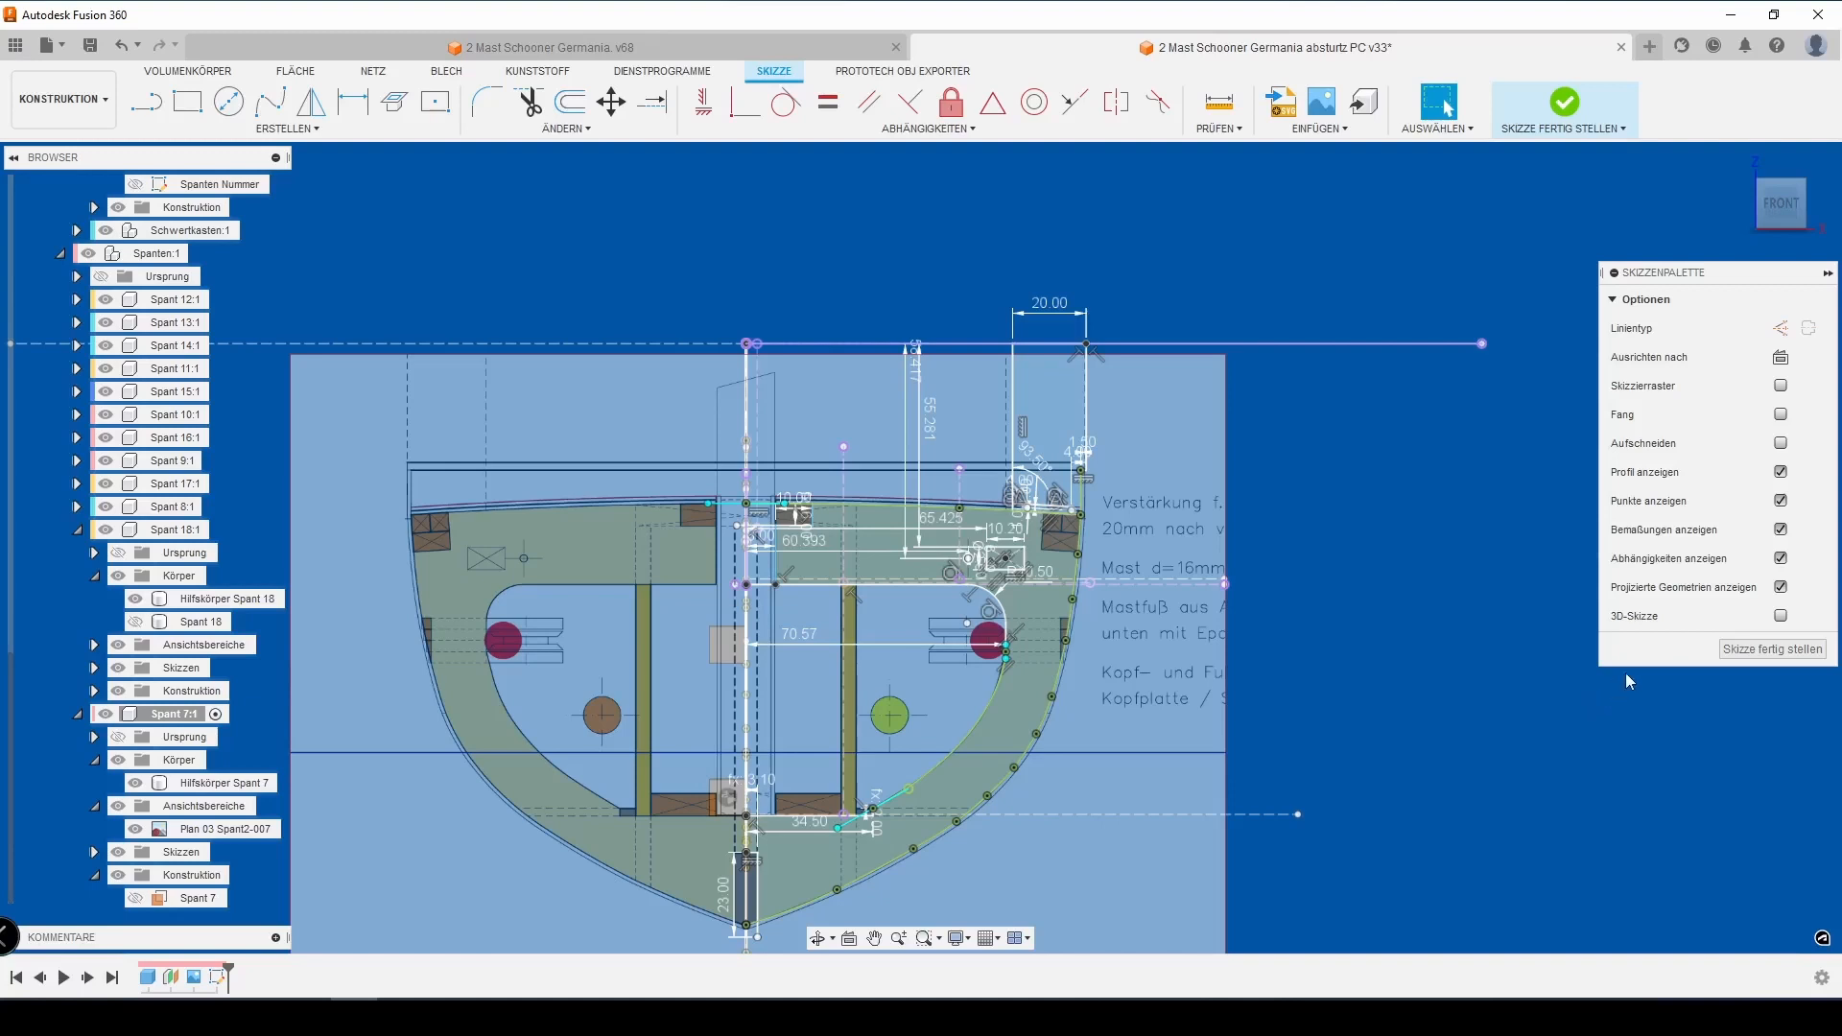
Finish the frame outline sketch and rename it Spant 7
left_click(1750, 648)
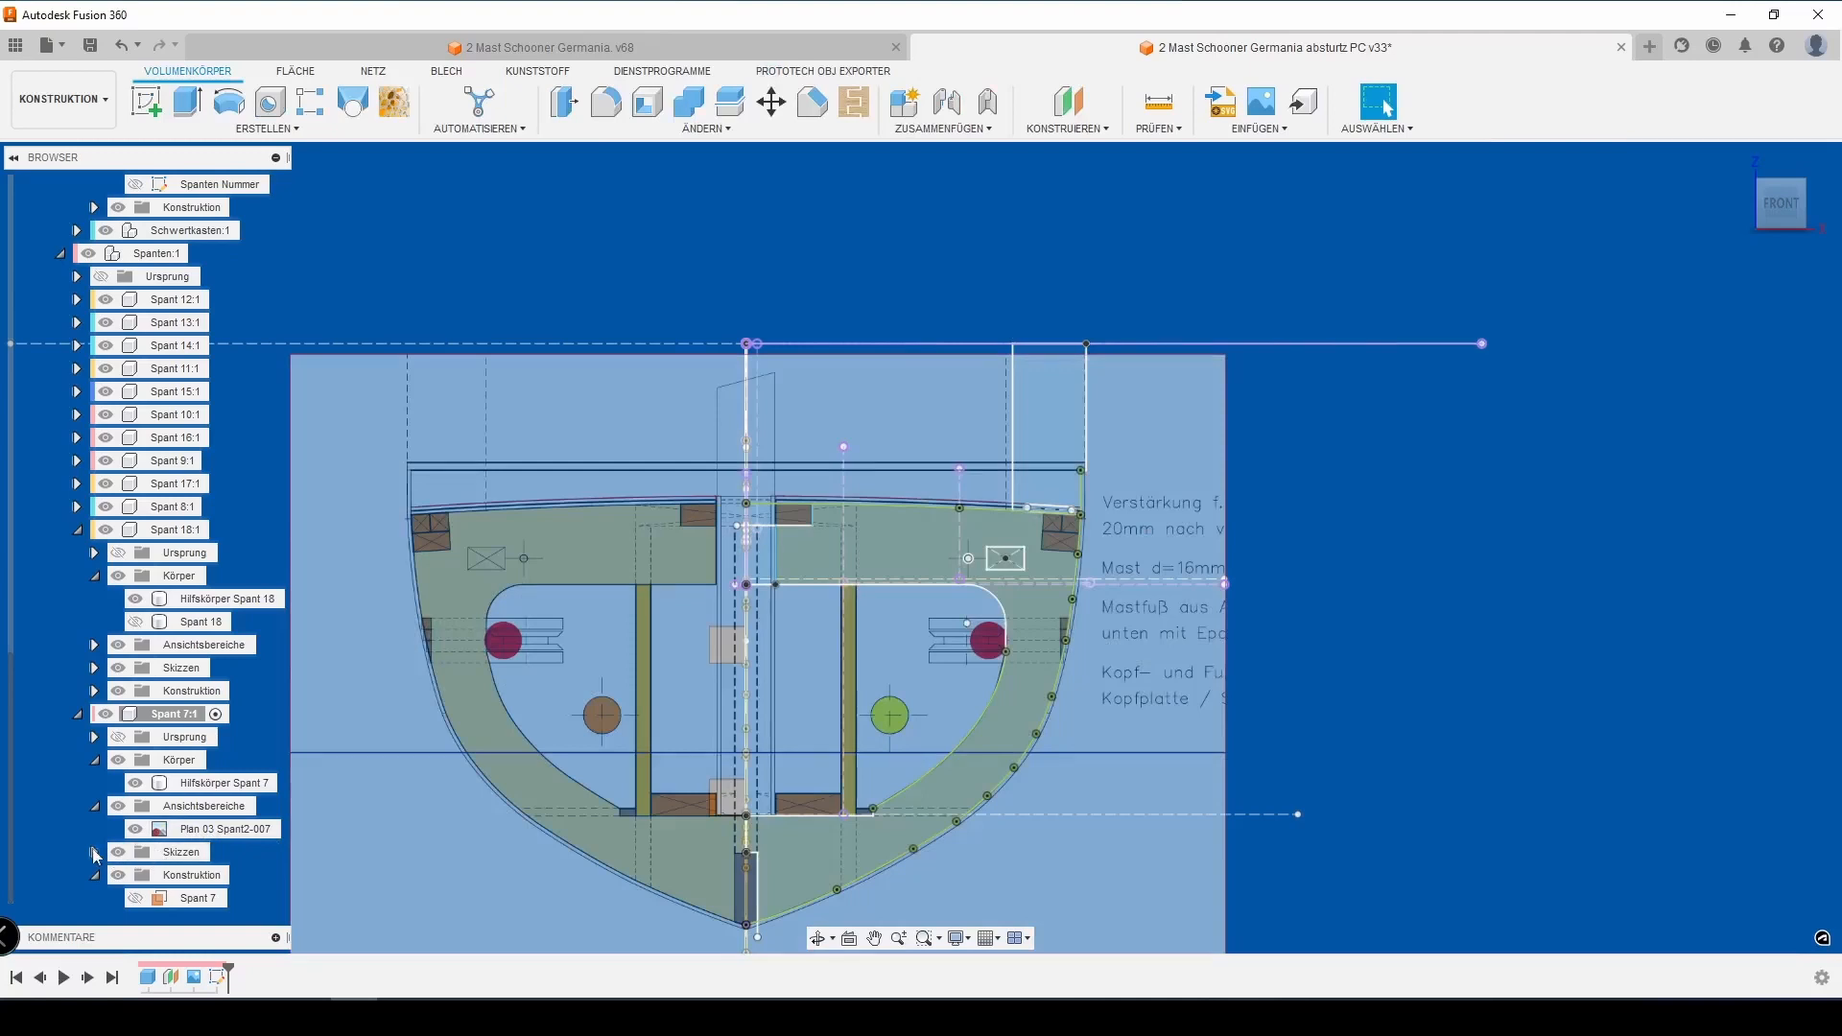
left_click(94, 851)
left_click(196, 877)
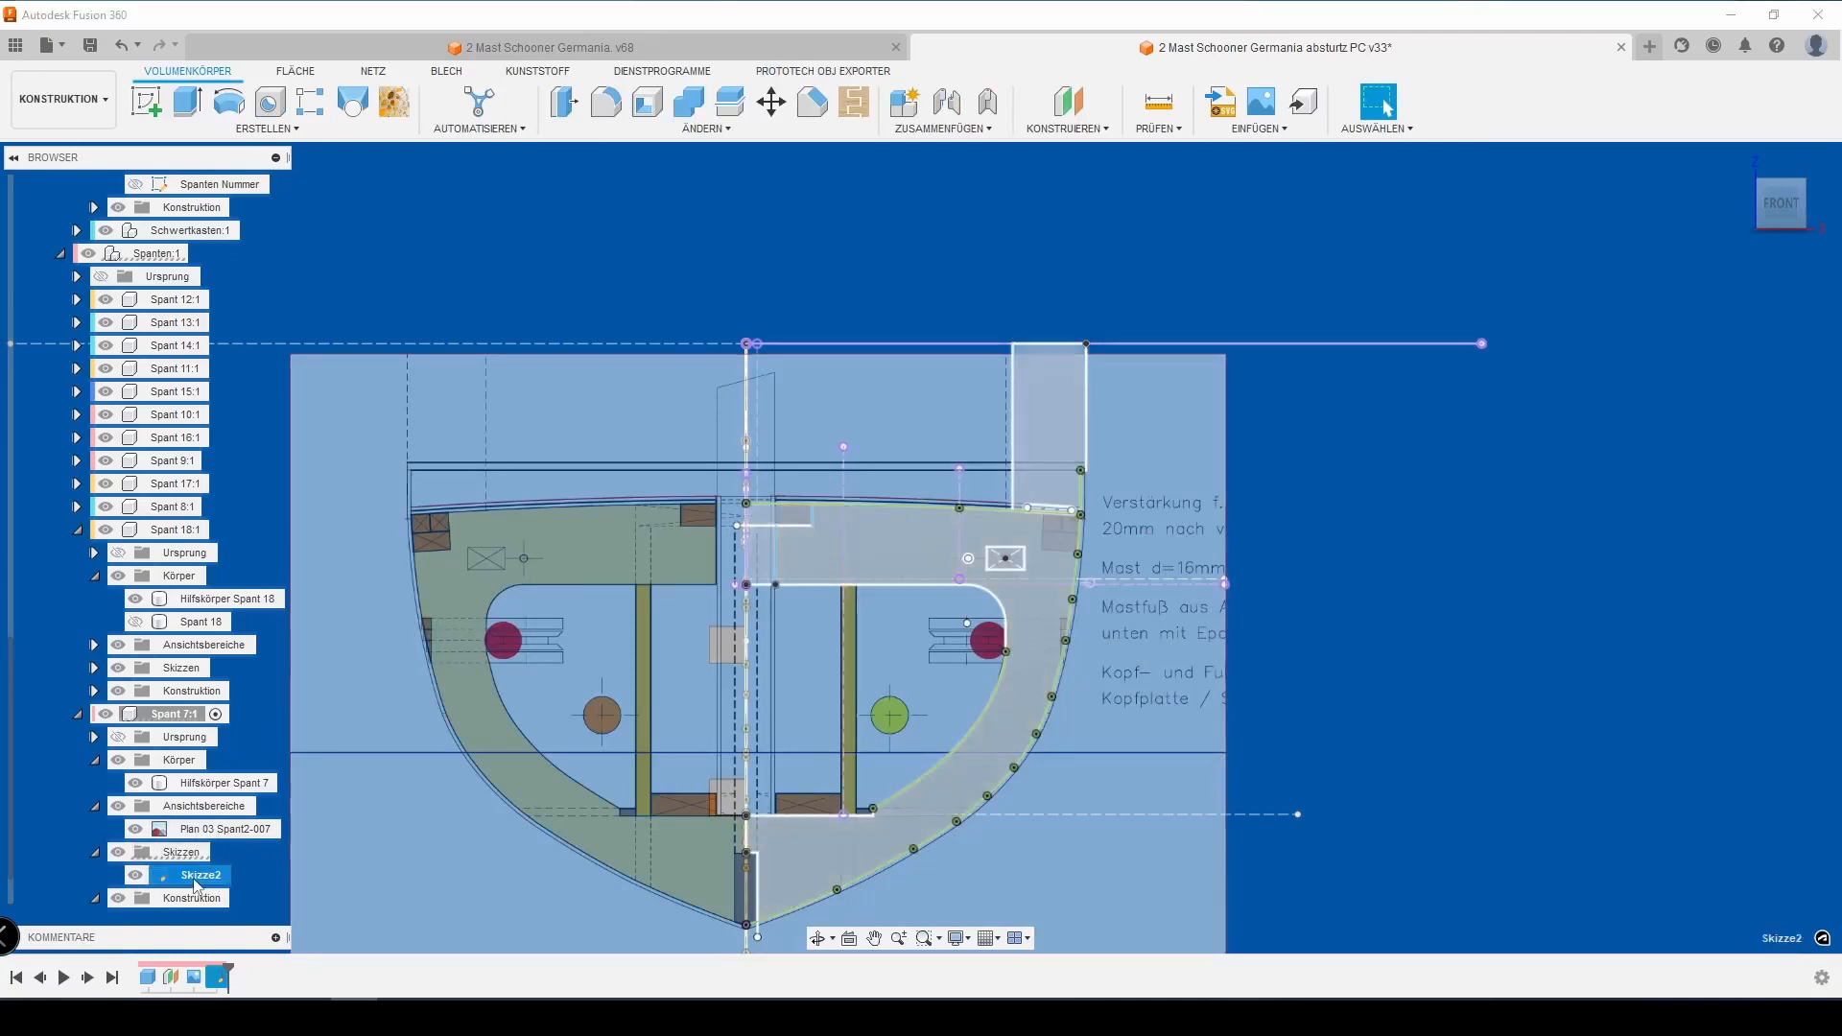
double_click(195, 881)
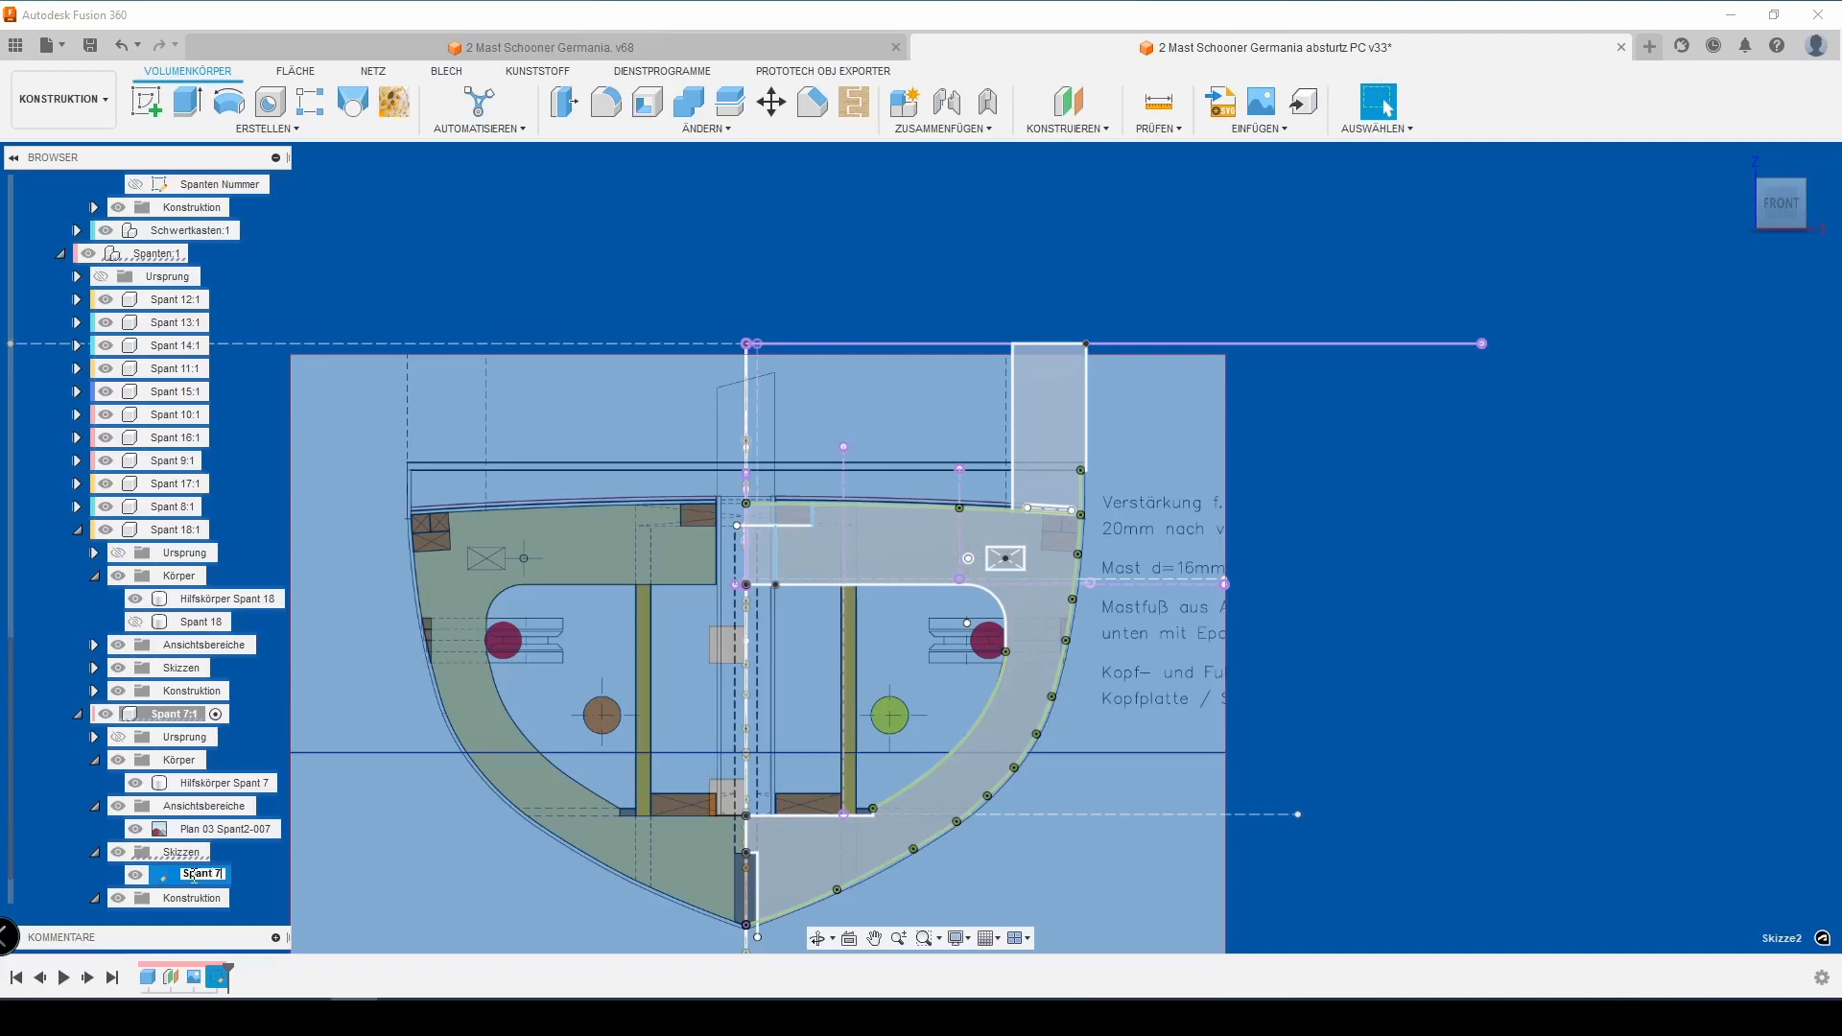
key("Return")
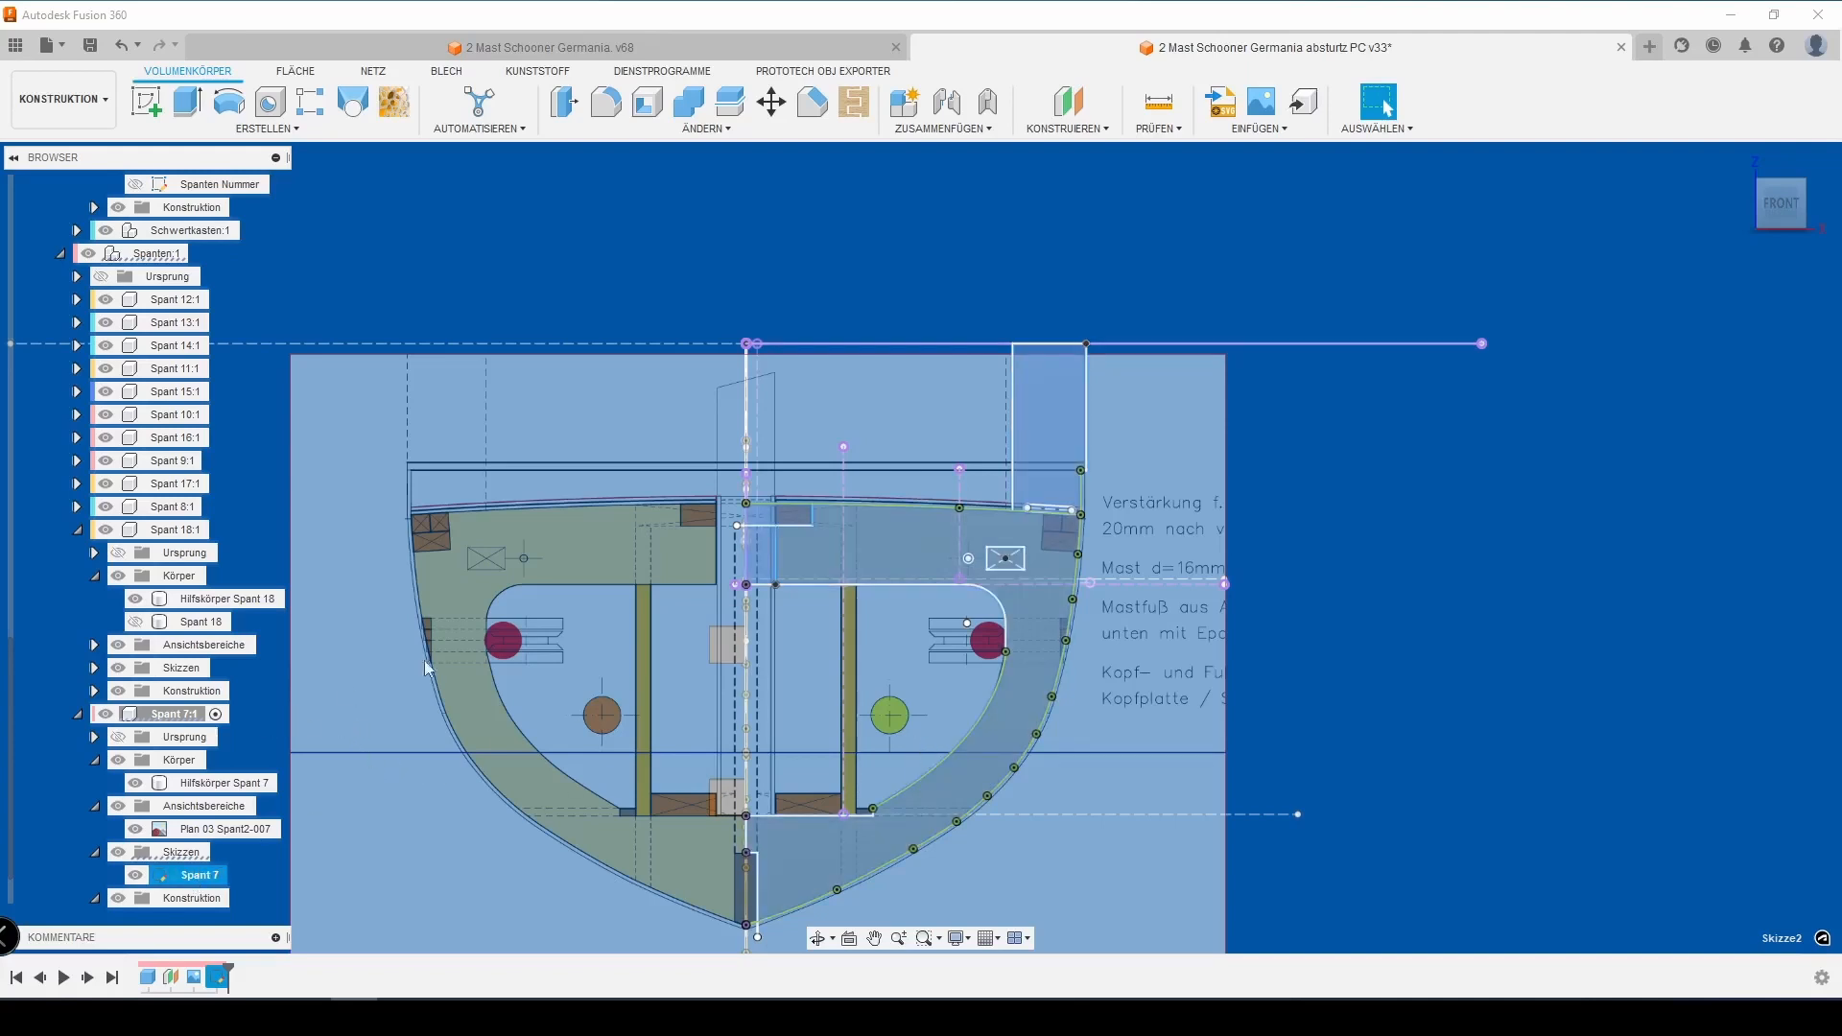
Hide the plan image Plan 03 Spant2-007 and extrude the two frame profiles by Material4mm as a new body
left_click(135, 830)
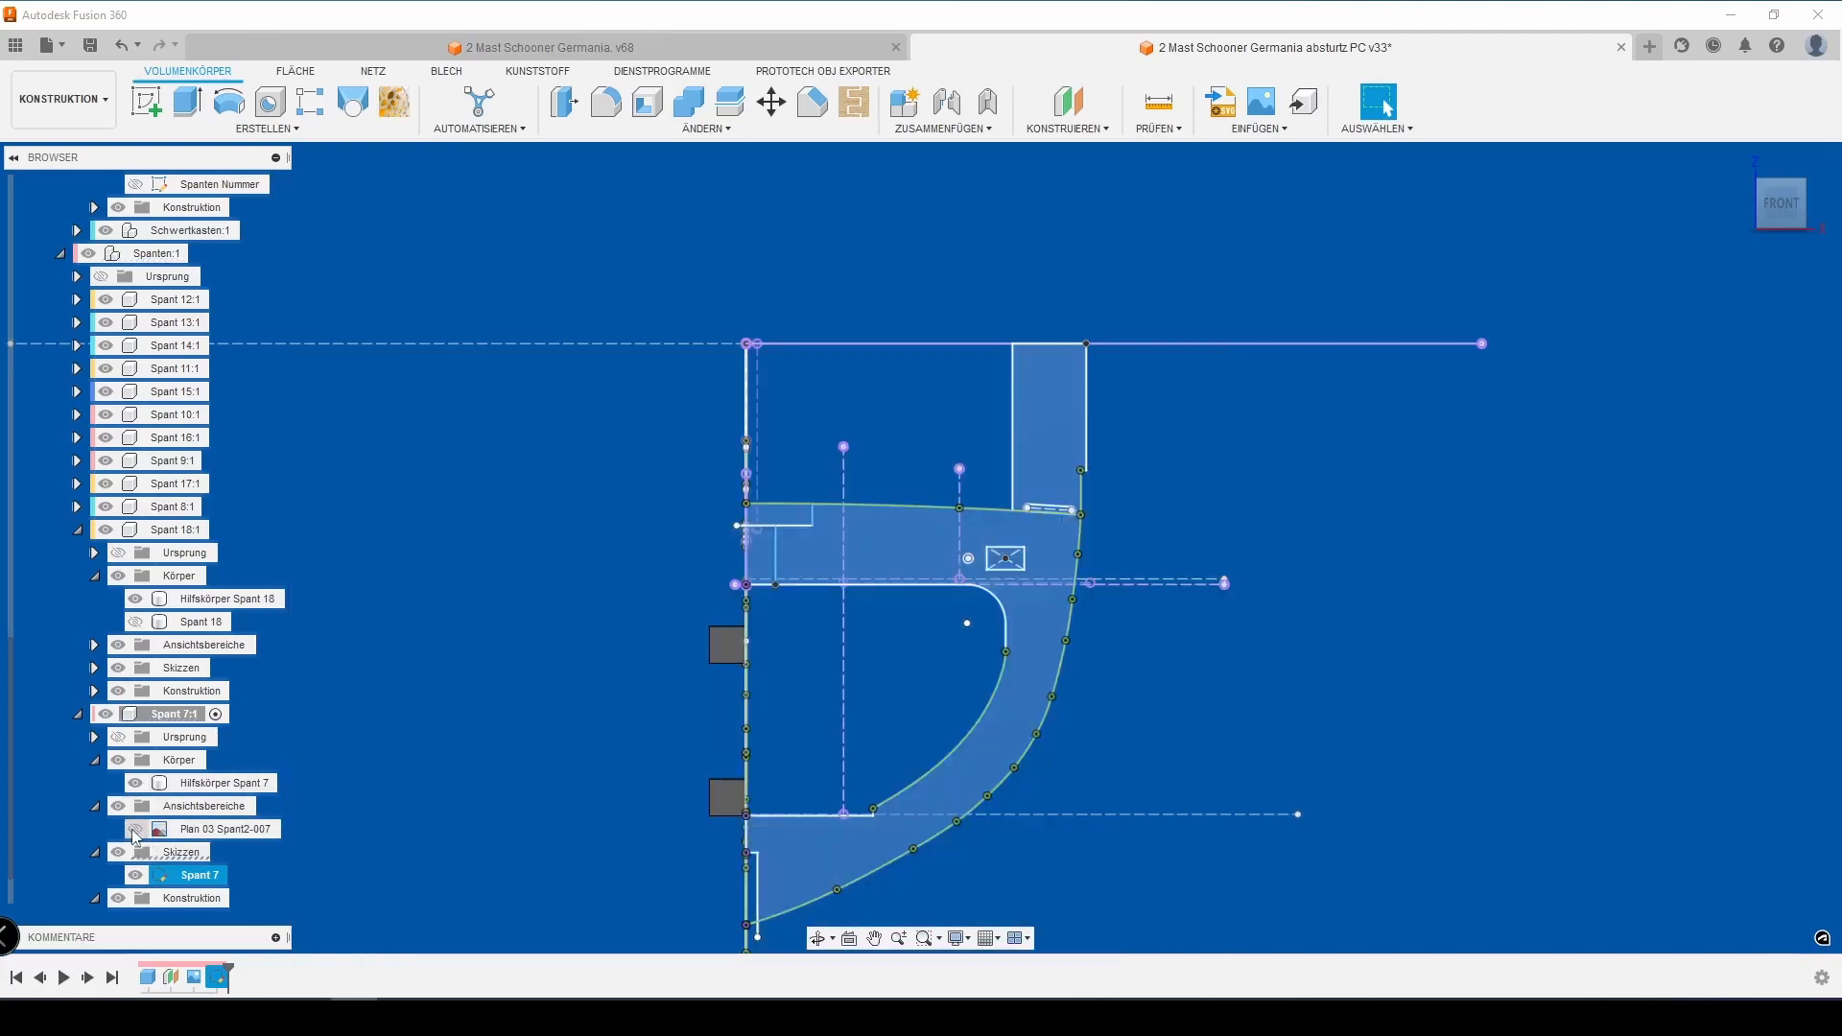
left_click(439, 712)
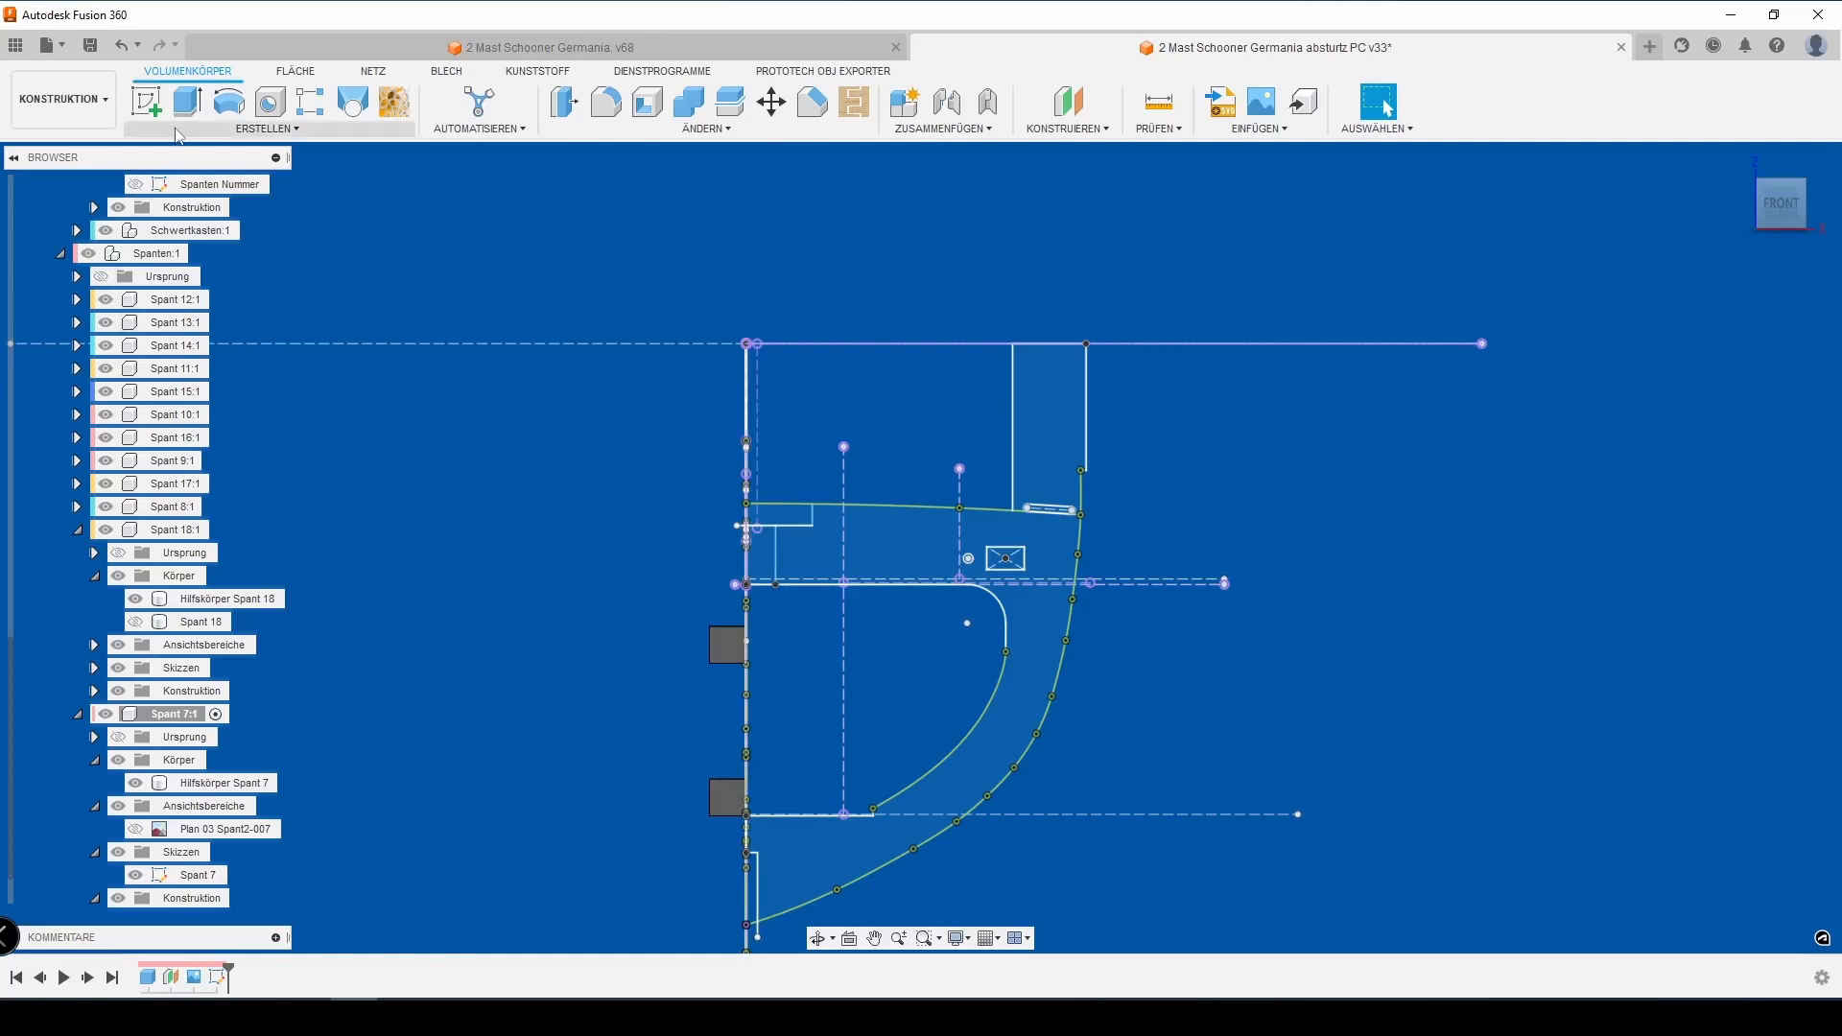
left_click(187, 100)
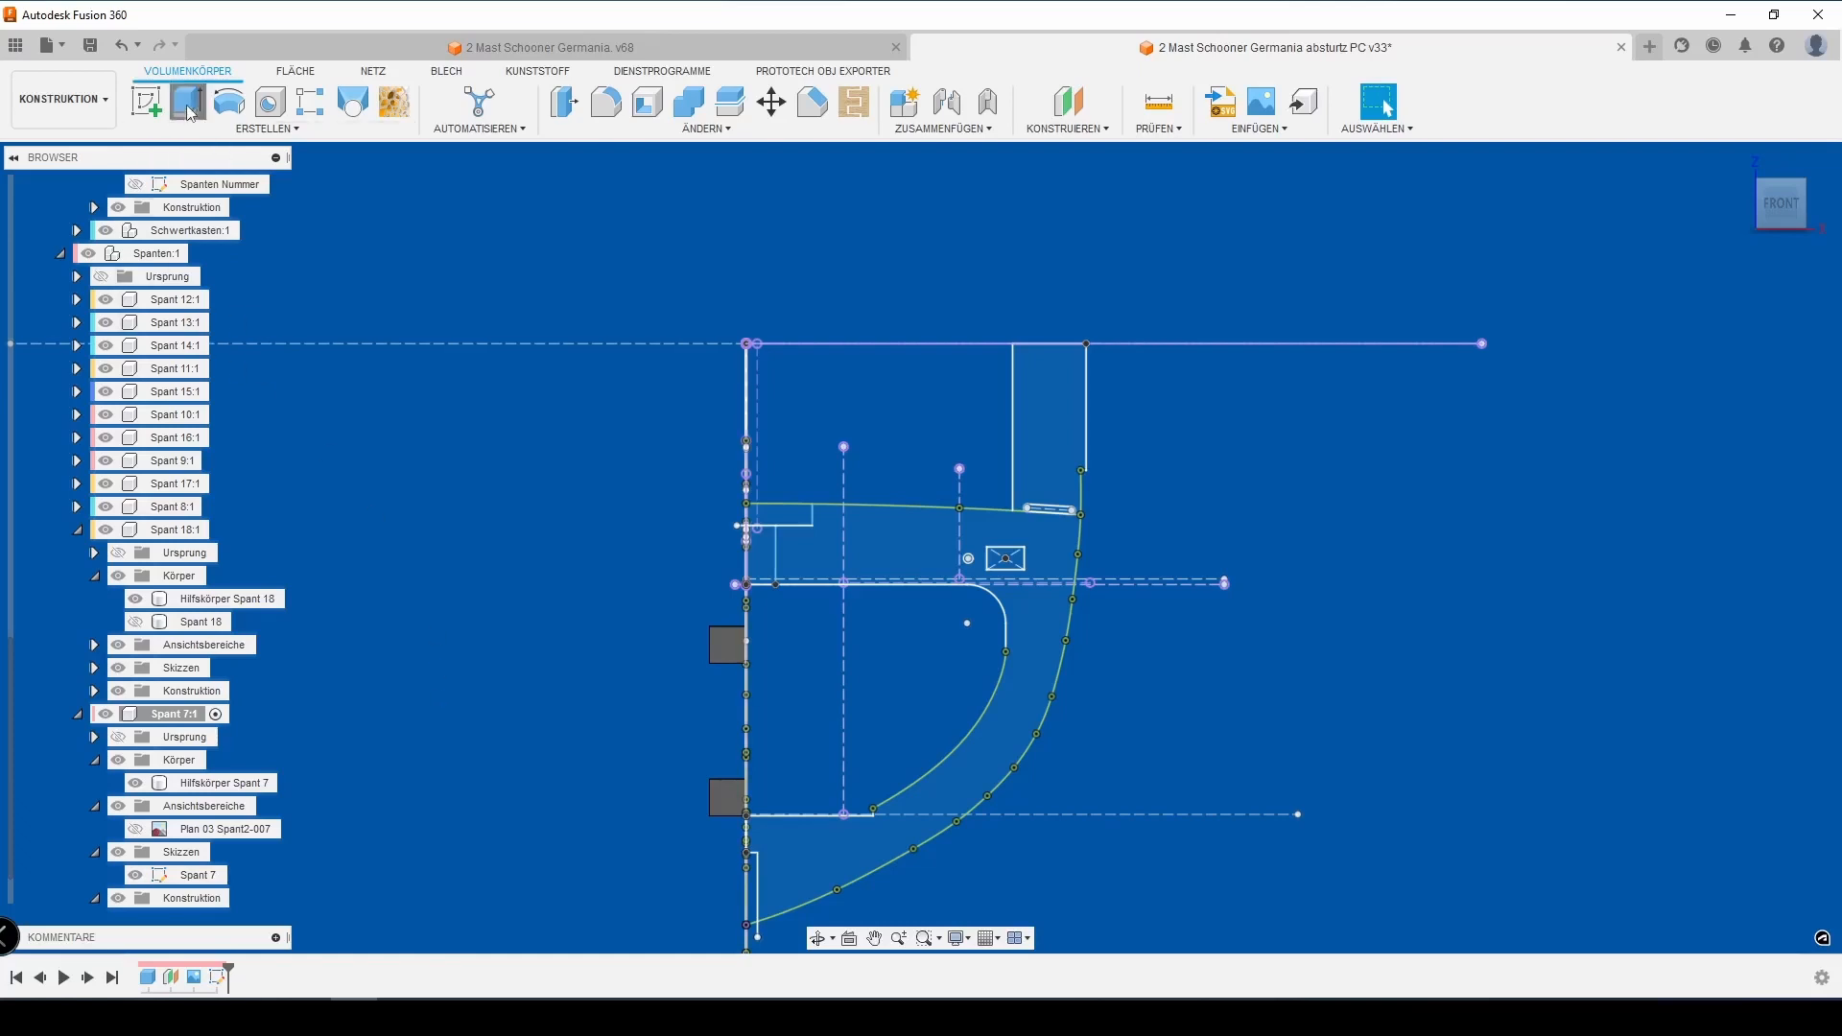
left_click(919, 843)
left_click(1060, 427)
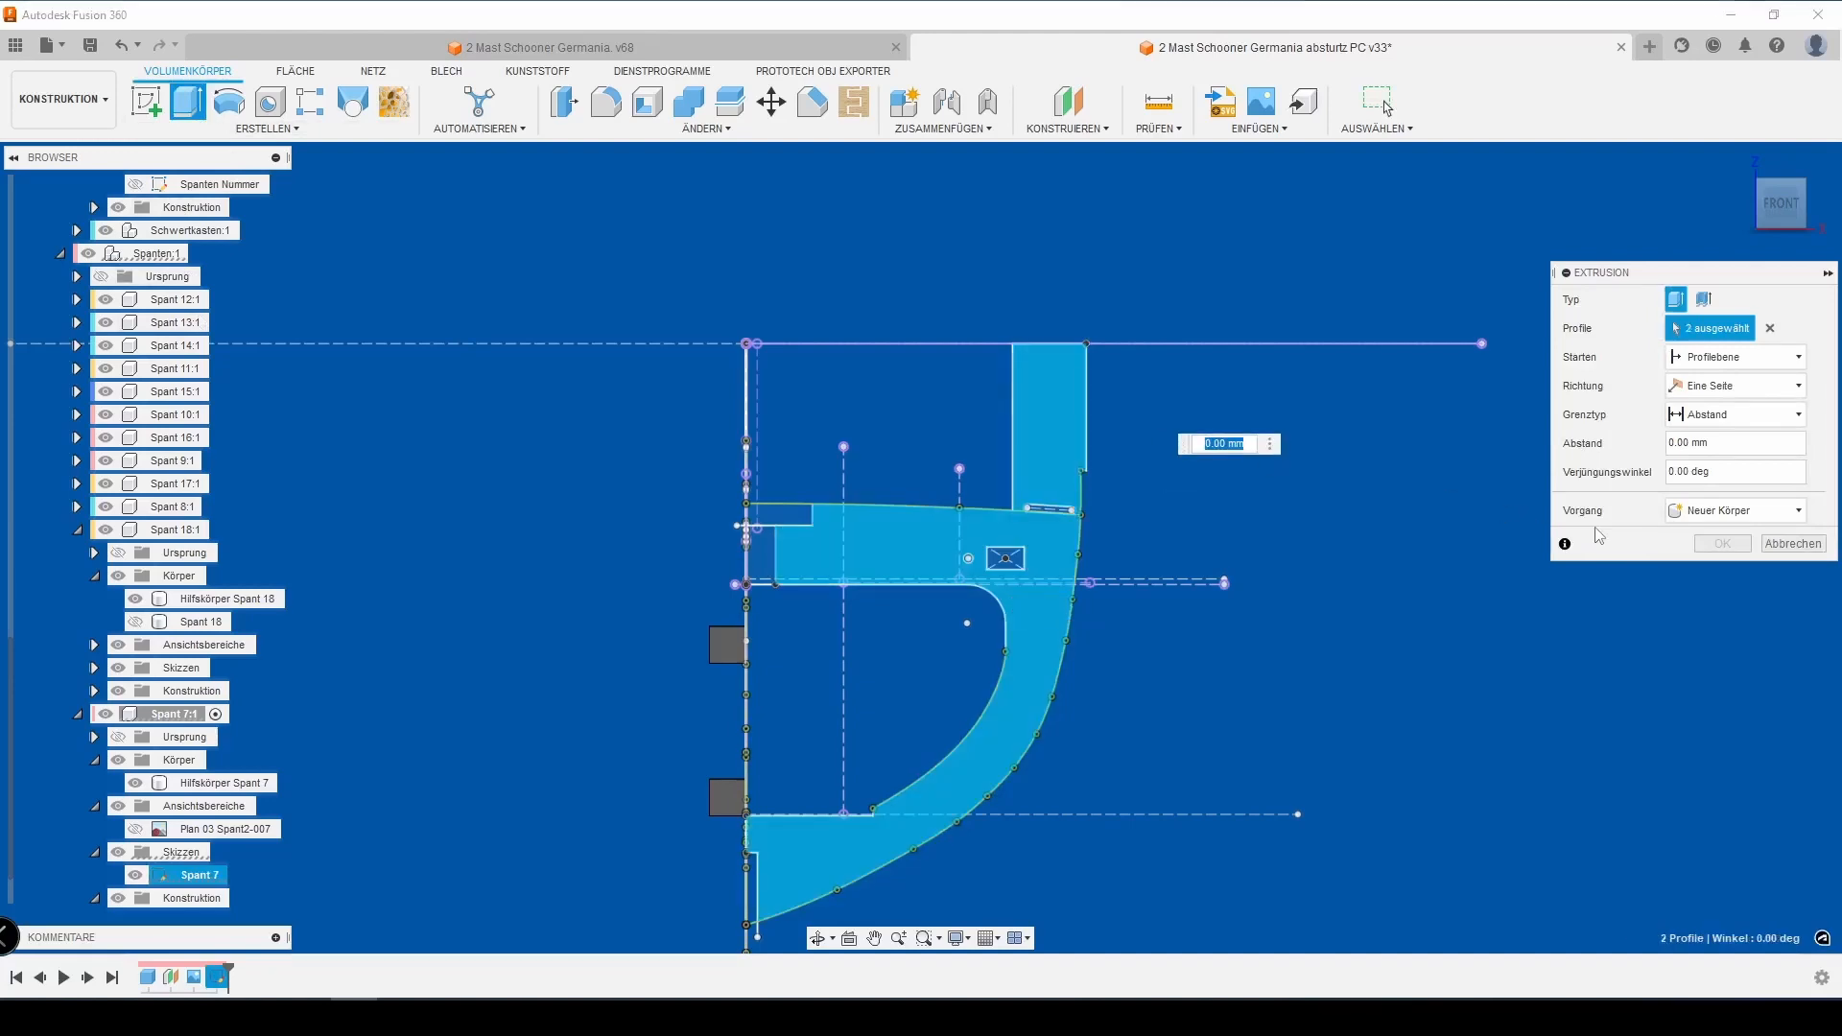
type("m")
key("Down")
key("Down")
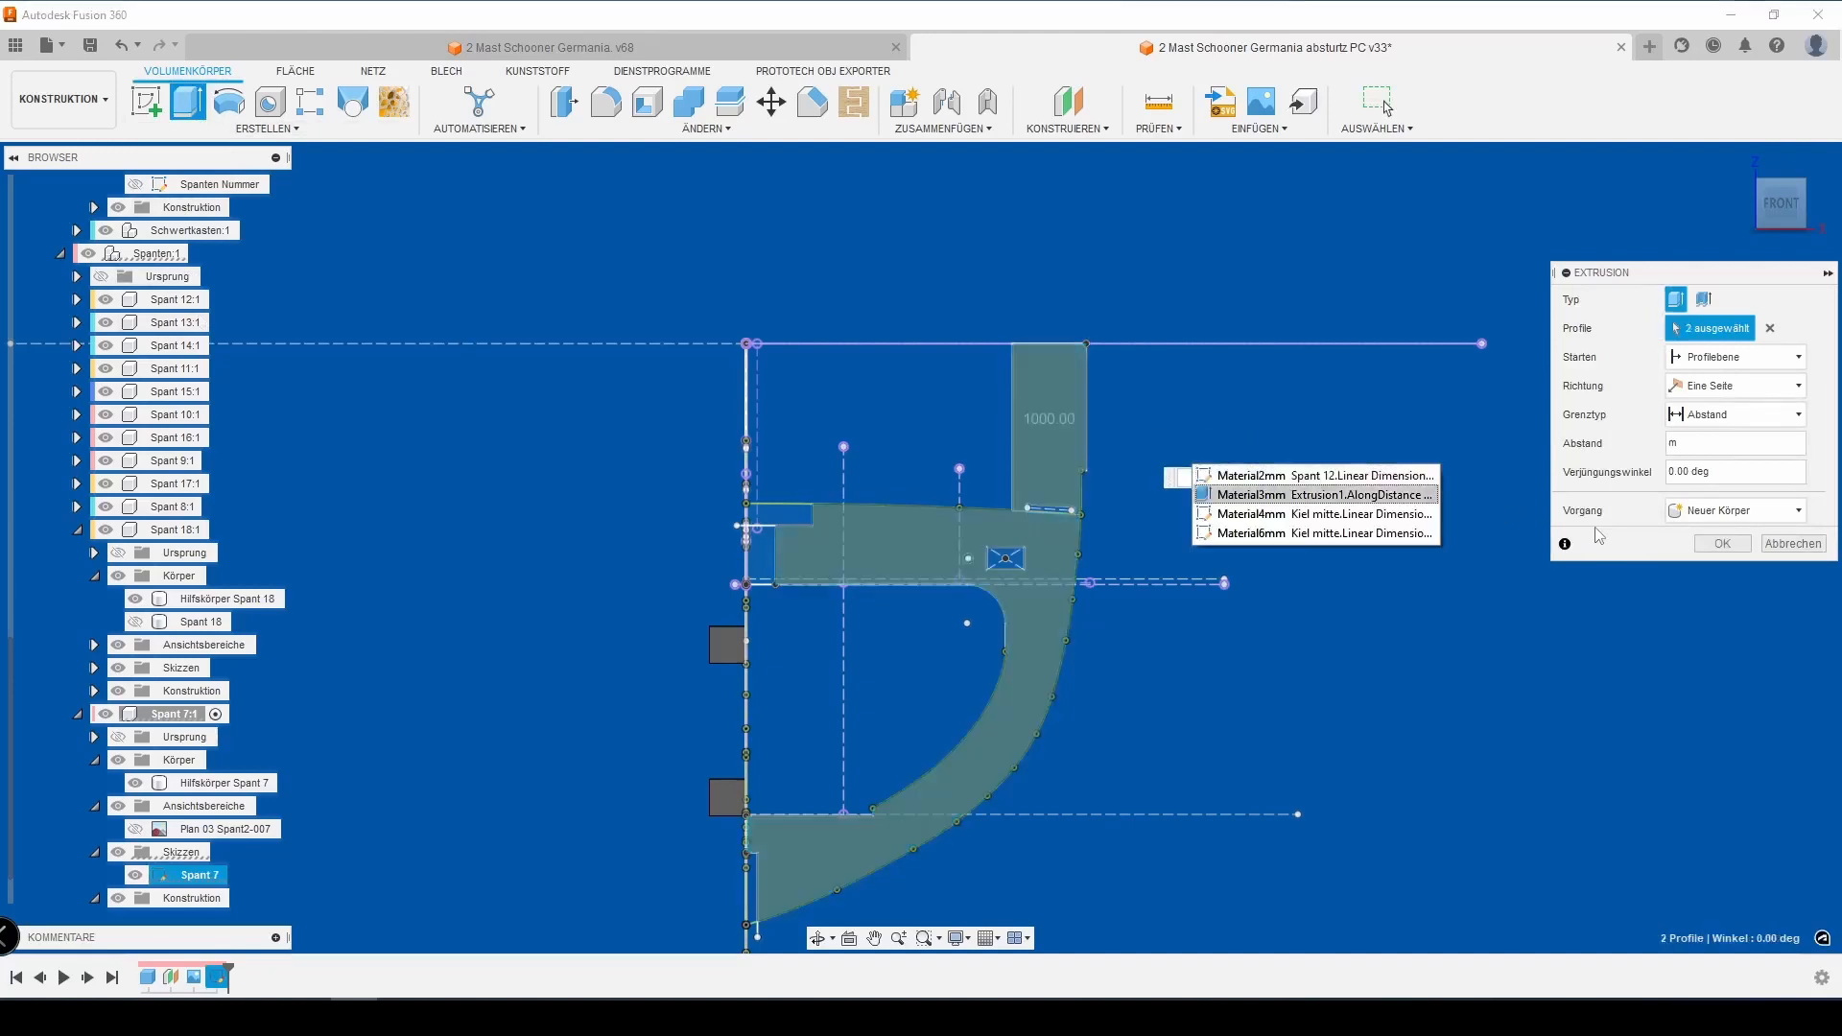
key("Return")
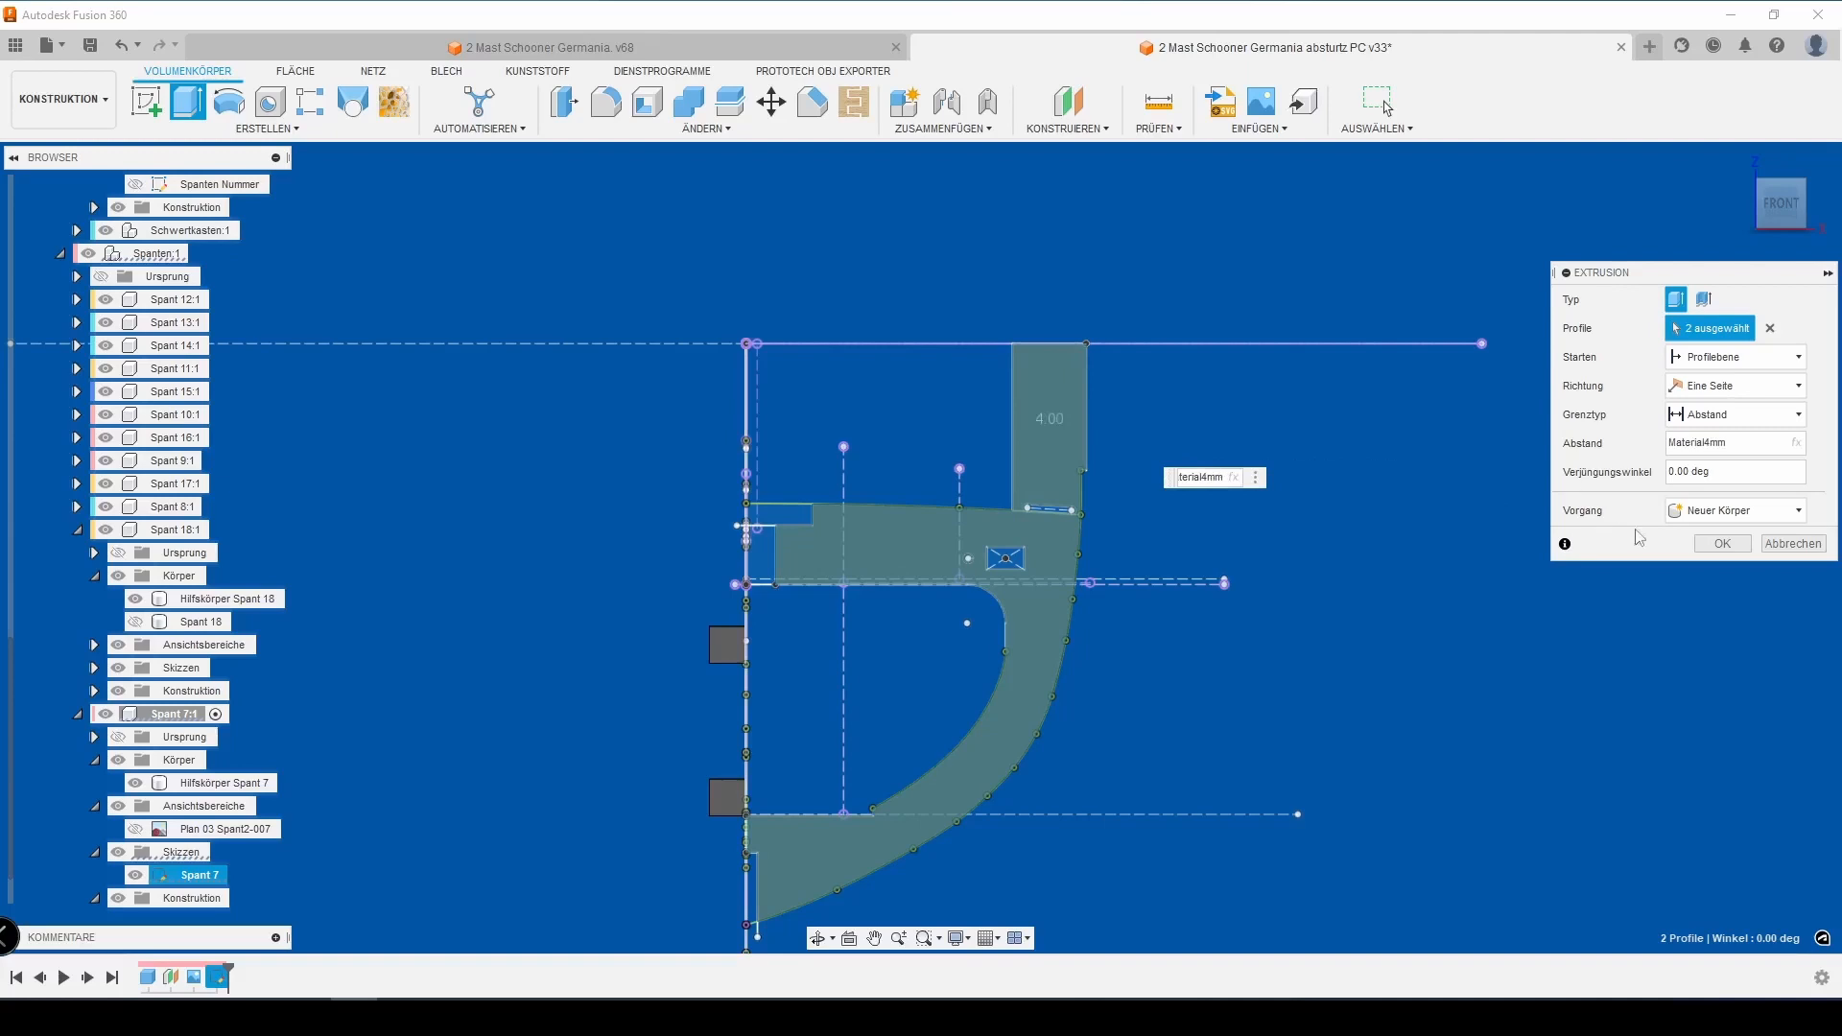
left_click(1720, 543)
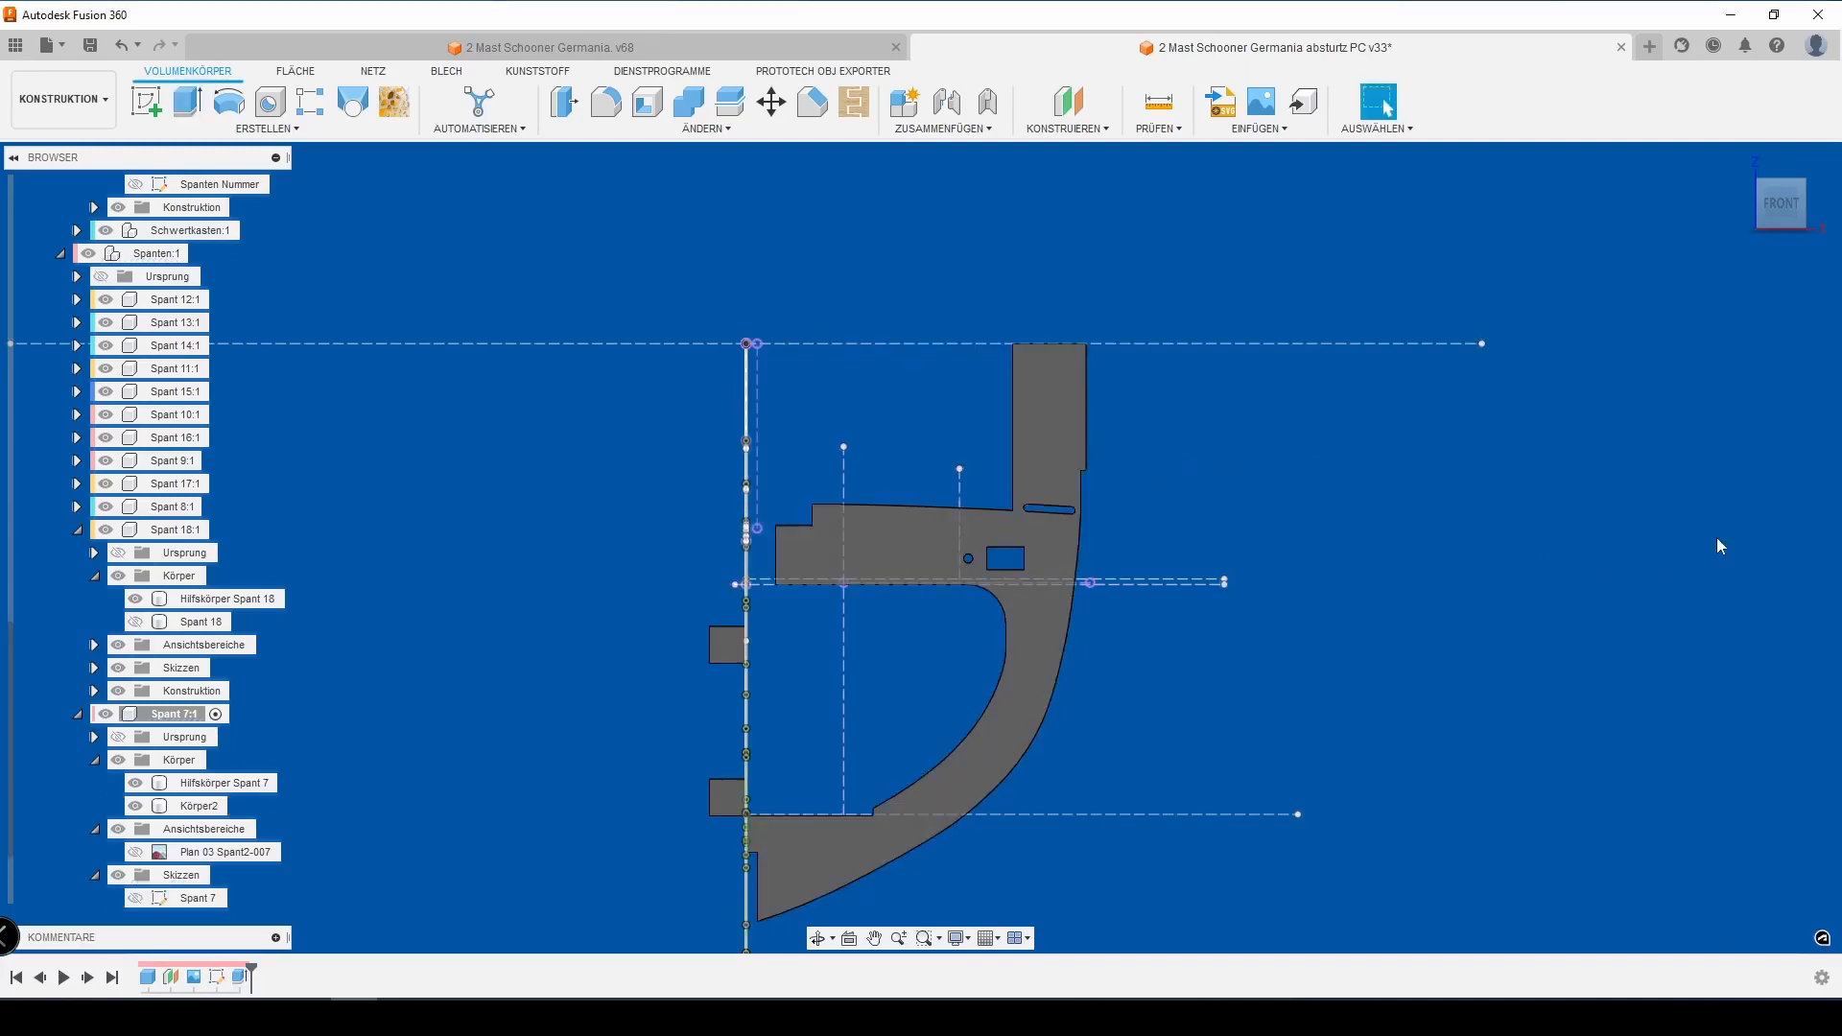
Save the design and rename the extruded frame body Spant 7
key("ctrl+s")
key("Return")
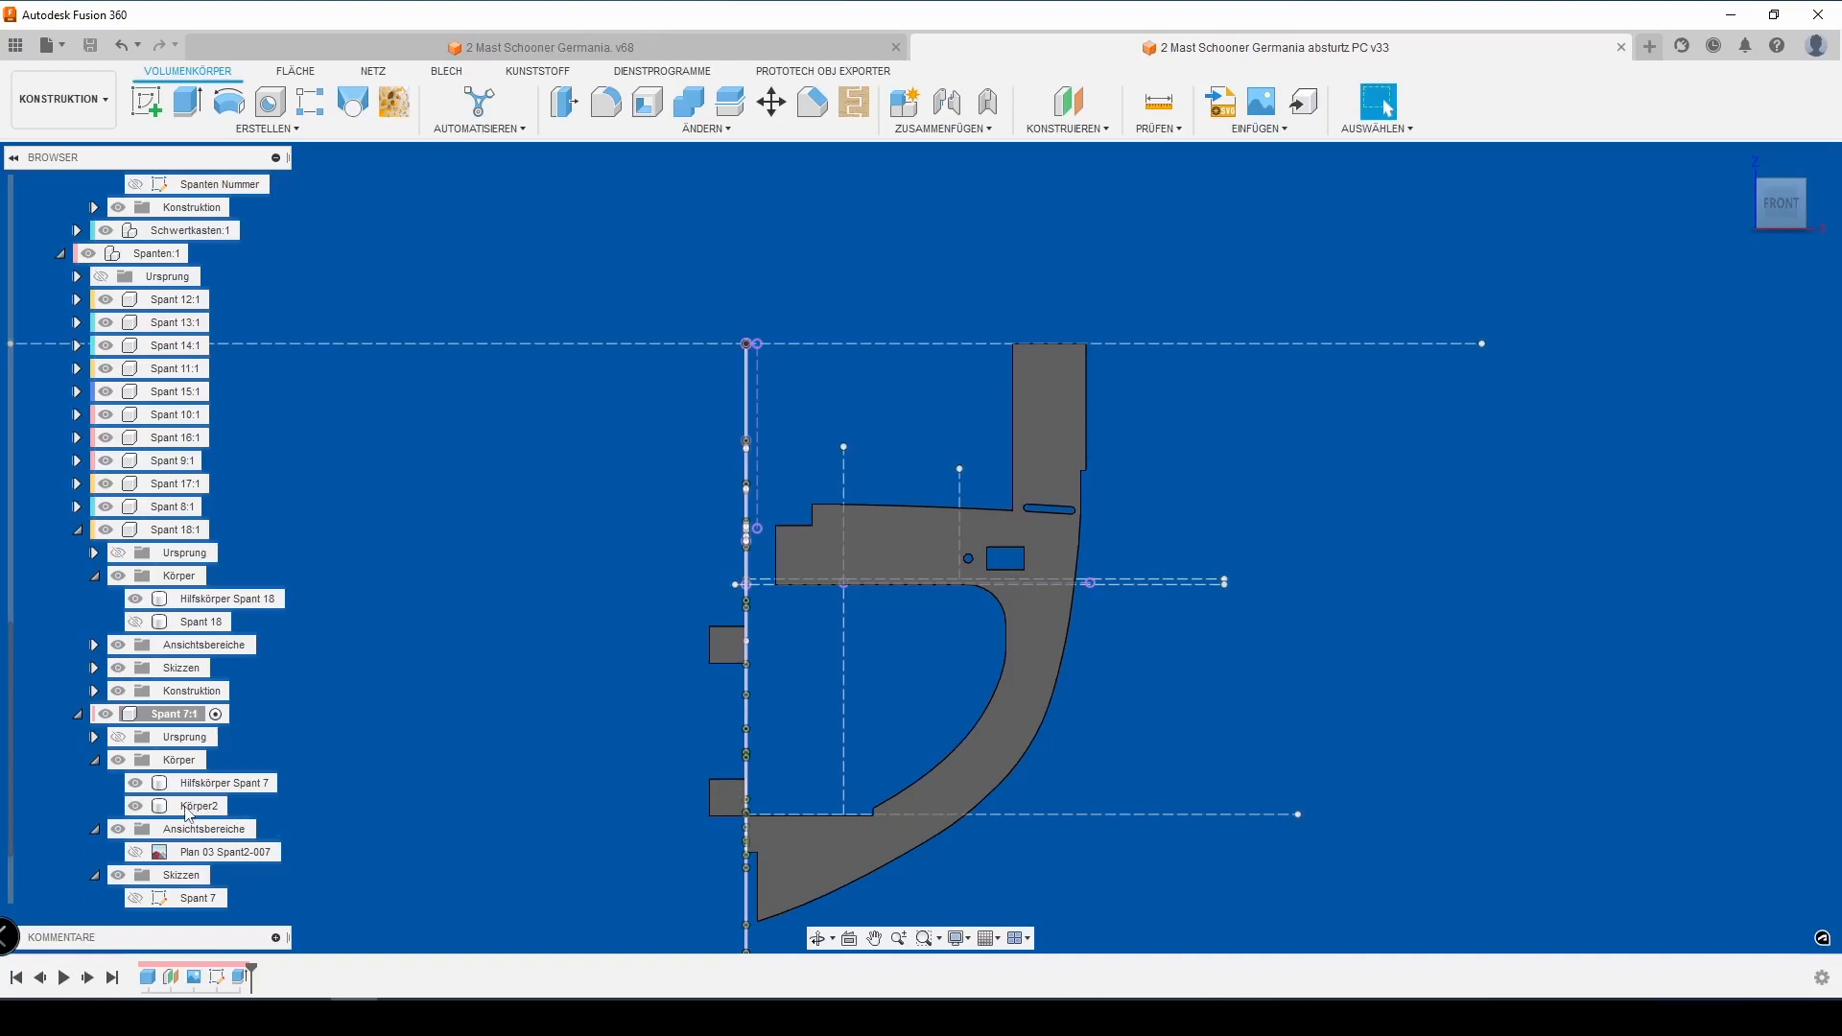
double_click(188, 811)
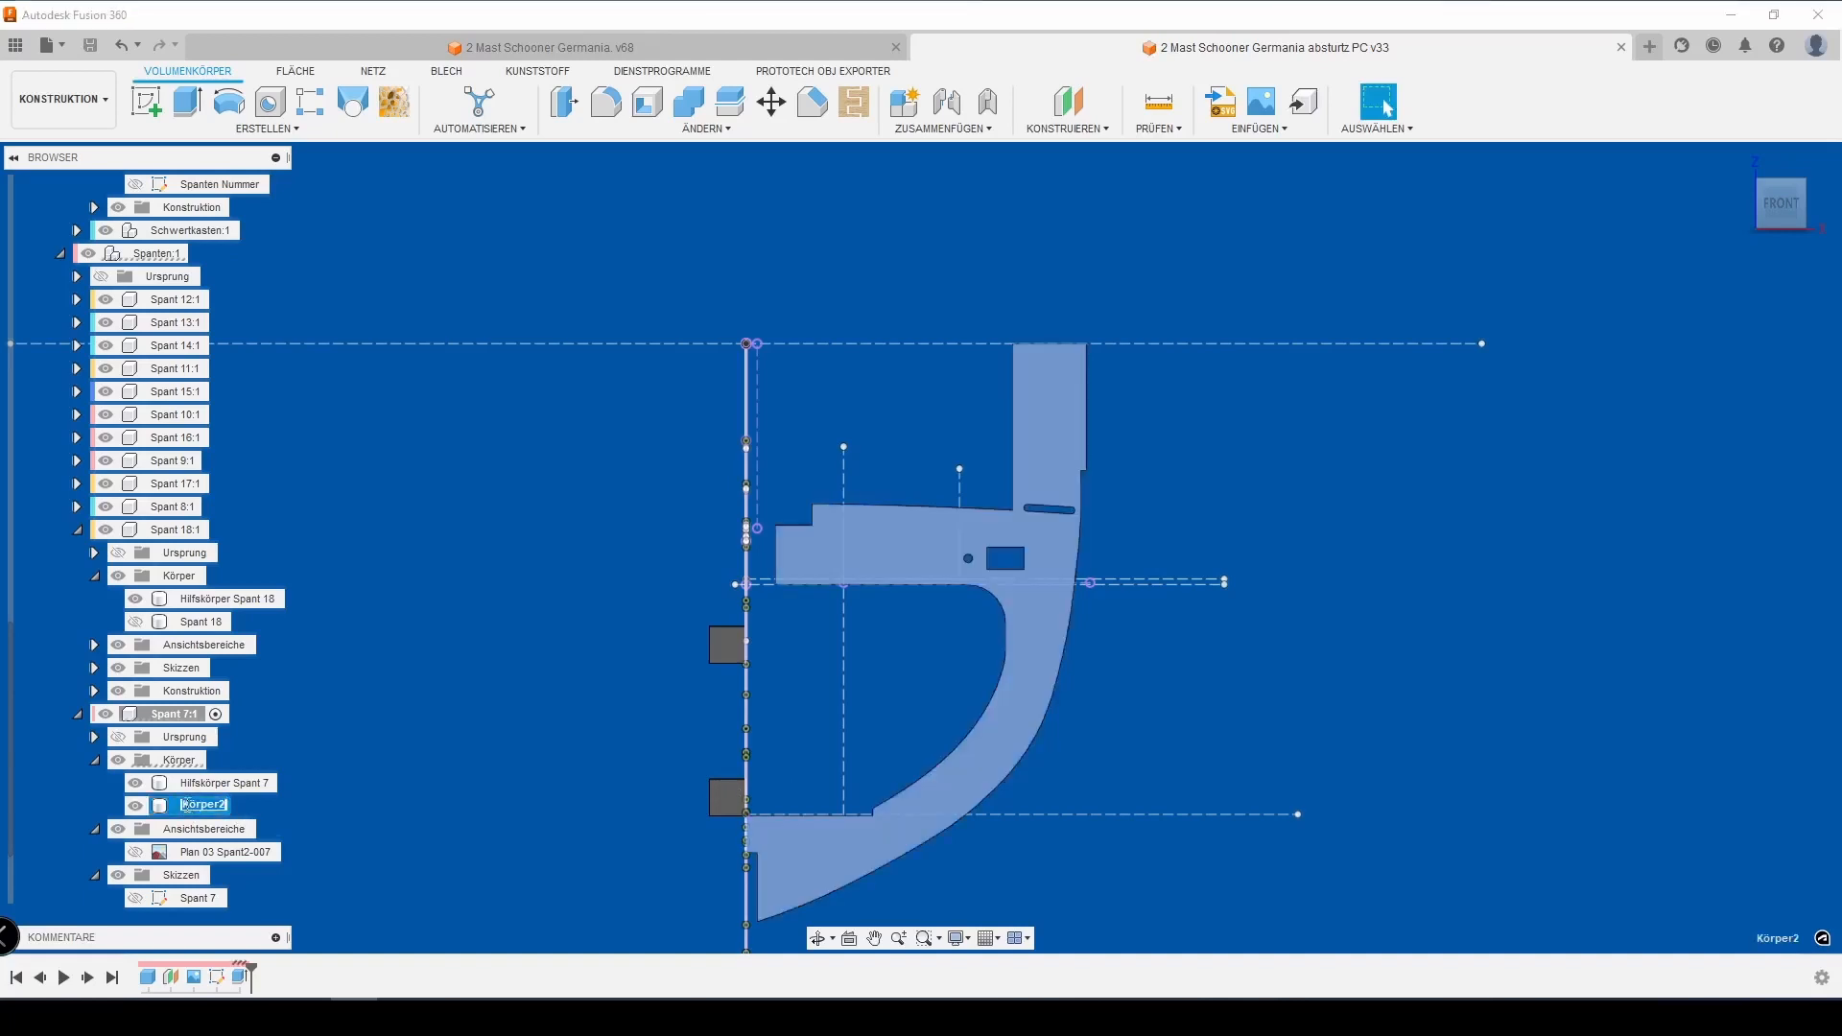
type("Spant 7")
key("Return")
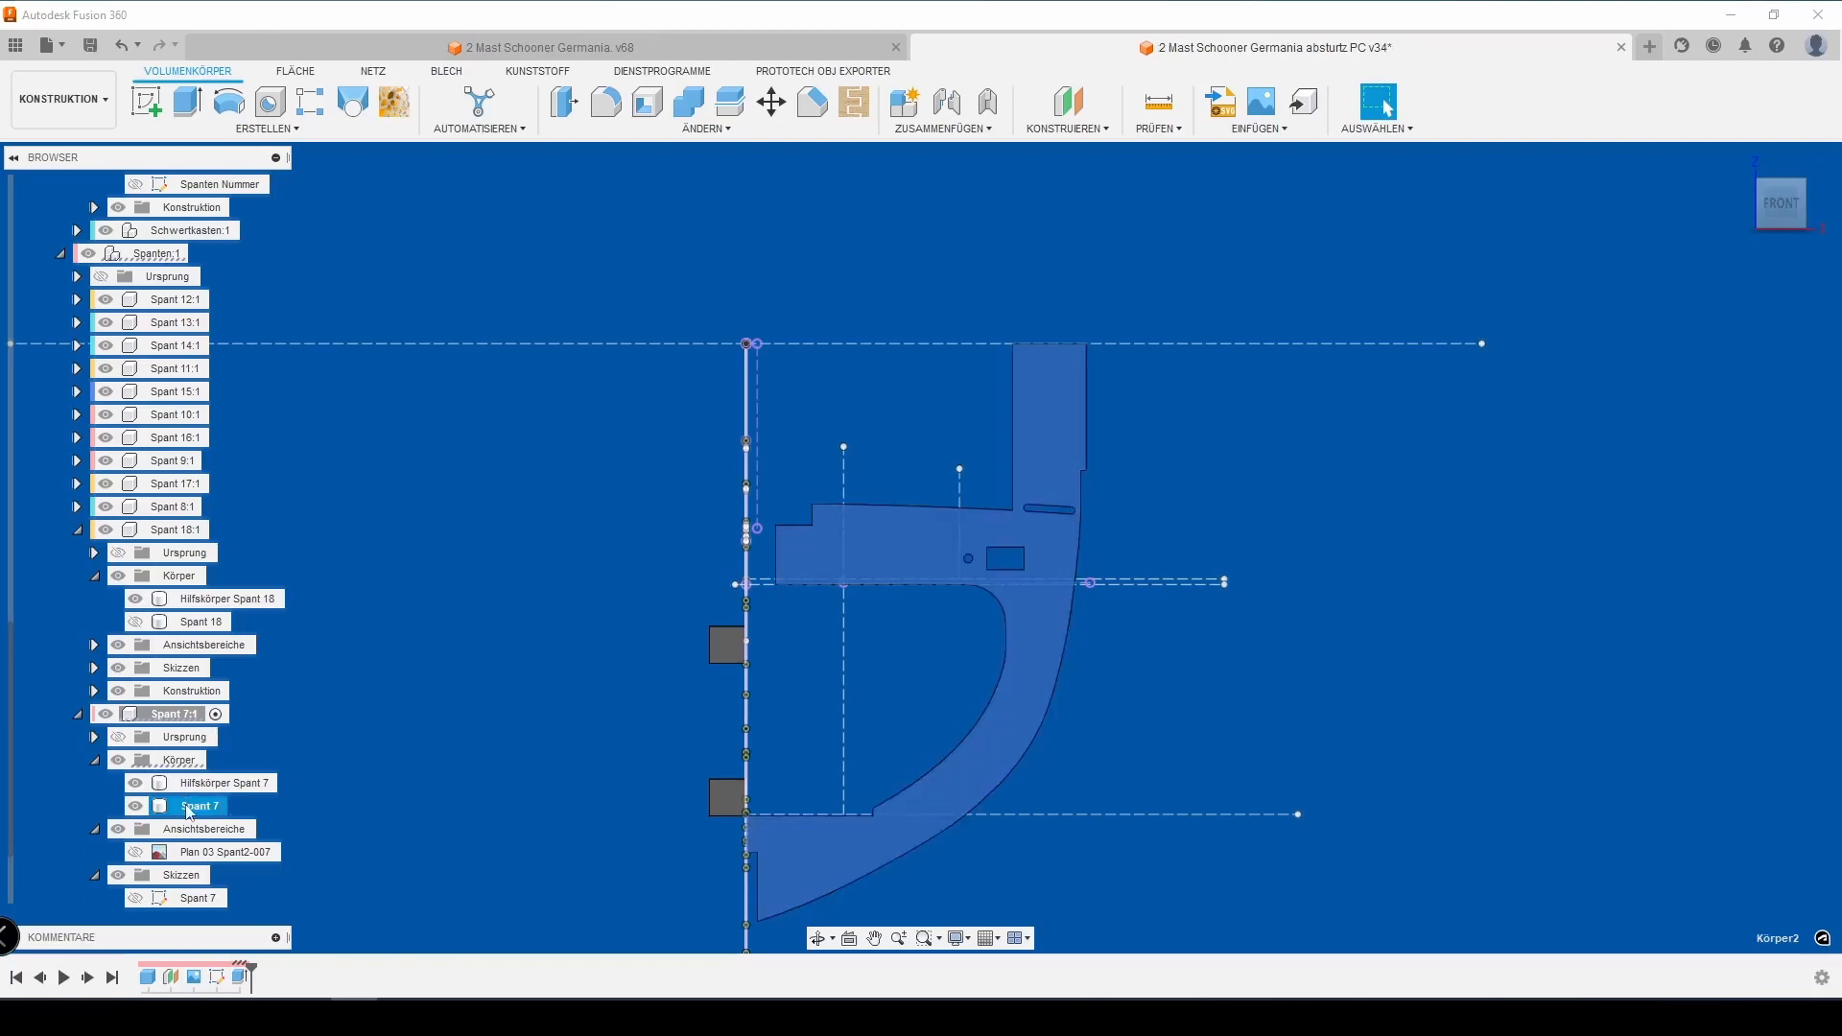
left_click(501, 683)
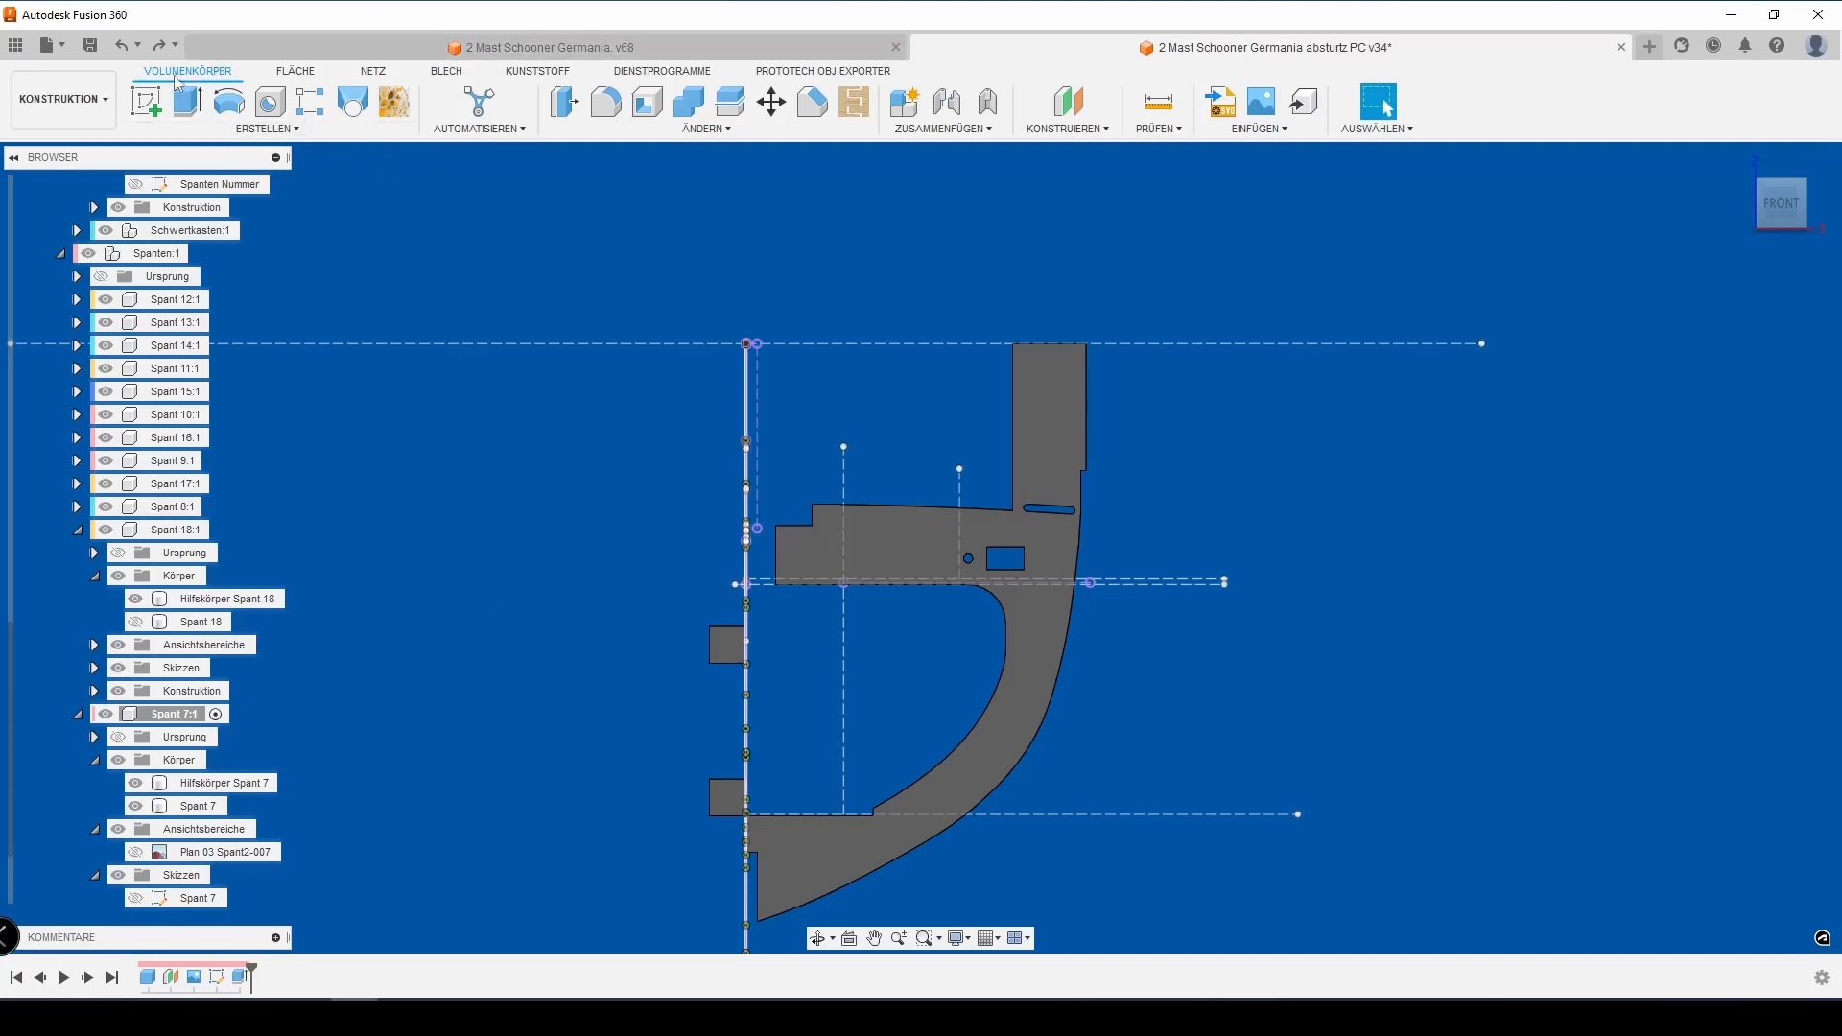
Start a sketch on the frame's front face and add a text frame reading "Spant 7" across the upper extension
left_click(147, 101)
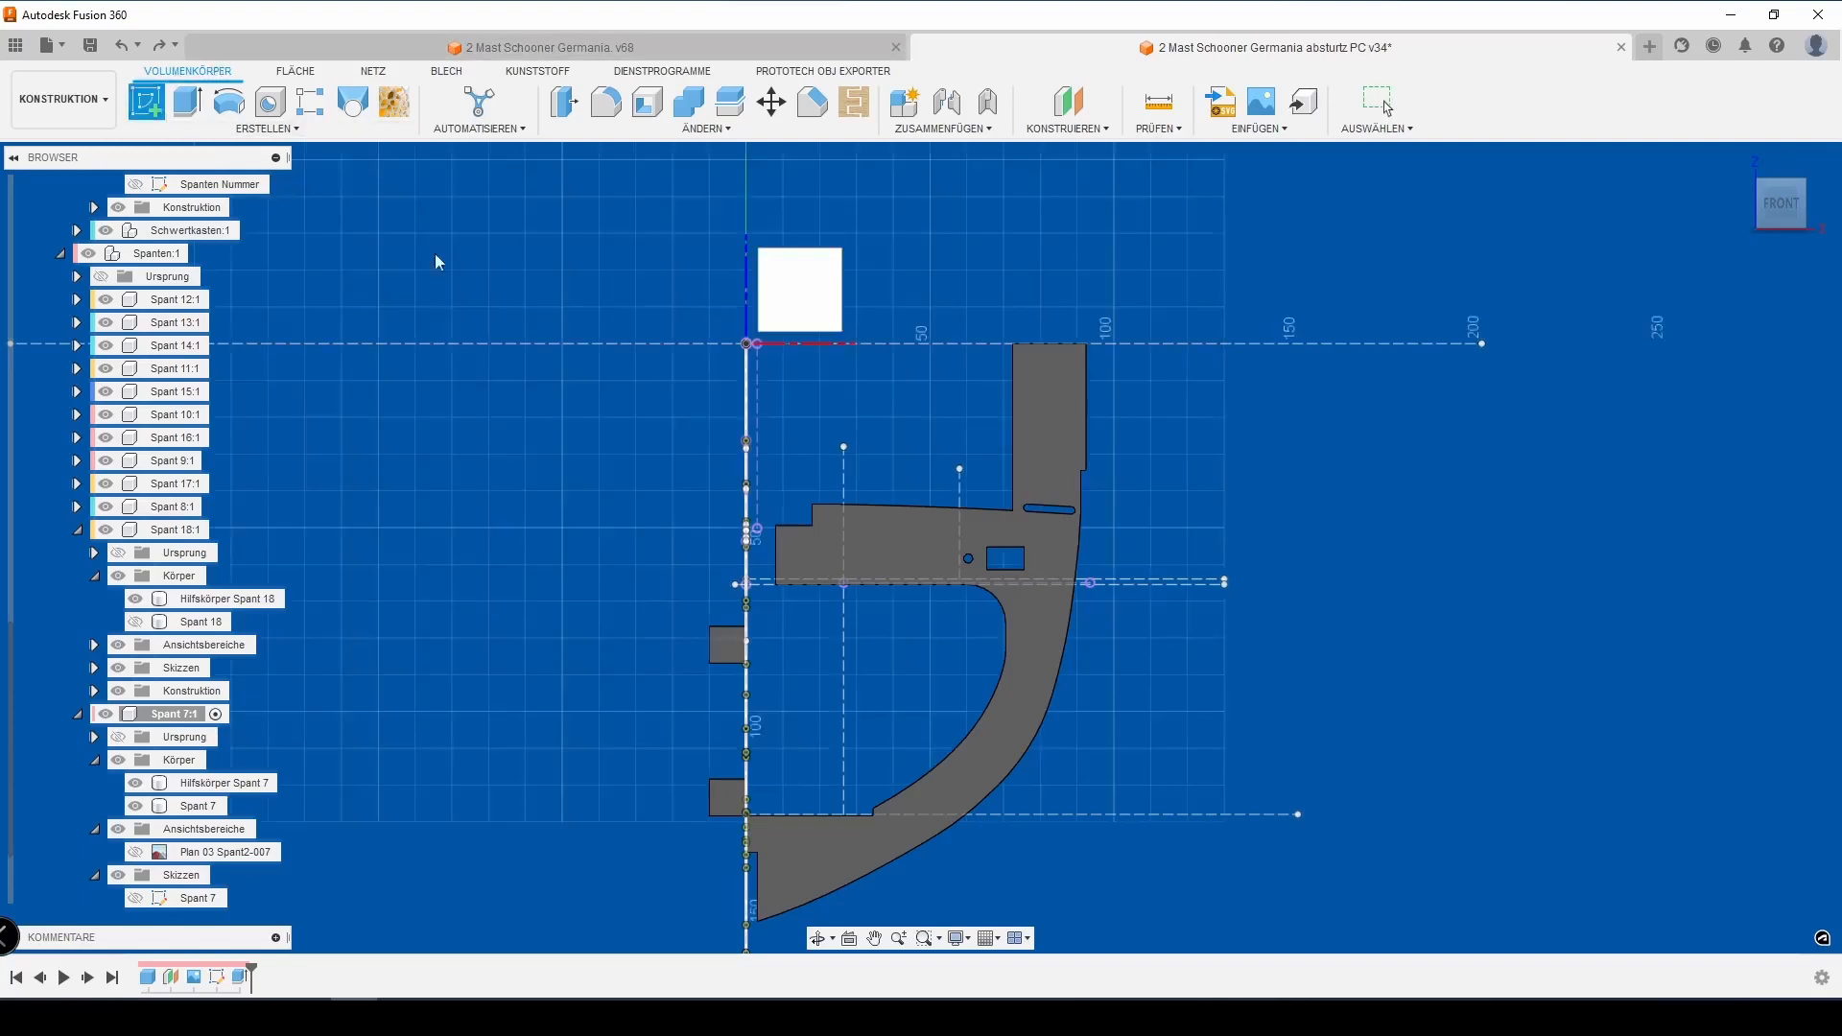
left_click(1054, 441)
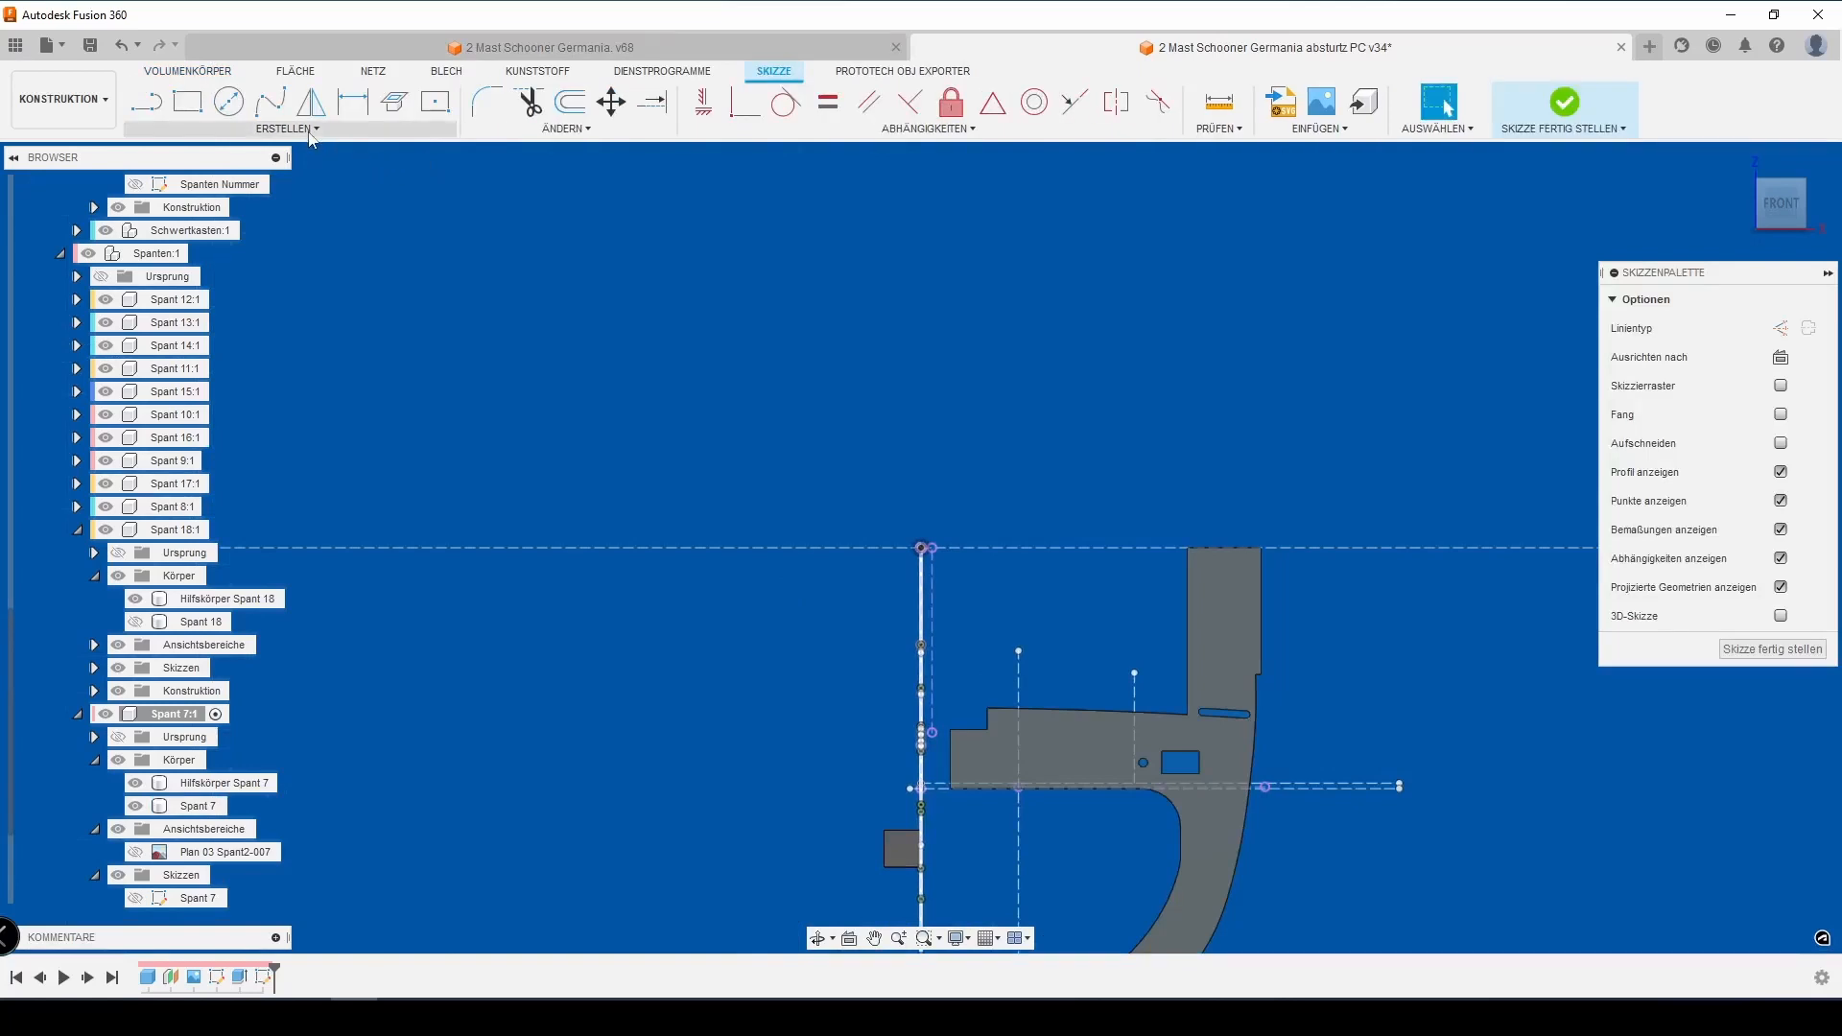
left_click(313, 134)
left_click(199, 343)
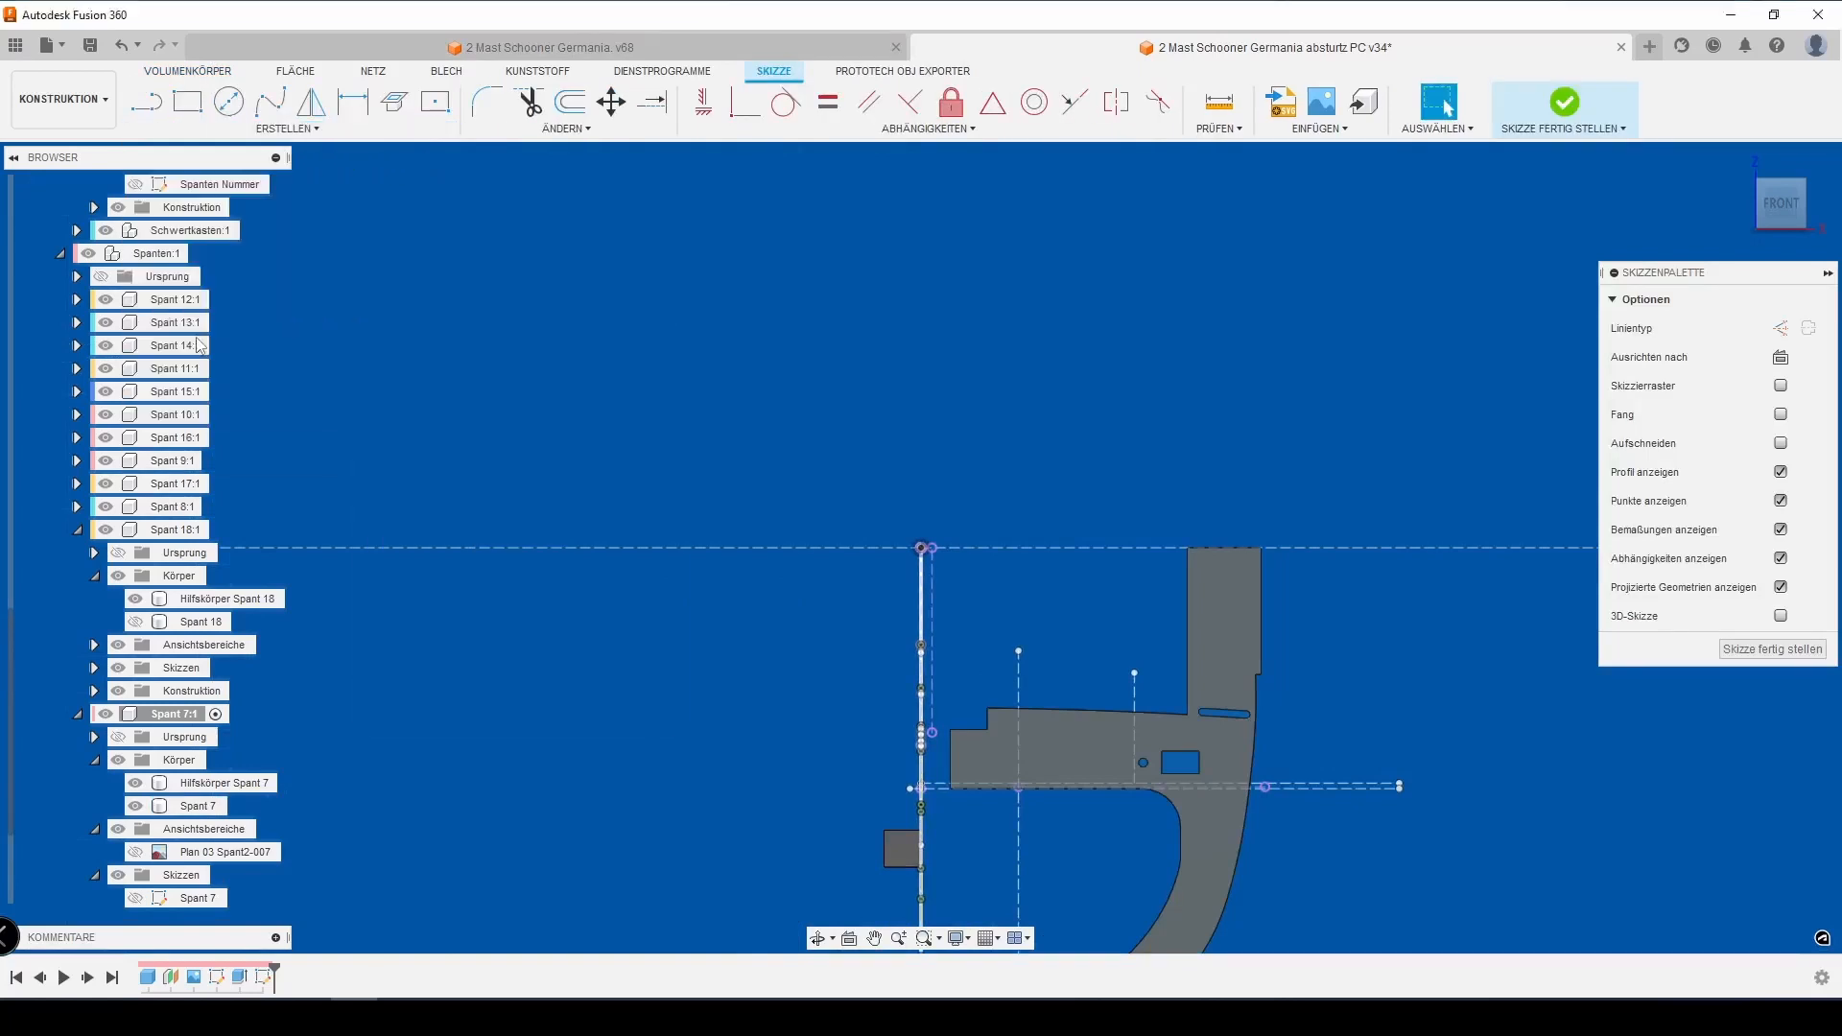
left_click(1190, 548)
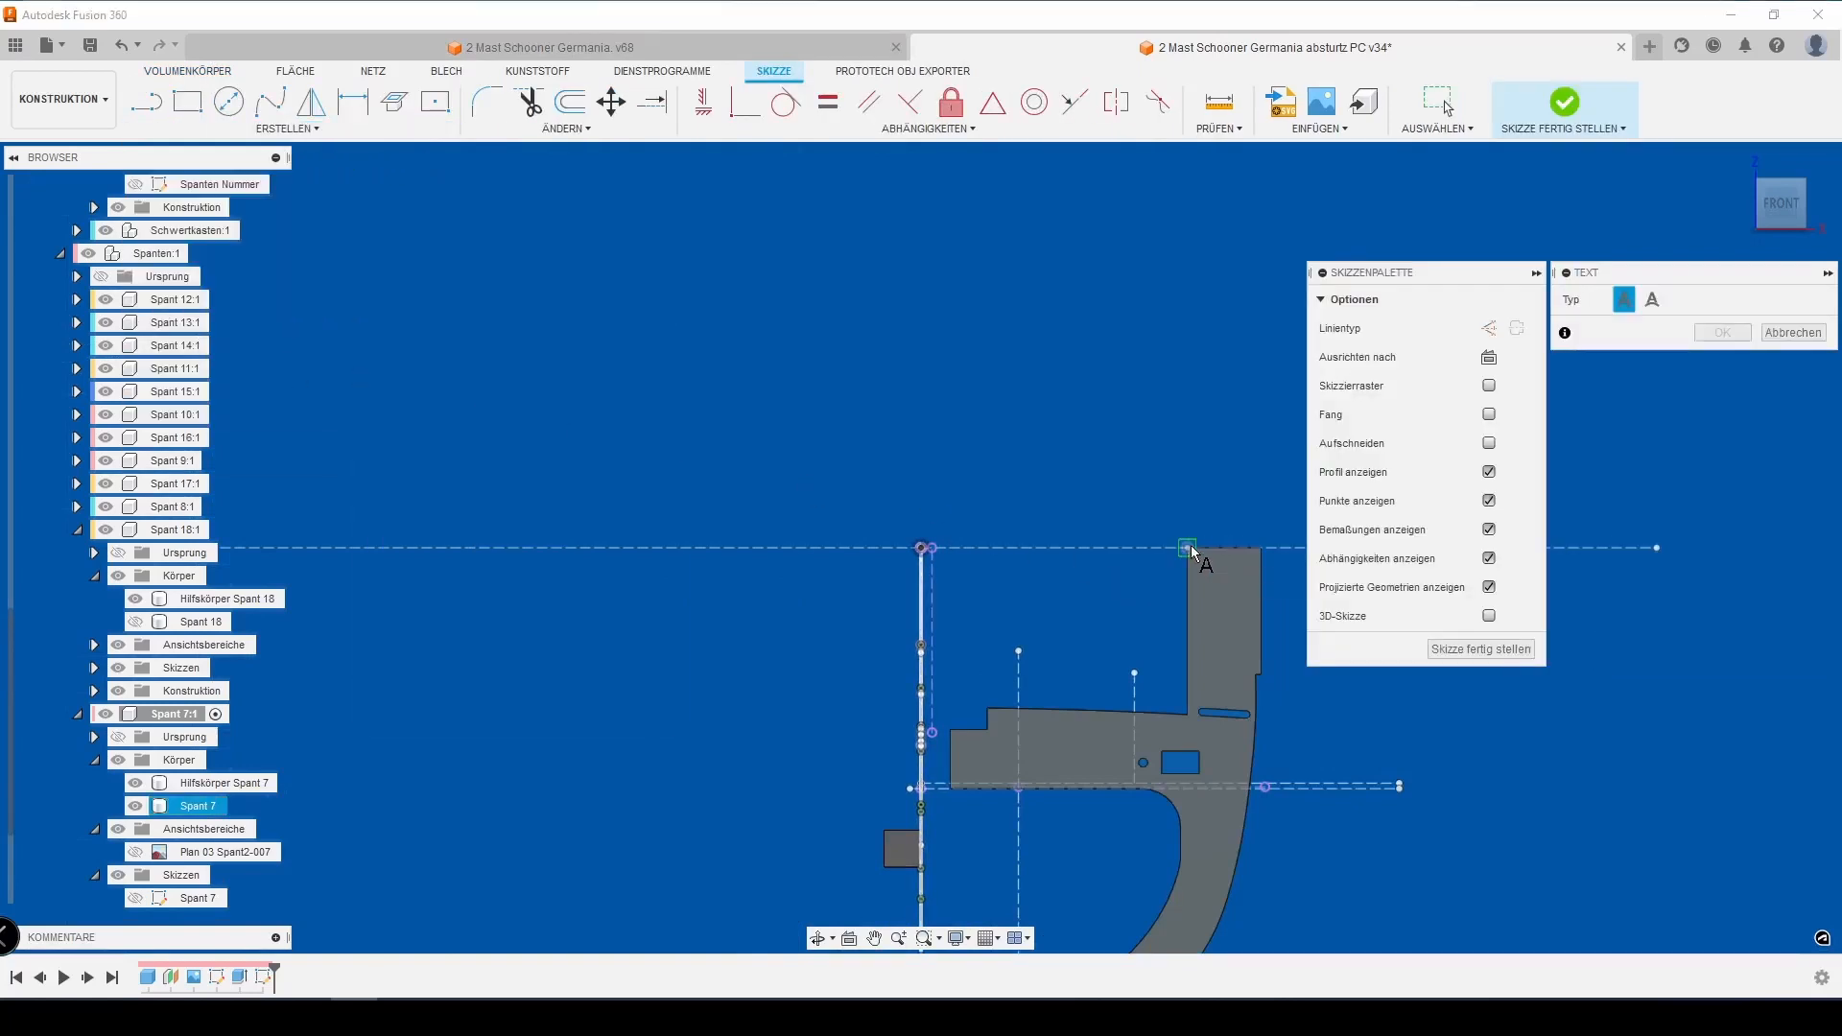
left_click(1261, 675)
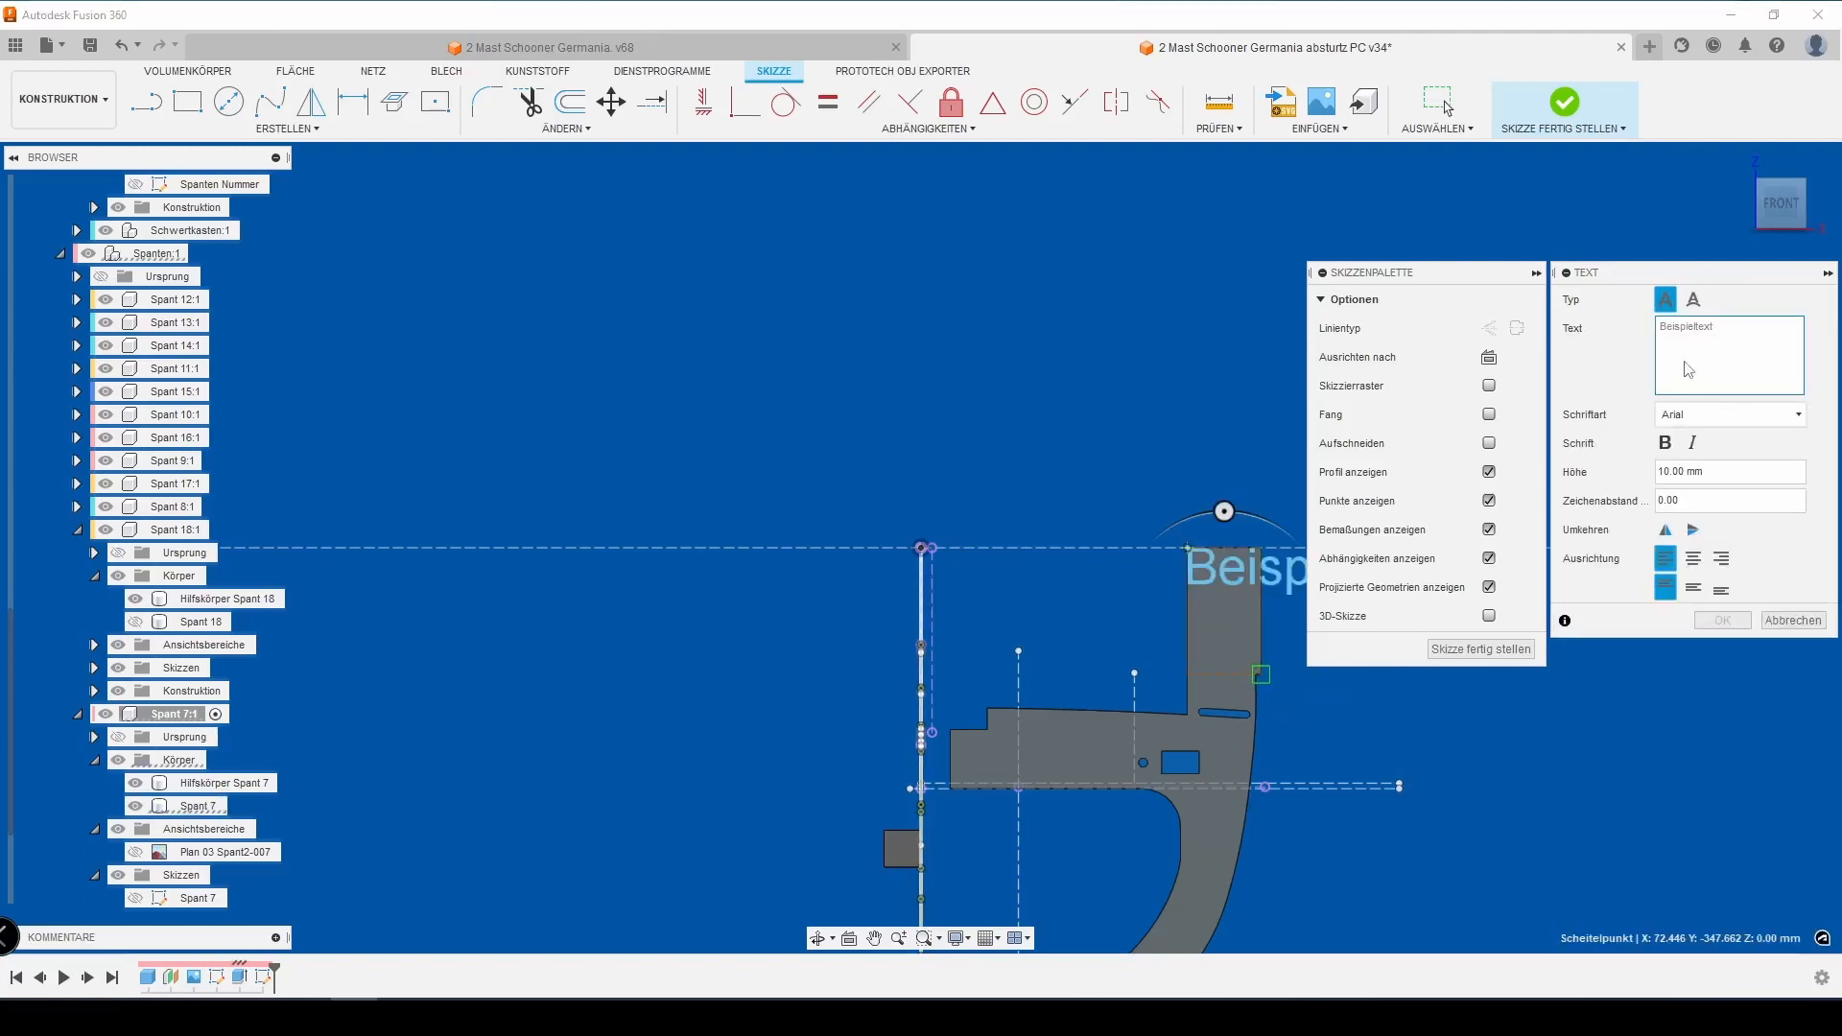
type("Spa")
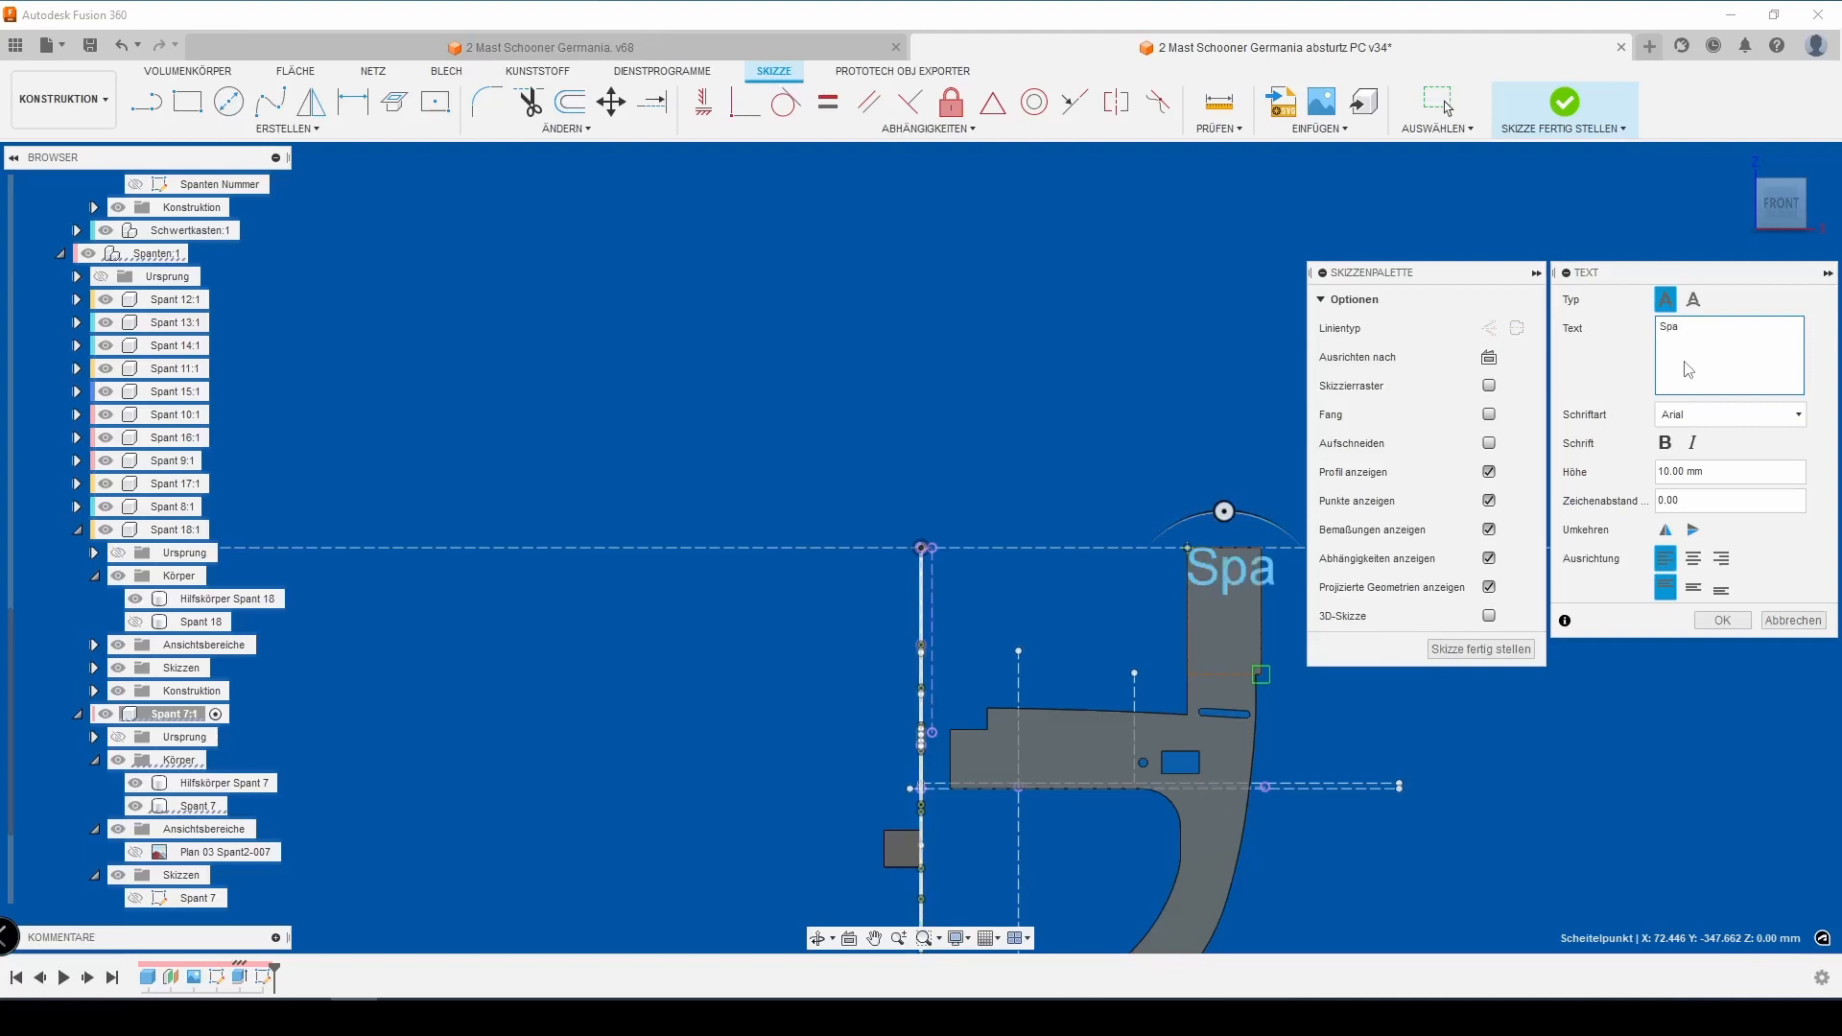
type("m")
key("BackSpace")
type("nt 7")
Set the label text's height to the parameter Beschriftung2 and centre it horizontally and vertically in its frame
left_click_drag(1706, 472, 1655, 472)
type("b")
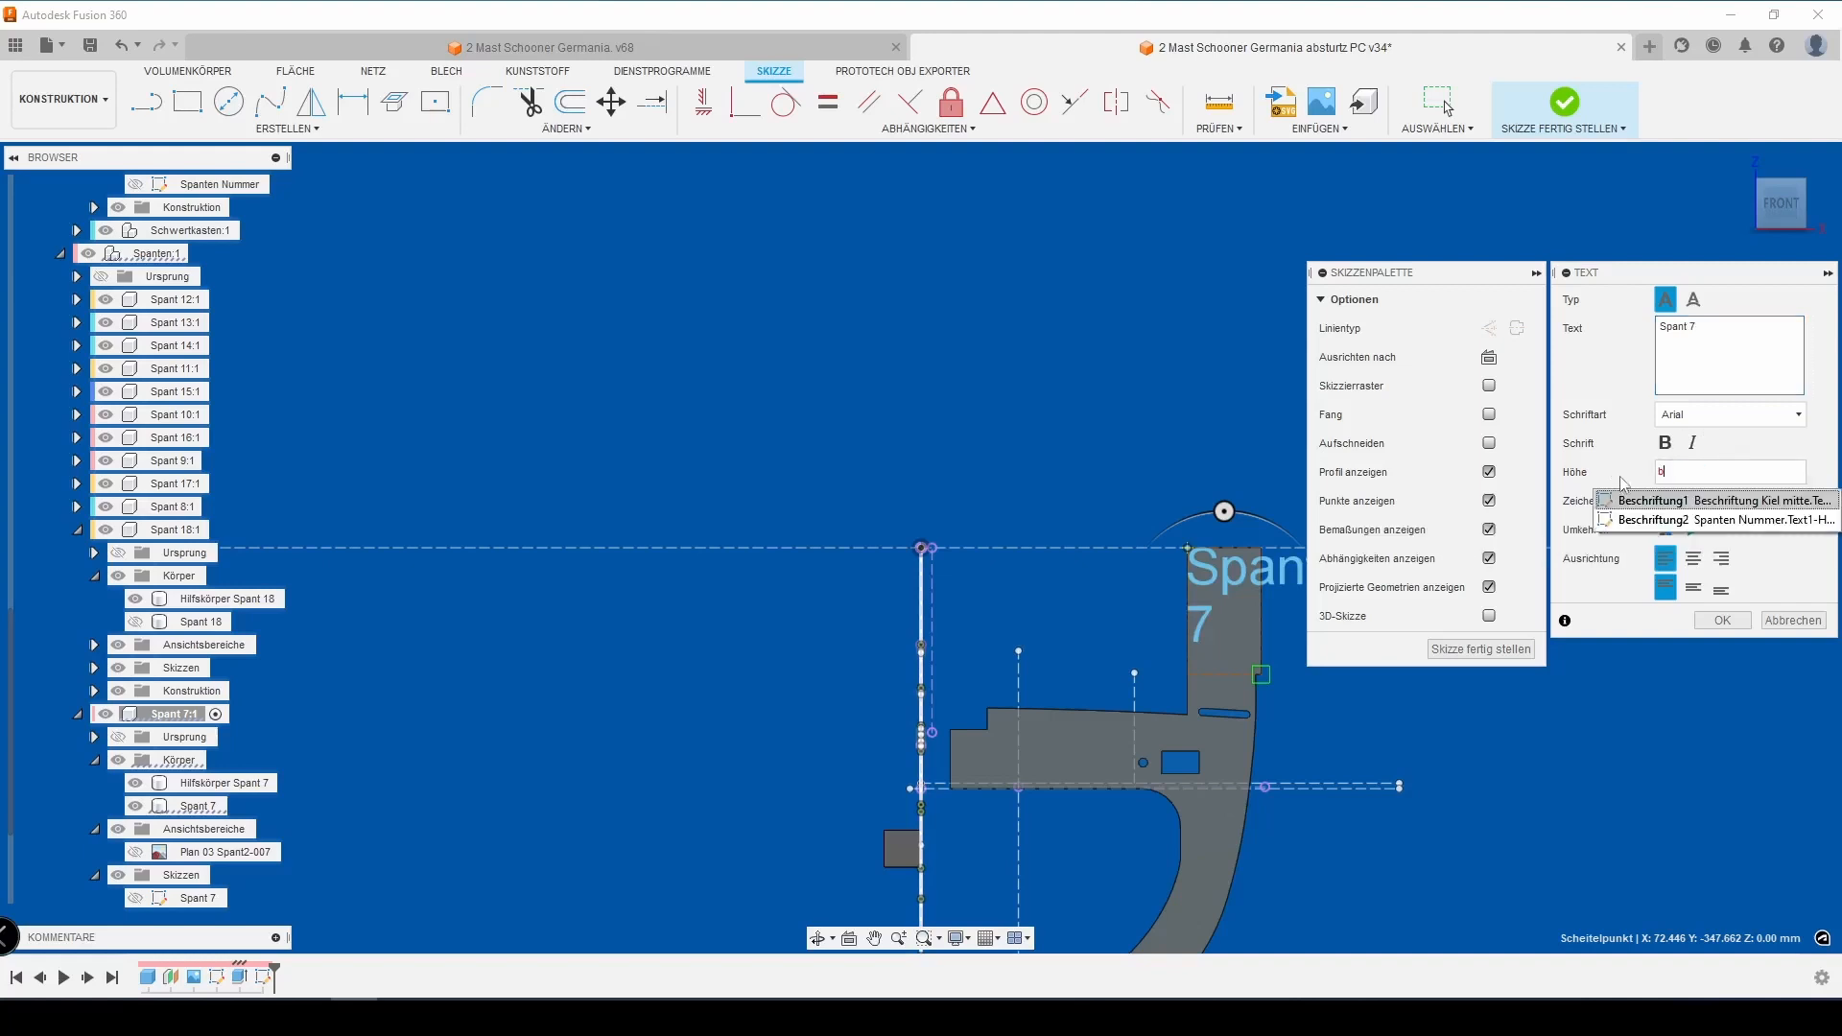
left_click(1632, 514)
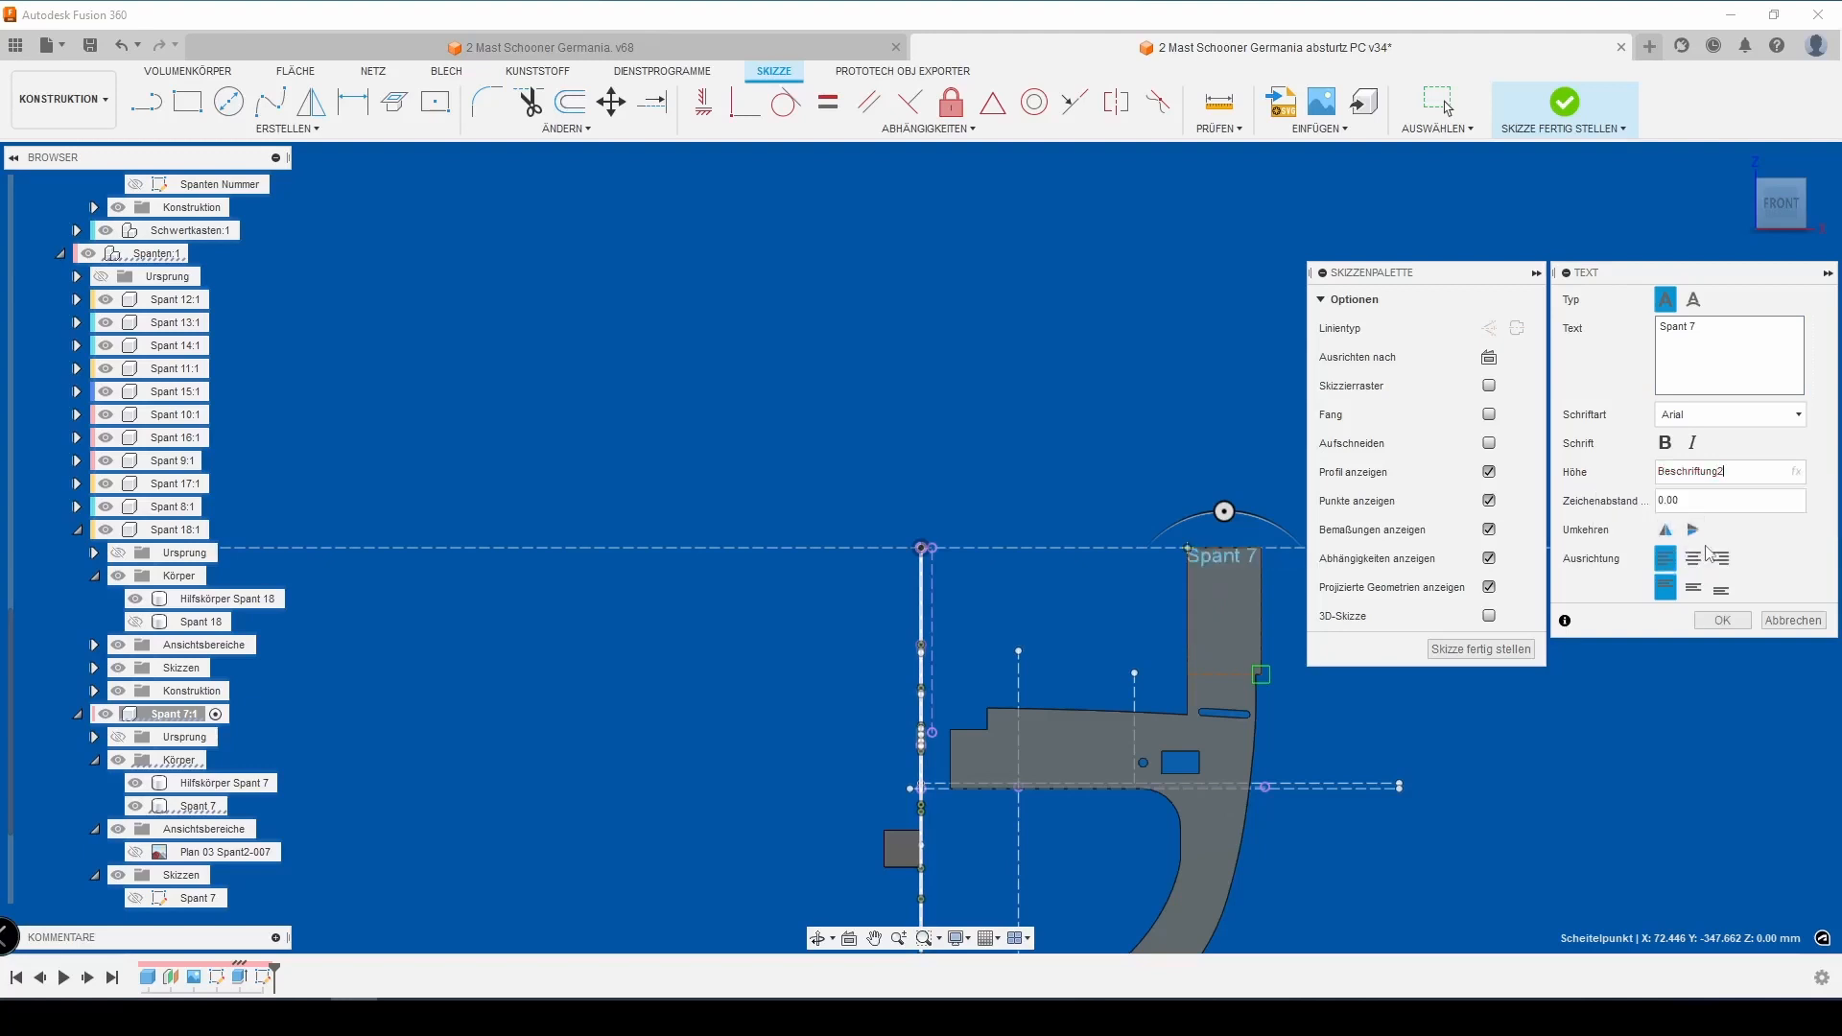
left_click(1693, 557)
left_click(1694, 592)
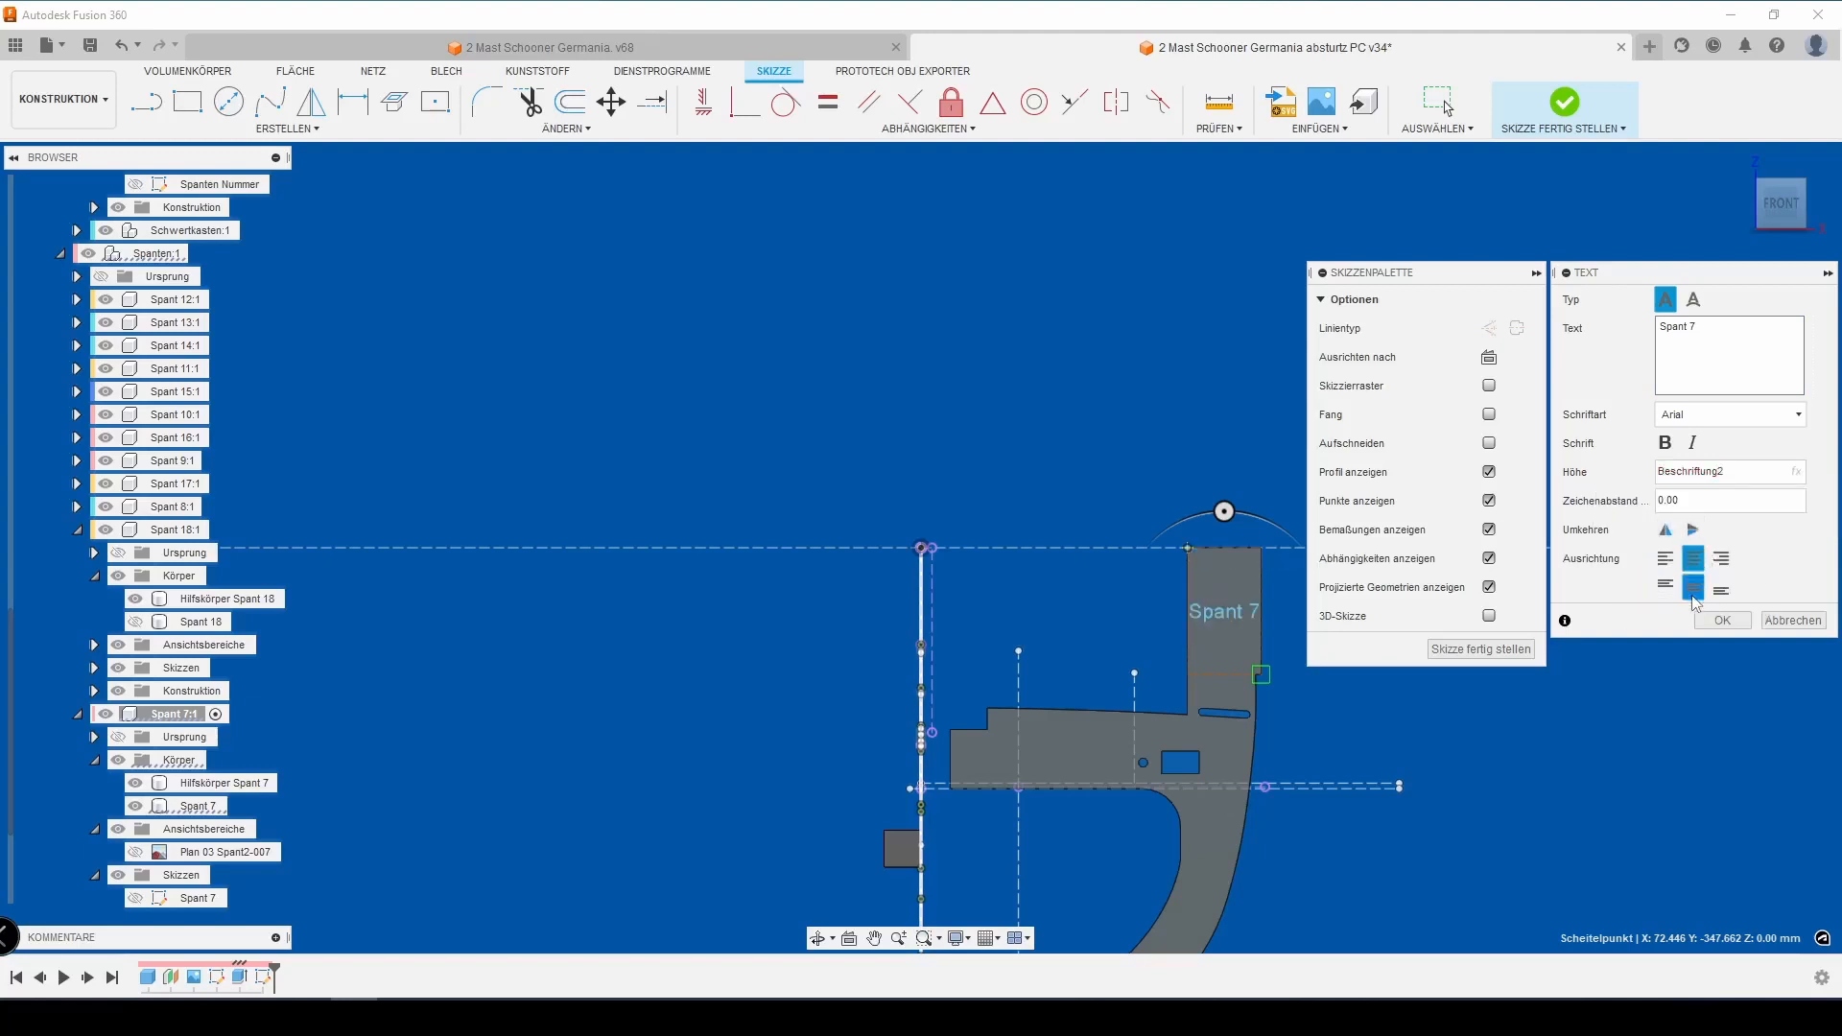
Break the label text so the 7 sits on a second line below Spant, and finish the sketch
left_click(1693, 337)
key("Return")
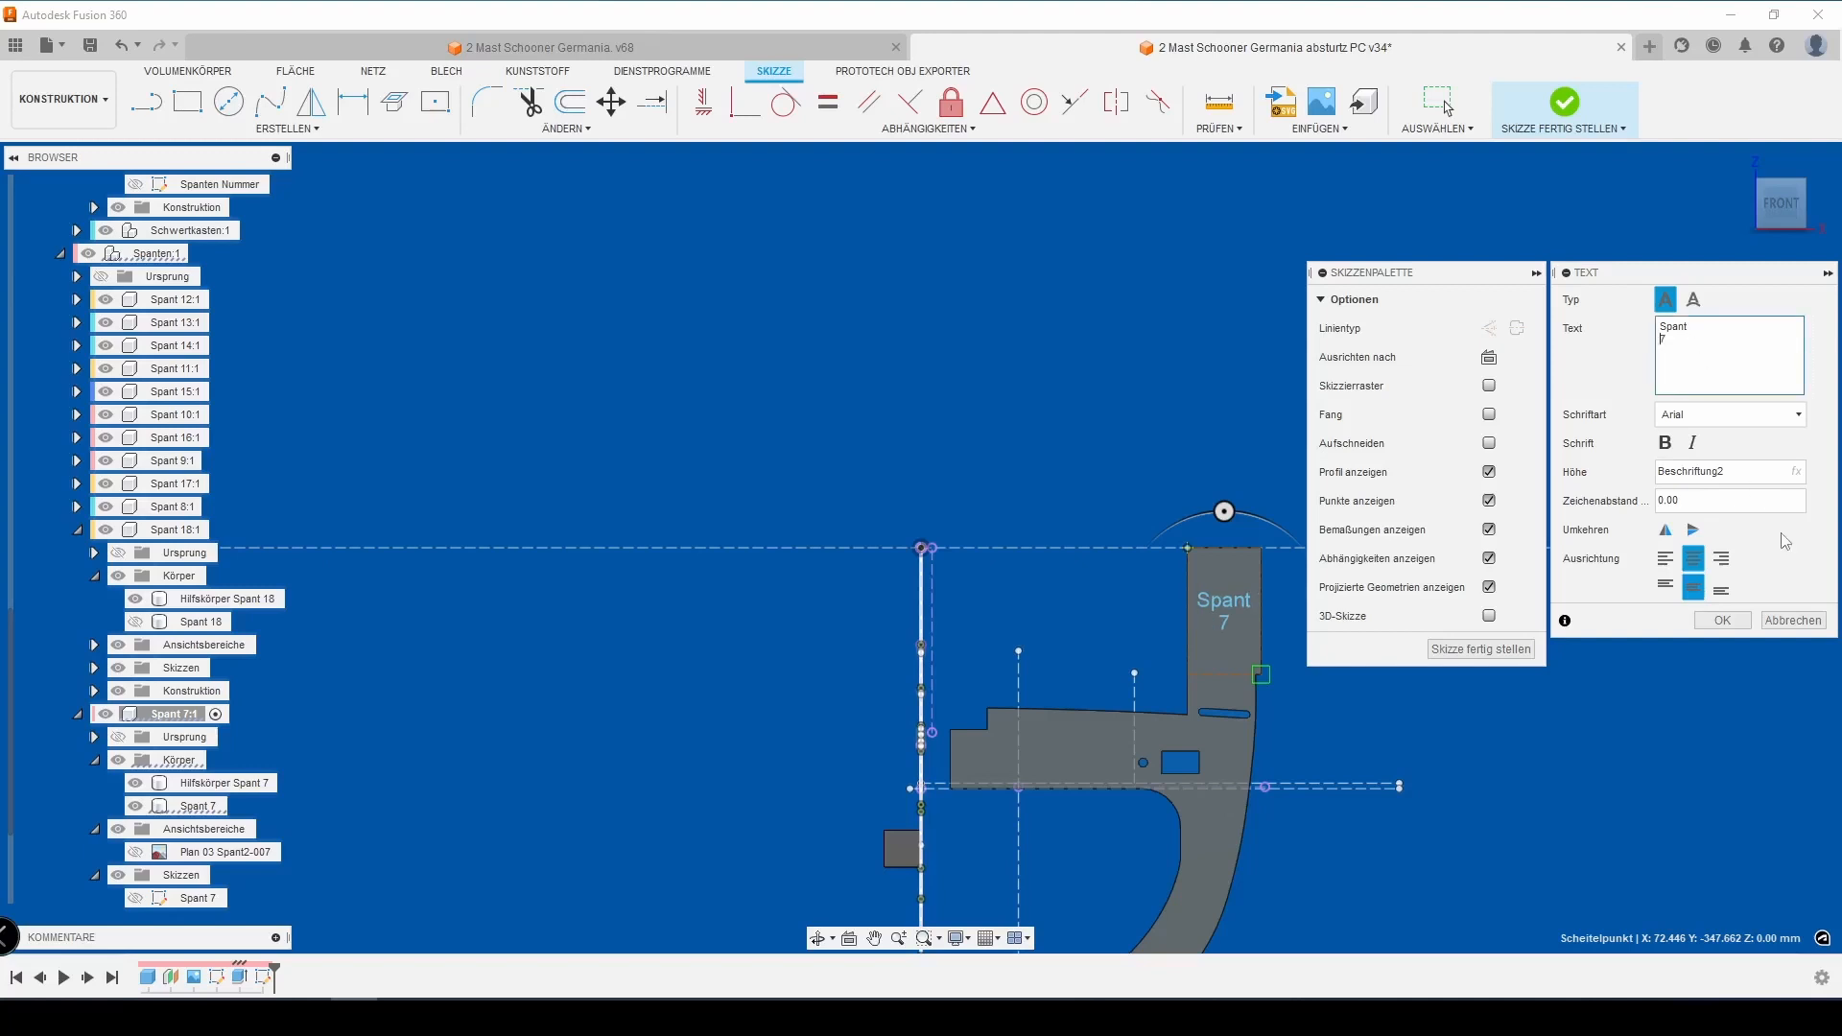
left_click(1723, 621)
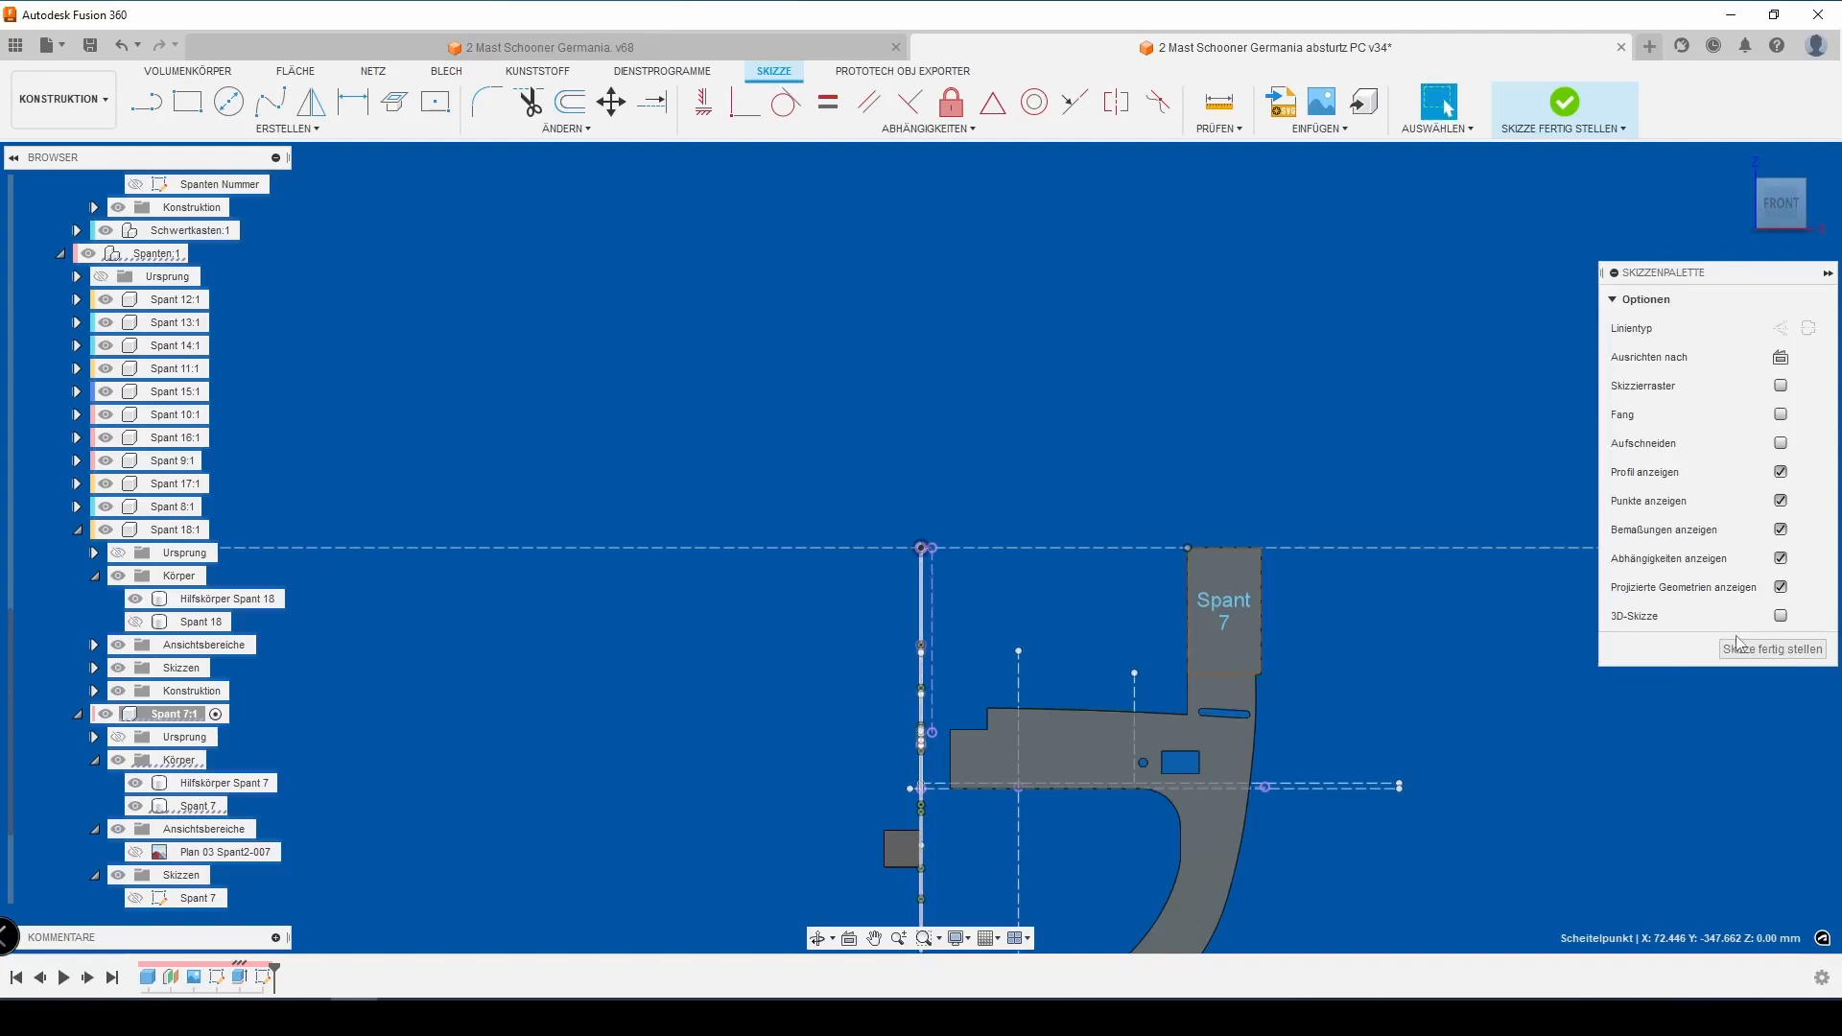
left_click(1738, 648)
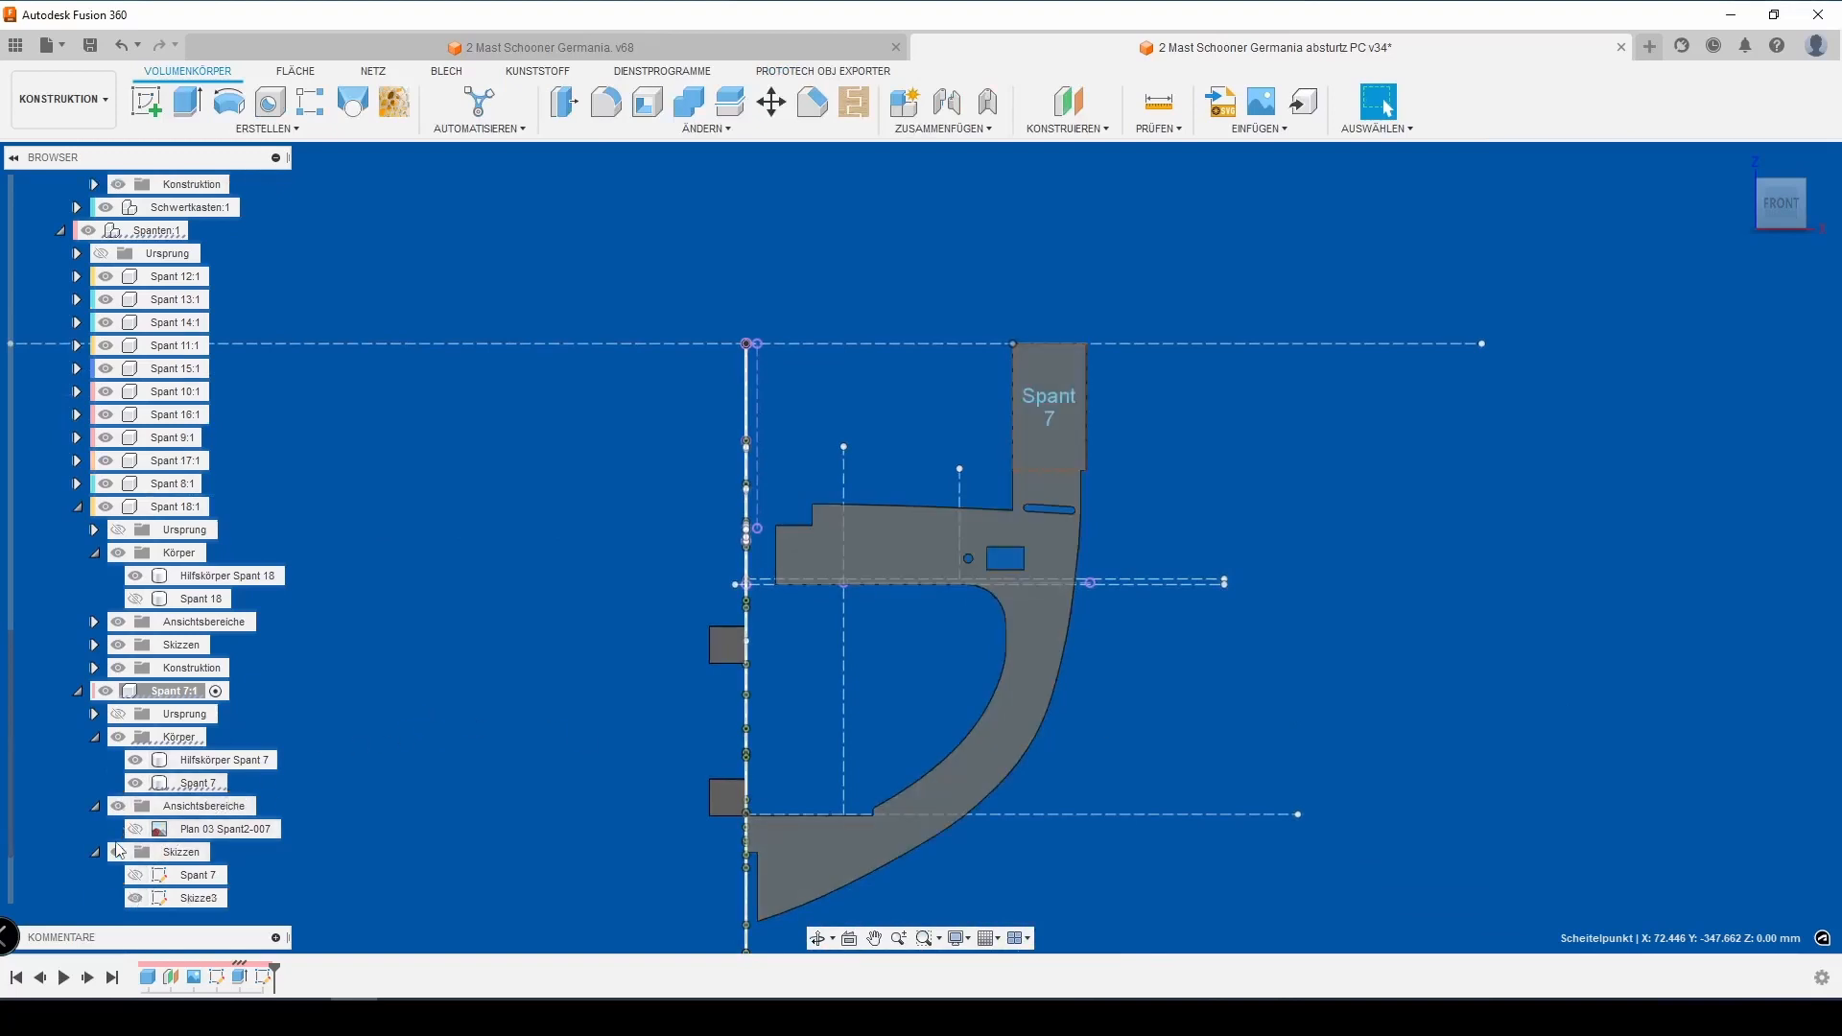
Rename the new label sketch Beschriftung Spant 7
left_click(202, 852)
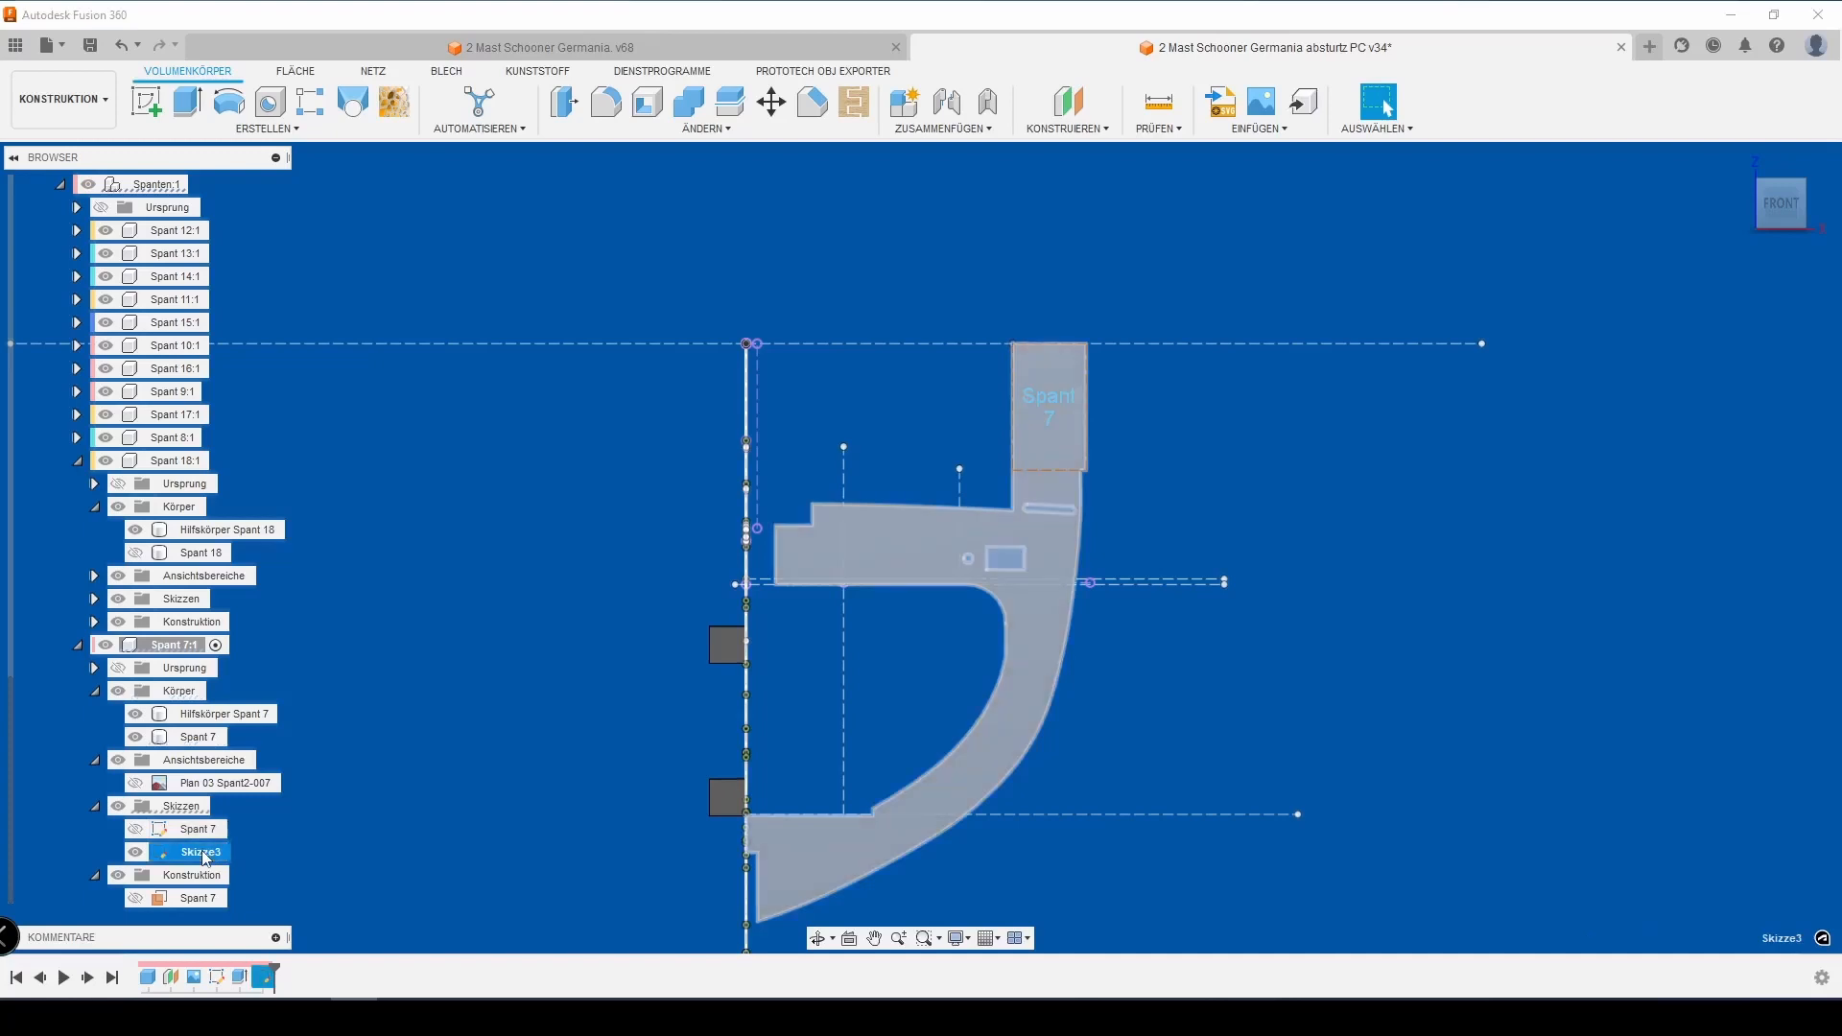
left_click(203, 853)
type("Be")
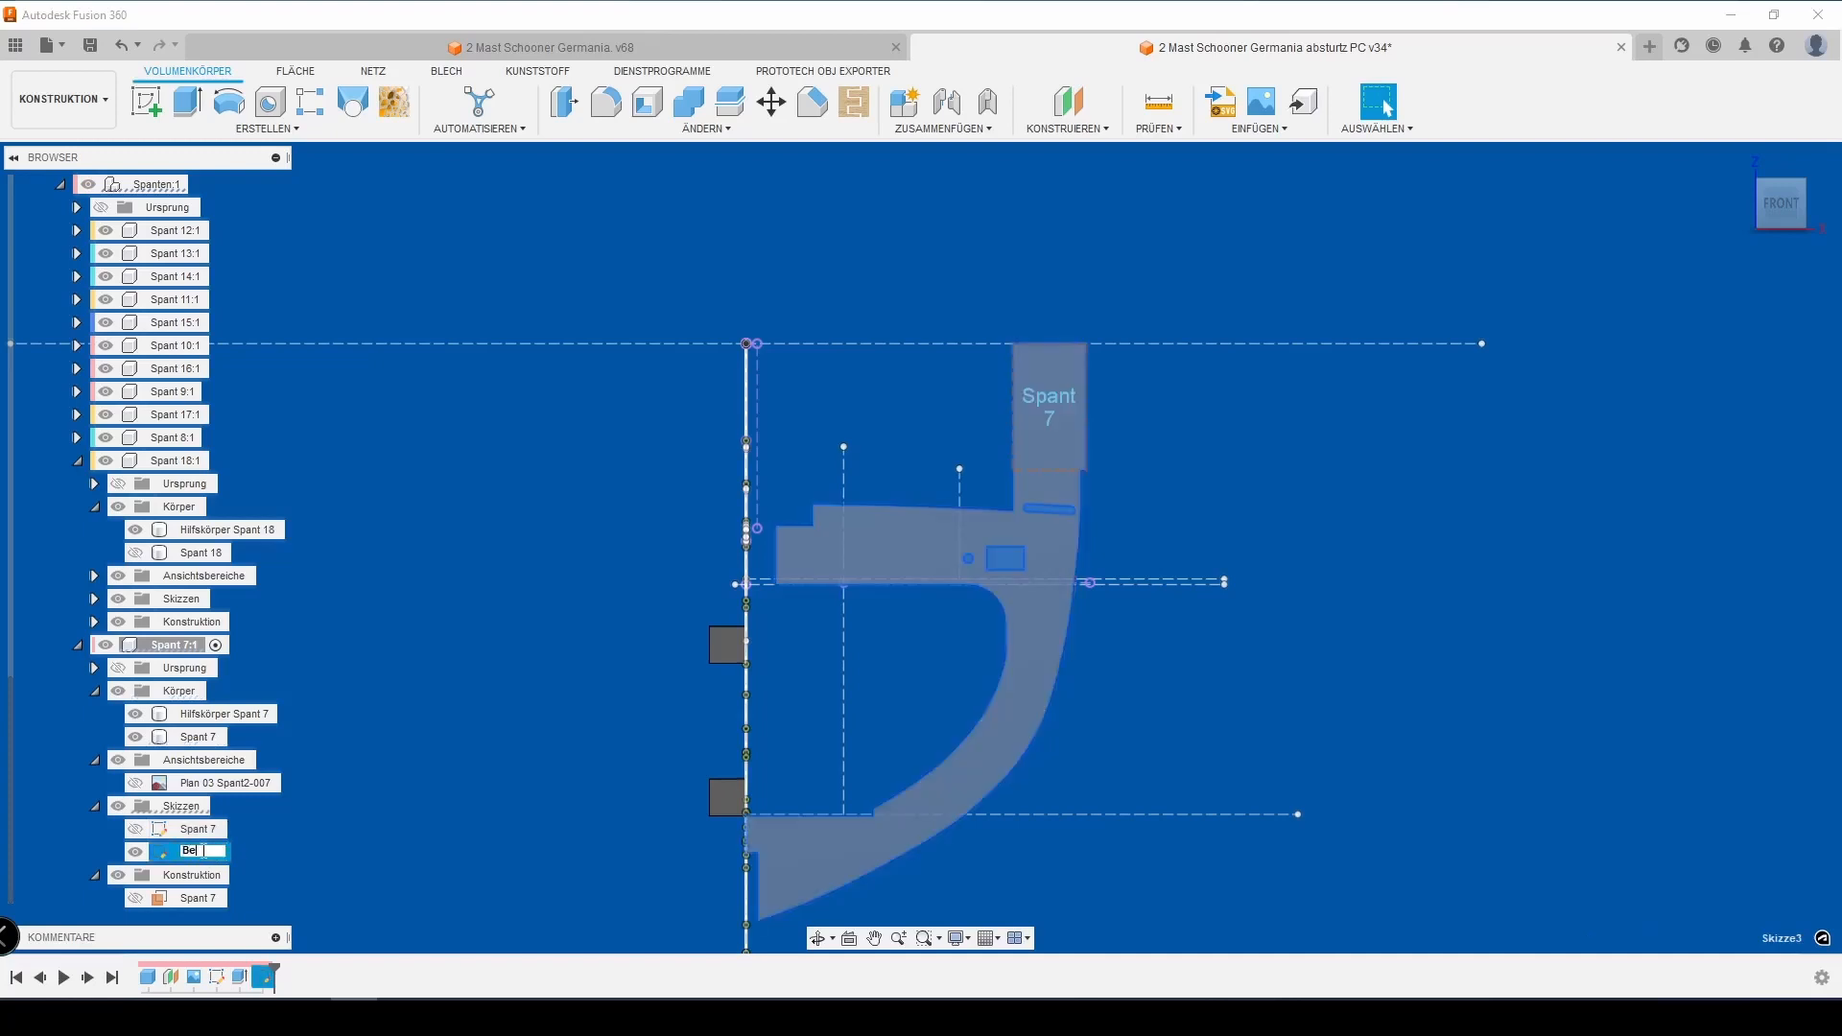
type("schriftung Spant 7")
key("Return")
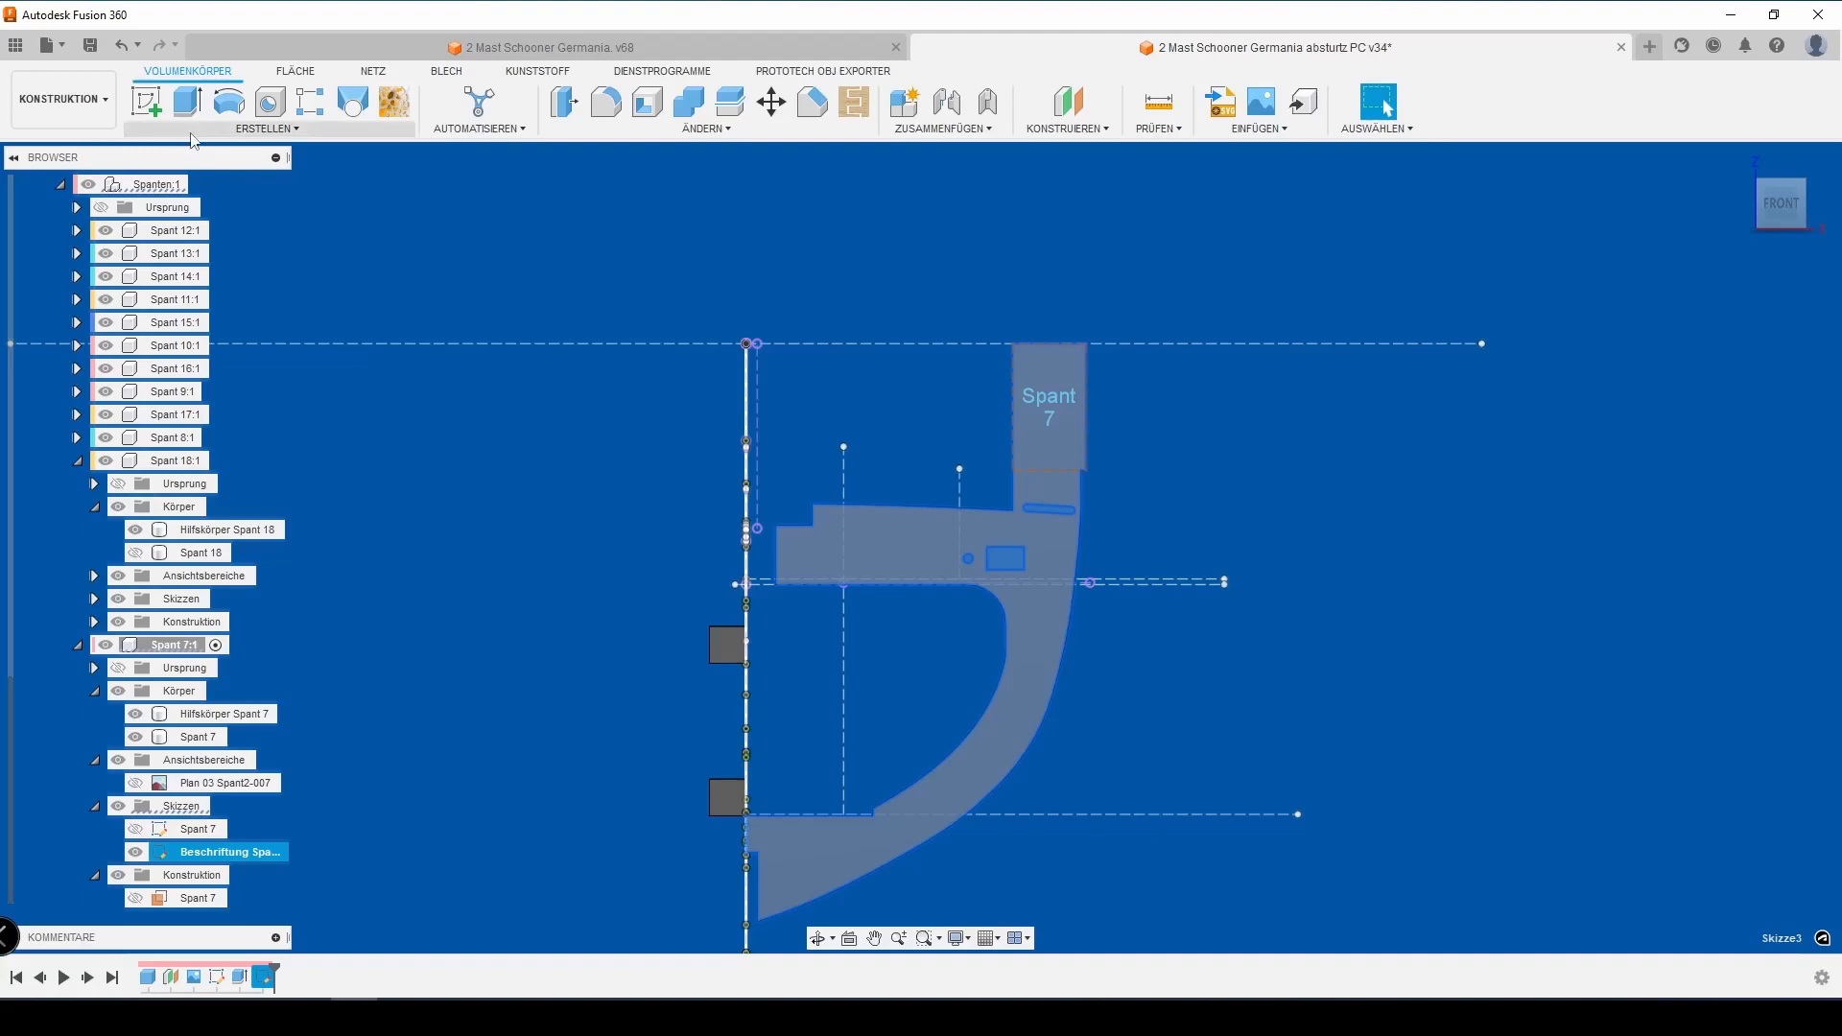
Emboss the label text into the frame's front face with a depth of -1 mm and save the design
left_click(267, 128)
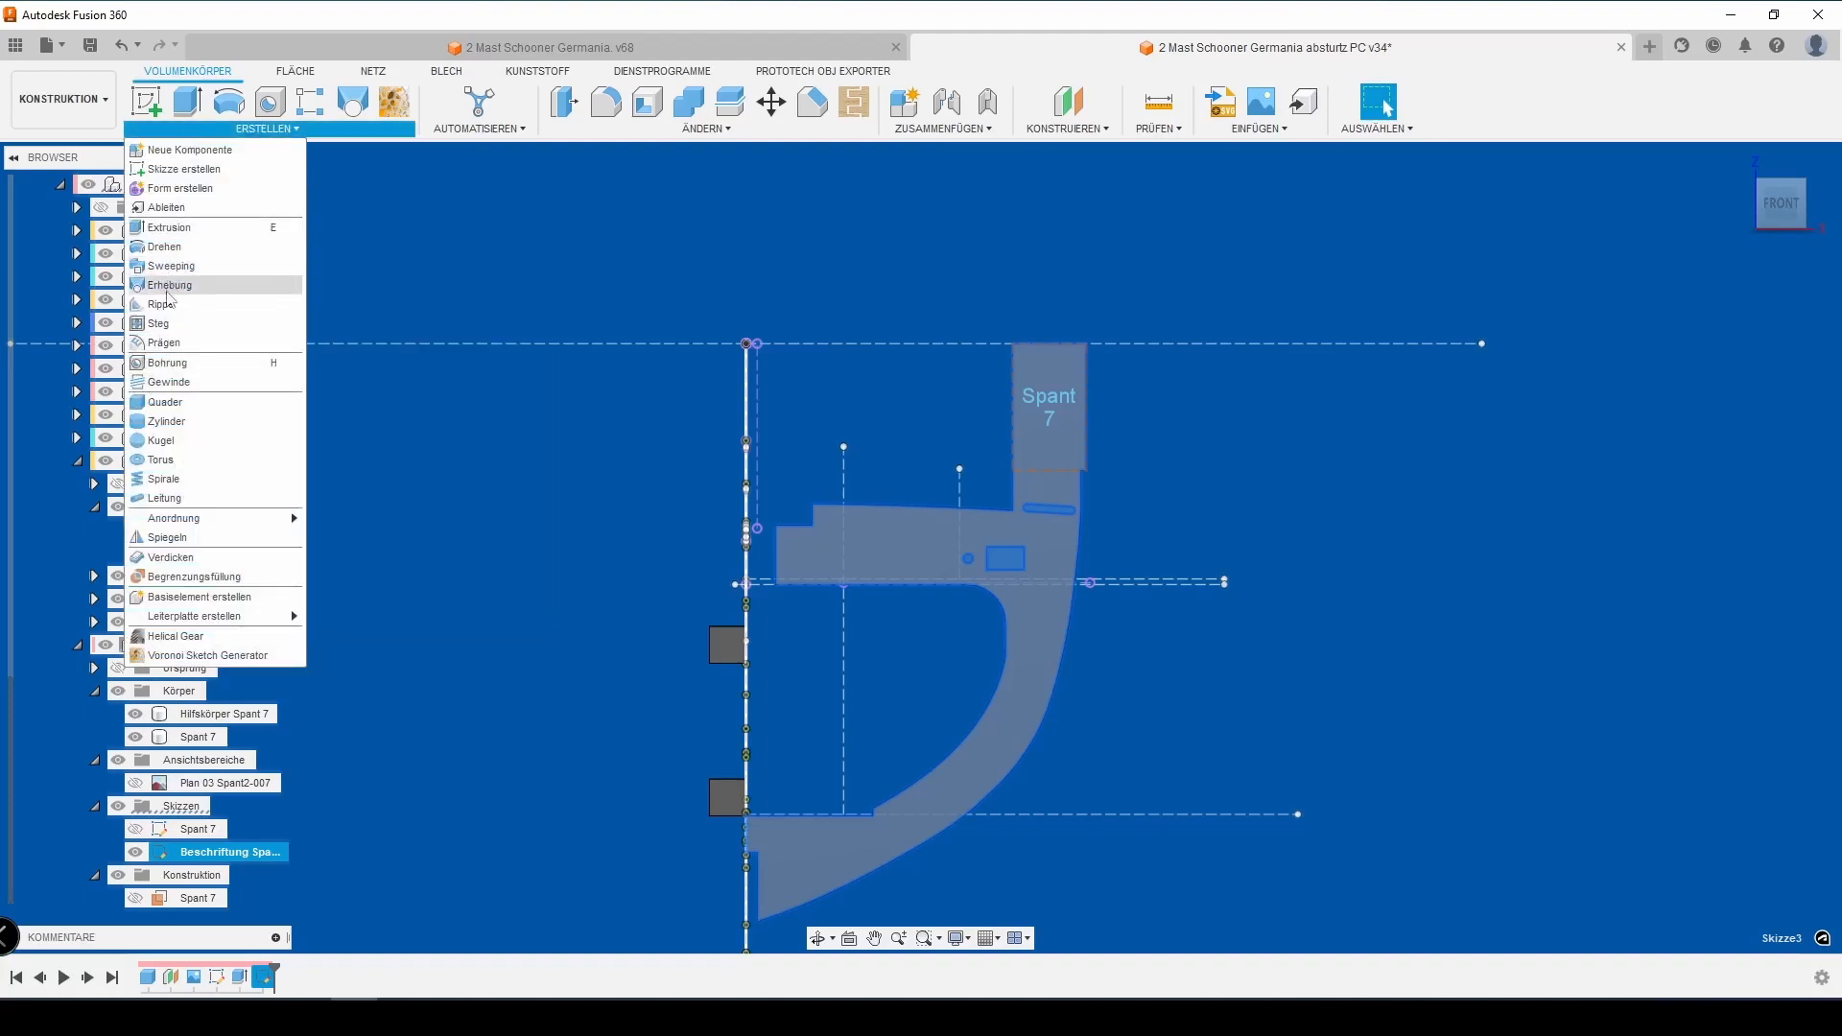
left_click(160, 344)
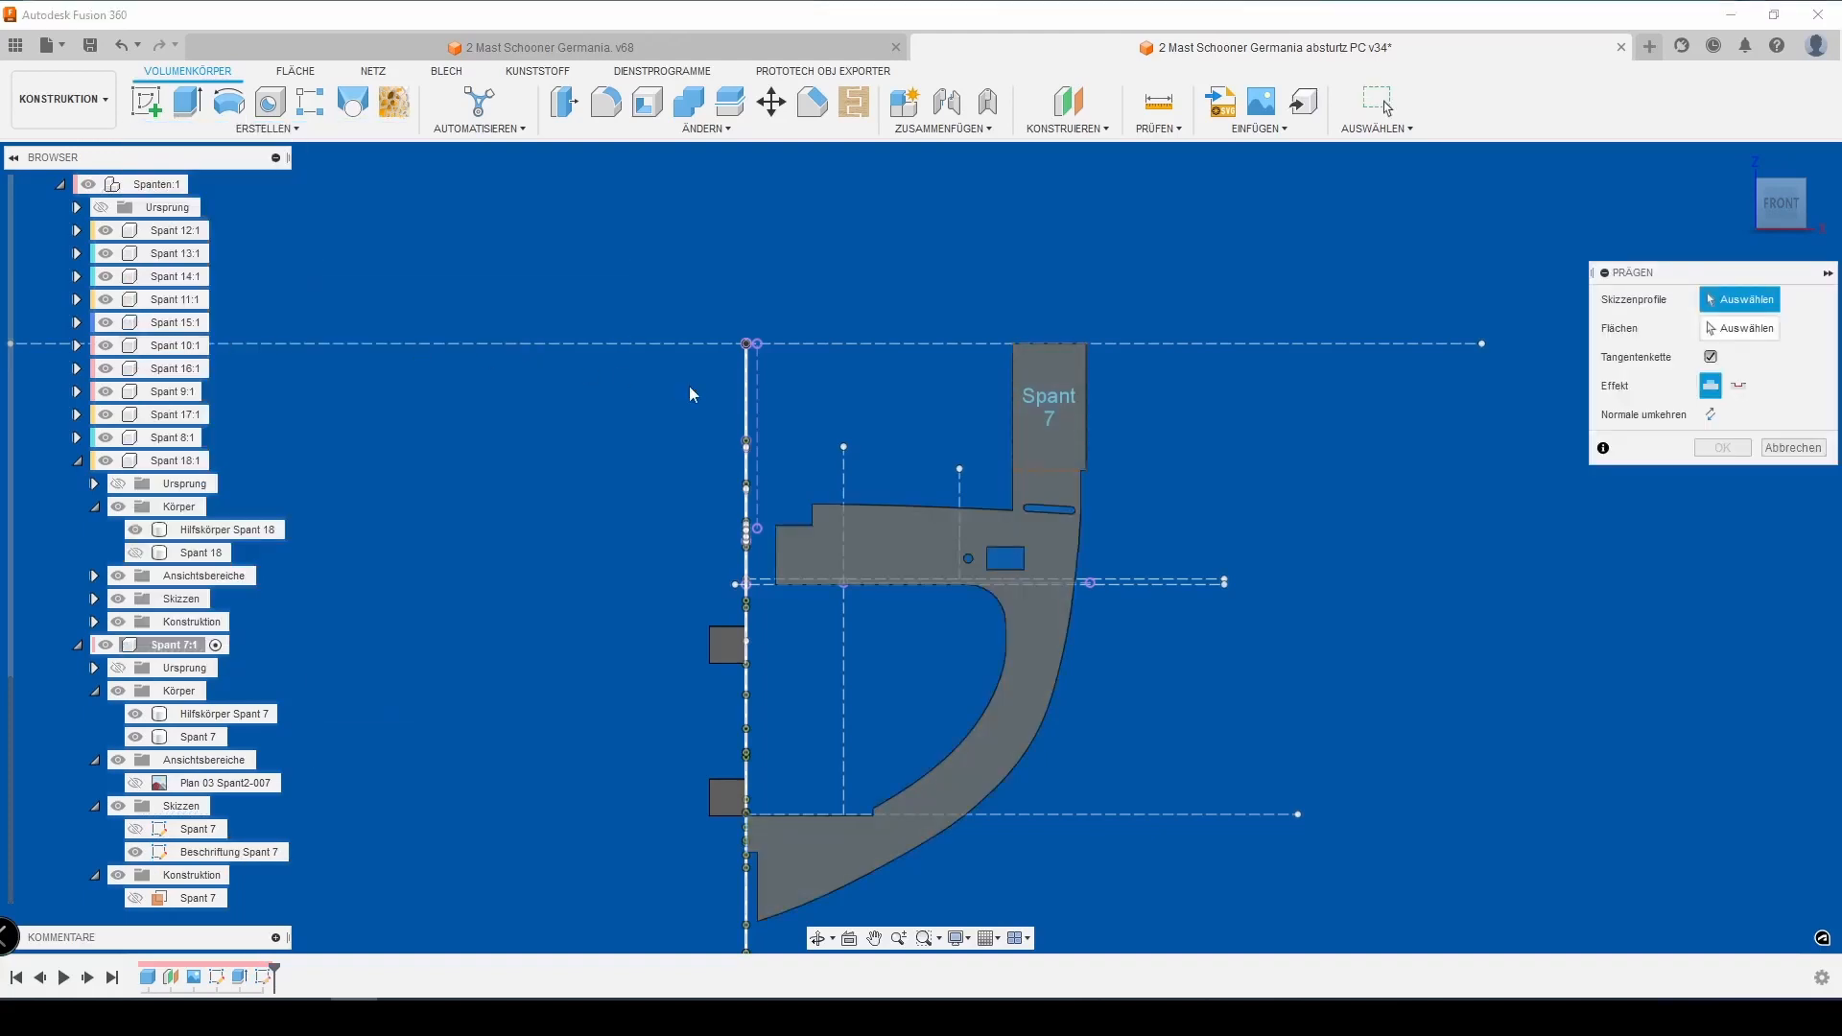
left_click(1049, 397)
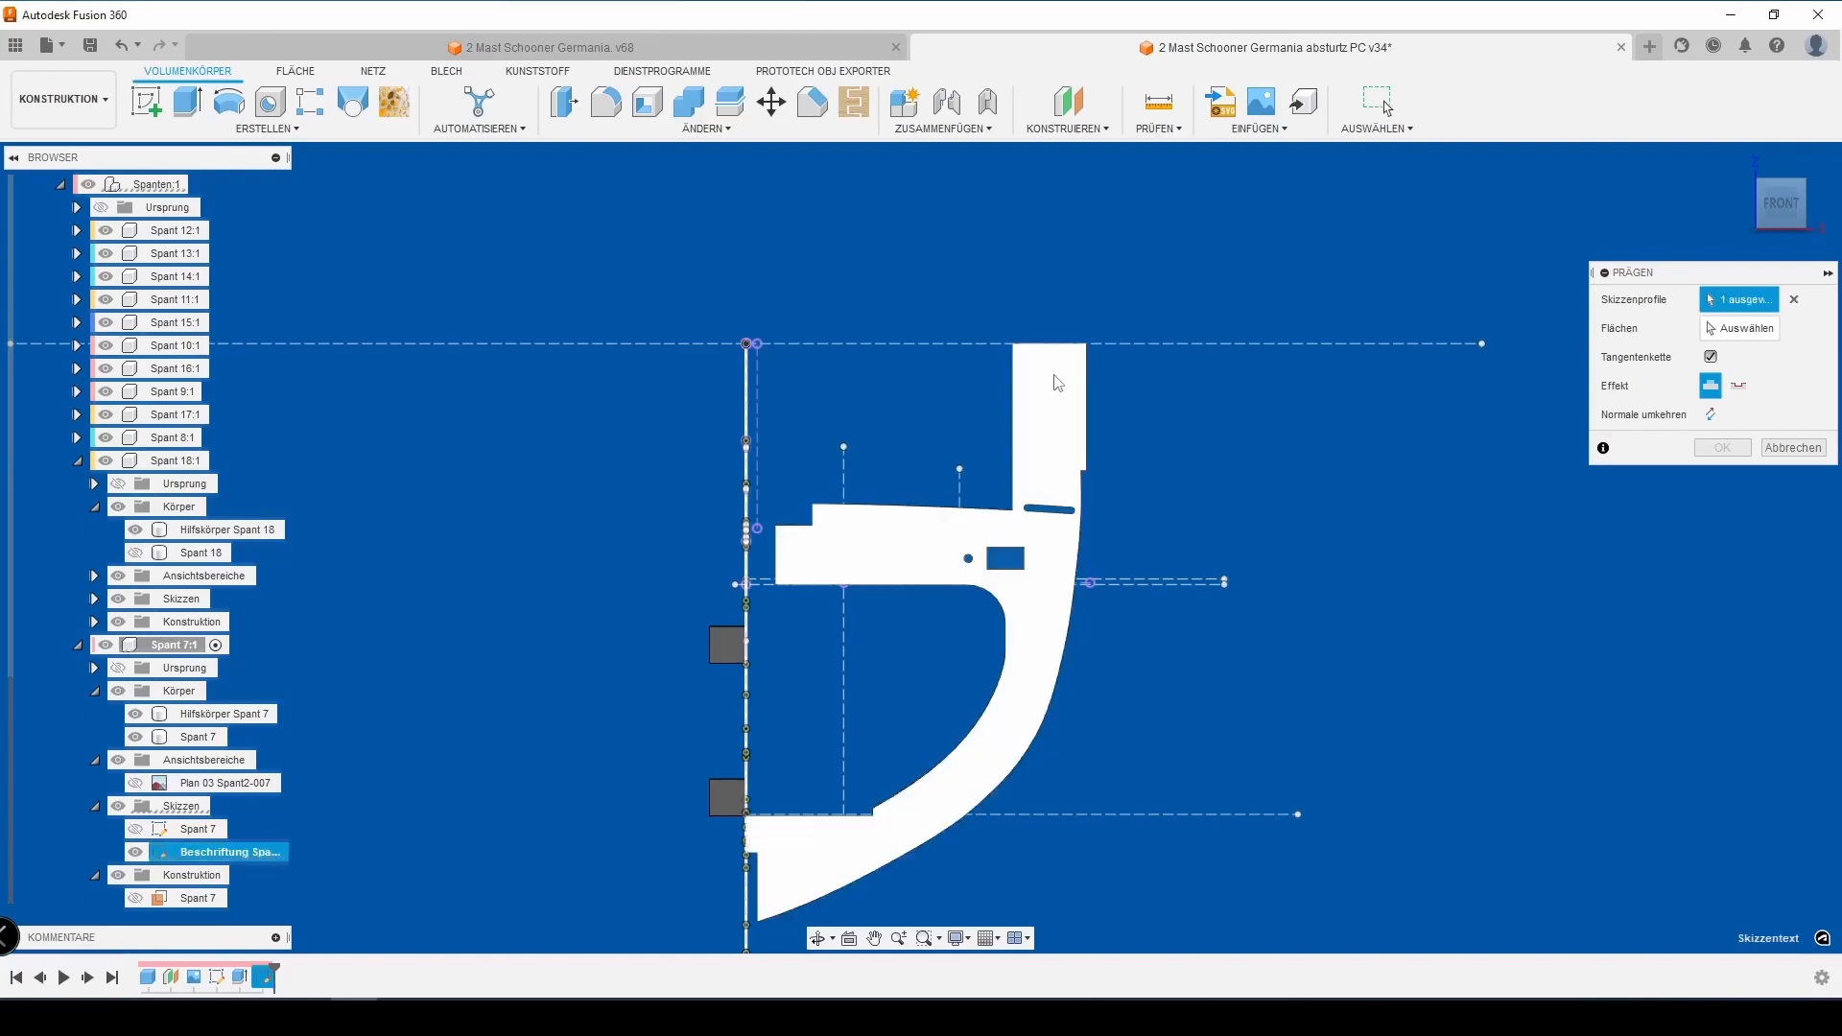
left_click(1718, 328)
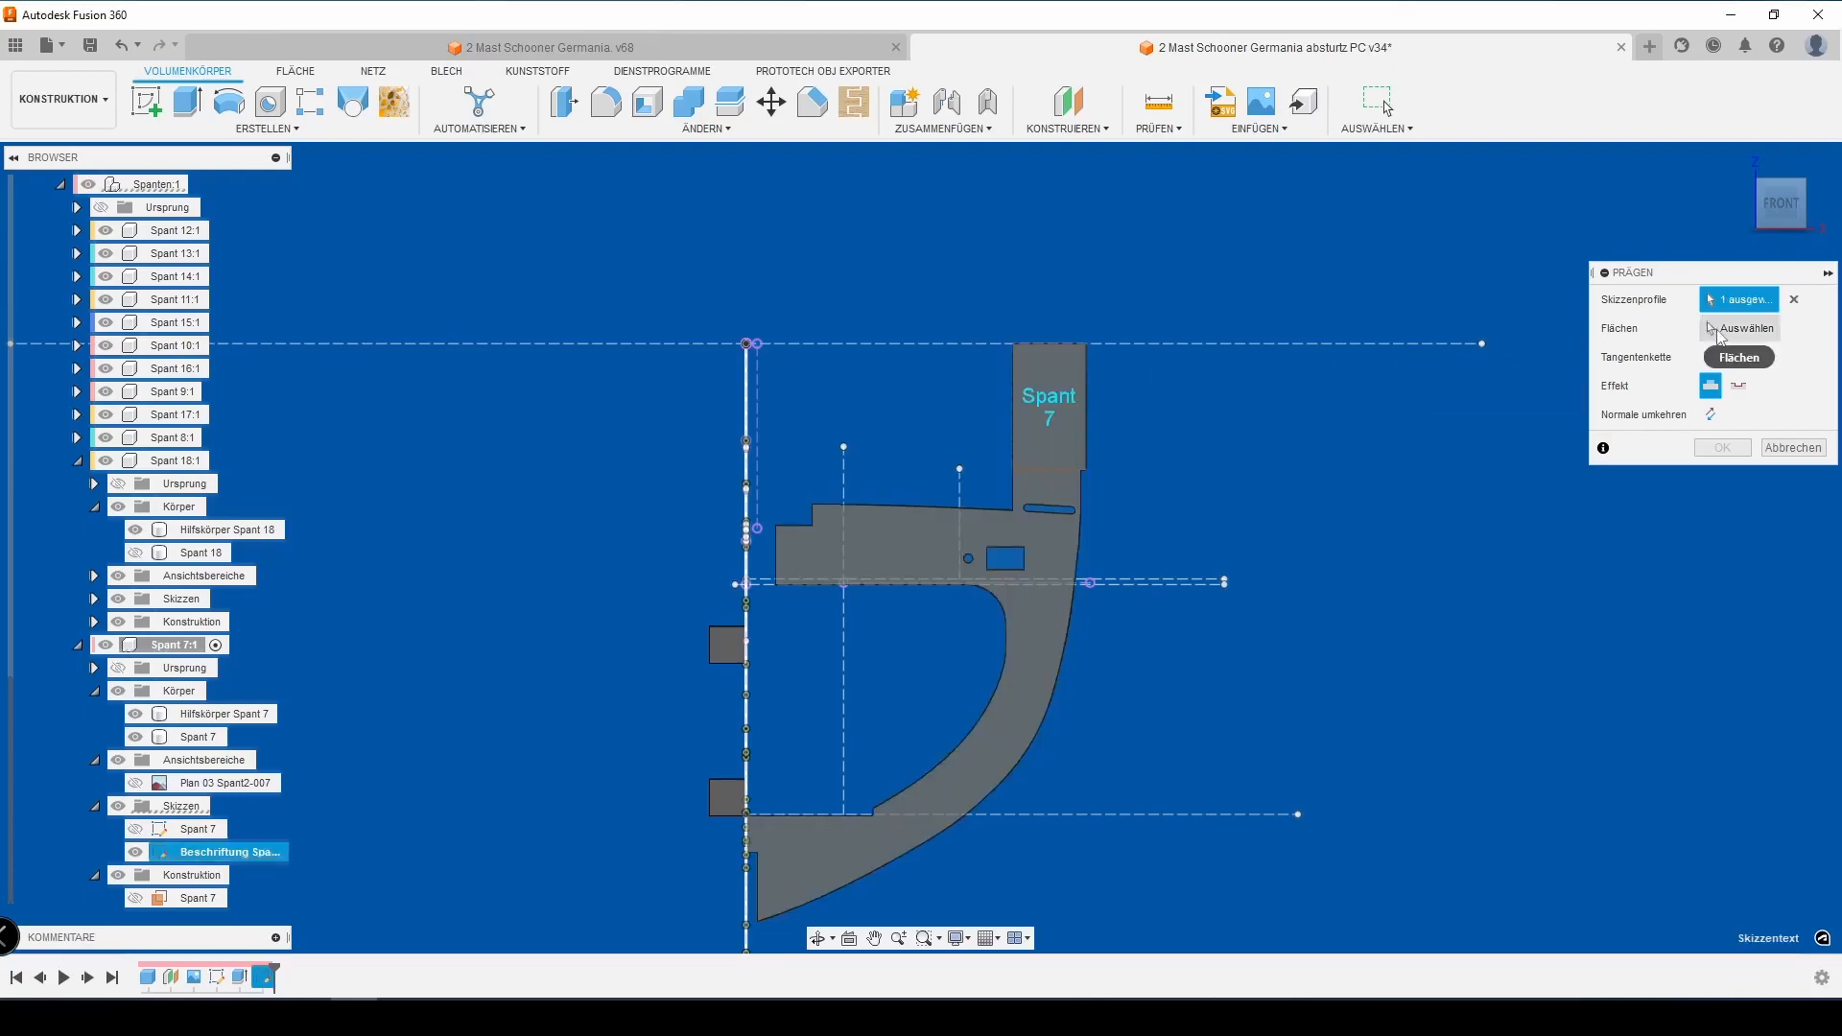
left_click(1050, 445)
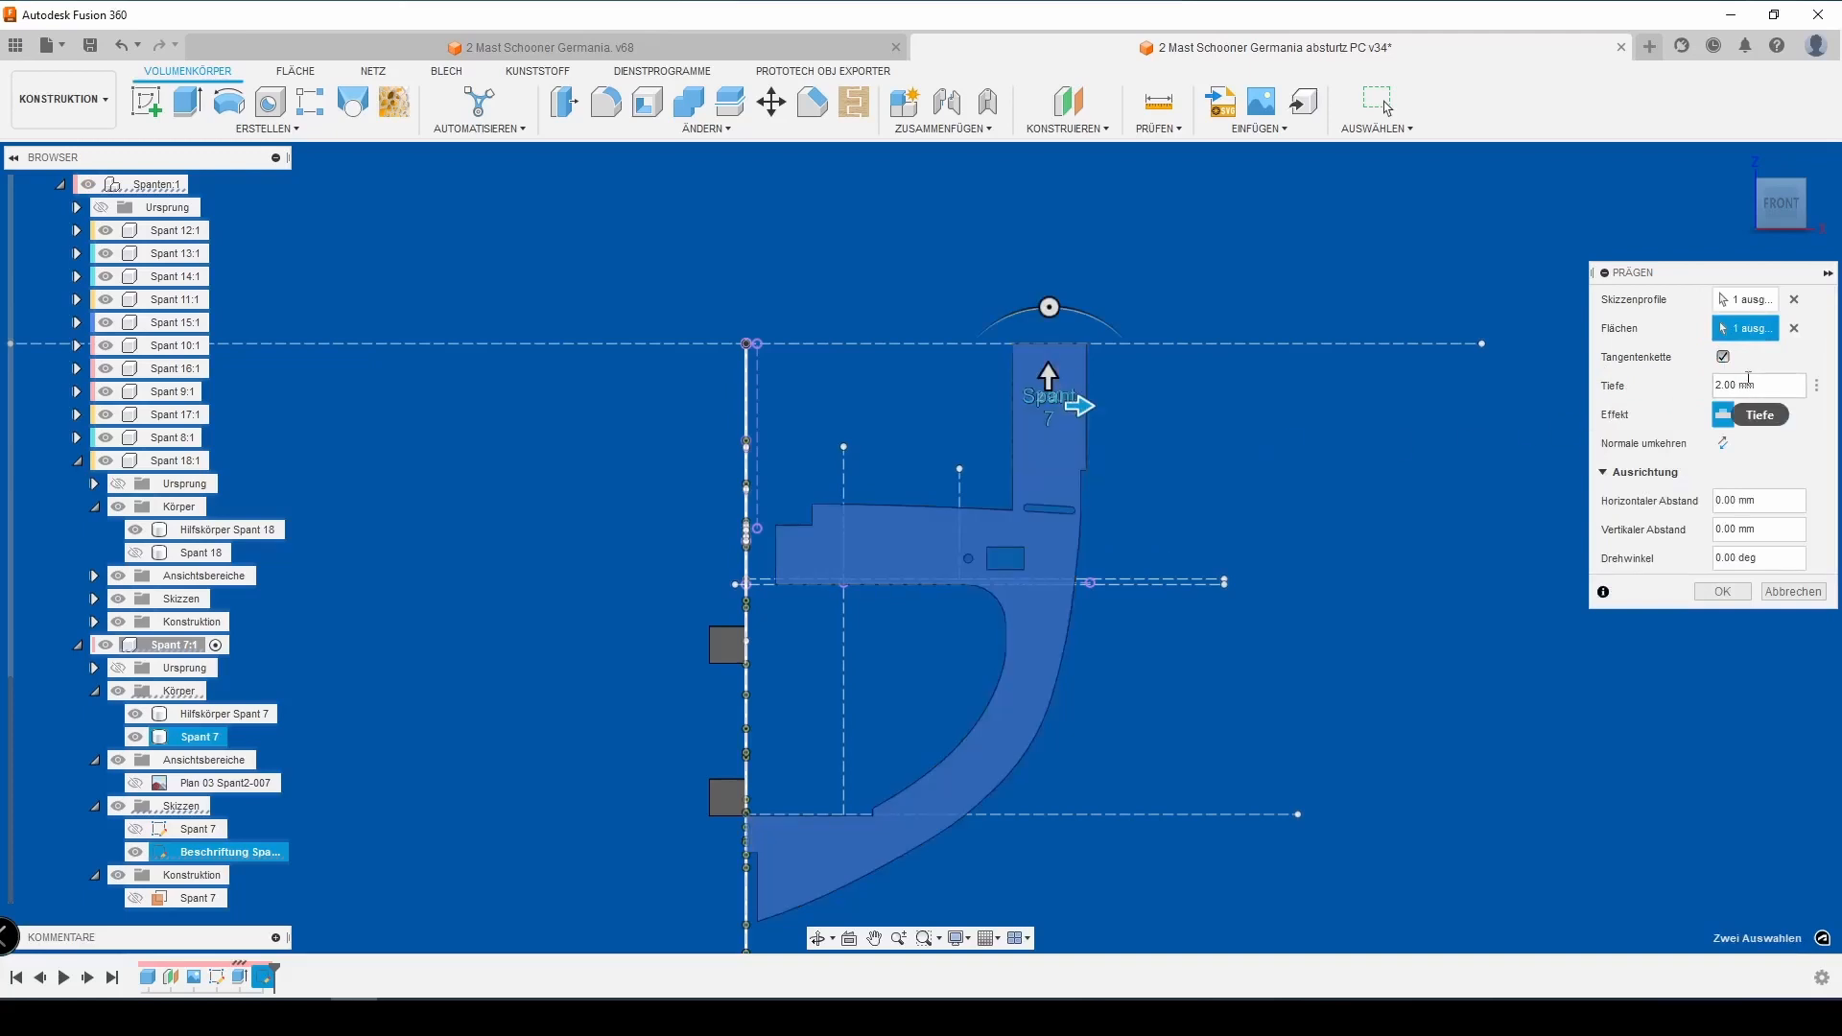
left_click_drag(1744, 382, 1701, 396)
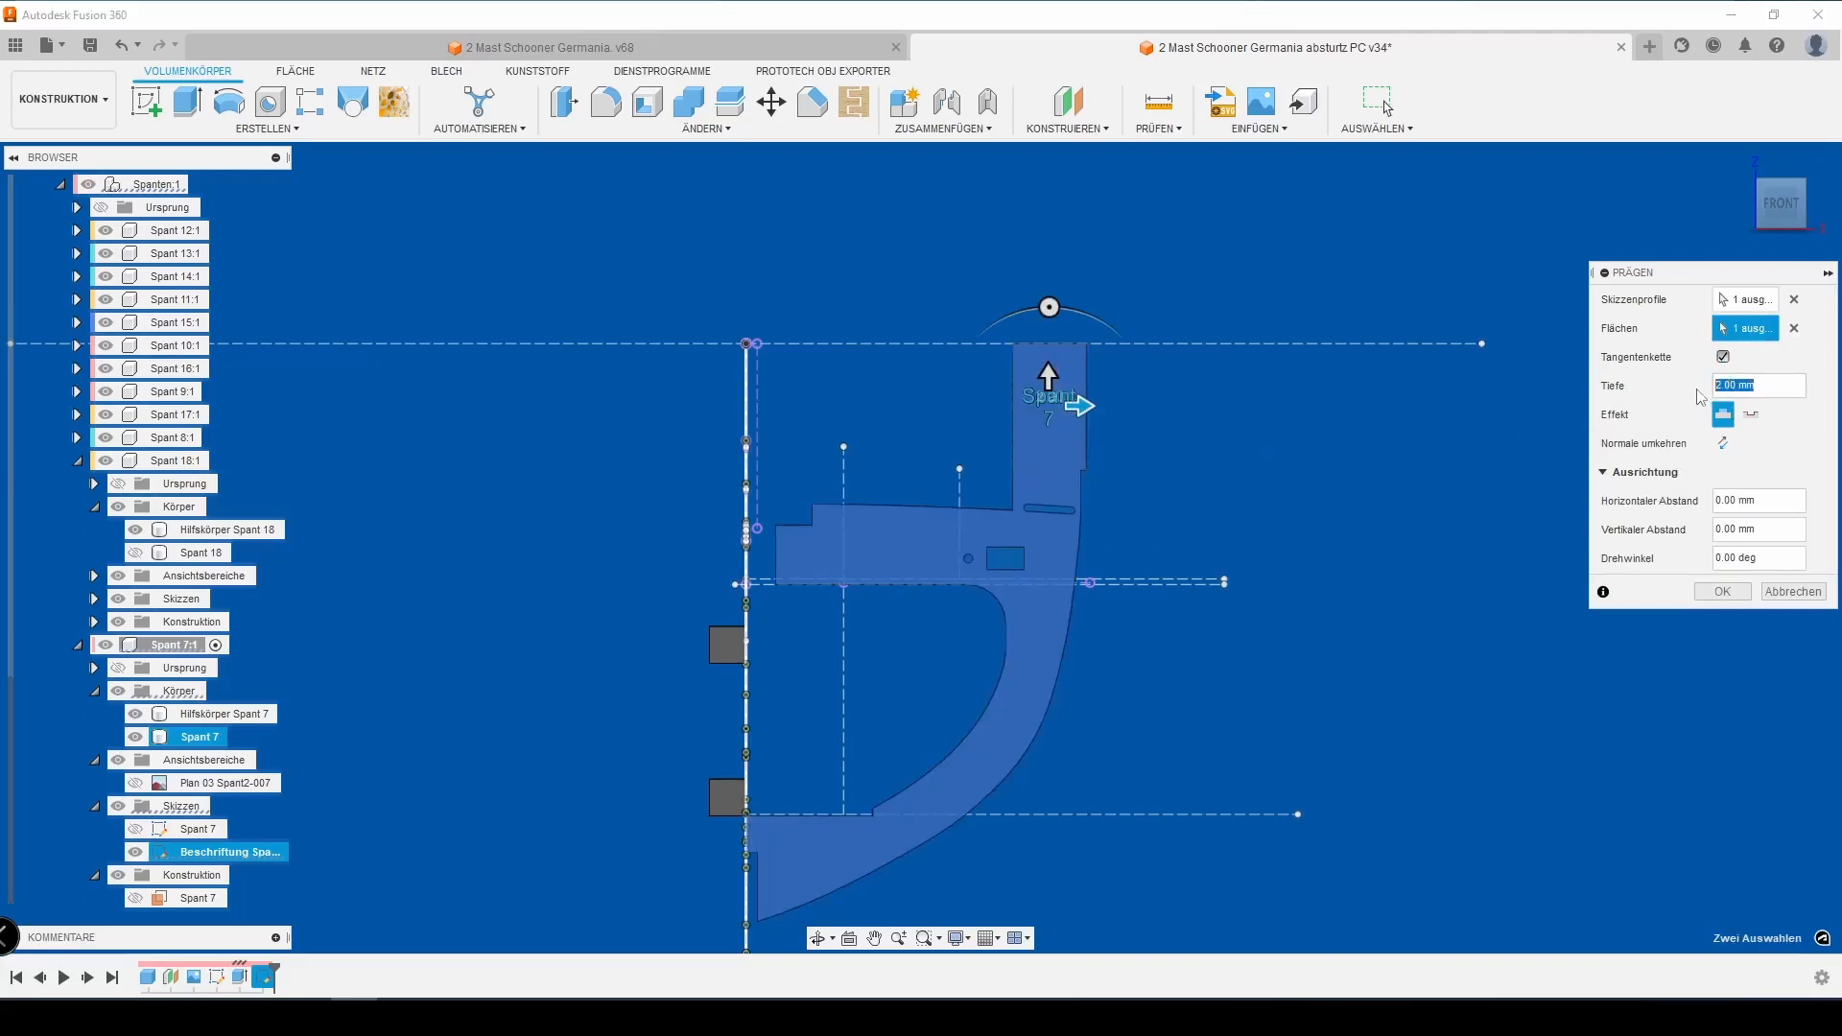
type("-1")
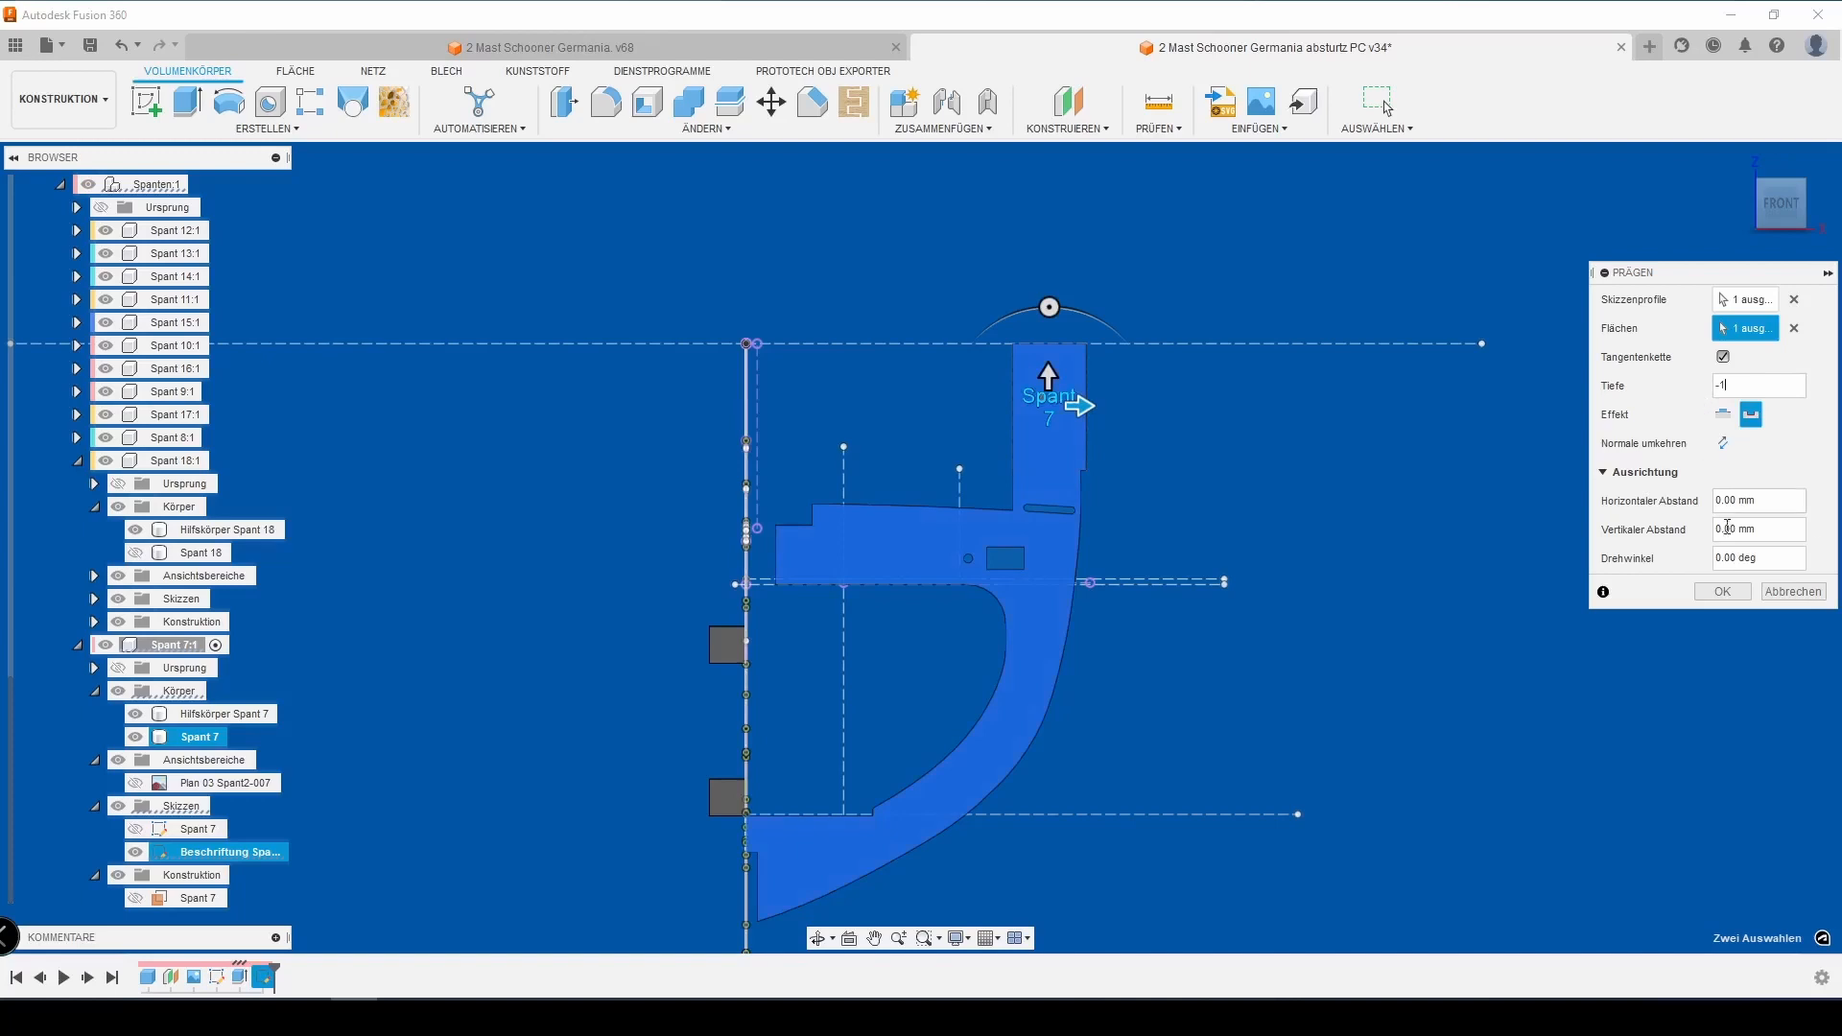
left_click(1723, 592)
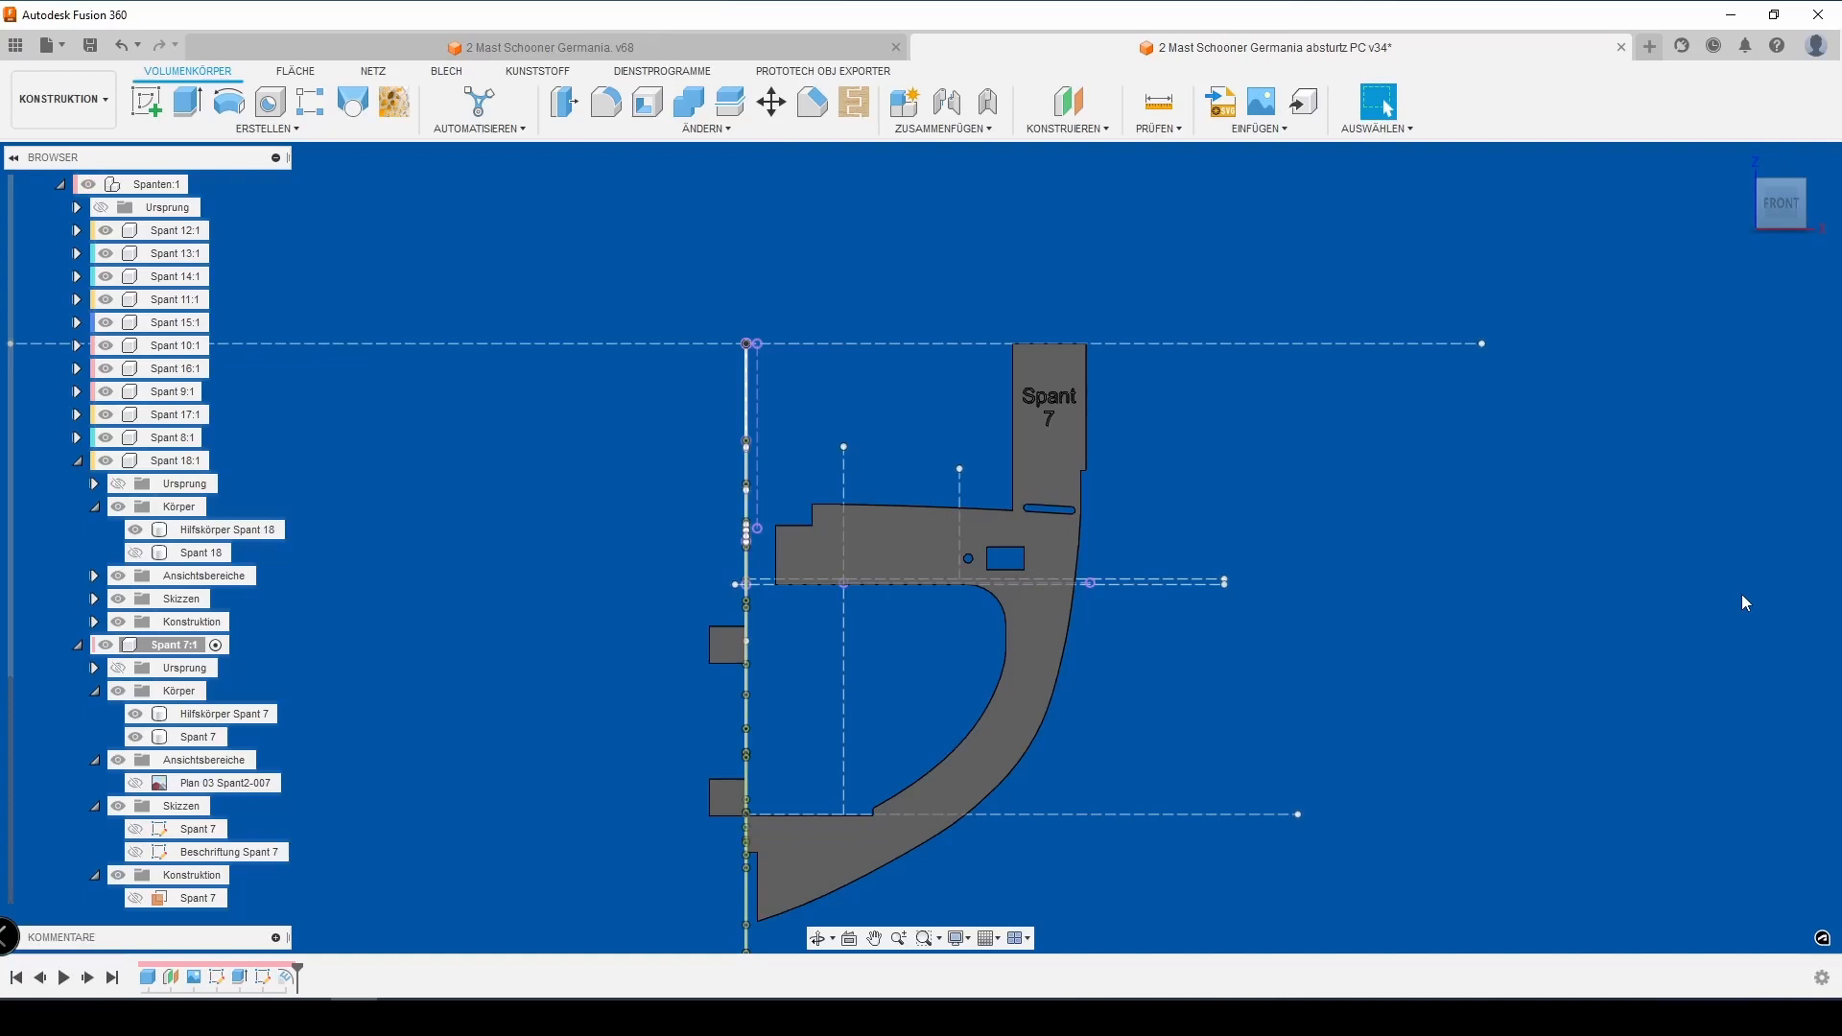
key("ctrl+s")
key("Return")
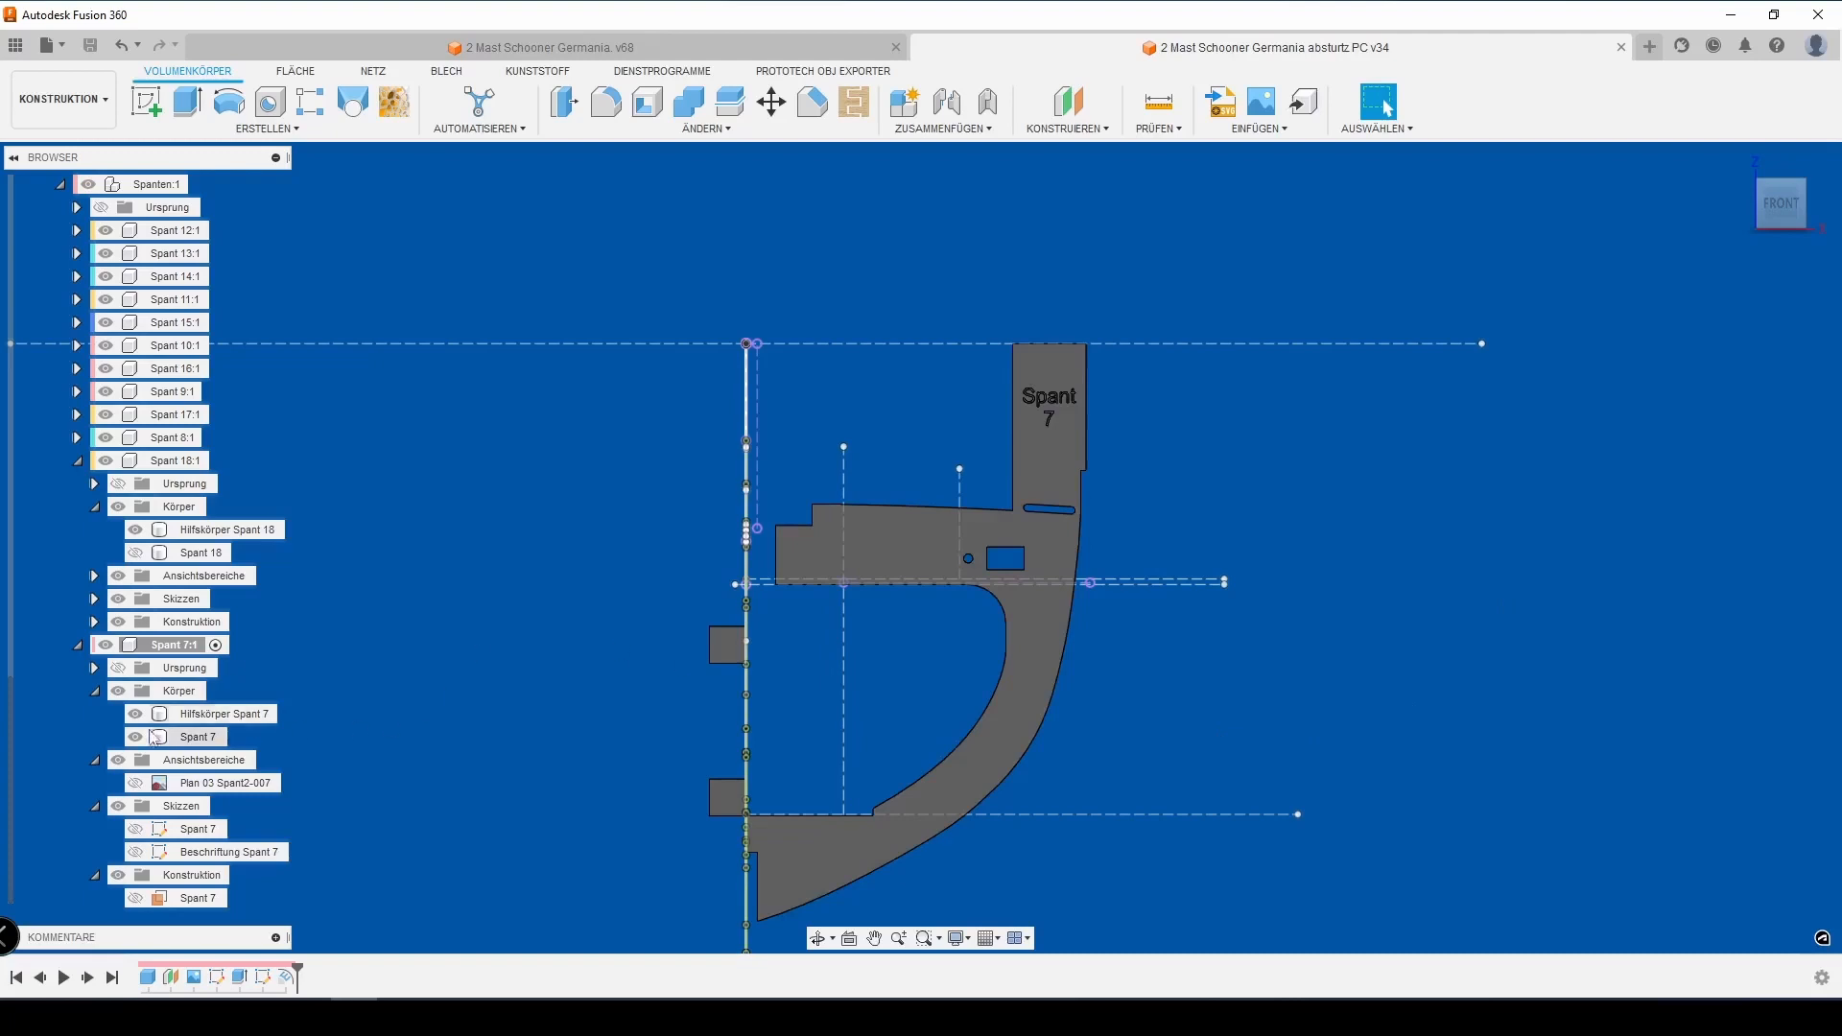
Assign the material Eiche, Weiß to the Spant 7 frame body
right_click(197, 736)
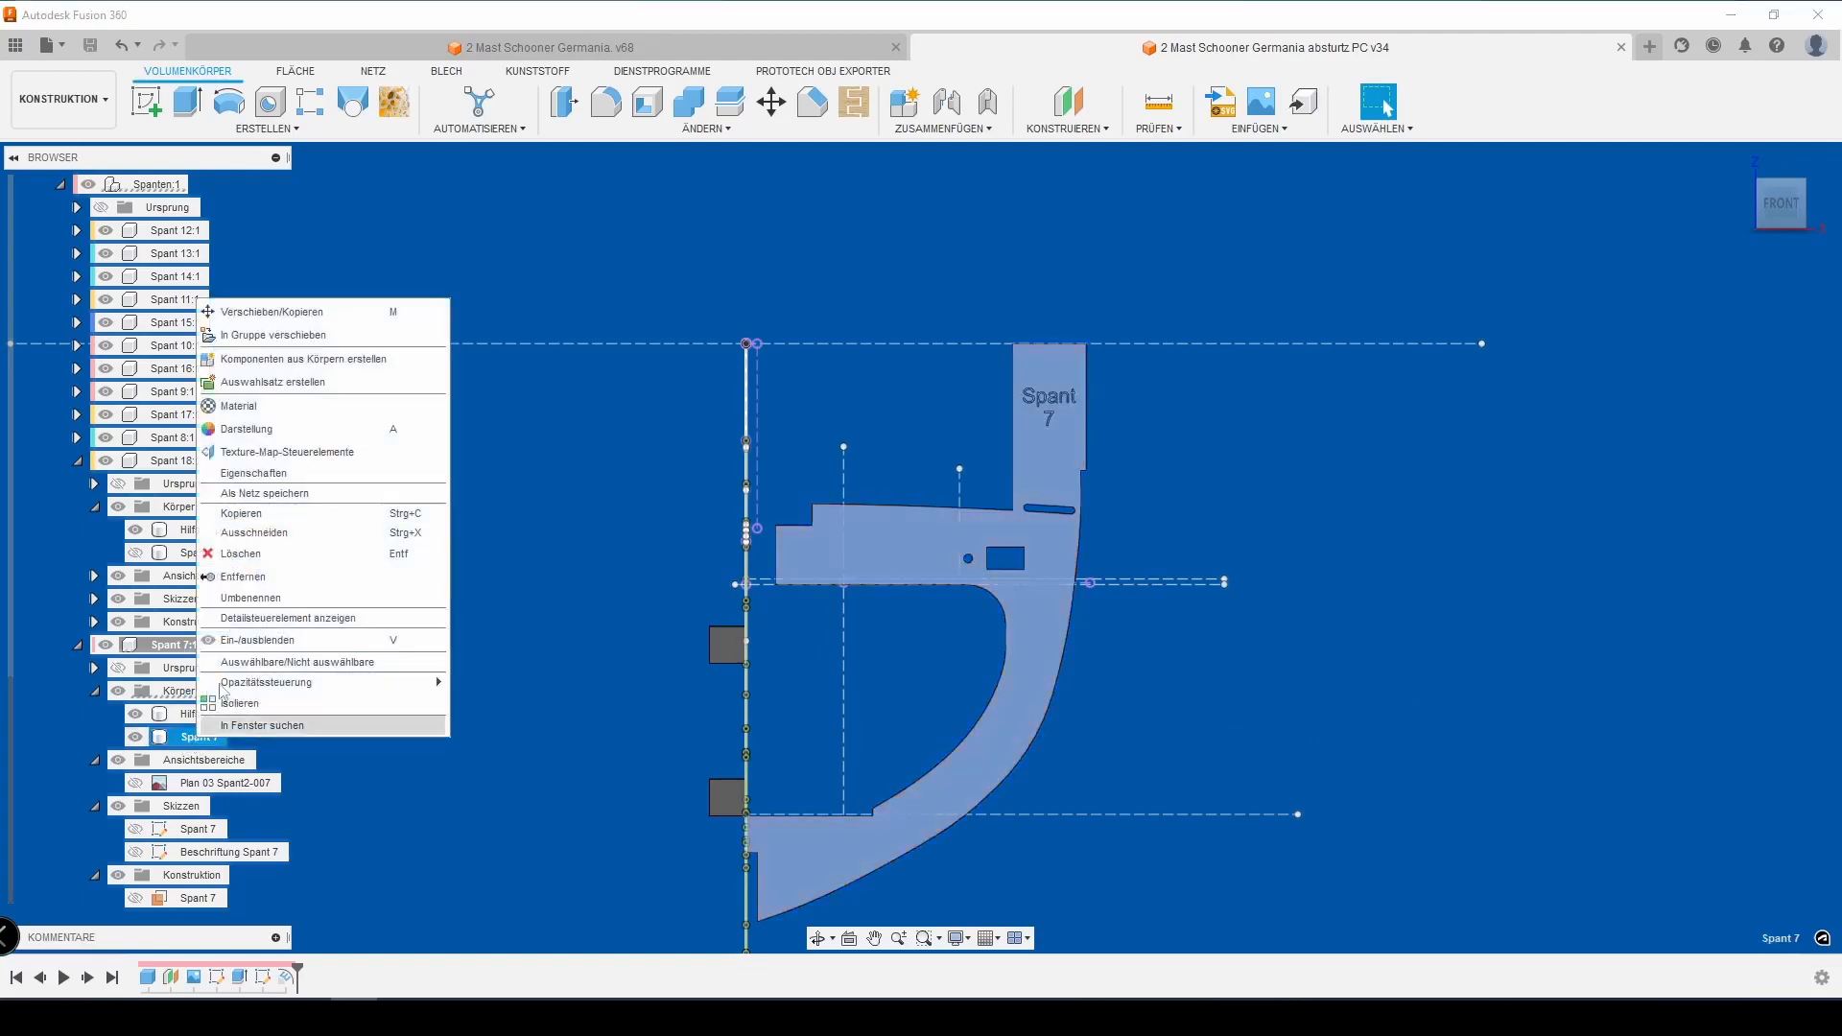
left_click(282, 411)
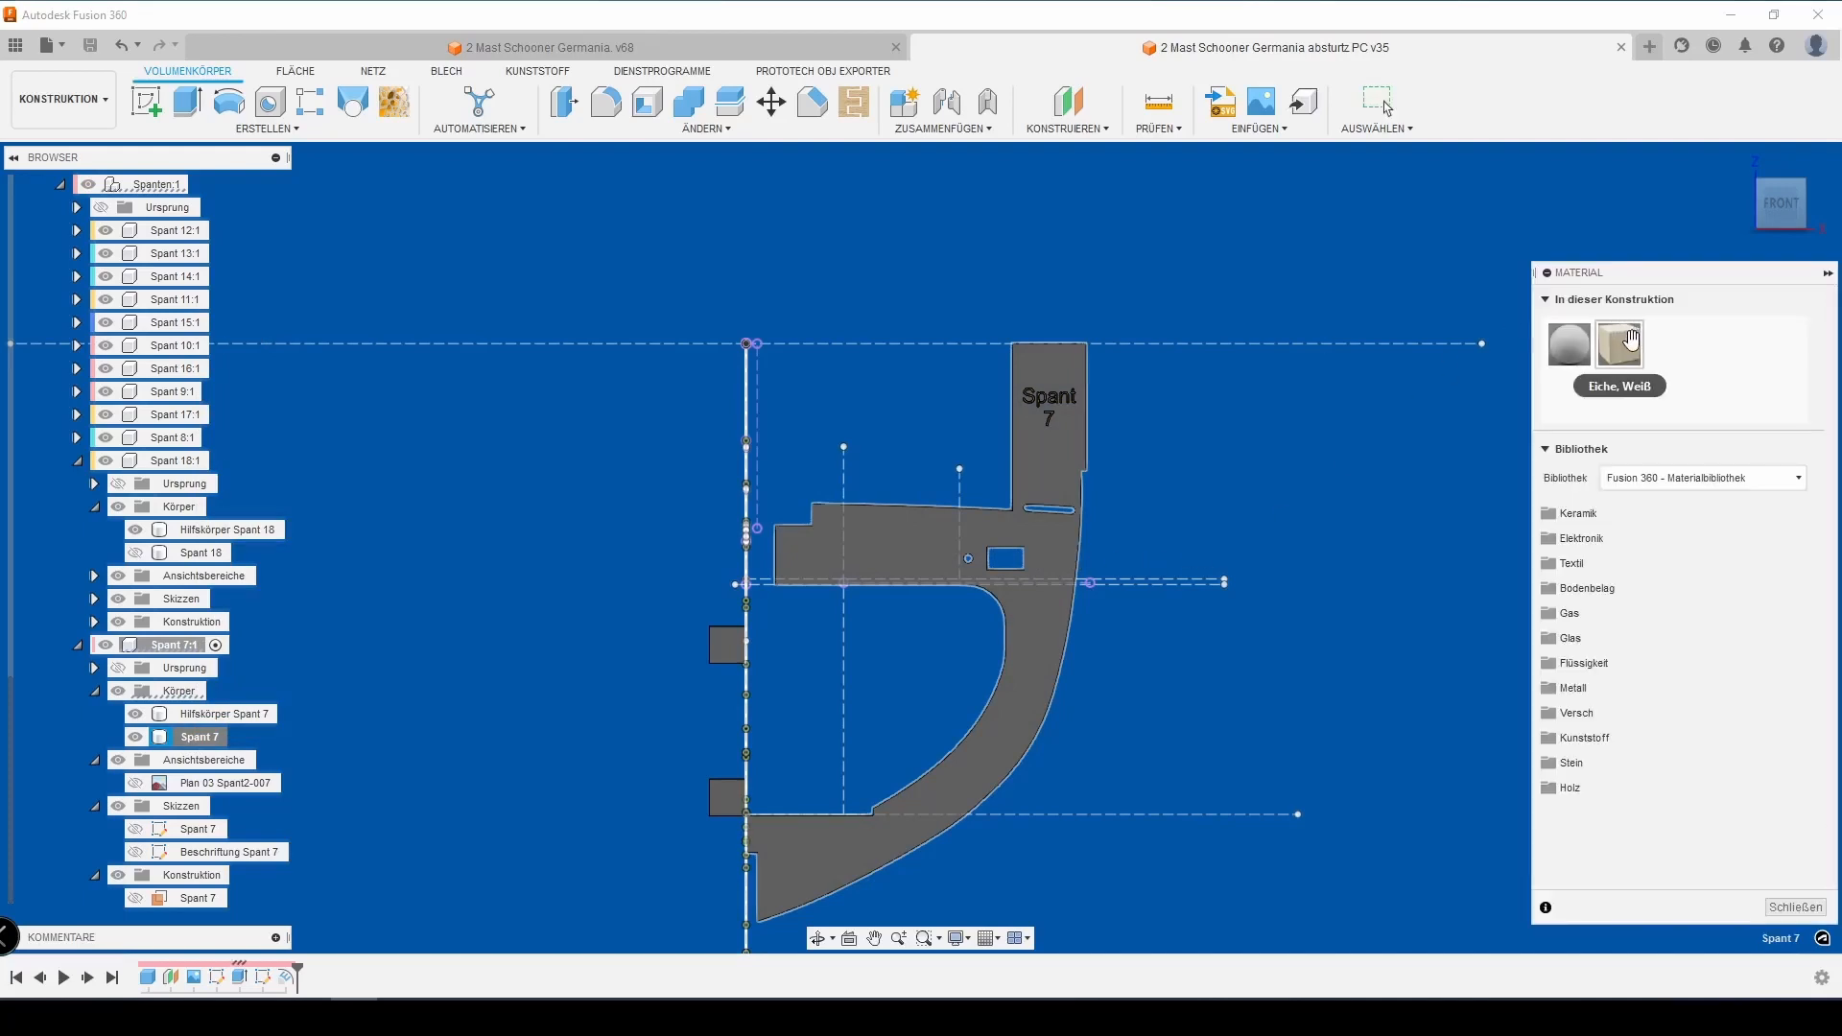
left_click_drag(1619, 346, 1039, 548)
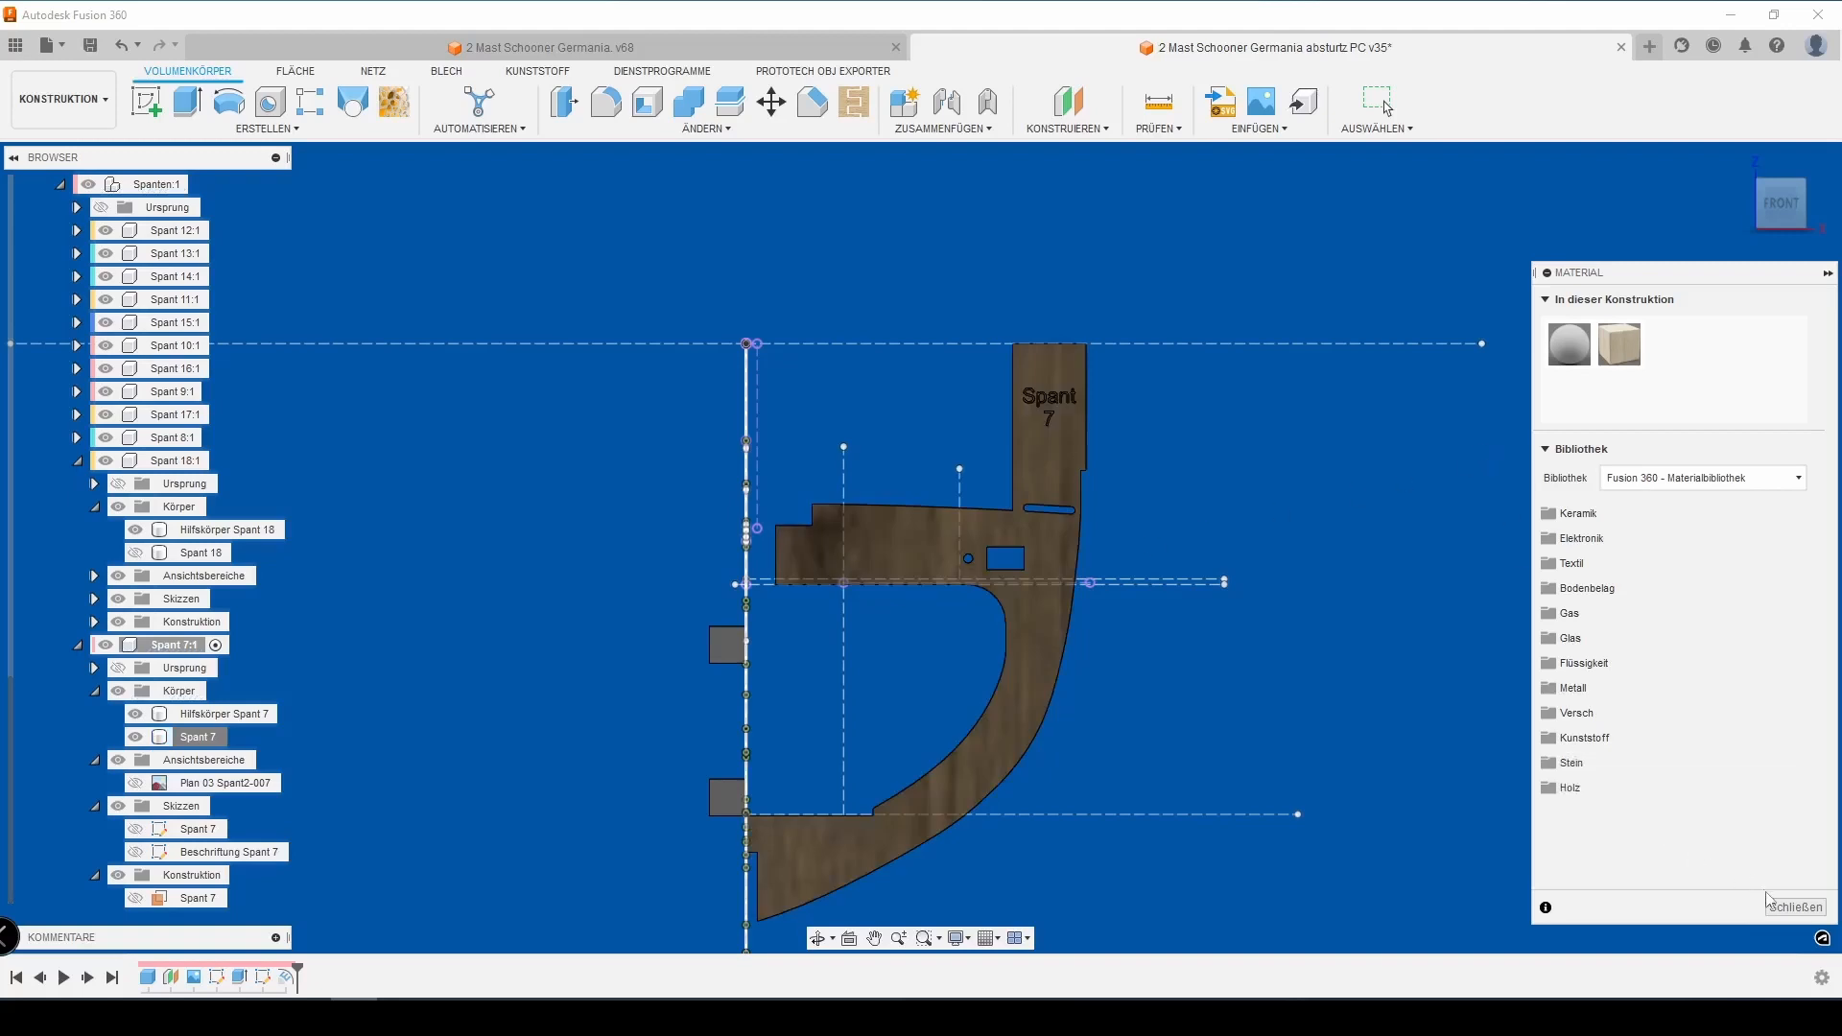
left_click(1794, 908)
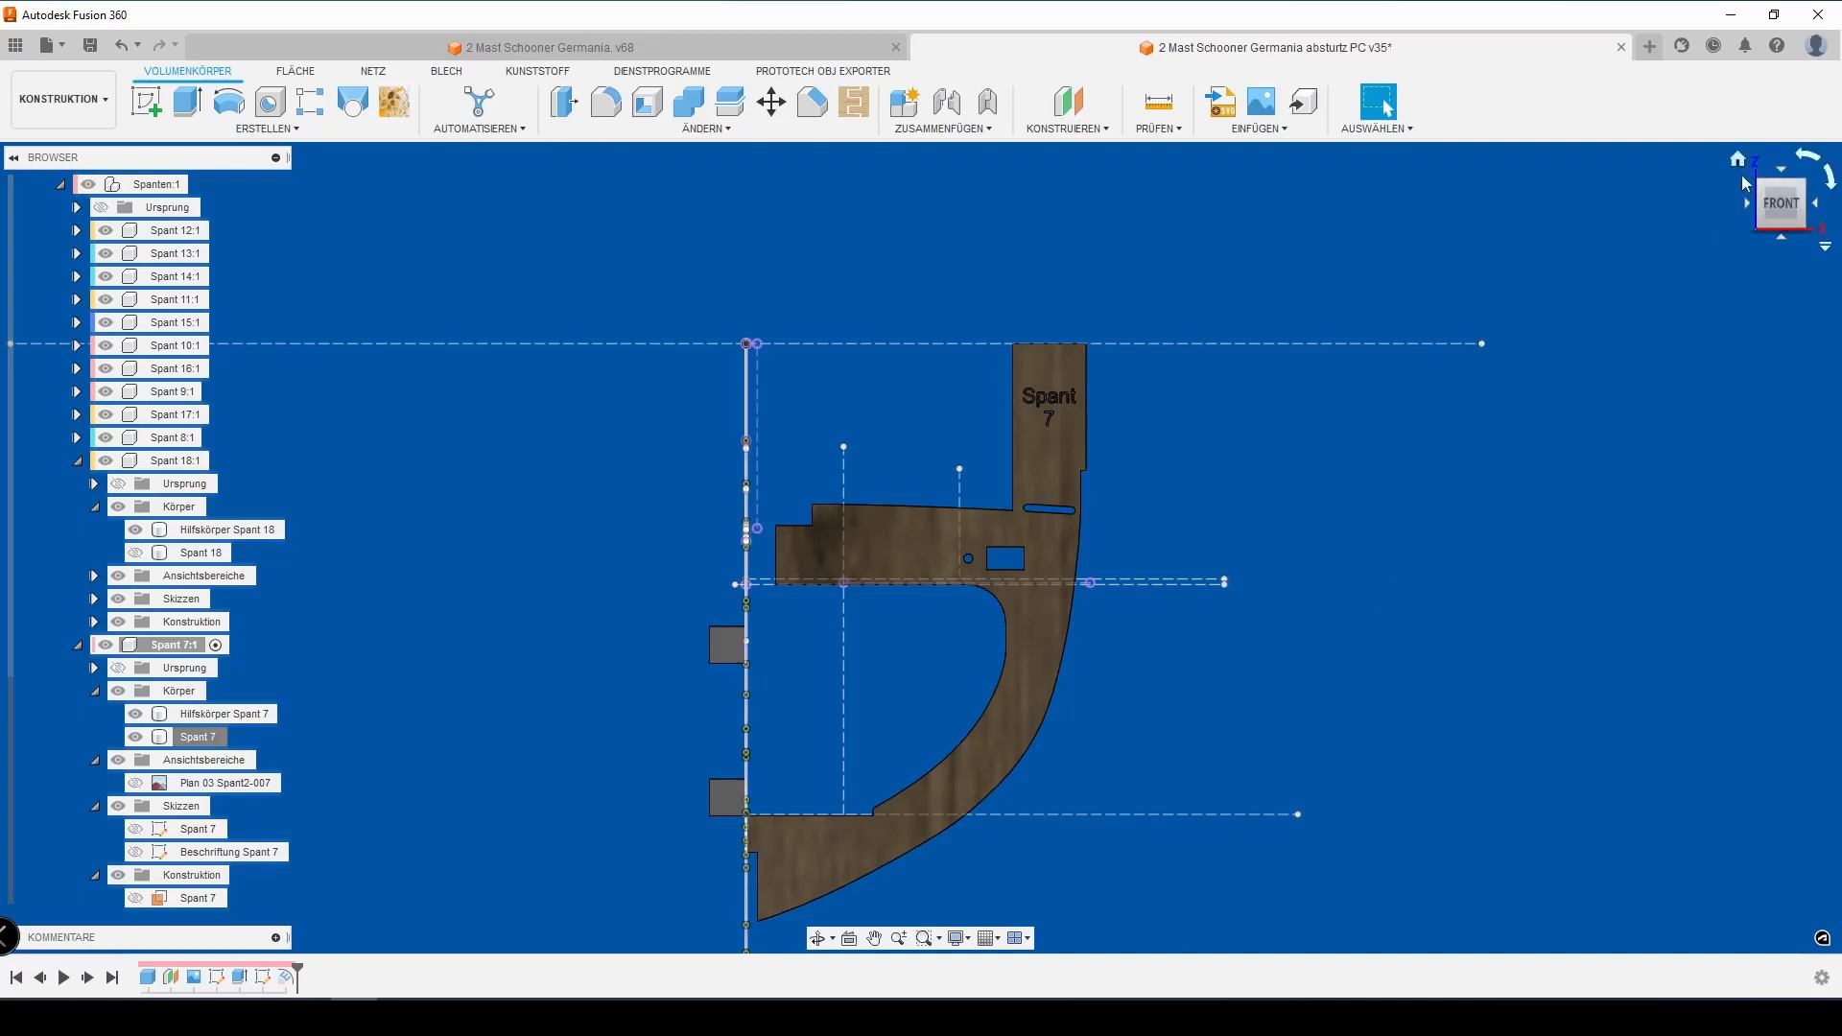
Hide the Kiel mitte sketch and show the bodies of the Kiel mitte component
left_click(1737, 161)
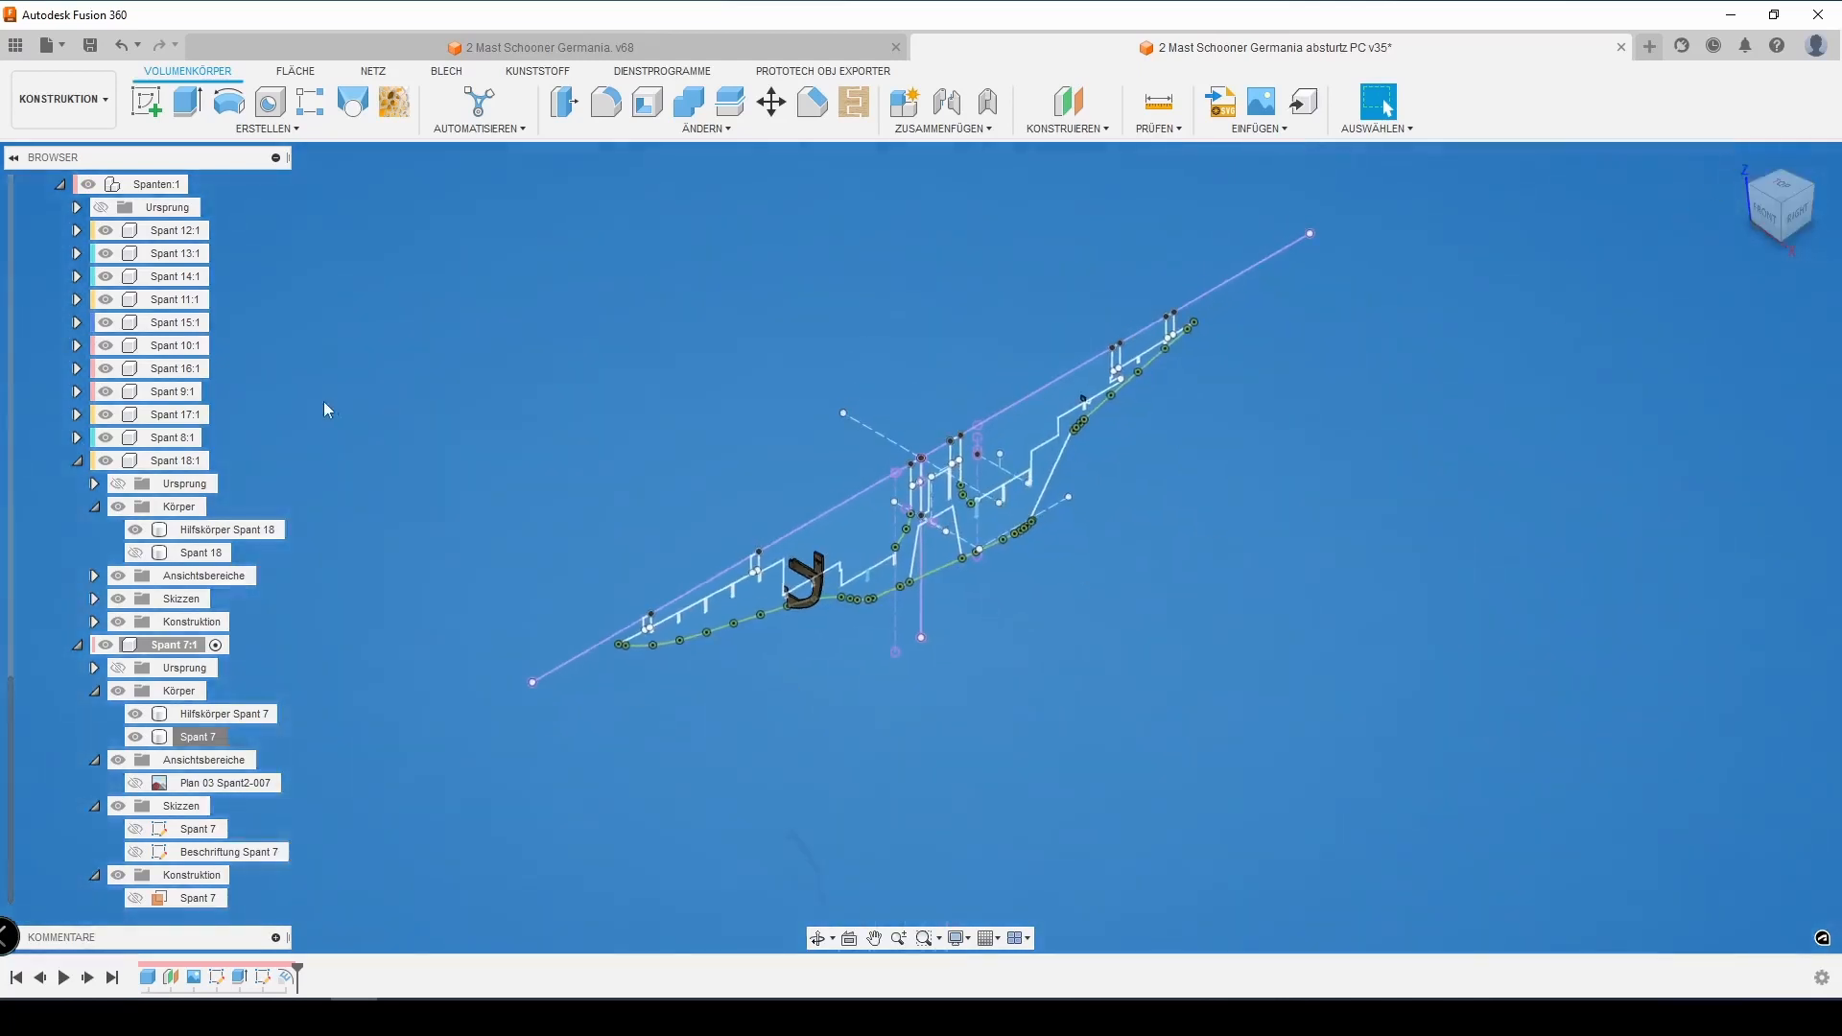
scroll(137, 377, "up", 2)
scroll(134, 370, "up", 8)
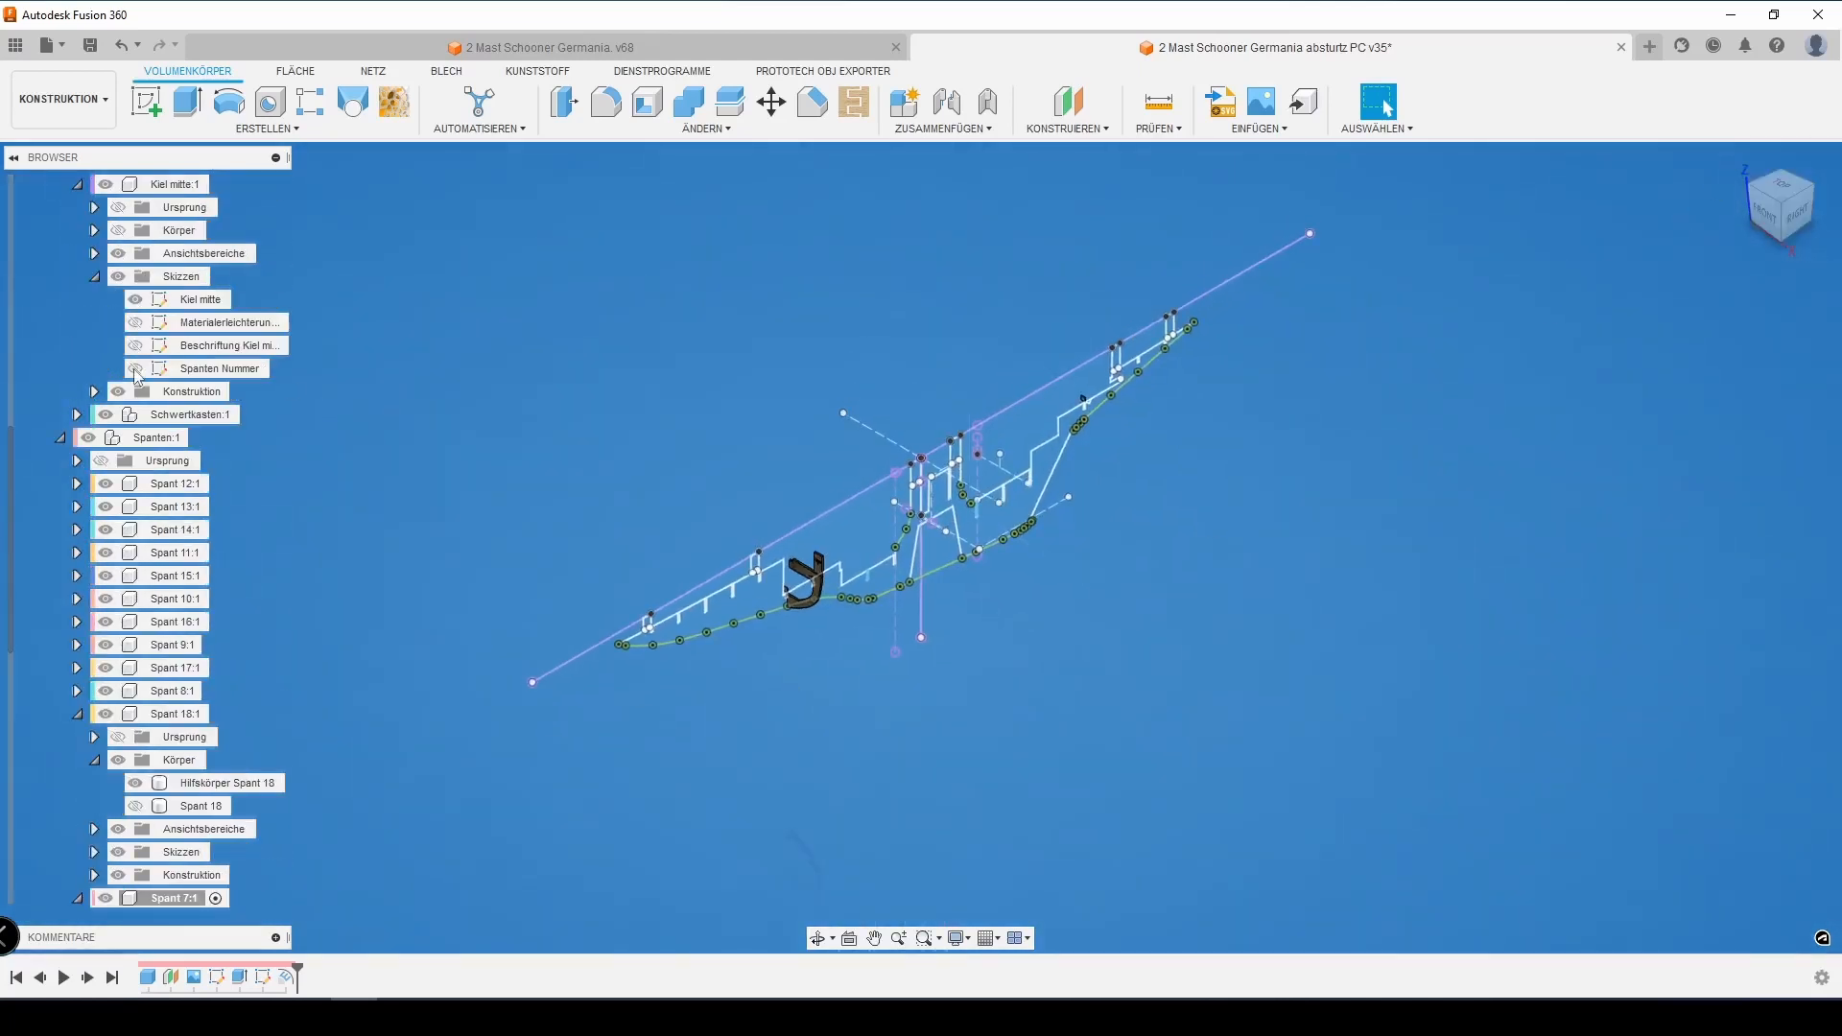
left_click(134, 325)
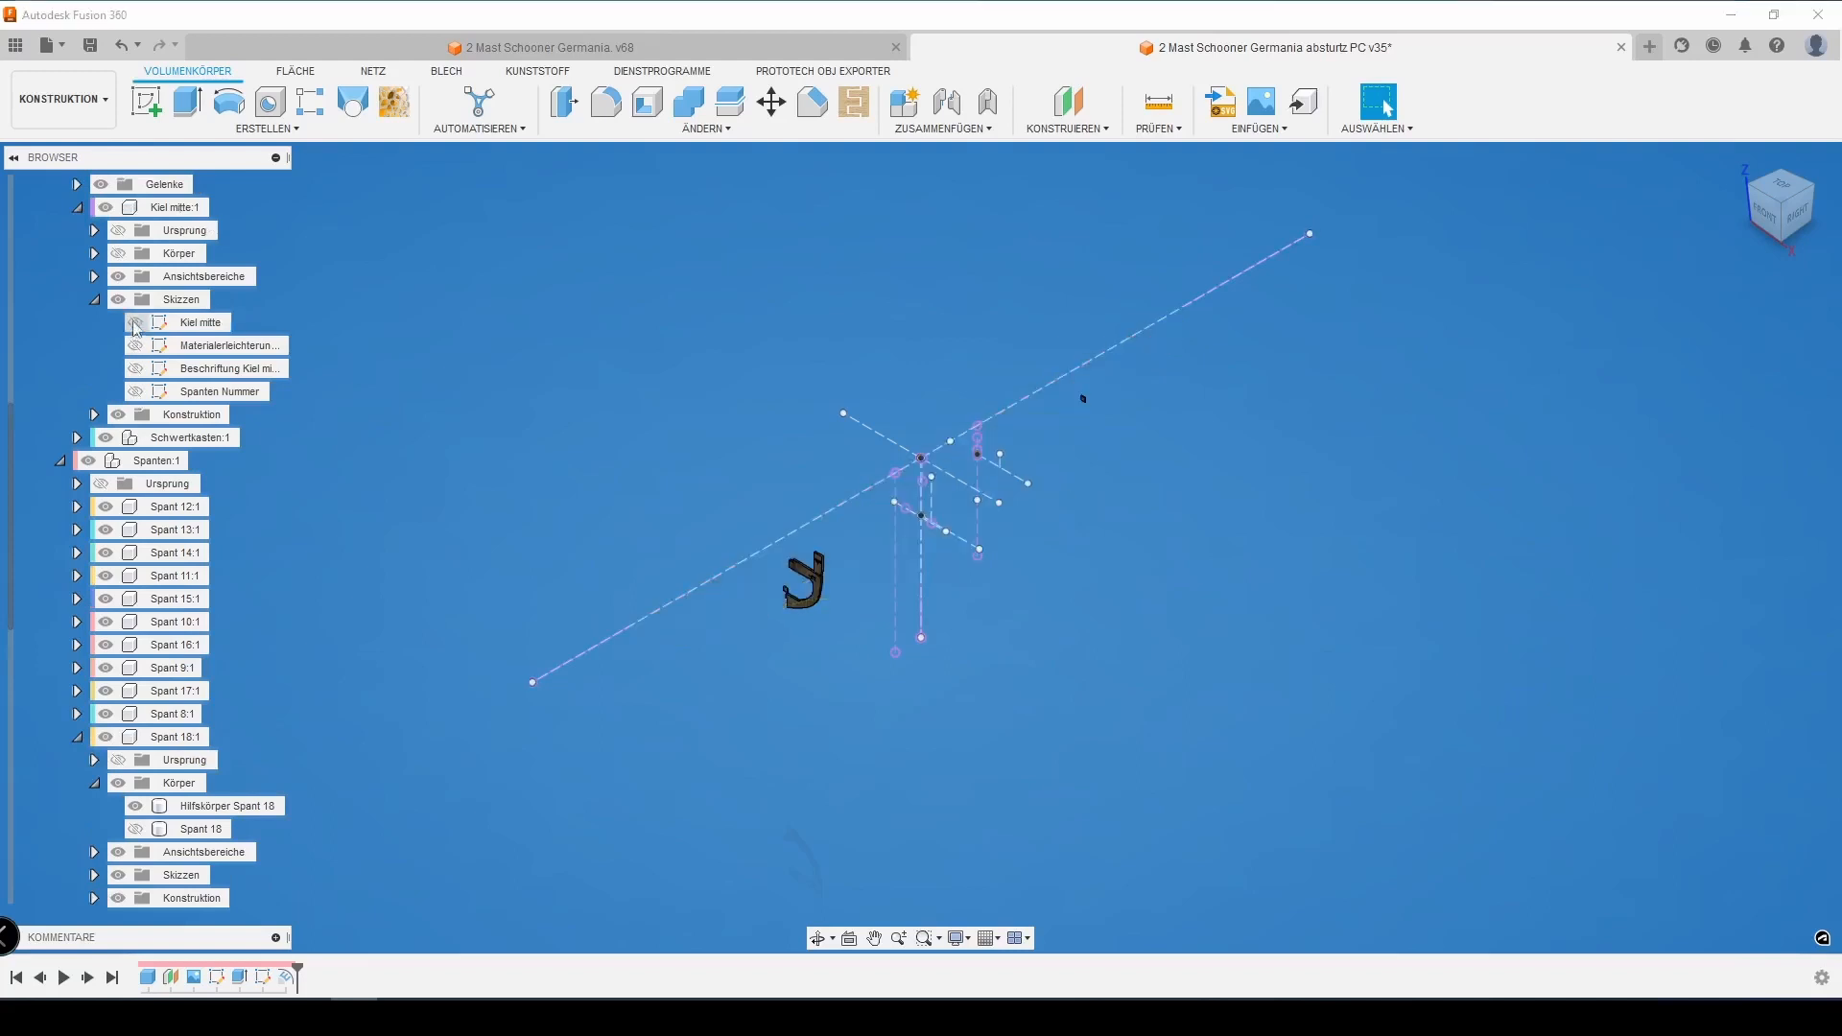
left_click(118, 255)
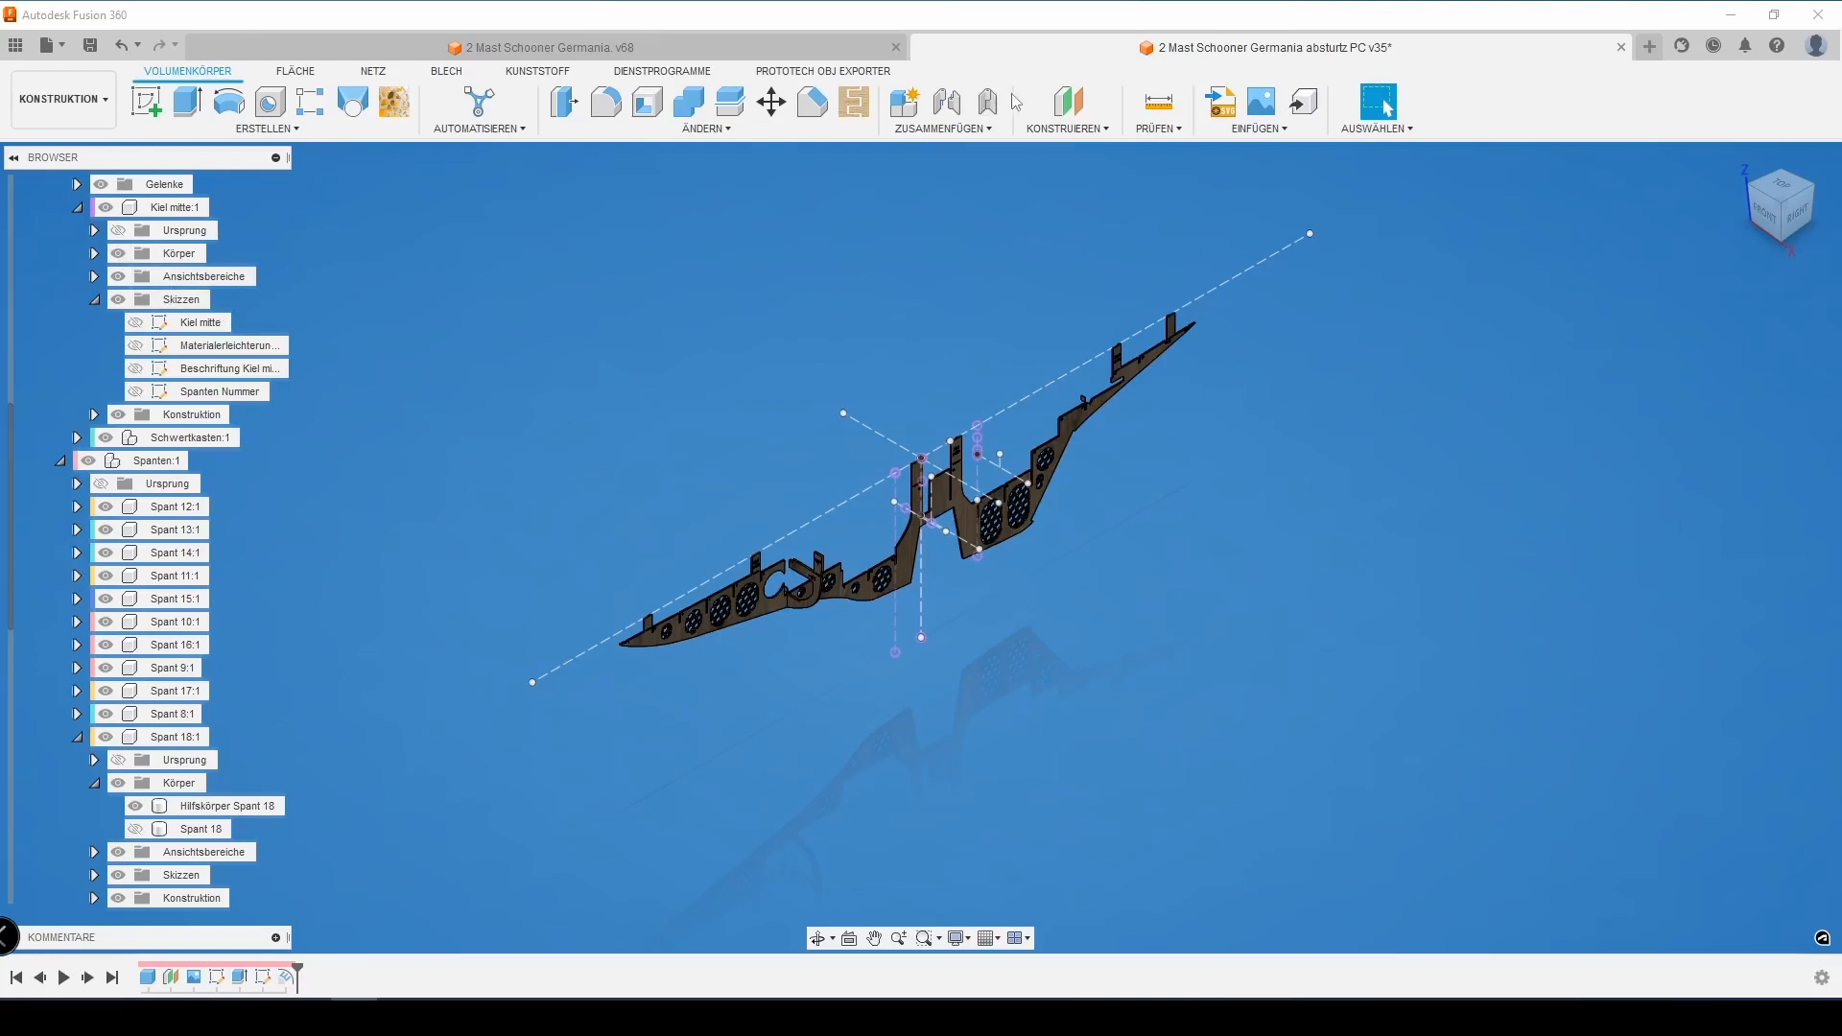
Create an as-built joint of type Starr between the Spant 7 frame and the Kiel mitte component
left_click(988, 101)
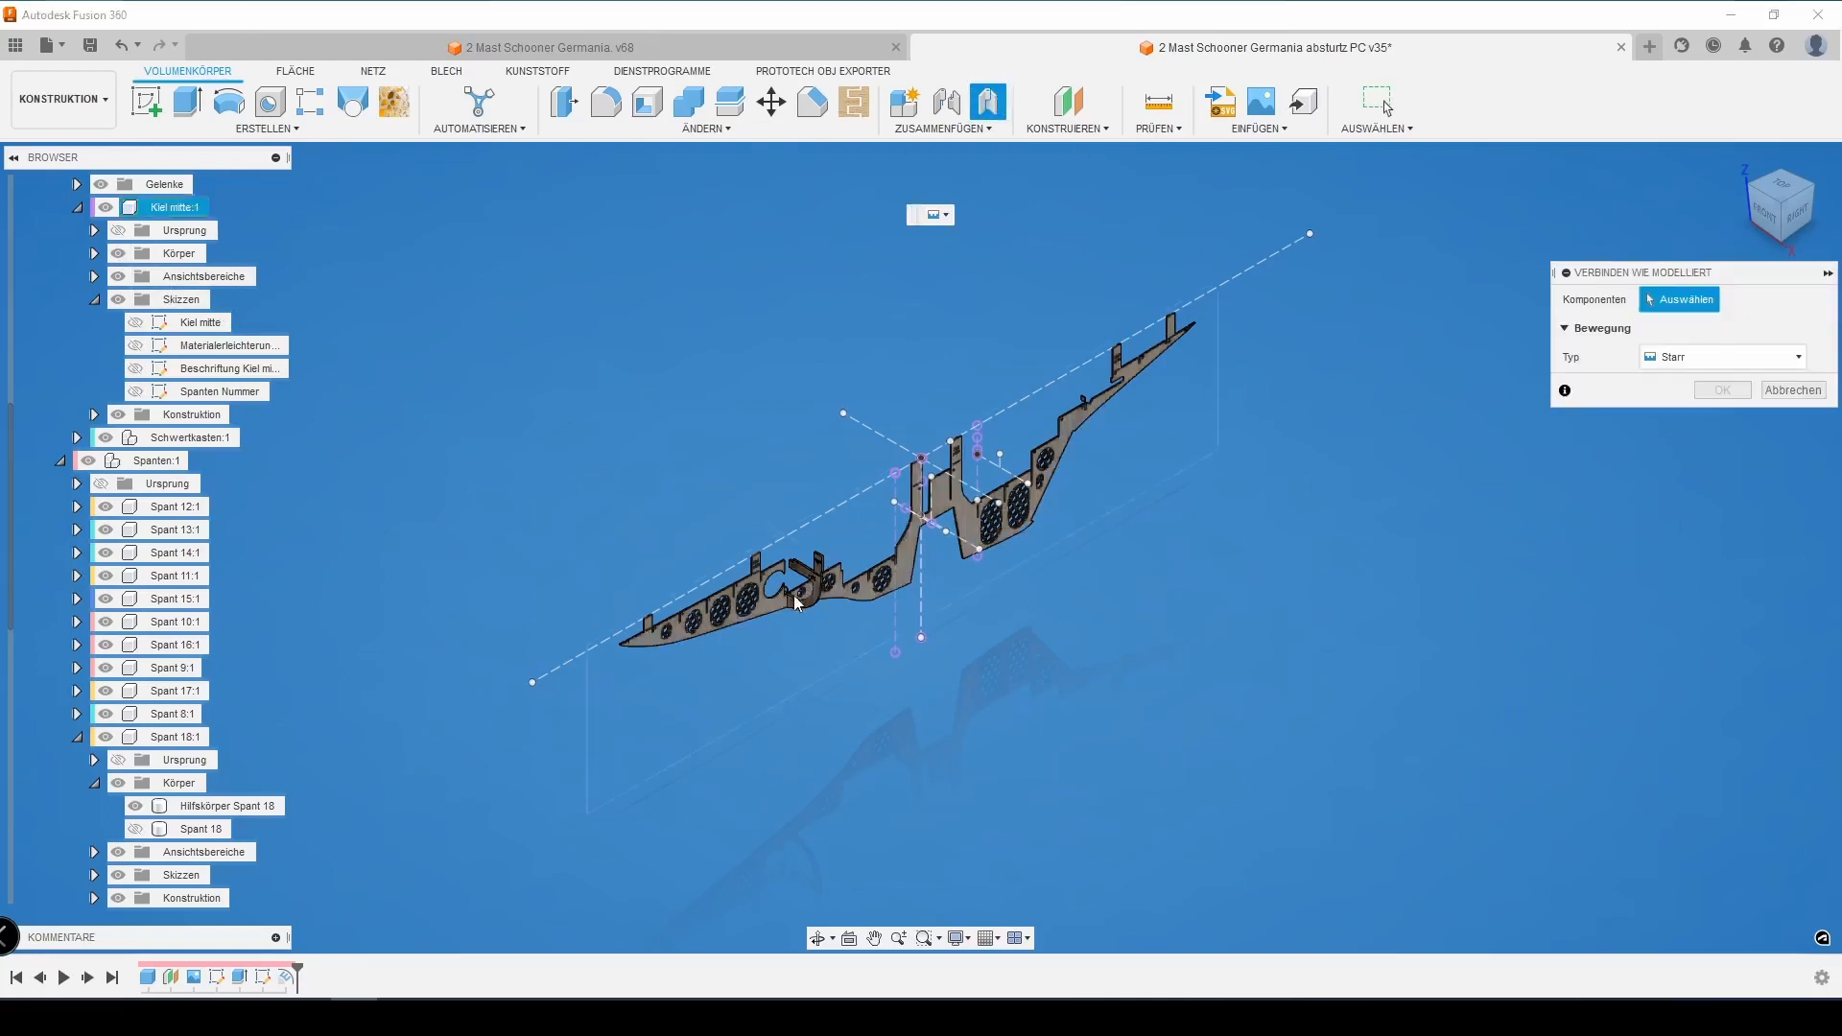
left_click(770, 602)
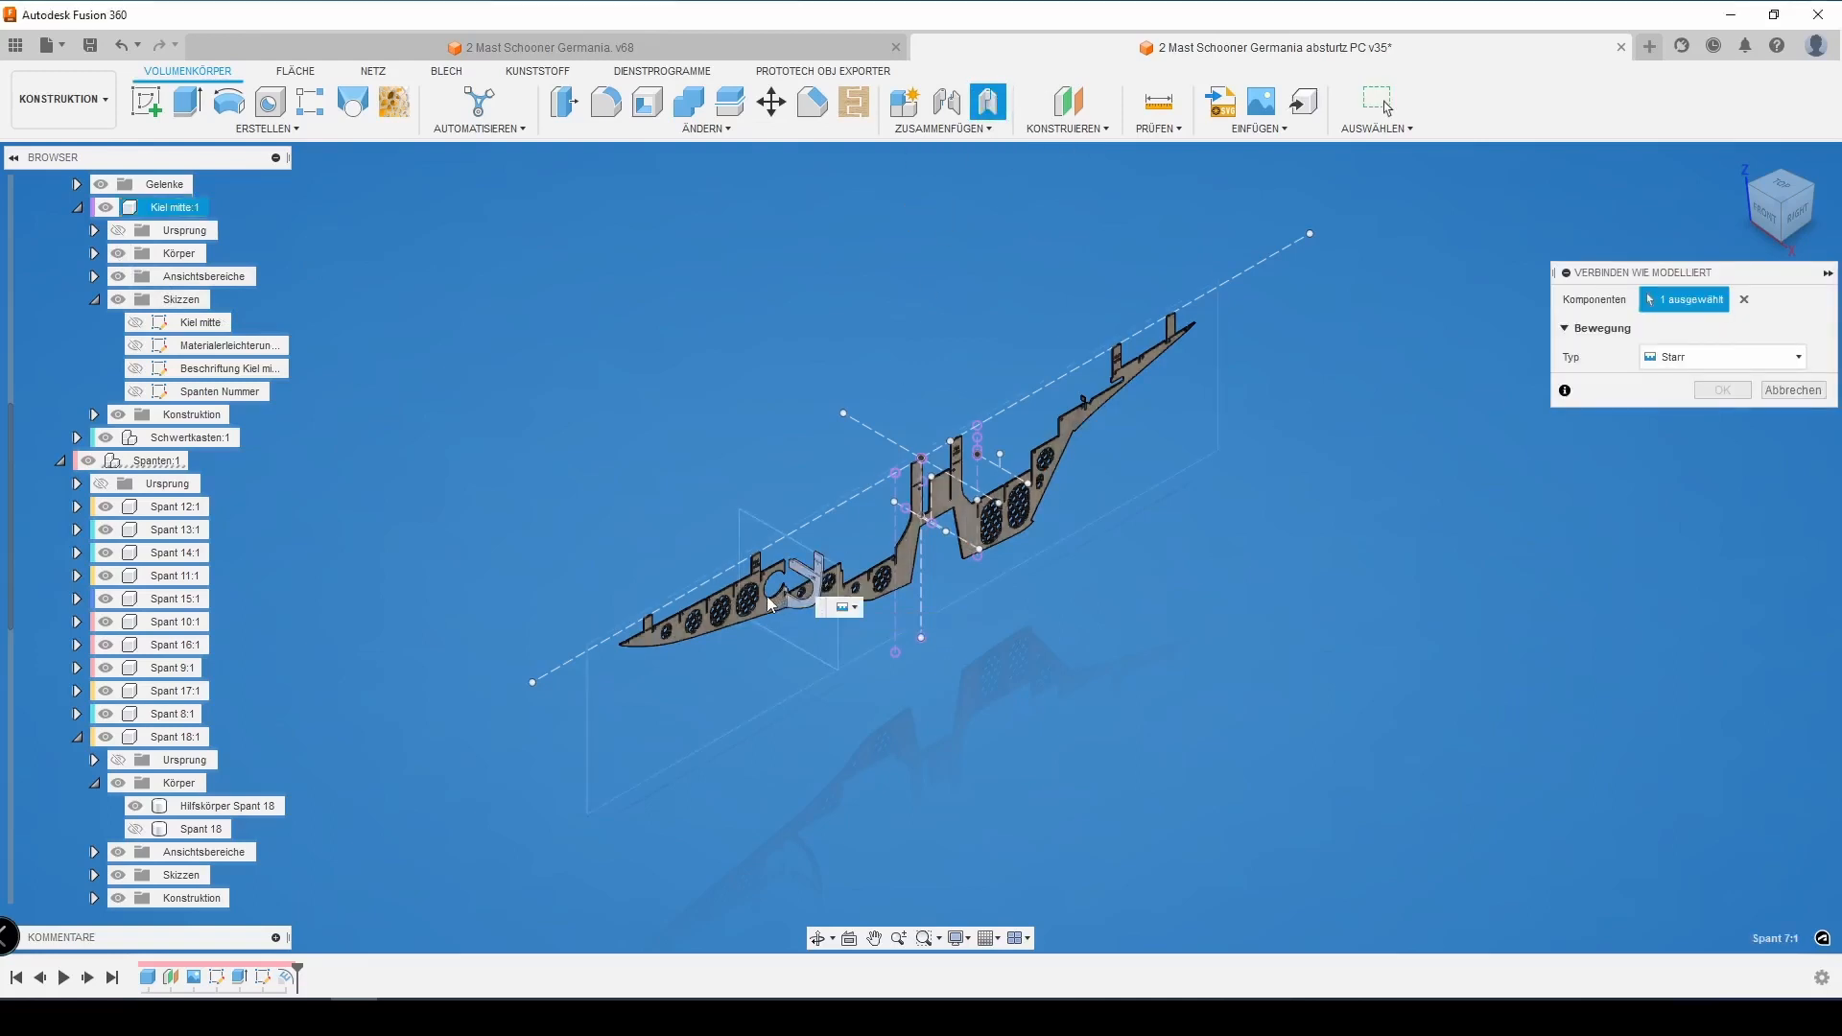
left_click(768, 604)
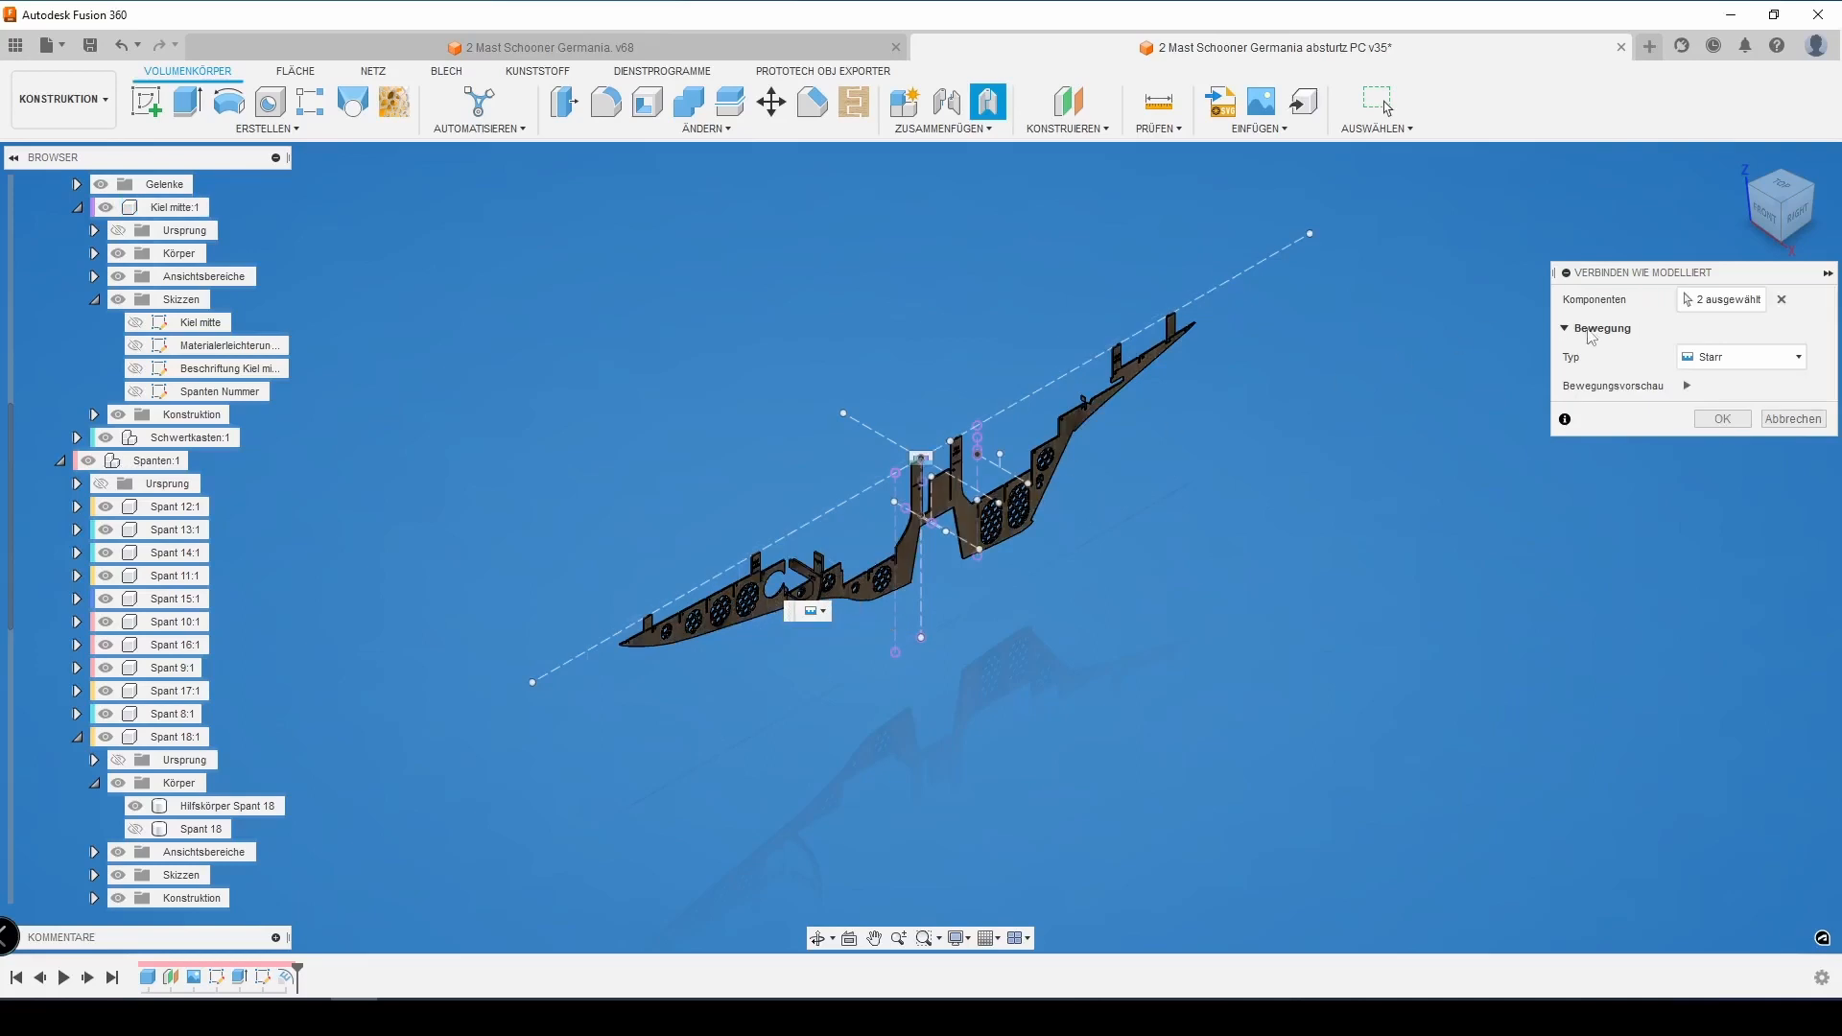
left_click(1734, 423)
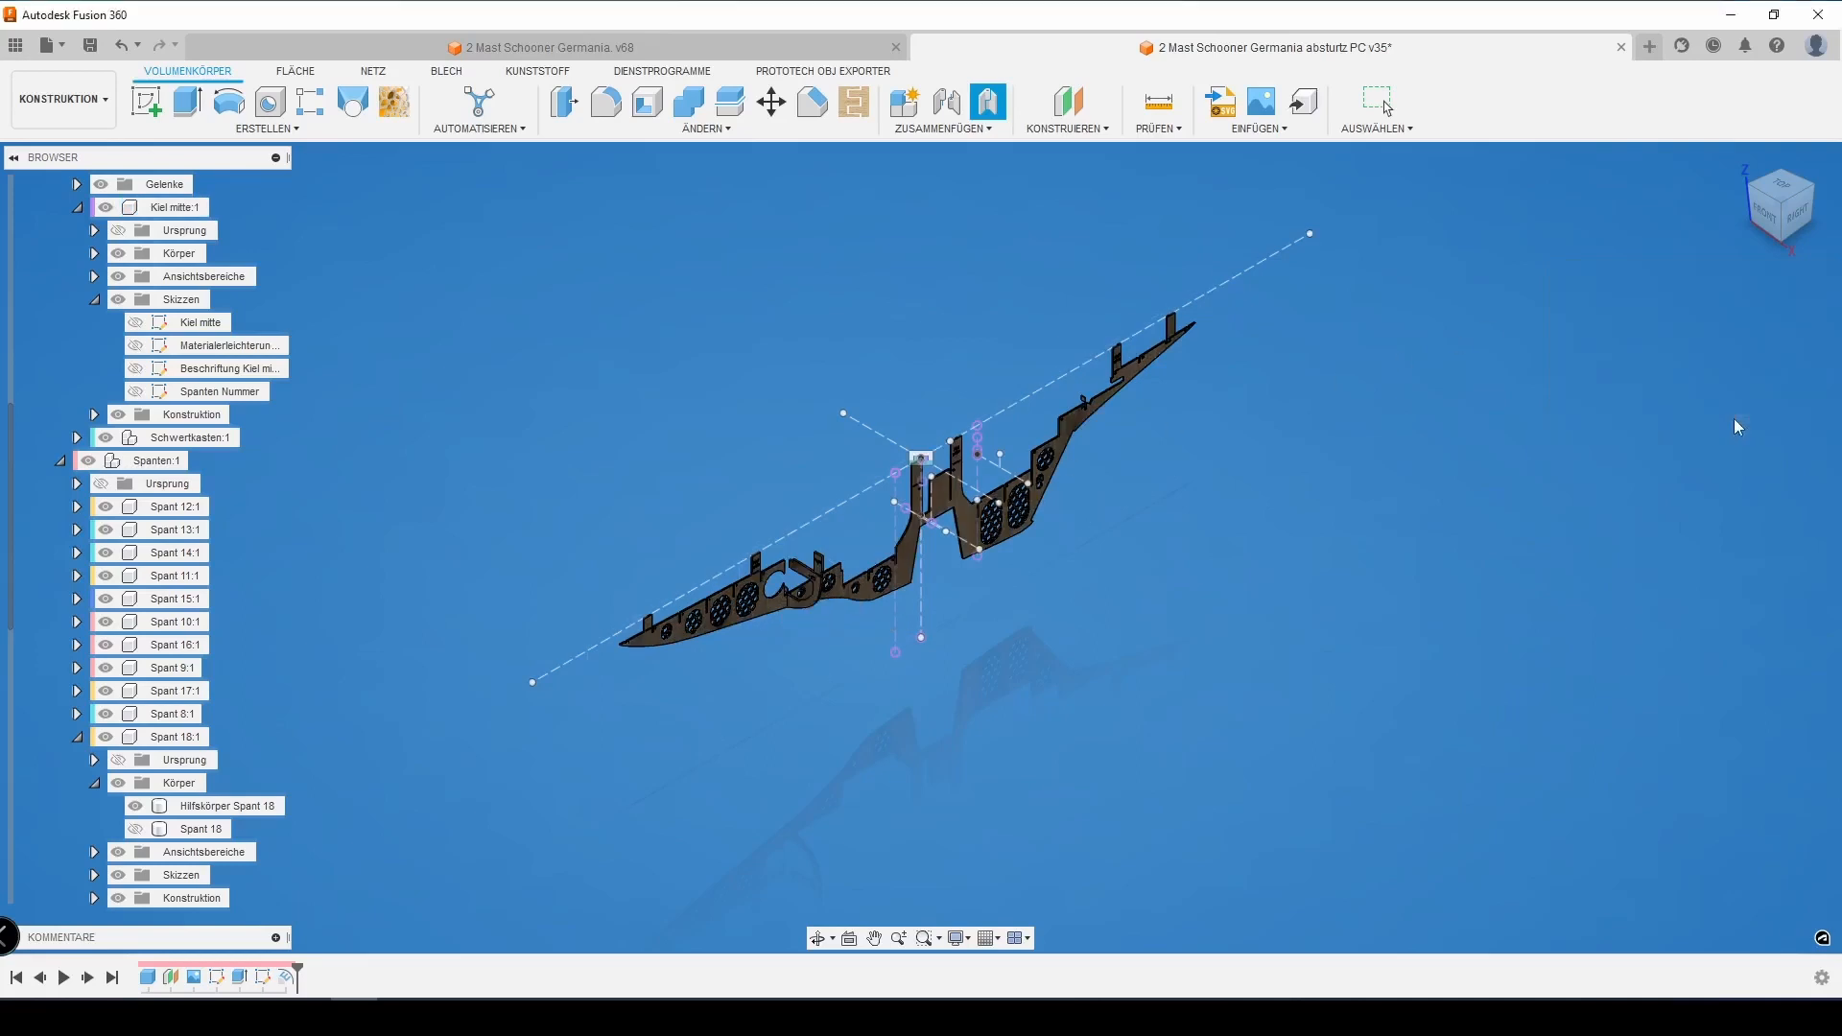
Rename the new rigid joint in the assembly's top-level joints folder Kiel Spant 7
scroll(119, 208, "up", 2)
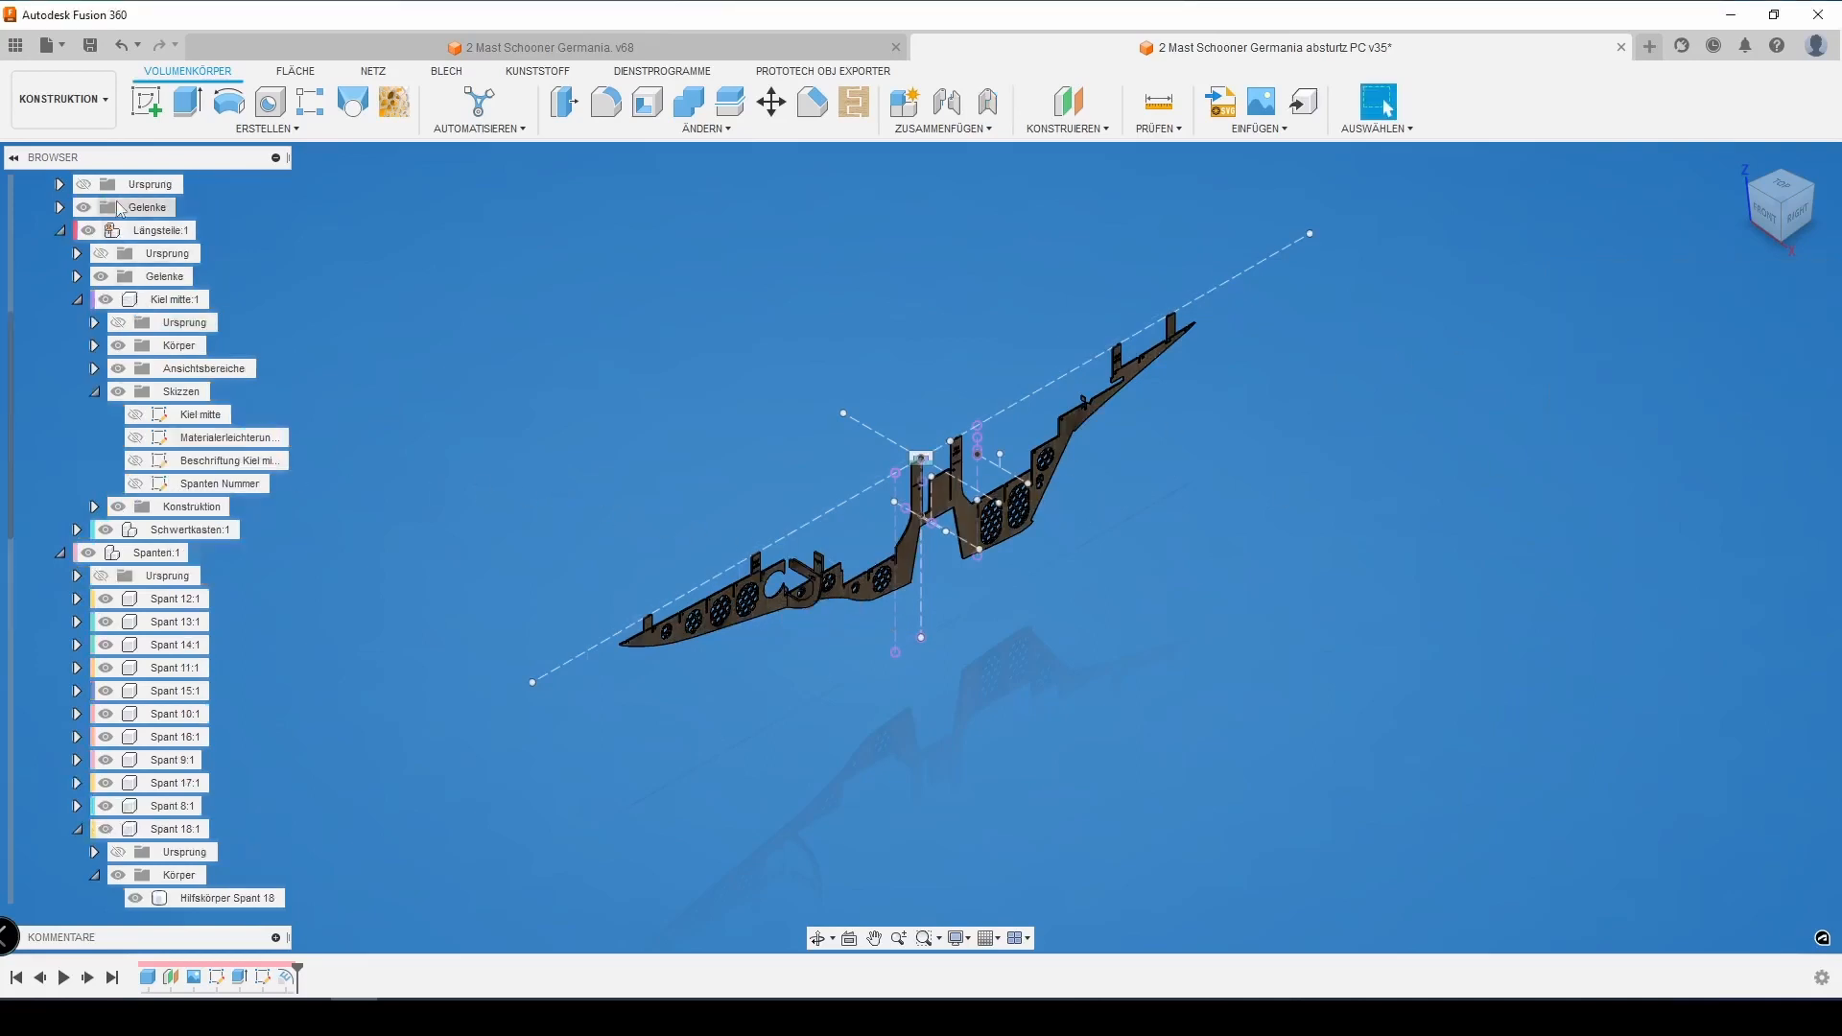
left_click(76, 276)
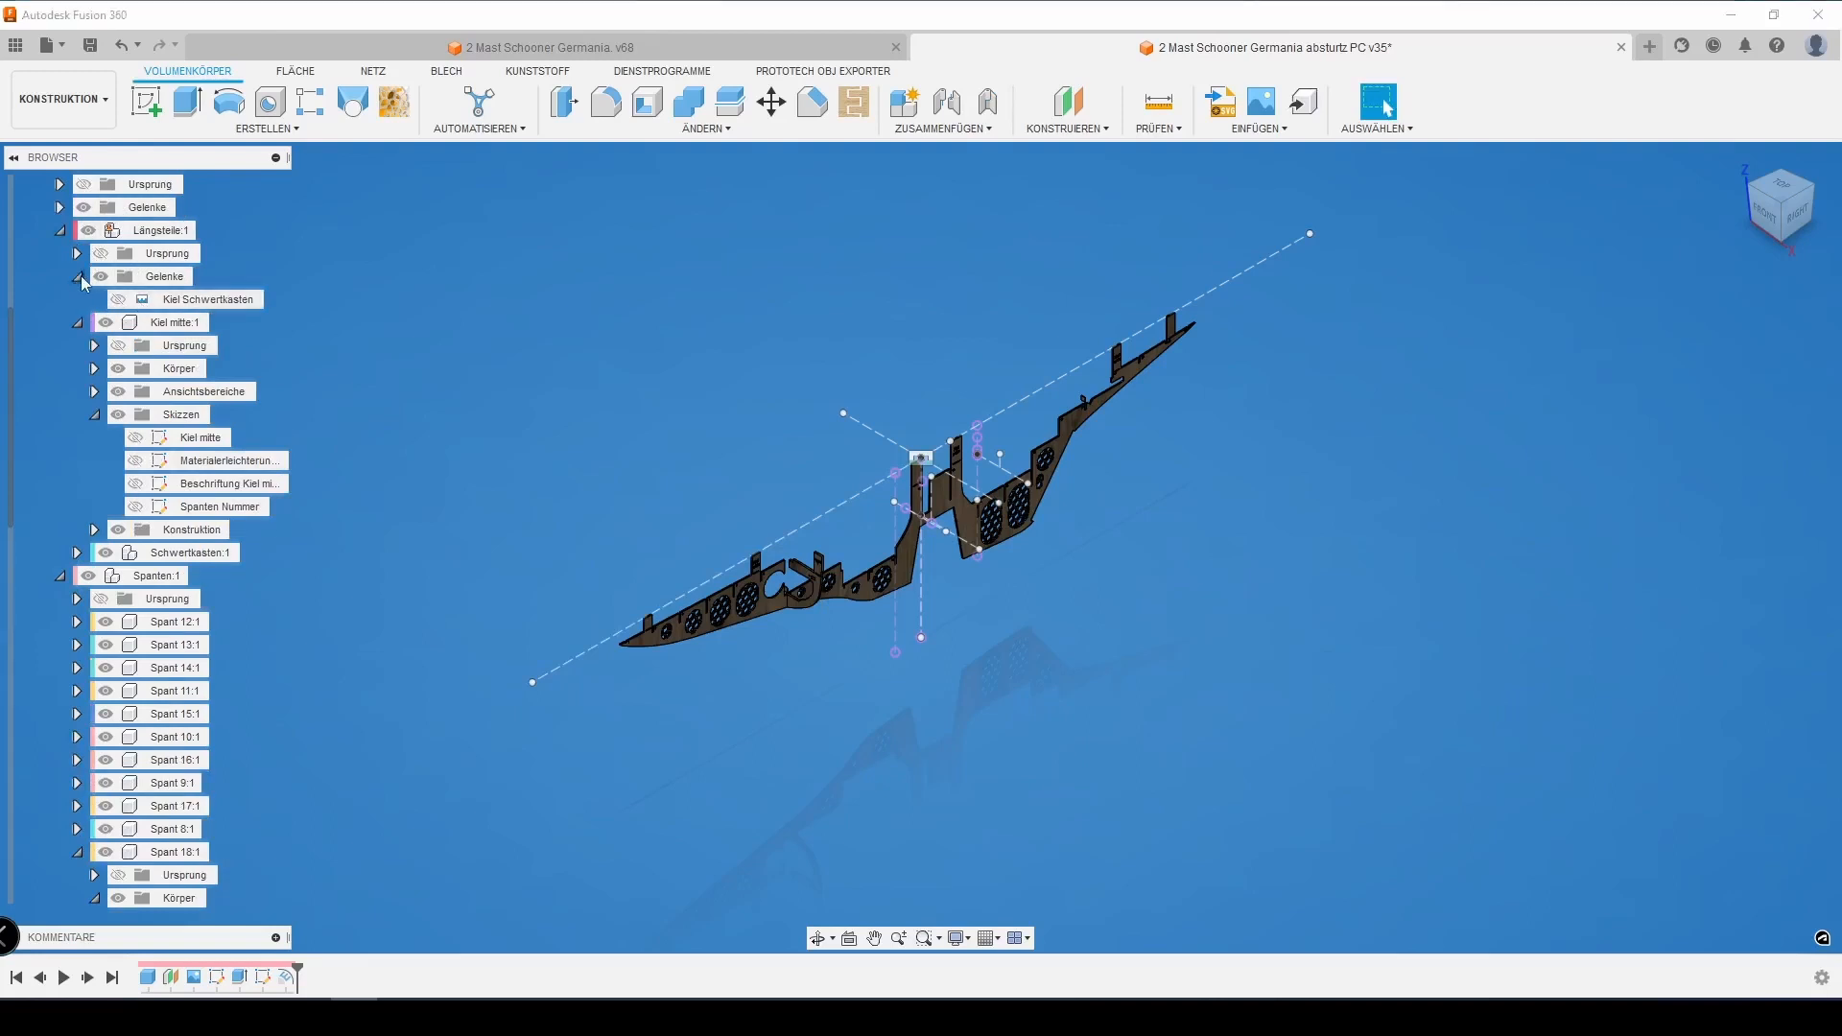
left_click(78, 276)
left_click(60, 208)
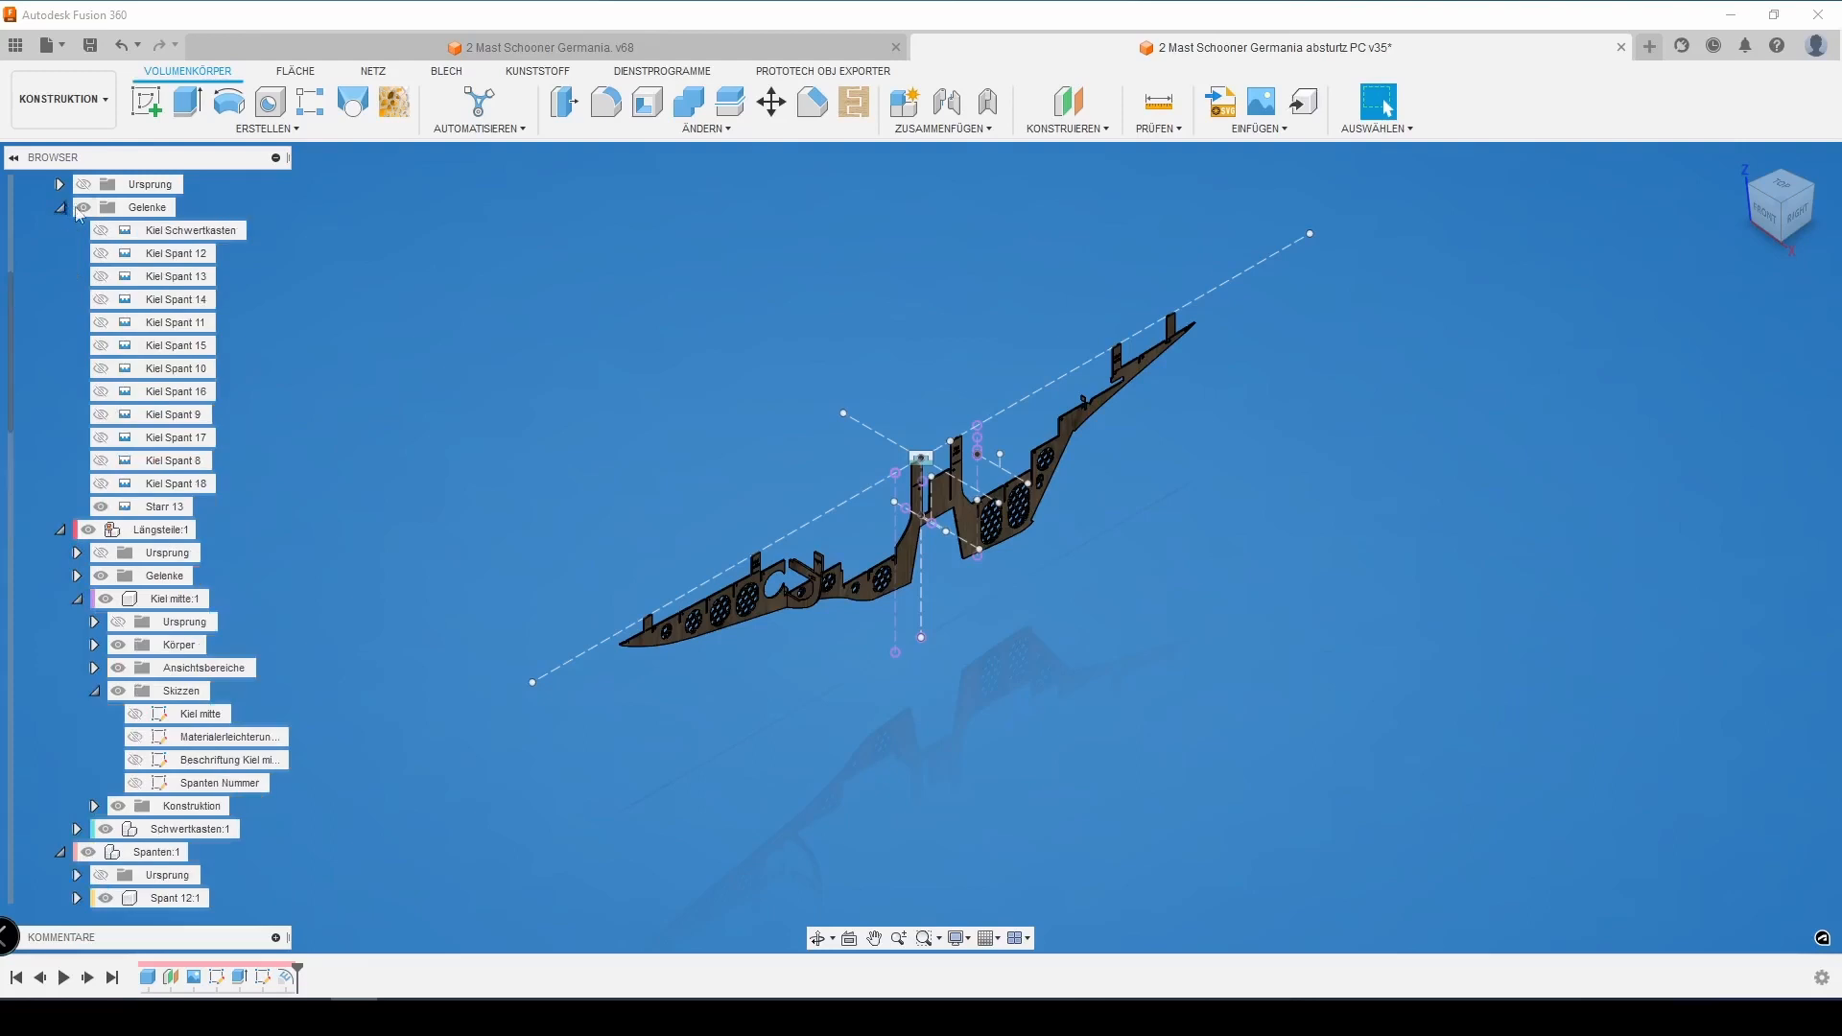
left_click(161, 508)
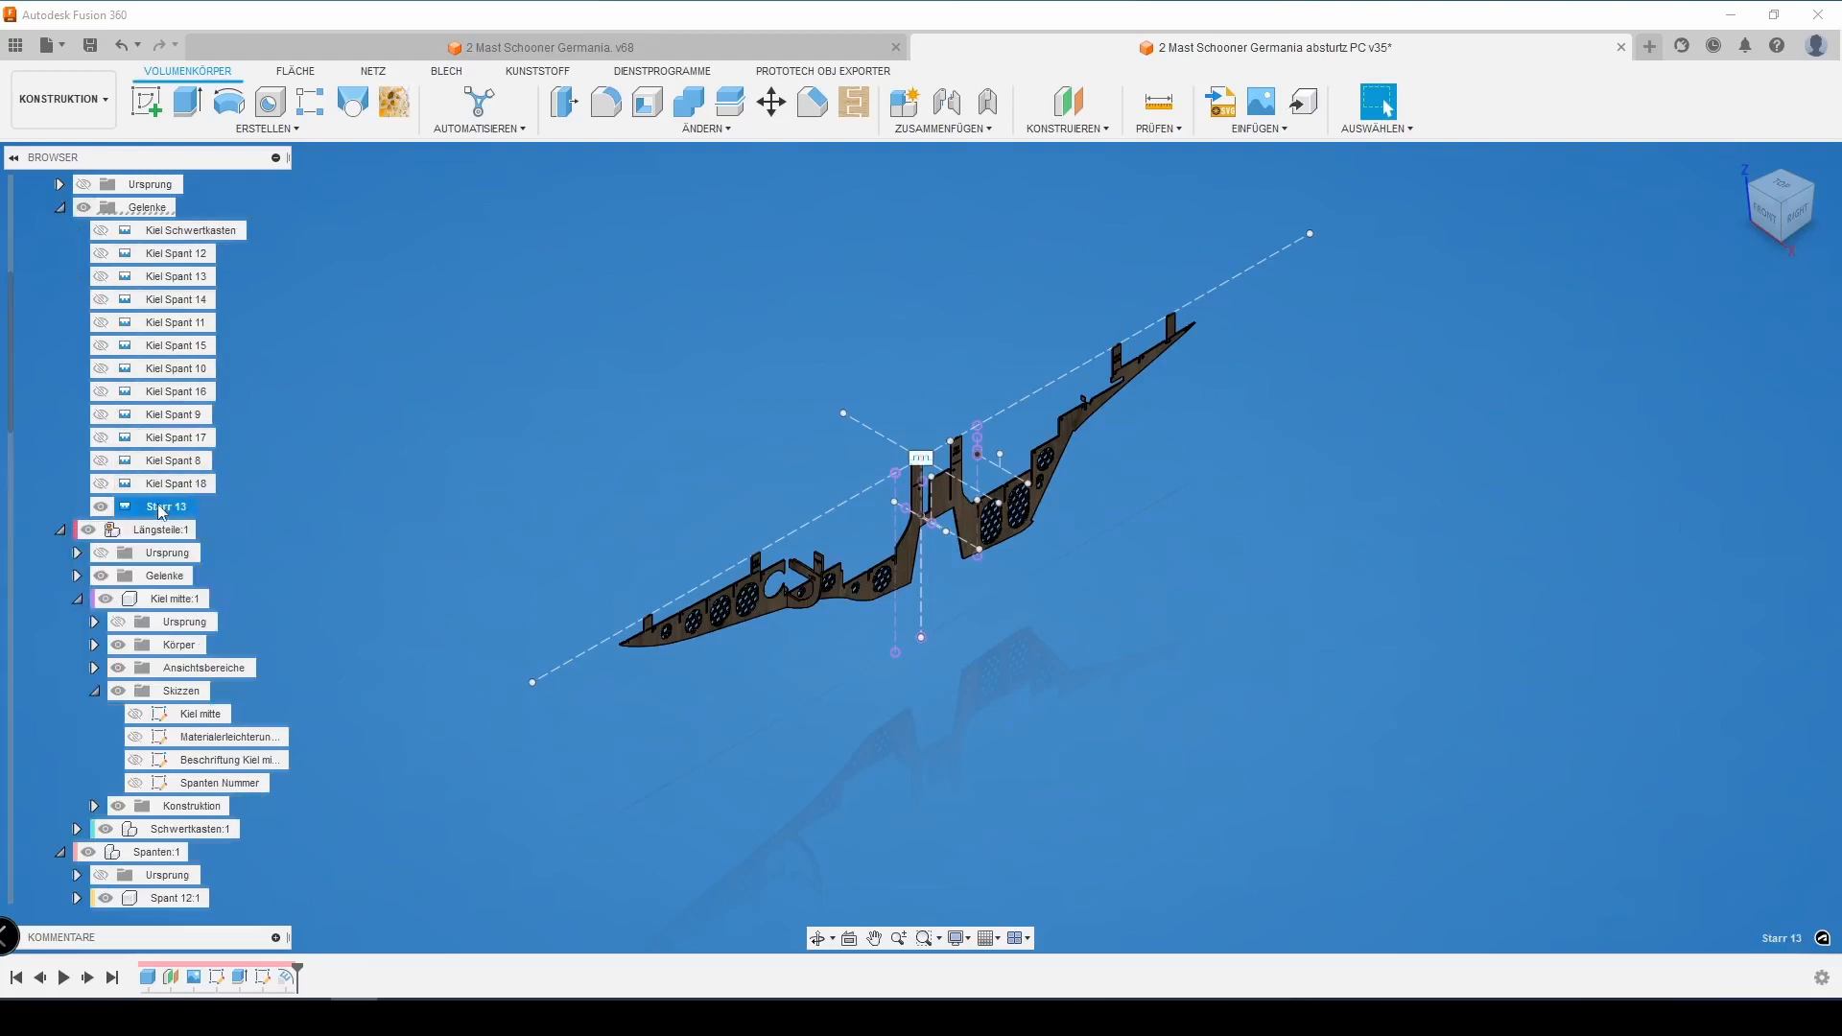
left_click(161, 508)
type("Kiel Spant 7")
key("Return")
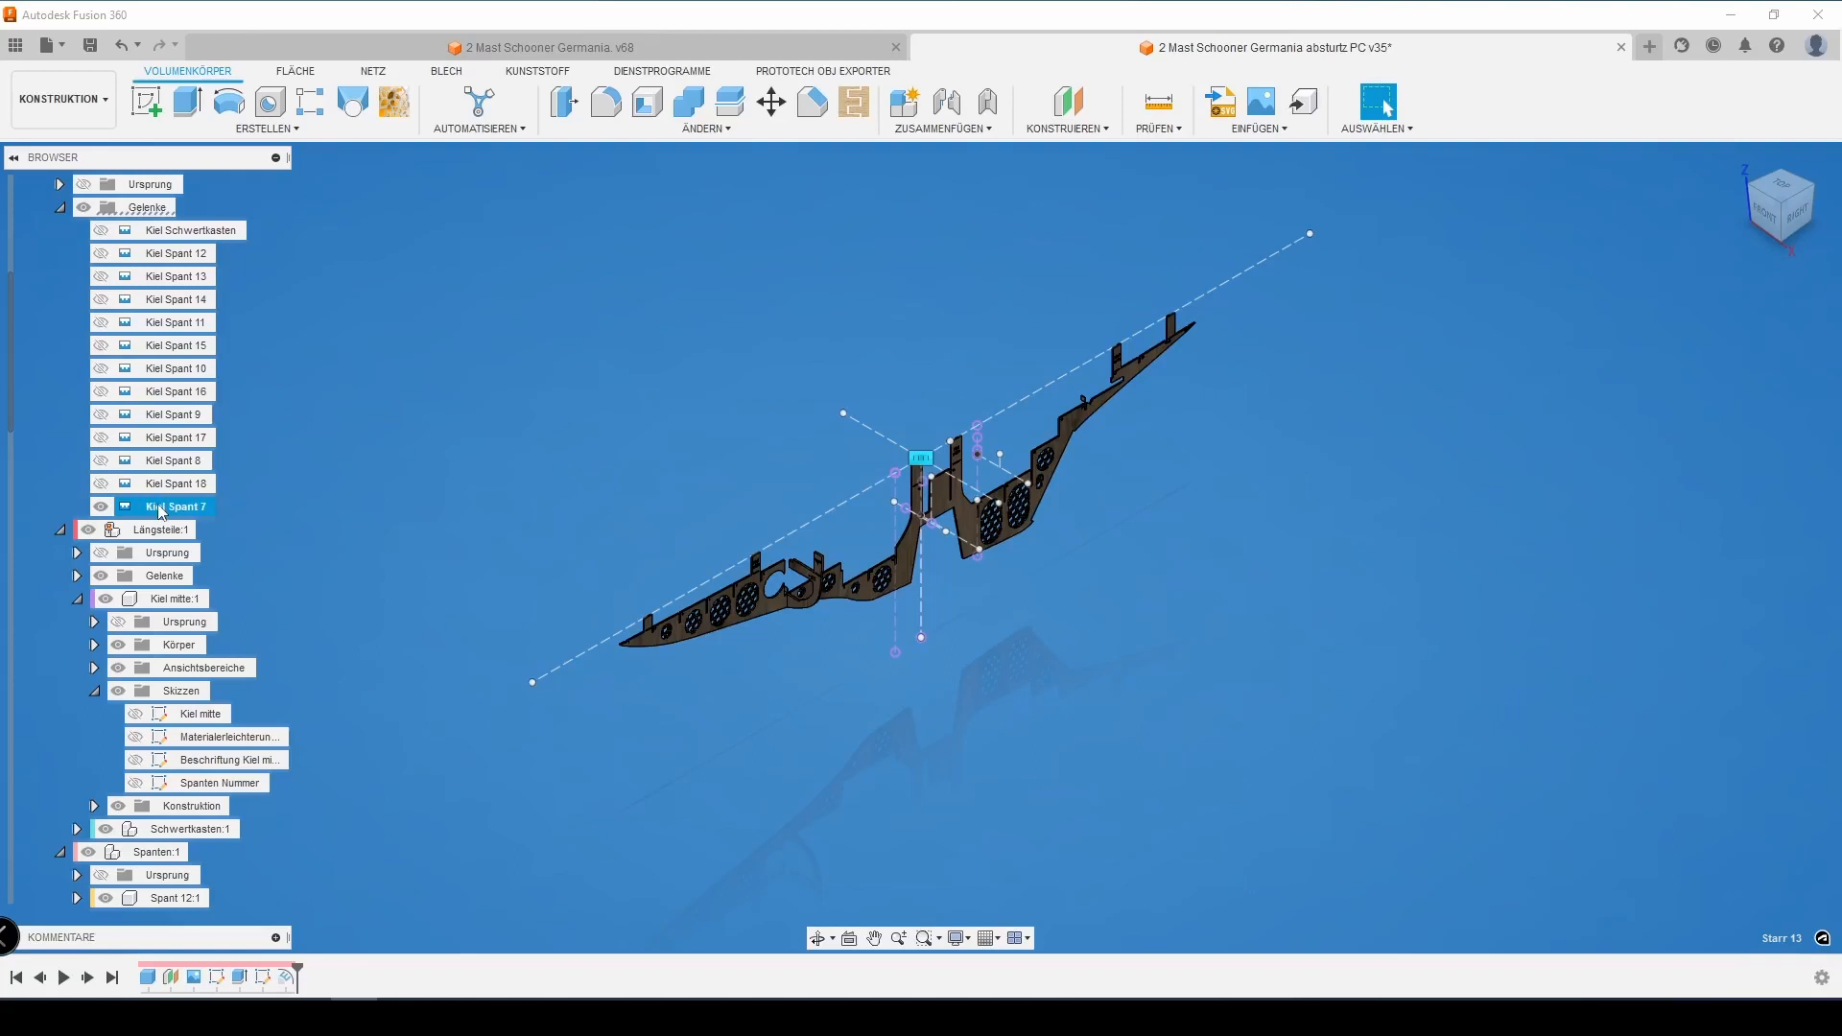